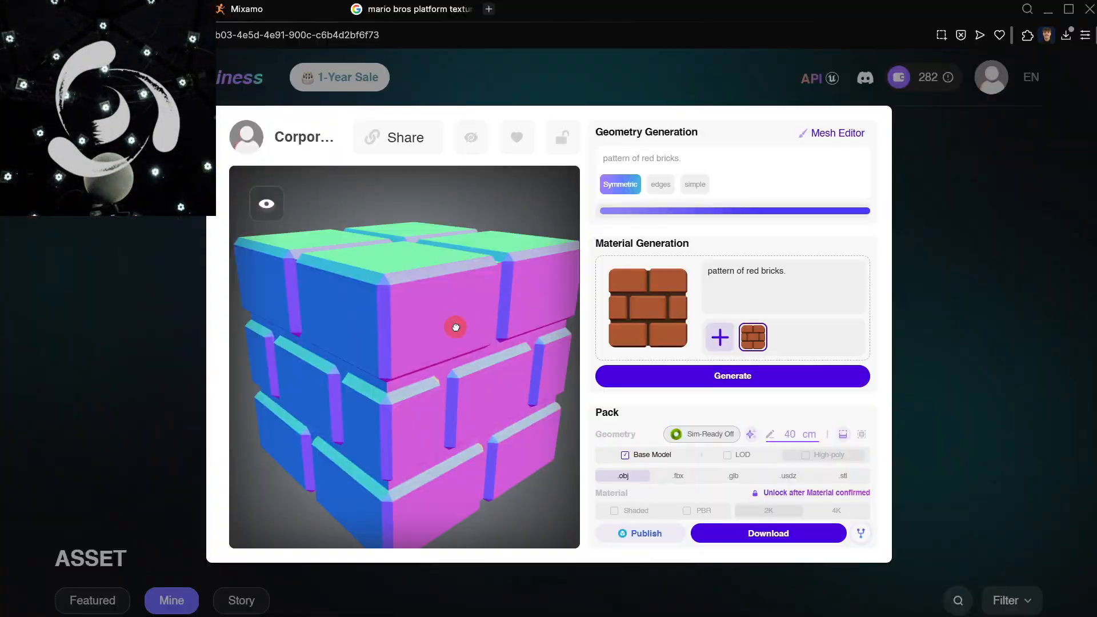
left_click_drag(453, 326, 522, 372)
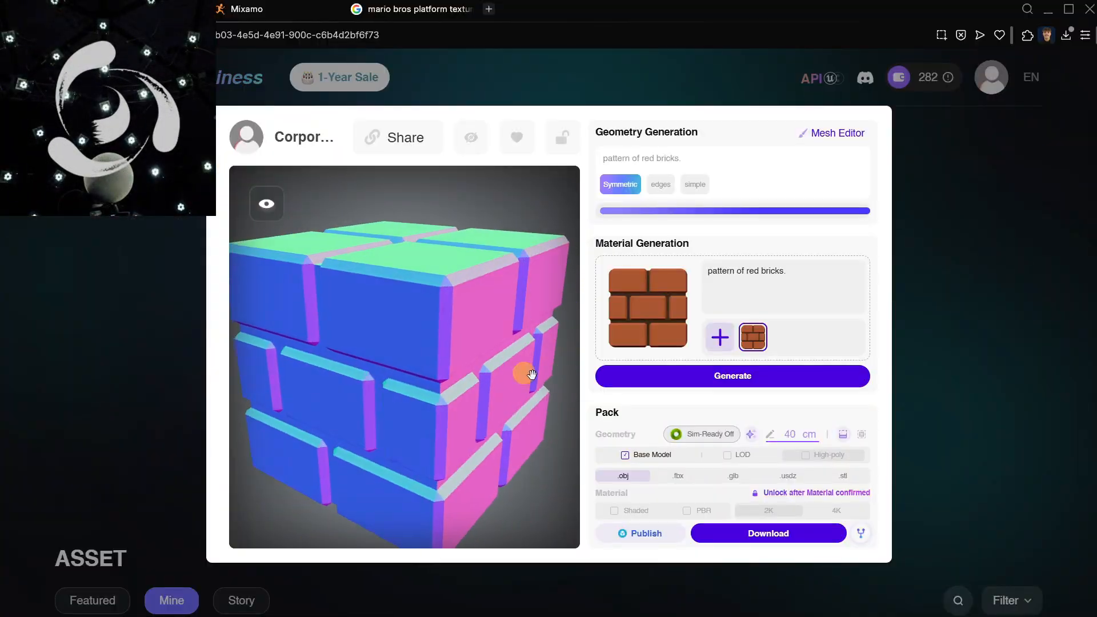
left_click(703, 381)
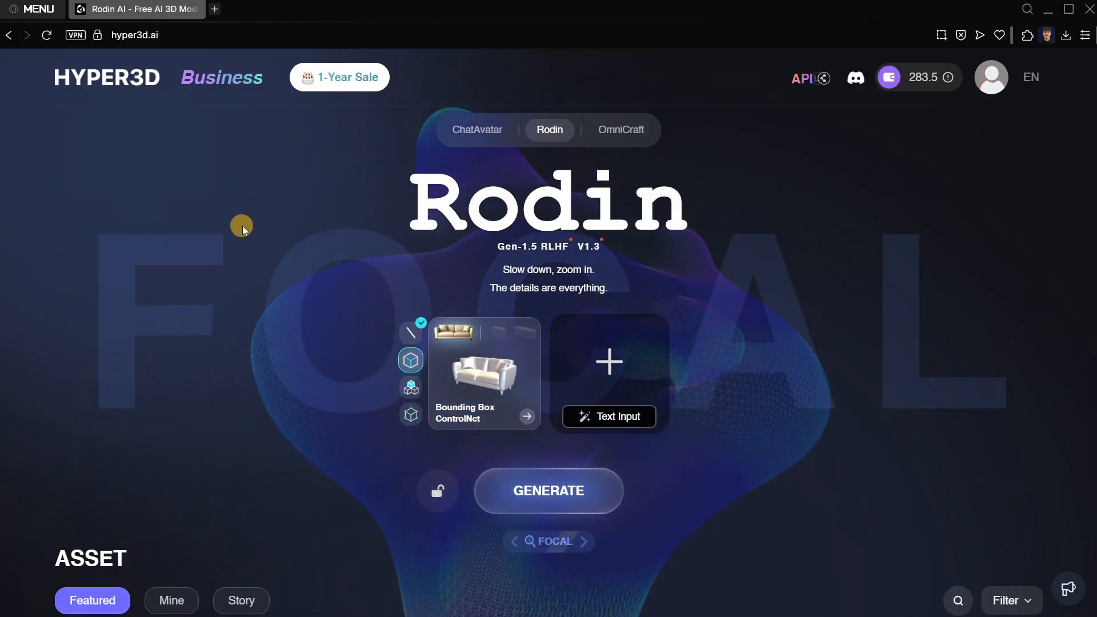
Look through the ChatAvatar gallery and the OmniCraft toolbox of Hyper3D, ending back on Rodin.
left_click(443, 136)
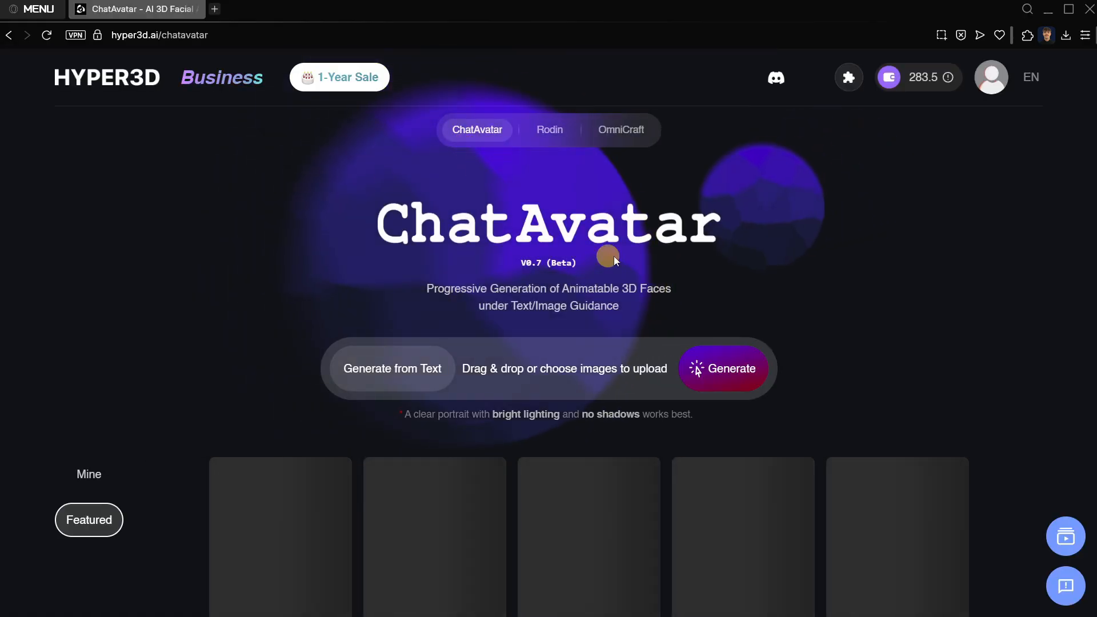
scroll(614, 261, "down", 9)
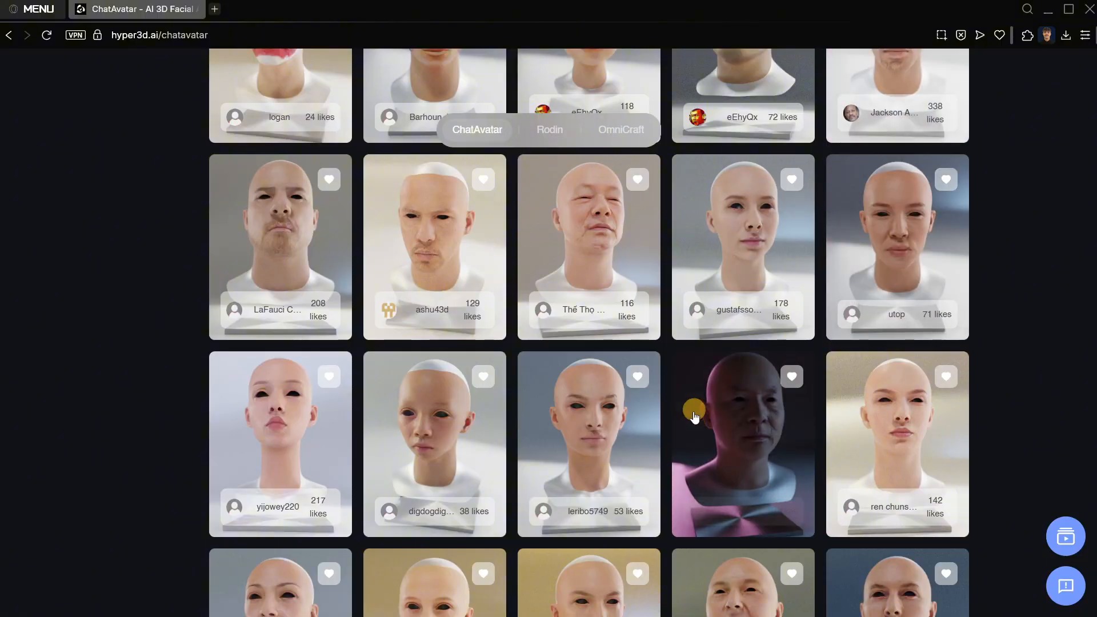
scroll(694, 415, "up", 10)
left_click(549, 129)
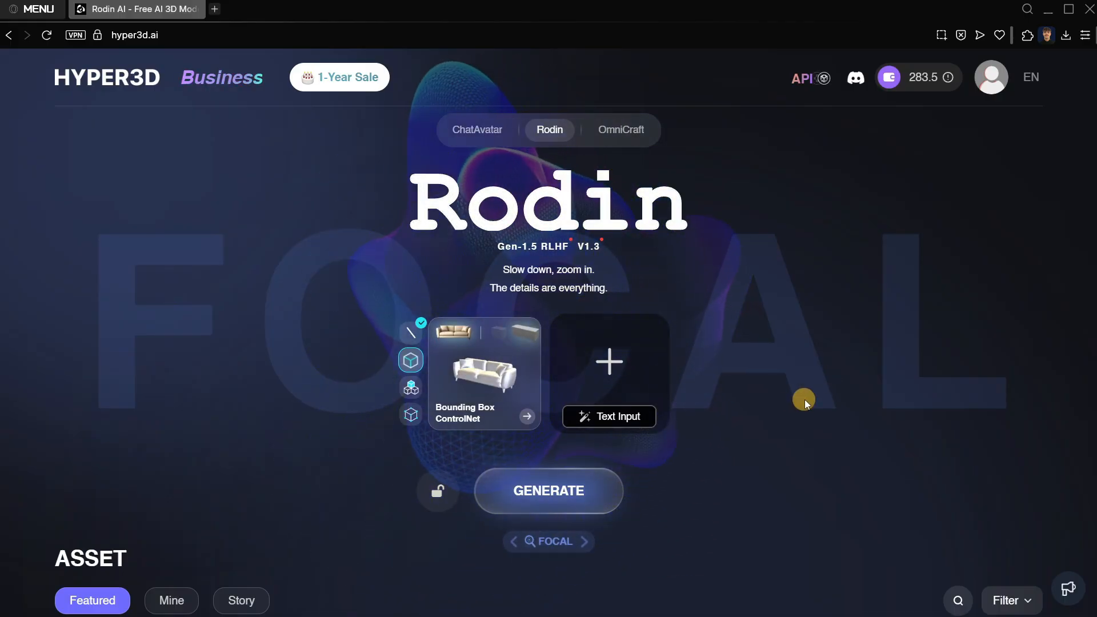
left_click(619, 129)
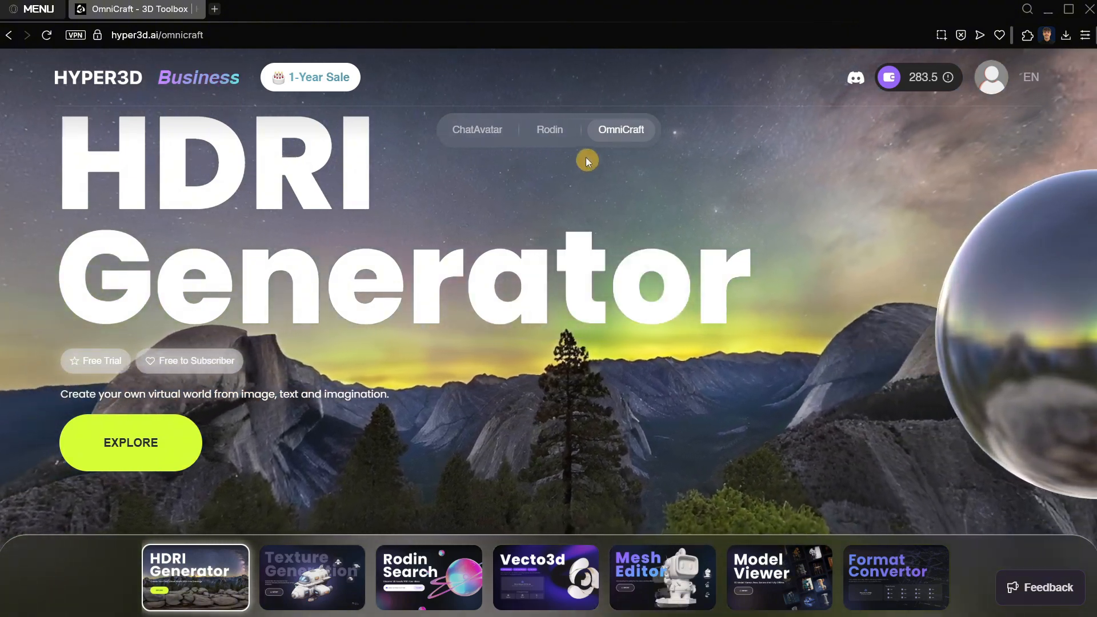
left_click(553, 129)
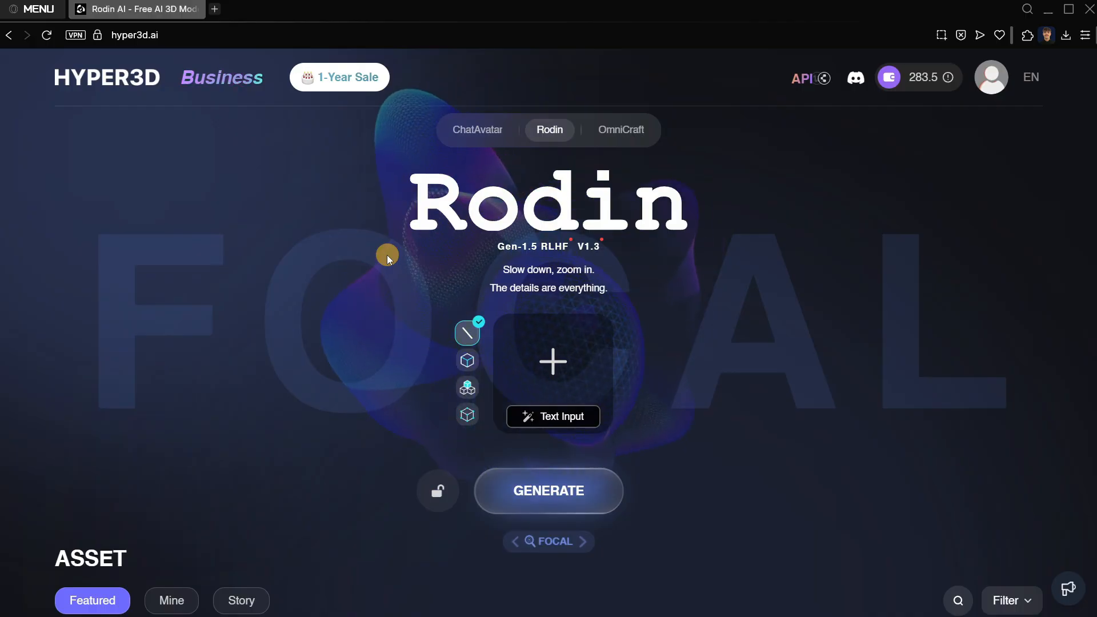
Browse the featured 3D models in Rodin's asset gallery.
scroll(269, 245, "down", 6)
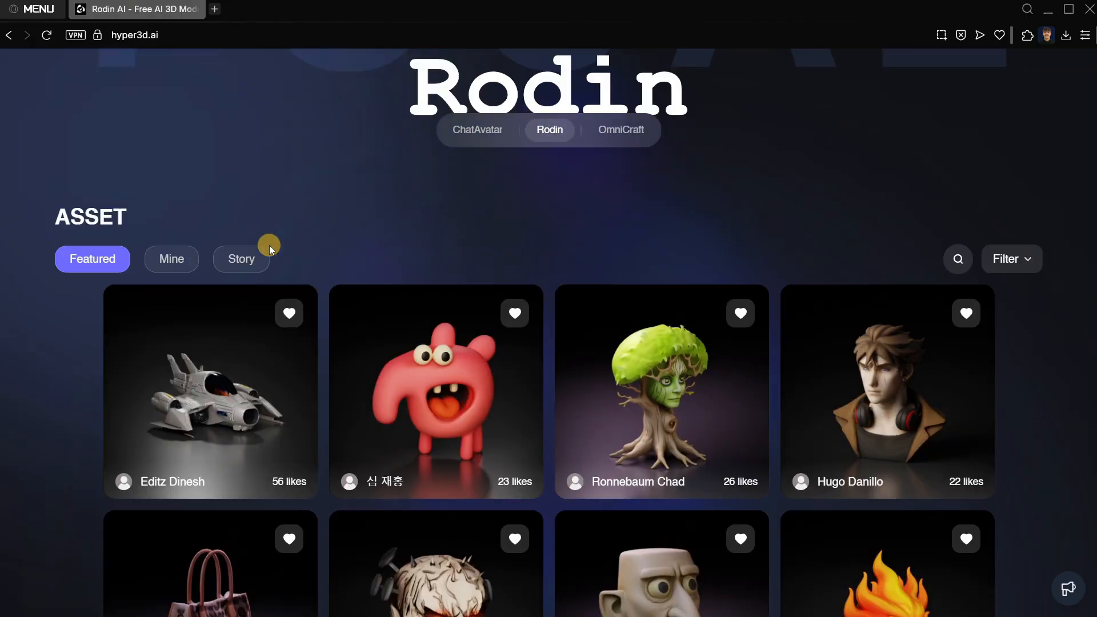
mouse_move(693, 410)
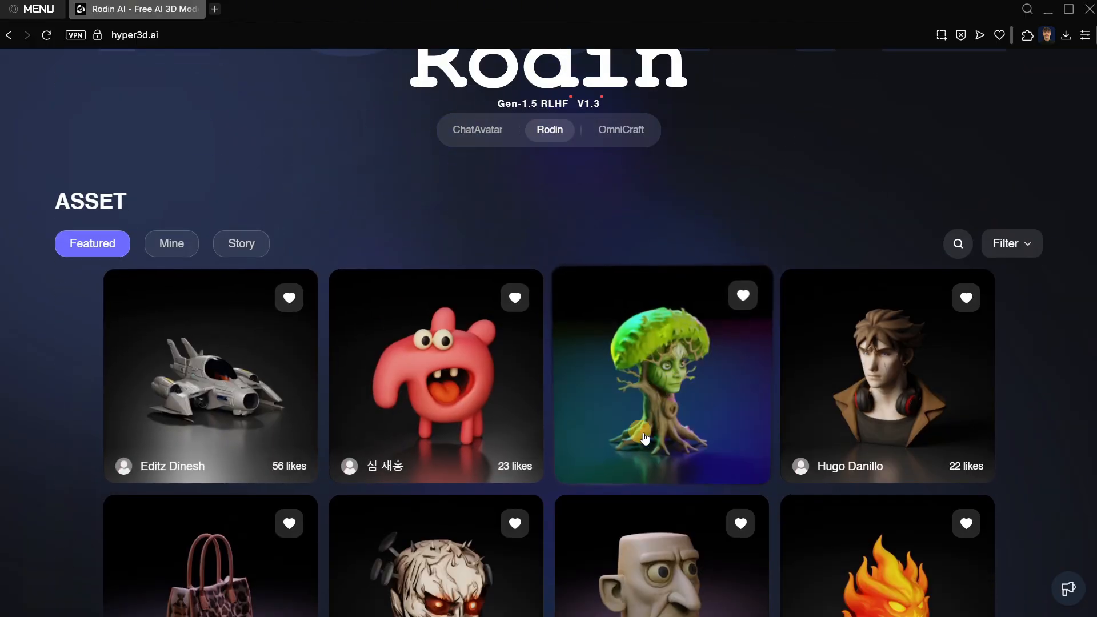
scroll(652, 439, "down", 4)
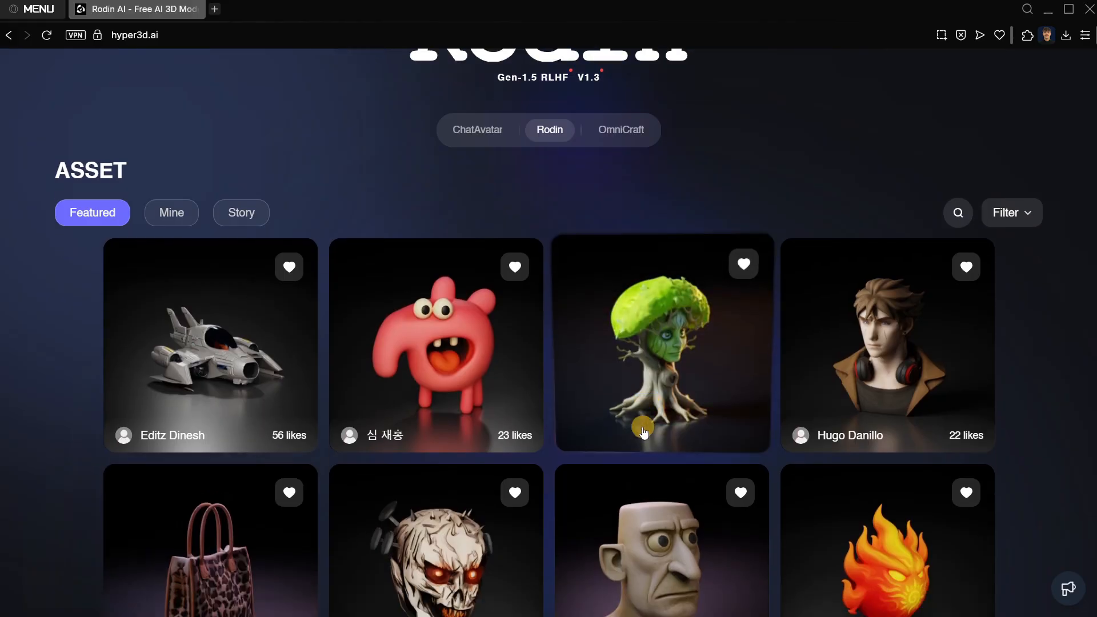
scroll(901, 415, "up", 7)
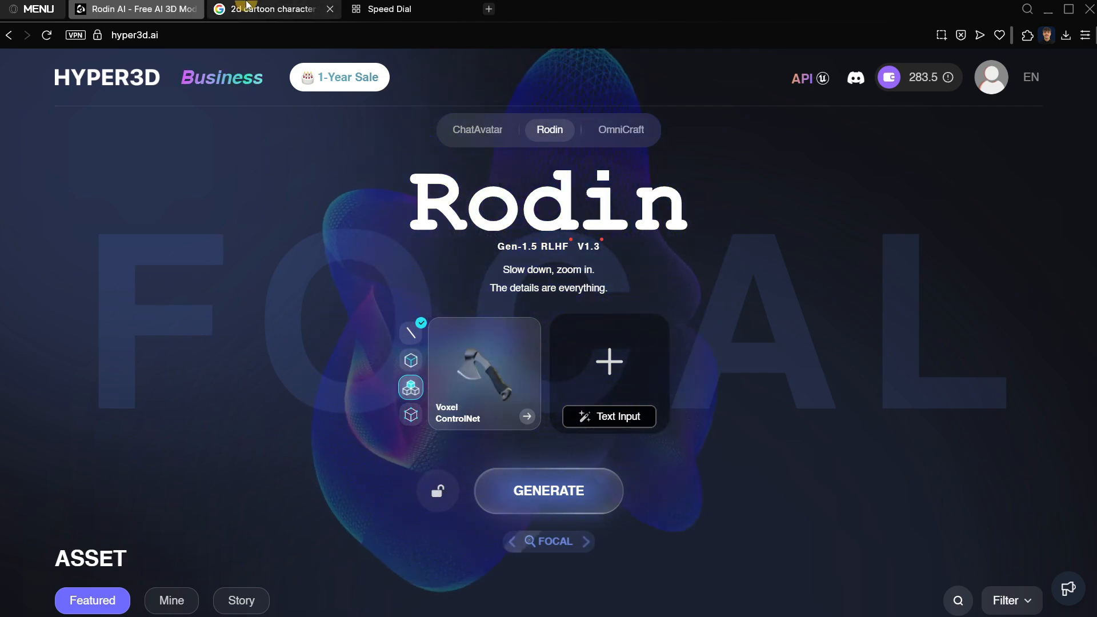
Switch to Google Images and look through the results for "2d cartoon character game assets".
key("ctrl+Tab")
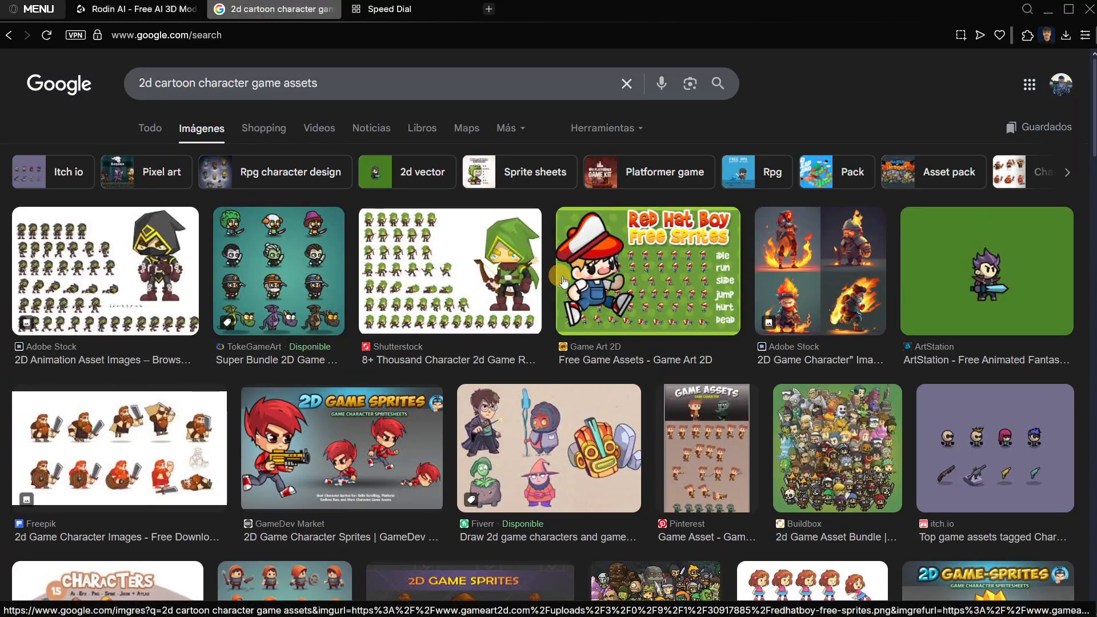
scroll(368, 392, "down", 3)
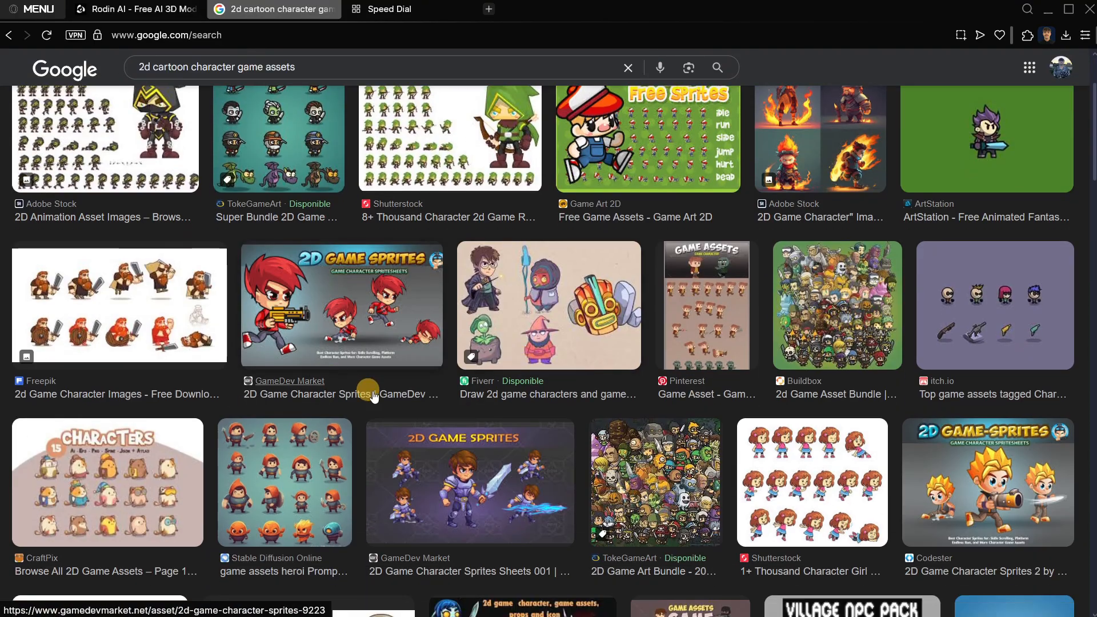
scroll(398, 389, "up", 3)
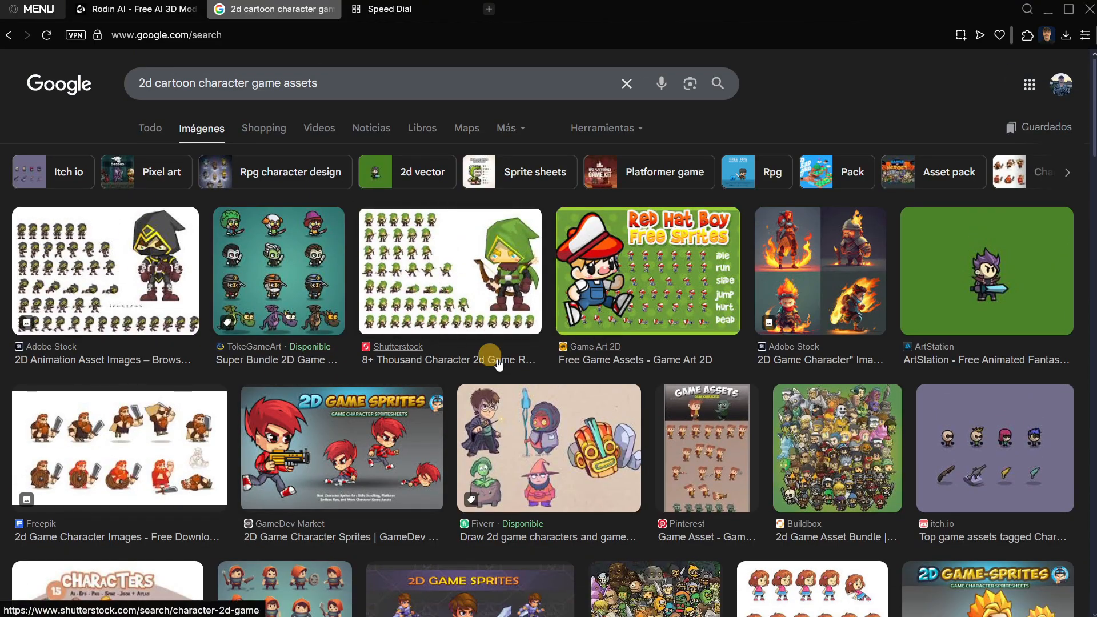
left_click(140, 9)
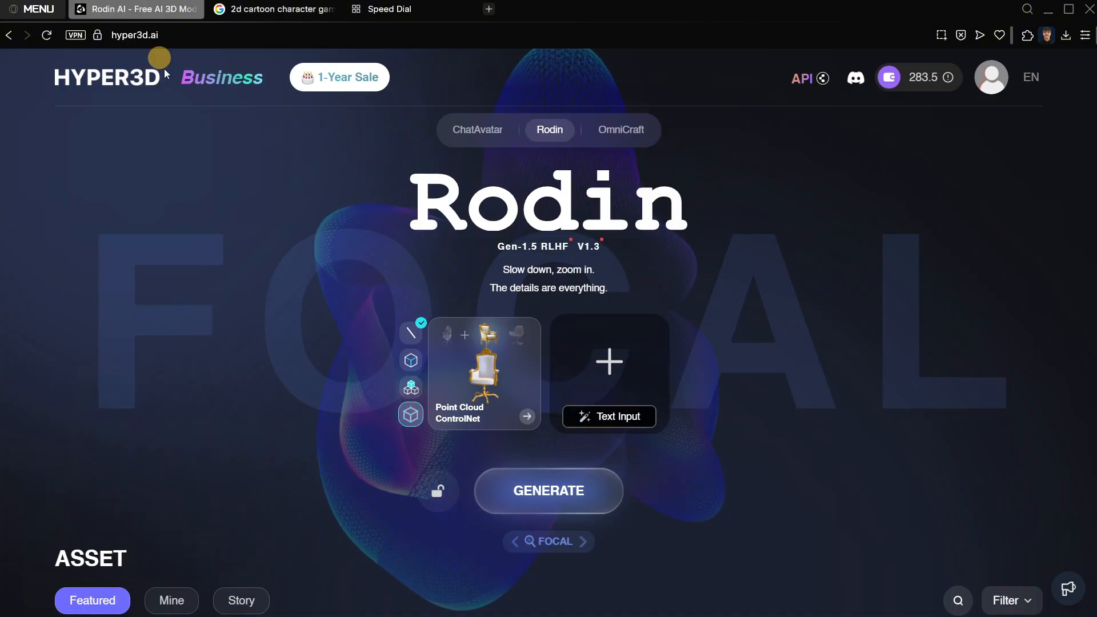
mouse_move(606, 429)
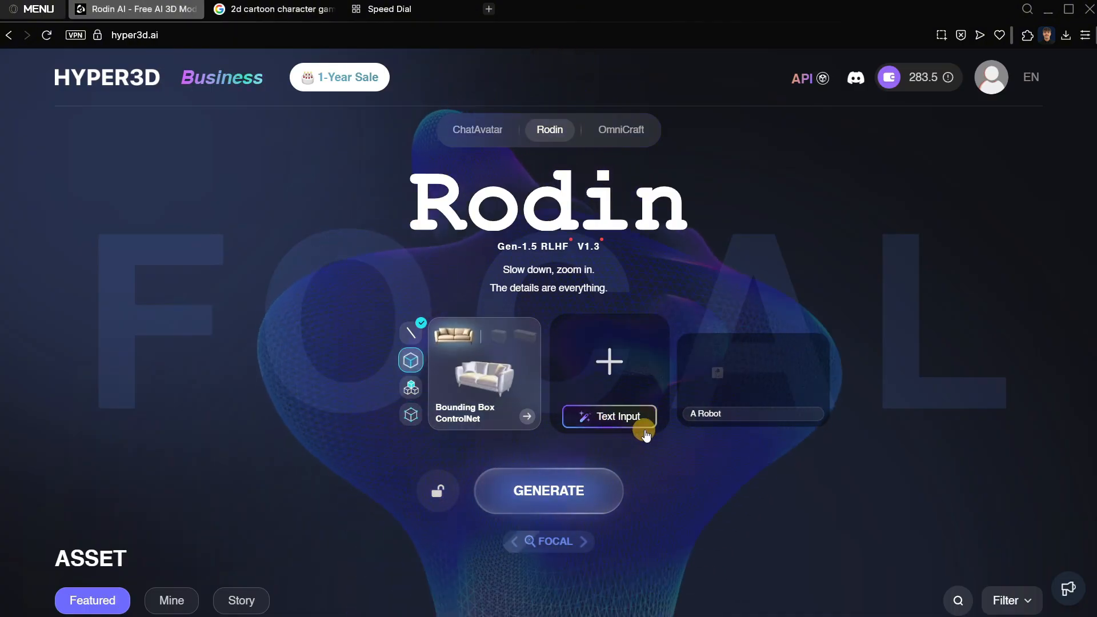
left_click(628, 420)
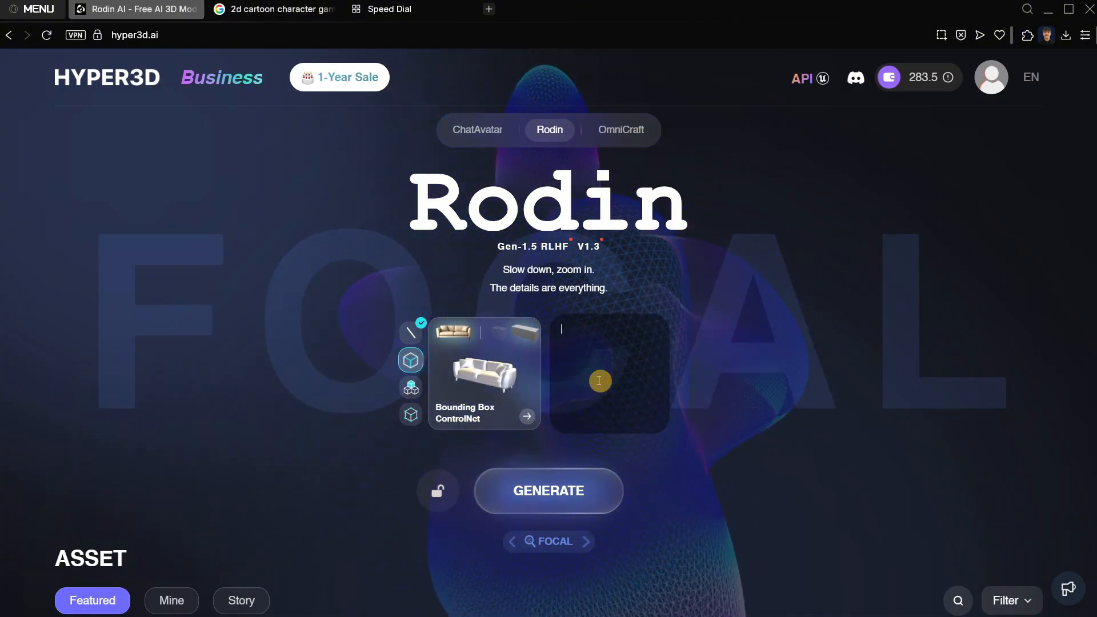
left_click(576, 362)
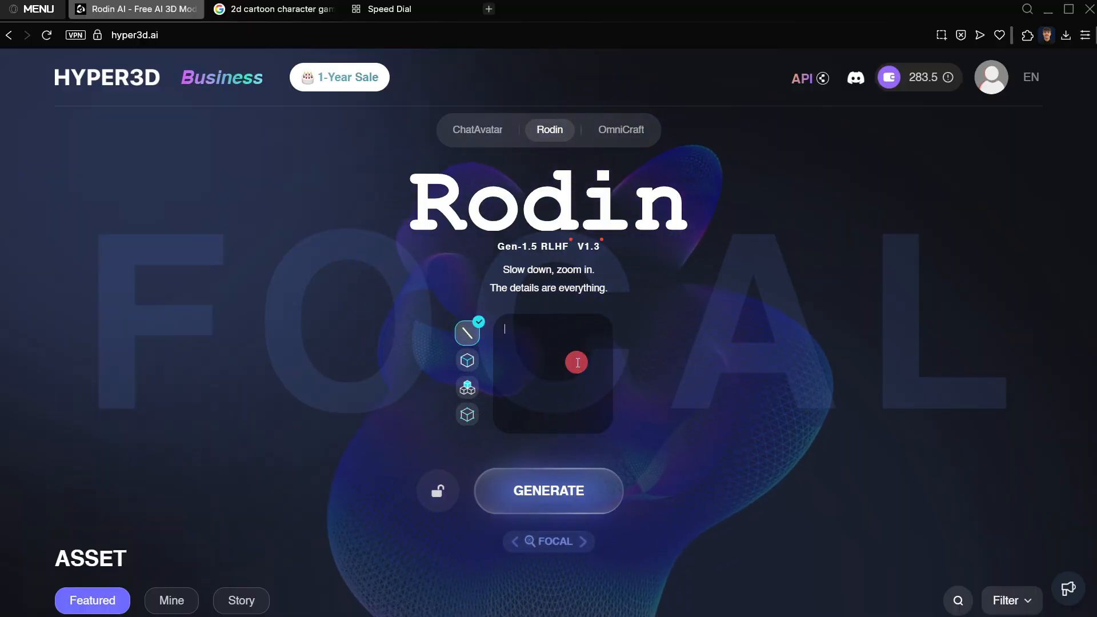
left_click(702, 375)
mouse_move(574, 347)
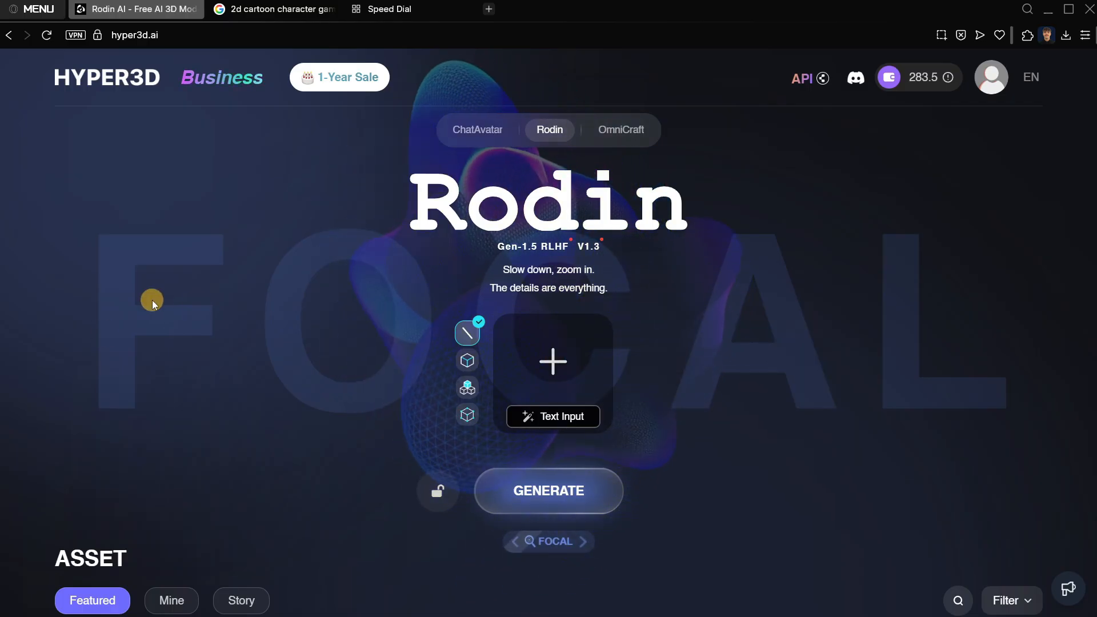
Save the Vecteezy cartoon boy in the denim jacket from Google Images as a PNG in Downloads, keeping the suggested file name.
key("ctrl+Tab")
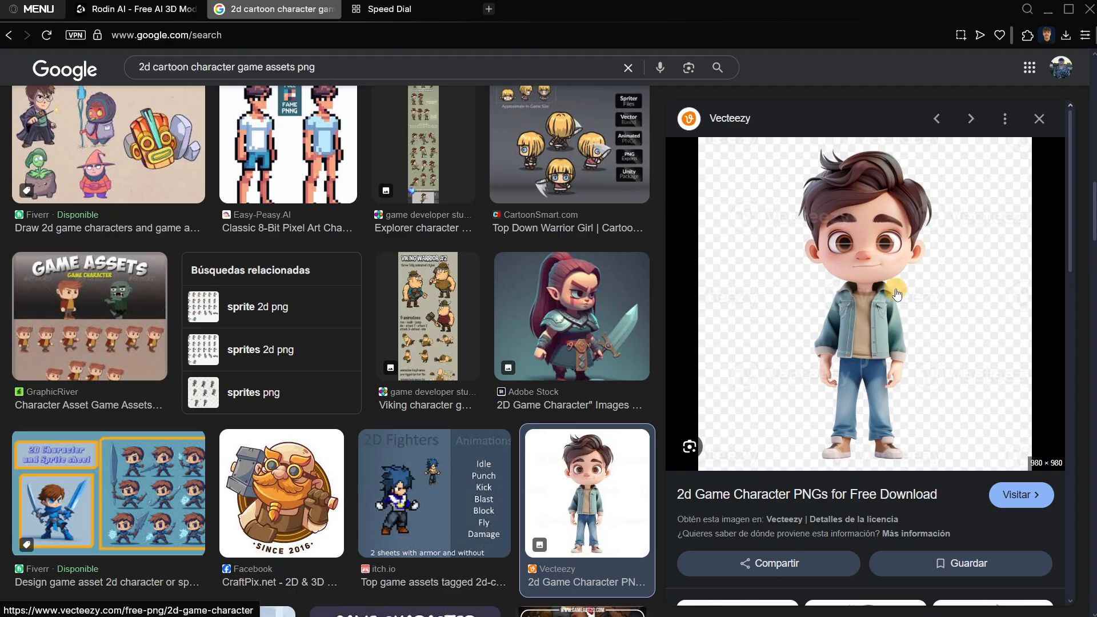
right_click(869, 275)
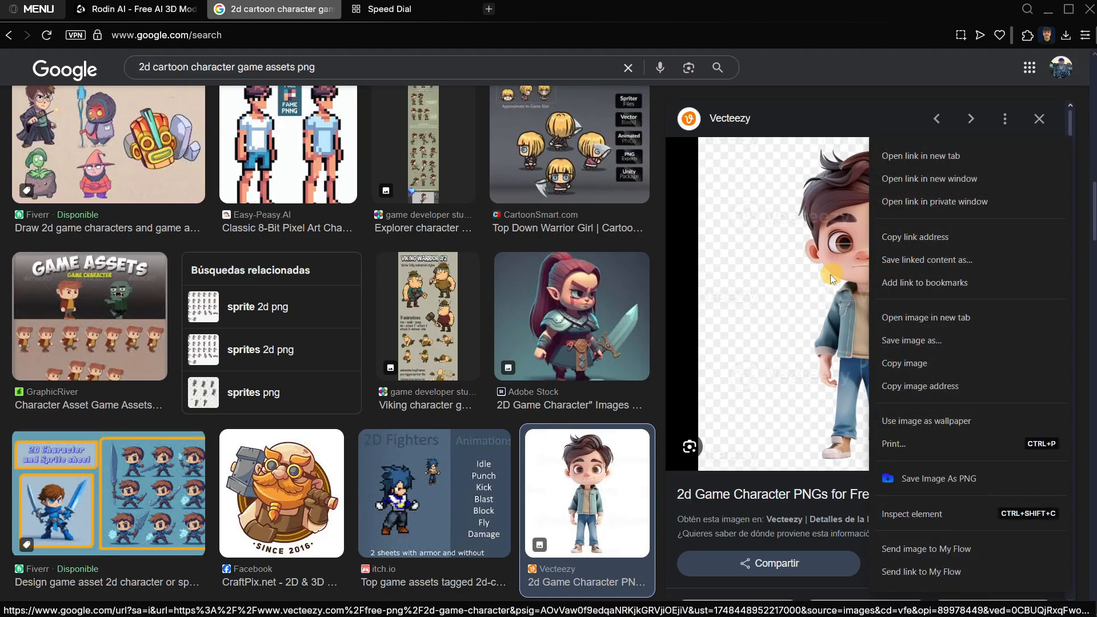
left_click(913, 479)
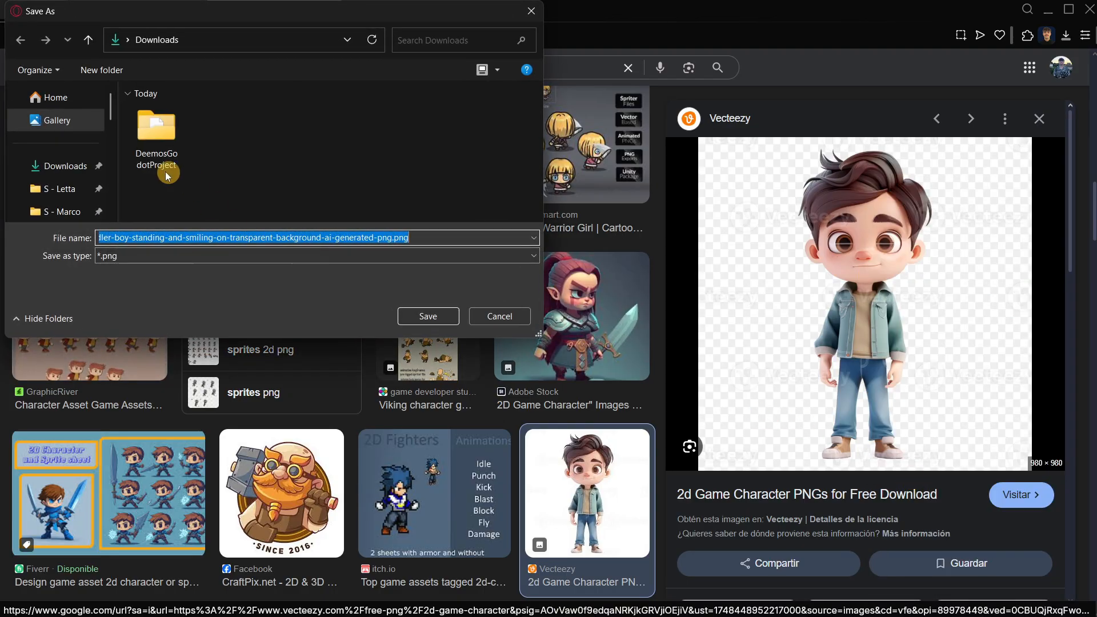
left_click(92, 166)
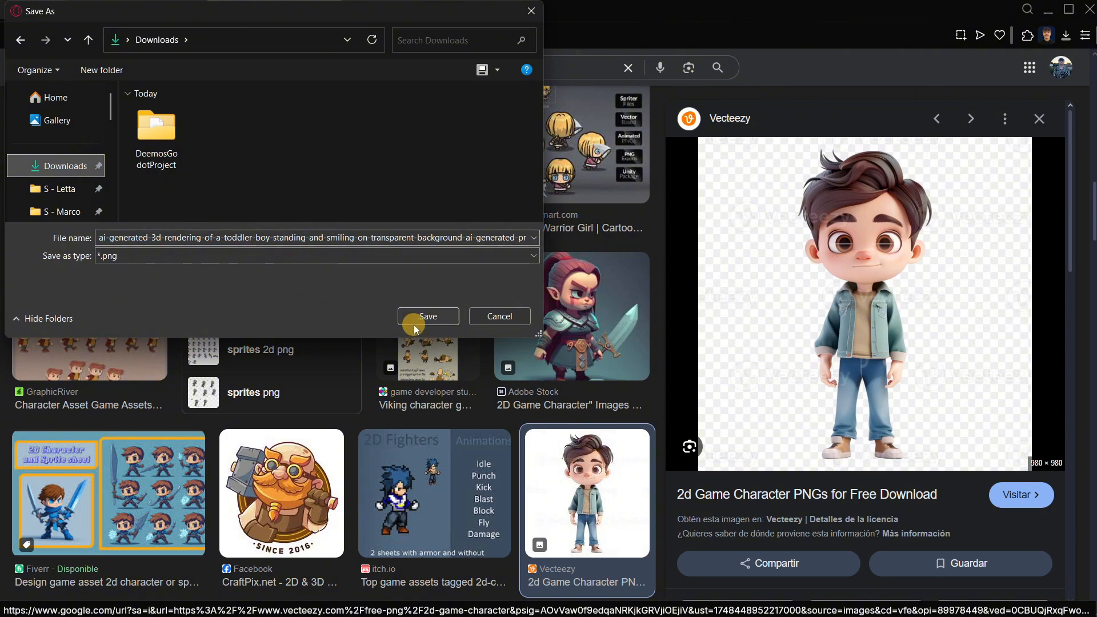
left_click(428, 316)
Upload the downloaded cartoon boy PNG to Rodin as the image input and try the ControlNet options beside it.
left_click(137, 8)
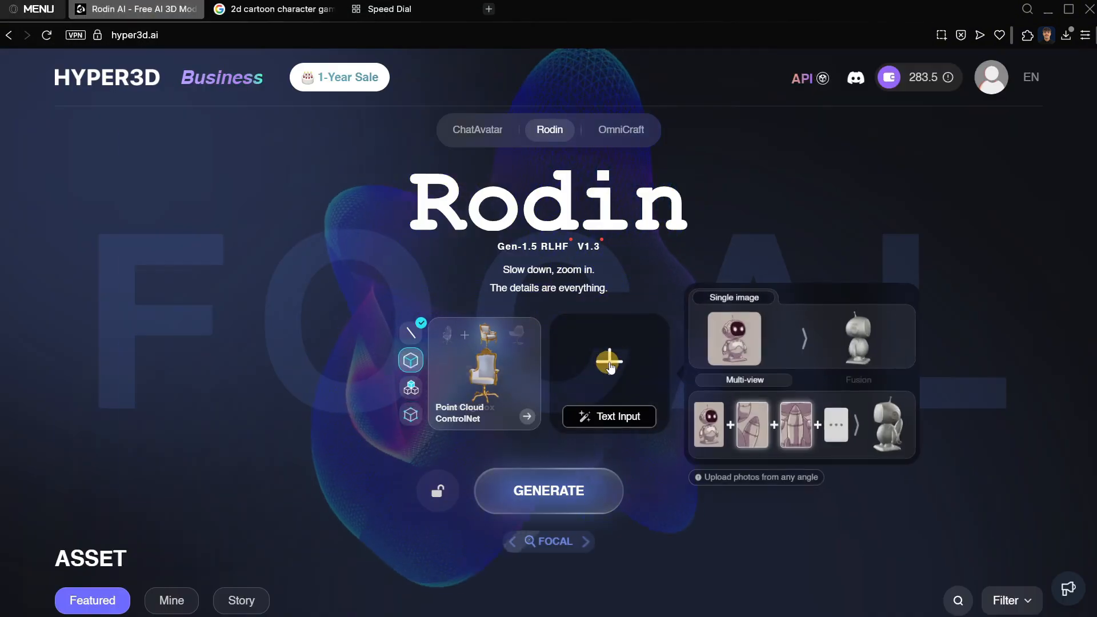
left_click(609, 362)
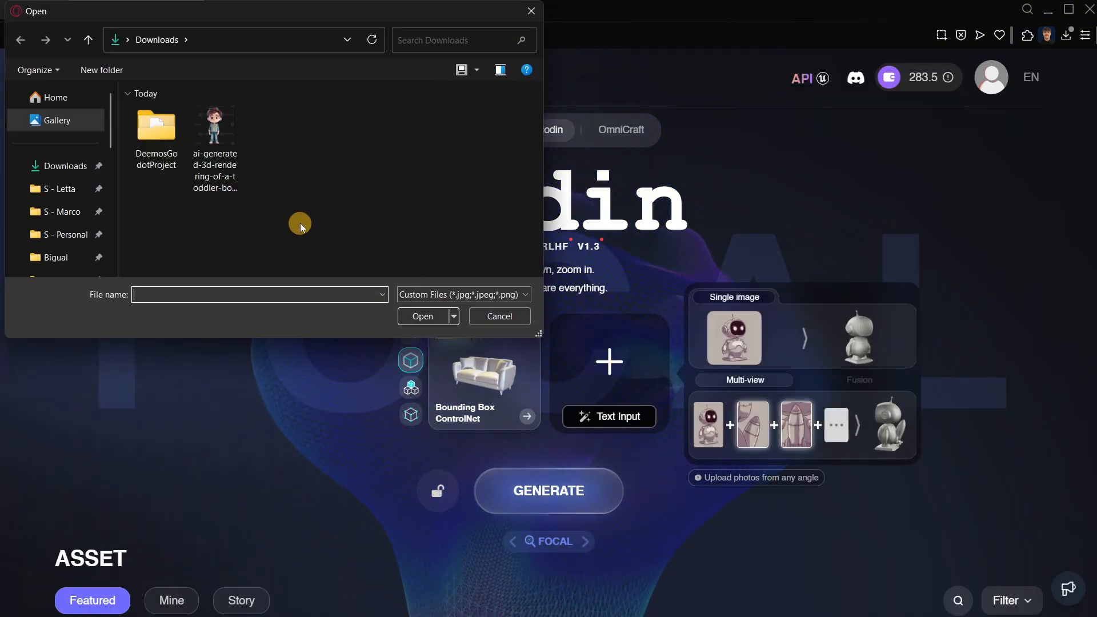
double_click(226, 140)
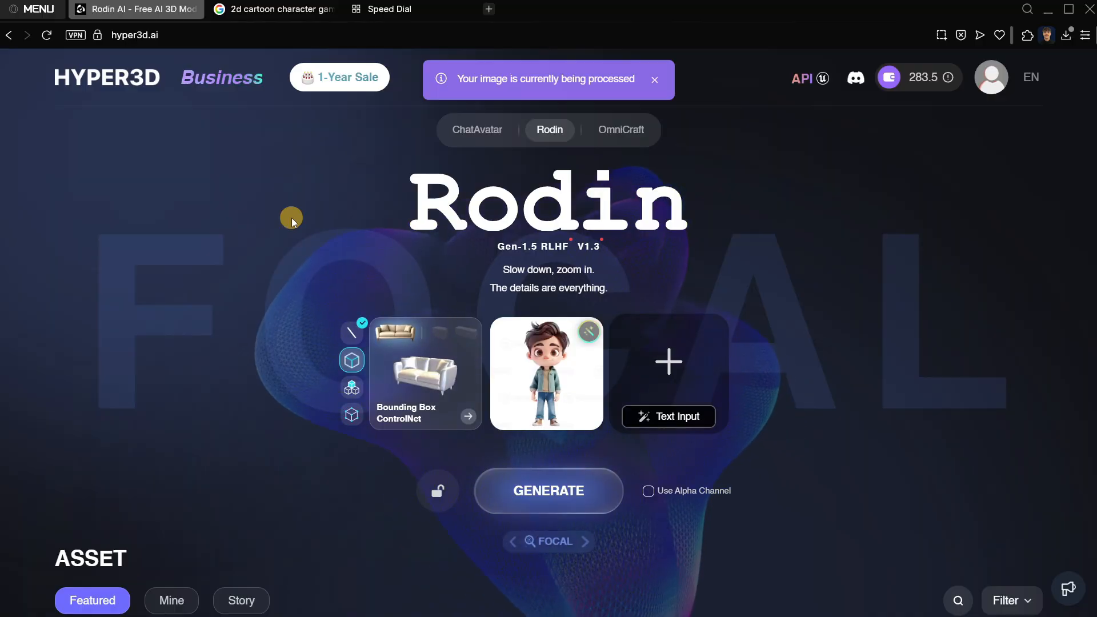
left_click(352, 331)
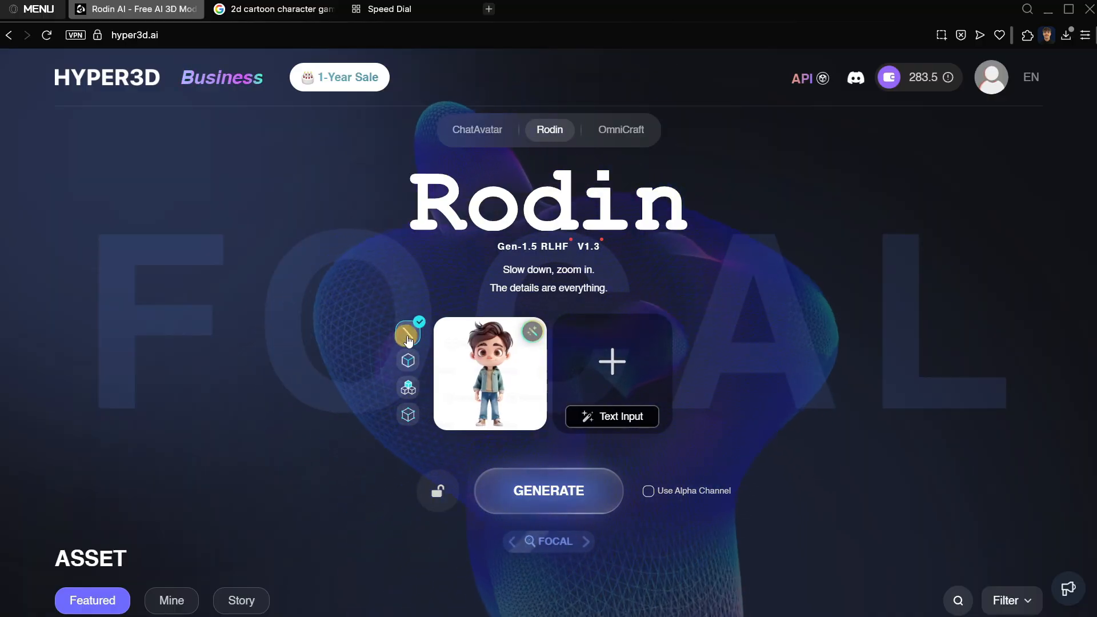
left_click(413, 362)
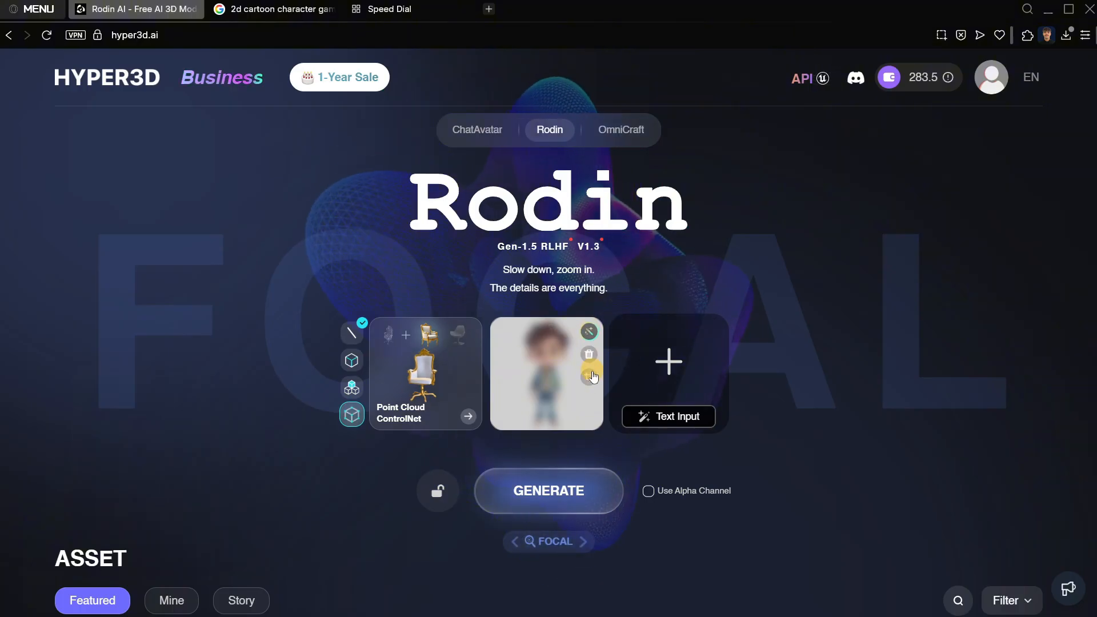
Start generating the 3D model from the uploaded image, compare the generation modes and choose FOCAL.
left_click(554, 489)
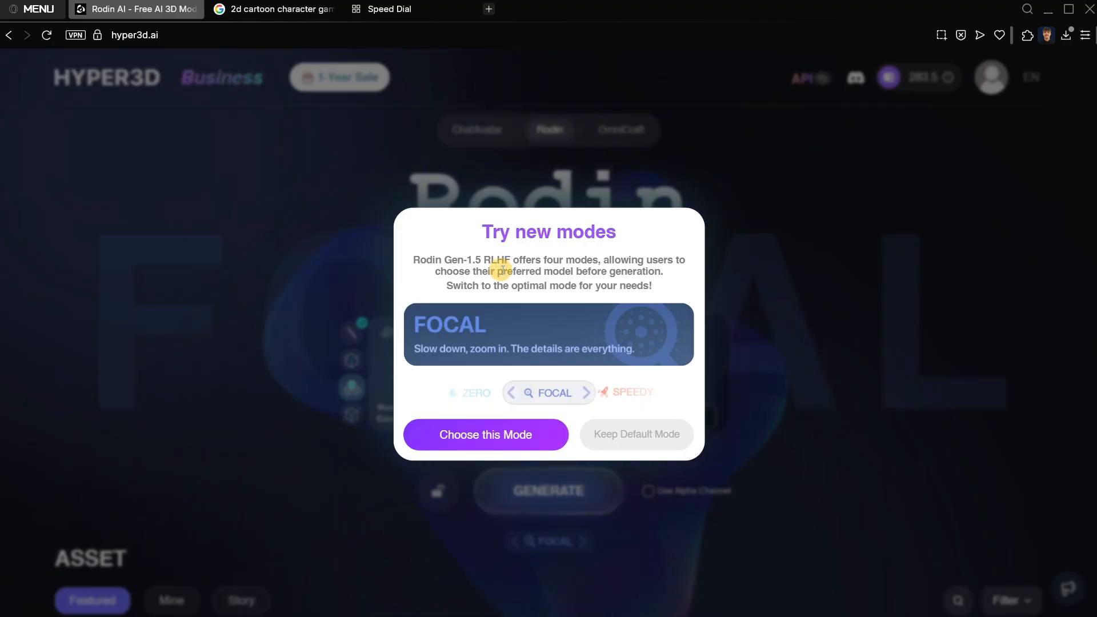
left_click_drag(481, 231, 642, 235)
left_click(485, 407)
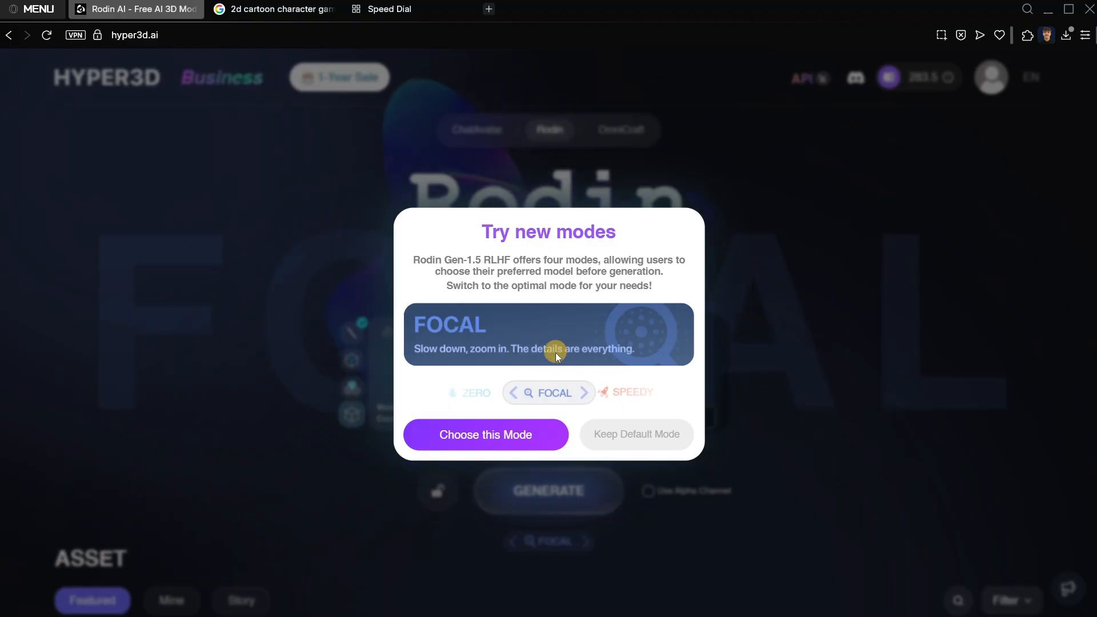
left_click(584, 392)
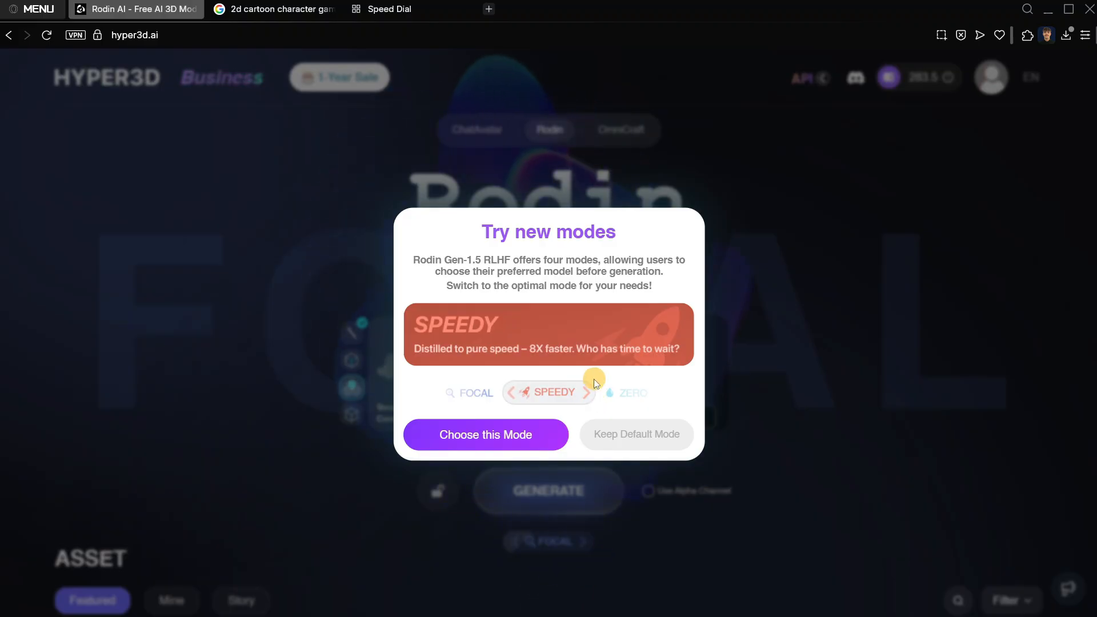
left_click(587, 394)
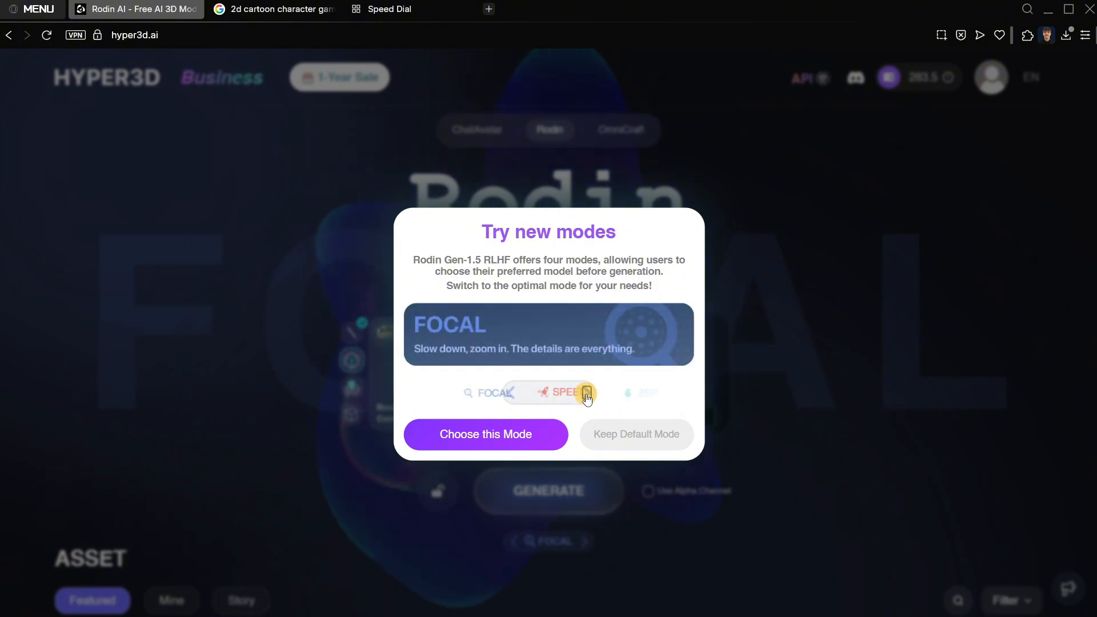
left_click(510, 393)
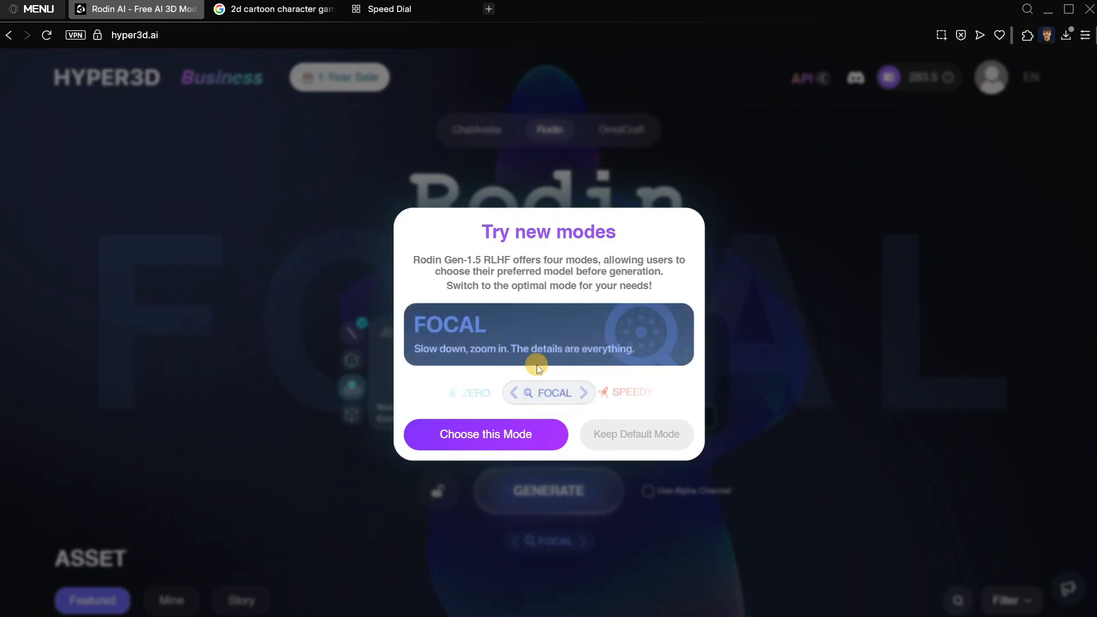
left_click(490, 437)
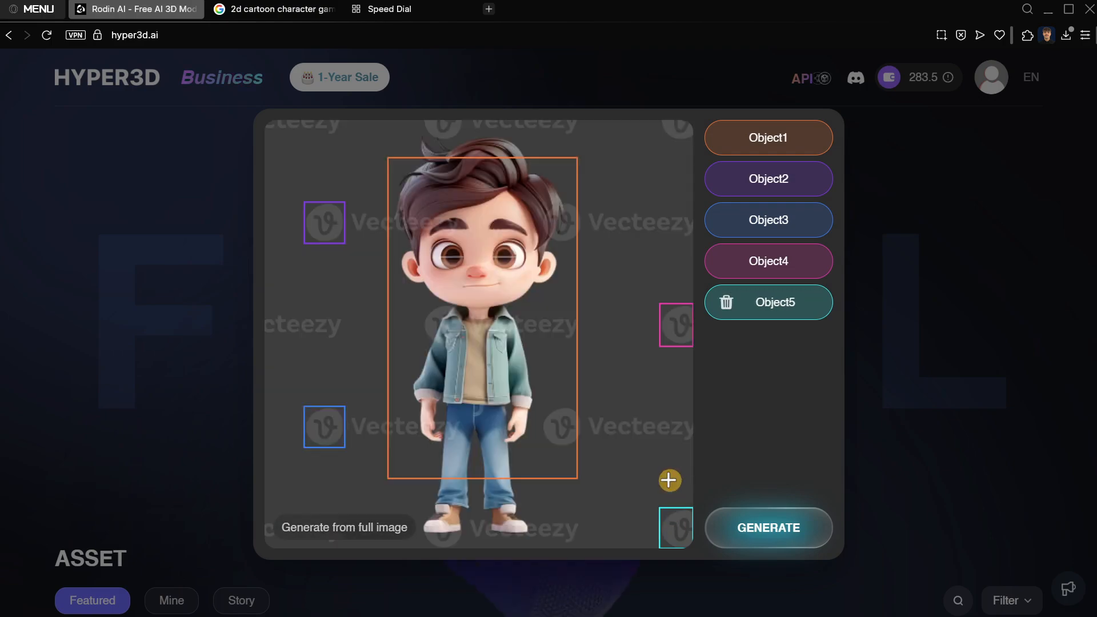
Remove the detected watermark objects Object5, Object4, Object3 and Object2, keeping only the cartoon boy.
mouse_move(722, 298)
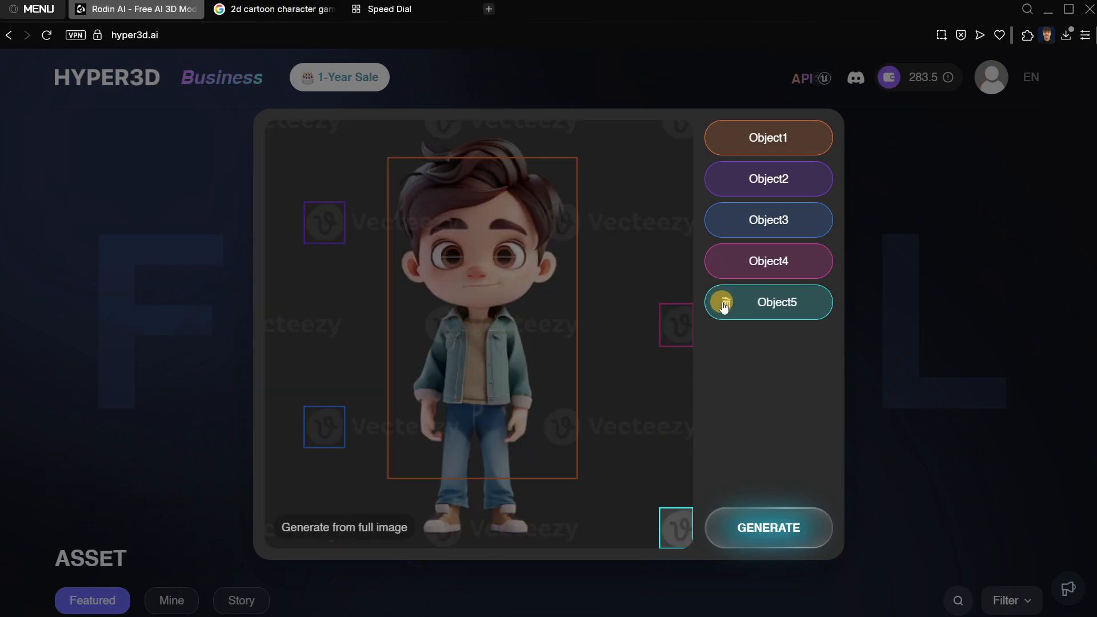
left_click(723, 303)
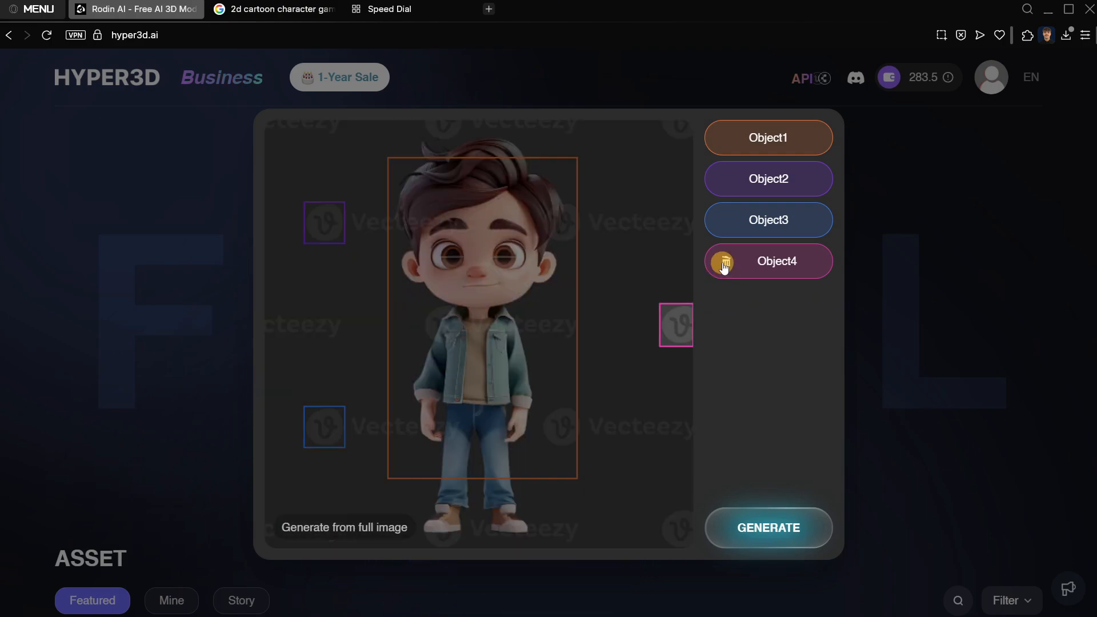
left_click(724, 264)
left_click(723, 222)
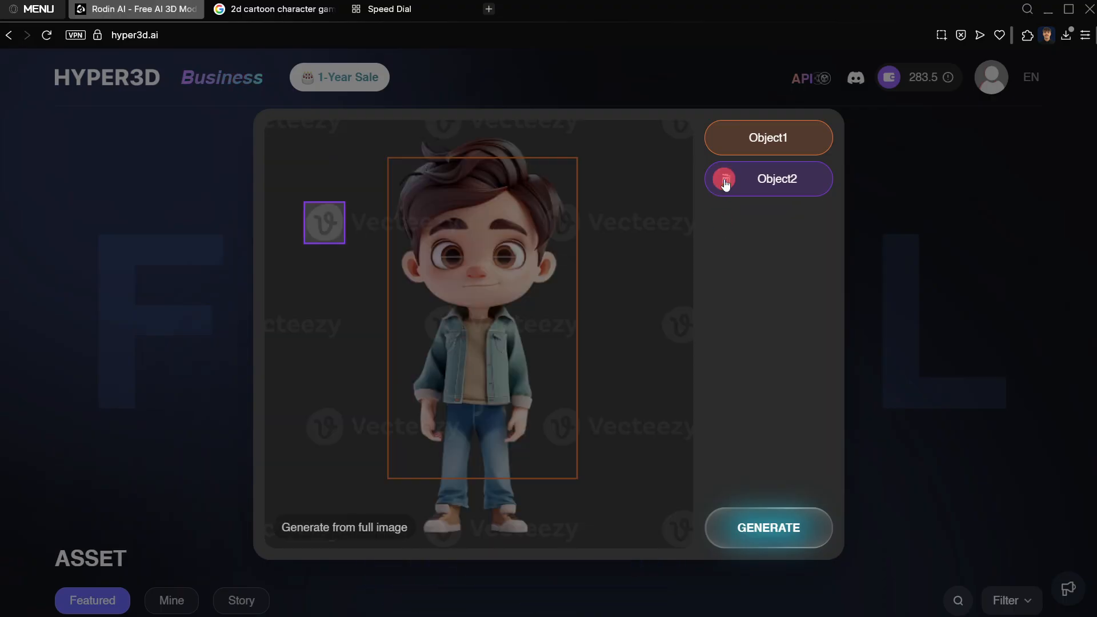
left_click(724, 181)
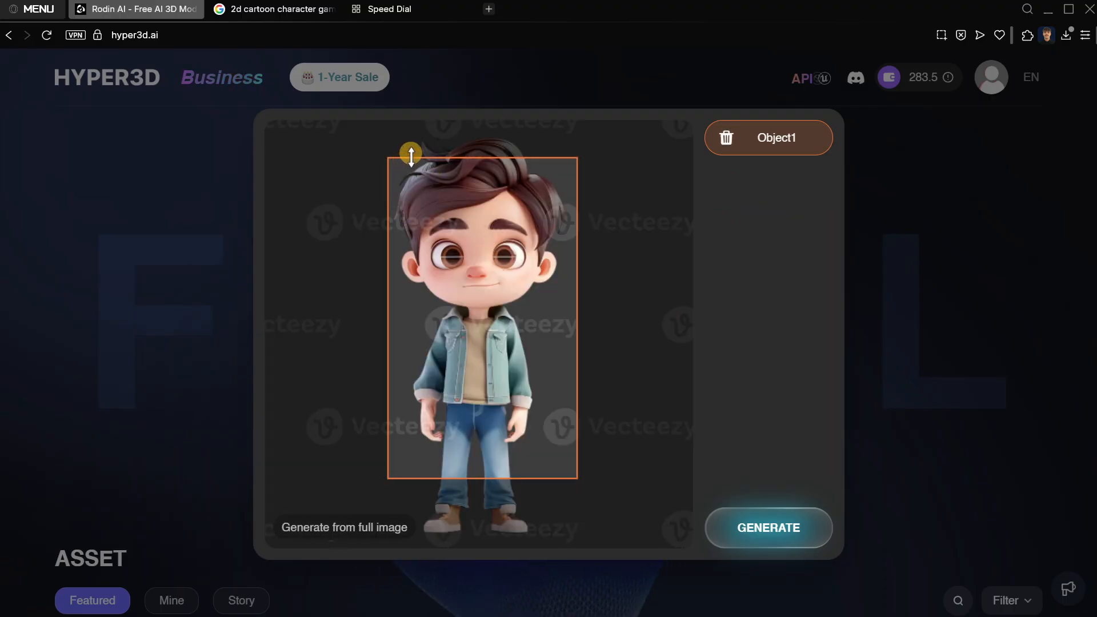
Extend Object1's selection box to enclose the boy's hair and shoes, and generate the geometry from it.
left_click_drag(411, 154, 413, 127)
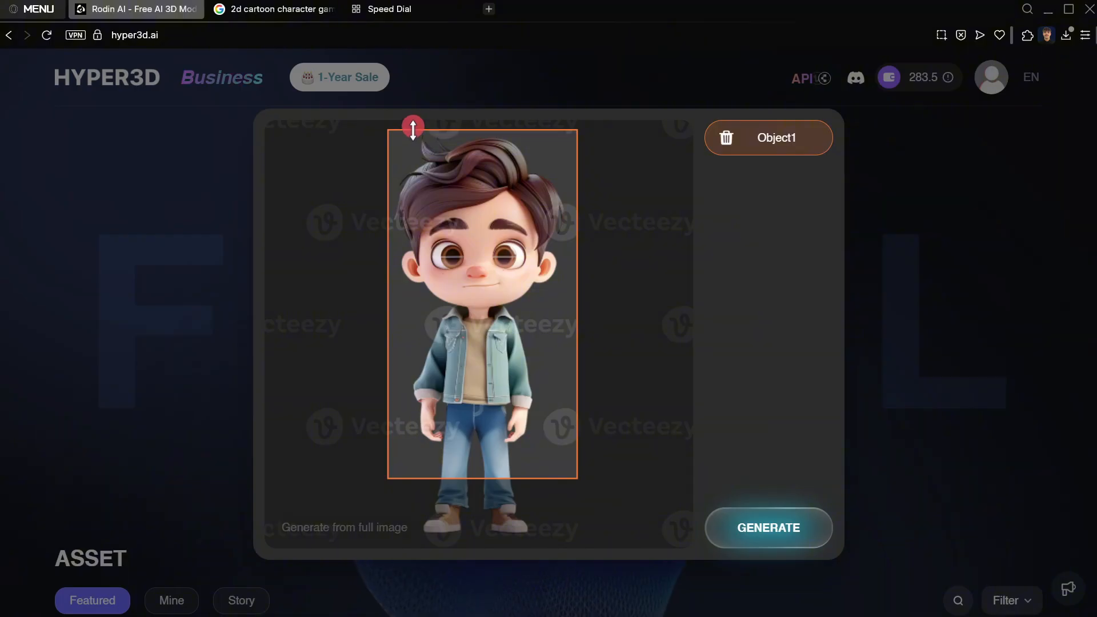
left_click_drag(493, 478, 506, 530)
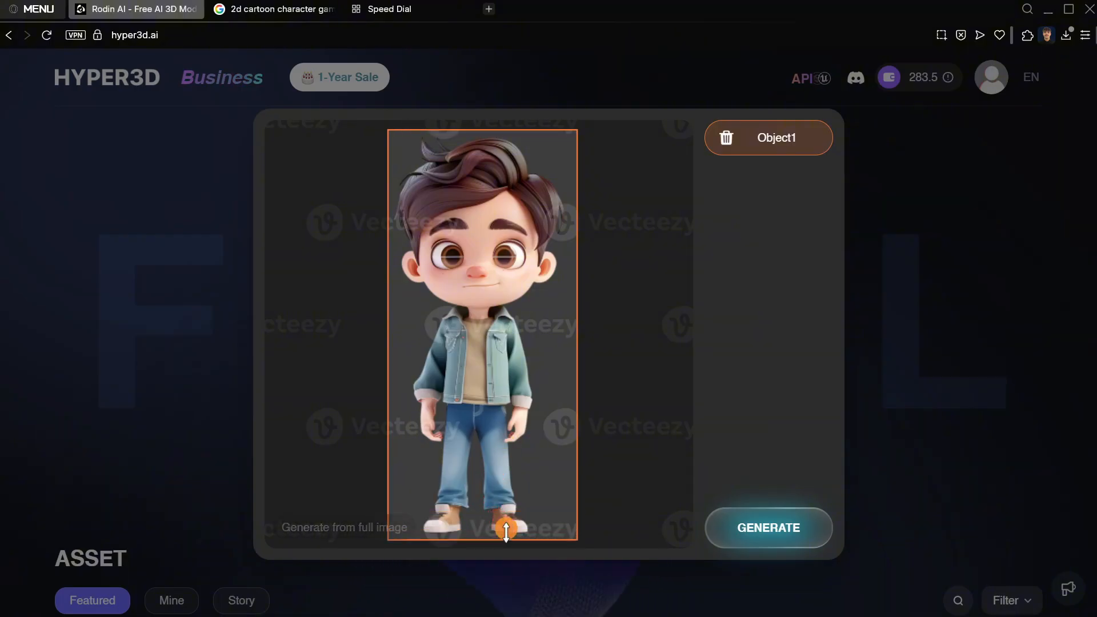
left_click(766, 531)
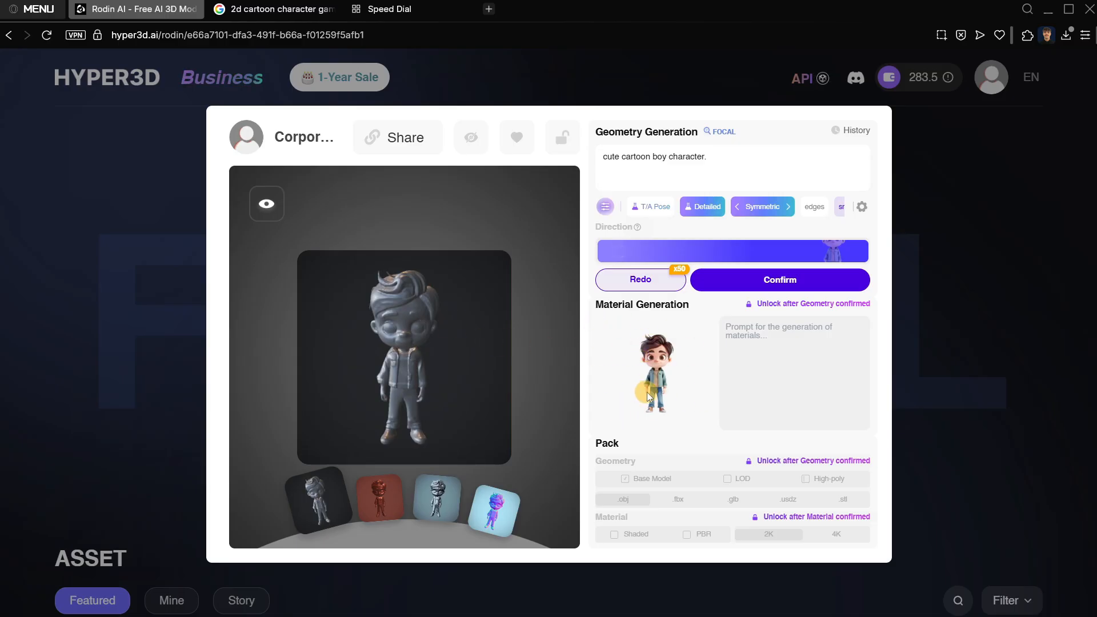
Rotate the generated geometry preview to check the character from the front and side.
left_click_drag(460, 364, 370, 362)
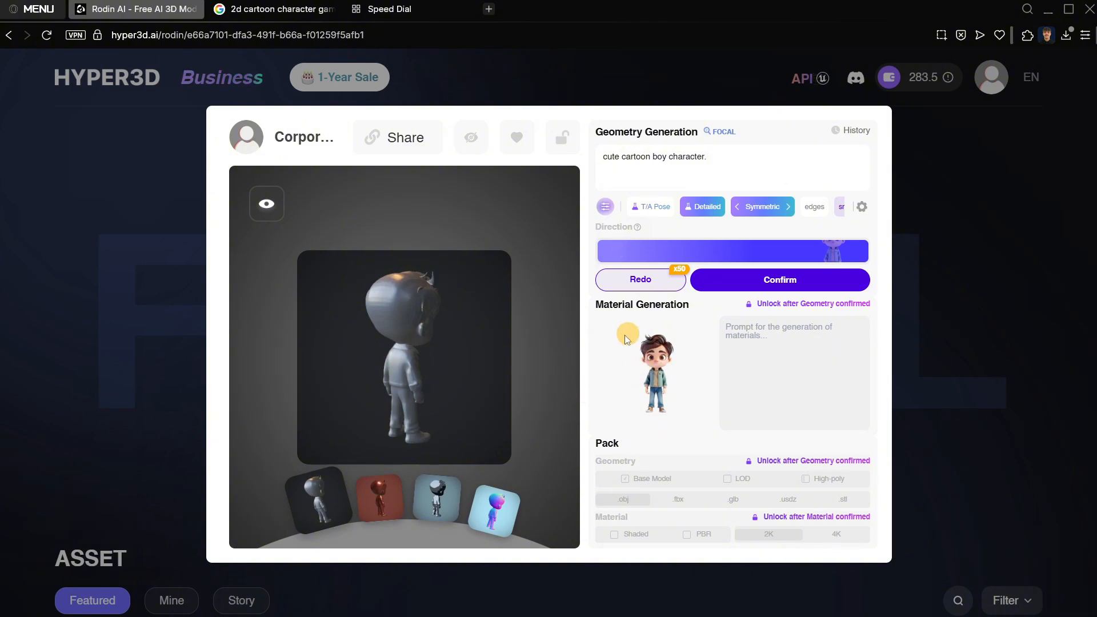
left_click_drag(524, 368, 443, 355)
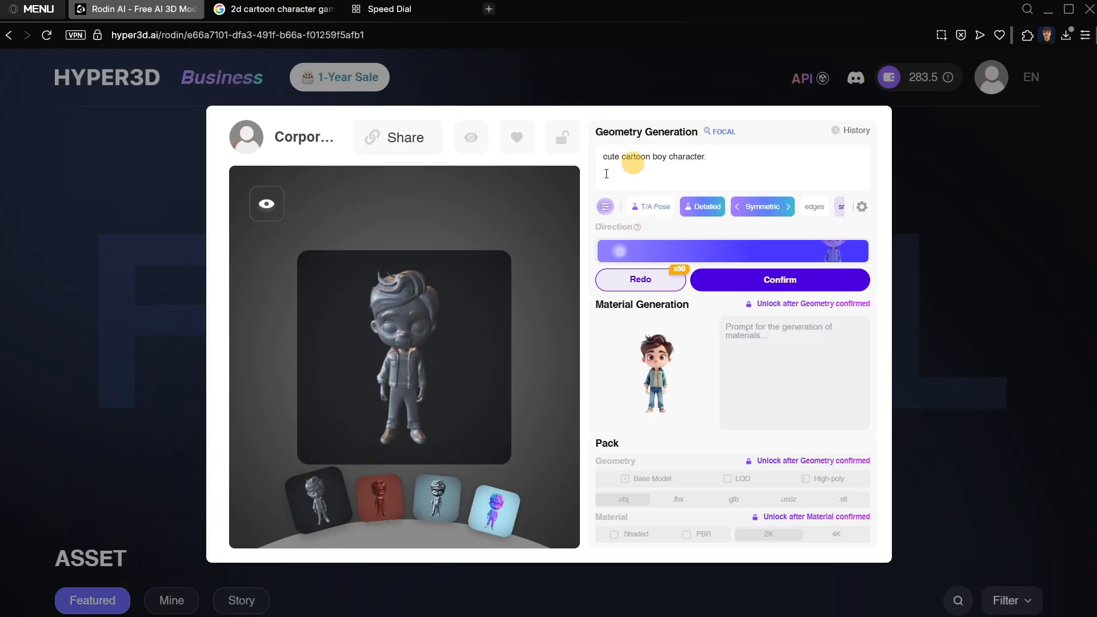
mouse_move(397, 294)
left_mouse_down()
mouse_move(345, 310)
mouse_move(401, 311)
left_mouse_up()
Look through the geometry's ControlNet choices, style tags and Advanced Options, and check the preview from an angle.
left_click(604, 209)
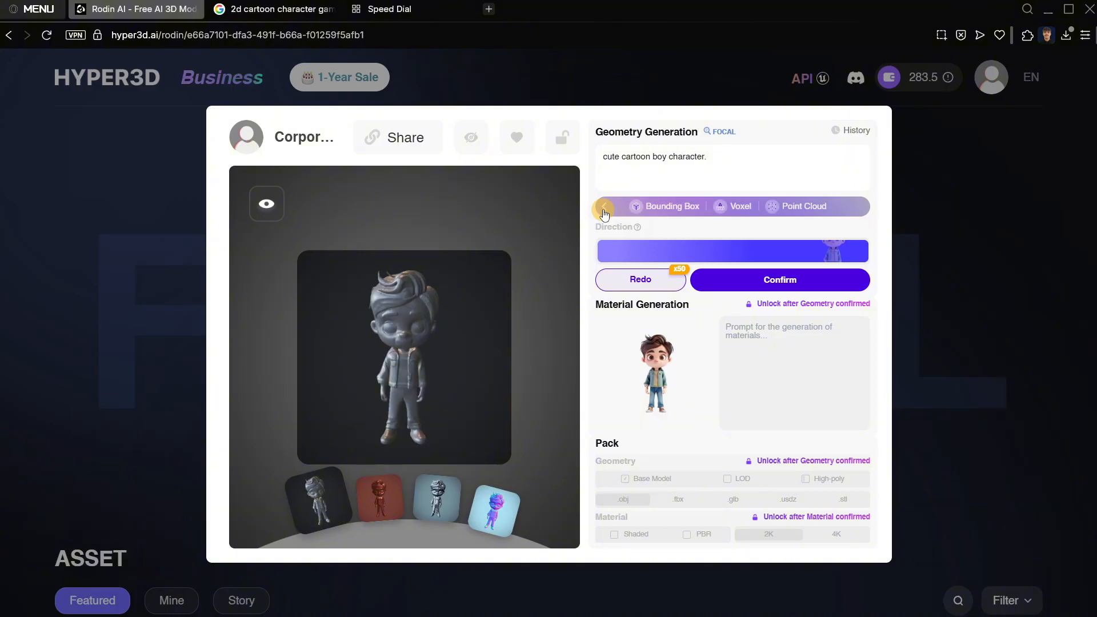
left_click(602, 209)
left_click(604, 207)
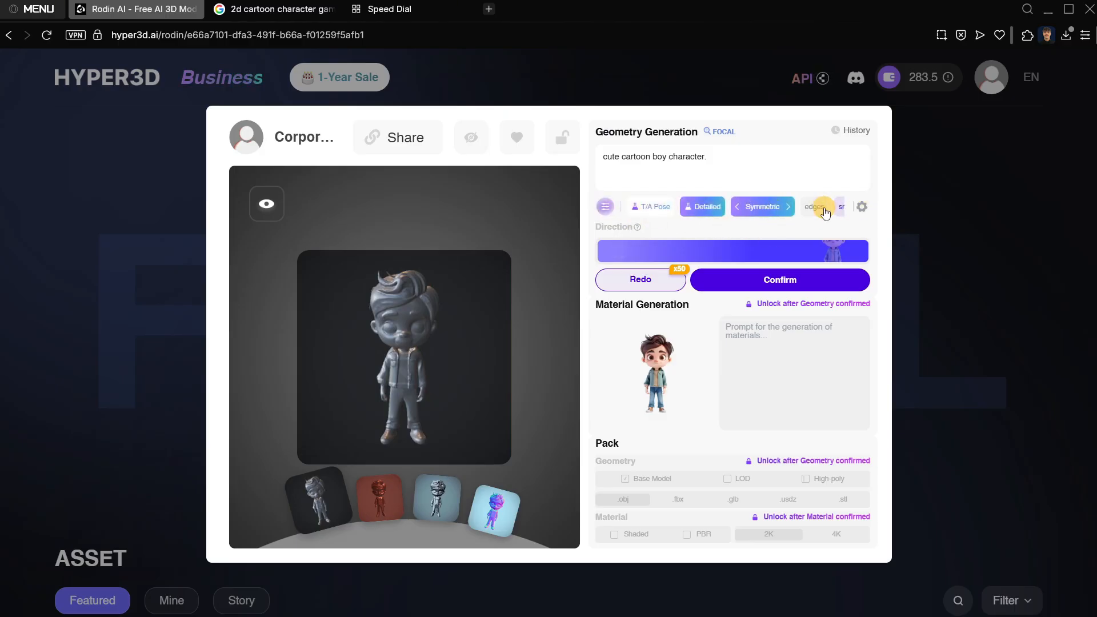
left_click_drag(820, 213, 642, 220)
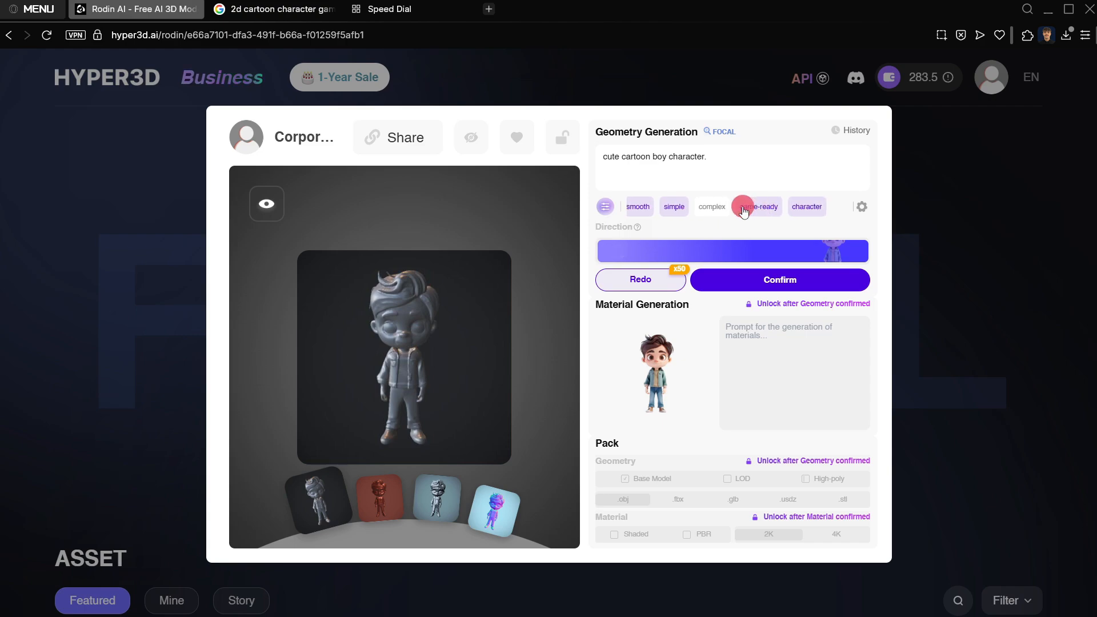
left_click(863, 207)
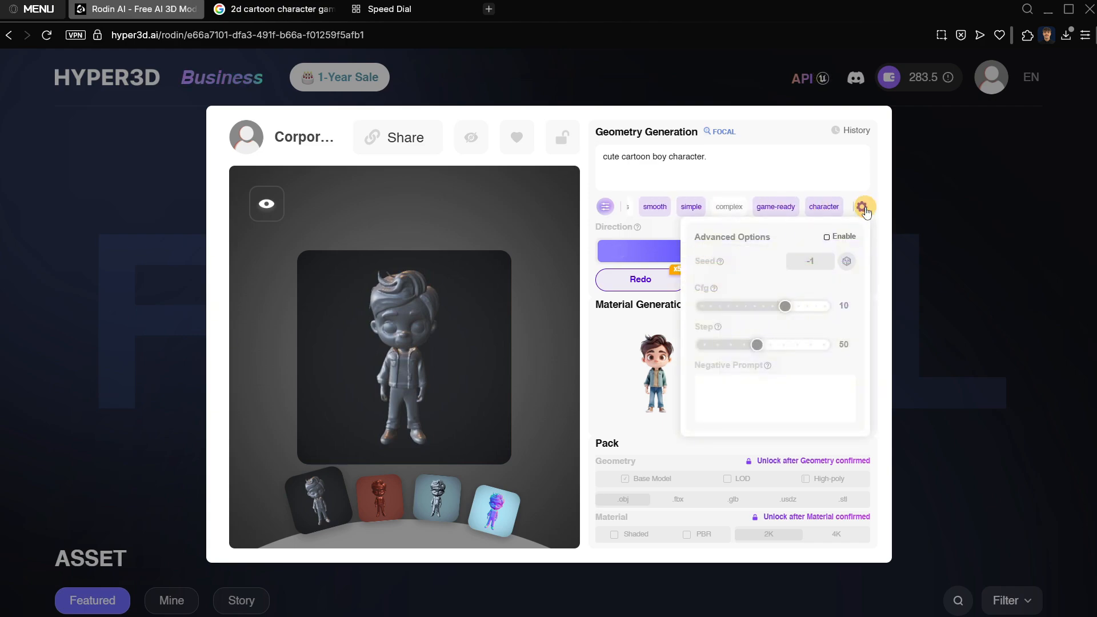
left_click(866, 208)
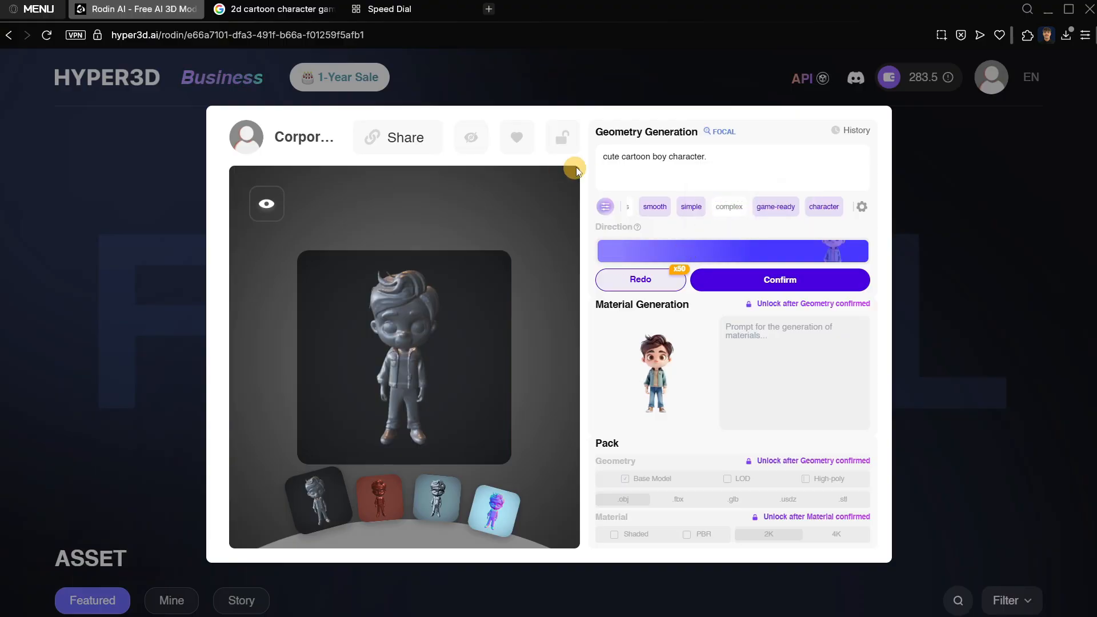
left_click_drag(401, 314, 426, 317)
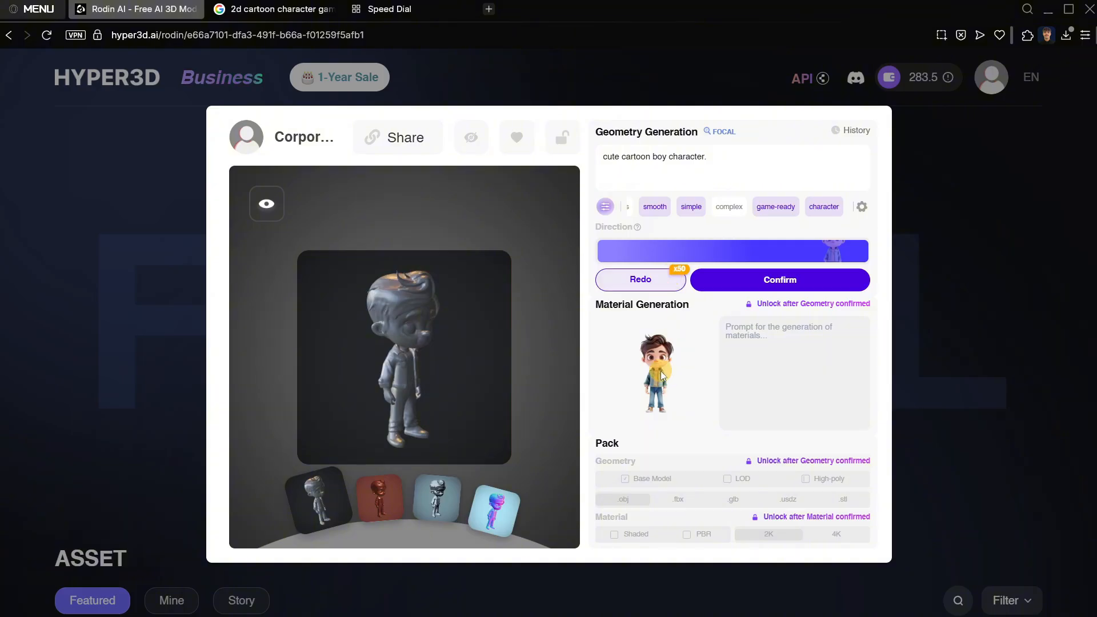
Set the simplified PRO Mode mesh to 75000 and confirm the geometry.
mouse_move(812, 283)
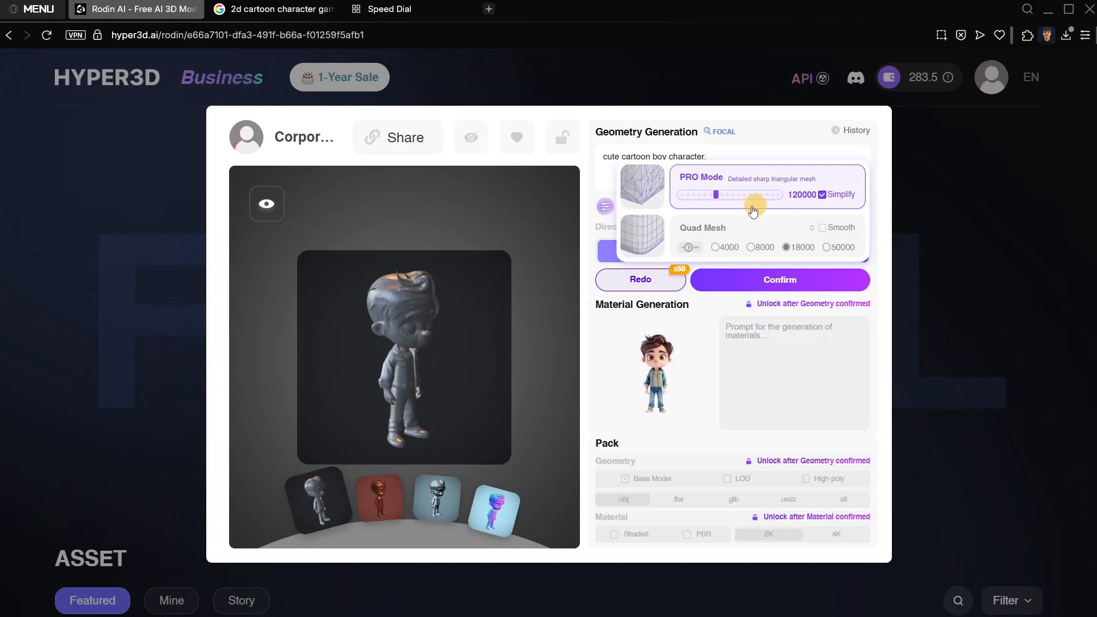
left_click_drag(717, 198, 714, 193)
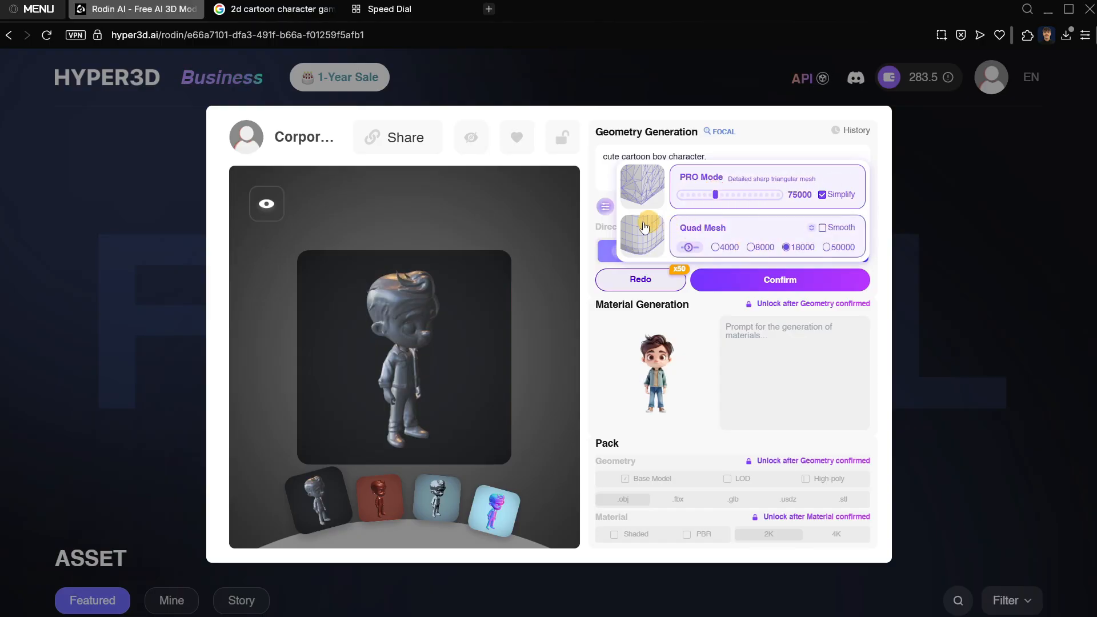
mouse_move(769, 279)
left_click(759, 281)
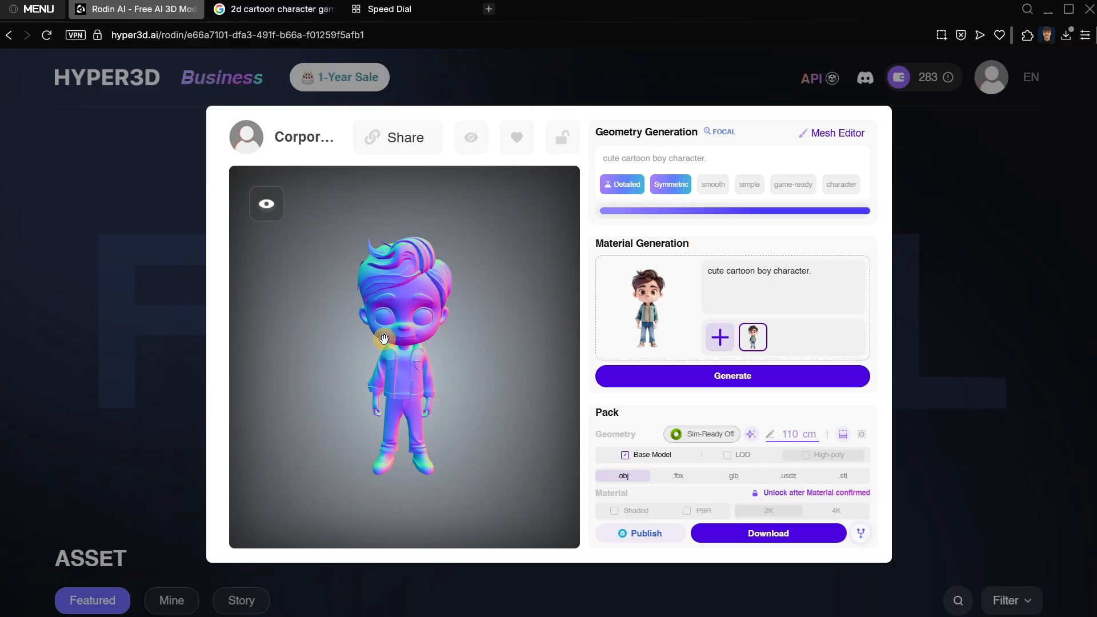
Examine the confirmed mesh from several angles and review the material prompt.
left_click_drag(385, 338, 573, 236)
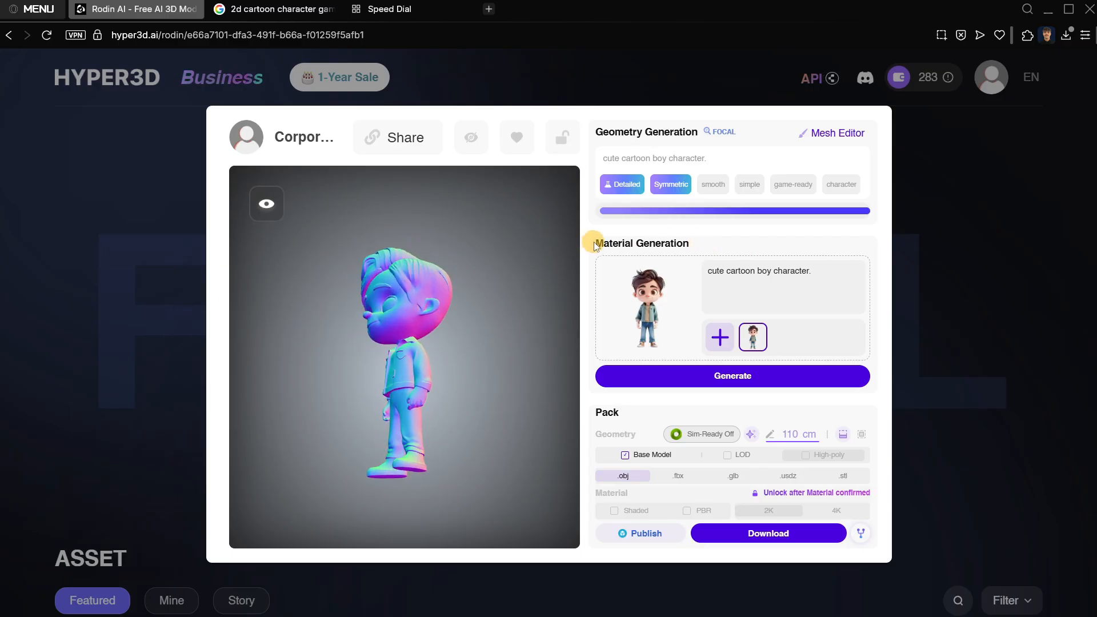
left_click_drag(399, 338, 461, 378)
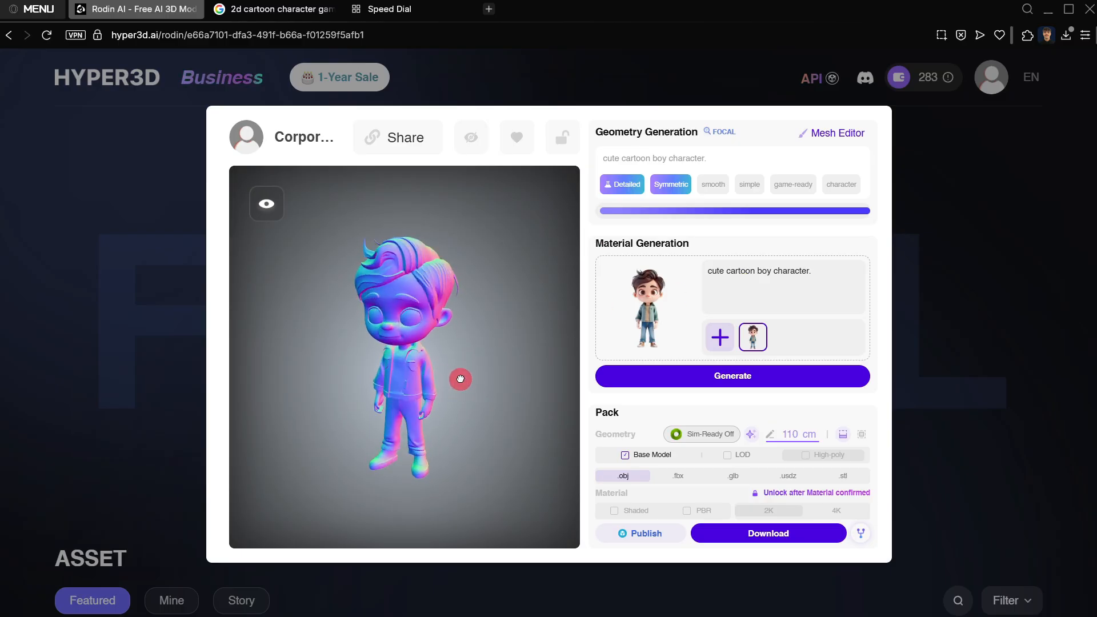
left_click(823, 270)
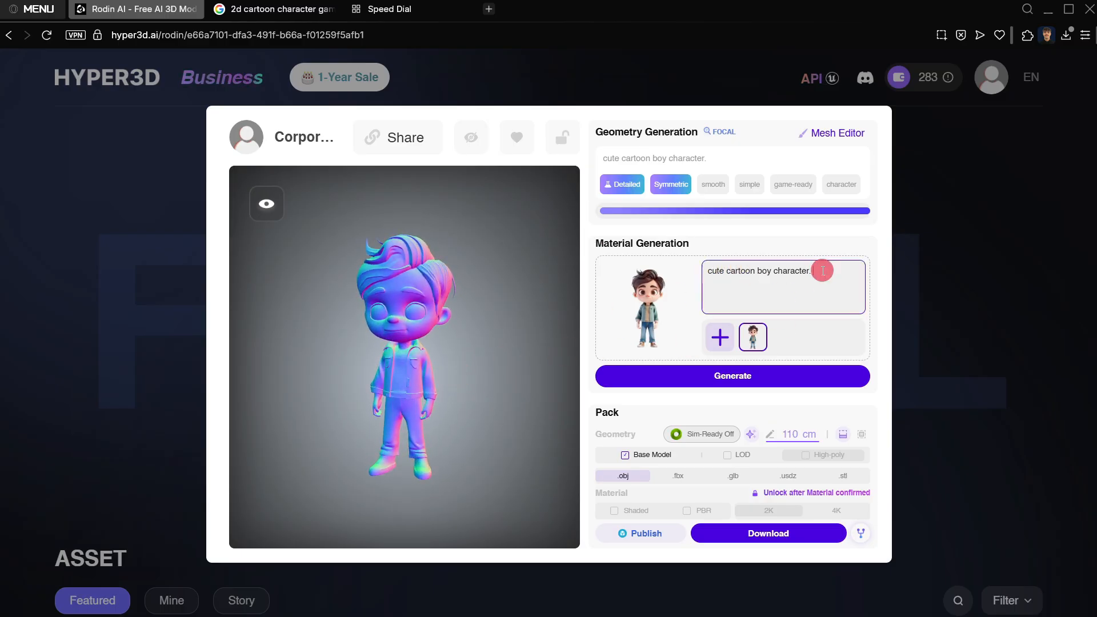
left_click_drag(823, 270, 679, 264)
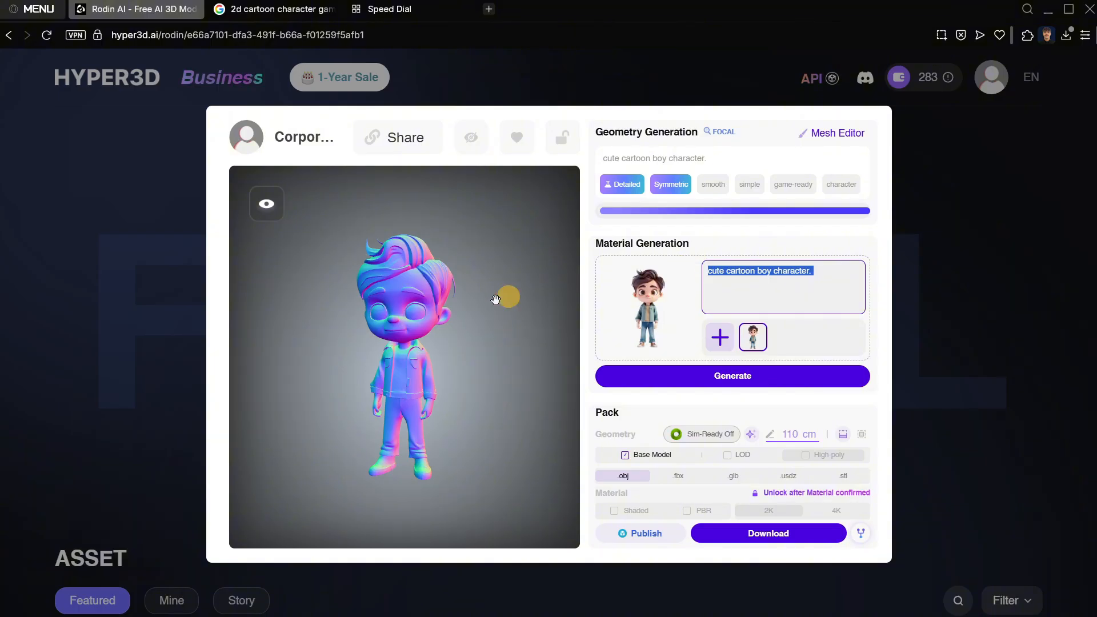
left_click_drag(356, 337, 571, 308)
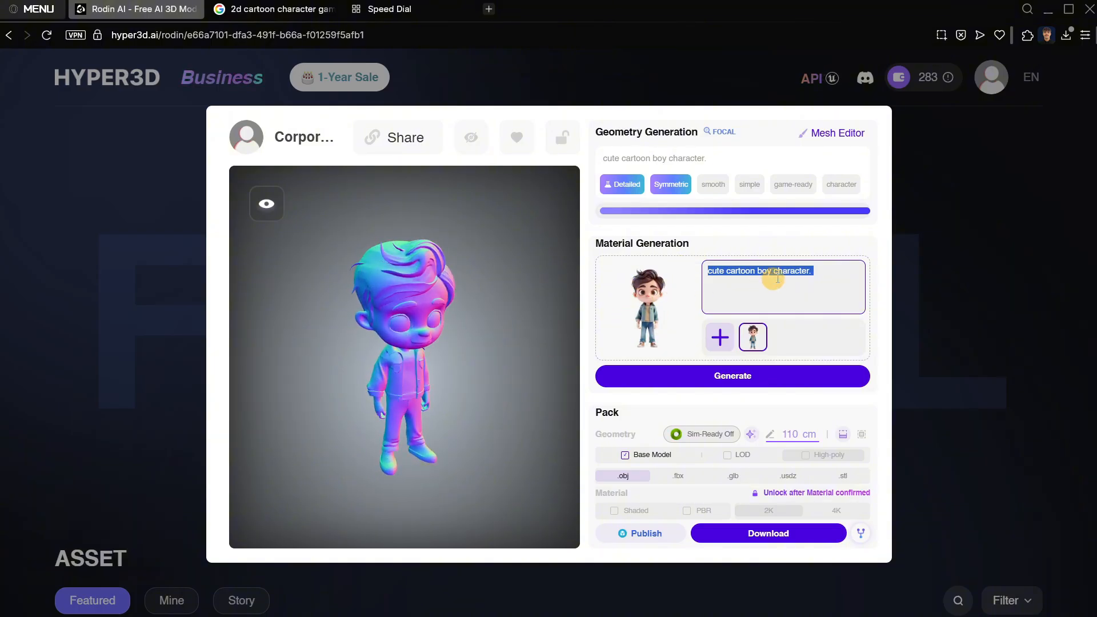
left_click(822, 270)
Generate the material from the existing prompt and reference image with Face Restore enabled.
mouse_move(820, 383)
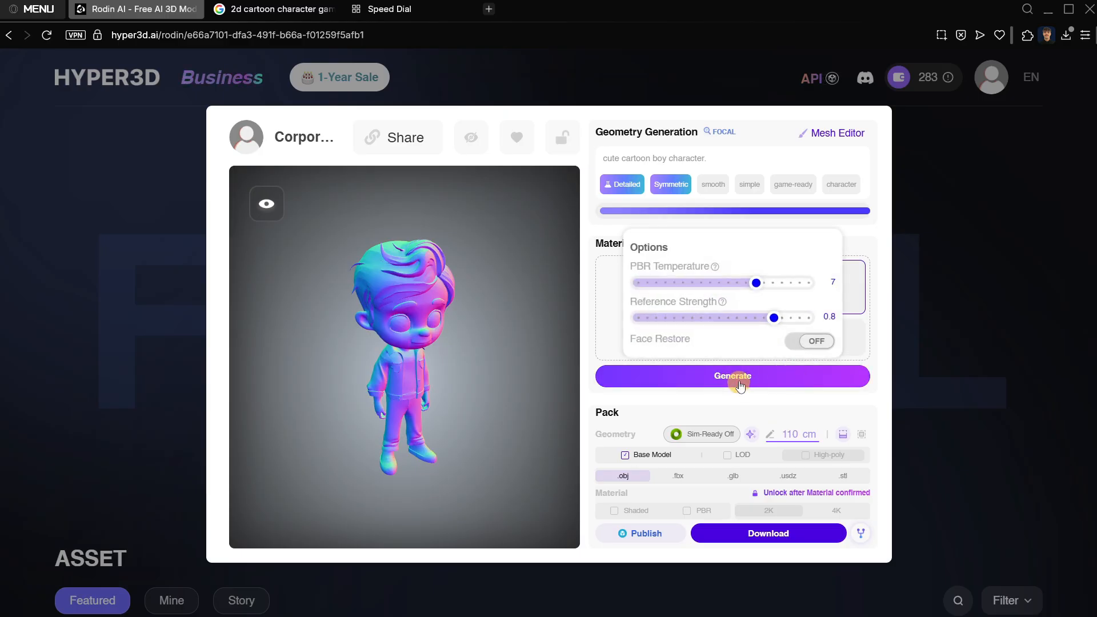
left_click(686, 386)
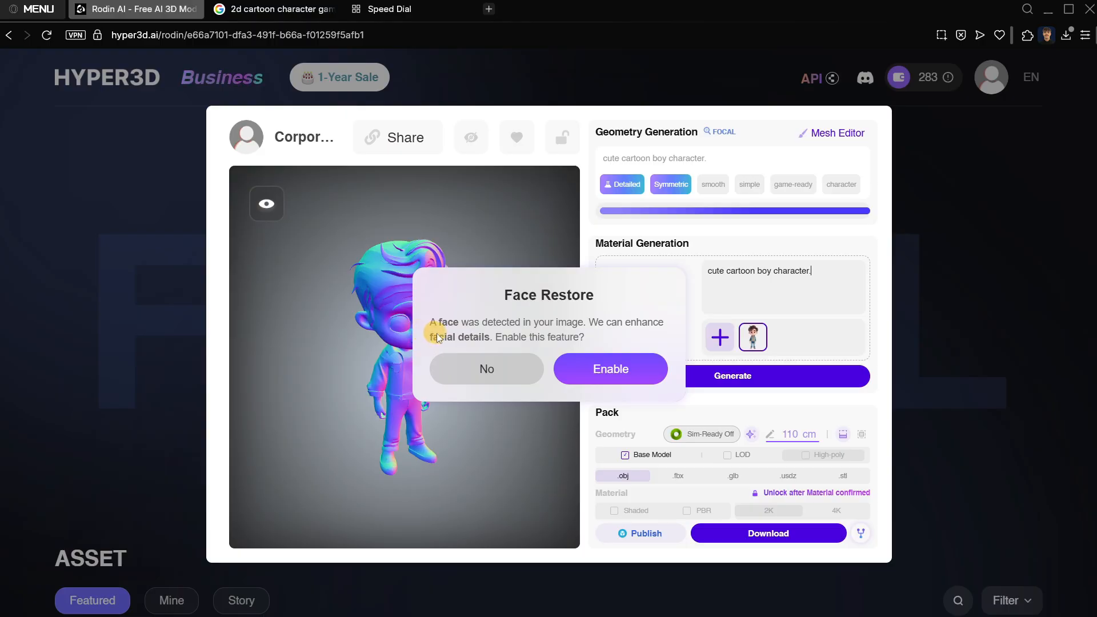
left_click(617, 369)
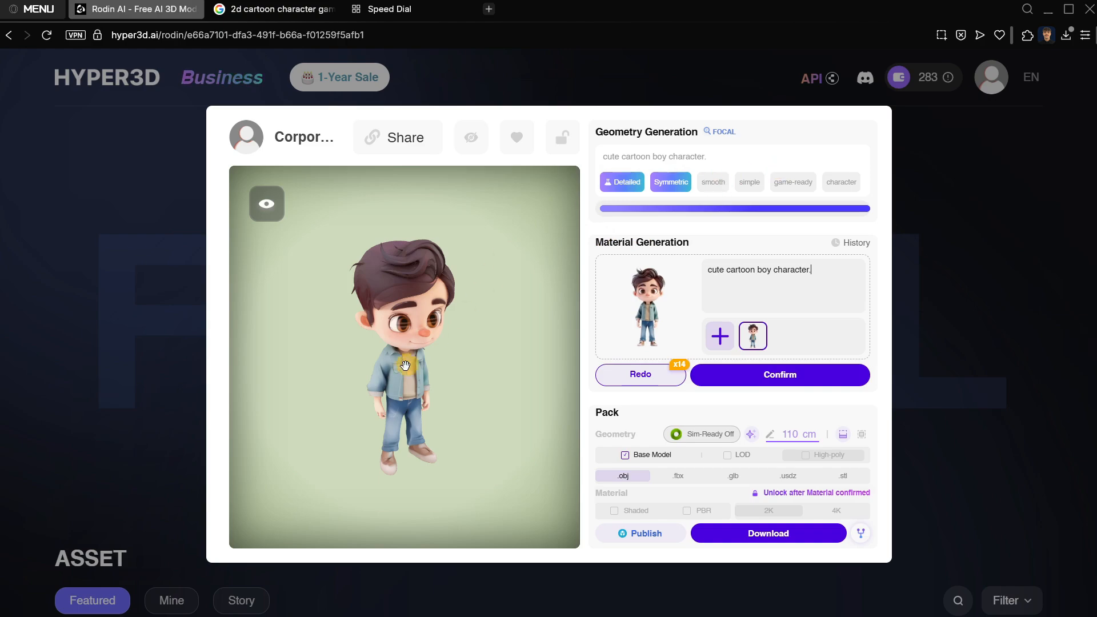
Inspect the textured character up close from several angles and review the material prompt against it.
left_click_drag(397, 369, 416, 314)
scroll(423, 265, "up", 5)
left_click_drag(423, 264, 454, 423)
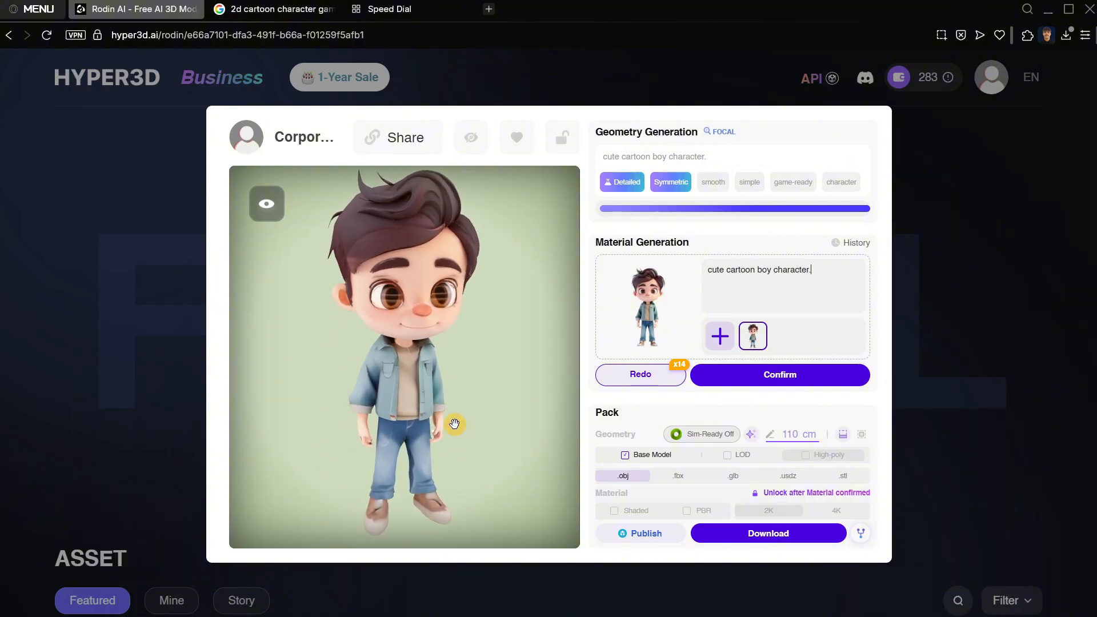
left_click_drag(408, 334, 507, 333)
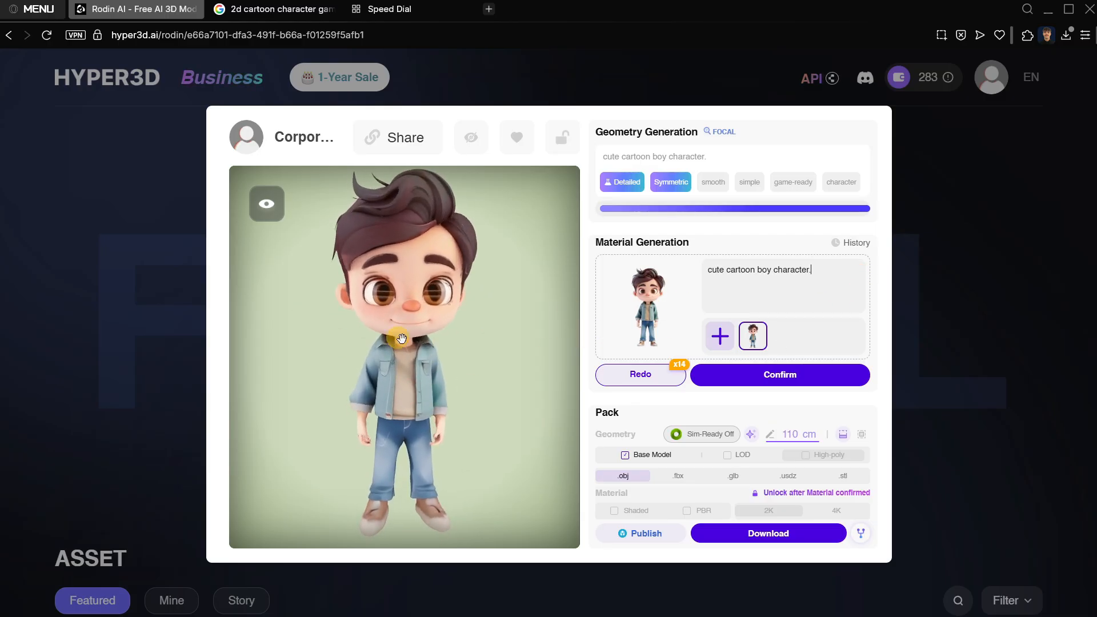
left_click_drag(817, 271, 680, 272)
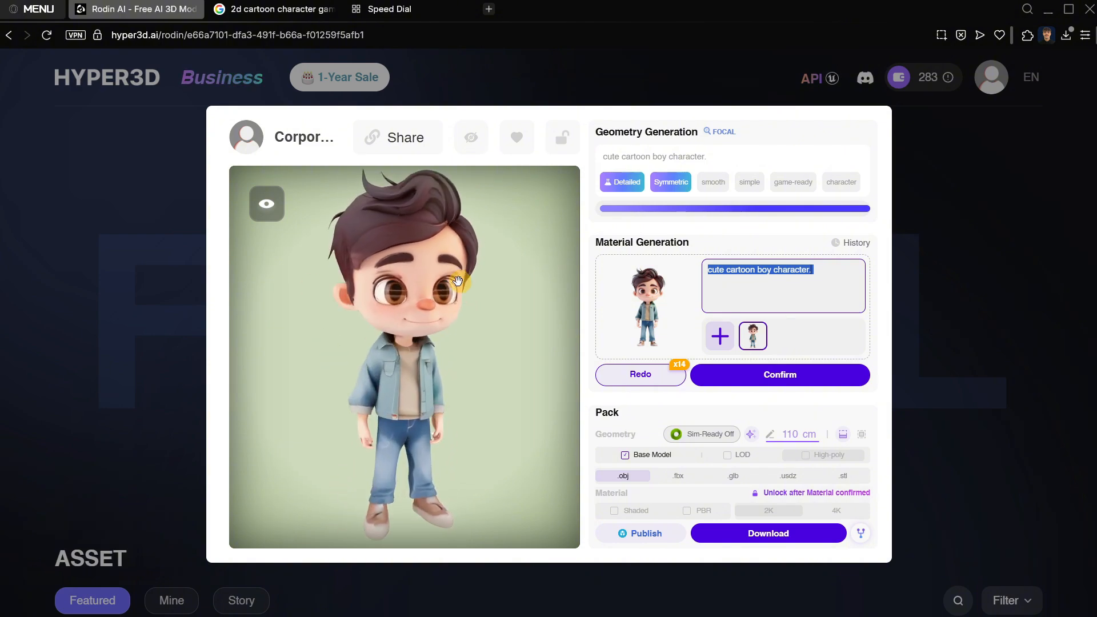
left_click_drag(397, 323, 428, 375)
Add "Make the jeans just have 1 color. Make sure the eyes look good." to the material prompt, checking the model.
left_click(831, 267)
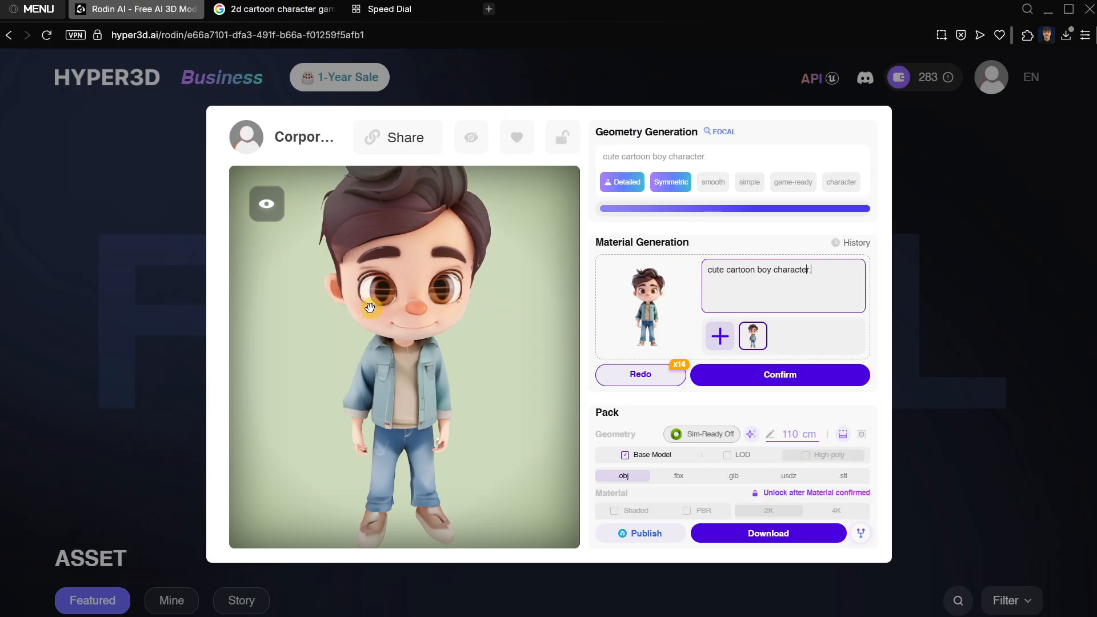
left_click_drag(369, 308, 368, 311)
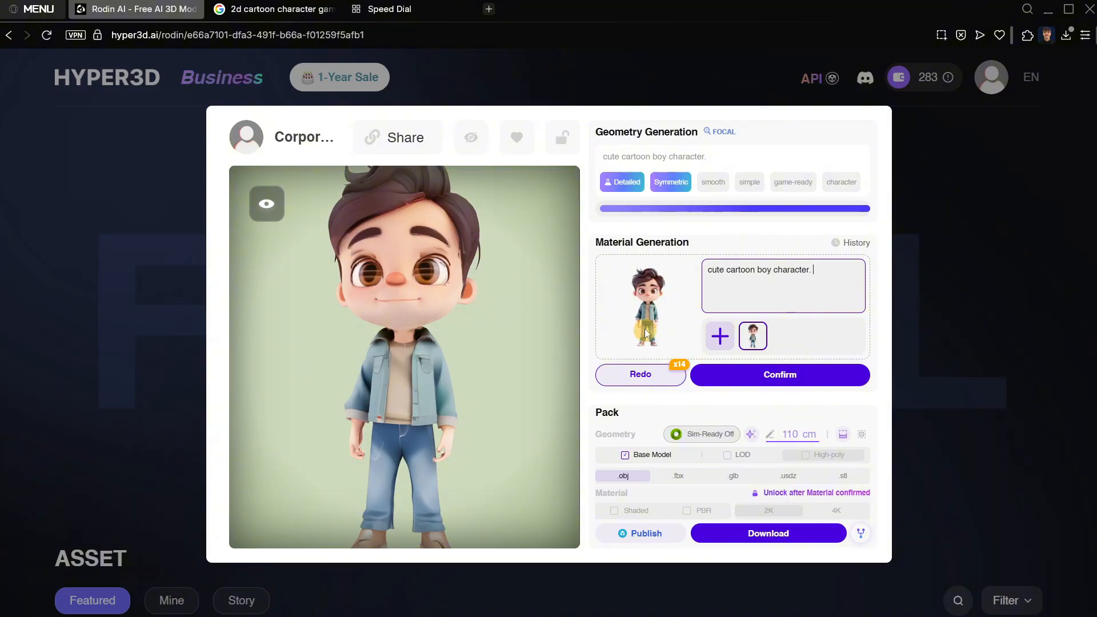
left_click_drag(497, 425, 373, 427)
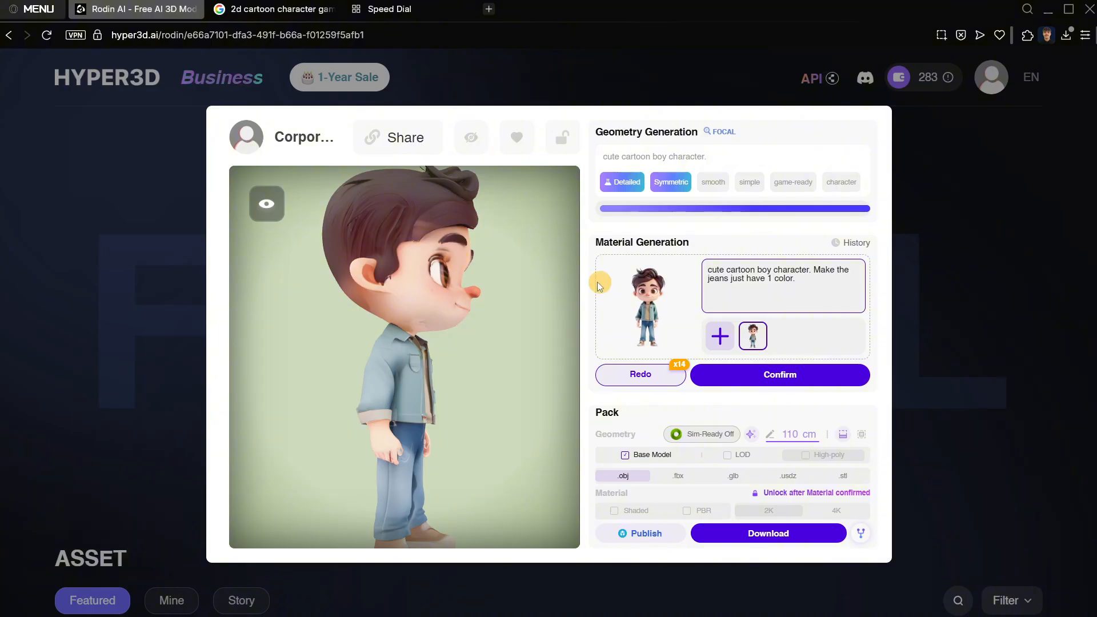
left_click_drag(462, 343, 360, 360)
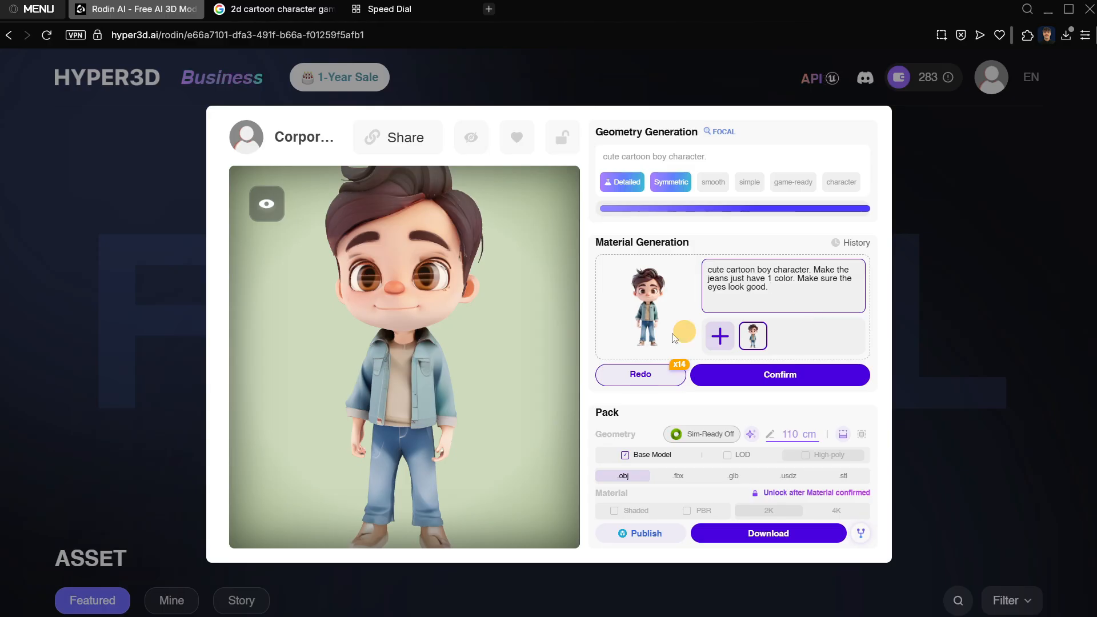
Check the head and shoes, and append "The hair should not have a fade. The shoes should look better" to the material prompt.
left_click_drag(411, 330, 426, 285)
left_click_drag(366, 312, 374, 325)
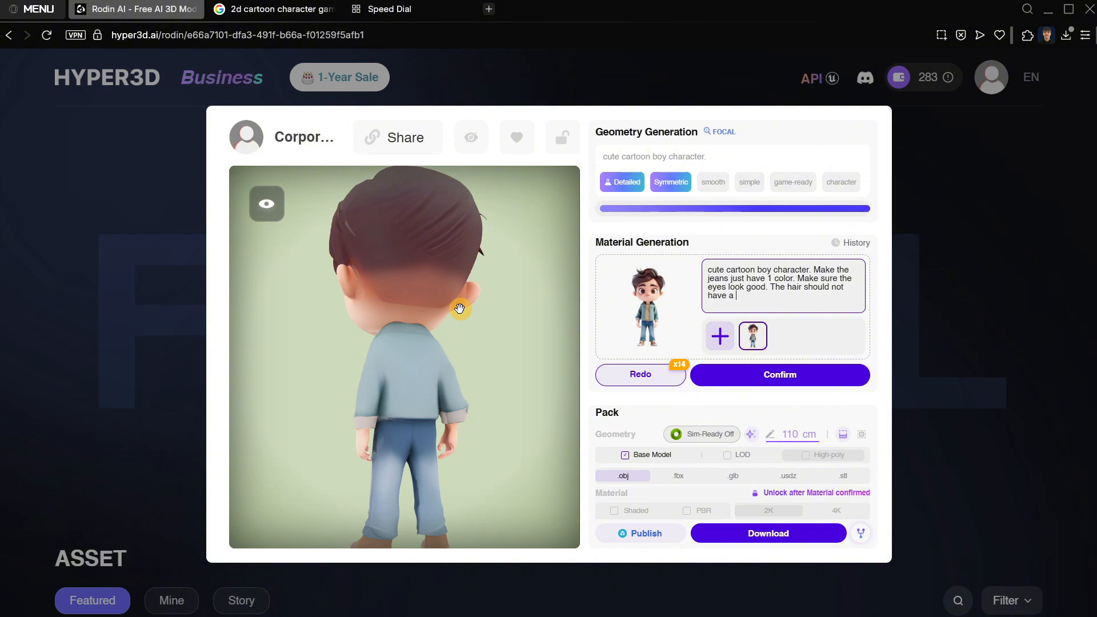
left_click_drag(459, 308, 600, 405)
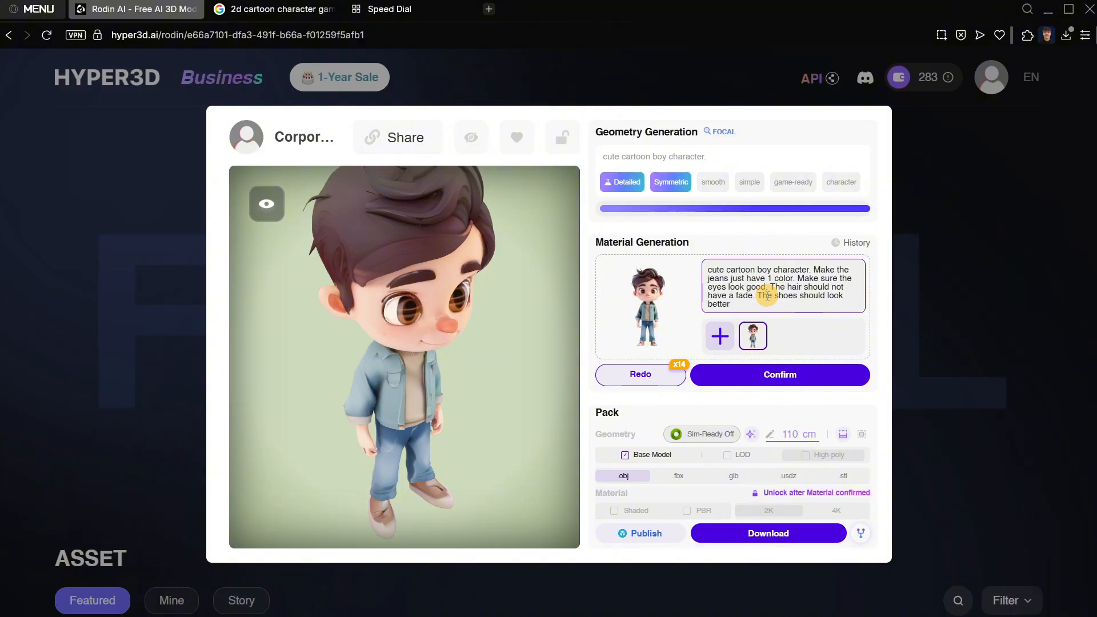
Regenerate the character's material from the extended prompt.
mouse_move(635, 381)
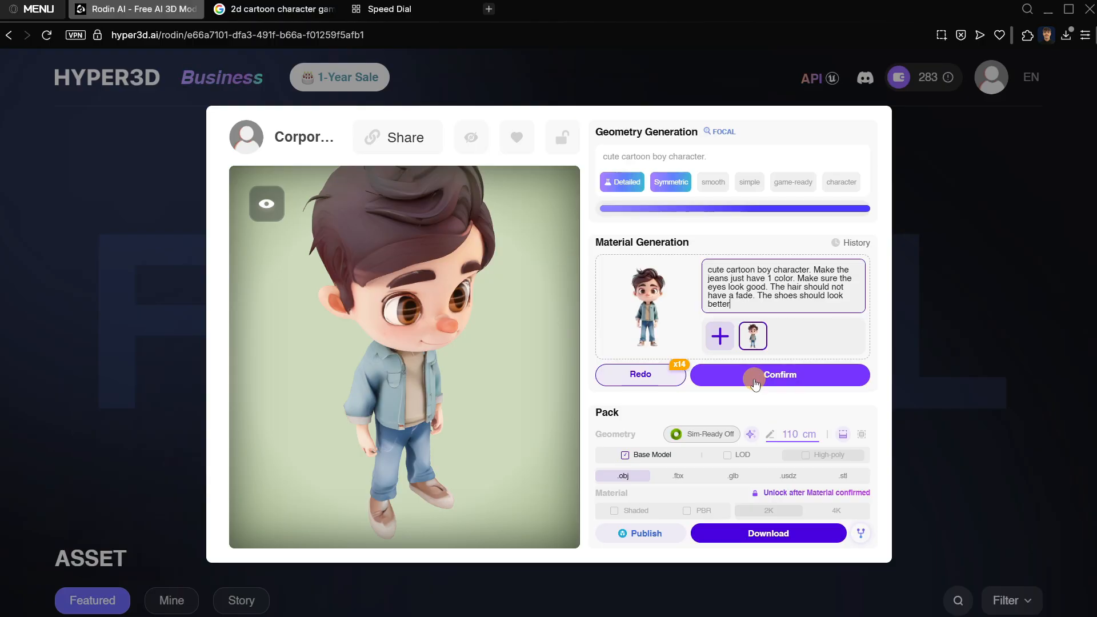
left_click(631, 388)
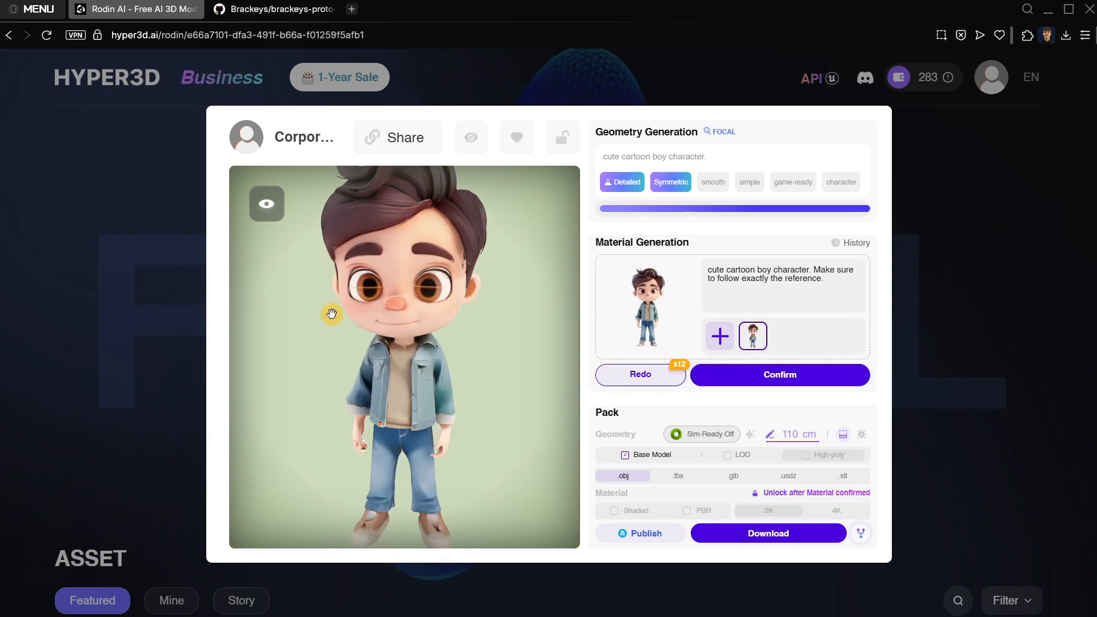
Inspect the regenerated character's face, clothes and hair up close, at full length and from behind.
mouse_move(367, 359)
left_mouse_down()
mouse_move(406, 385)
mouse_move(340, 351)
mouse_move(428, 385)
mouse_move(432, 373)
mouse_move(487, 372)
mouse_move(365, 362)
mouse_move(382, 367)
mouse_move(389, 356)
left_mouse_up()
scroll(400, 359, "down", 5)
scroll(389, 356, "up", 5)
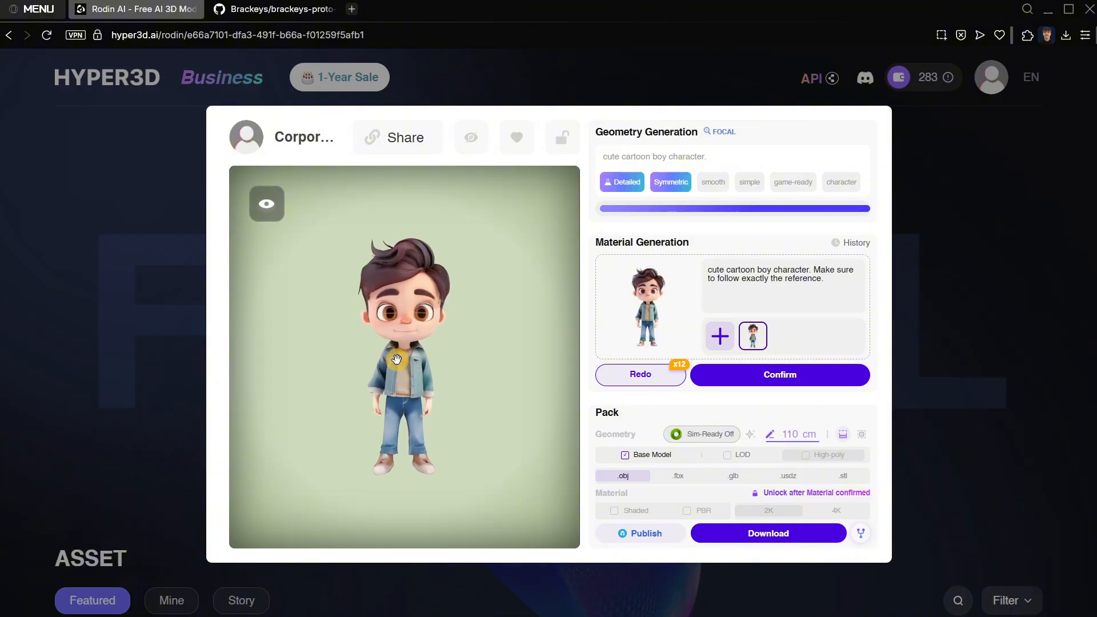
scroll(396, 360, "down", 1)
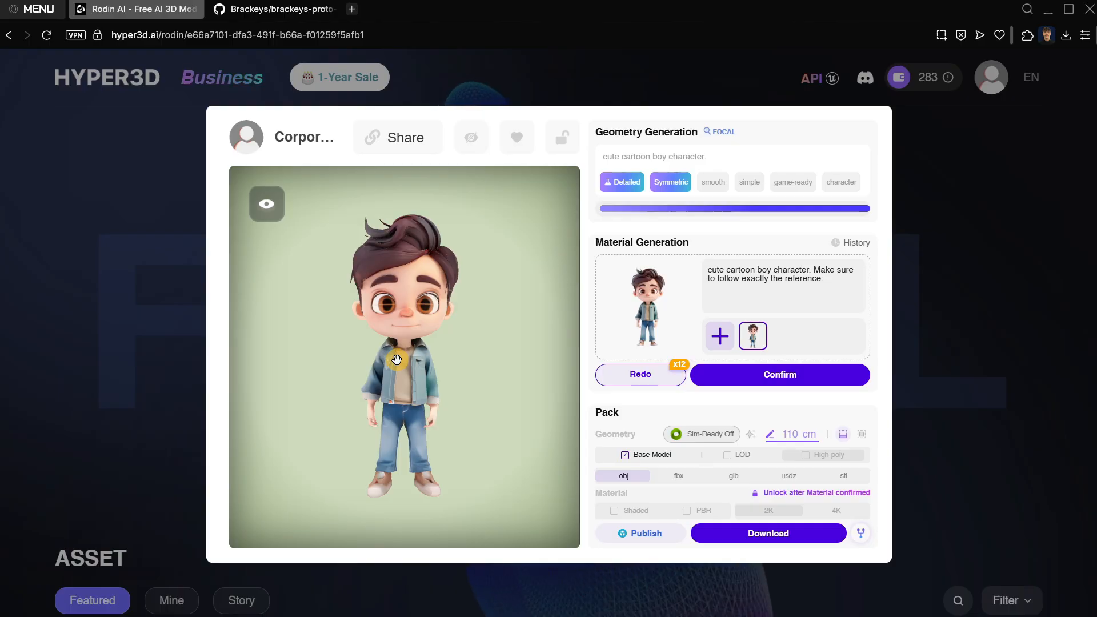
scroll(403, 359, "up", 5)
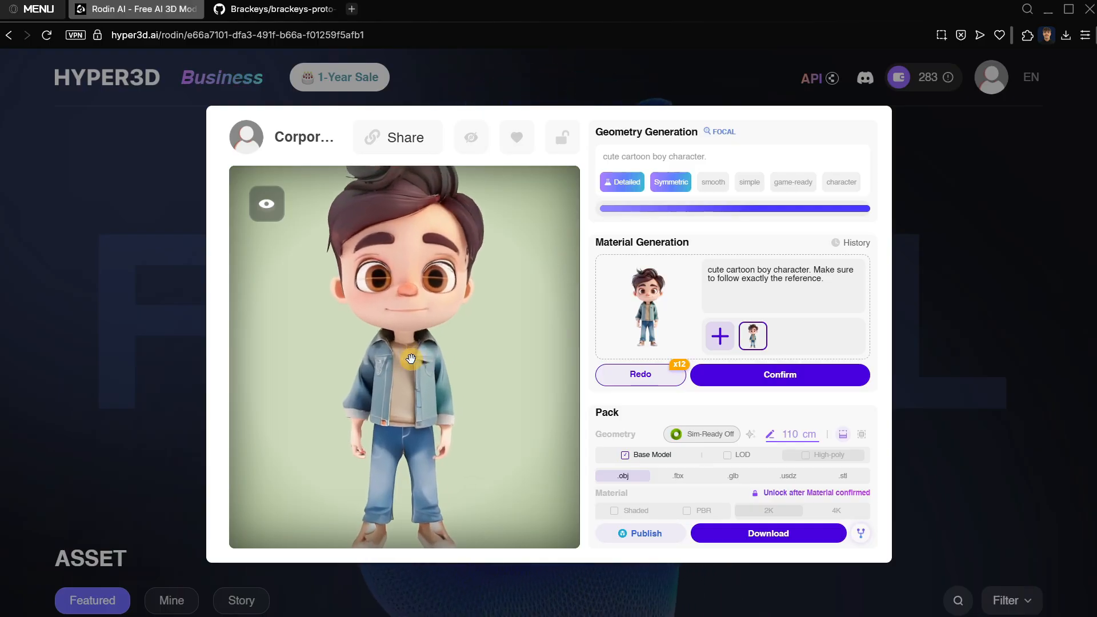
left_click_drag(411, 359, 377, 306)
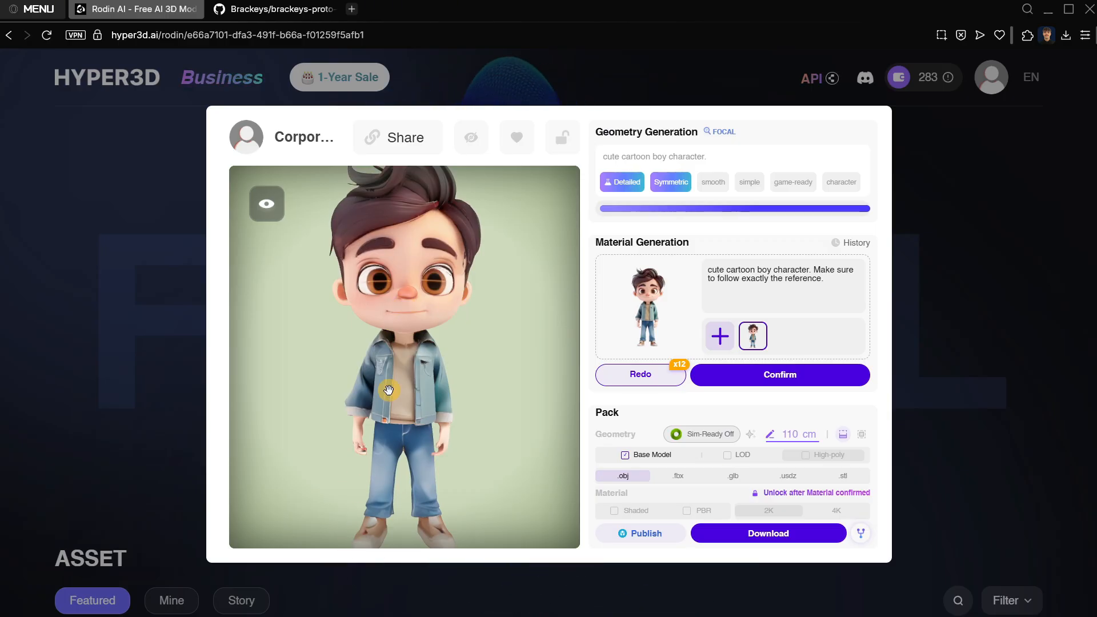
scroll(377, 320, "down", 5)
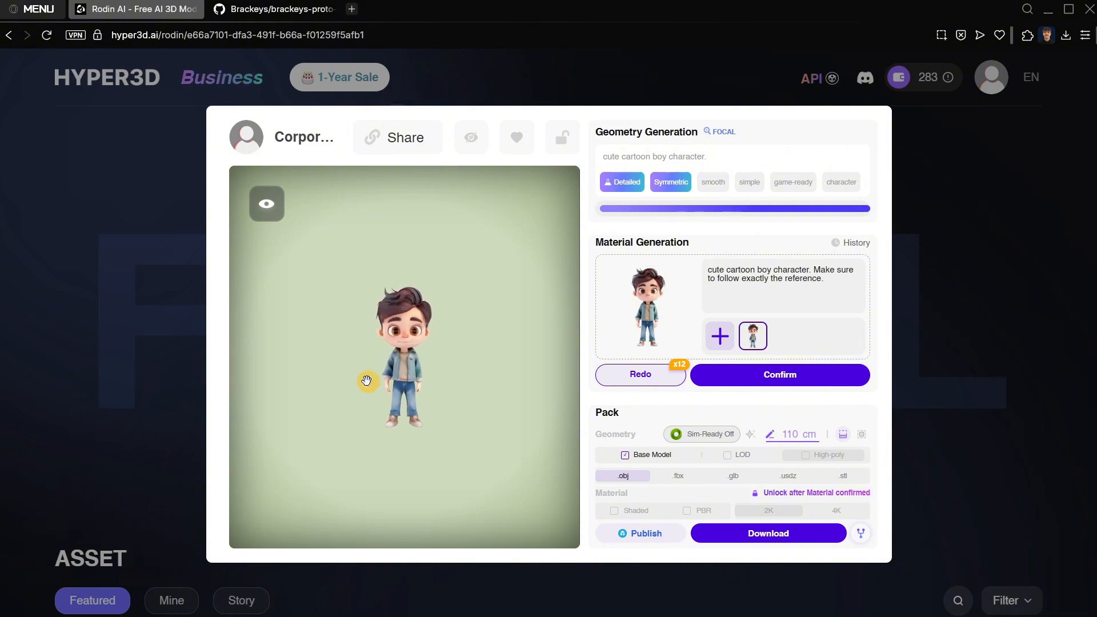
left_click_drag(365, 379, 422, 350)
Regenerate the material with Face Restore on, check the character from several angles, and confirm the material.
left_click(622, 377)
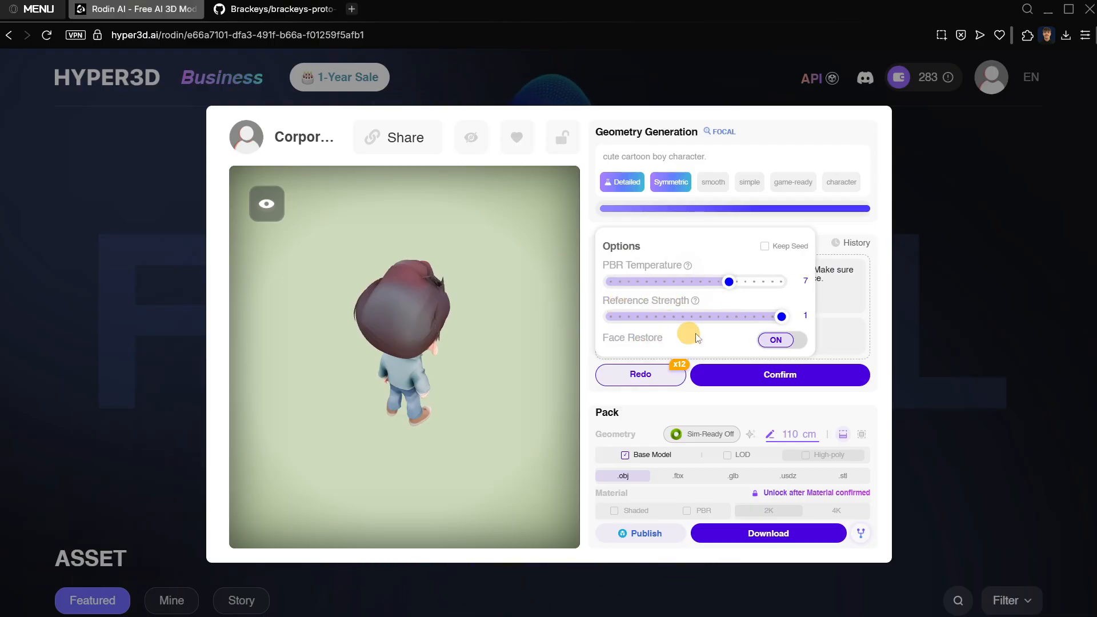
left_click(622, 375)
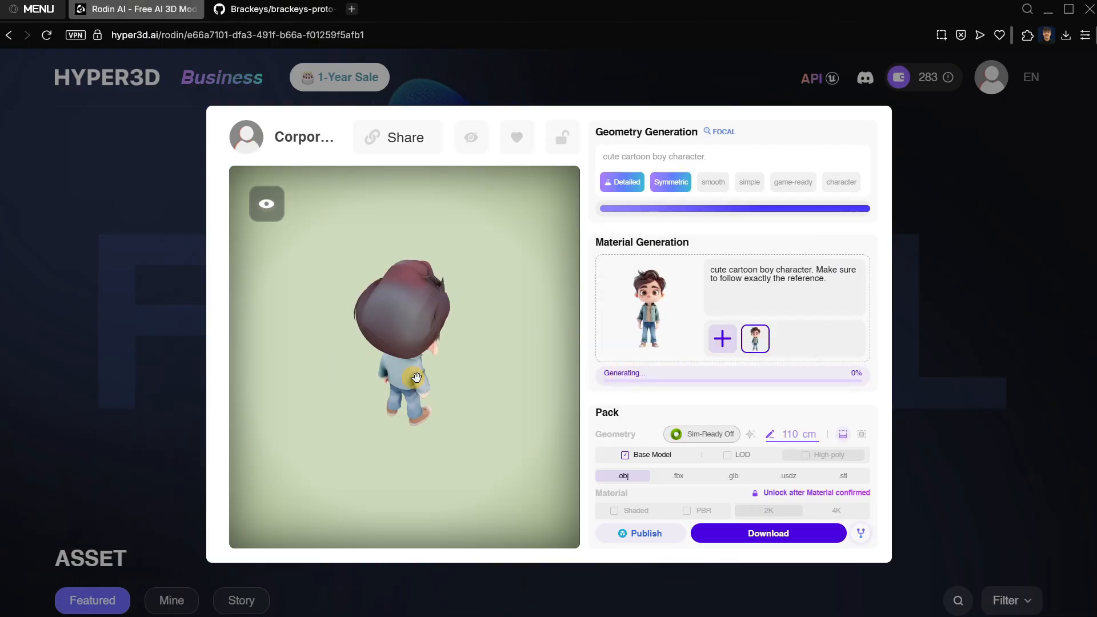
mouse_move(416, 377)
left_mouse_down()
mouse_move(303, 318)
mouse_move(456, 339)
mouse_move(419, 328)
mouse_move(375, 364)
left_mouse_up()
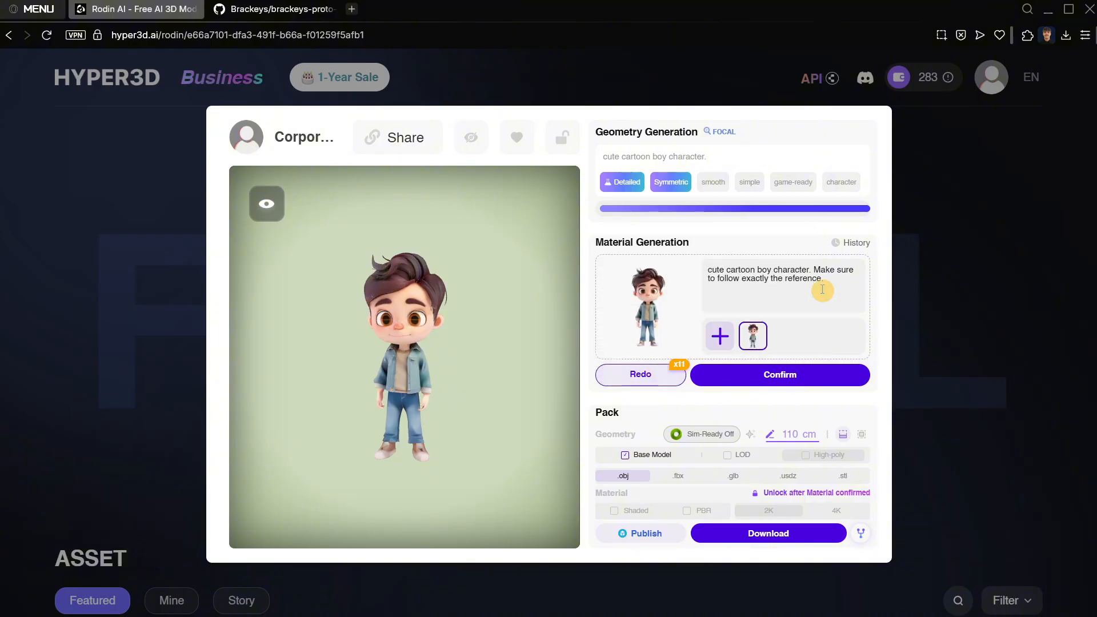
mouse_move(507, 328)
left_mouse_down()
mouse_move(446, 297)
mouse_move(455, 372)
mouse_move(453, 262)
mouse_move(541, 284)
mouse_move(396, 252)
mouse_move(447, 286)
mouse_move(397, 269)
mouse_move(458, 381)
mouse_move(335, 443)
mouse_move(372, 409)
mouse_move(351, 405)
left_mouse_up()
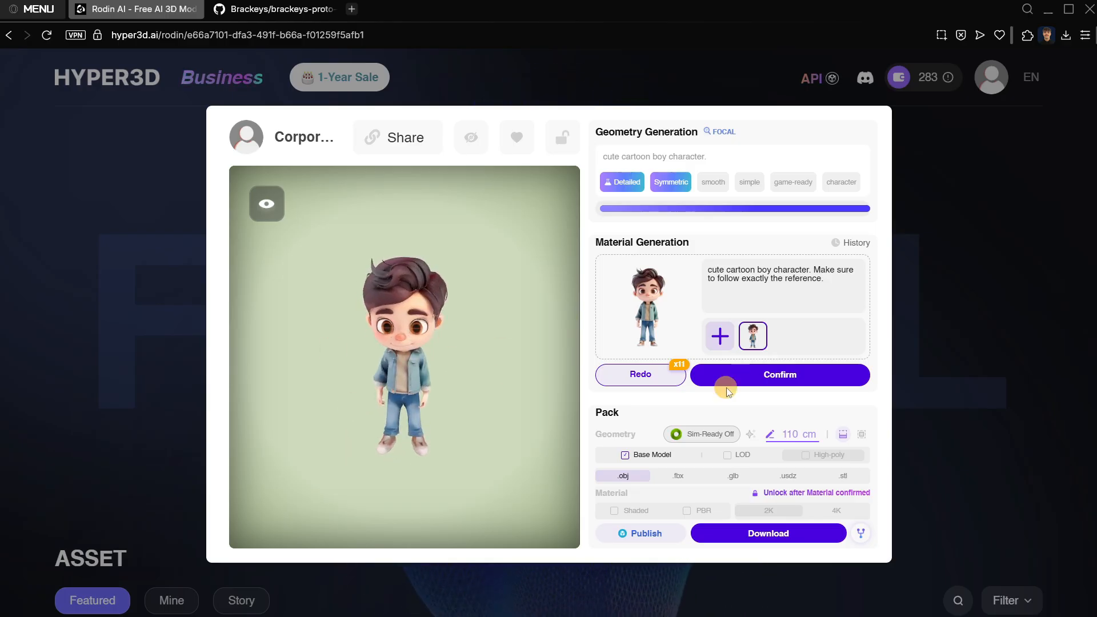
left_click(767, 381)
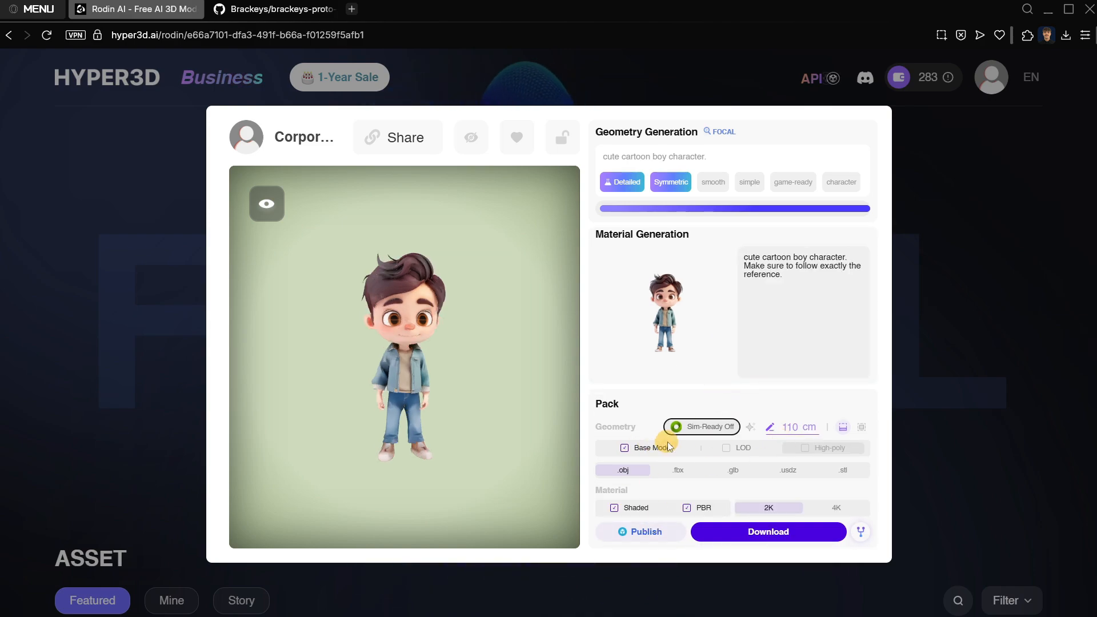
Download the finished character in .glb format with the base model and 2K Shaded and PBR materials.
mouse_move(384, 315)
left_mouse_down()
mouse_move(367, 316)
mouse_move(362, 348)
mouse_move(391, 350)
mouse_move(429, 385)
left_mouse_up()
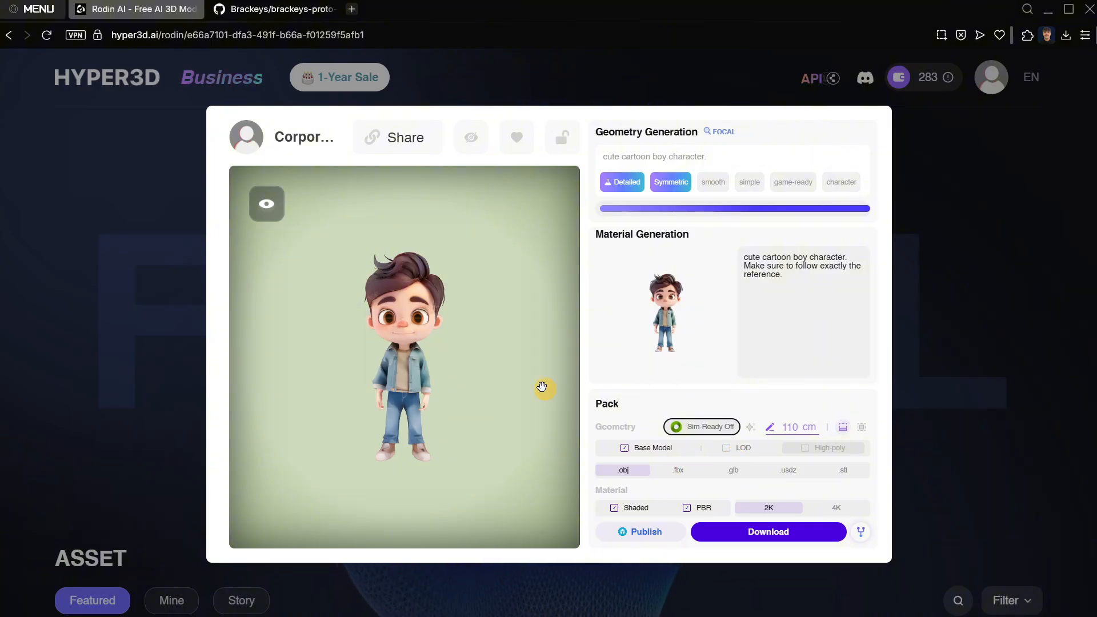
left_click_drag(541, 387, 398, 406)
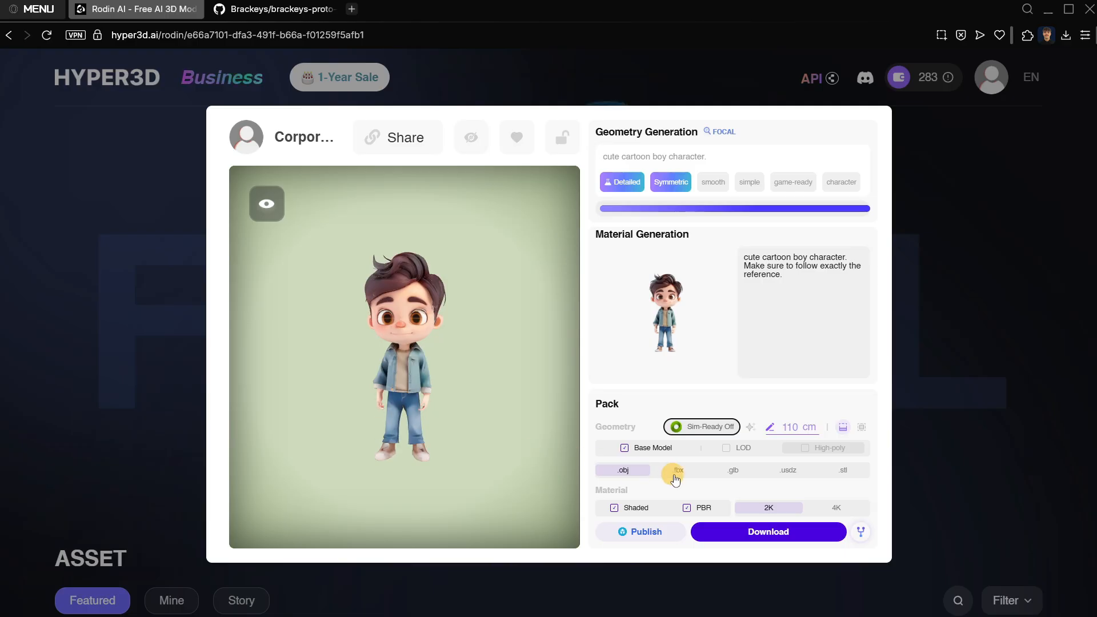
left_click(734, 474)
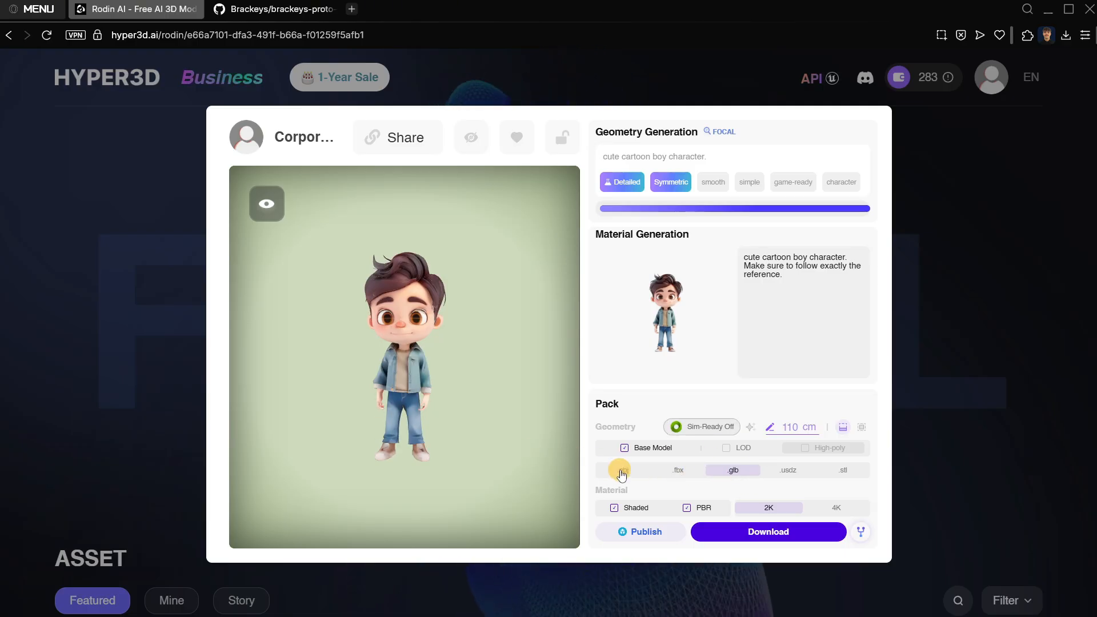
left_click_drag(453, 433, 509, 455)
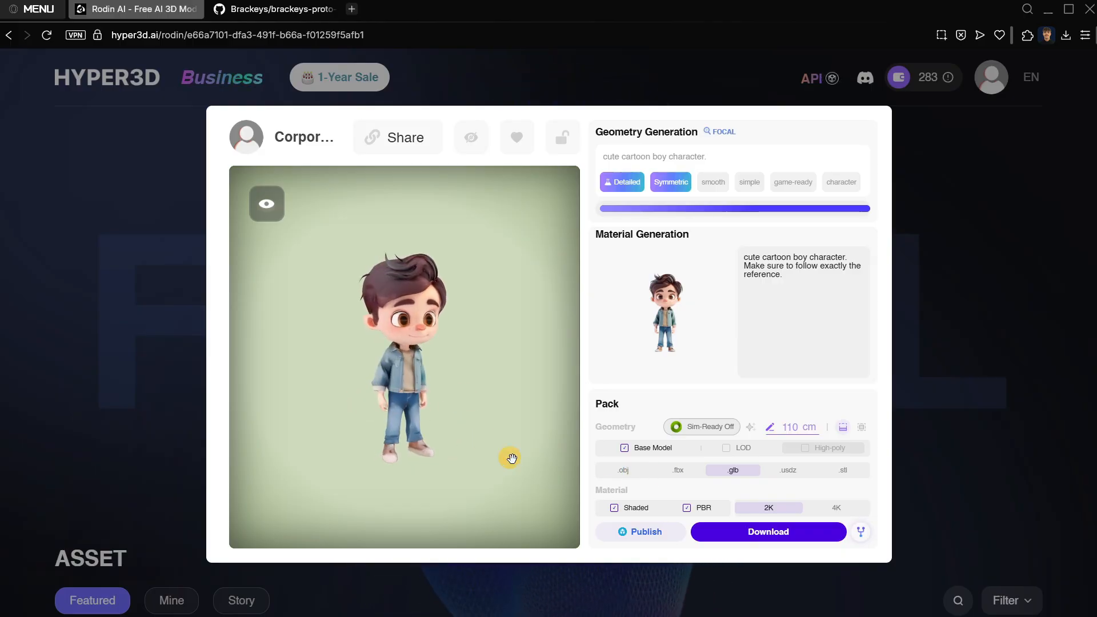
left_click(736, 531)
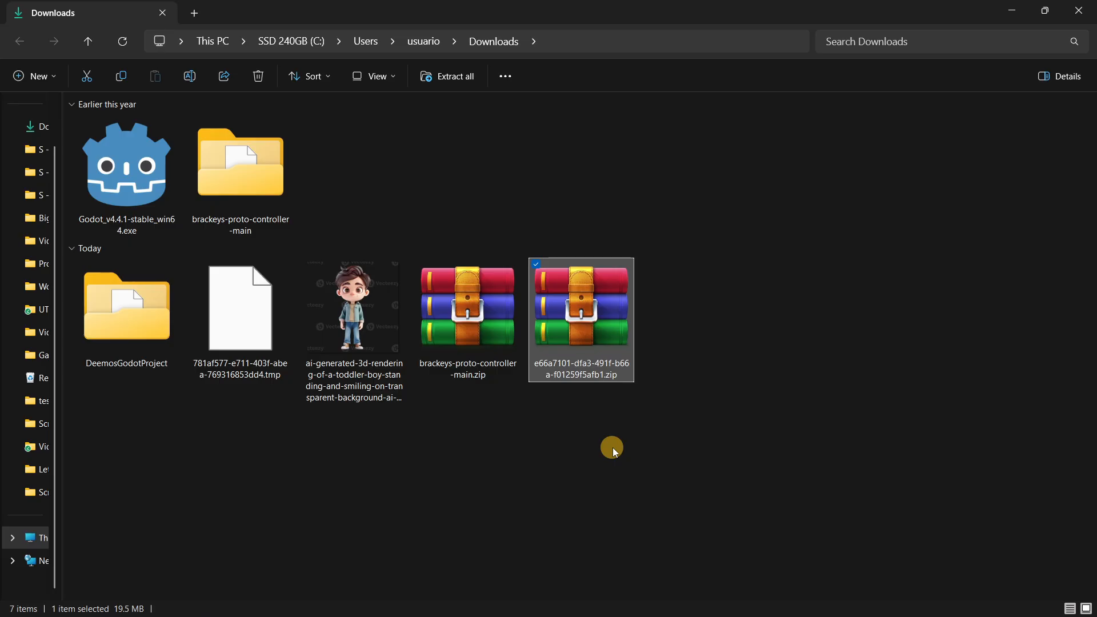
Extract the downloaded character zip with WinRAR into a folder of the same name in Downloads.
right_click(598, 314)
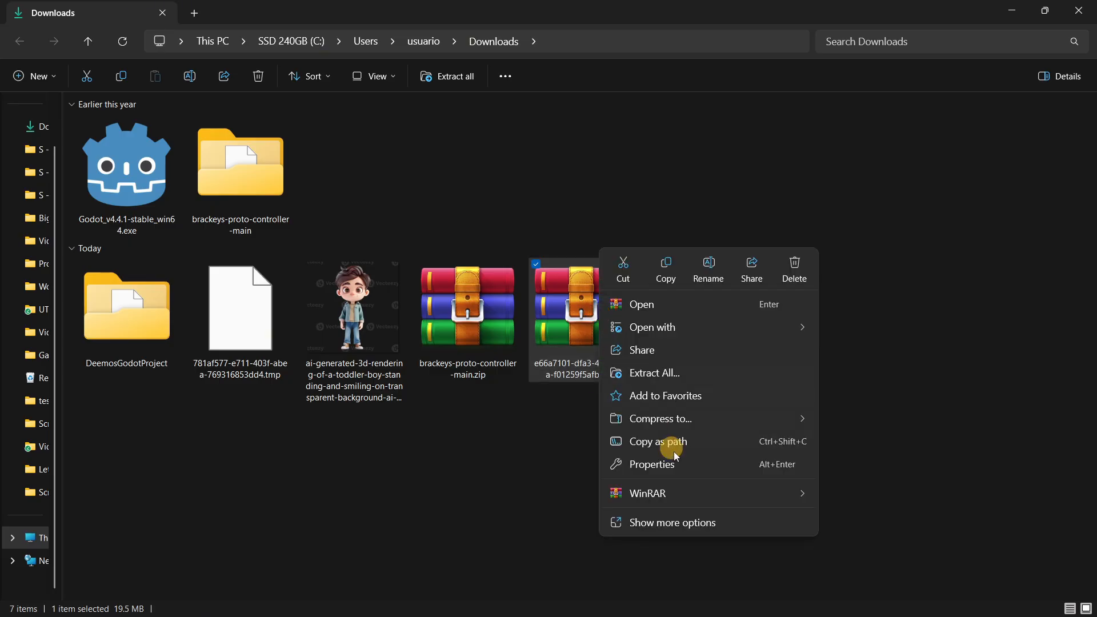
mouse_move(735, 491)
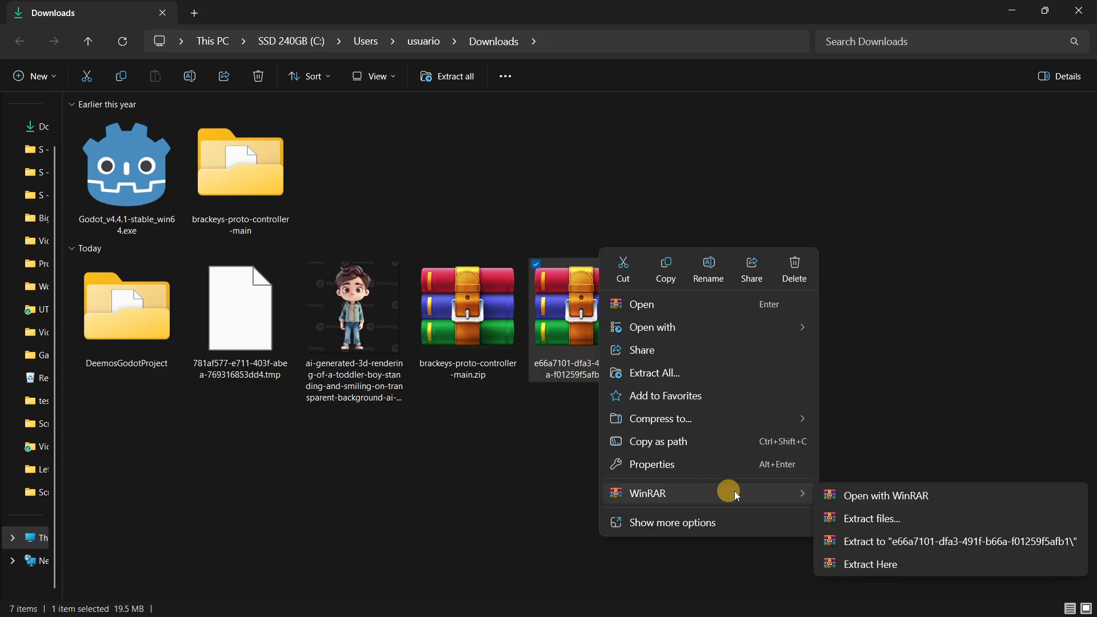
left_click(880, 541)
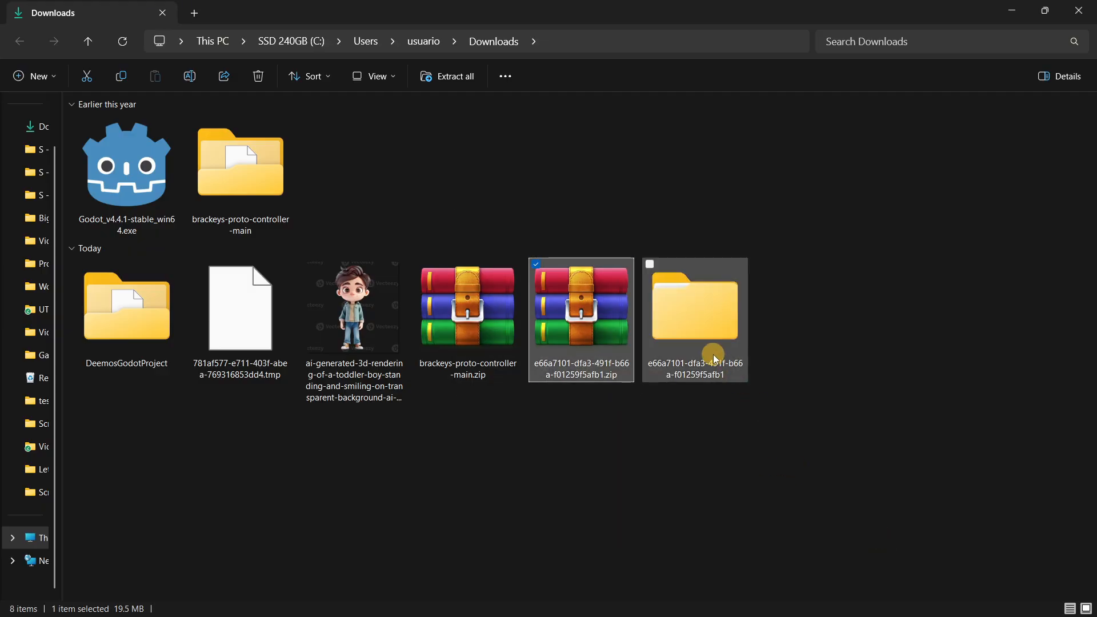
Check the contents of the extracted Shaded and Pbr folders and return to Downloads.
double_click(712, 354)
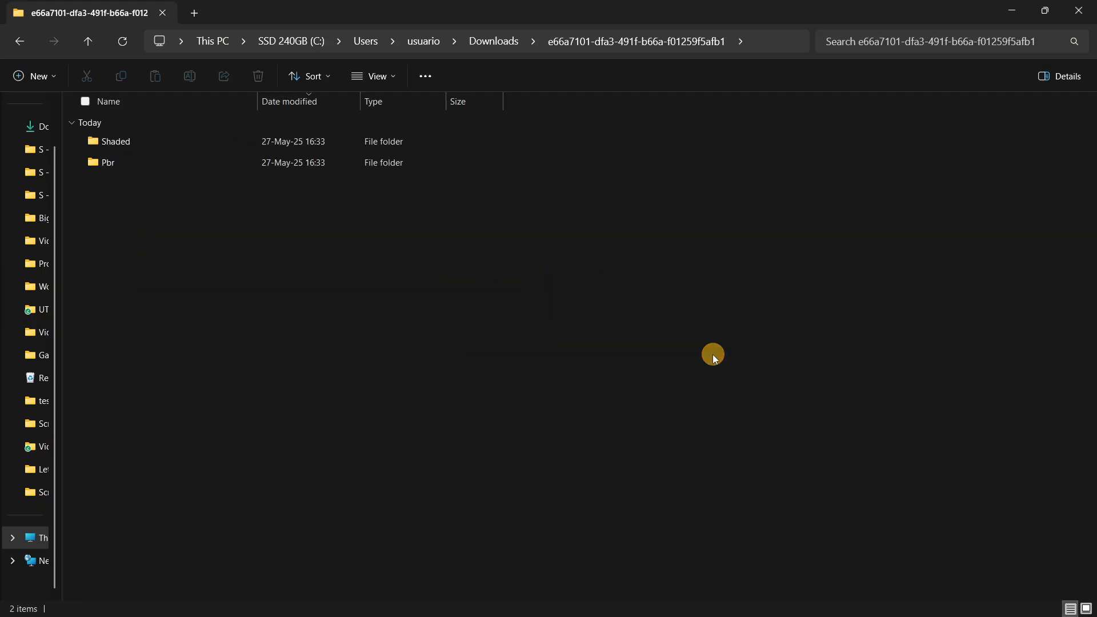
double_click(163, 143)
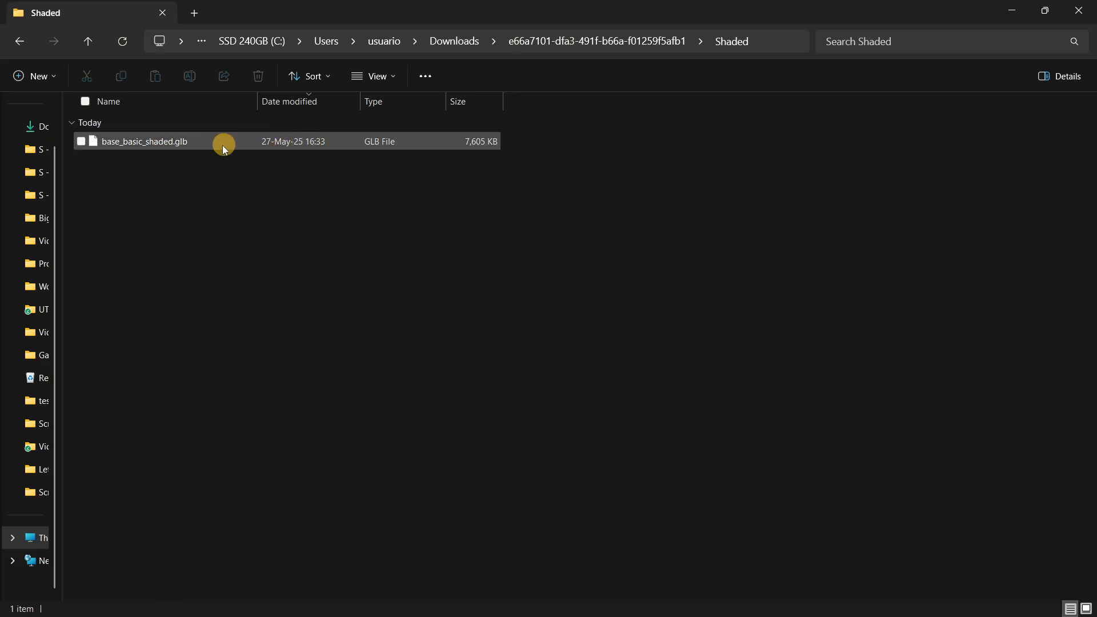
left_click(88, 43)
double_click(122, 163)
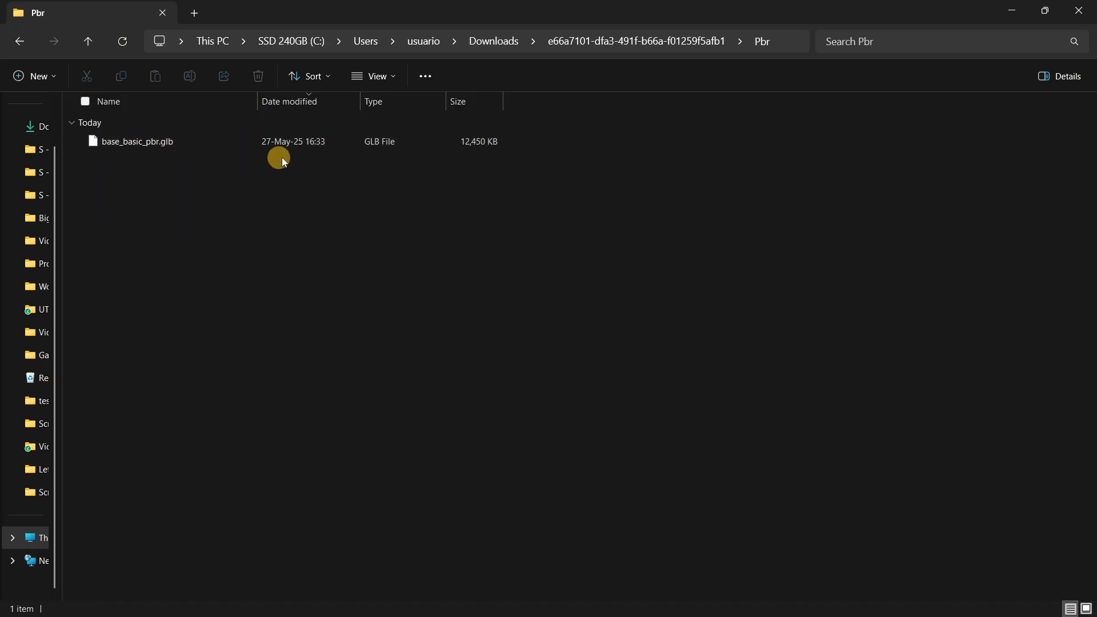
left_click(88, 43)
left_click(88, 45)
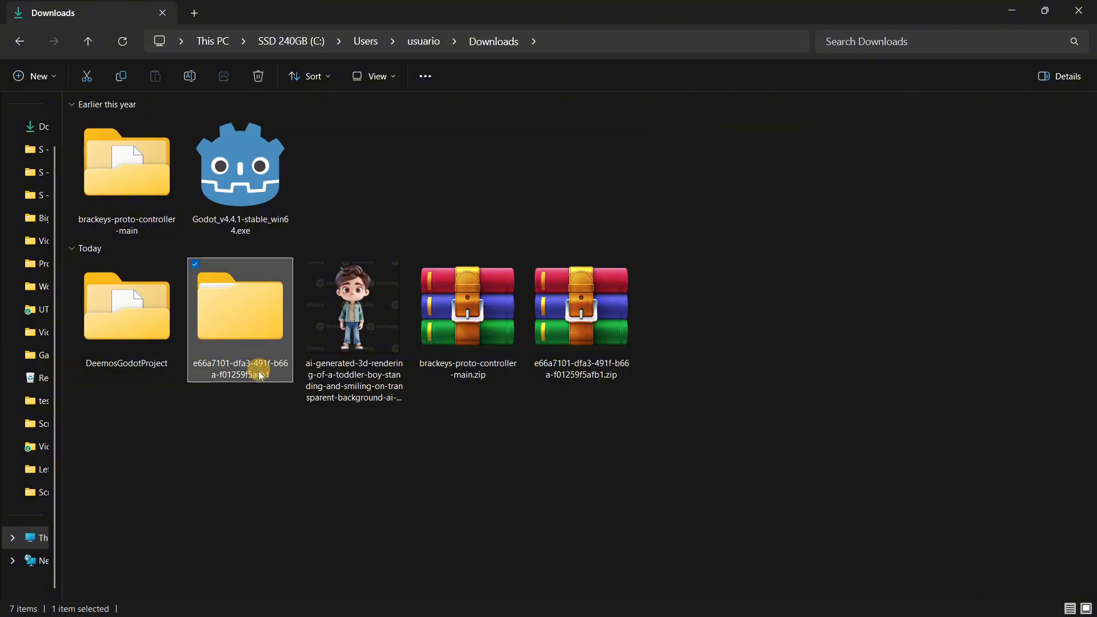
Paste the extracted character folder into the DeemosGodotProject folder.
double_click(123, 371)
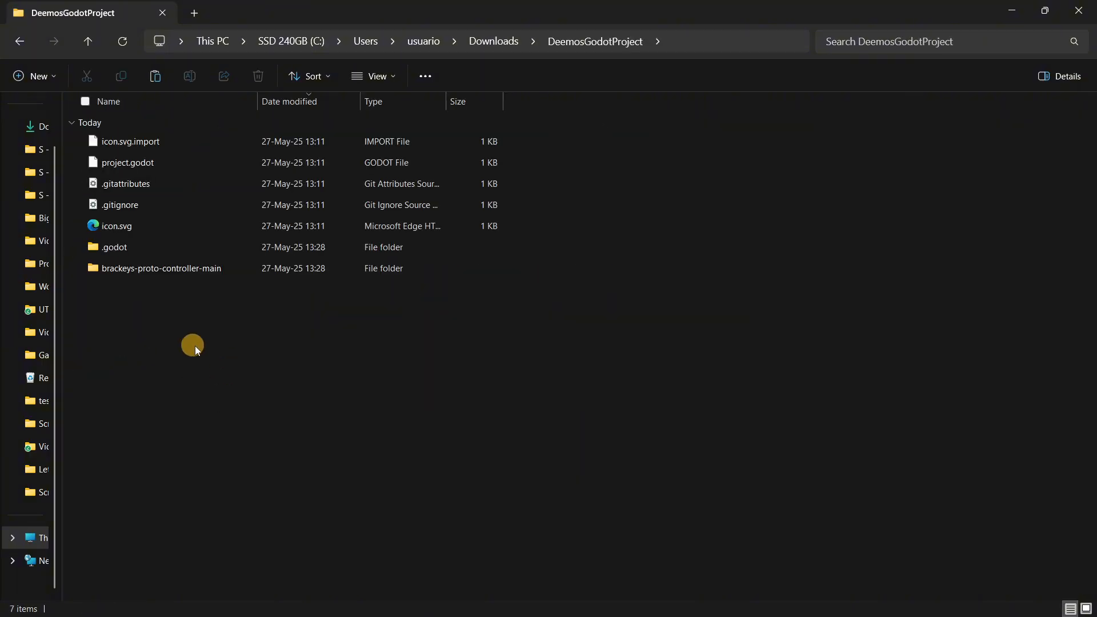
key("ctrl+v")
left_click(225, 353)
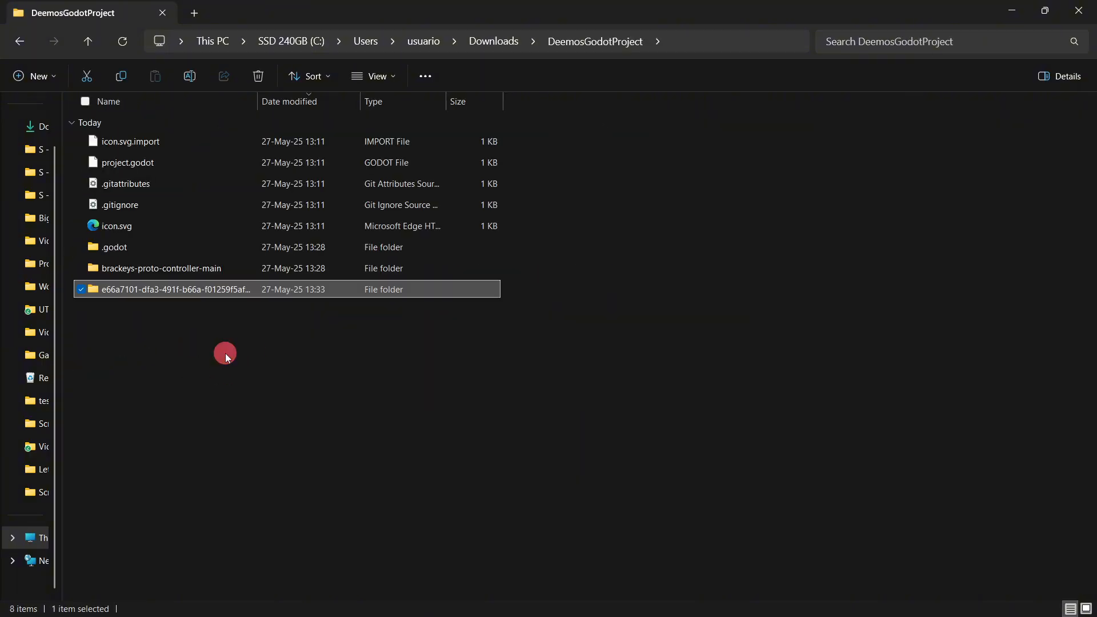
Create a folder named "models" in DeemosGodotProject and move the extracted character folder into it.
left_click(34, 75)
left_click(48, 120)
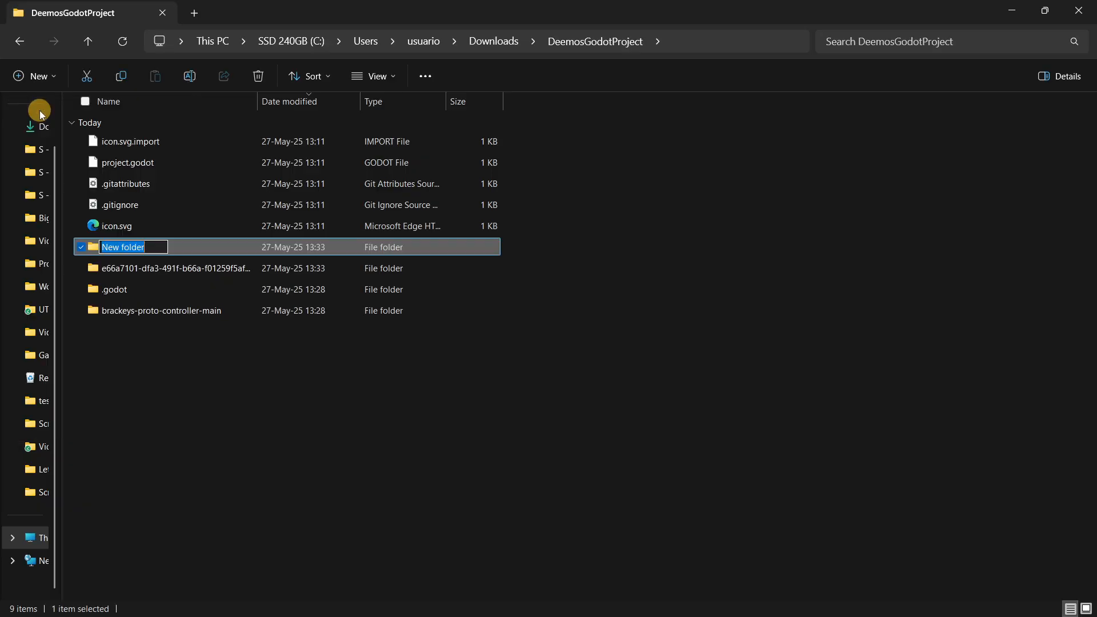
type("models")
key("Return")
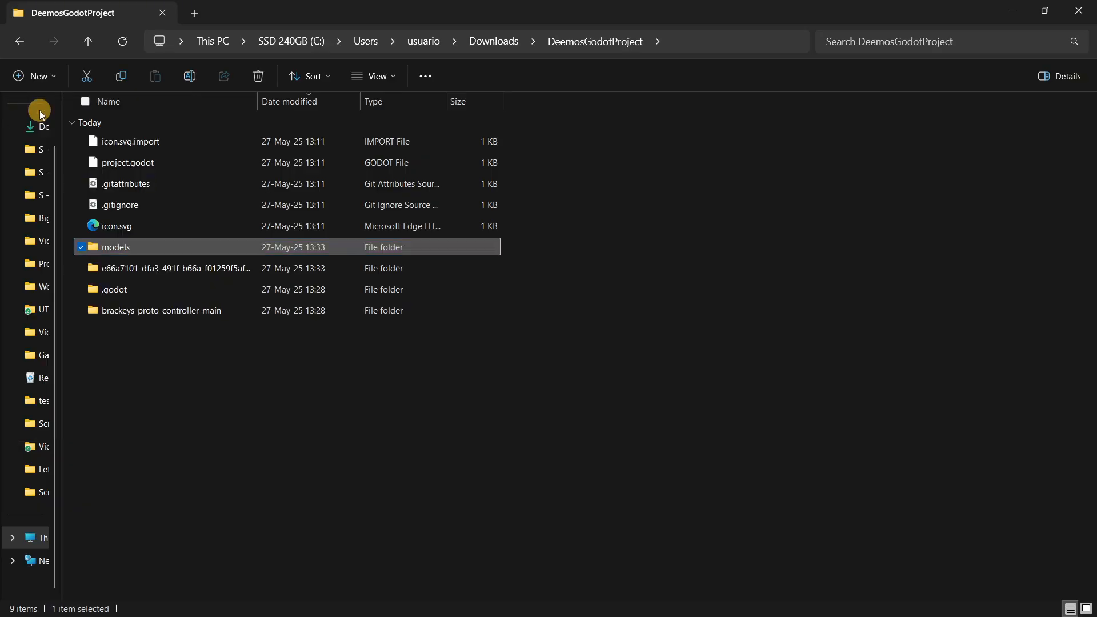
left_click_drag(135, 266, 143, 254)
Switch to the Deemos Godot Project in Godot Engine and dismiss all the texture import notifications.
key("super")
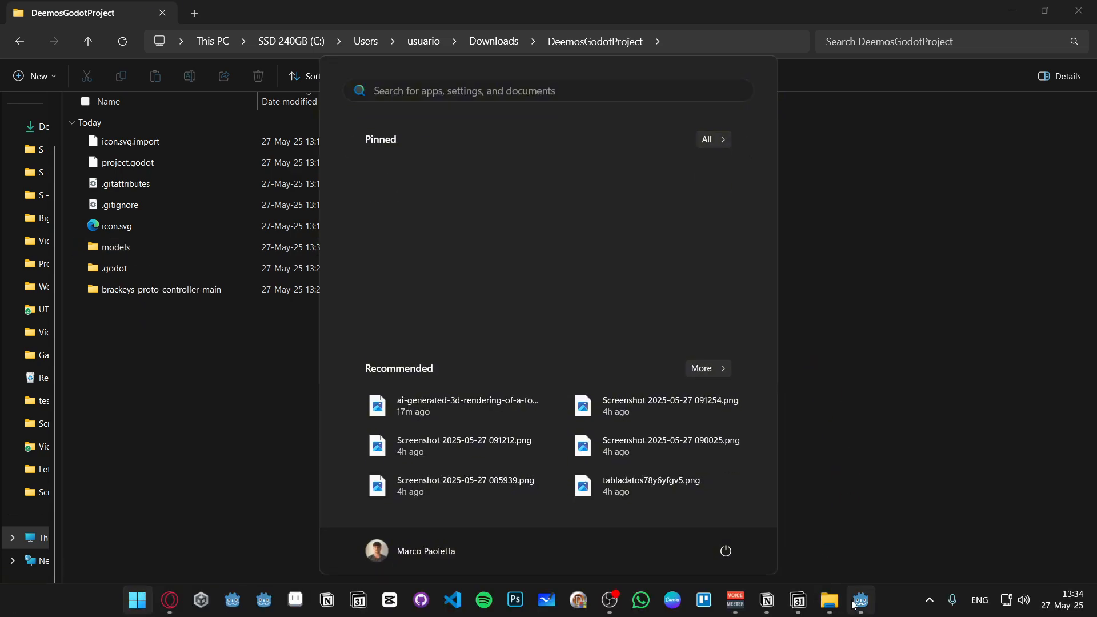
left_click(857, 601)
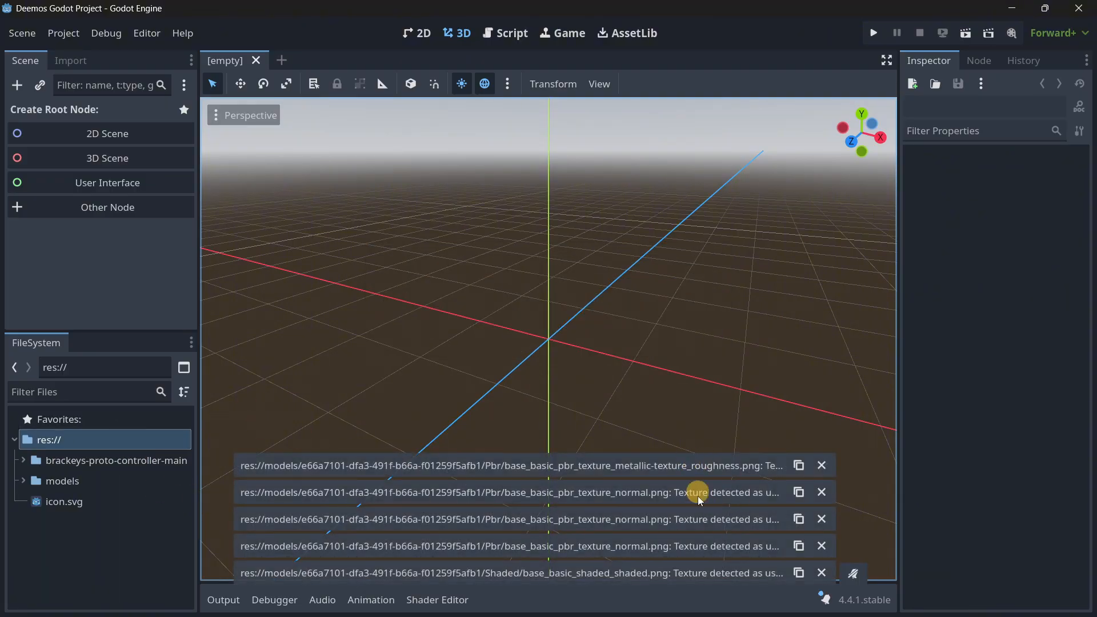
left_click(822, 465)
left_click(822, 492)
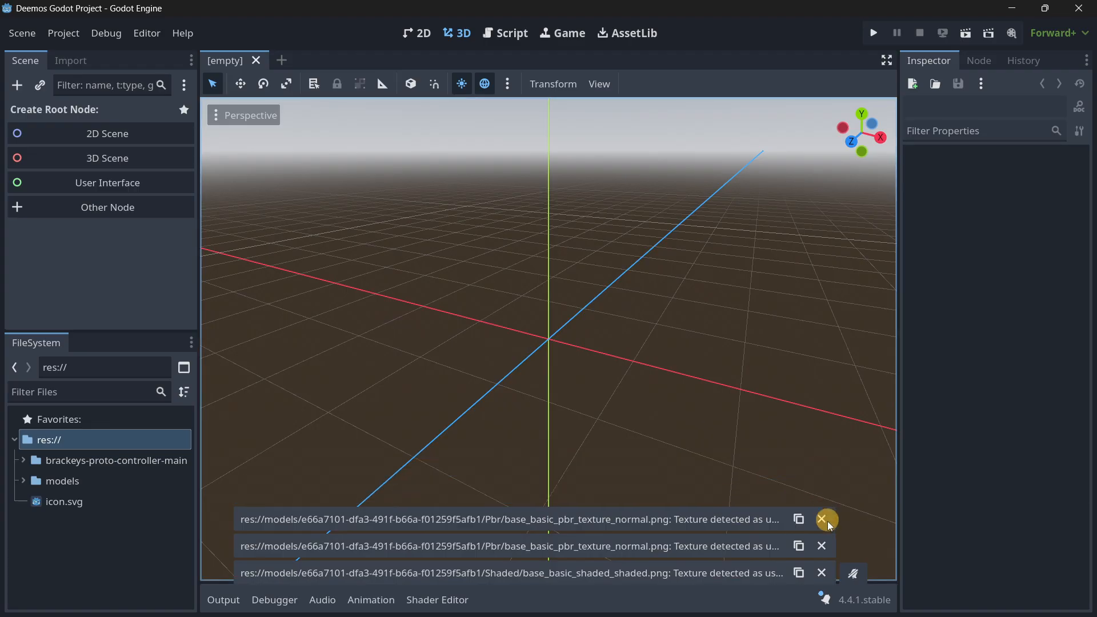
left_click(821, 519)
left_click(821, 545)
left_click(828, 572)
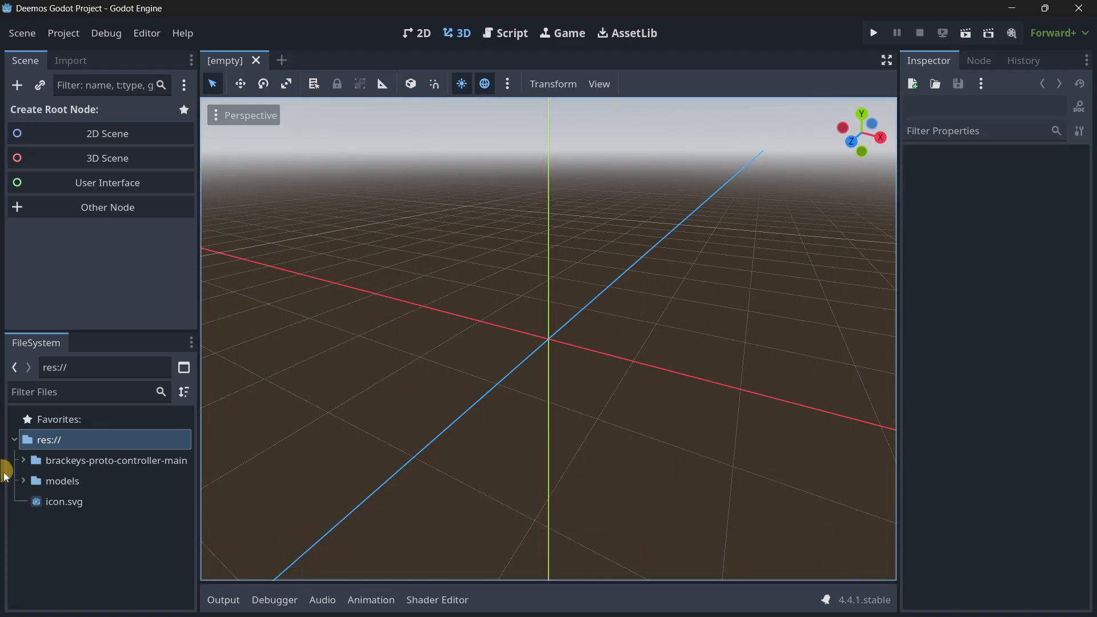
Expand the models folder in the project files and examine the contents of its Pbr and Shaded subfolders.
left_click(24, 482)
left_click(31, 501)
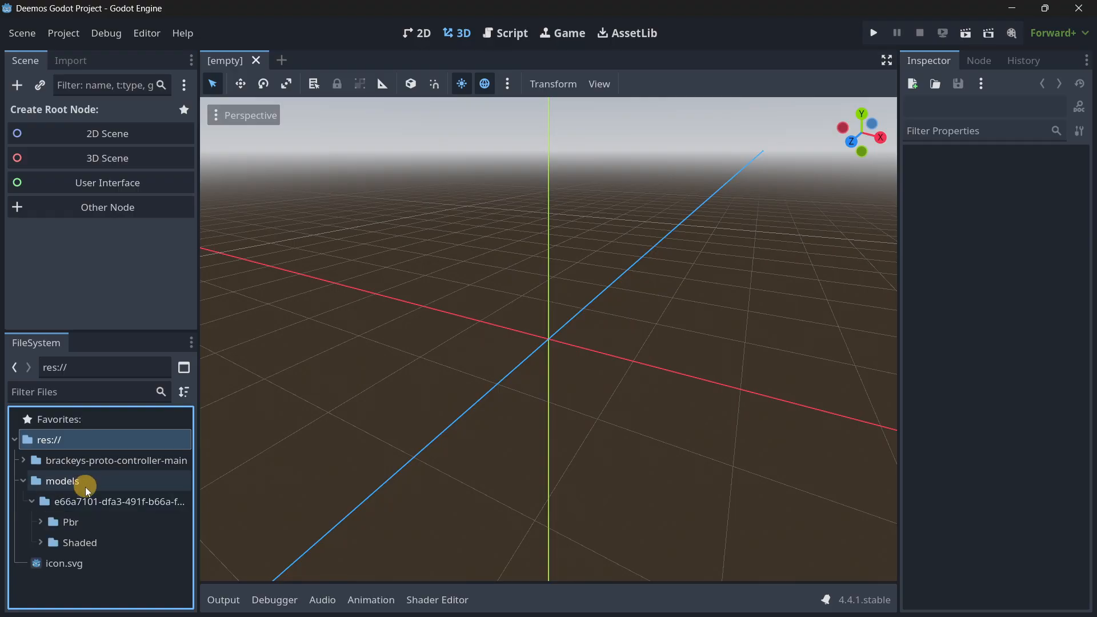
left_click(50, 520)
scroll(86, 503, "down", 3)
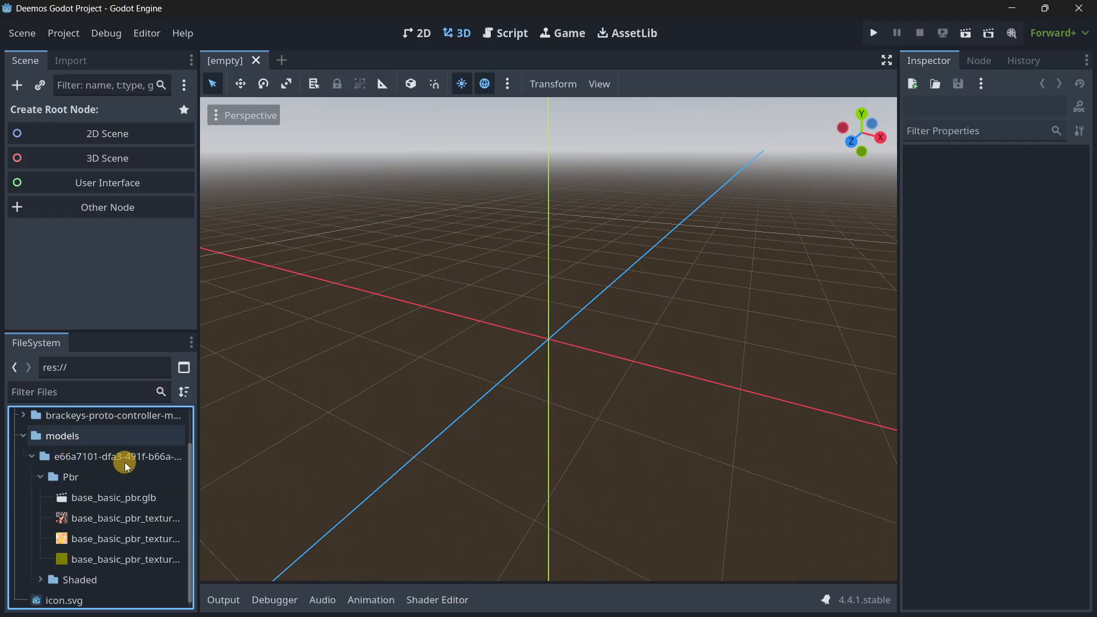
left_click(45, 572)
scroll(86, 503, "down", 2)
scroll(79, 514, "up", 3)
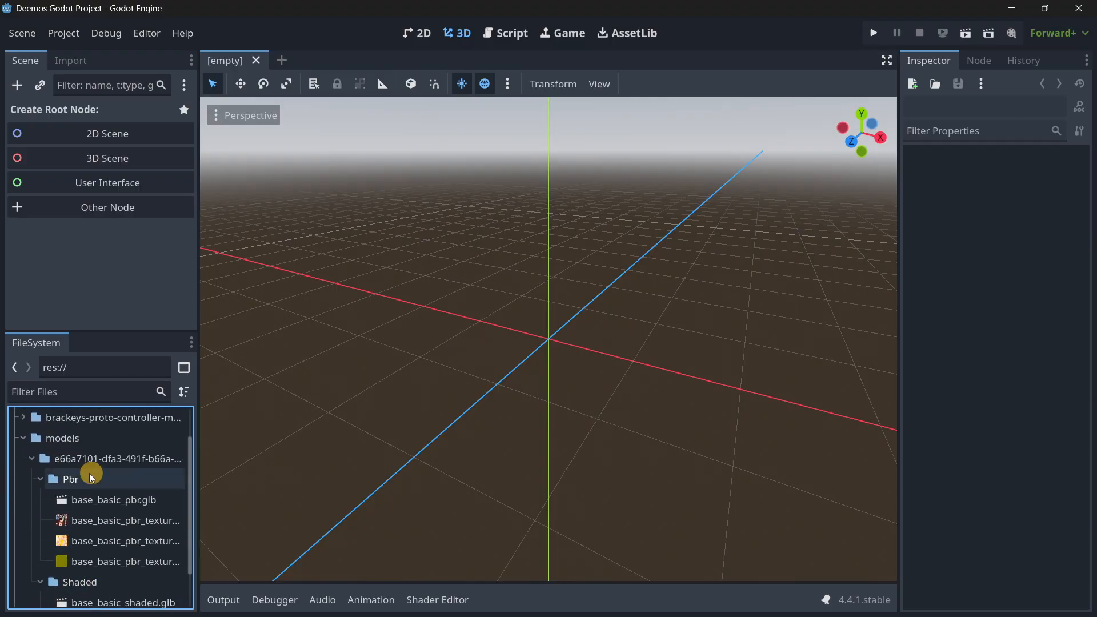
Preview the base_basic_pbr.glb character in its advanced import settings from the side, and close the preview.
double_click(106, 499)
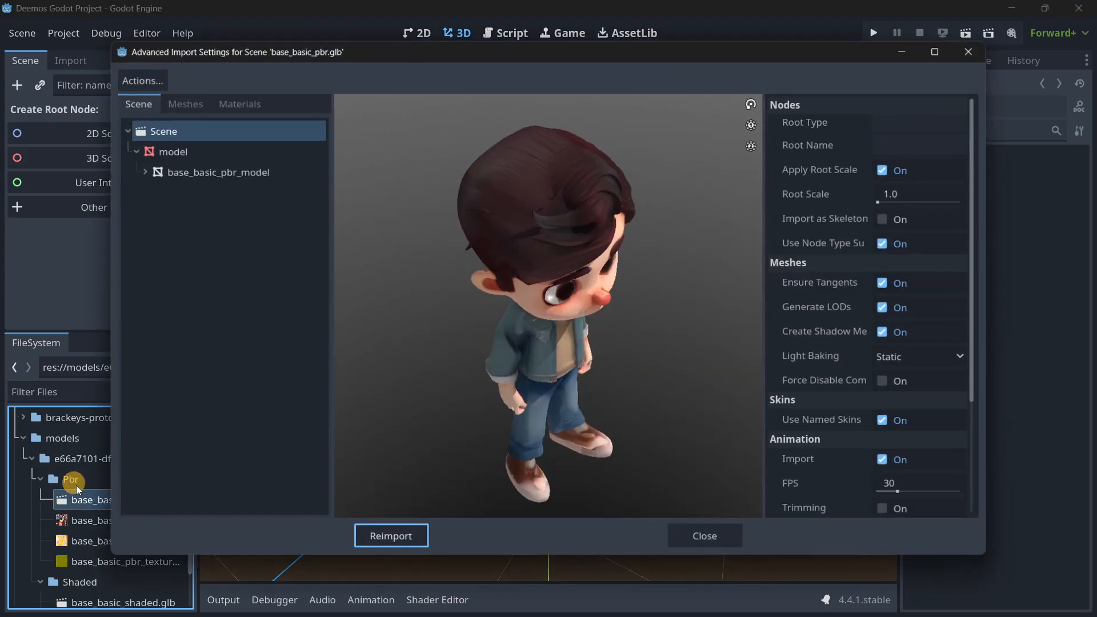
left_click_drag(404, 406, 601, 310)
scroll(528, 320, "down", 5)
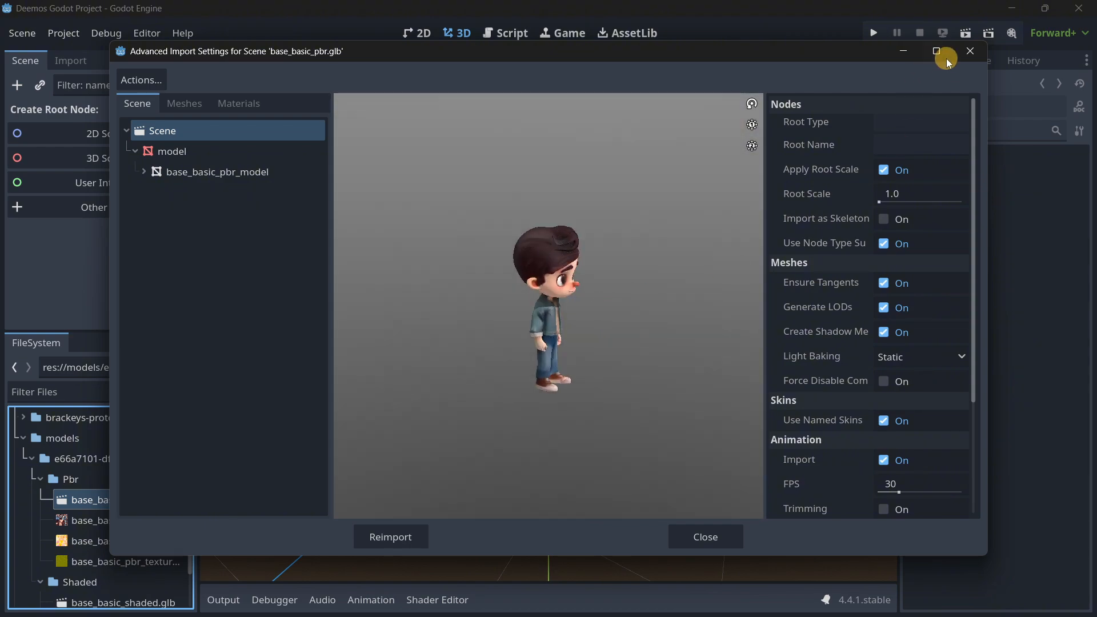
left_click(969, 51)
Preview the base_basic_shaded.glb character from the Shaded folder in its import settings, and close the preview.
scroll(78, 520, "down", 2)
double_click(86, 552)
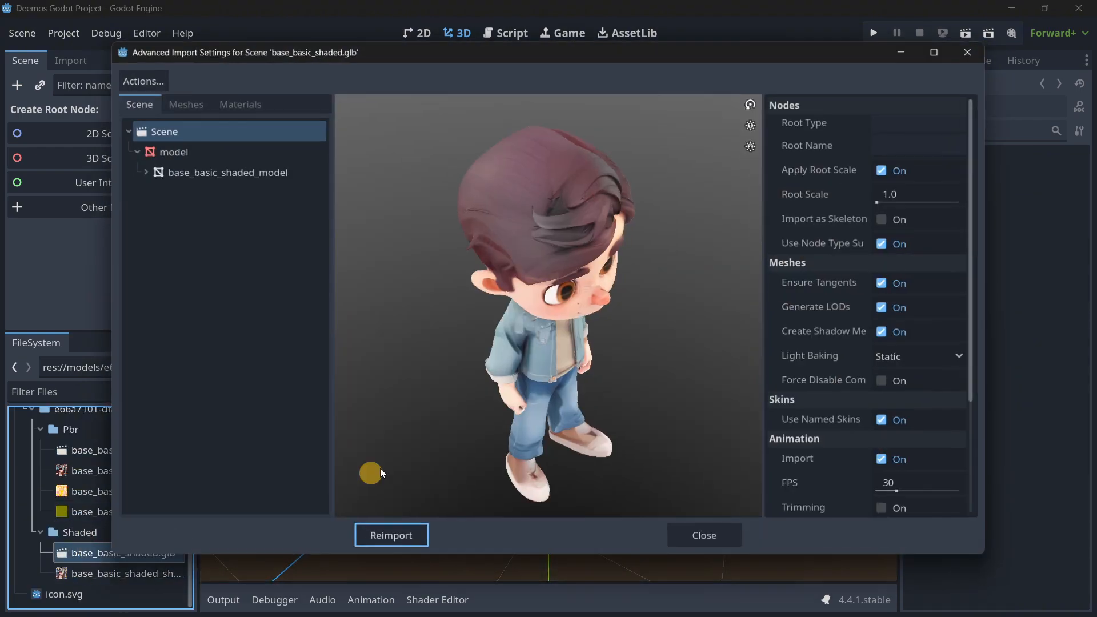
left_click_drag(379, 472, 550, 310)
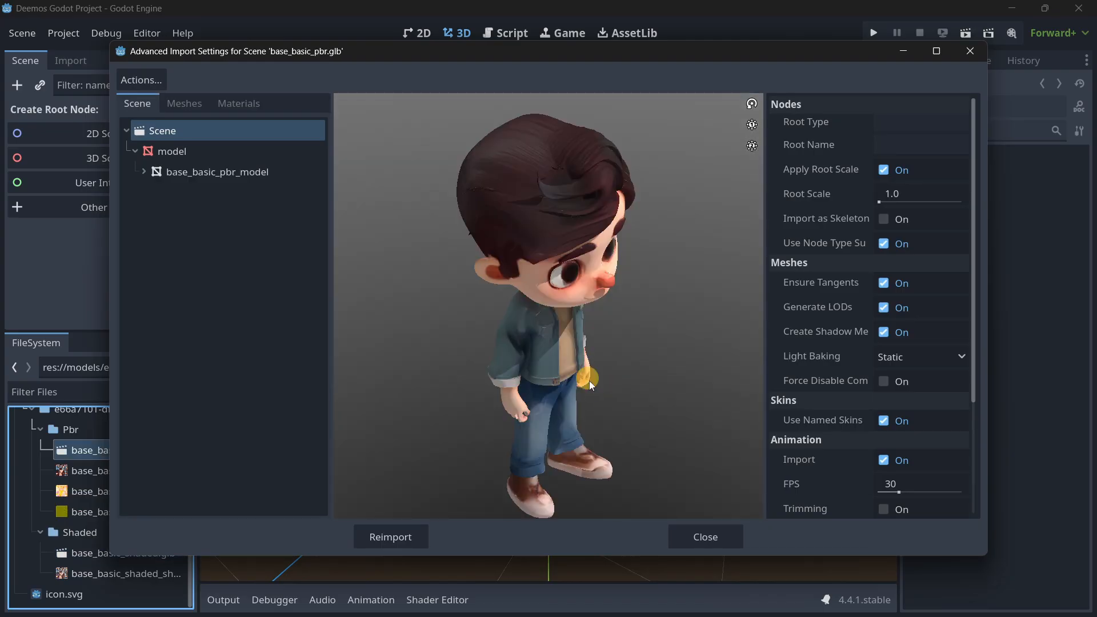
left_click(720, 535)
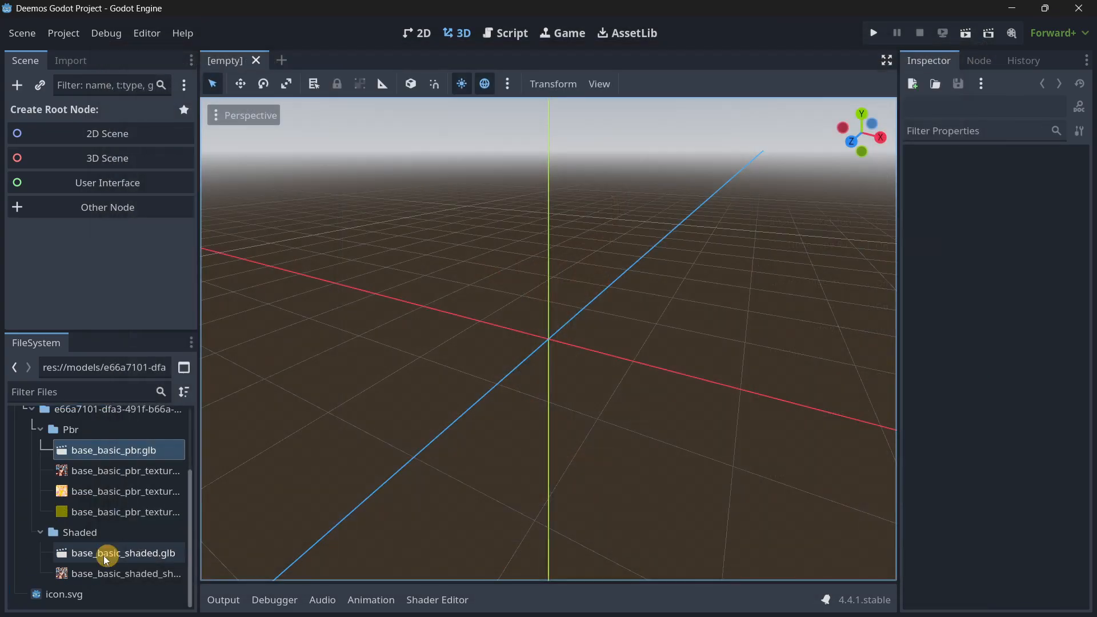
Inspect the base_basic_shaded.glb character's face, textures and lighting up close and from several angles in its import preview.
double_click(74, 553)
left_click_drag(622, 468, 512, 310)
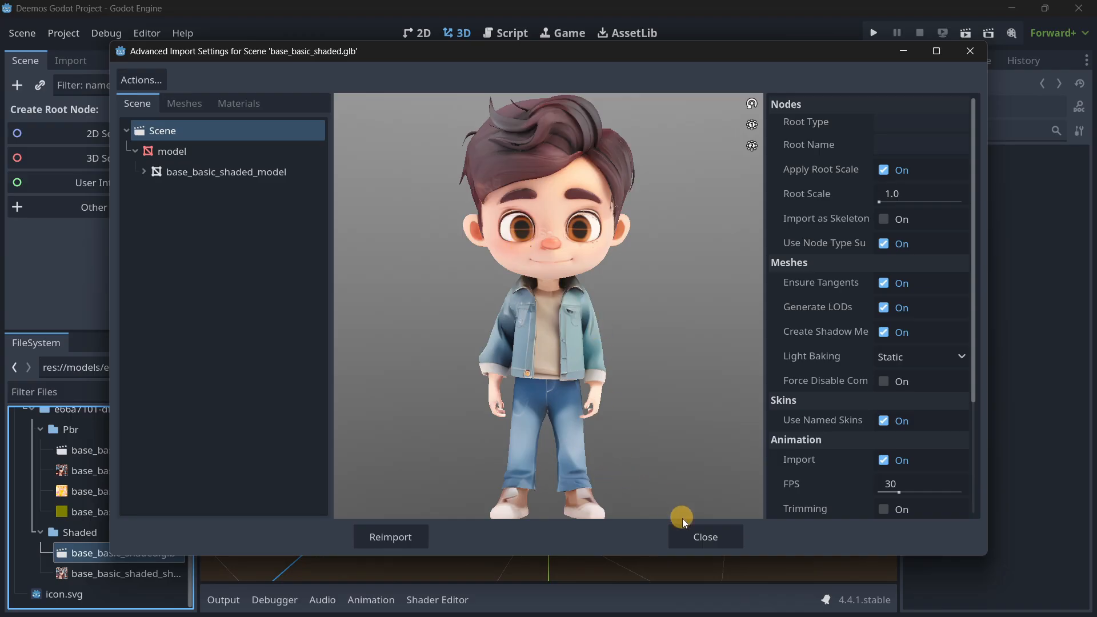
scroll(530, 188, "up", 6)
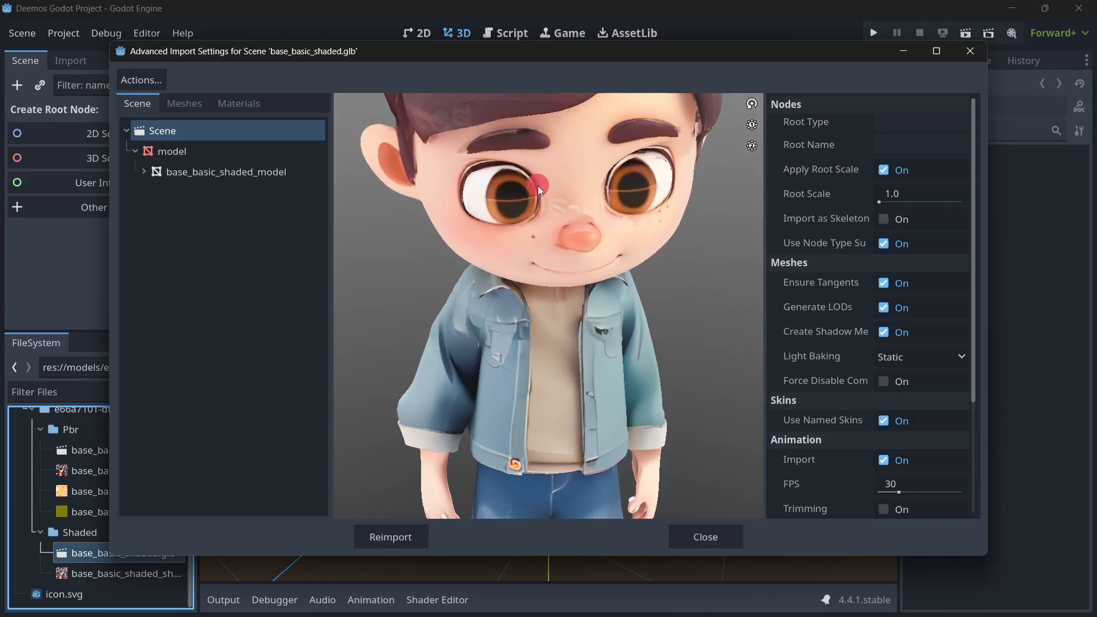
left_click_drag(540, 165, 513, 181)
scroll(546, 215, "up", 4)
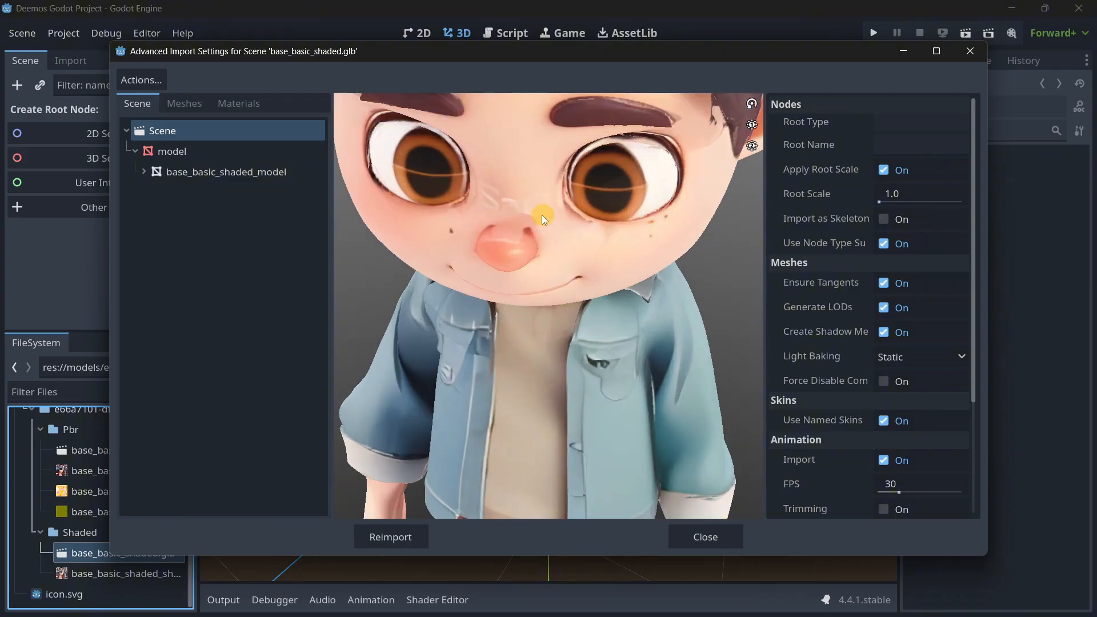
scroll(539, 217, "up", 3)
left_click_drag(524, 273, 515, 297)
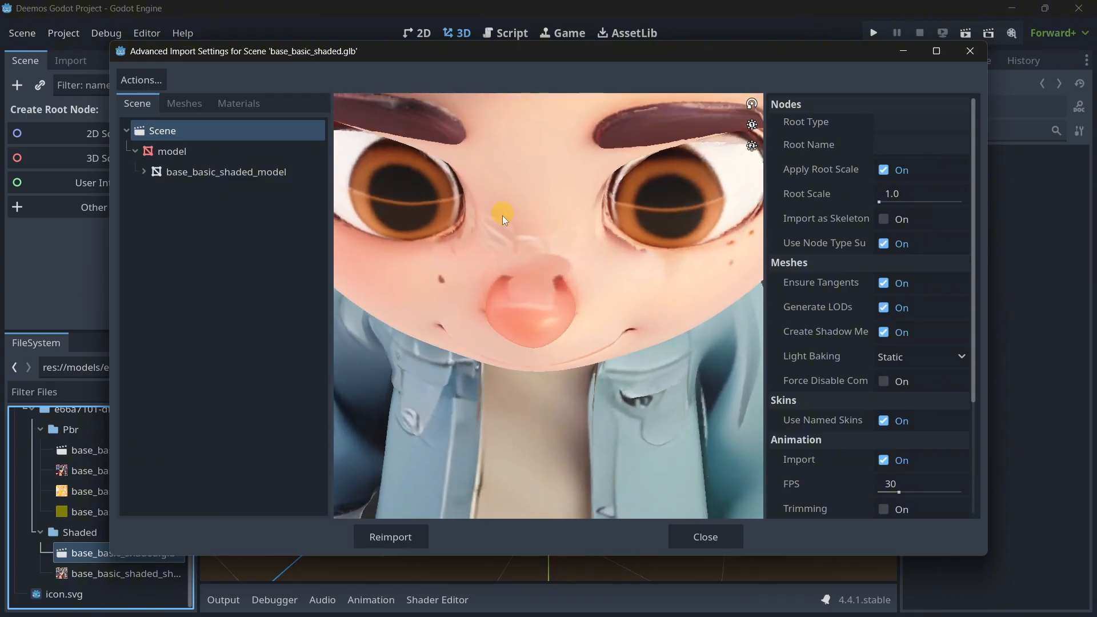
scroll(530, 228, "down", 8)
left_click_drag(530, 253, 523, 340)
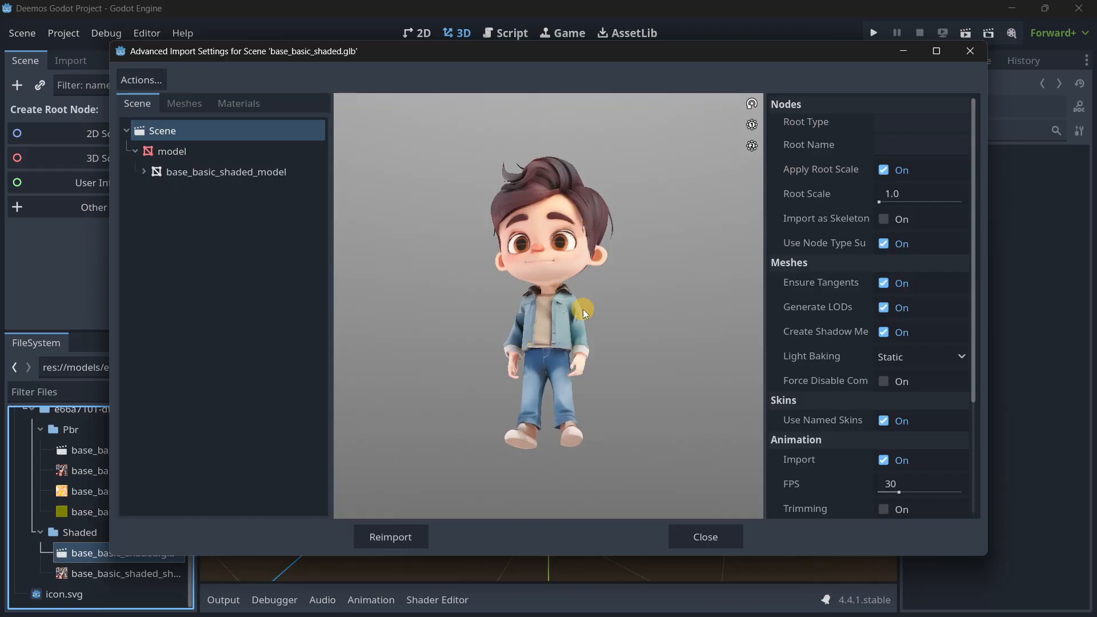
mouse_move(583, 309)
left_mouse_down()
mouse_move(552, 309)
mouse_move(612, 330)
mouse_move(568, 301)
left_mouse_up()
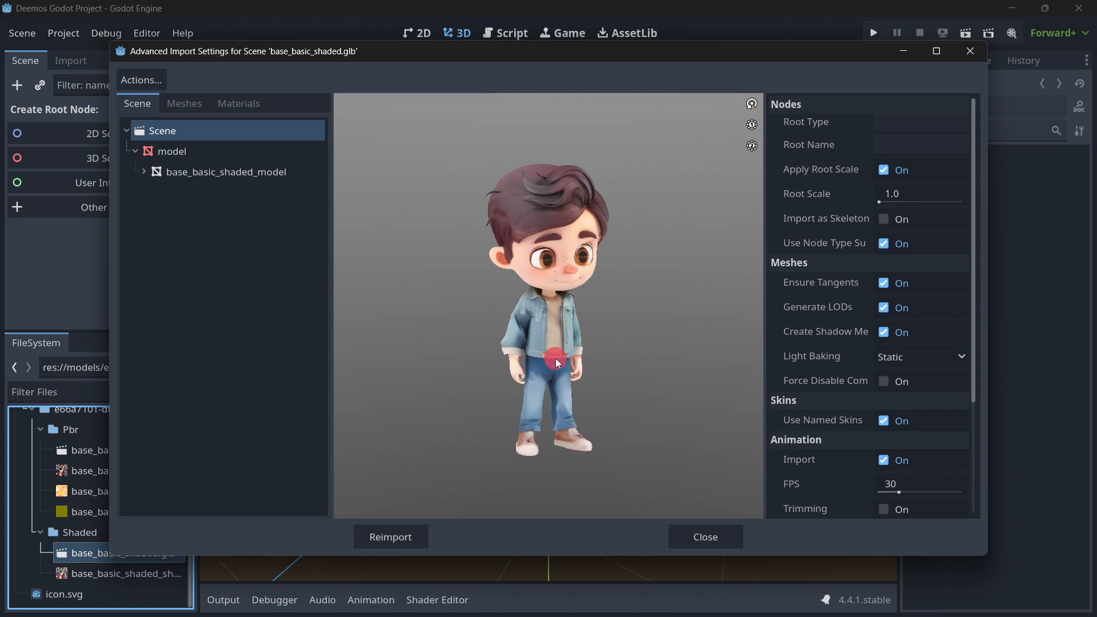
left_click_drag(555, 358, 537, 355)
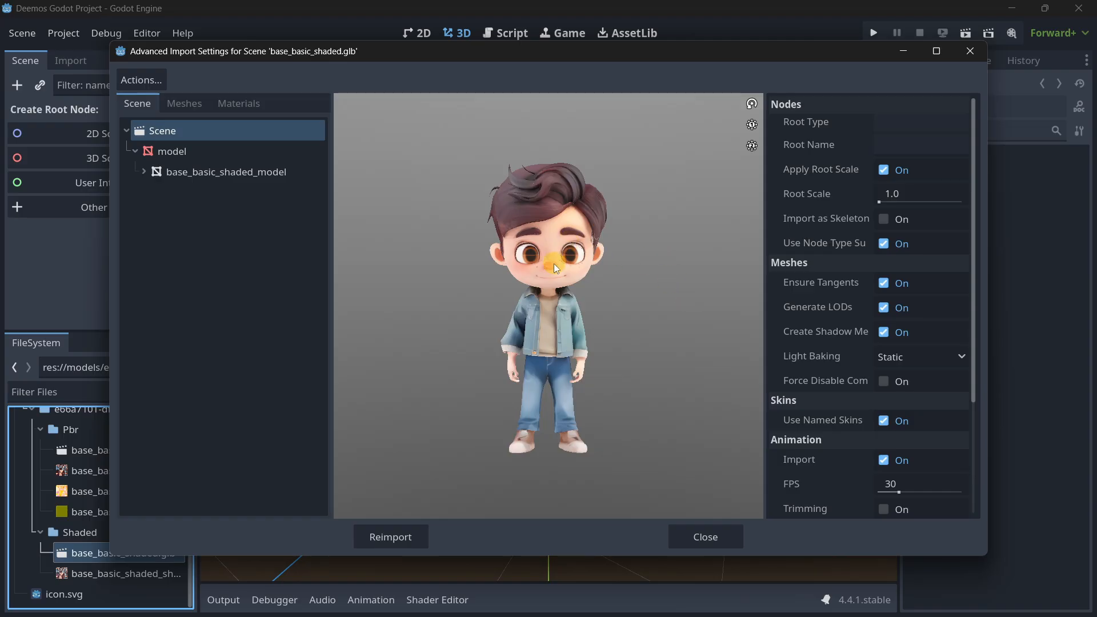
left_click(708, 535)
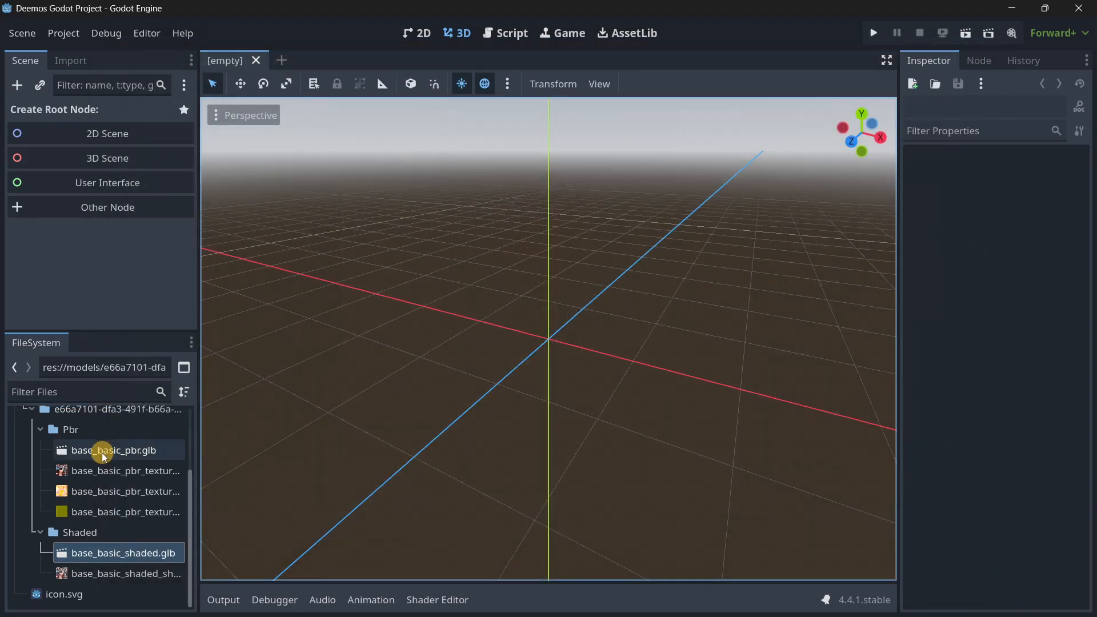
Examine the base_basic_pbr.glb character's shading up close and compare it with the base_basic_shaded.glb preview.
double_click(99, 450)
left_click_drag(551, 320, 517, 282)
mouse_move(604, 468)
left_mouse_down()
mouse_move(586, 400)
mouse_move(553, 393)
mouse_move(615, 413)
left_mouse_up()
scroll(571, 223, "up", 5)
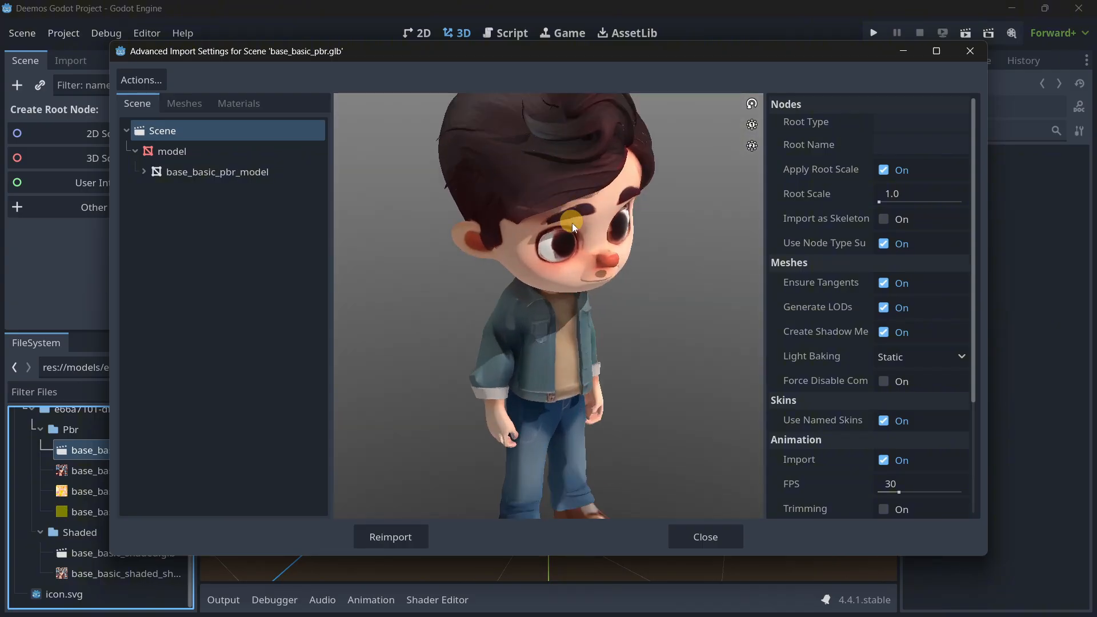
left_click_drag(599, 253, 567, 243)
scroll(561, 244, "down", 6)
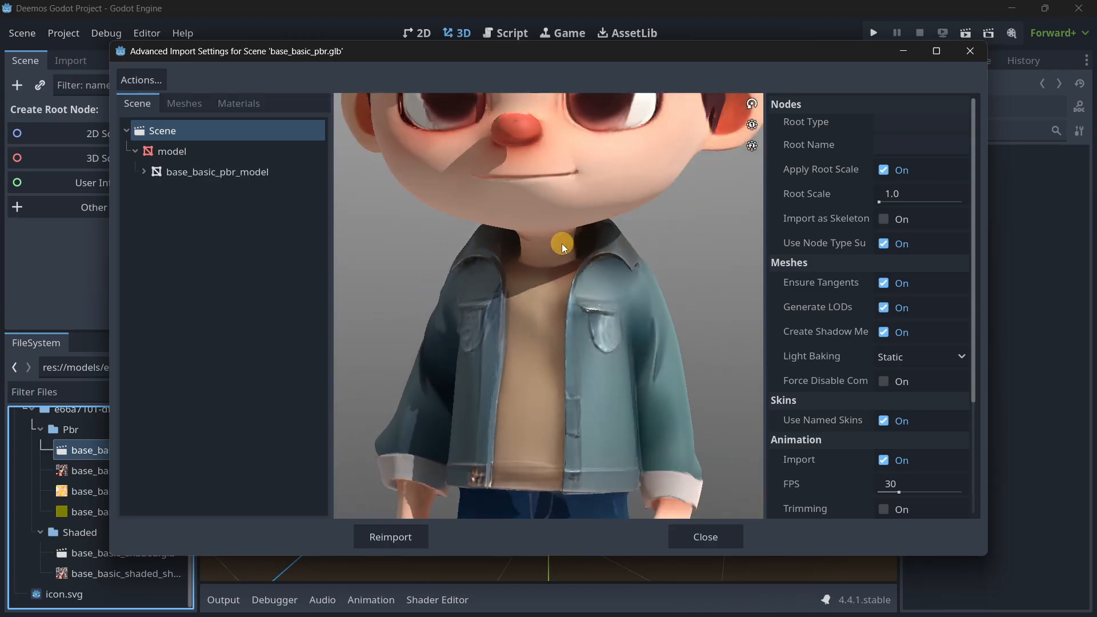
scroll(549, 263, "up", 4)
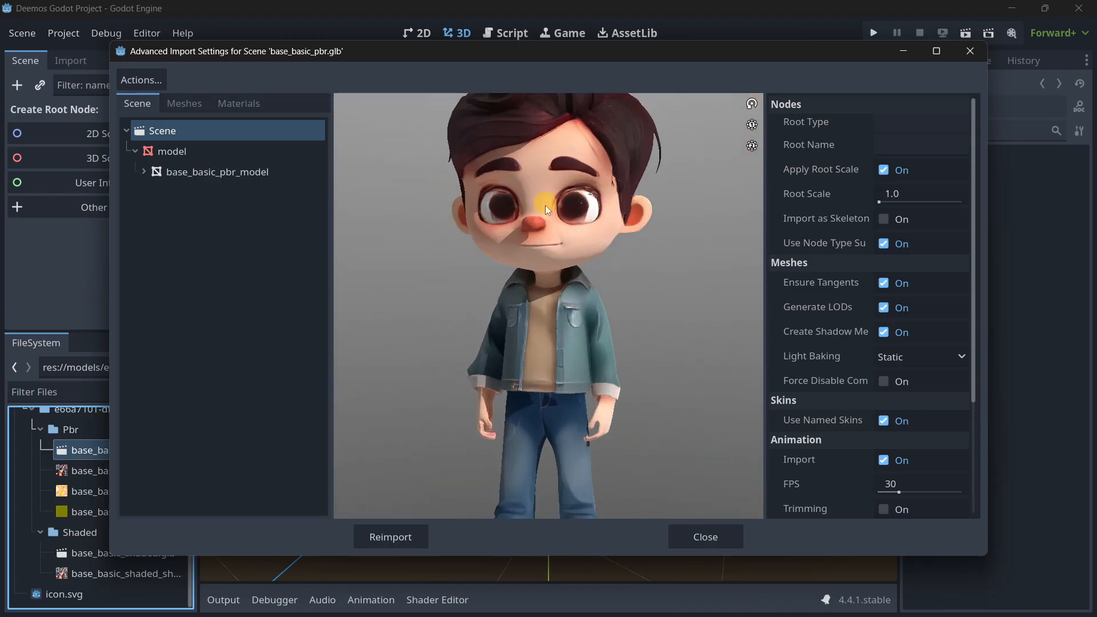
scroll(545, 205, "down", 4)
left_click(692, 534)
double_click(88, 557)
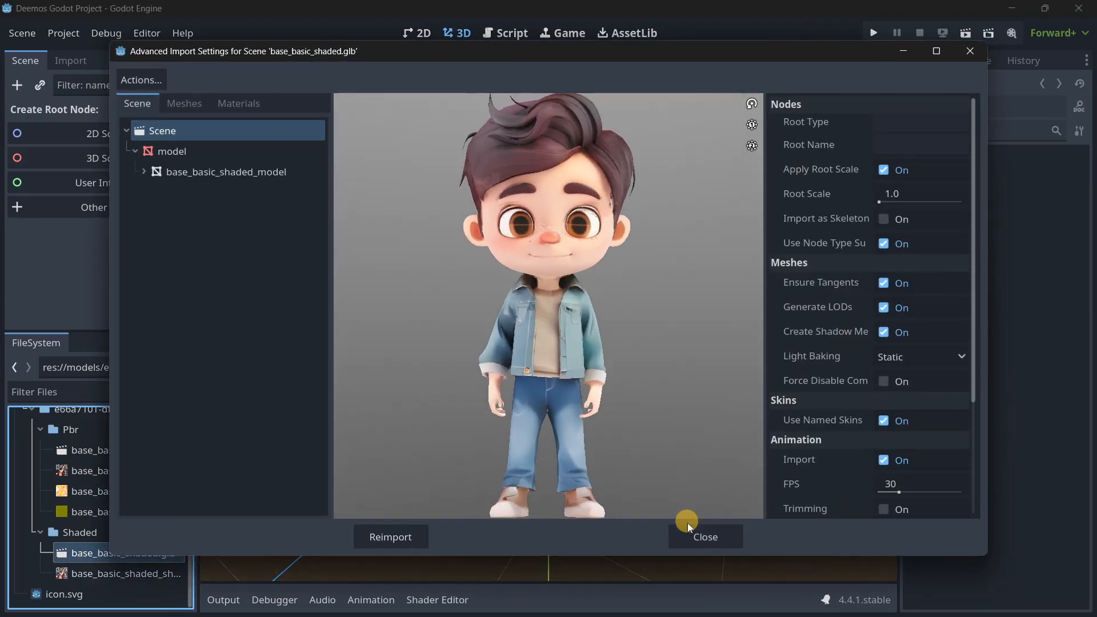
left_click(702, 540)
Create a new scene with a CharacterBody3D as the root node.
mouse_move(118, 513)
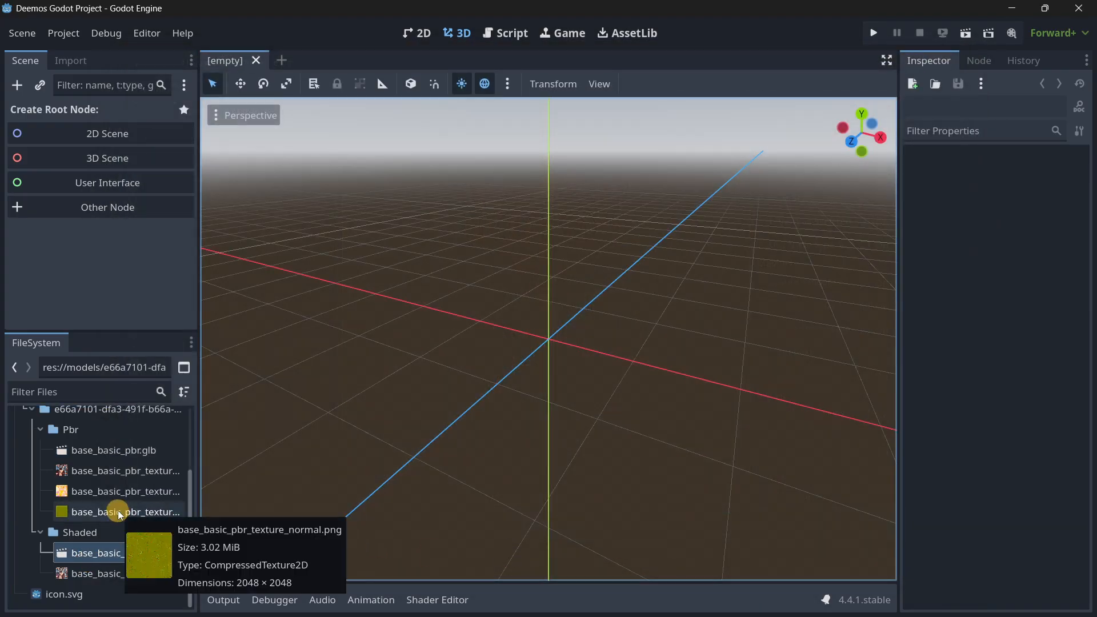
left_click(103, 208)
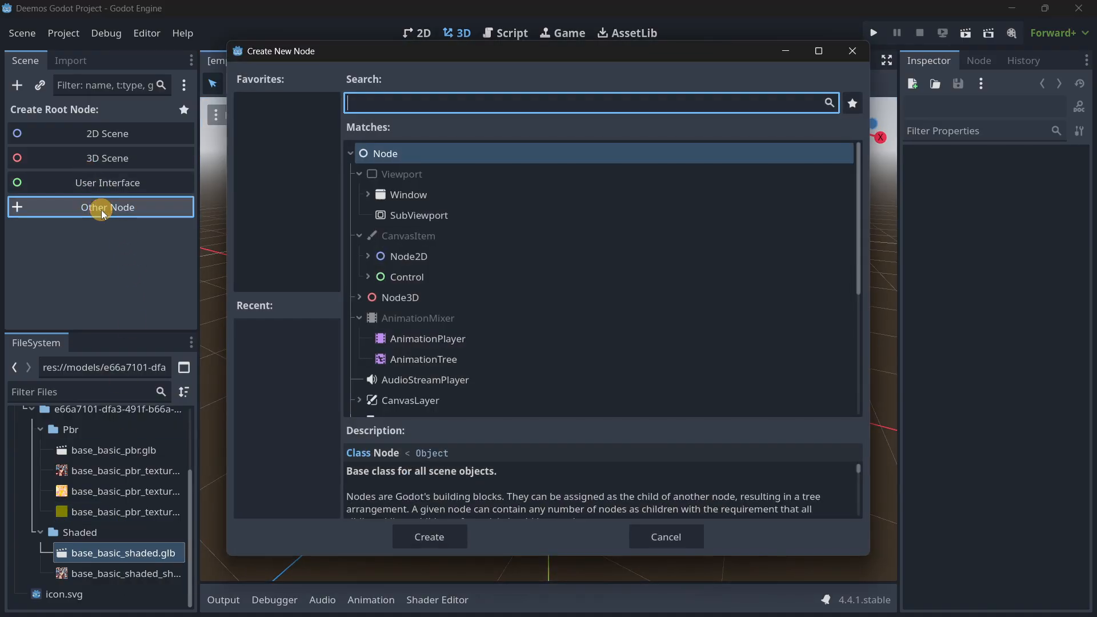
type("chara")
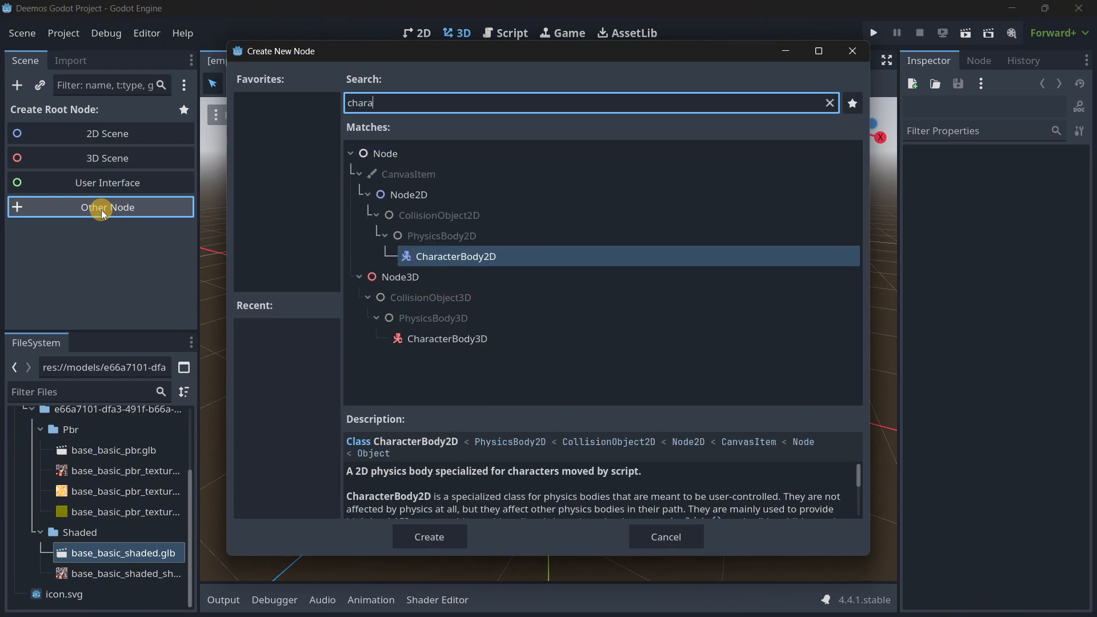
key("Down")
key("Down")
key("Down")
key("Down")
key("Return")
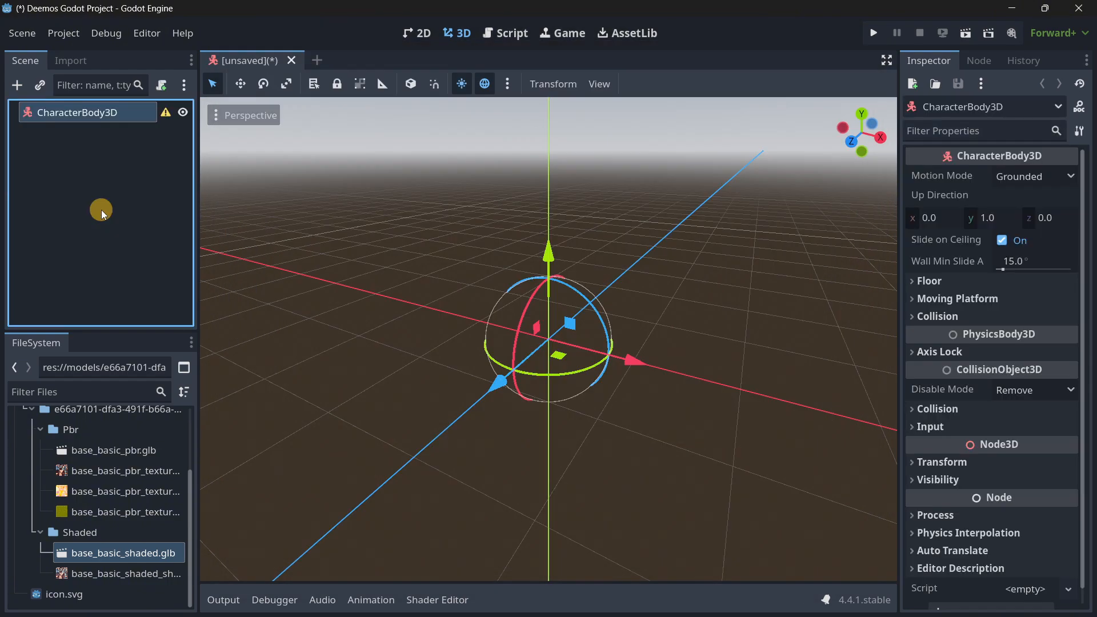
Add the base_basic_shaded.glb model as a child of the CharacterBody3D and reset its position to the default.
left_click_drag(106, 552, 550, 347)
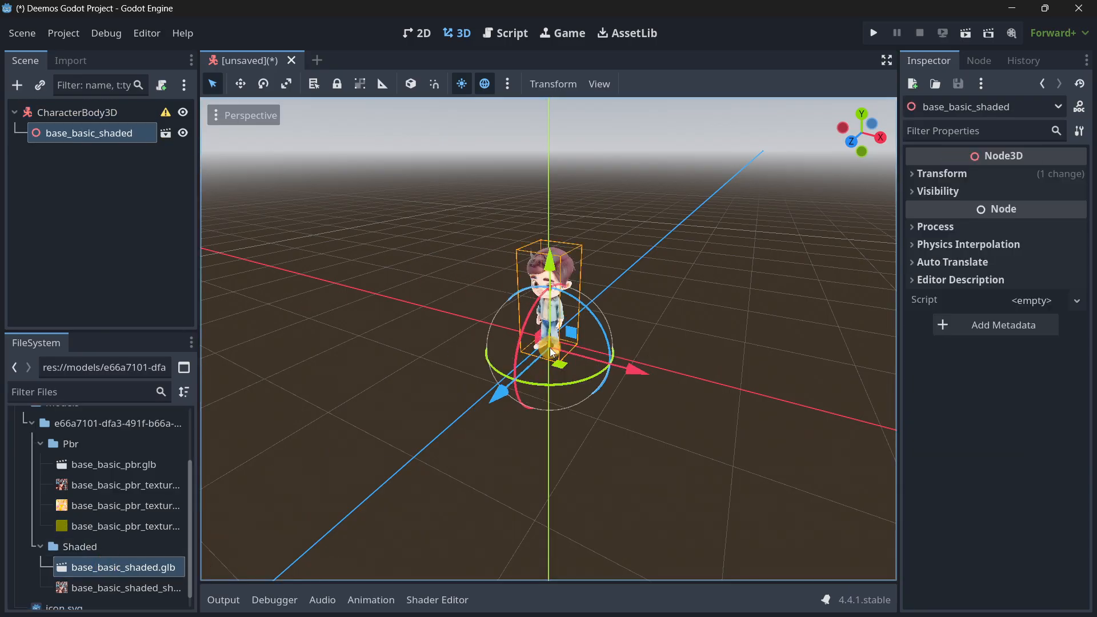
key("w")
key("a")
right_click_drag(397, 341, 549, 316)
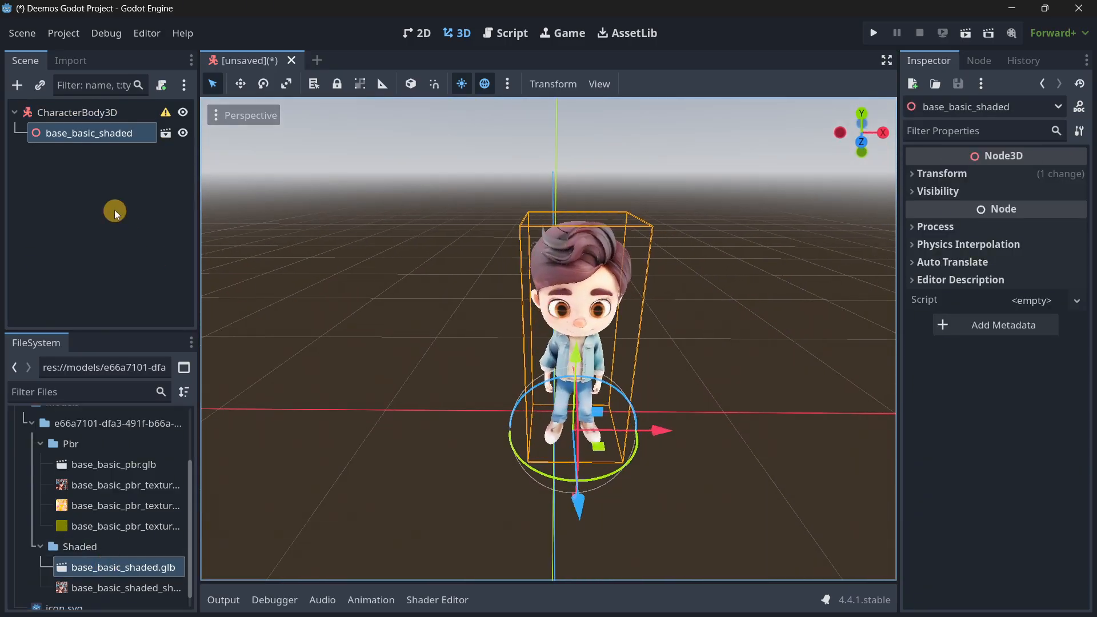
left_click(937, 173)
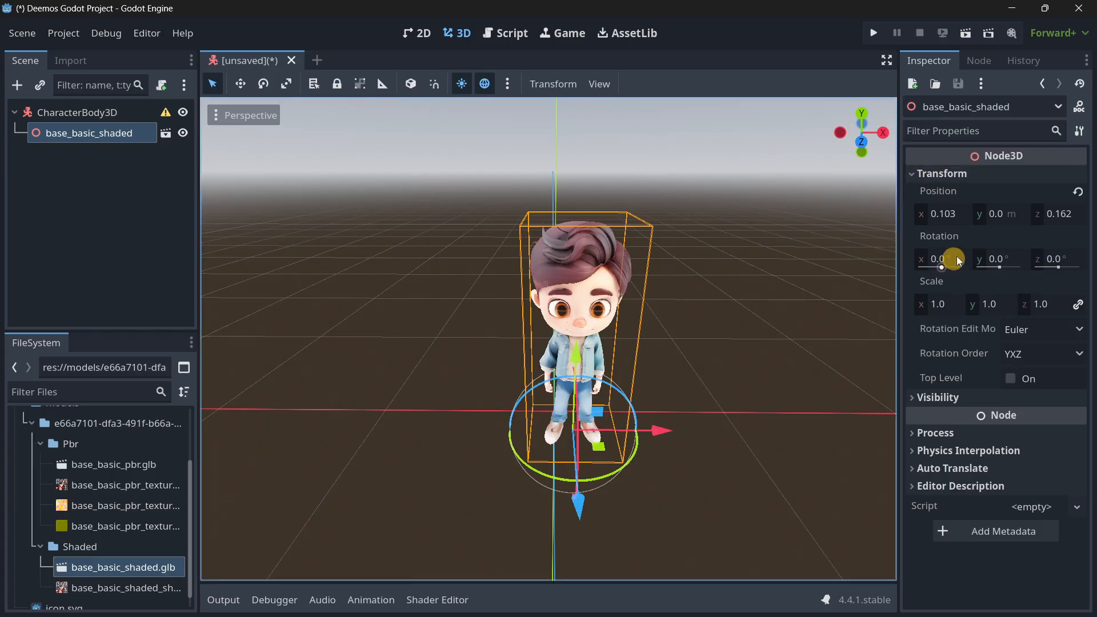
left_click(1079, 194)
View the placed character from different angles, and close the unsaved CharacterBody3D scene without saving.
left_click(98, 236)
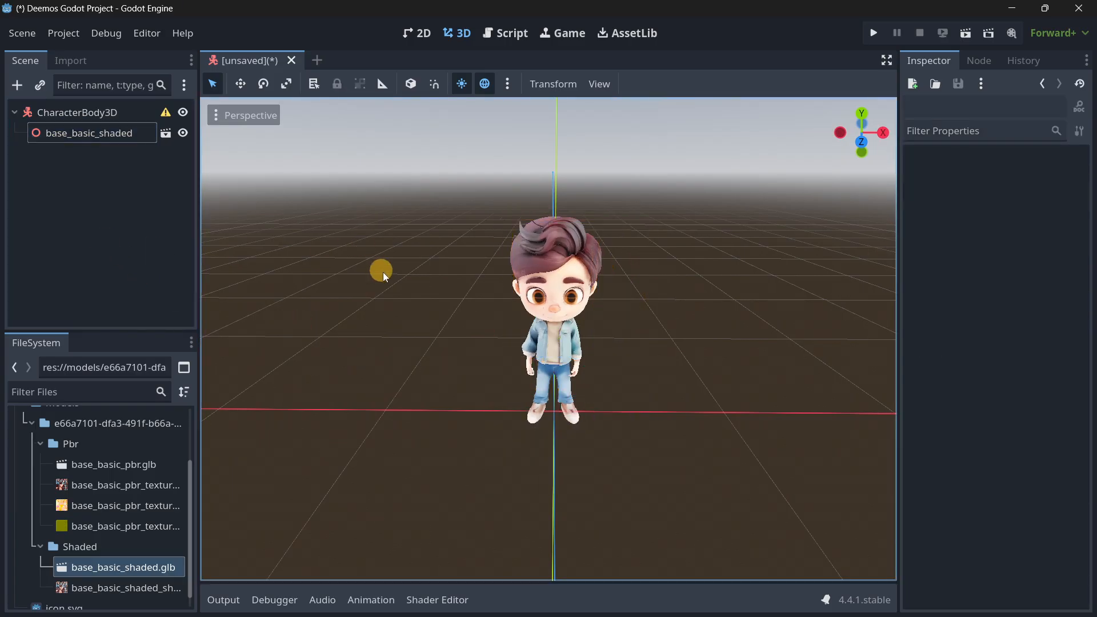
middle_click_drag(383, 272, 234, 228)
right_click_drag(481, 283, 548, 316)
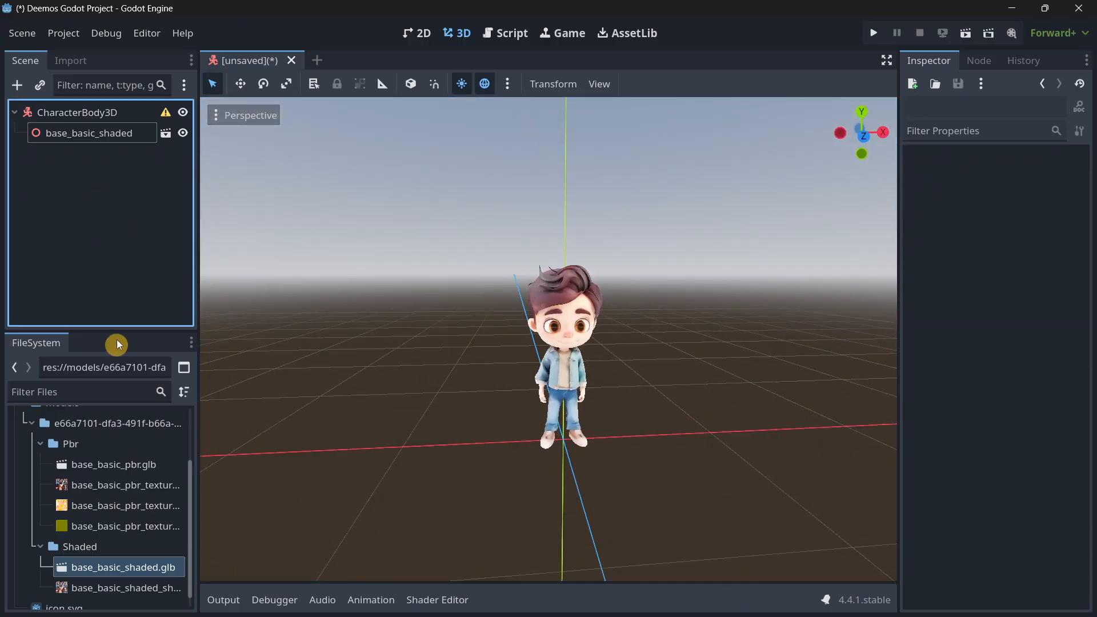
left_click(292, 63)
left_click(637, 337)
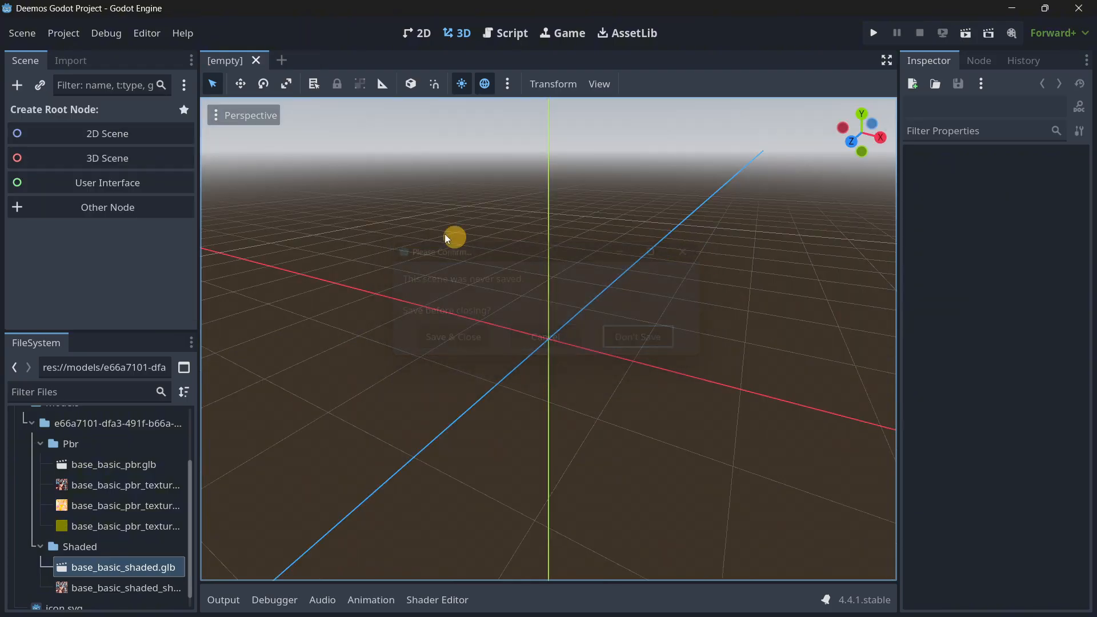
Expand the brackeys-proto-controller folder and its proto_controller subfolder in the project files to examine their contents.
scroll(74, 498, "up", 3)
left_click(42, 457)
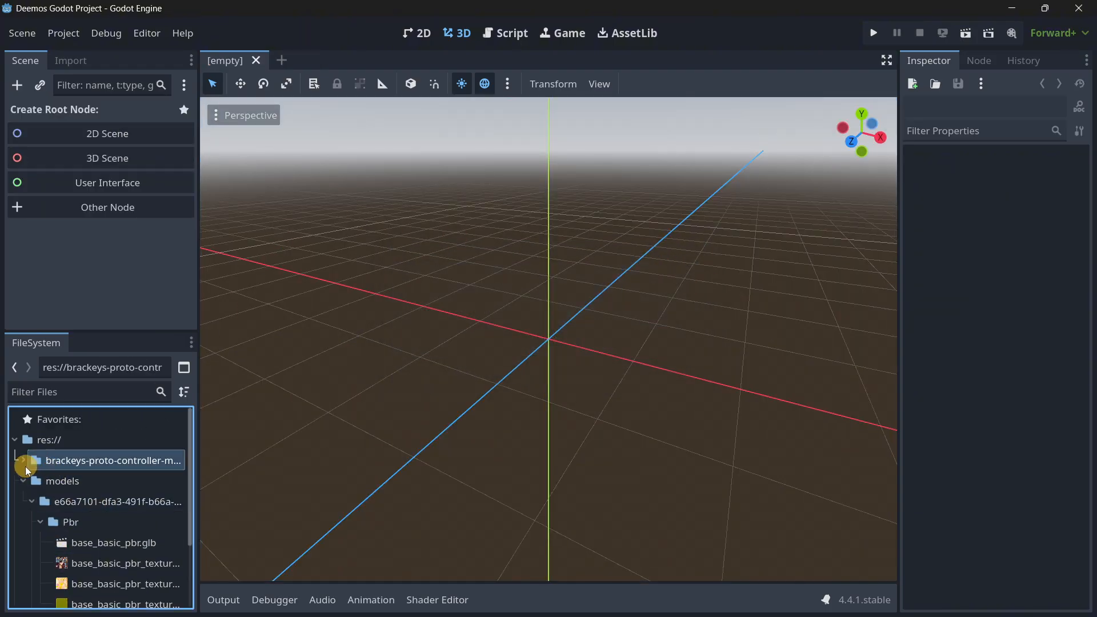
left_click(23, 460)
left_click(22, 460)
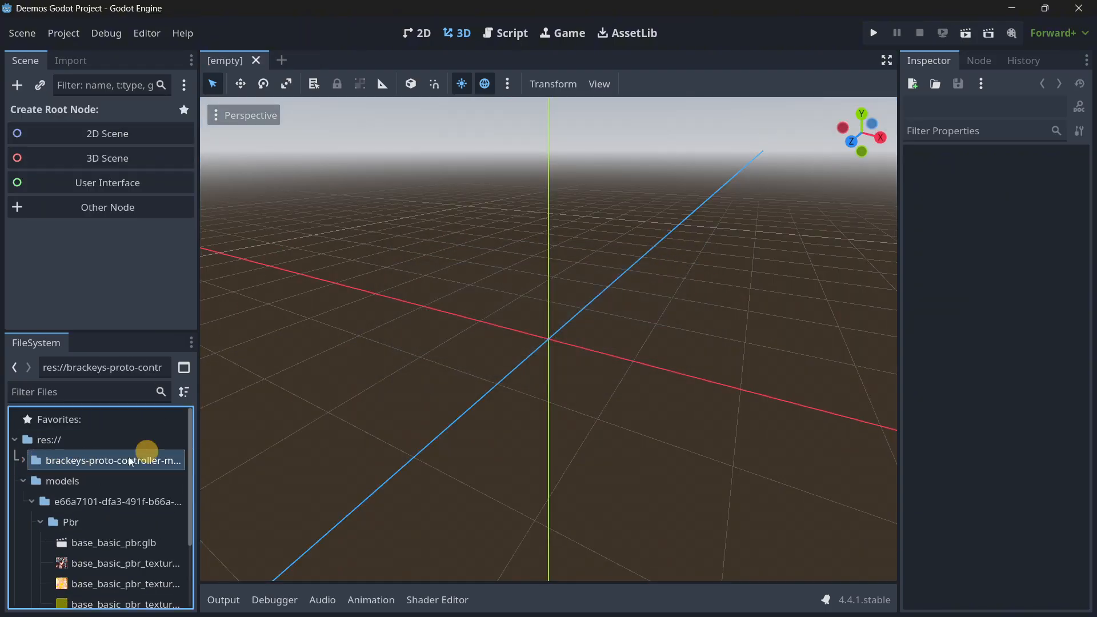
left_click(17, 461)
left_click(32, 481)
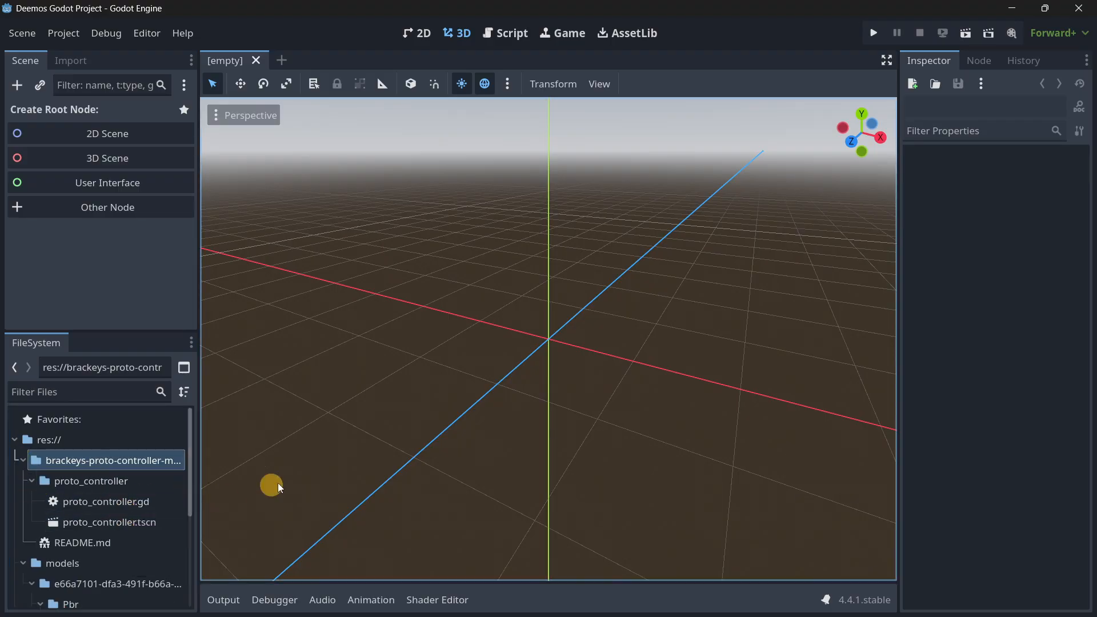
Switch to the browser and review the brackeys-proto-controller GitHub repository, including its README and ZIP download option.
mouse_move(247, 594)
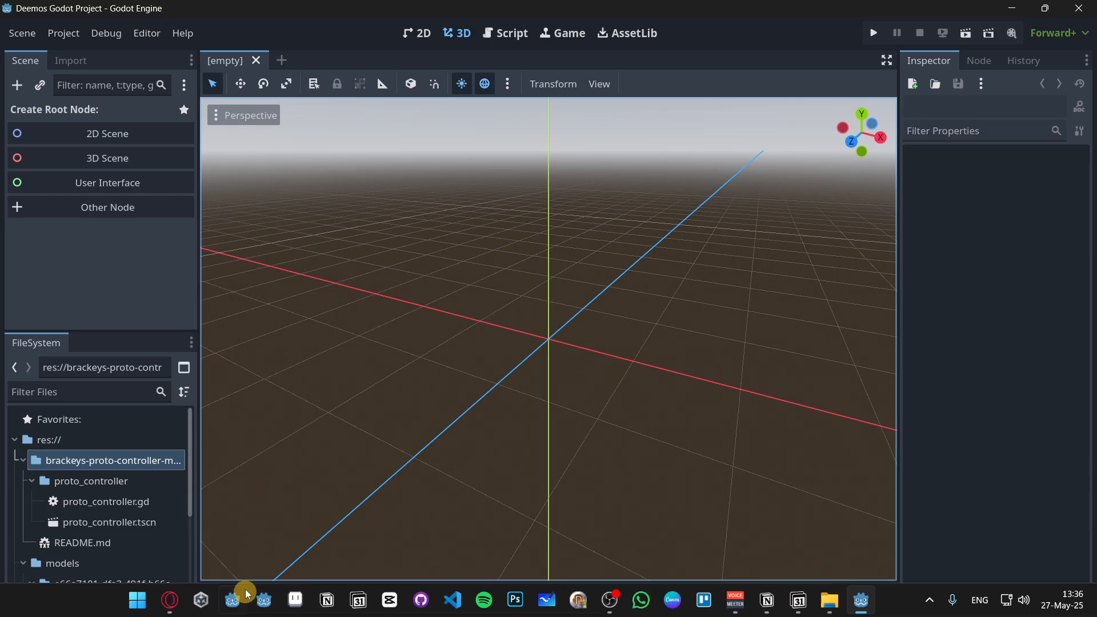
left_click(182, 597)
left_click(297, 8)
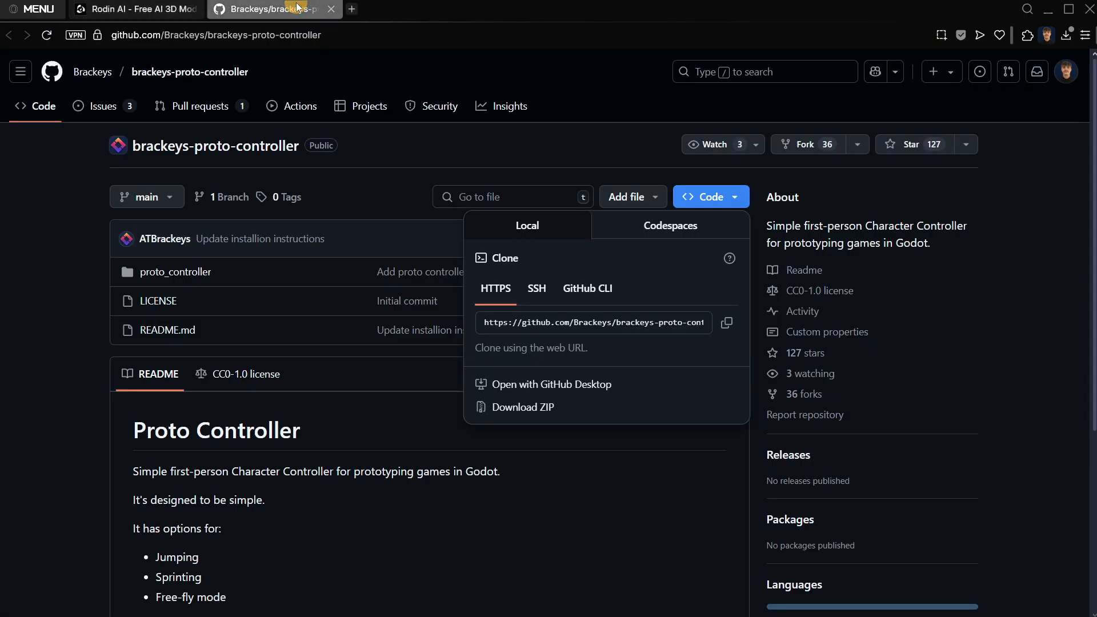
left_click(218, 289)
scroll(107, 314, "down", 3)
scroll(158, 332, "up", 3)
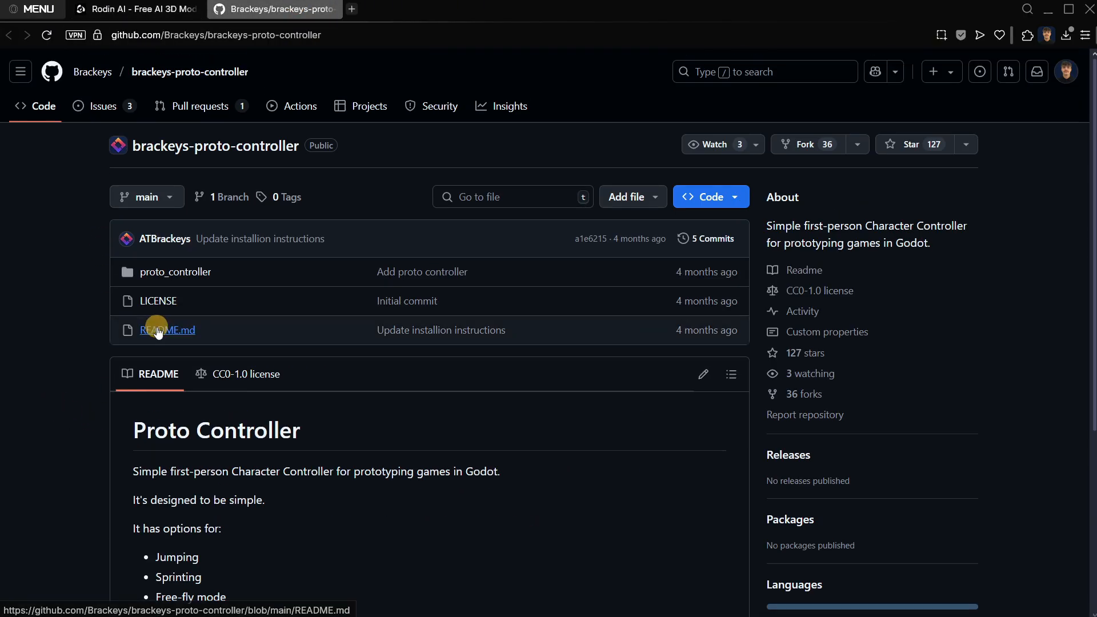
left_click(710, 197)
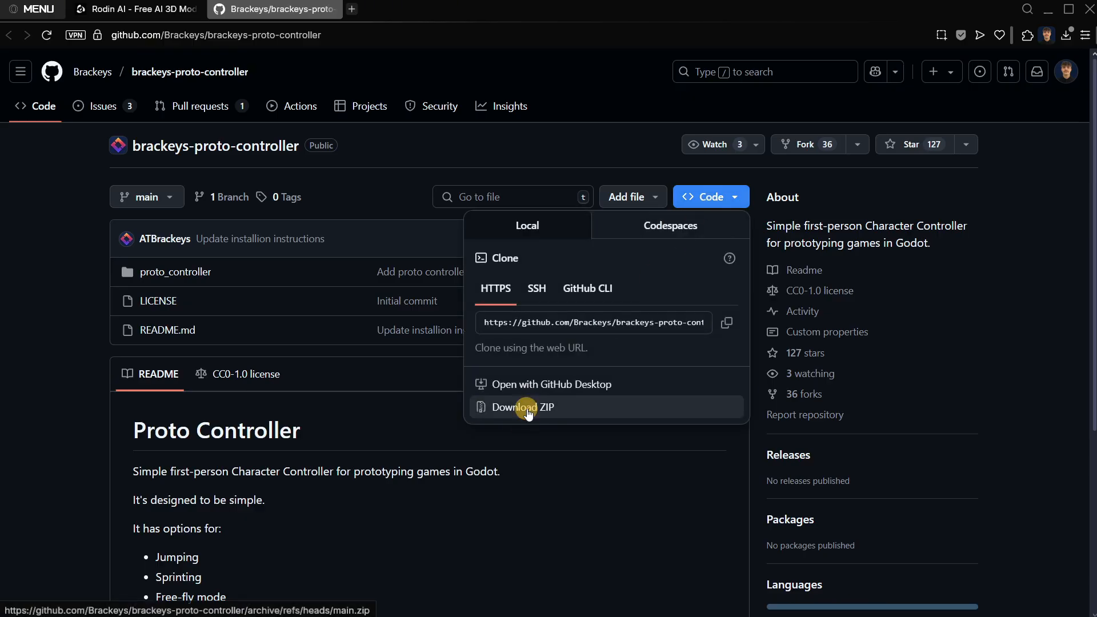
left_click(55, 393)
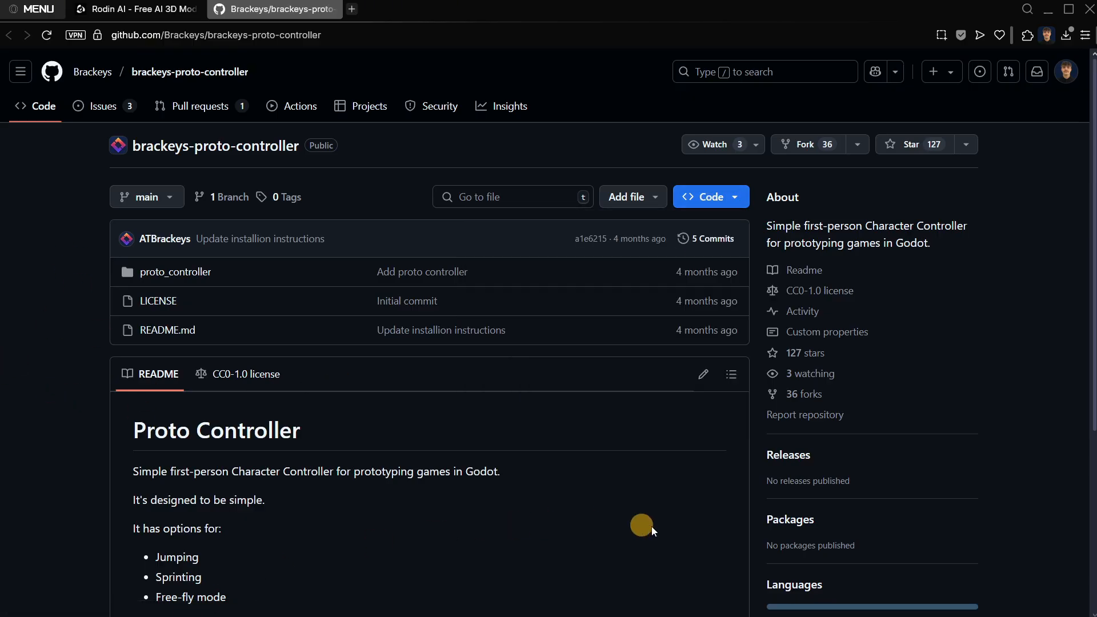
Switch back to Godot and open the proto_controller.tscn scene anyway despite its missing script dependency.
key("super")
left_click(862, 600)
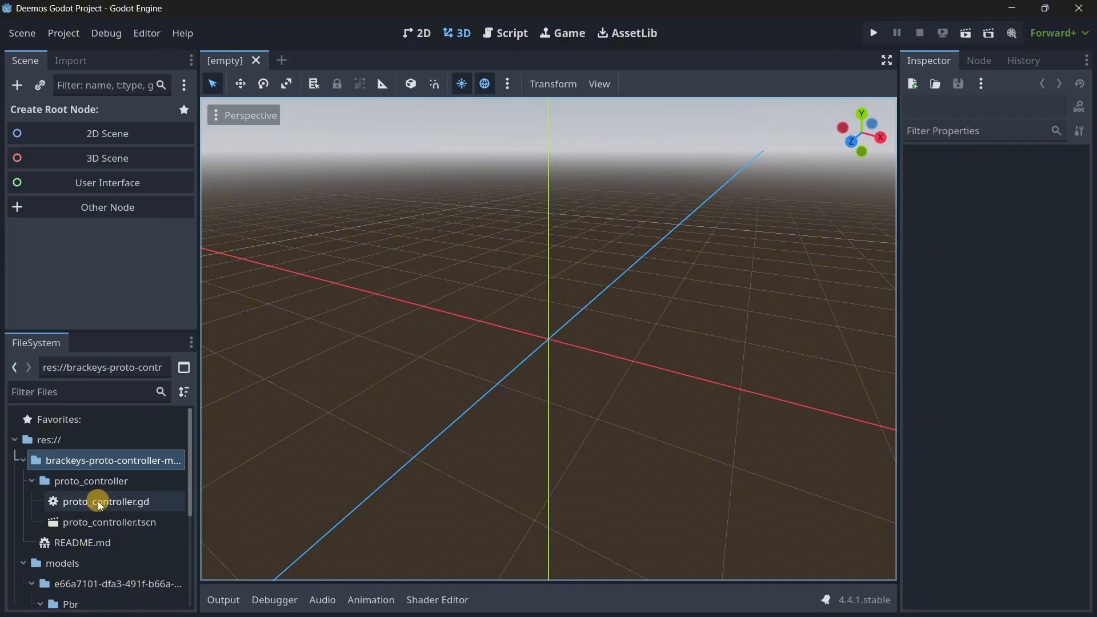
double_click(113, 527)
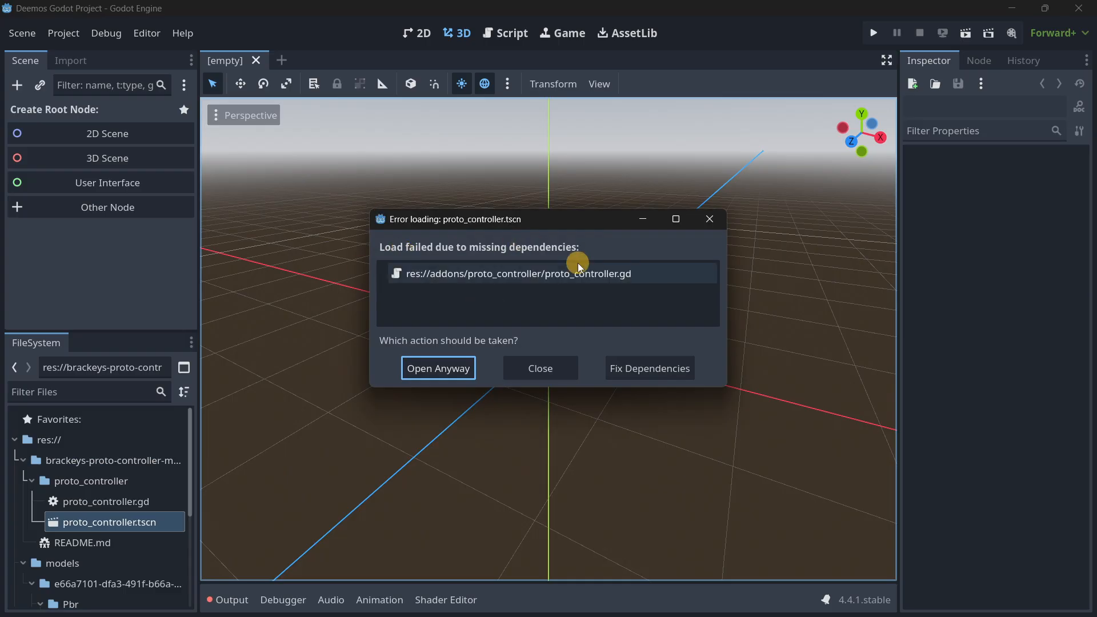
left_click(443, 373)
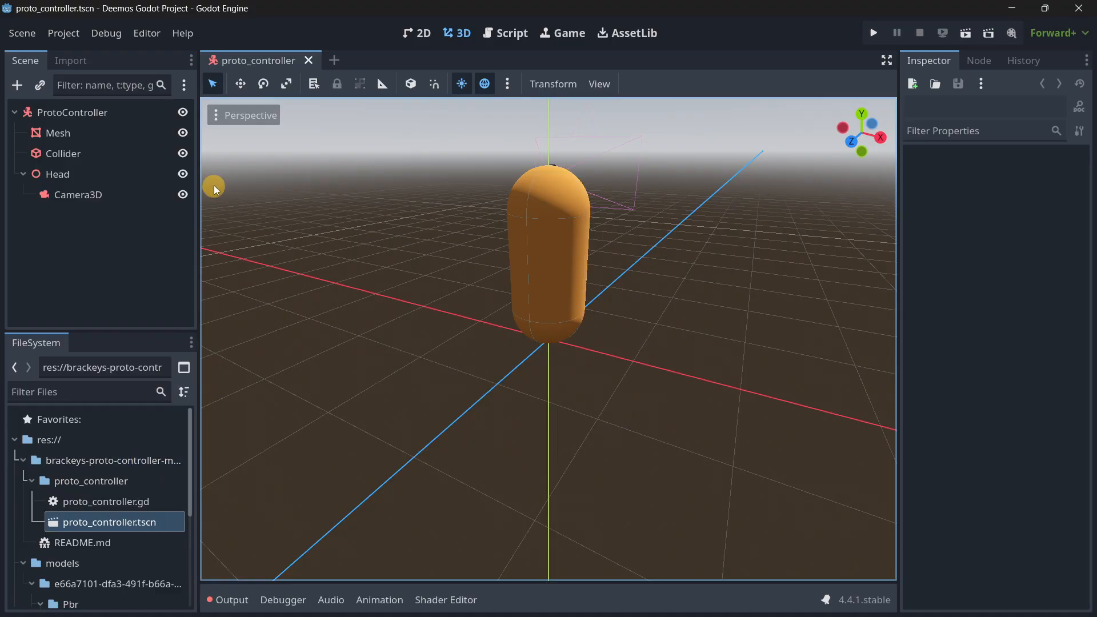
Inspect the ProtoController root and its Mesh, Collider and Camera3D nodes, viewing the capsule from another angle.
left_click(81, 115)
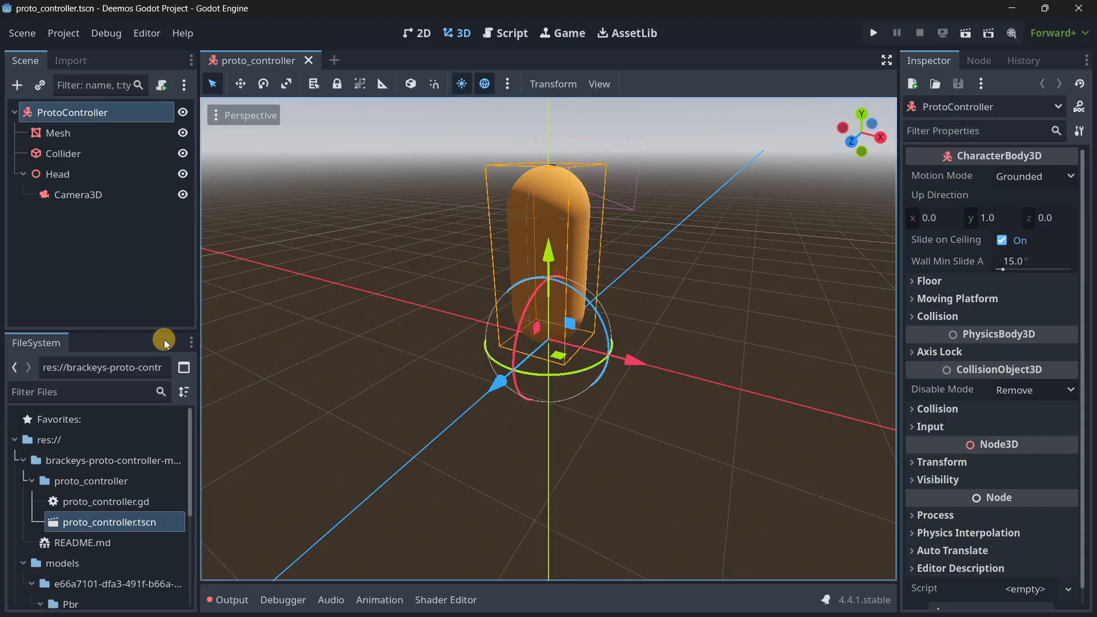
key("w")
right_click_drag(424, 287, 547, 315)
key("s")
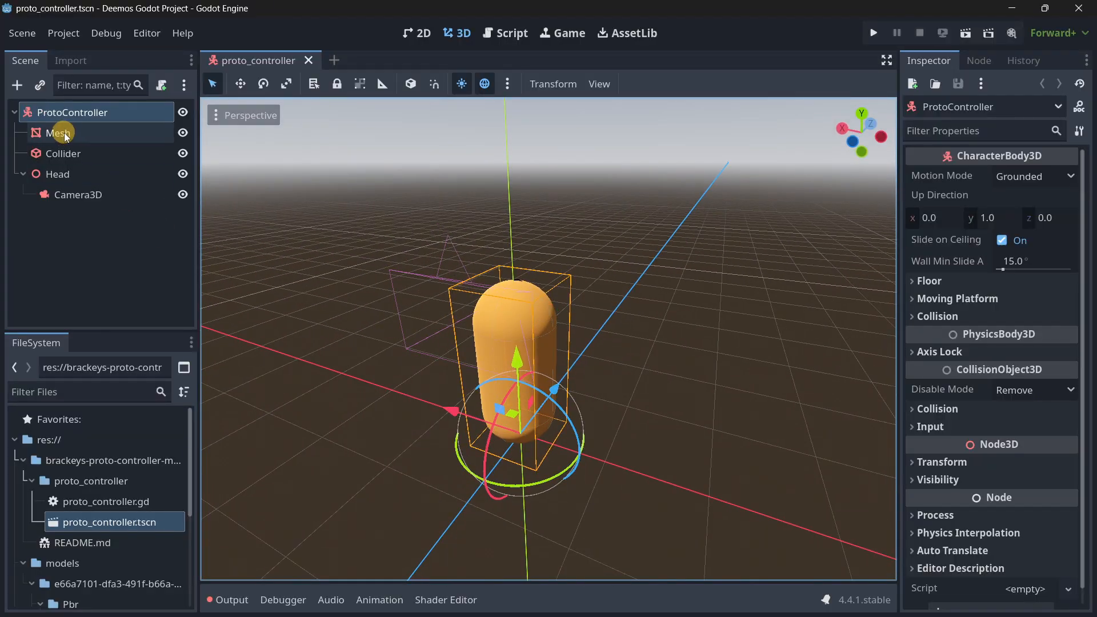
left_click(111, 134)
left_click(83, 153)
left_click(99, 196)
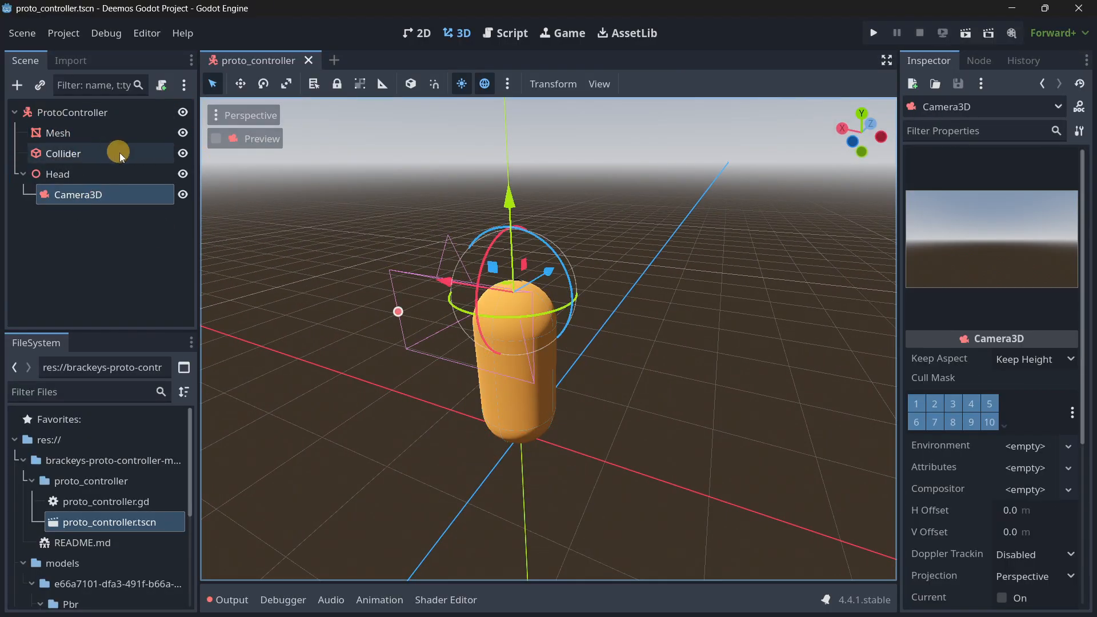
Attach the proto_controller.gd script to the ProtoController root node and collapse the brackeys-proto-controller folder.
left_click_drag(81, 507, 92, 217)
left_click_drag(83, 115, 83, 115)
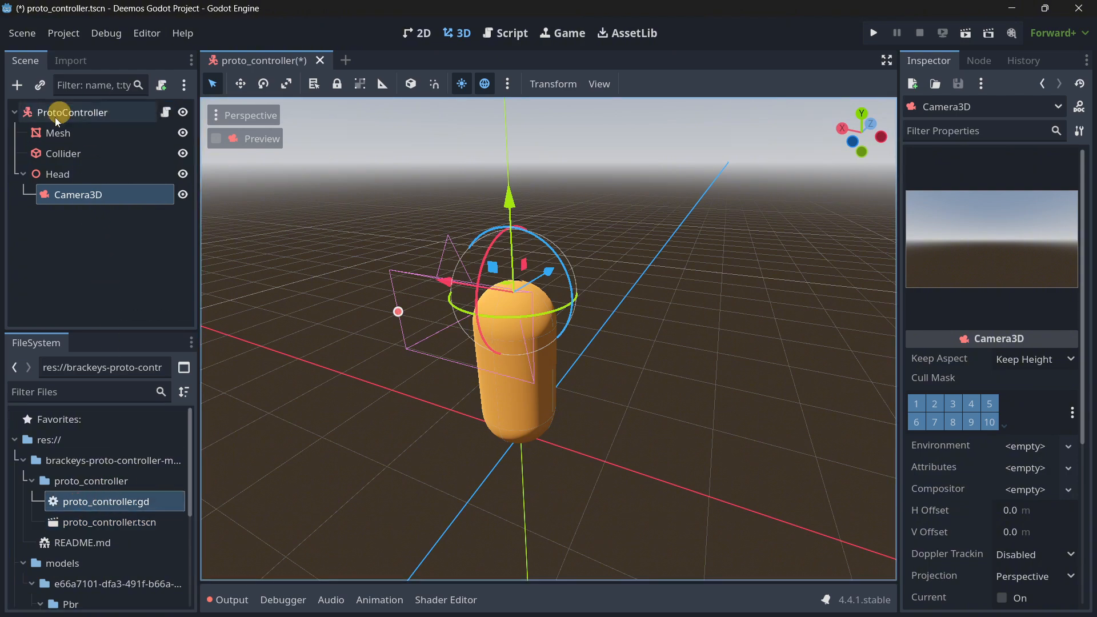
left_click(63, 117)
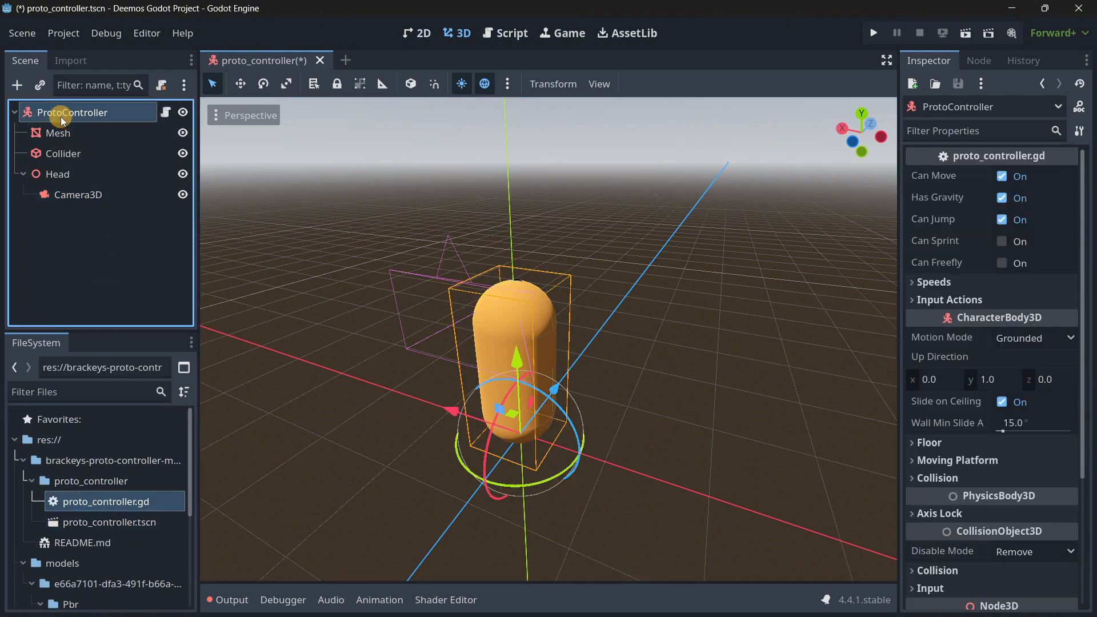
double_click(34, 463)
left_click(108, 269)
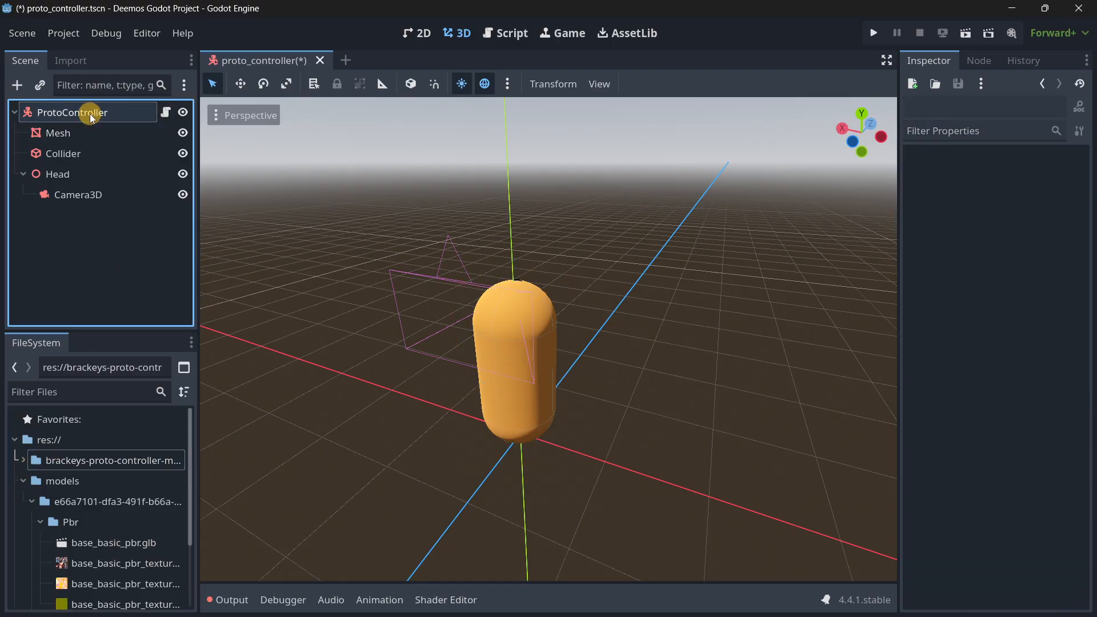
Open the script attached to ProtoController and read through its exported variables and functions.
left_click(91, 114)
left_click(166, 112)
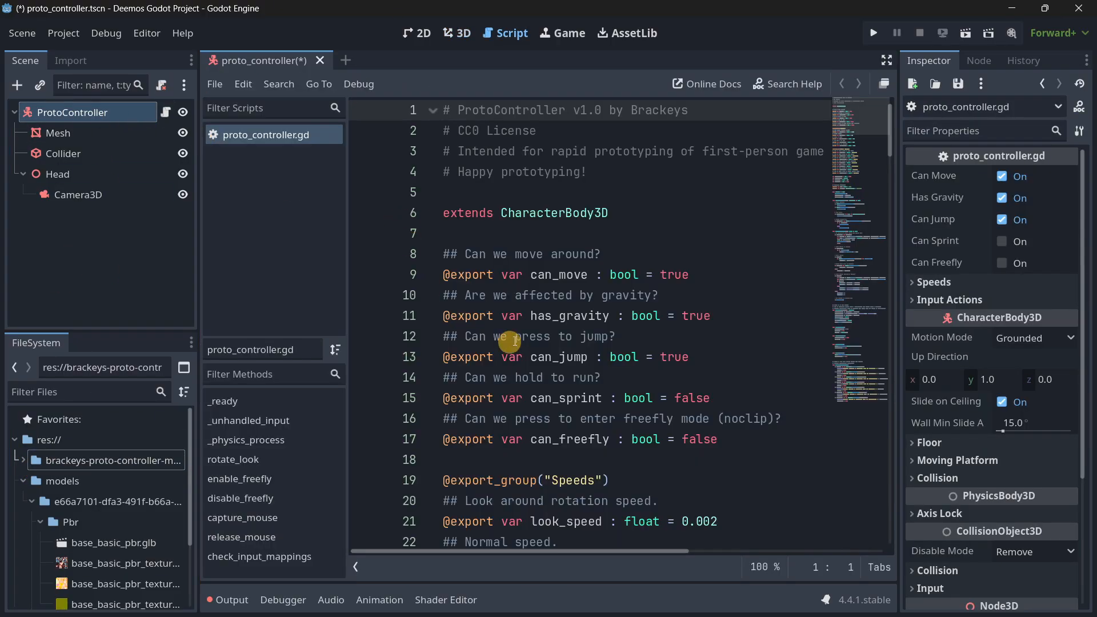
scroll(502, 340, "down", 2)
scroll(571, 351, "up", 2)
scroll(571, 351, "down", 14)
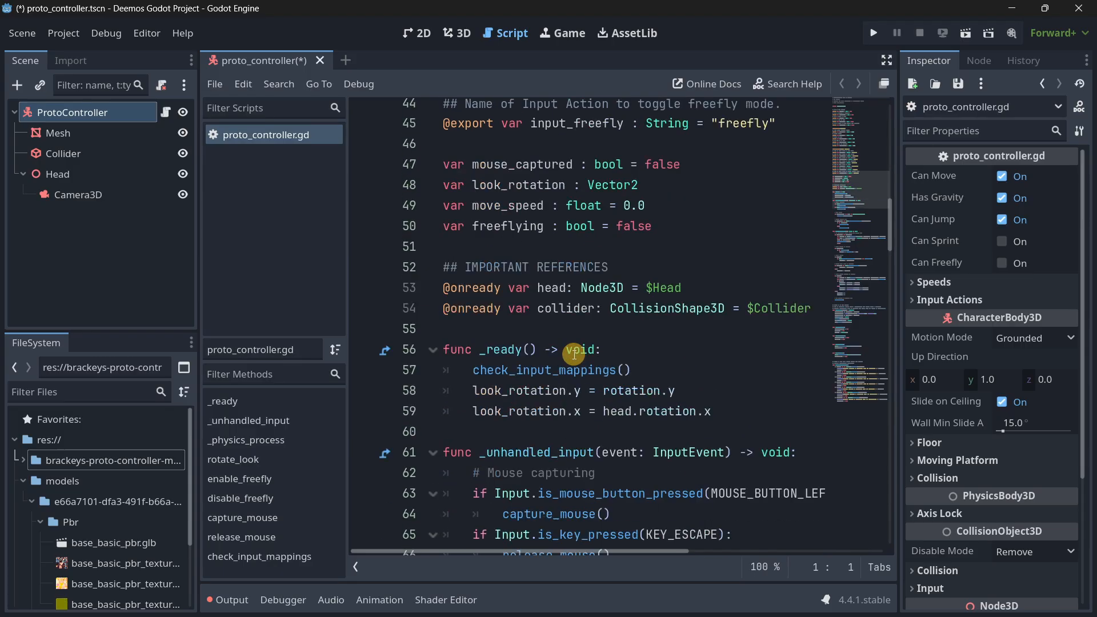
scroll(574, 355, "down", 5)
scroll(592, 301, "up", 8)
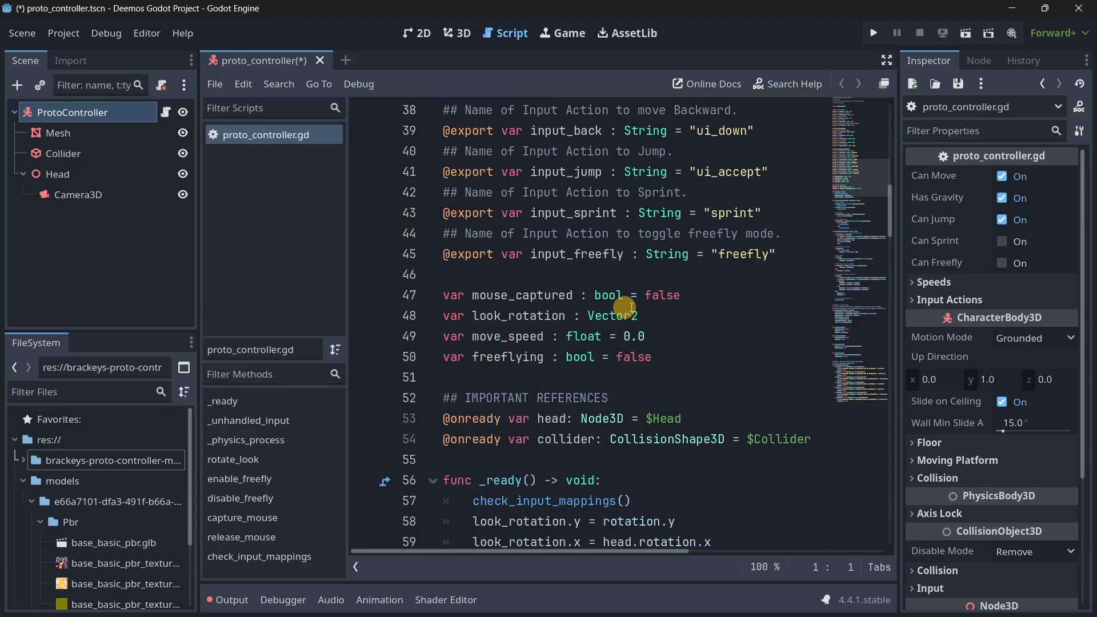
Examine the script's Speeds and Input Actions properties on the ProtoController node.
left_click(942, 282)
left_click(951, 413)
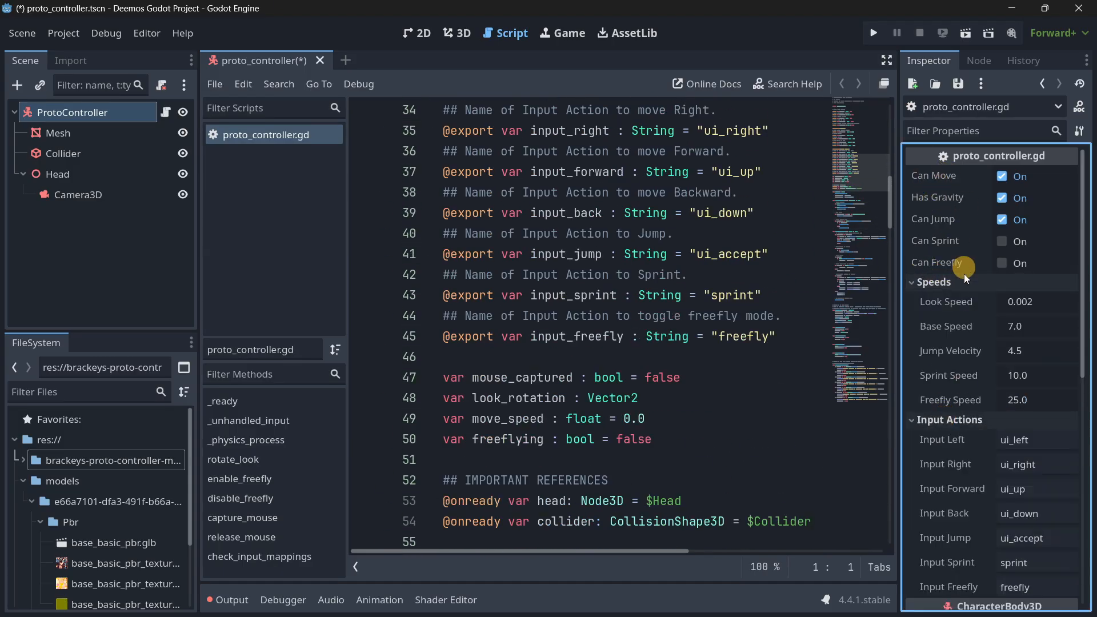
scroll(1000, 402, "down", 5)
scroll(975, 396, "up", 5)
left_click(142, 278)
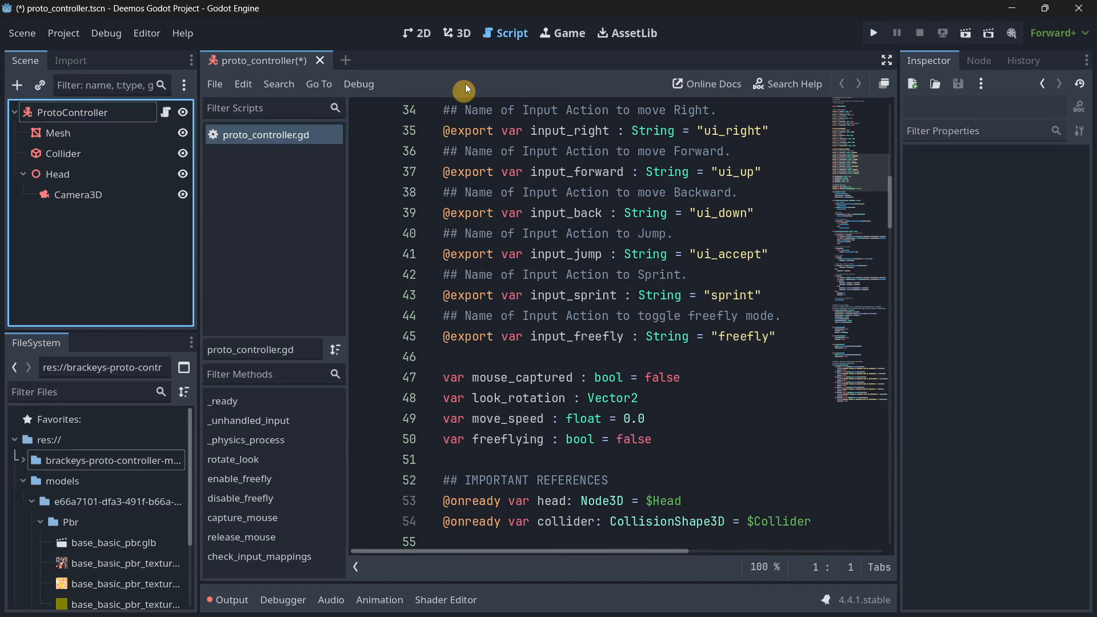
Return to the 3D view and delete the Mesh capsule node from the ProtoController scene.
left_click(457, 33)
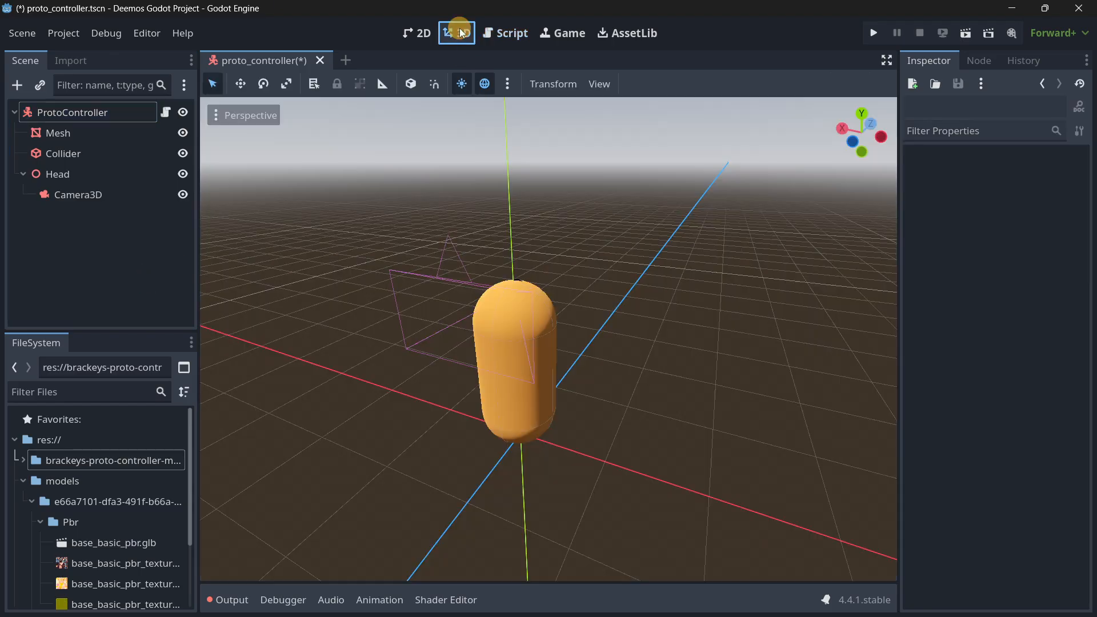
left_click(73, 136)
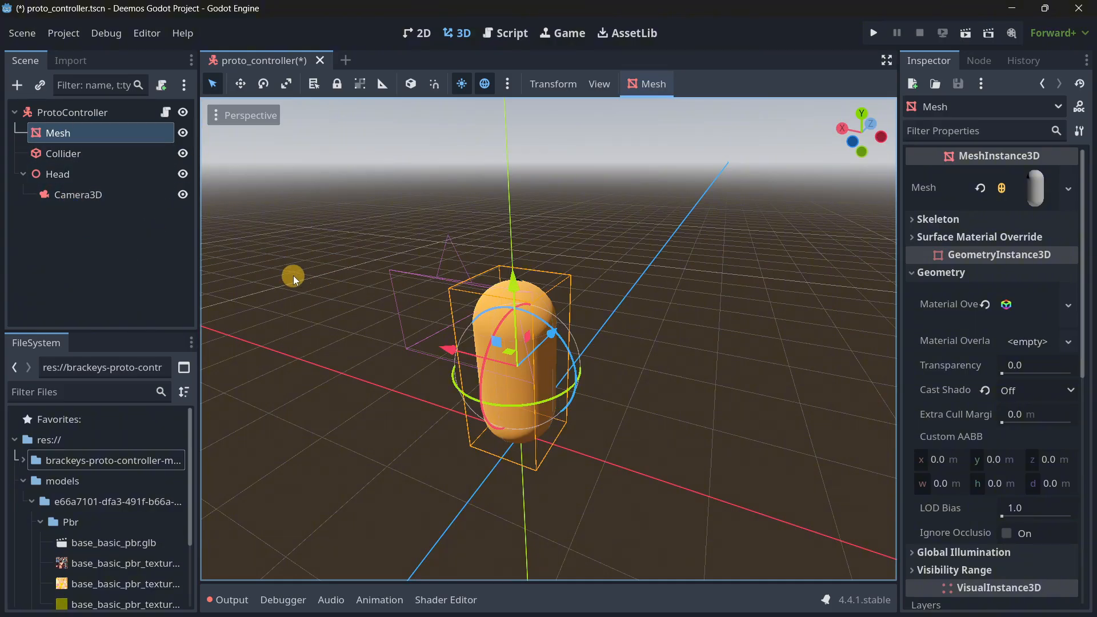
key("Delete")
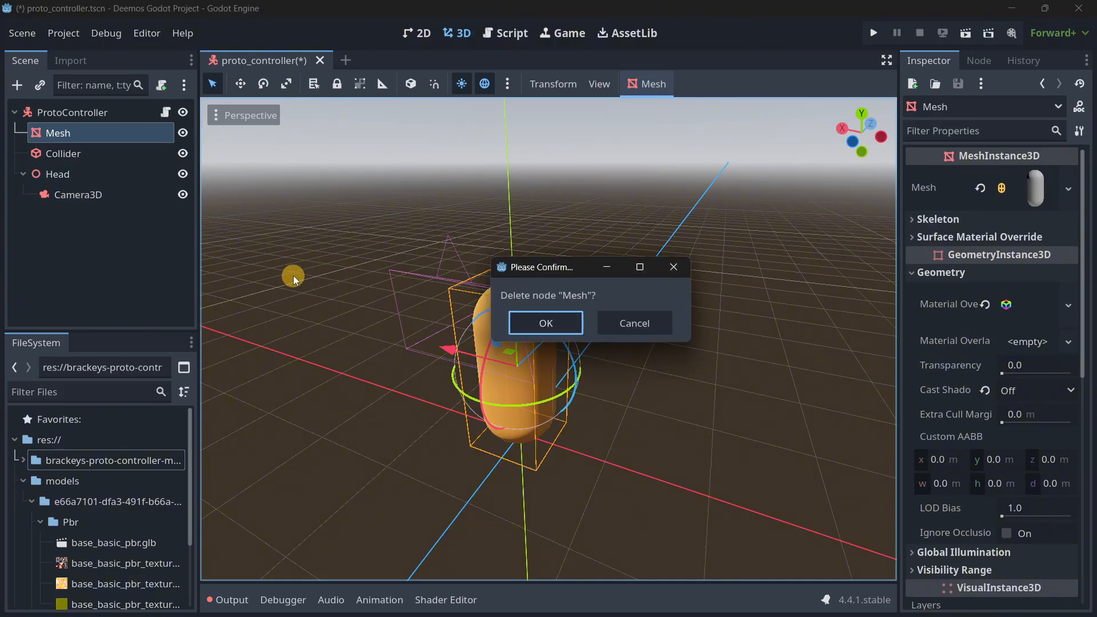
key("Return")
Add base_basic_shaded.glb as a child of ProtoController and reset its position to the default.
scroll(108, 457, "down", 4)
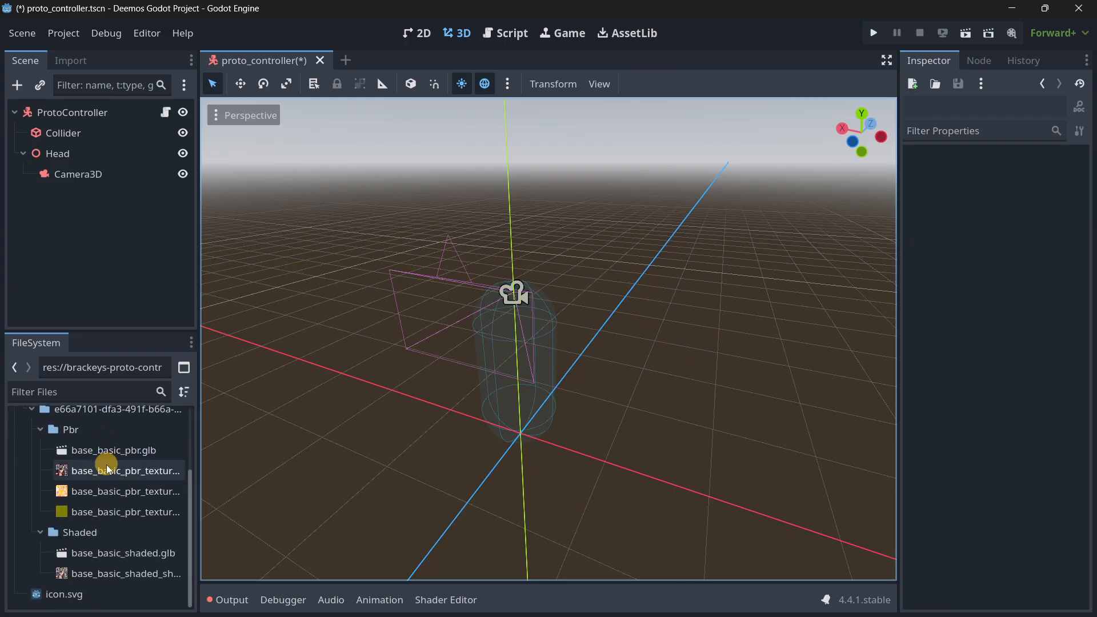
scroll(110, 471, "up", 1)
left_click_drag(118, 586, 519, 403)
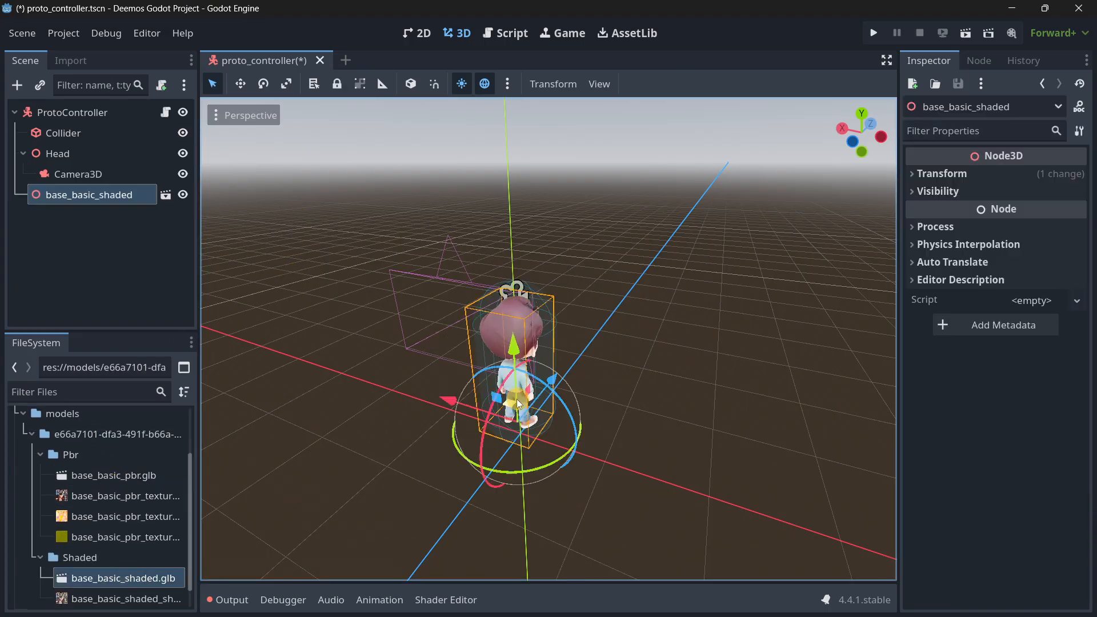
left_click(931, 173)
left_click(1076, 193)
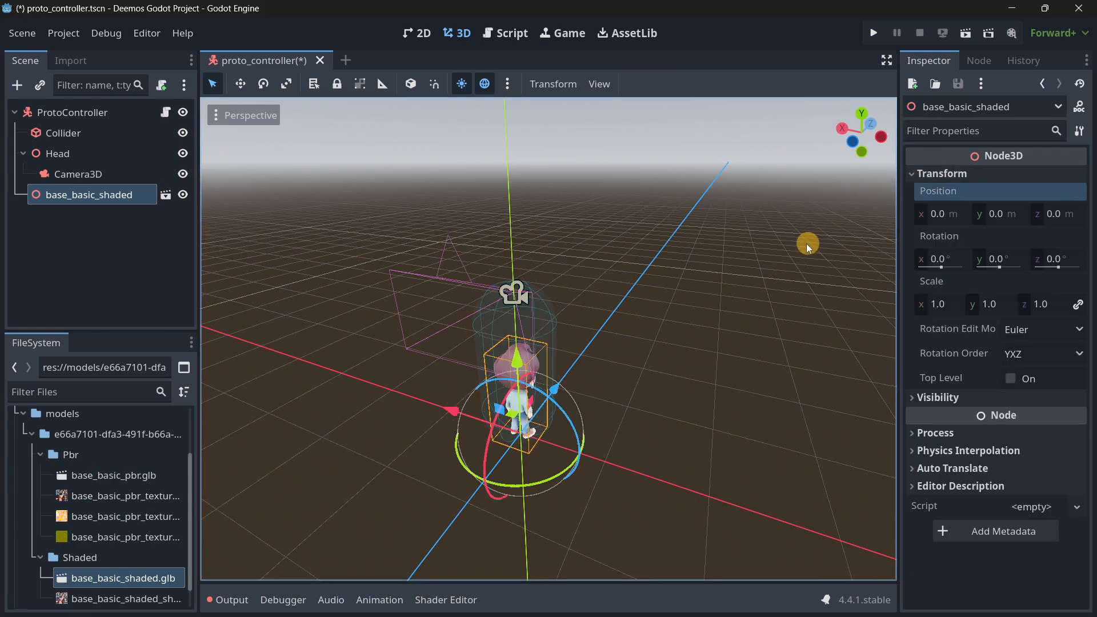
Shorten the Collider's capsule shape to a height of about 1.36 m in the viewport.
left_click(63, 132)
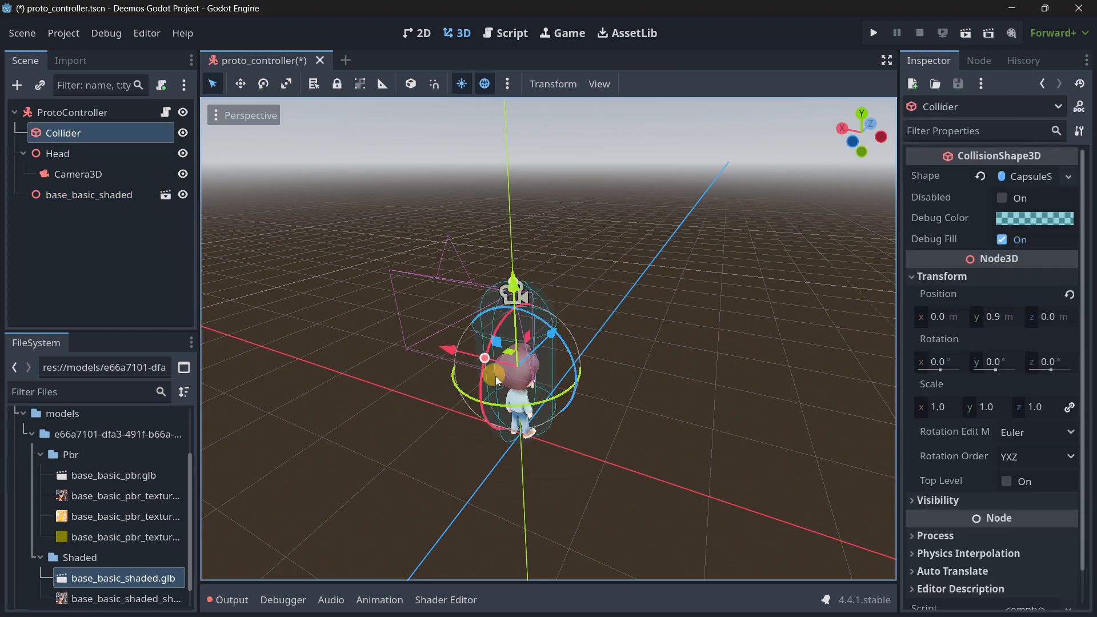
key("f")
right_click_drag(548, 316, 549, 316)
right_click_drag(293, 214, 548, 233)
key("w")
left_click_drag(573, 180, 598, 235)
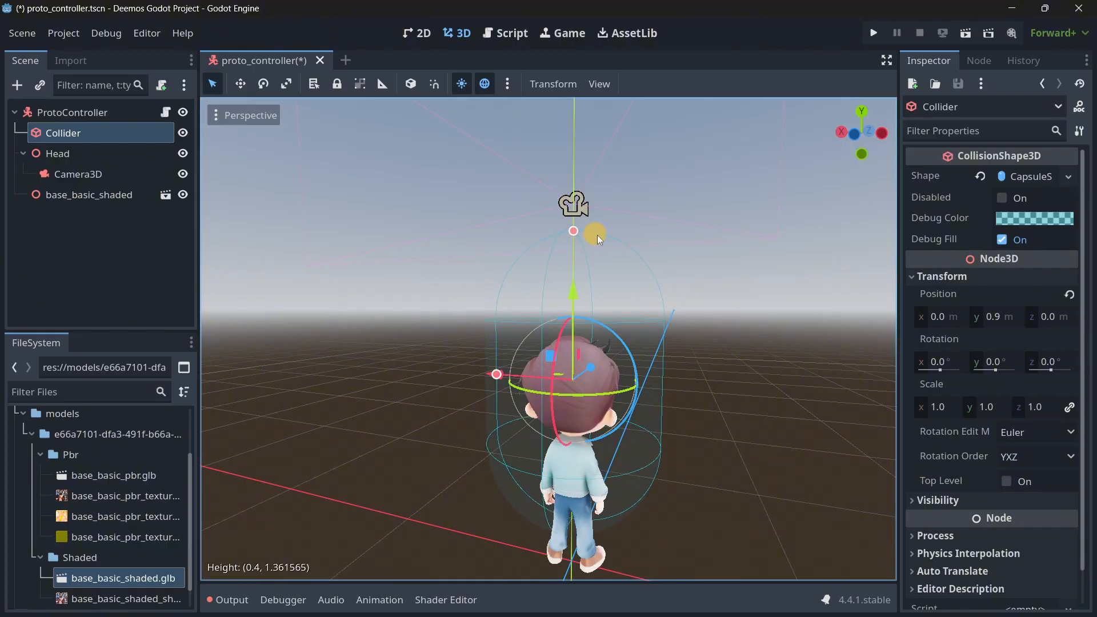
Reset the Collider's position, and raise it to 0.59 m on the Y axis.
left_click(1069, 291)
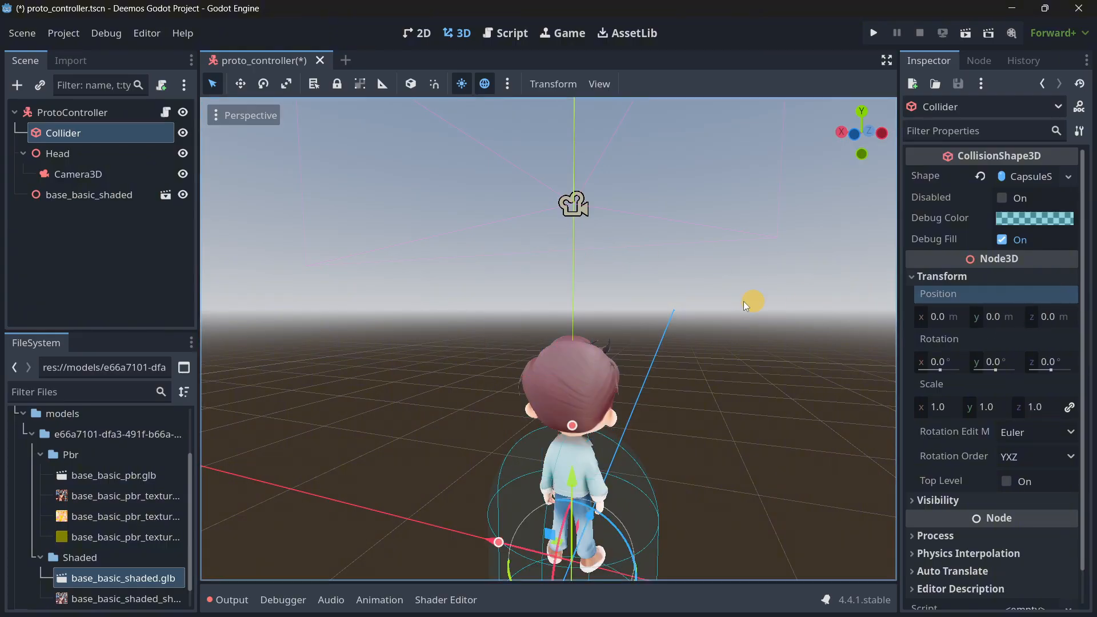
middle_click_drag(751, 301, 845, 313)
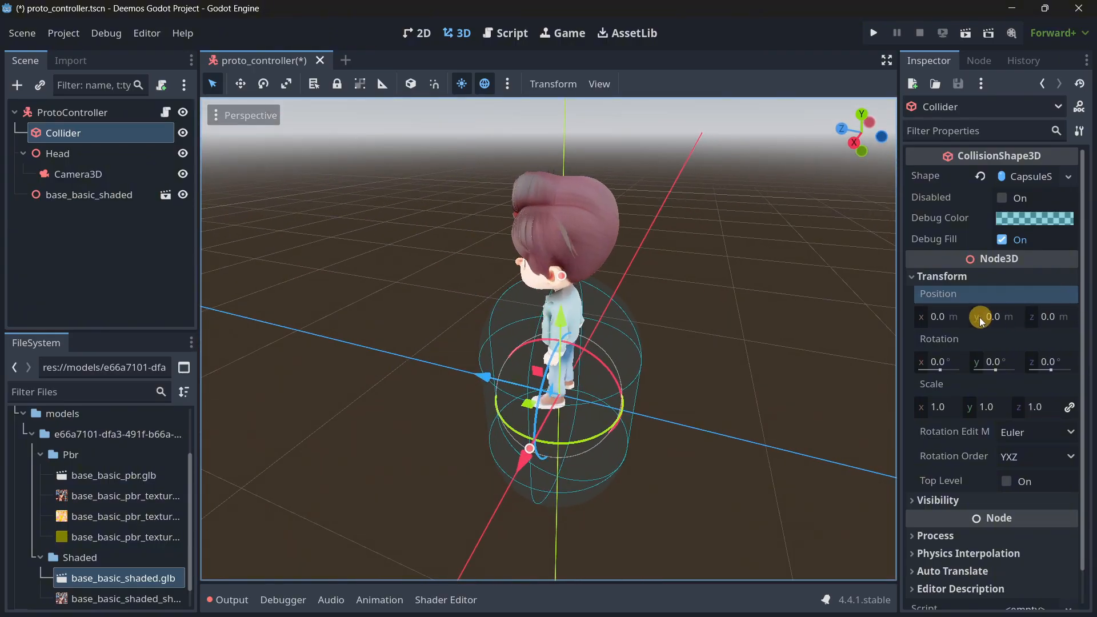
left_click_drag(979, 317, 999, 317)
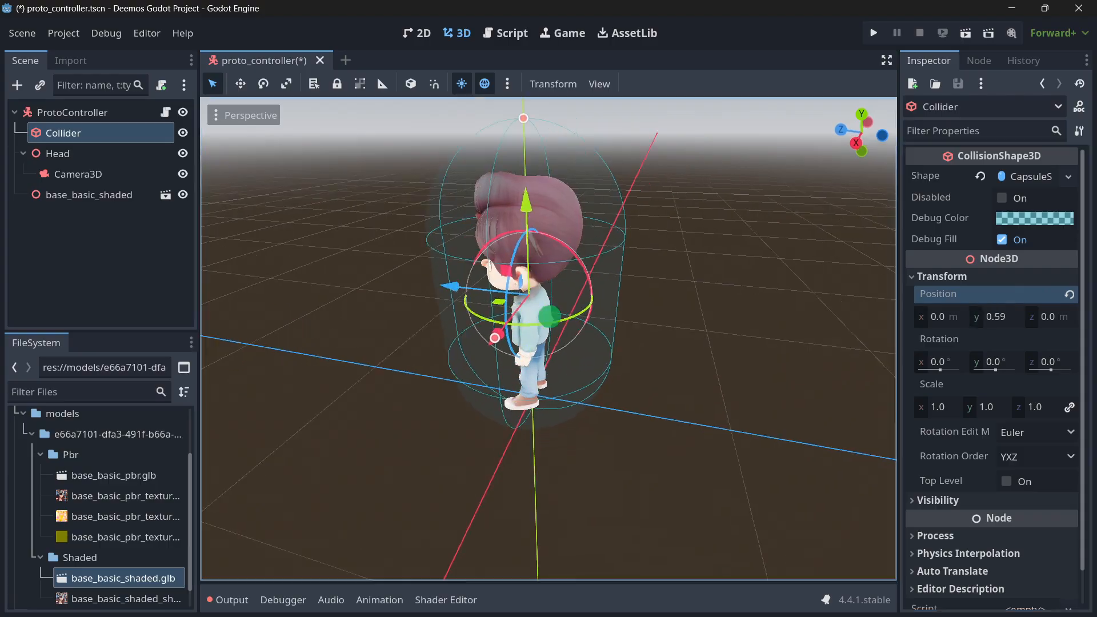
Narrow the Collider capsule to a radius of about 0.22 m and lower its height to fit the boy.
right_click_drag(550, 316, 557, 221)
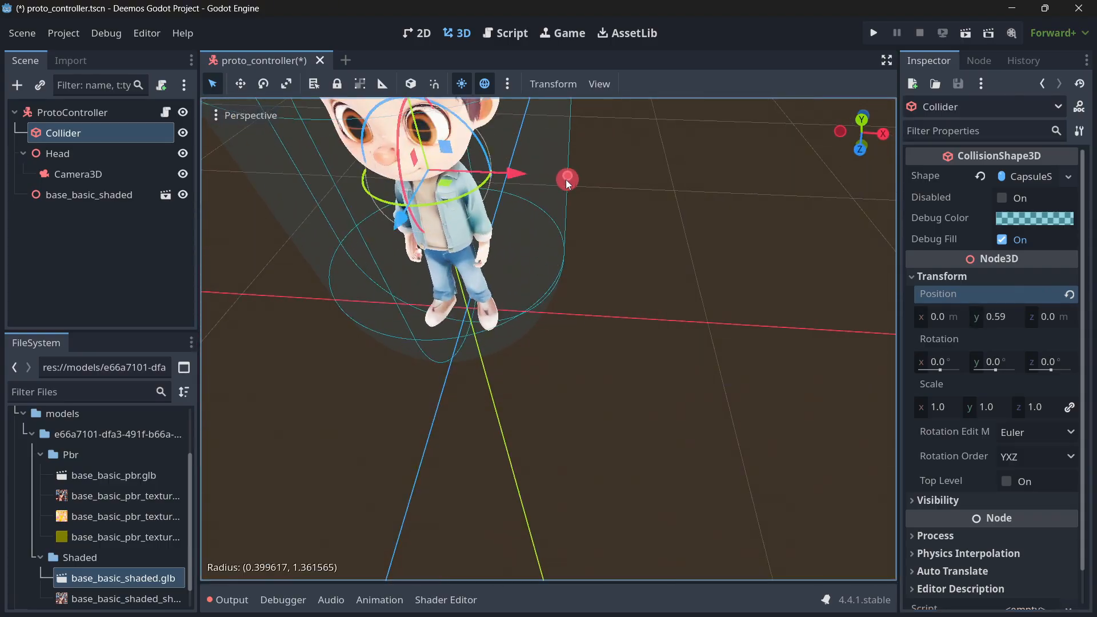
left_click_drag(566, 179, 505, 173)
right_click_drag(575, 286, 577, 287)
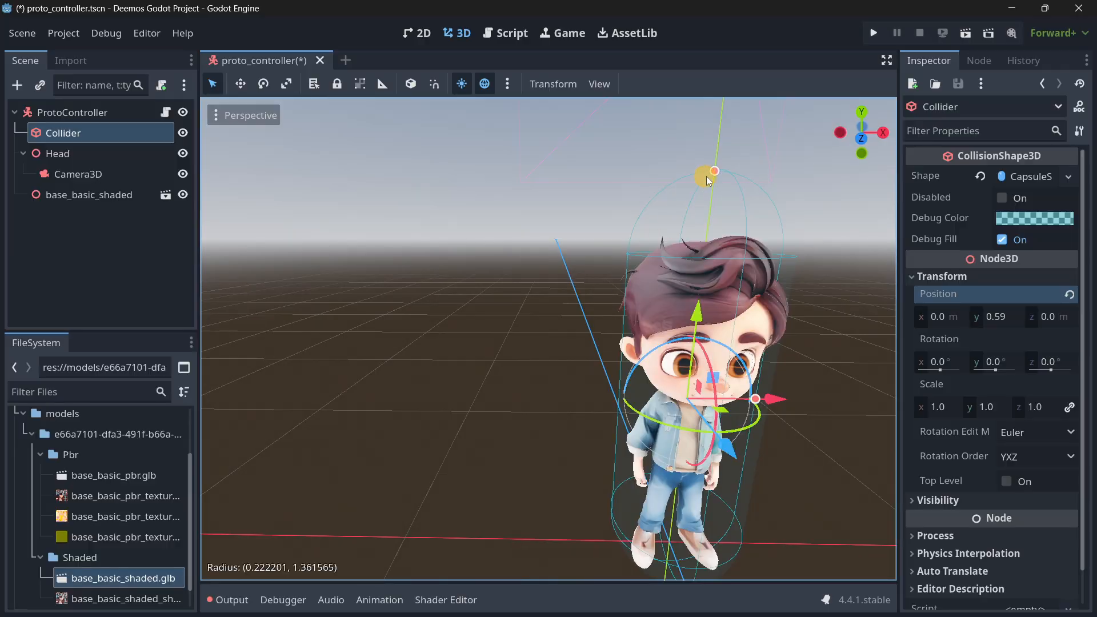
left_click_drag(706, 176, 701, 212)
right_click_drag(547, 375, 546, 314)
key("s")
Save the proto_controller scene and check the fitted character in the viewport.
left_click(105, 255)
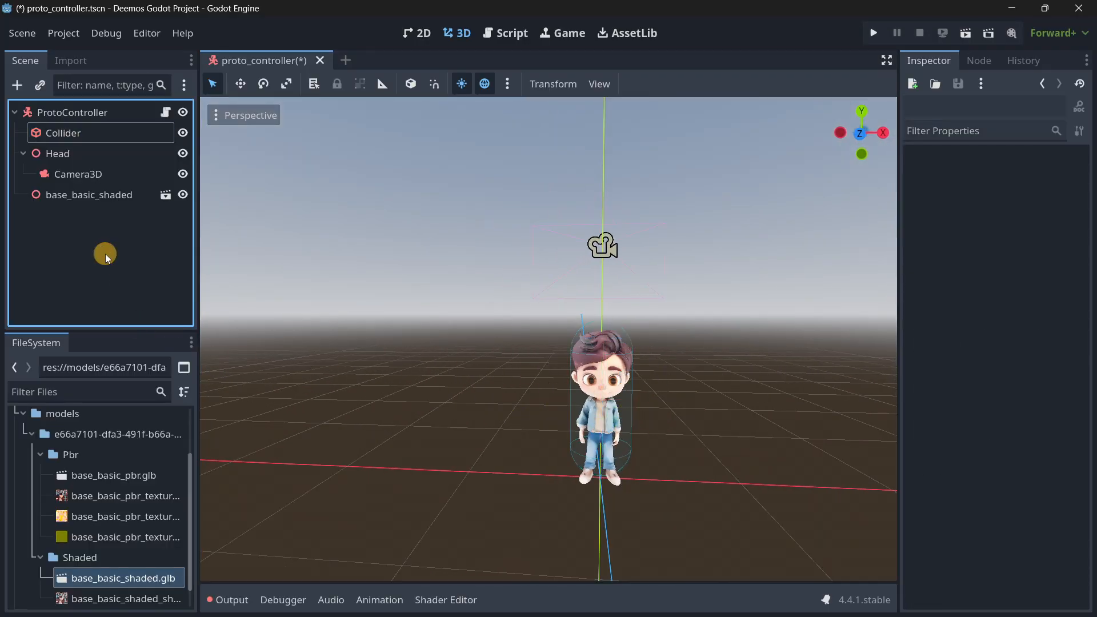
key("ctrl+s")
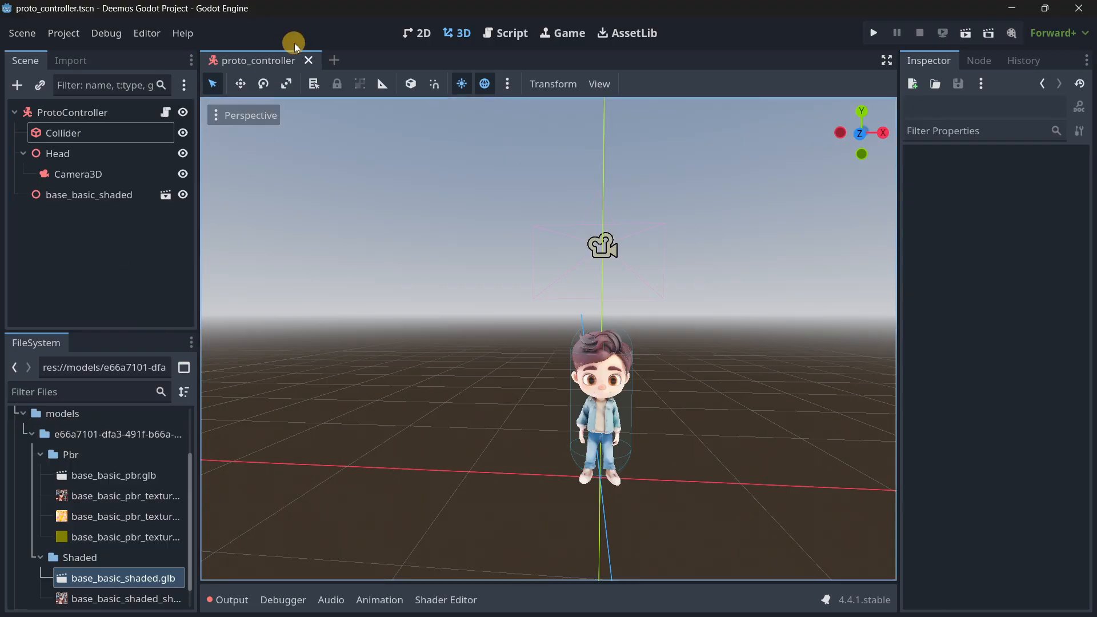
right_click_drag(501, 448, 558, 335)
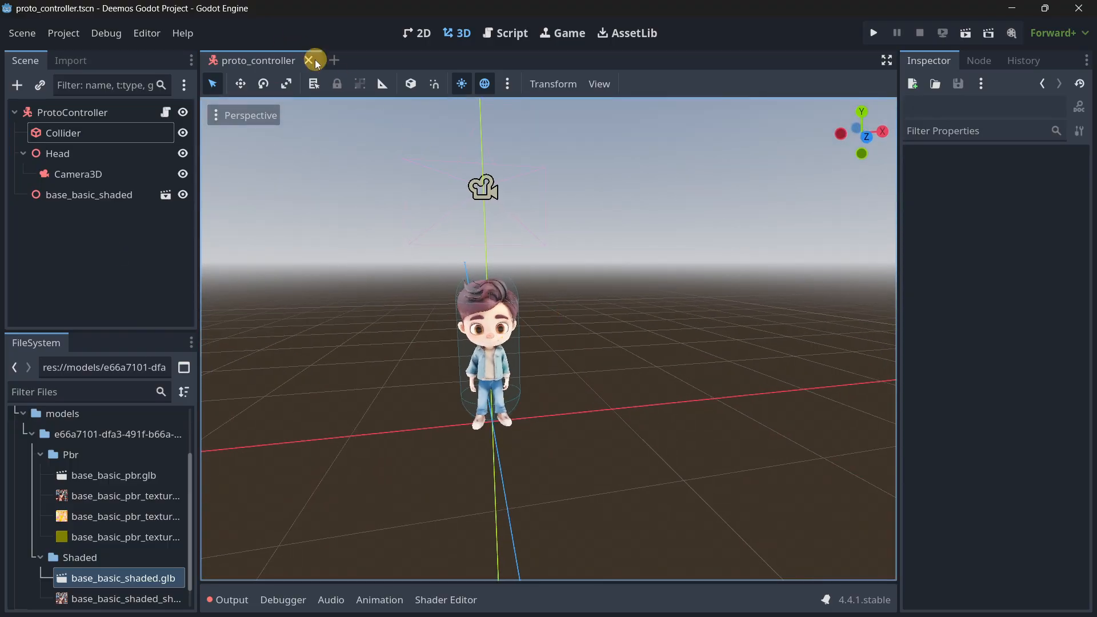
Create a new scene with a 3D root node and rename the root to Main.
left_click(334, 60)
left_click(138, 160)
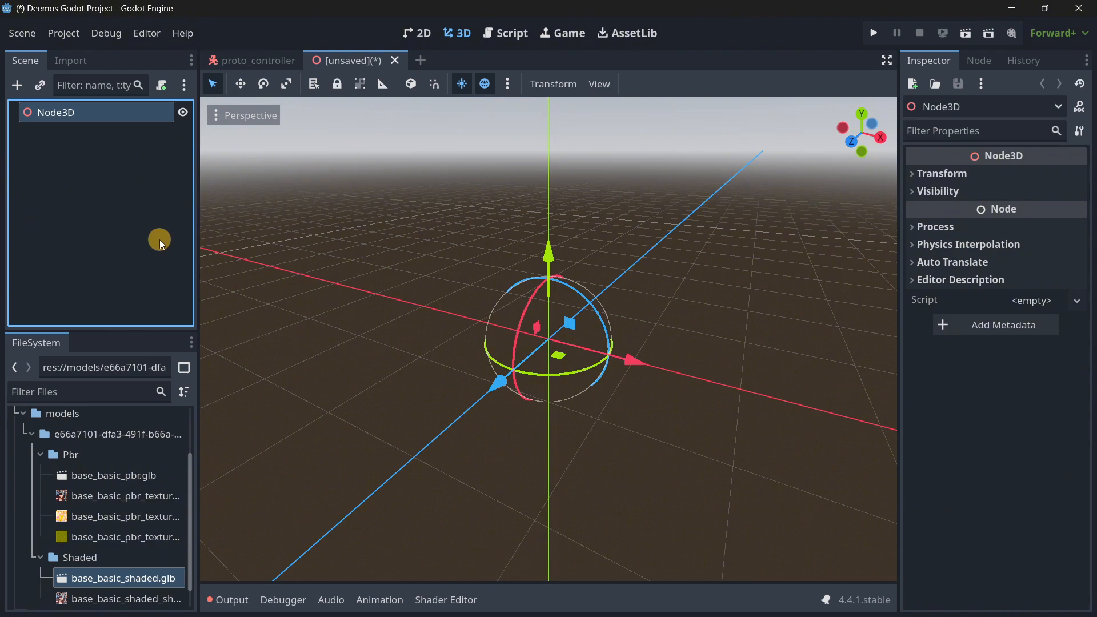
key("F2")
type("Main")
key("Return")
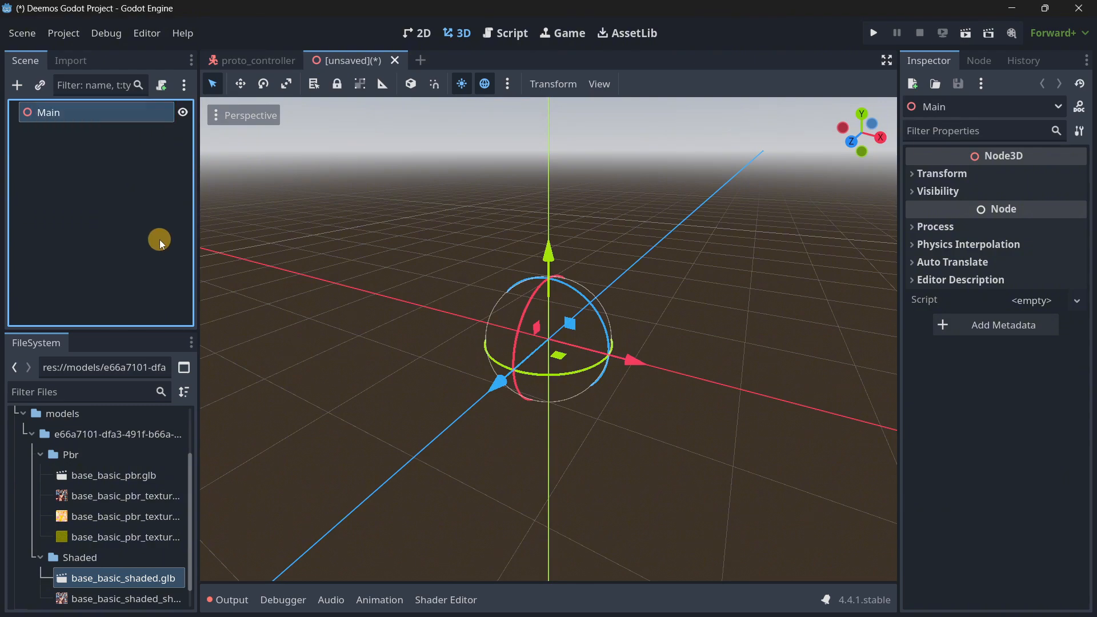
Add the preview sun and preview environment to the Main scene as real nodes.
left_click(505, 81)
left_click(455, 440)
left_click(507, 83)
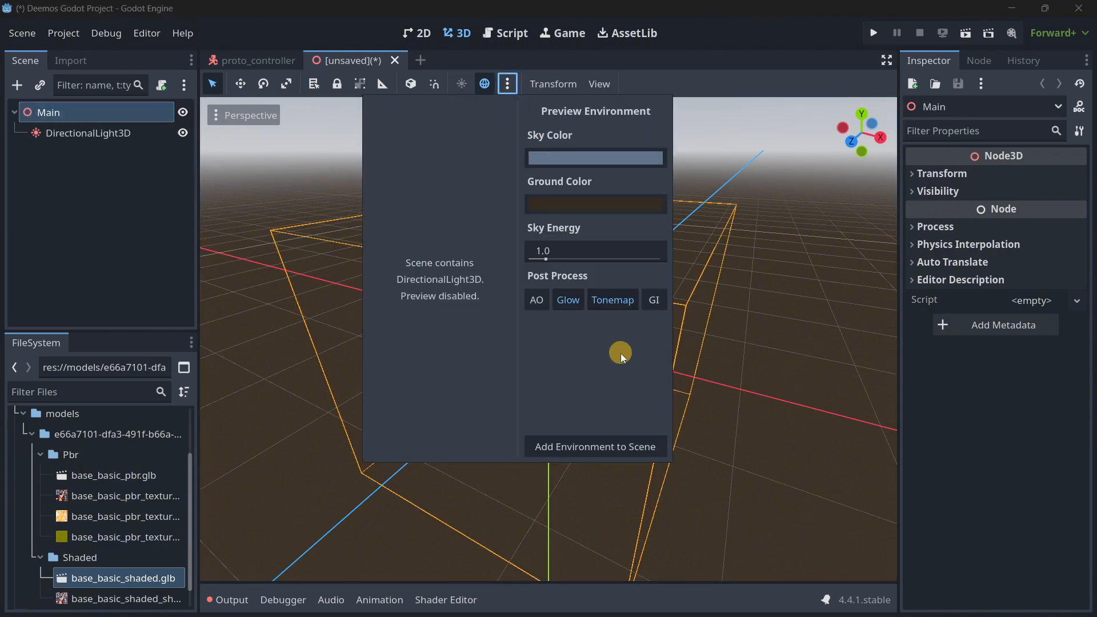
left_click(614, 446)
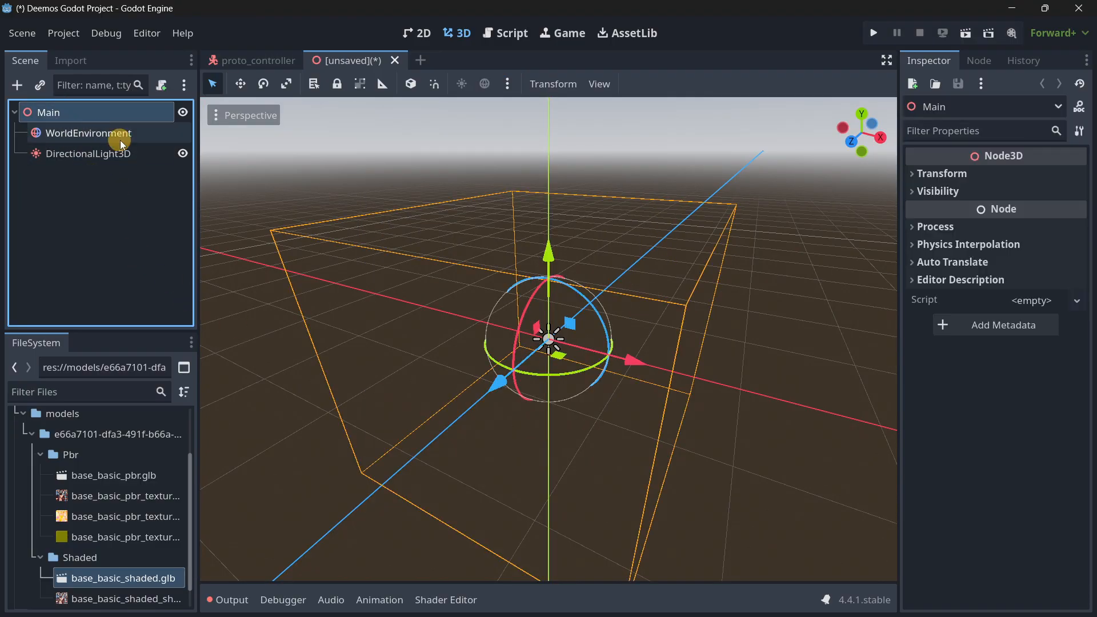
Add a StaticBody3D node under Main and give it a MeshInstance3D child.
key("ctrl+a")
type("static")
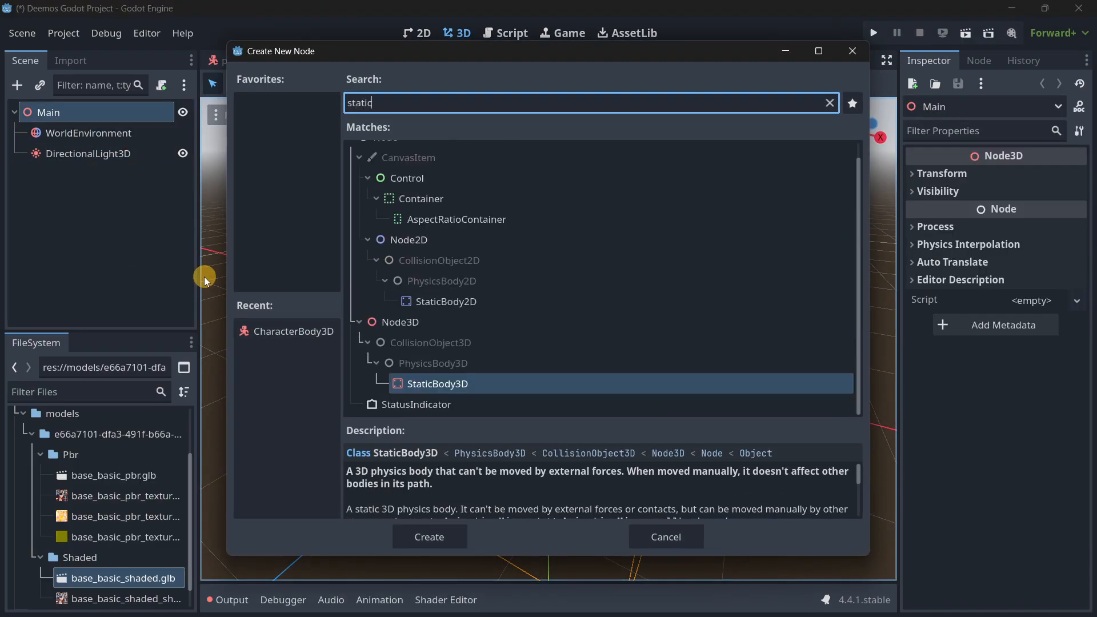
key("Return")
key("ctrl+a")
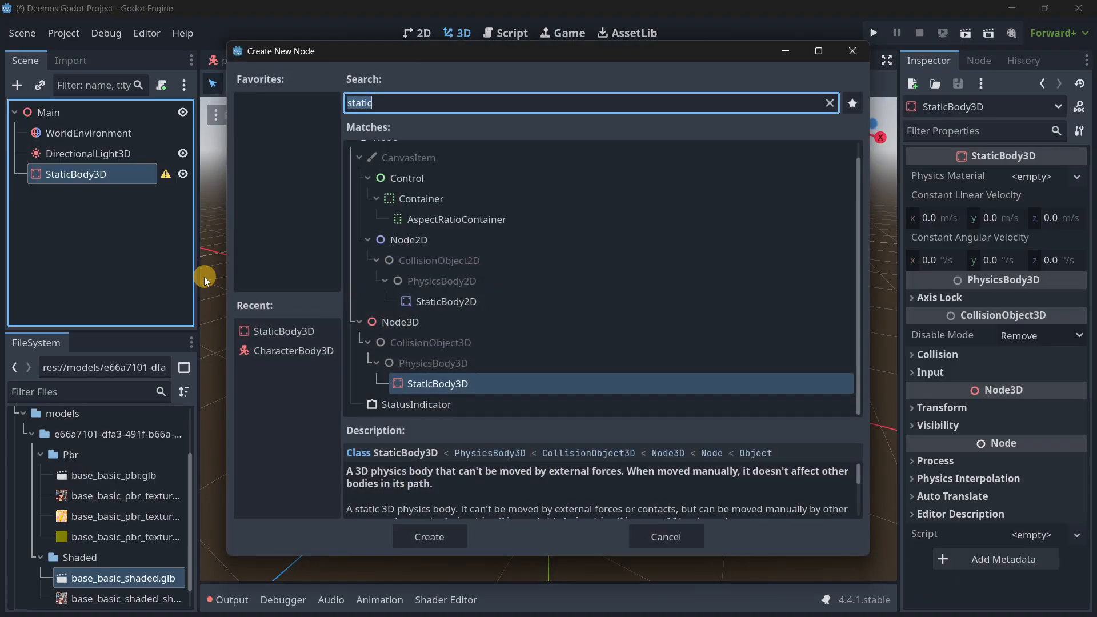
type("mesh")
key("Return")
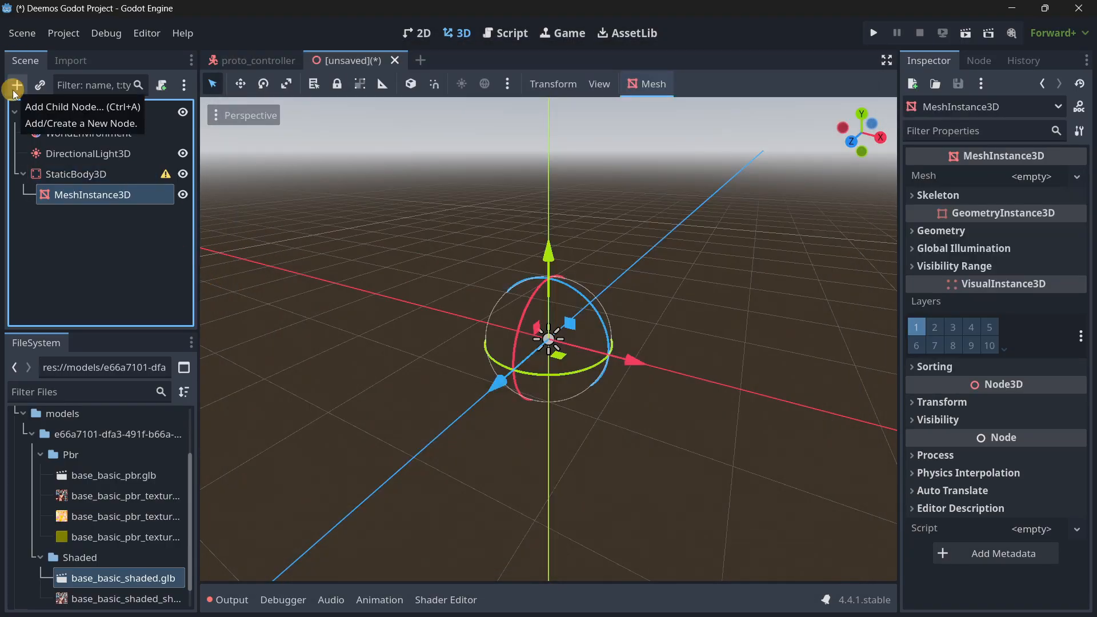
Assign a new PlaneMesh to the MeshInstance3D as the floor.
left_click(1006, 178)
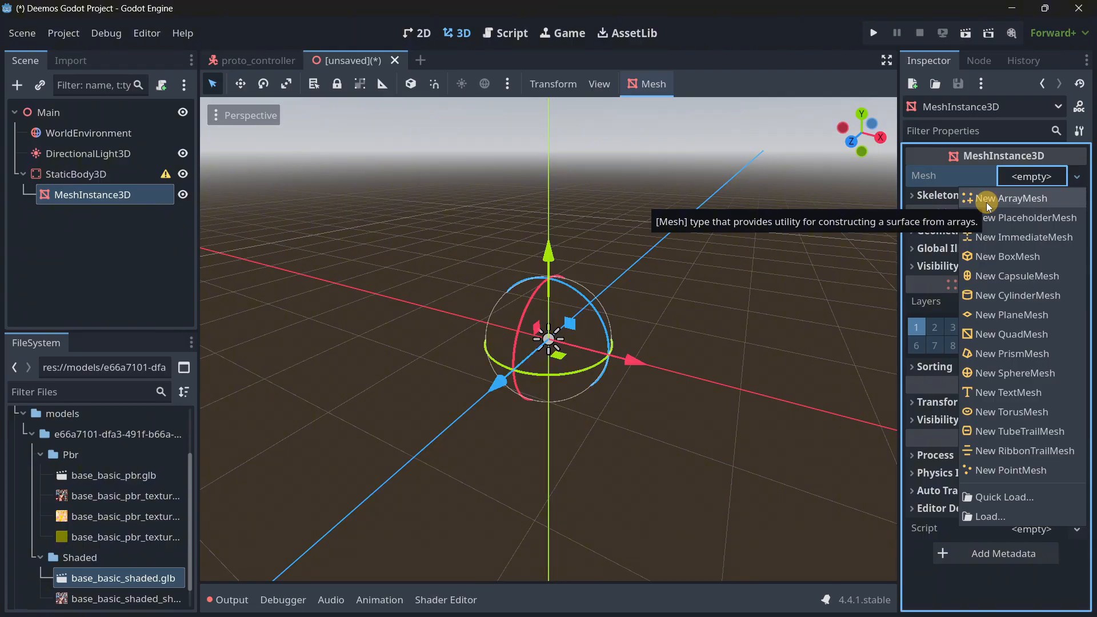
left_click(969, 314)
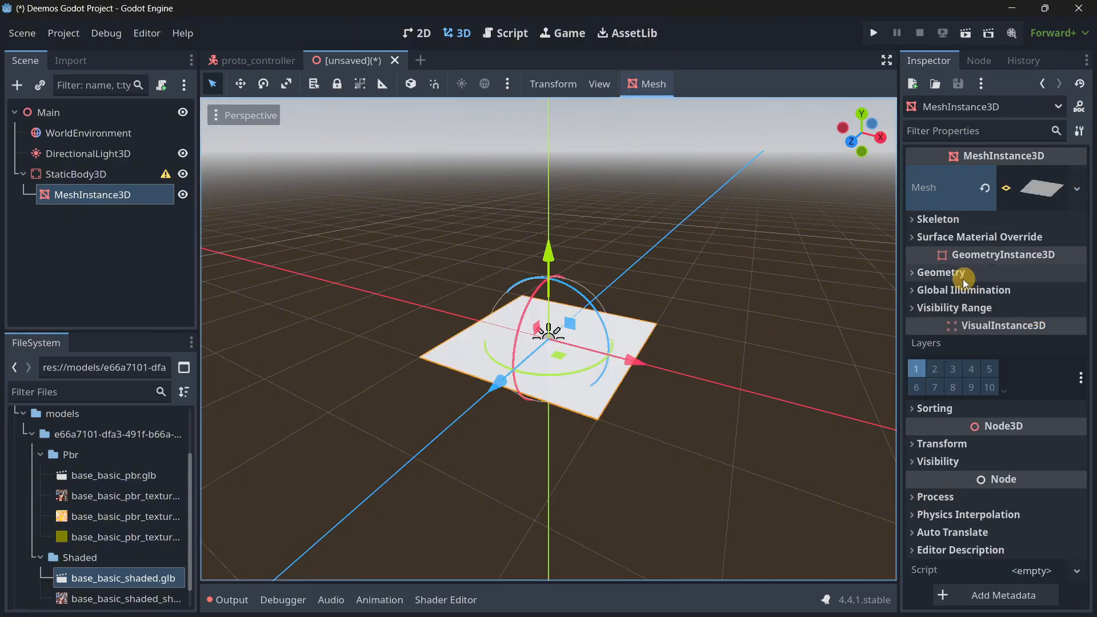
left_click(949, 442)
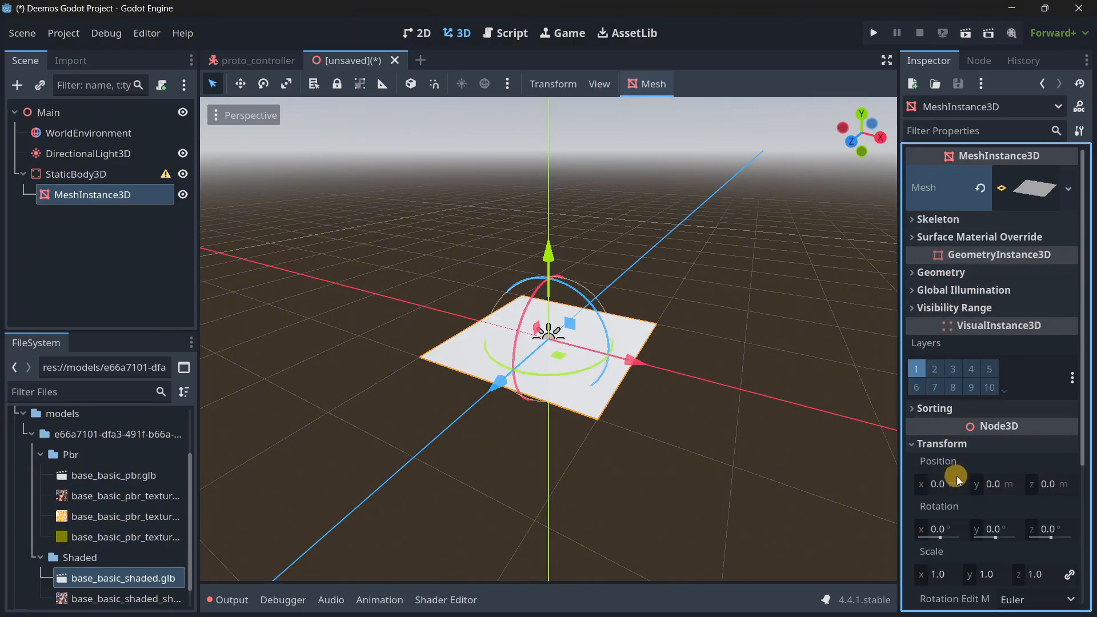
left_click(943, 573)
key("w")
right_click_drag(588, 394, 549, 317)
key("a")
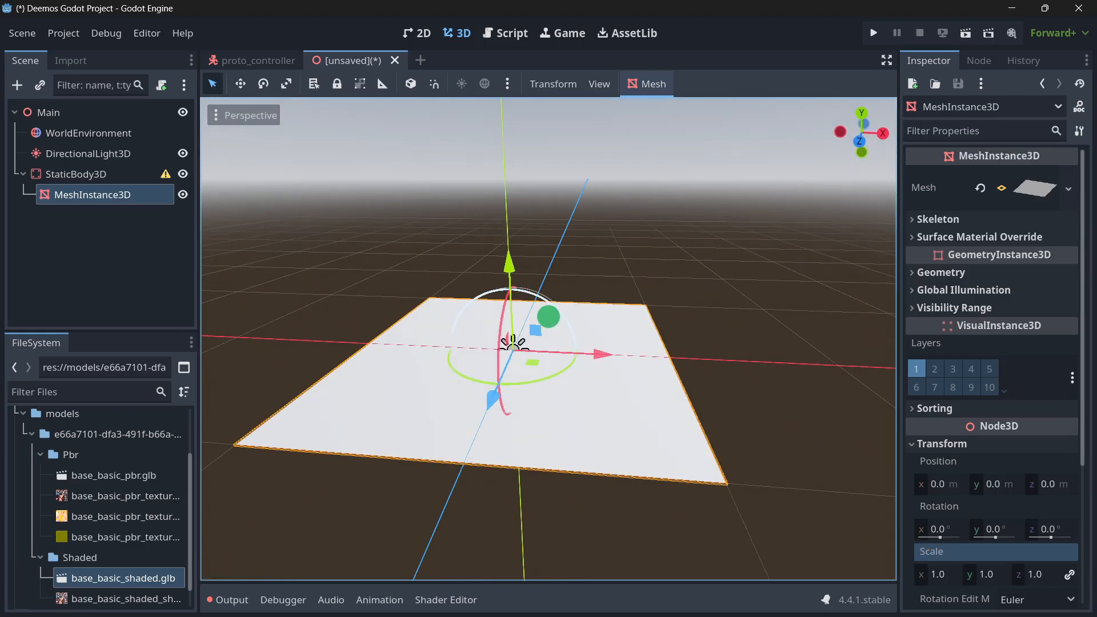
Add a CollisionShape3D under the StaticBody3D and assign it a new BoxShape3D.
left_click(165, 257)
left_click(95, 169)
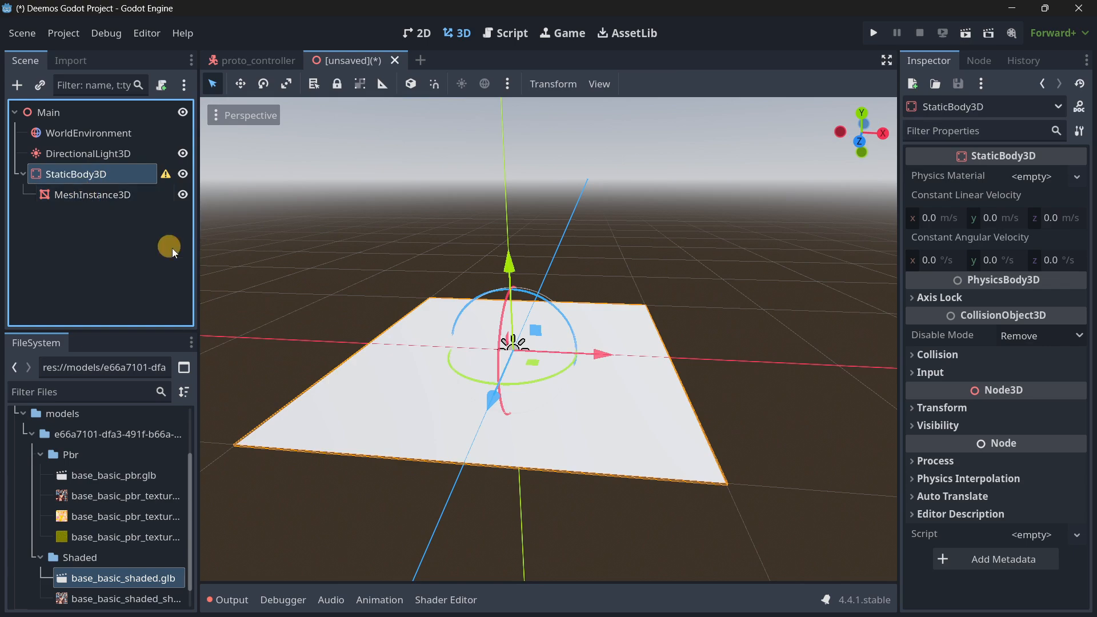
key("ctrl+a")
type("coll")
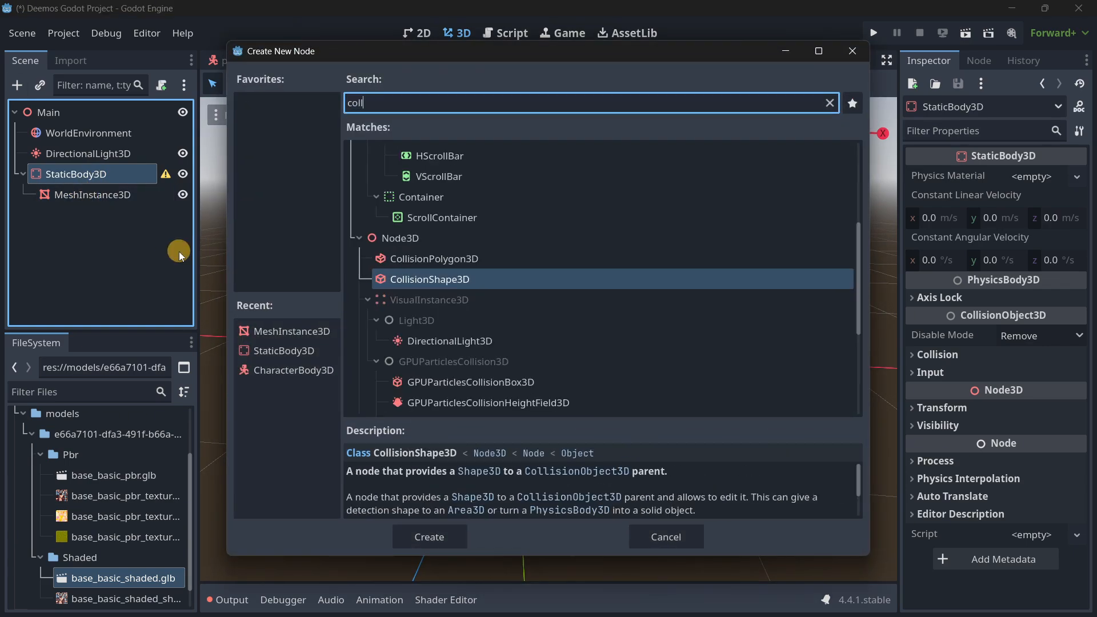
key("Return")
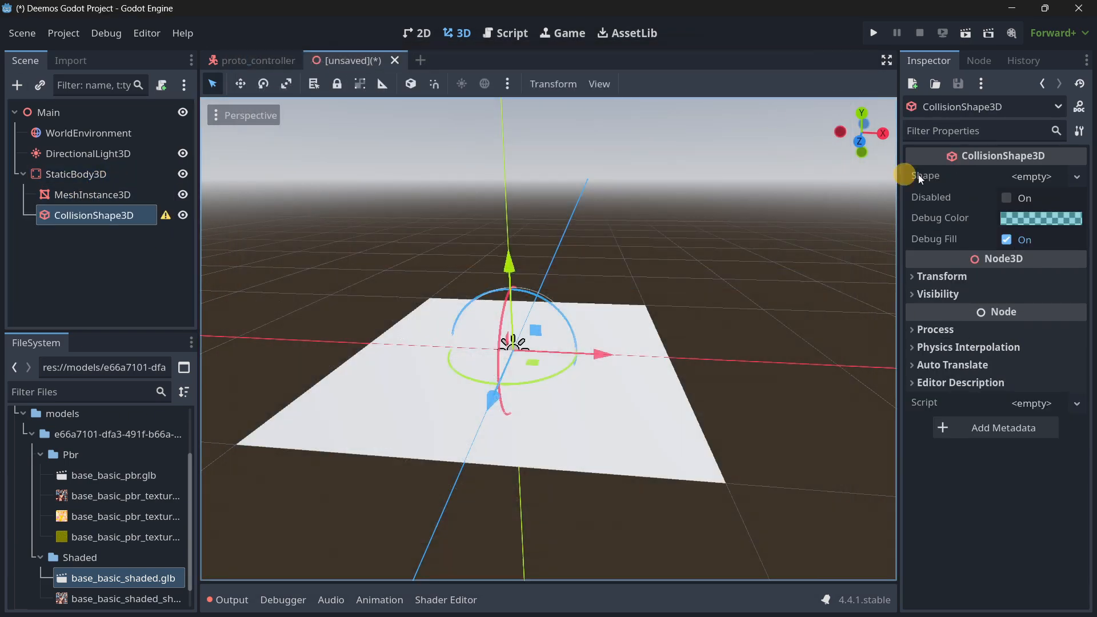
left_click(1049, 178)
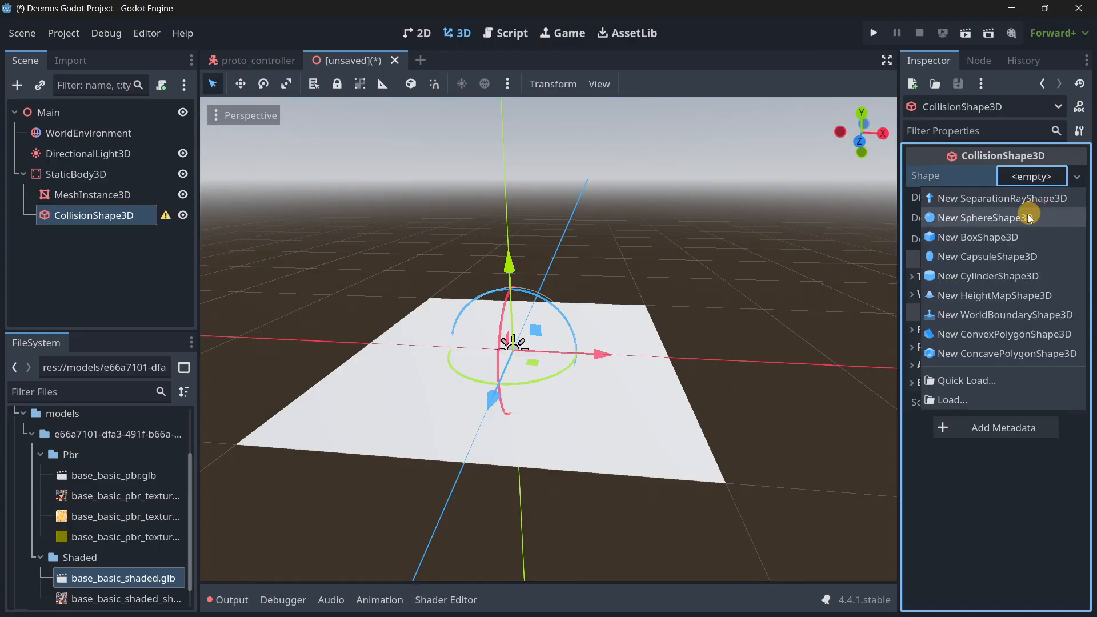
left_click(1006, 237)
Delete the box-shaped CollisionShape3D from the StaticBody3D.
left_click(79, 266)
left_click(74, 209)
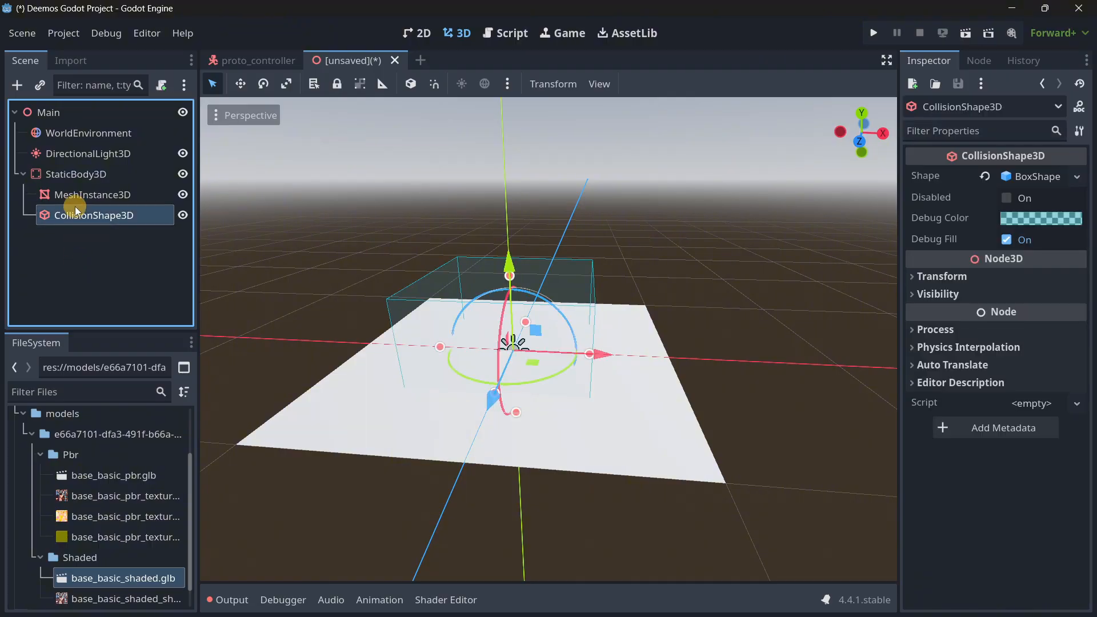
key("Delete")
key("Return")
Generate a Trimesh collision shape from the plane MeshInstance3D, placed as its sibling.
left_click(57, 194)
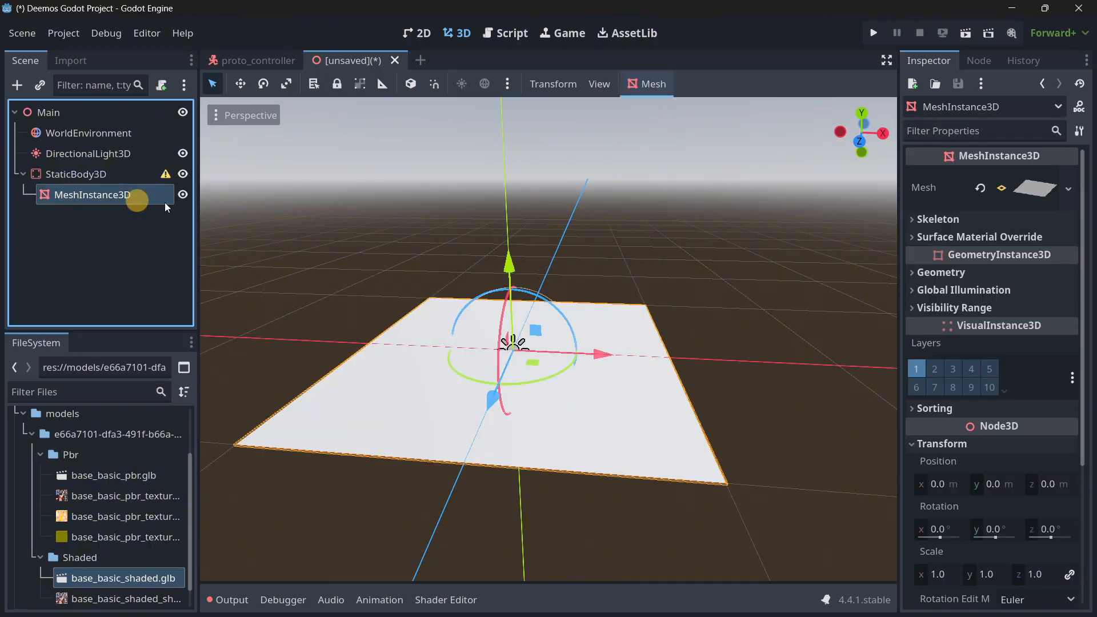
left_click(647, 82)
left_click(670, 107)
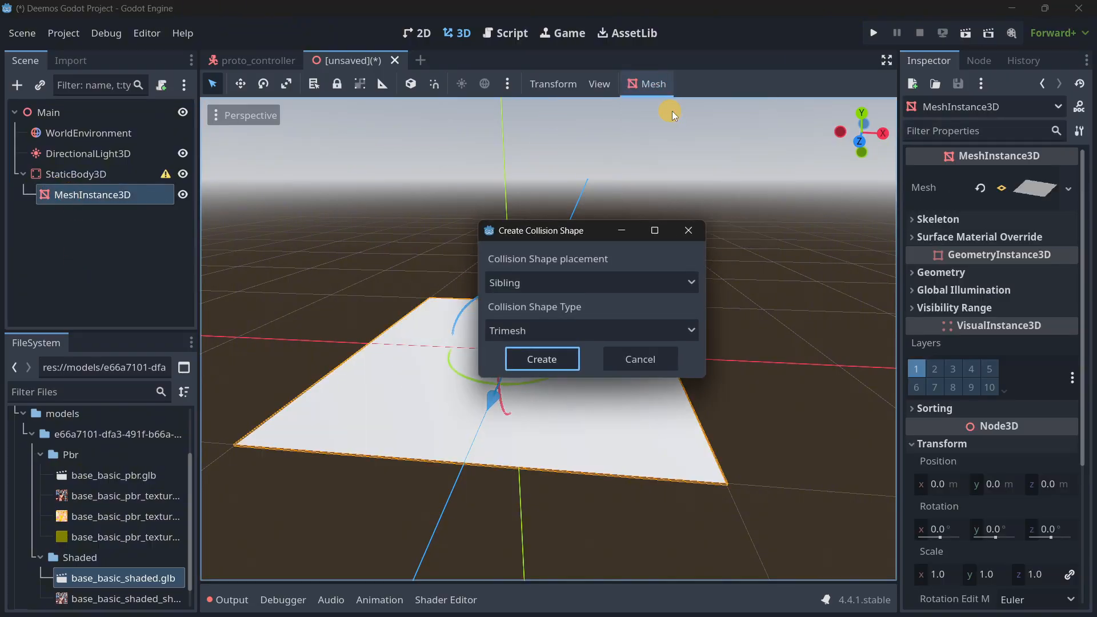
left_click(542, 360)
right_click_drag(553, 321, 547, 316)
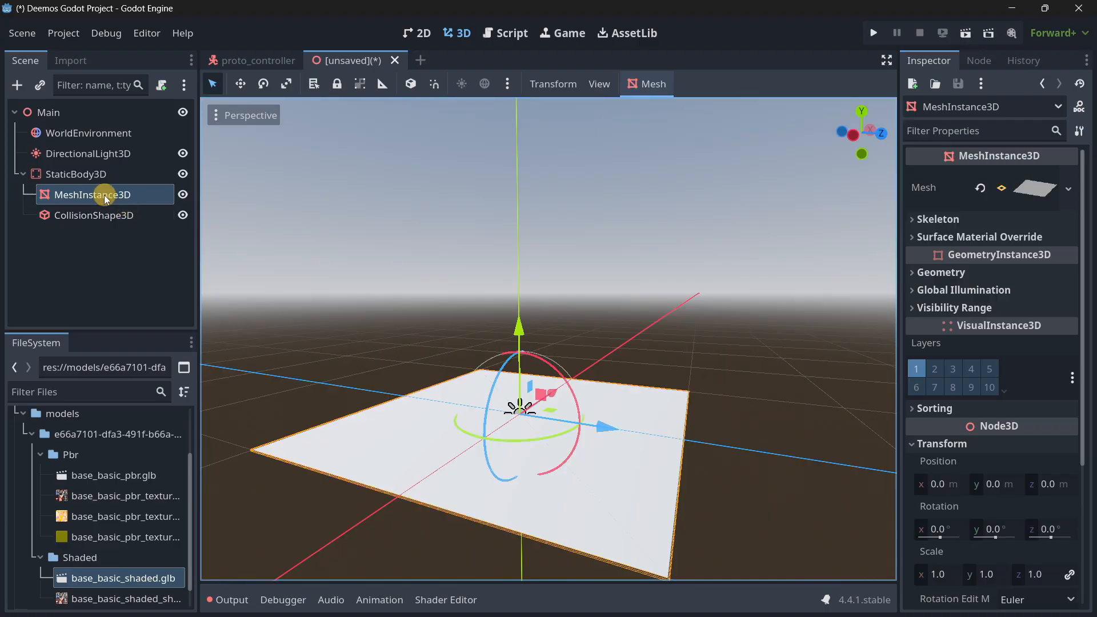
left_click(108, 173)
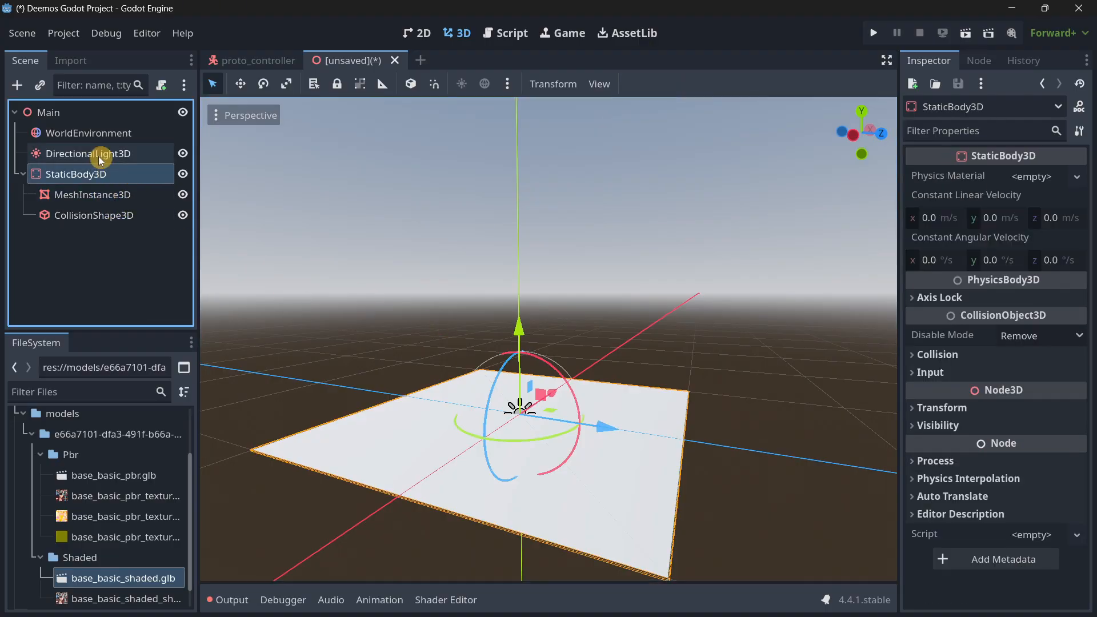
left_click(70, 111)
Start saving the proto_controller scene under a new path and create a scenes folder in res:// for it.
left_click(229, 59)
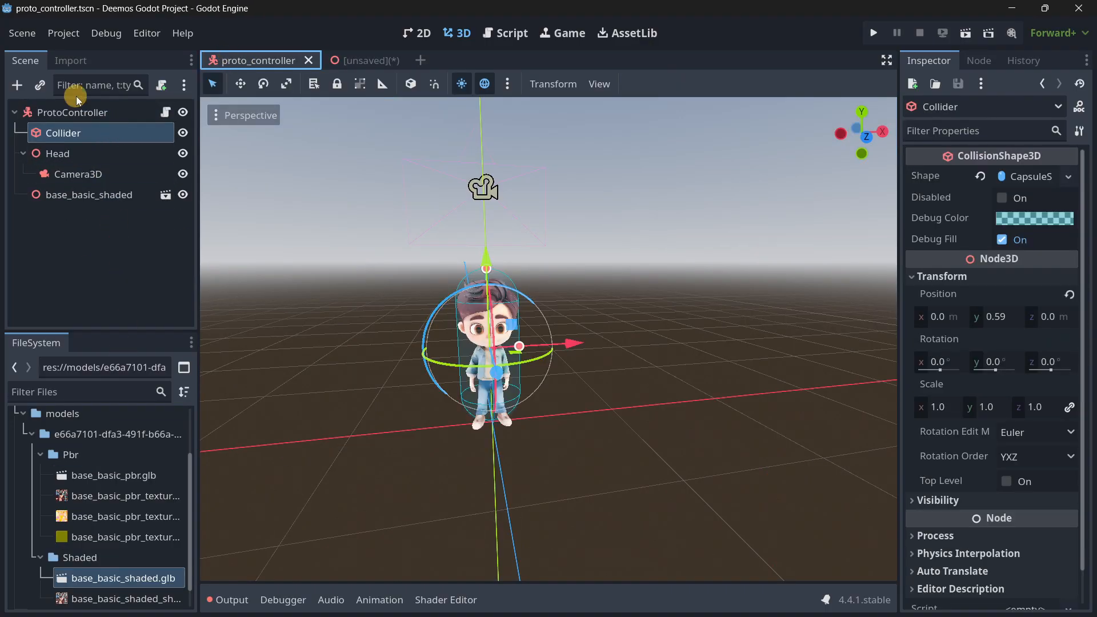
left_click(86, 112)
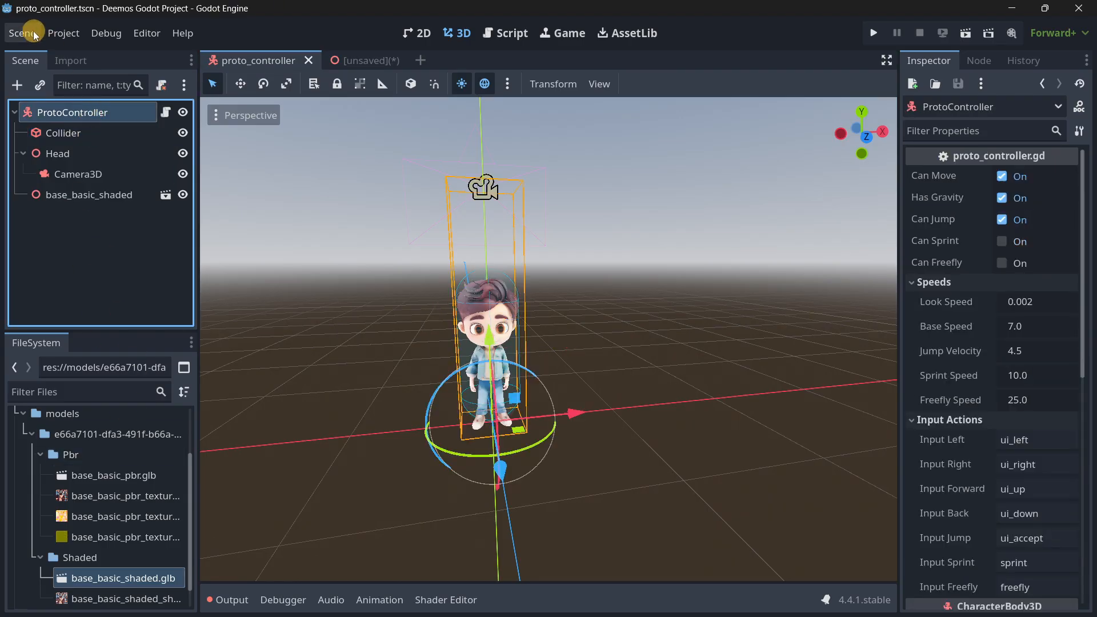
left_click(24, 34)
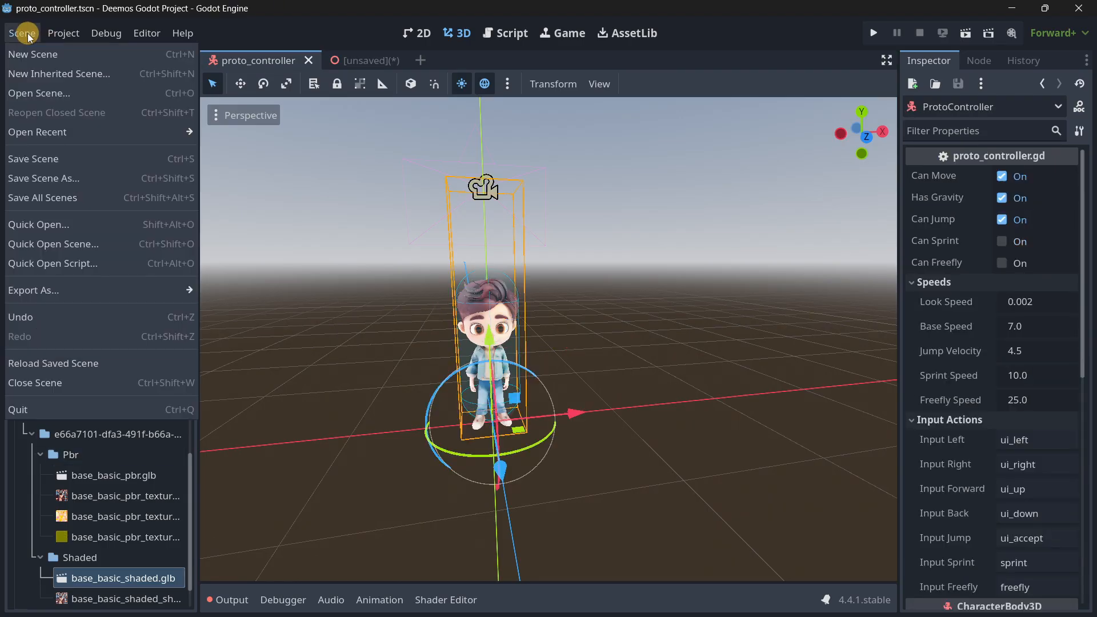
left_click(80, 178)
left_click(223, 79)
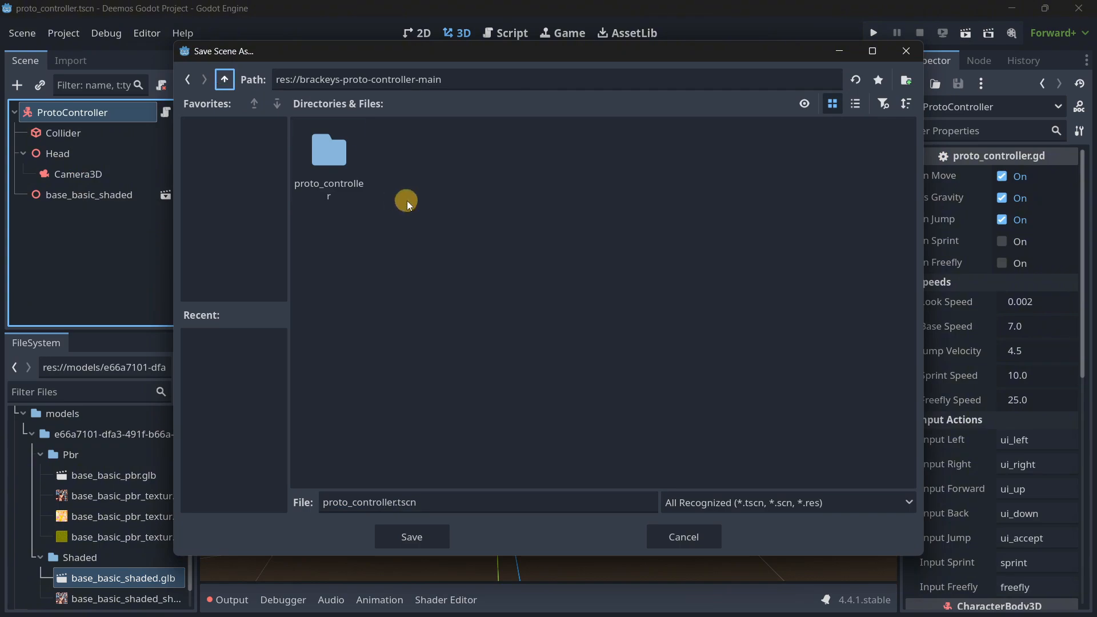
left_click(224, 79)
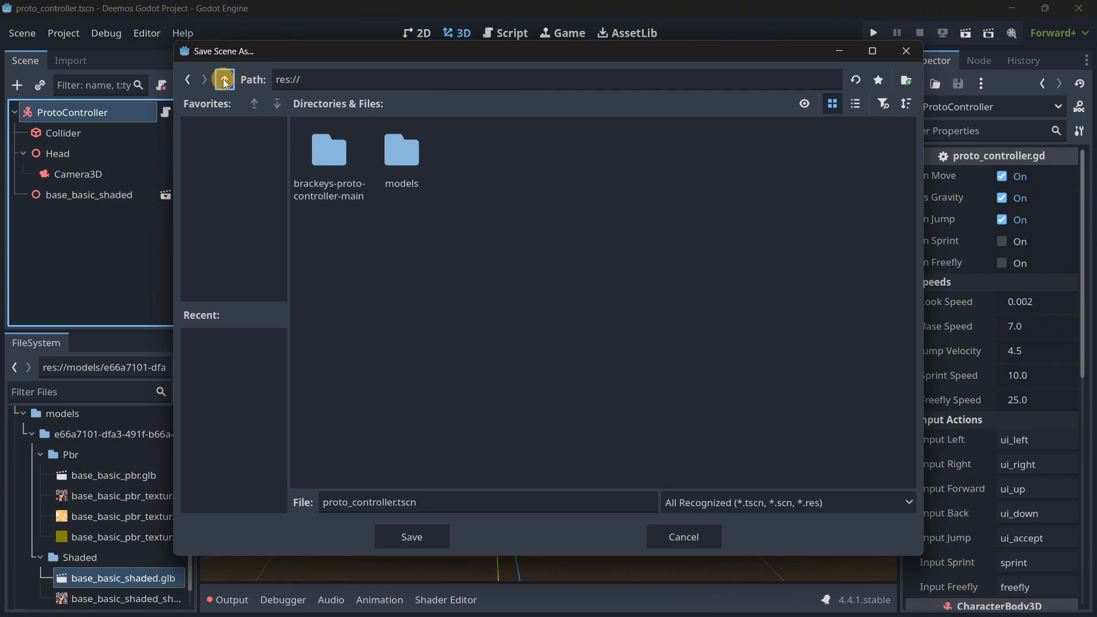
left_click(326, 79)
left_click(906, 80)
type("scenes")
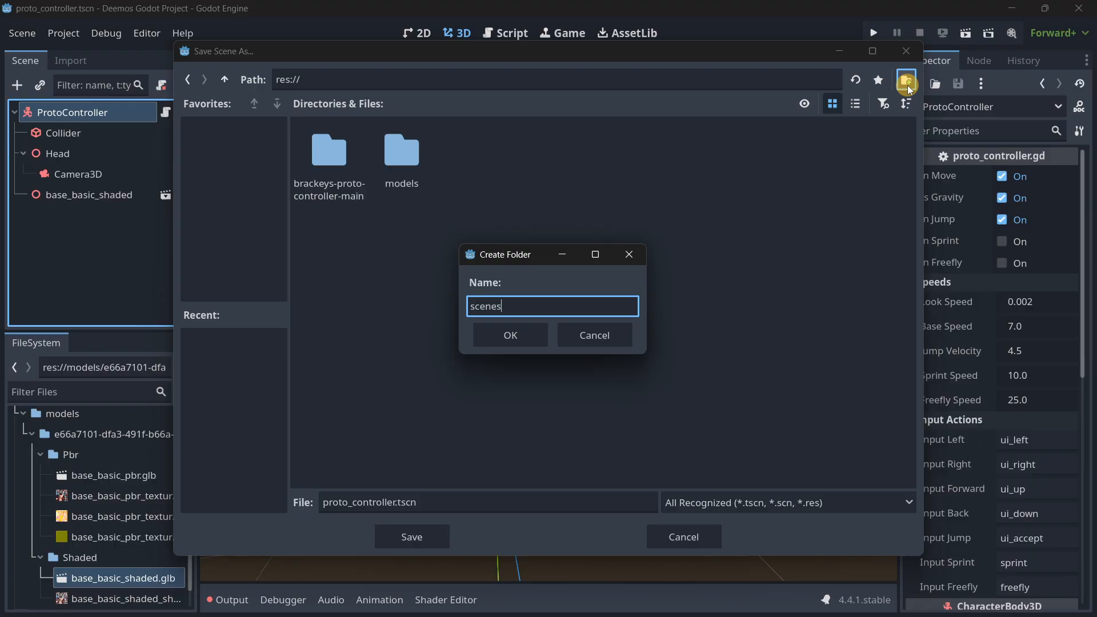
key("Return")
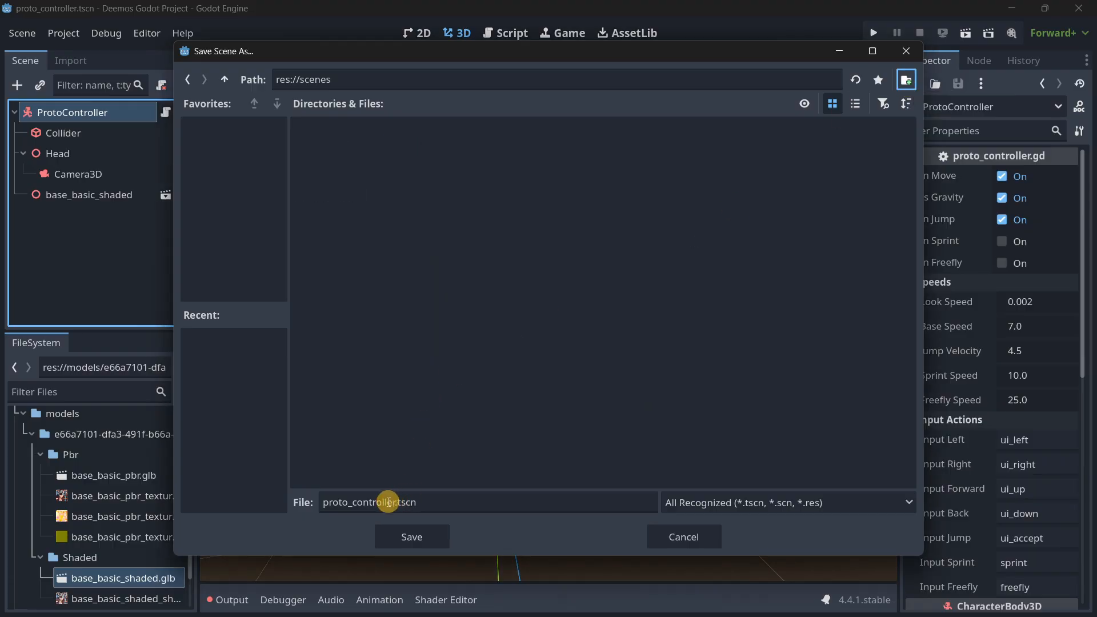
Save the character scene as player.tscn in the scenes folder and rename its root node to Player.
left_click(320, 503)
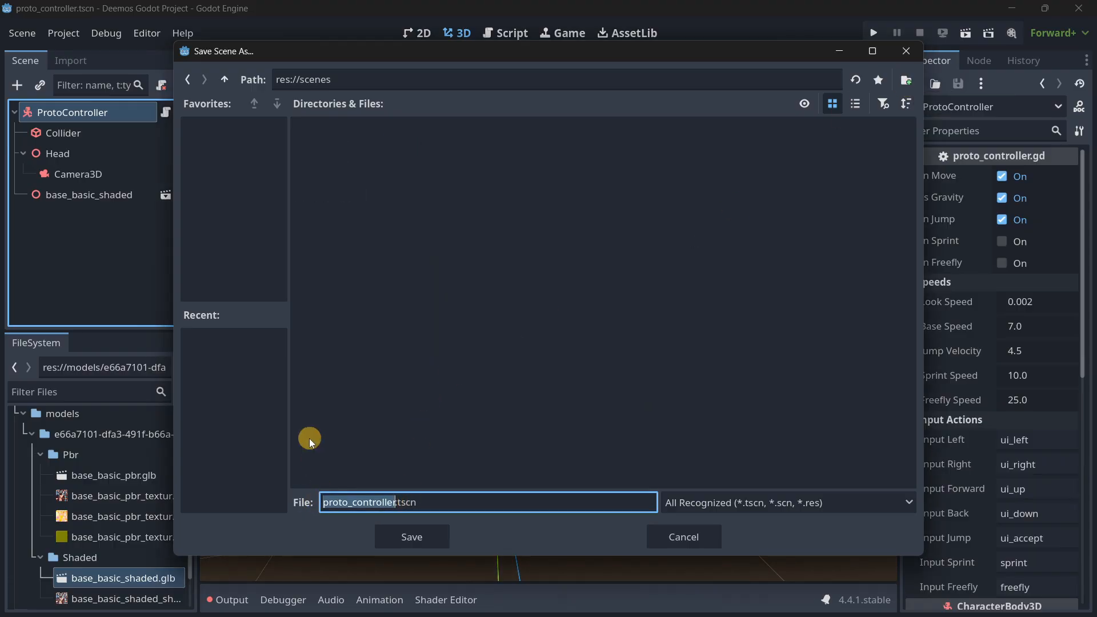
type("player")
key("Return")
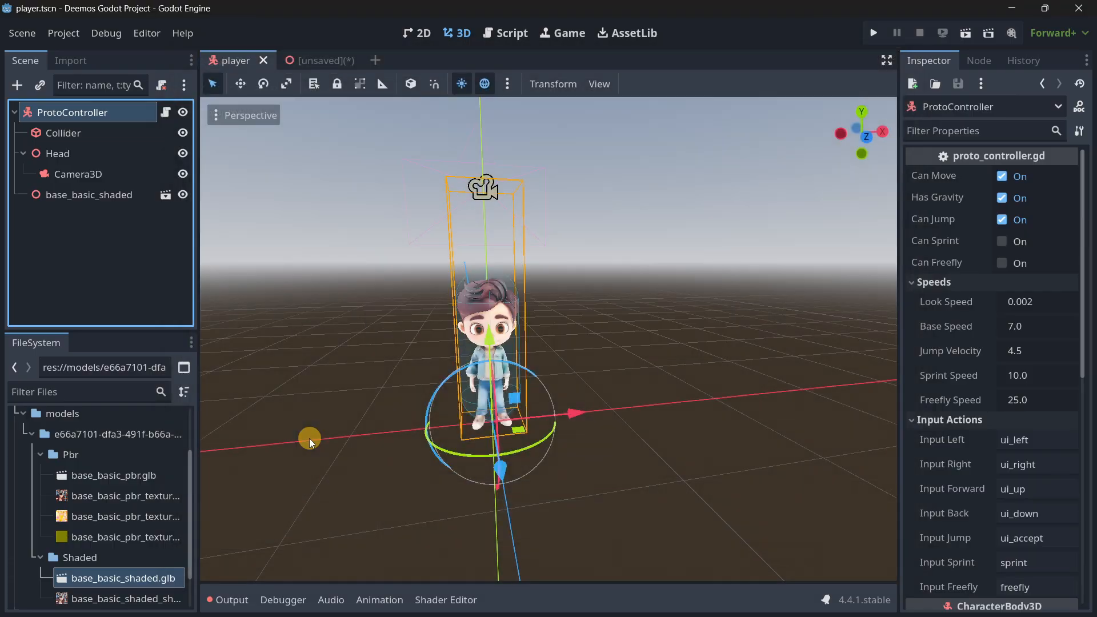
double_click(69, 111)
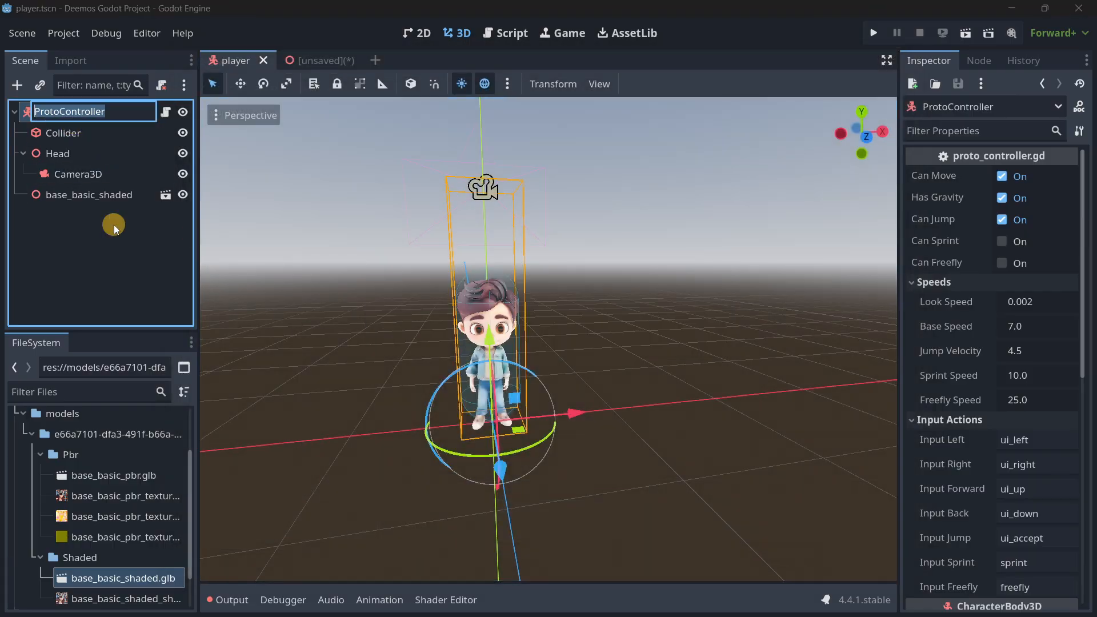
type("Player")
key("Return")
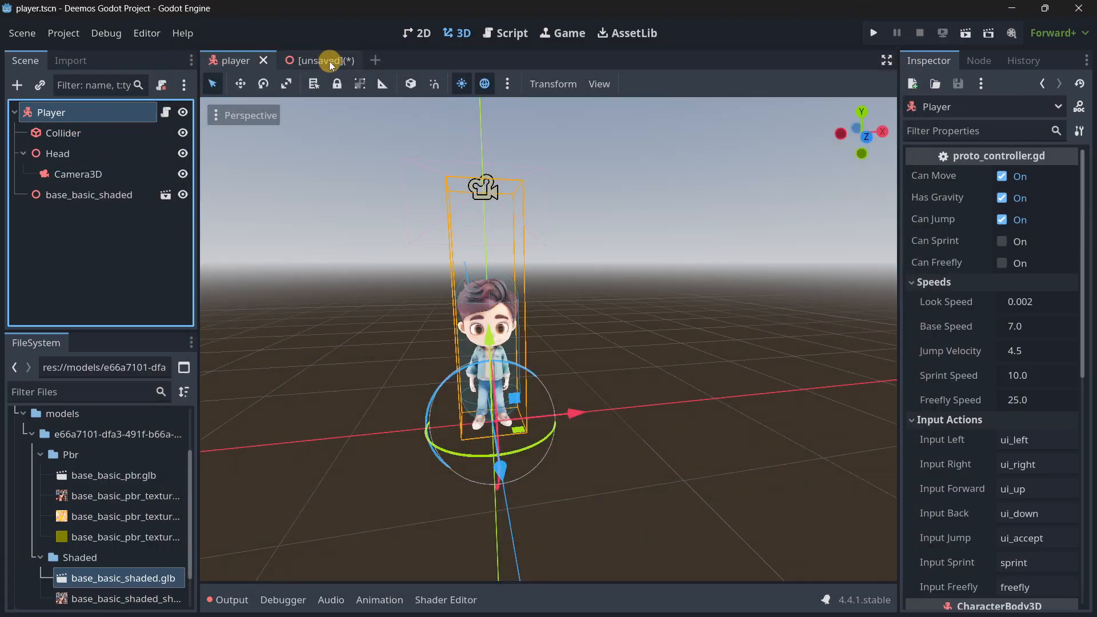
Switch to the unsaved Main scene and save it as main.tscn.
left_click(330, 60)
key("ctrl+s")
left_click(407, 536)
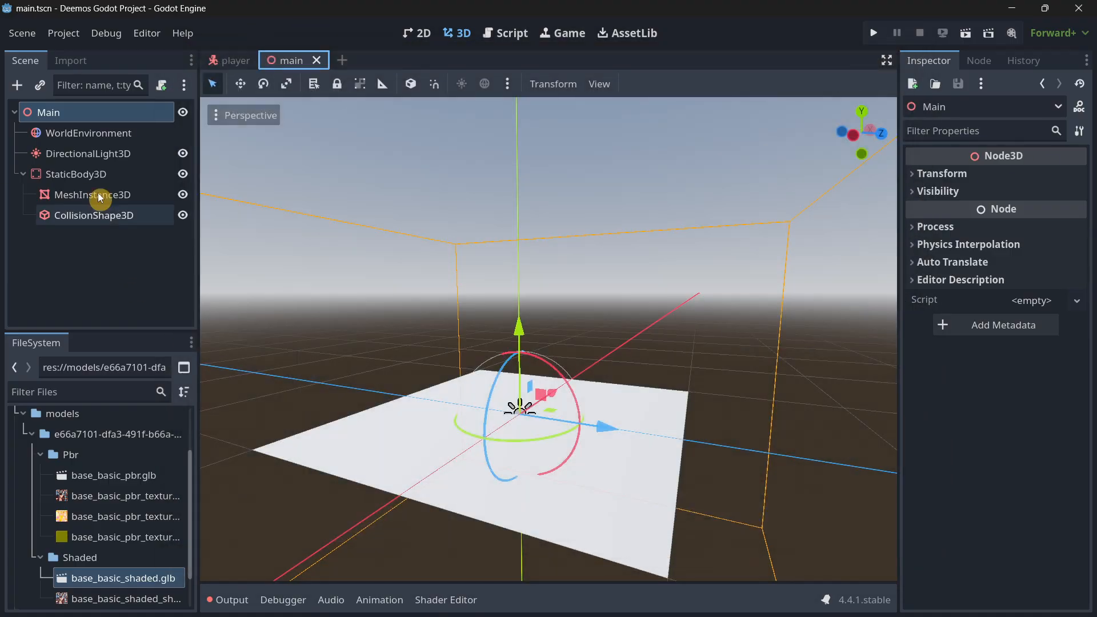
Instantiate player.tscn as a child of the Main node.
left_click(39, 85)
type("player")
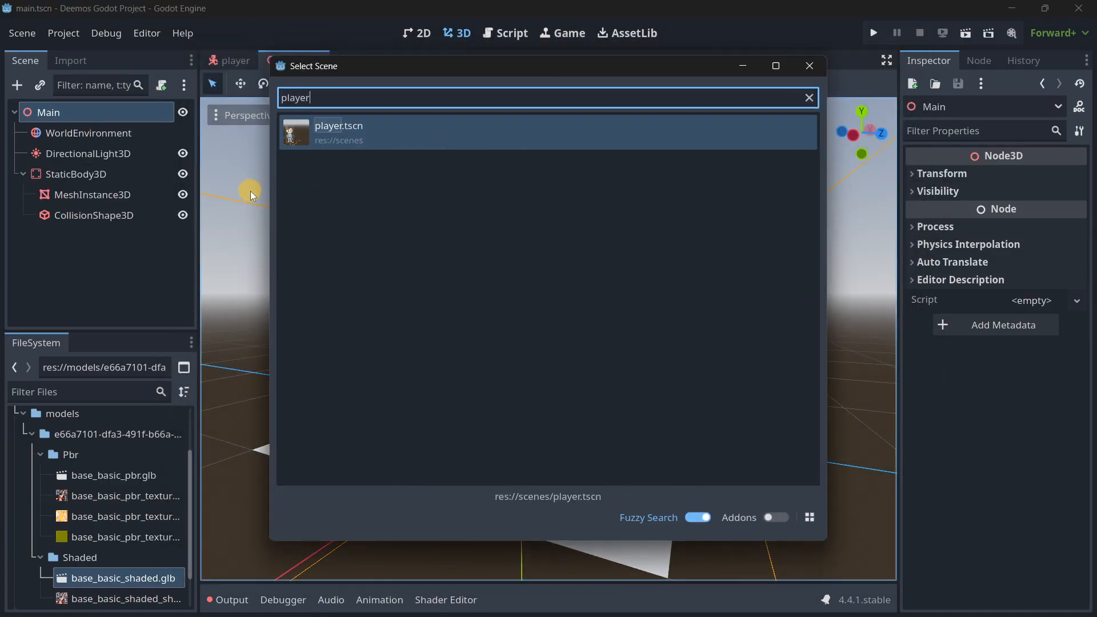
key("Return")
scroll(548, 316, "up", 3)
key("s")
right_click_drag(549, 316, 548, 317)
Scale the plane MeshInstance3D uniformly to 5 on all axes to enlarge the floor.
left_click(89, 195)
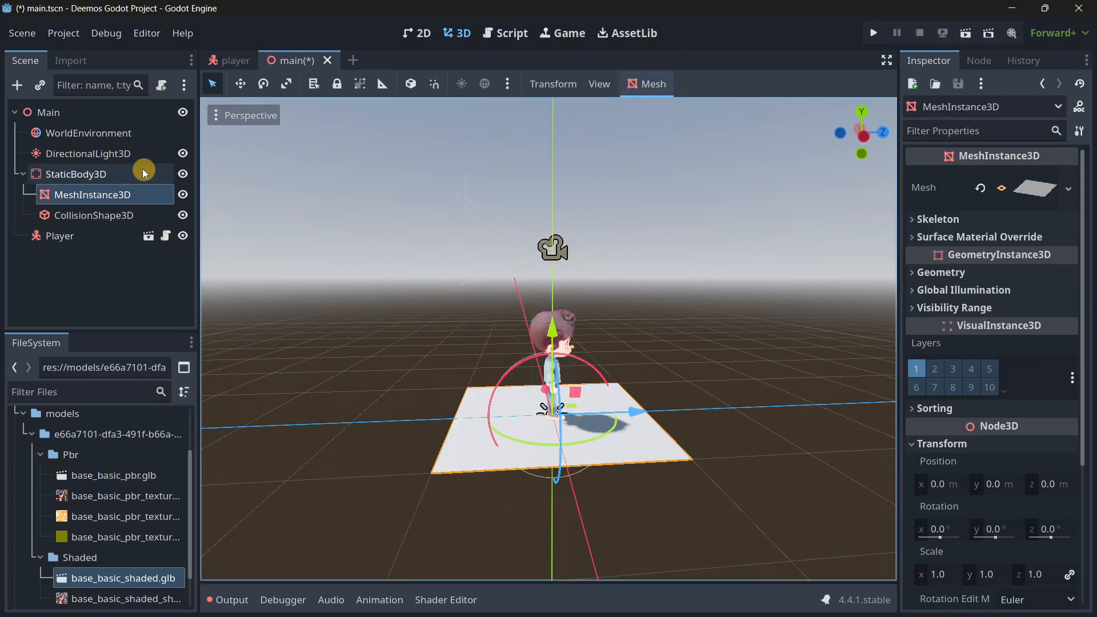
scroll(905, 400, "down", 4)
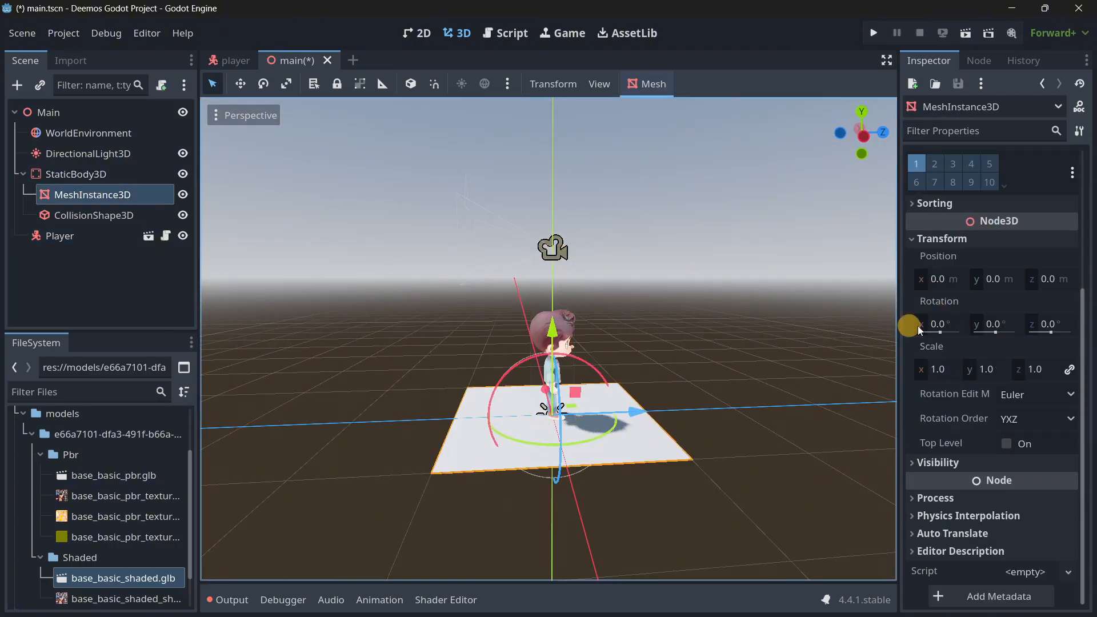
scroll(934, 493, "up", 5)
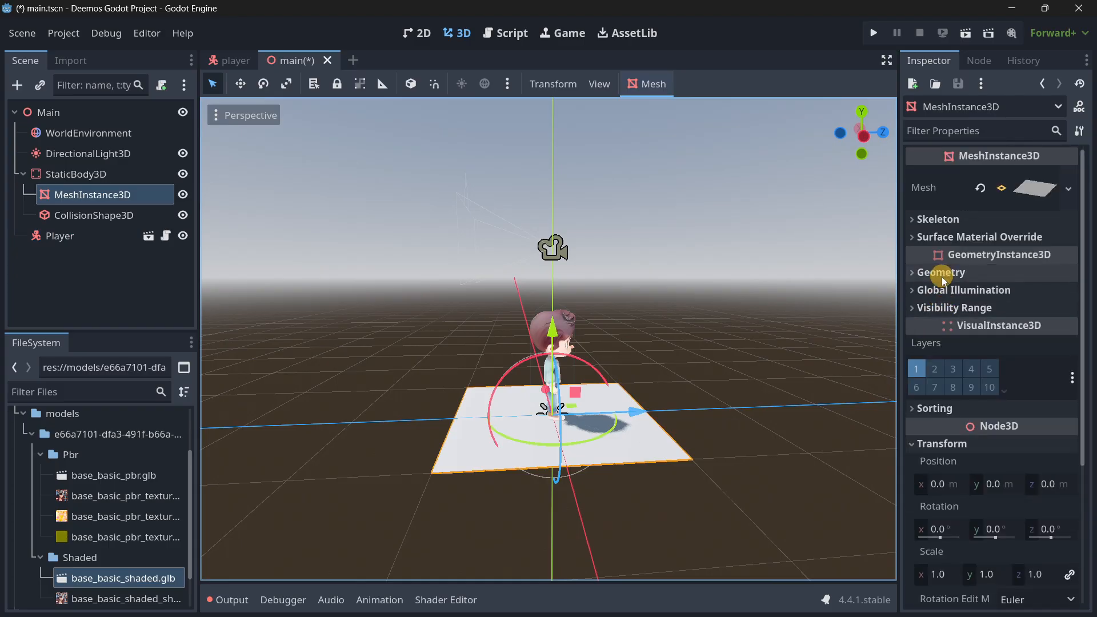
left_click(124, 262)
left_click(92, 198)
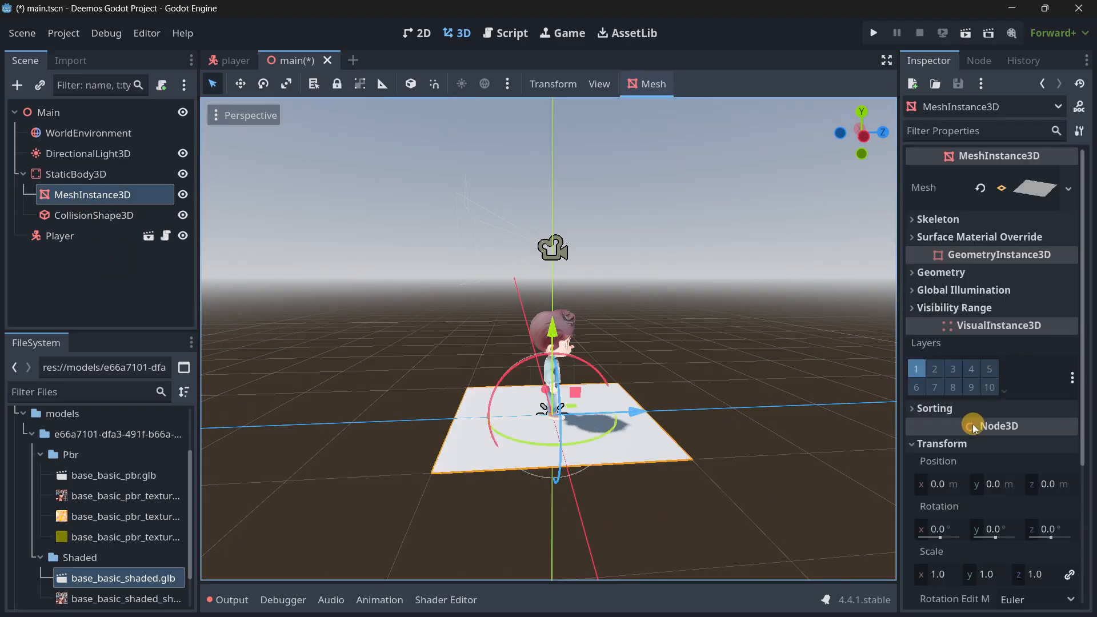
scroll(969, 427, "down", 1)
left_click(938, 517)
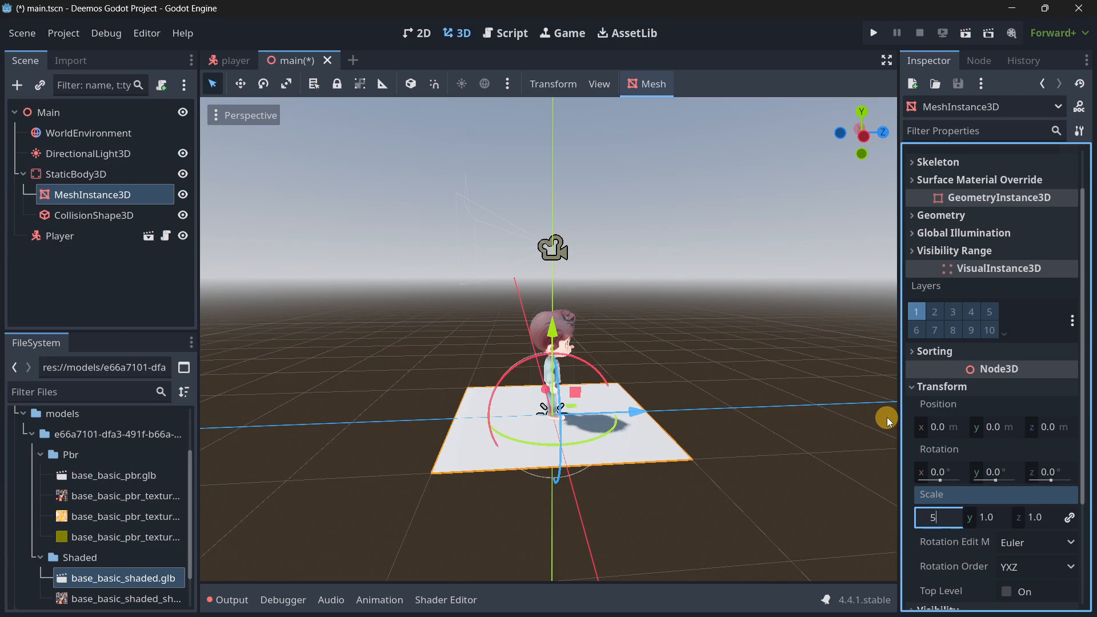
type("5")
key("Return")
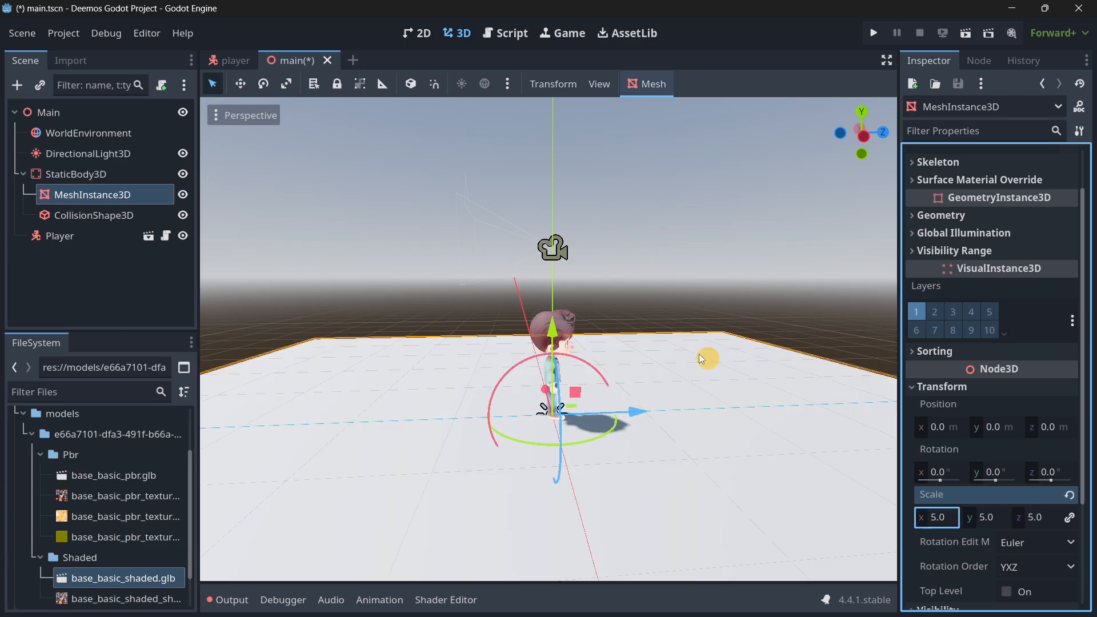
Replace the floor CollisionShape3D's concave polygon shape with a new BoxShape3D.
middle_click_drag(708, 358, 652, 308)
scroll(548, 318, "down", 3)
left_click(94, 216)
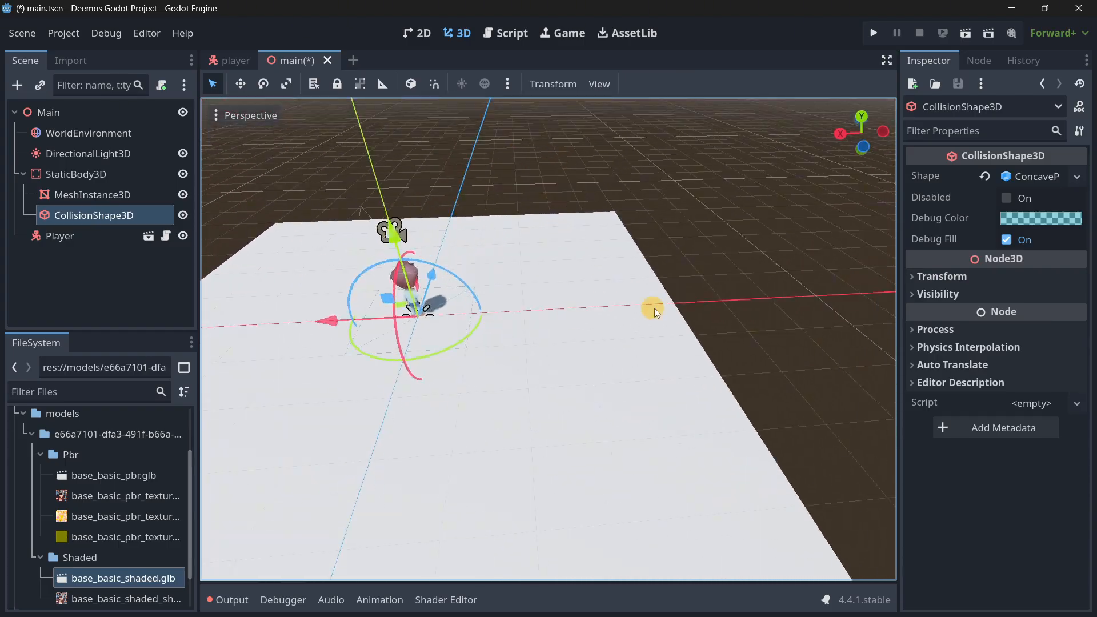
left_click(1033, 177)
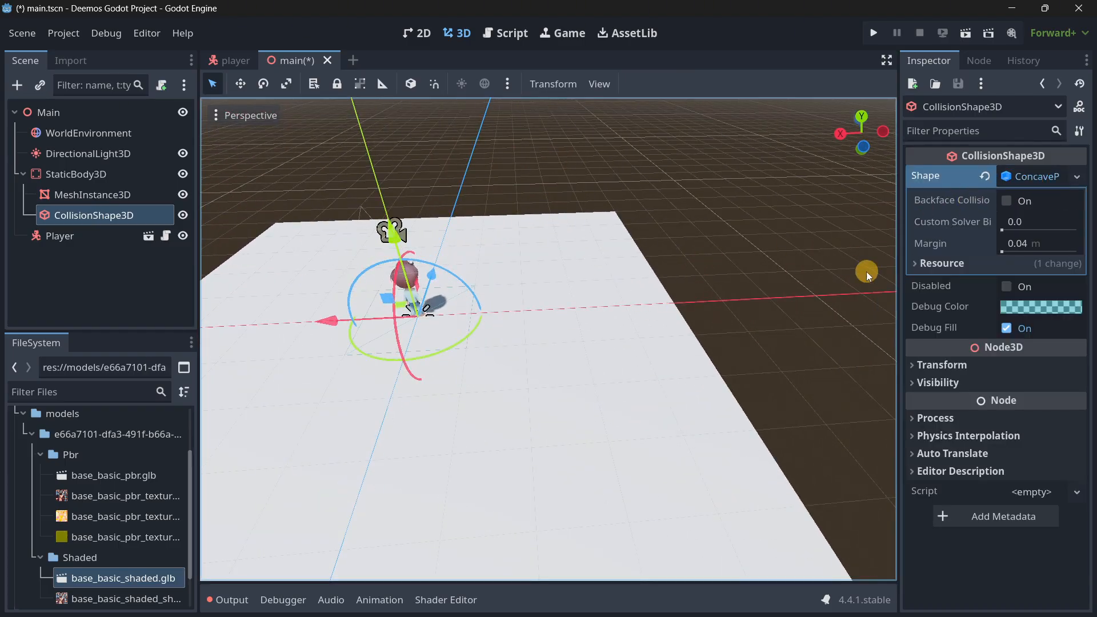
left_click(1060, 181)
left_click(1036, 176)
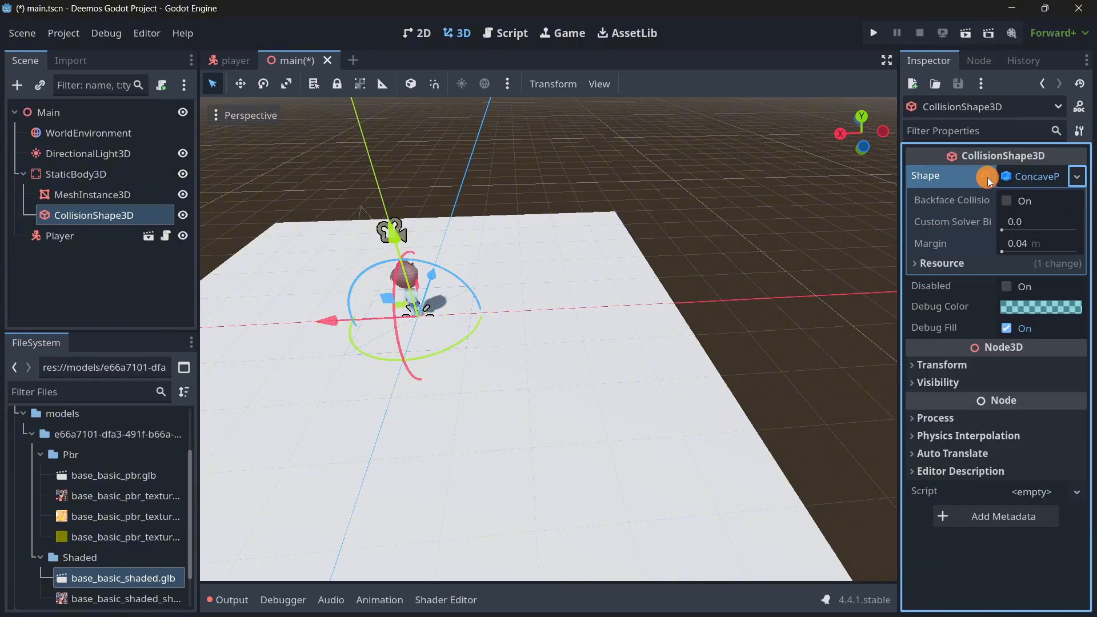
left_click(105, 219)
left_click(1078, 177)
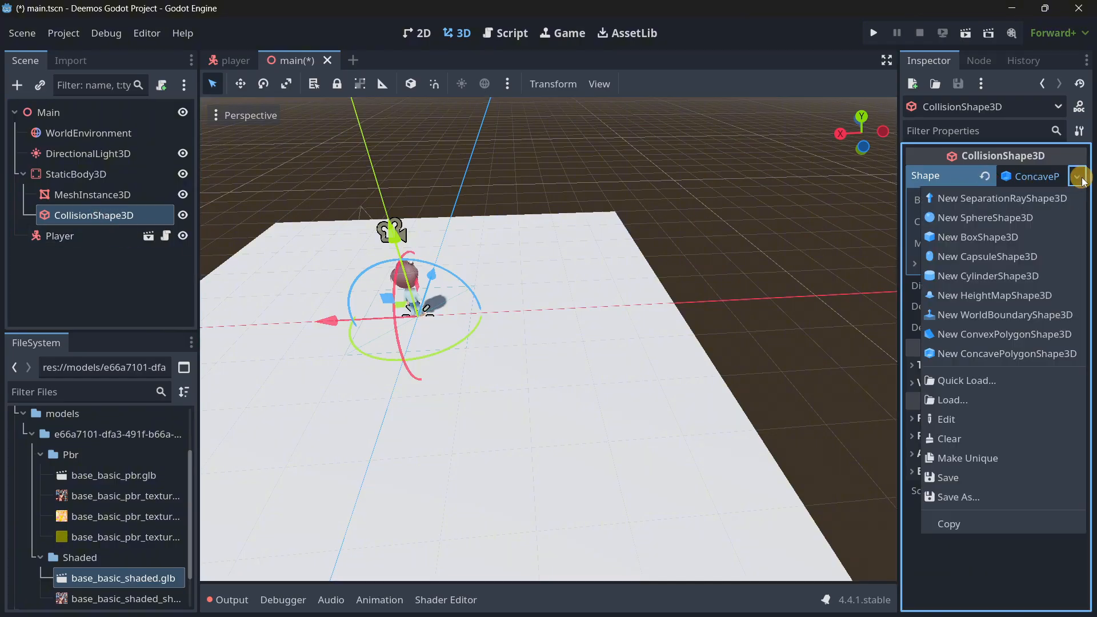
left_click(971, 236)
Set the floor collision box's size to 5 m in both X and Z.
left_click(917, 223)
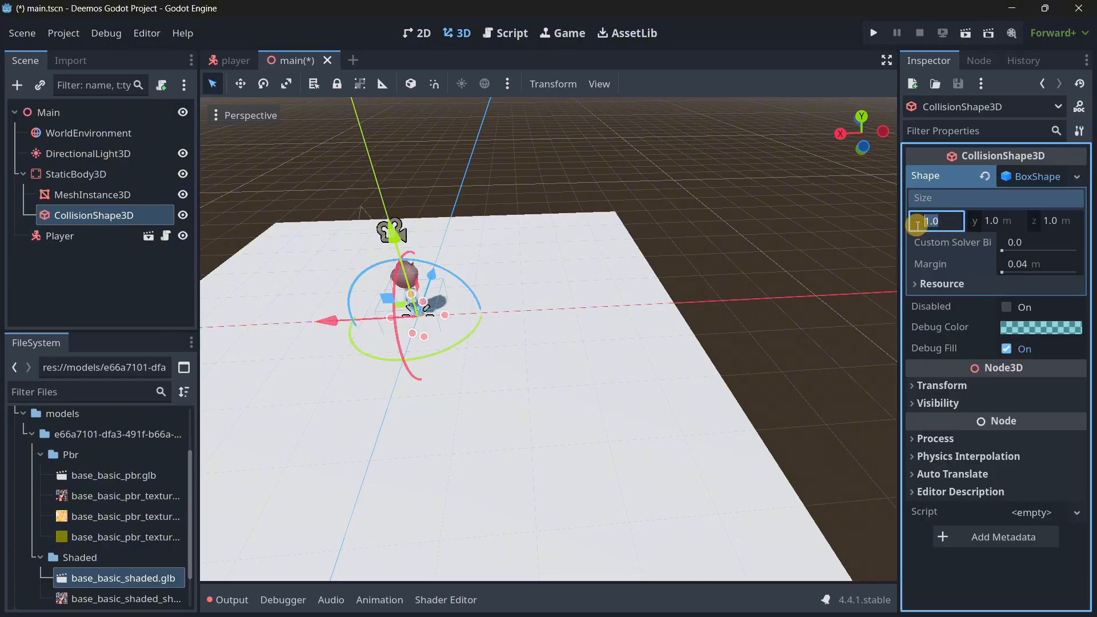
type("5")
key("Tab")
key("Tab")
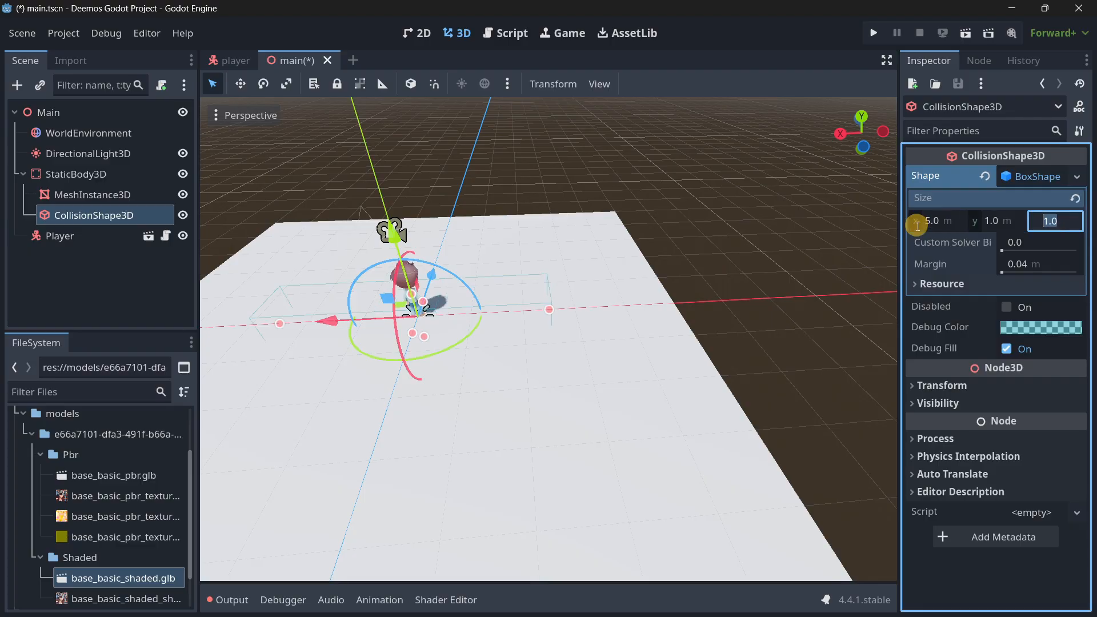
type("5")
key("Return")
middle_click_drag(609, 286, 549, 315)
scroll(548, 316, "down", 4)
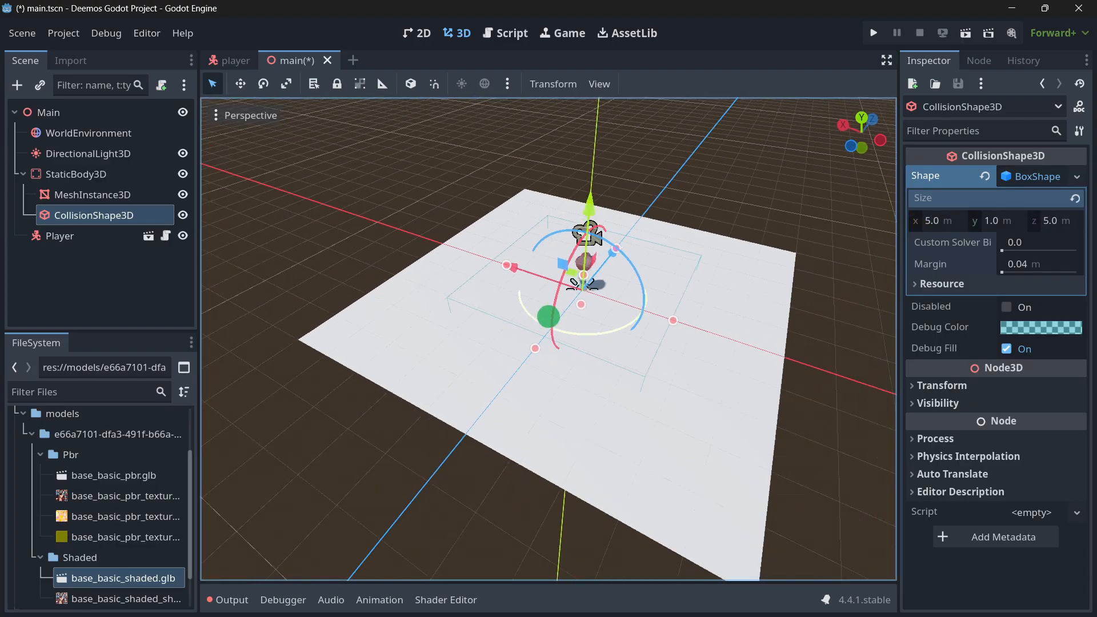
Reset the floor MeshInstance3D's scale to 1 on all axes.
left_click(114, 197)
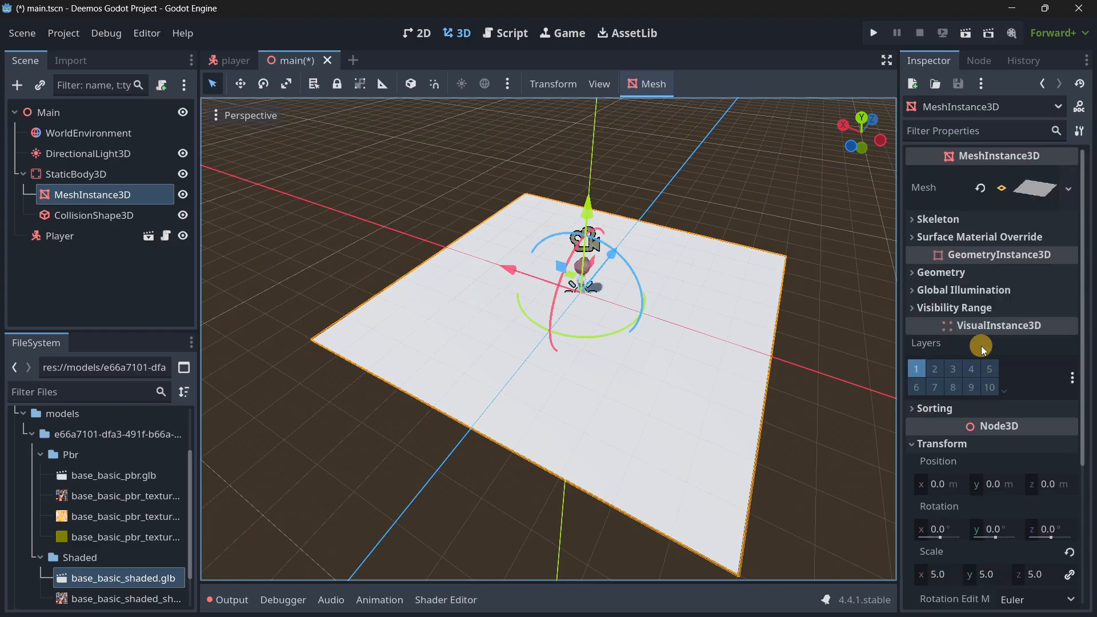
left_click(1012, 195)
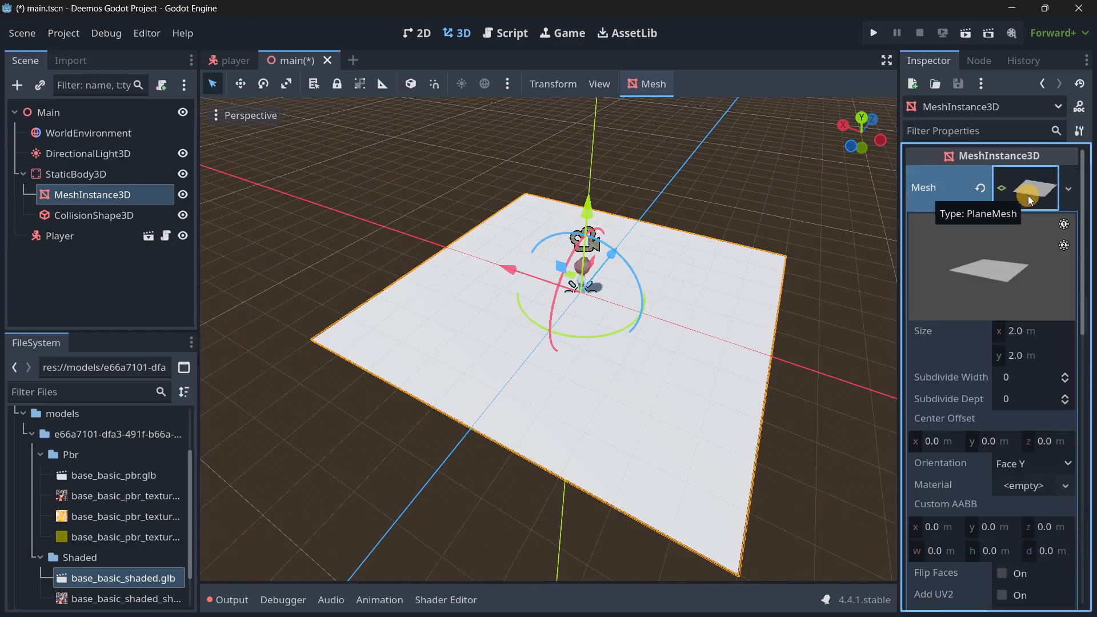
left_click(1028, 198)
scroll(961, 539, "down", 1)
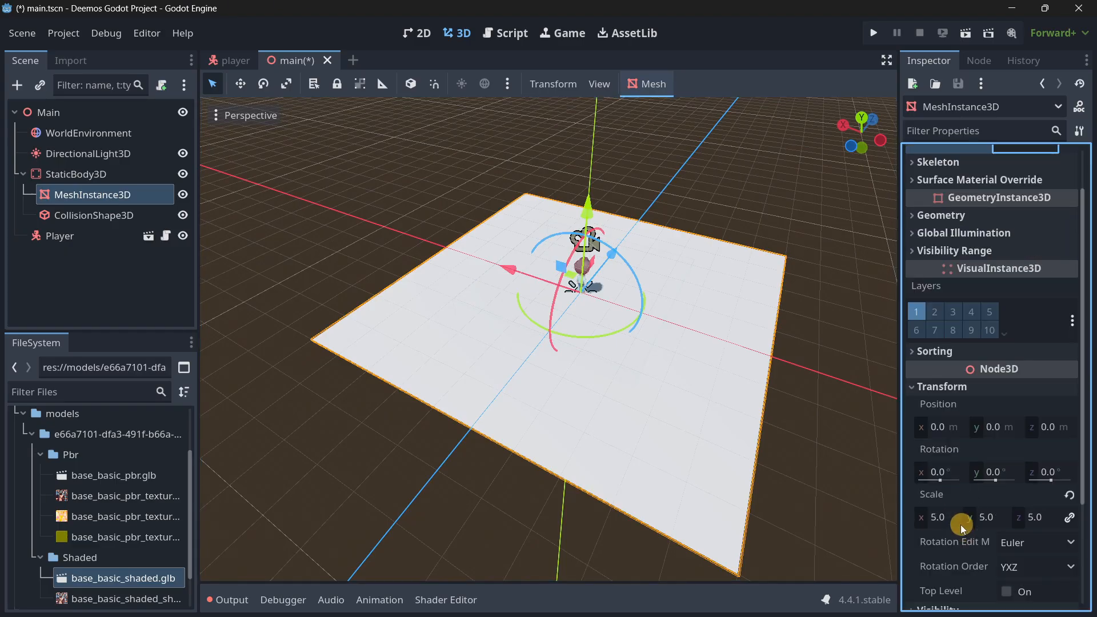
left_click(958, 522)
type("1")
key("Tab")
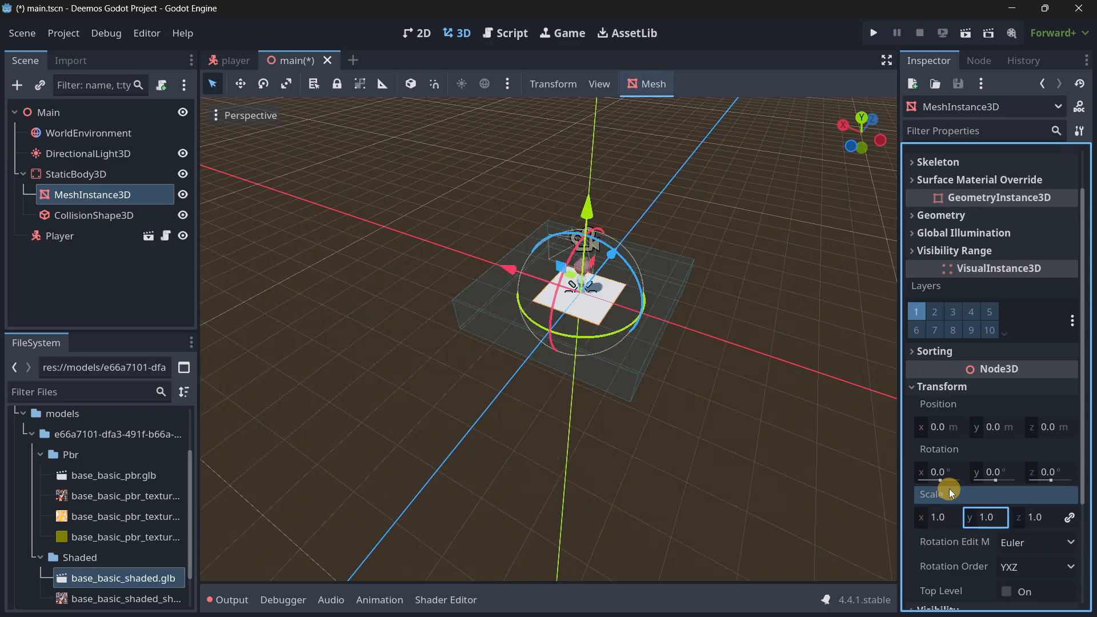
Set the floor PlaneMesh's size to 5 m by 5 m.
scroll(971, 393, "up", 1)
left_click(1023, 193)
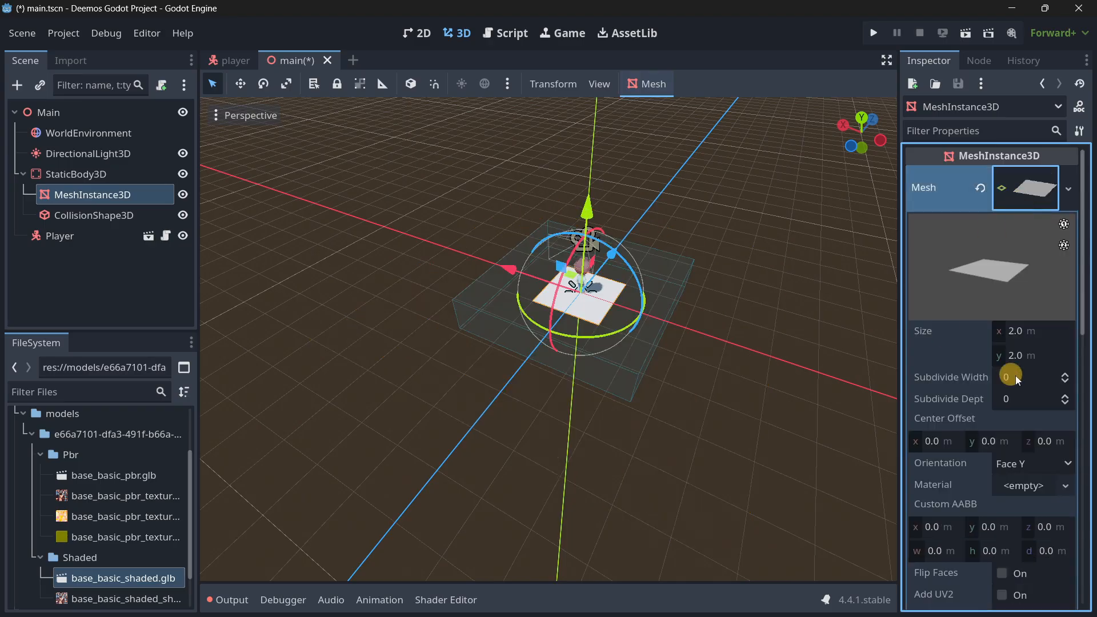
left_click(1019, 337)
type("5")
key("Tab")
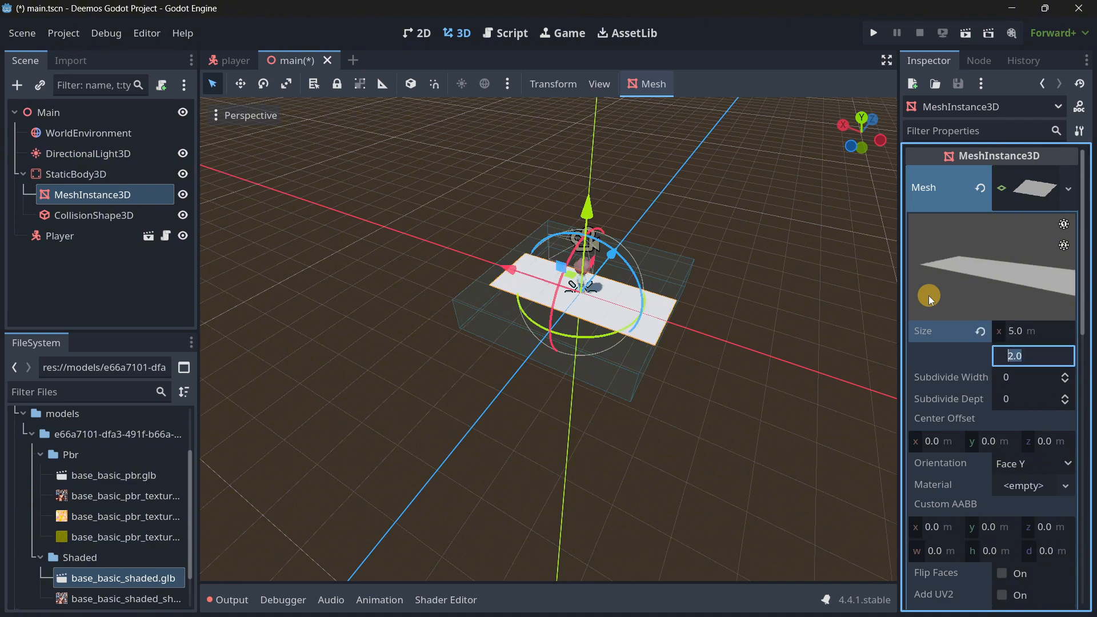
type("5")
key("Return")
left_click_drag(1003, 335, 1027, 329)
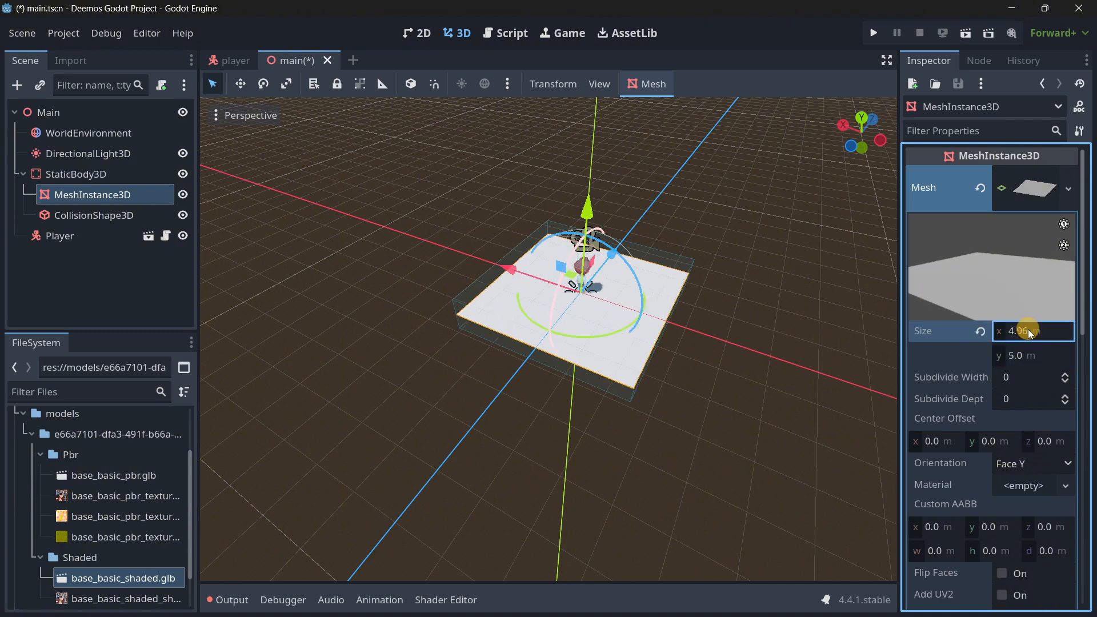
Set the floor PlaneMesh's size to 10 m in both X and Y.
left_click(1027, 329)
type("10")
key("Tab")
type("10")
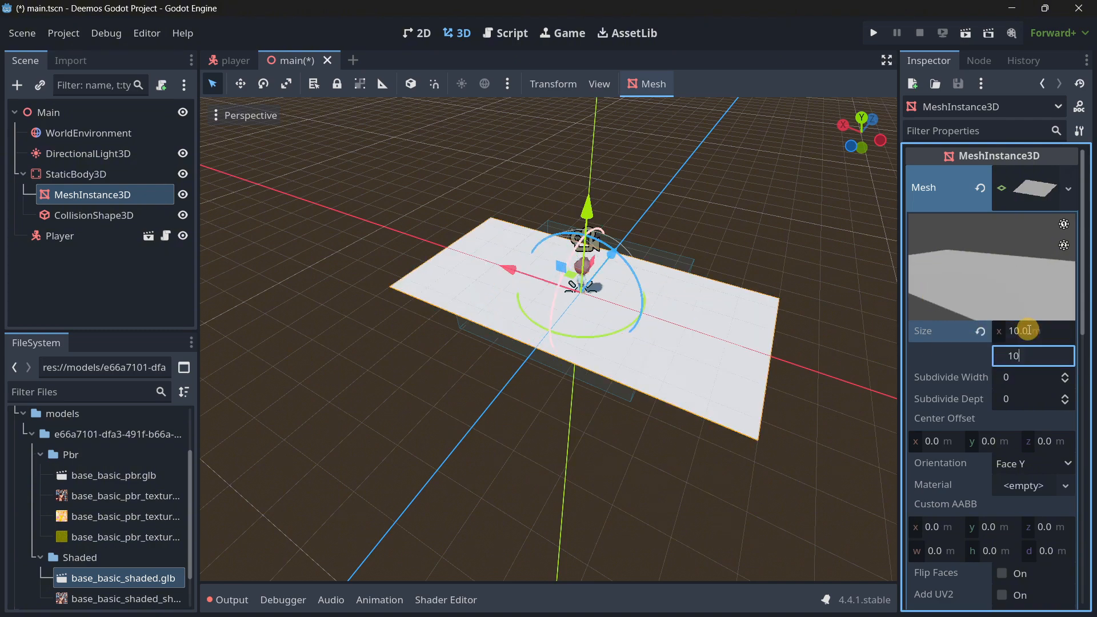
key("Return")
Set the floor collision box's X and Z sizes to 10 m to match the plane.
left_click(93, 215)
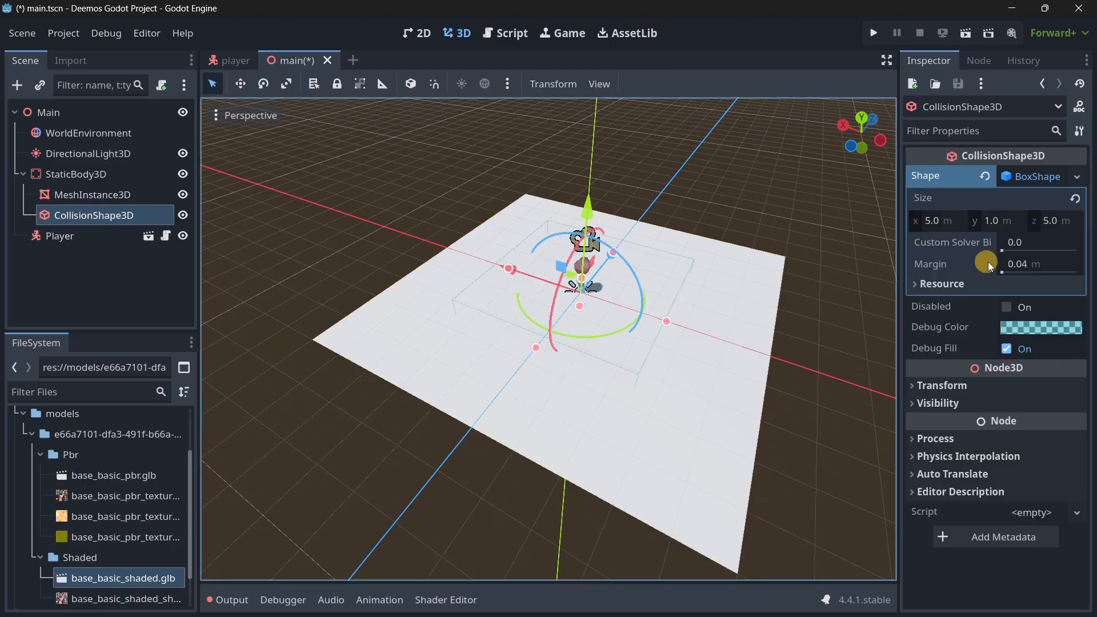
left_click(945, 221)
type("10")
key("Tab")
key("Tab")
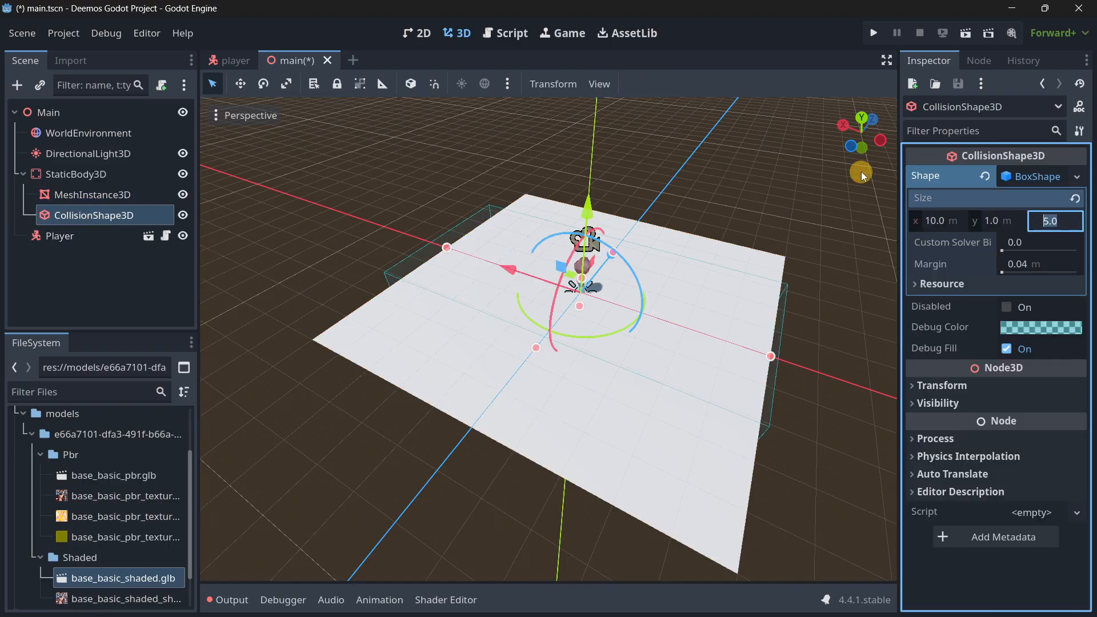
type("10")
key("Return")
Set the floor collision box's height to 0.1 m.
left_click(997, 217)
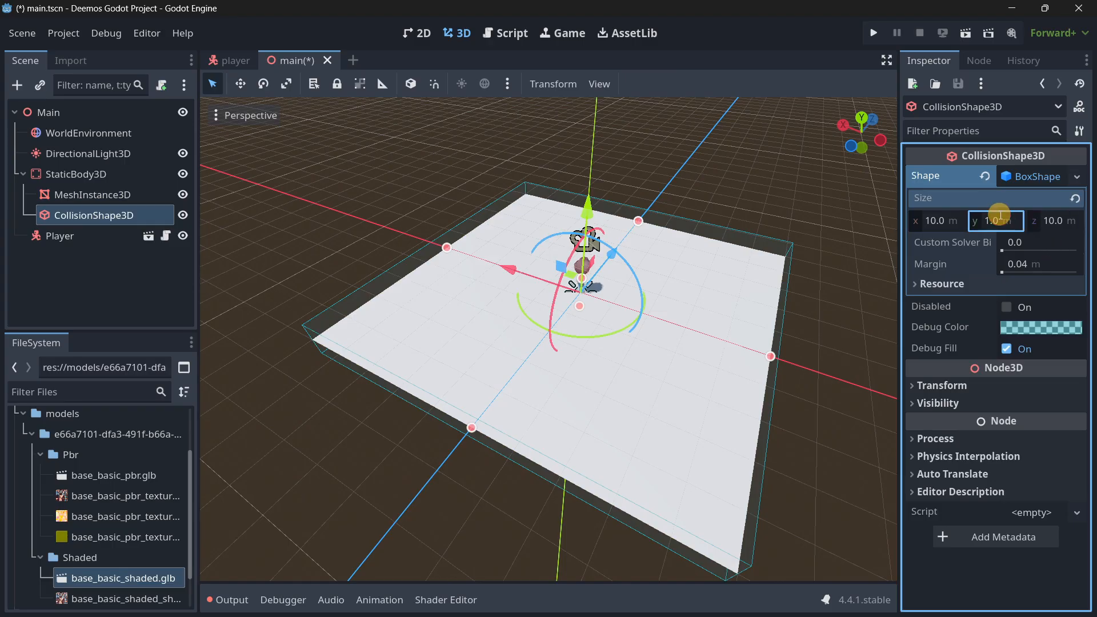
type("0.1")
key("Return")
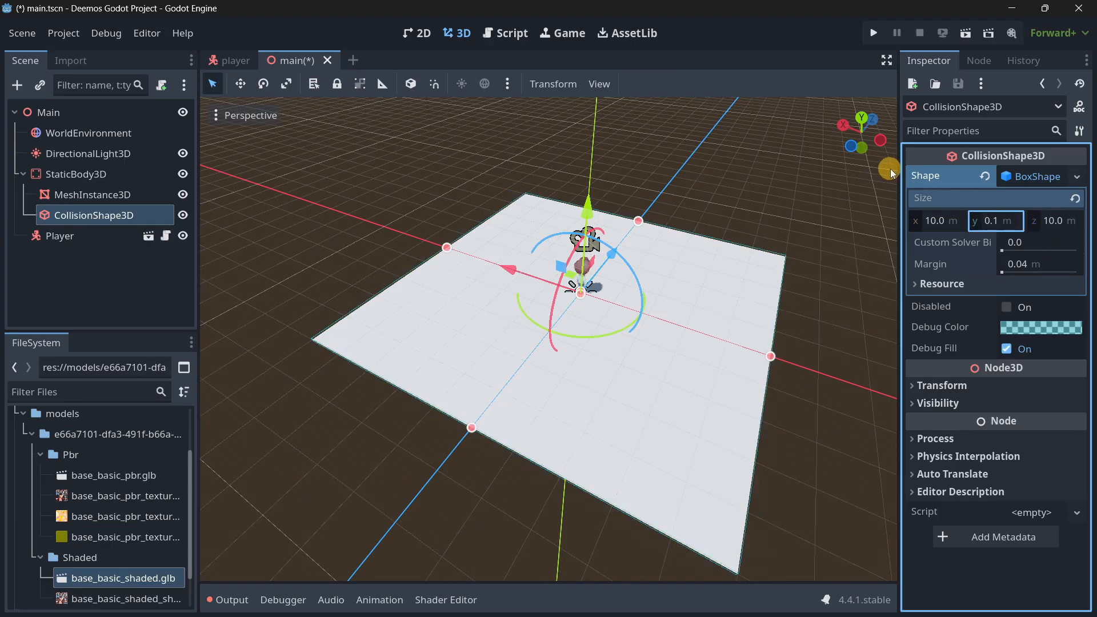
Thin the floor collision box to a Y size of 0.001 m so it lies flush with the plane.
right_click_drag(558, 343, 549, 316)
key("w")
key("w")
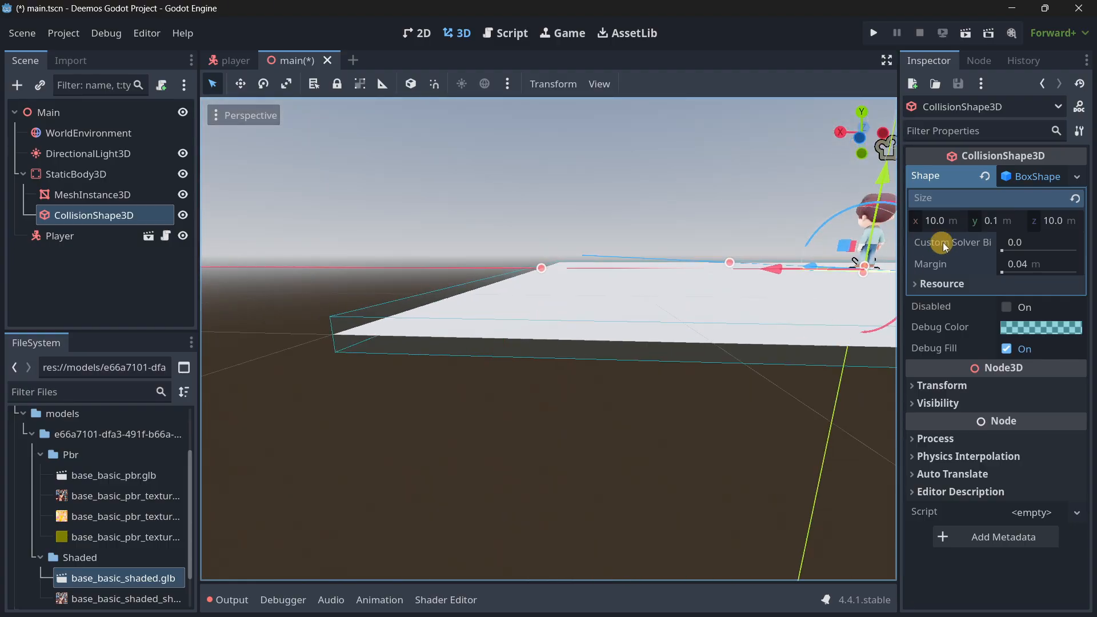
left_click(987, 222)
key("BackSpace")
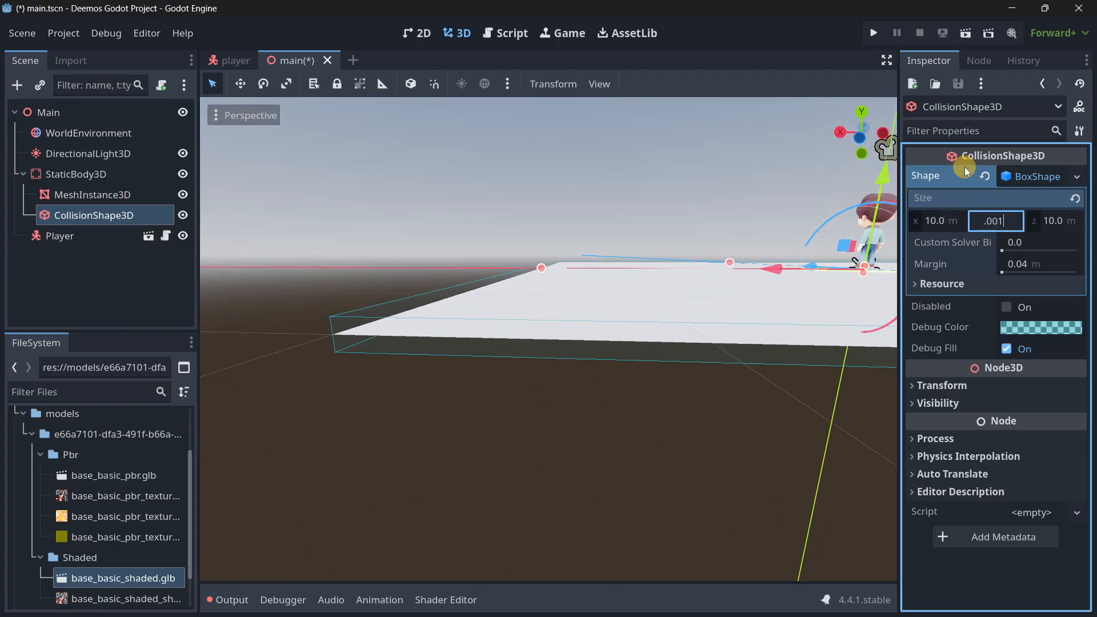
type(".001")
key("Return")
Save the main scene, run it as a test, and close the game window.
left_click(119, 273)
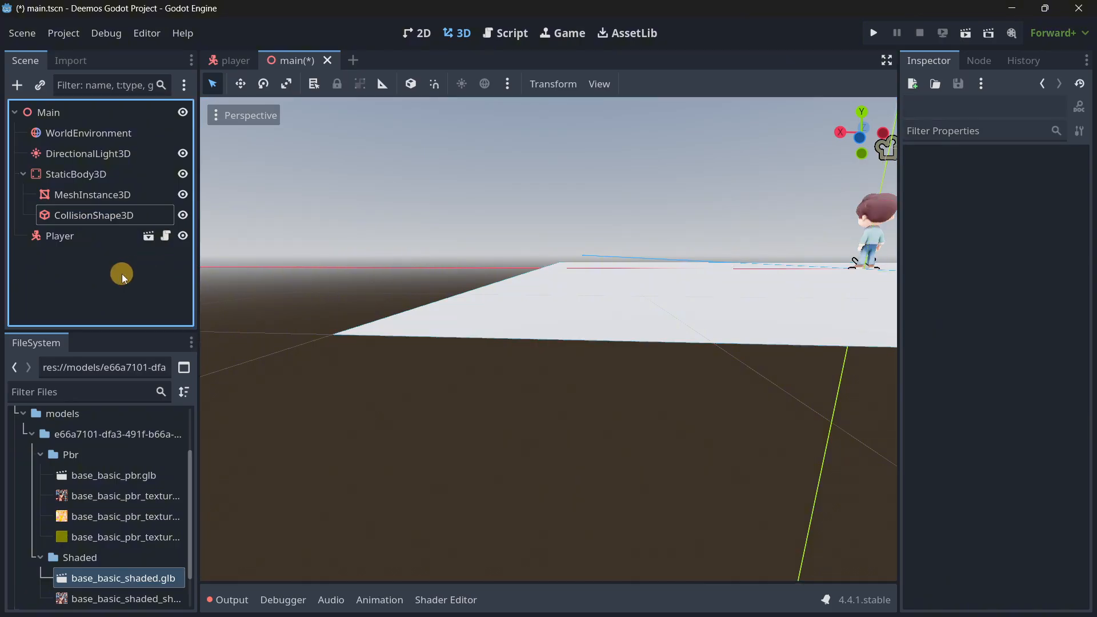
key("ctrl+s")
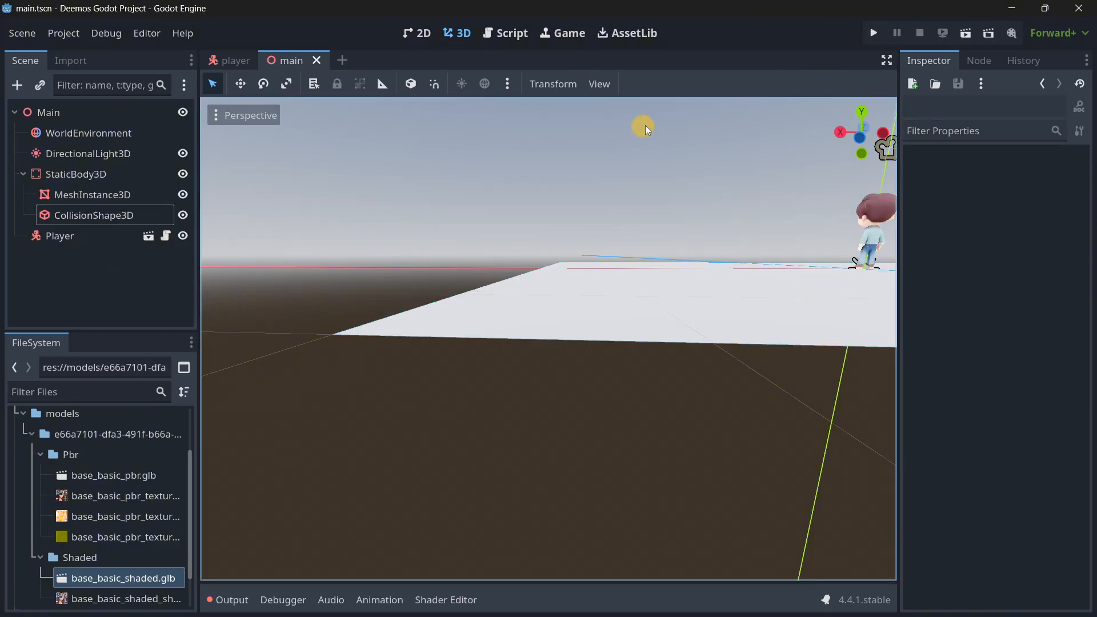
left_click(966, 33)
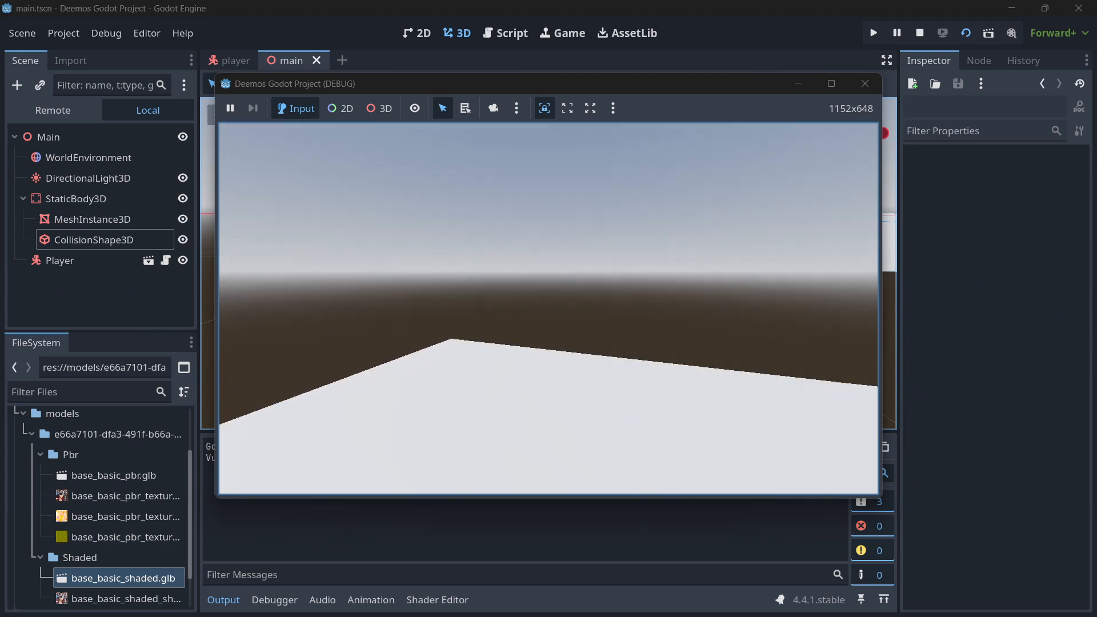
left_click(854, 85)
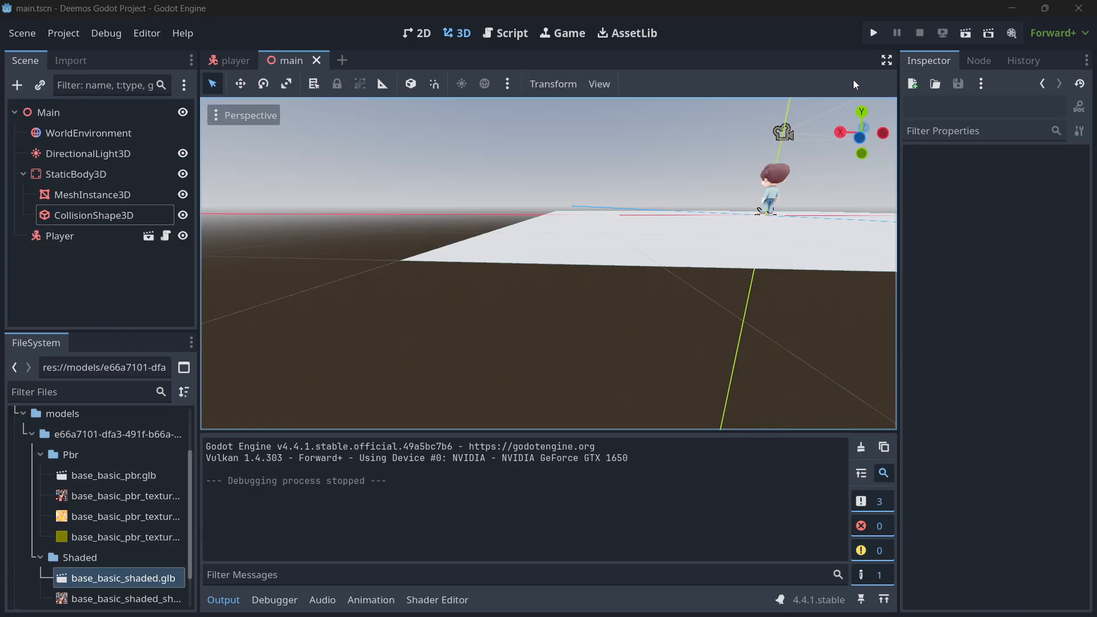
Open the player scene and move the Head node with its camera behind the character, to about 0.89 m along Z.
left_click(218, 58)
left_click(81, 152)
key("w")
mouse_move(539, 308)
right_mouse_down()
mouse_move(549, 316)
mouse_move(539, 307)
right_mouse_up()
key("s")
left_click(93, 175)
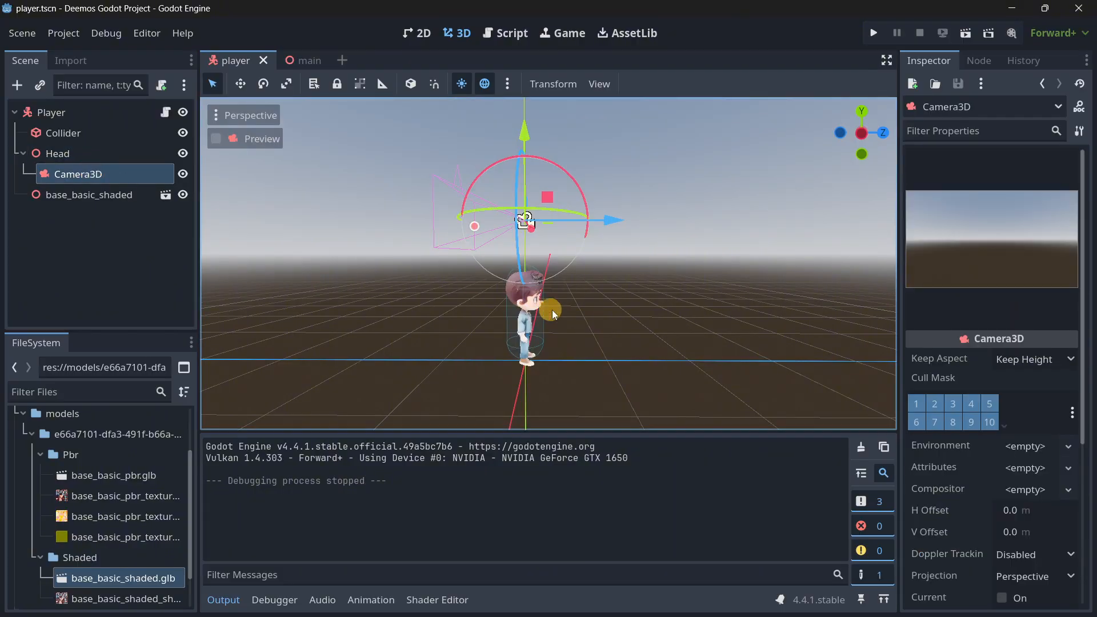
right_click_drag(650, 273, 548, 316)
key("w")
key("s")
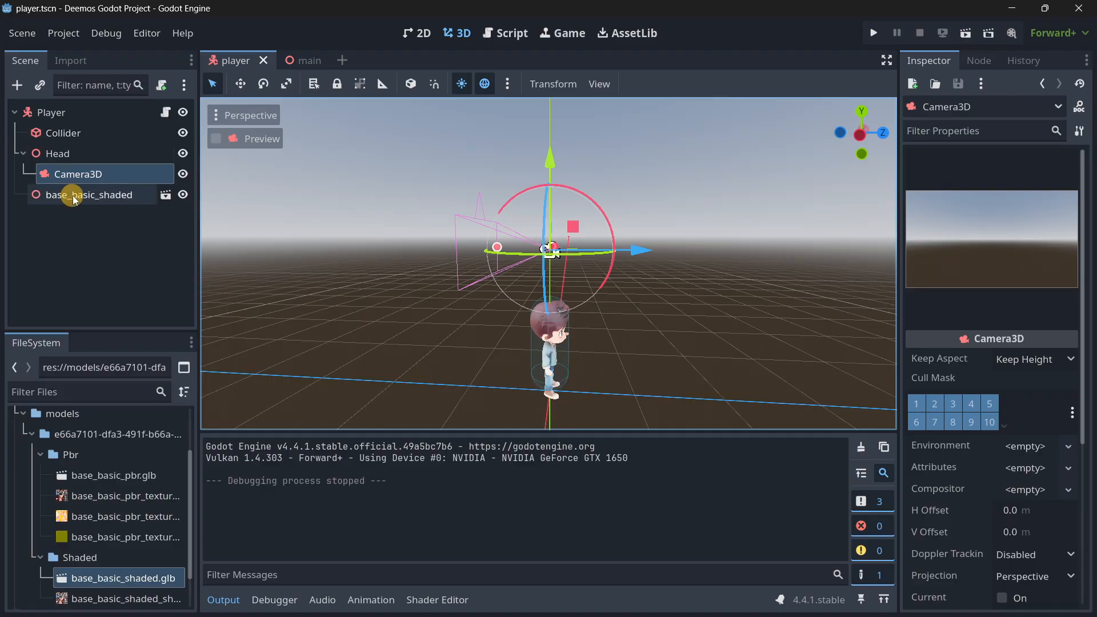
left_click(84, 156)
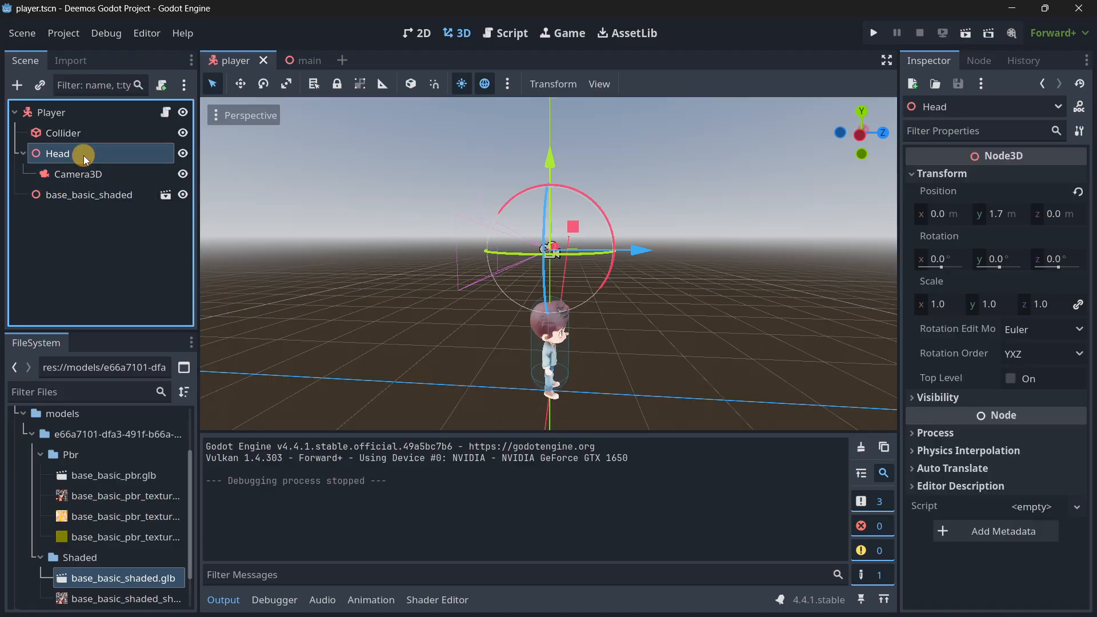
left_click_drag(653, 254, 721, 257)
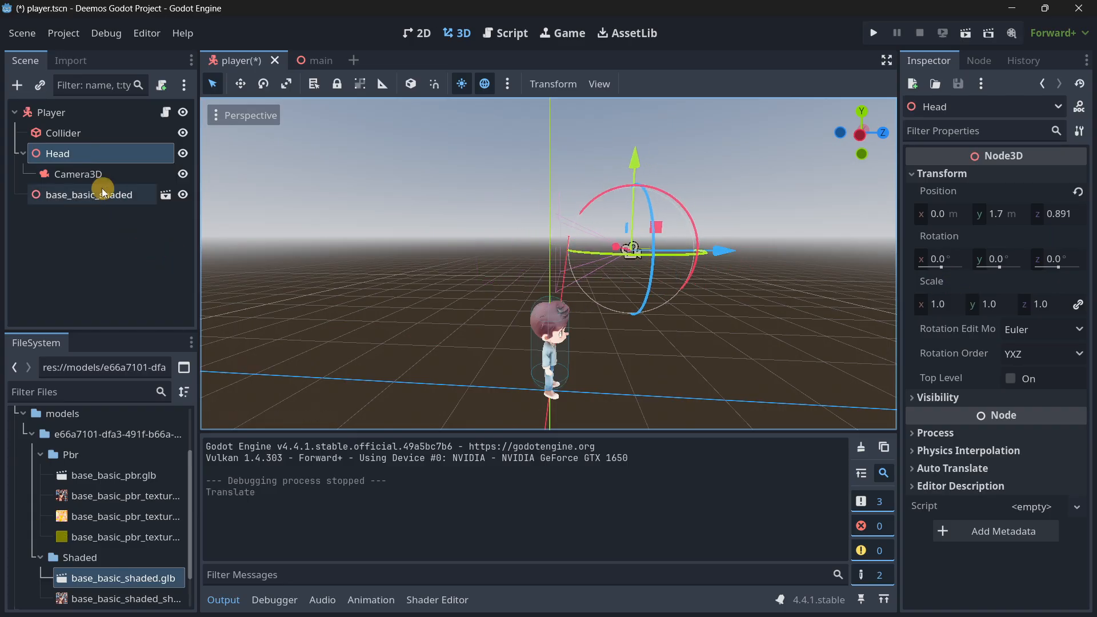
Tilt the Head node about its X axis so its camera points down towards the character.
left_click(80, 173)
scroll(955, 371, "down", 5)
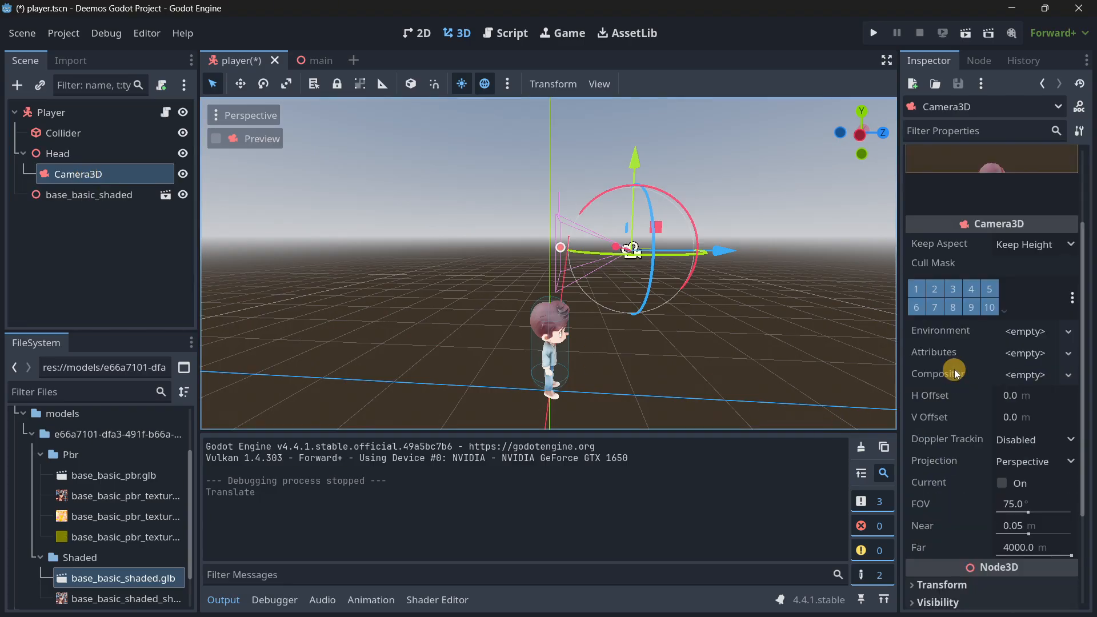
left_click(951, 468)
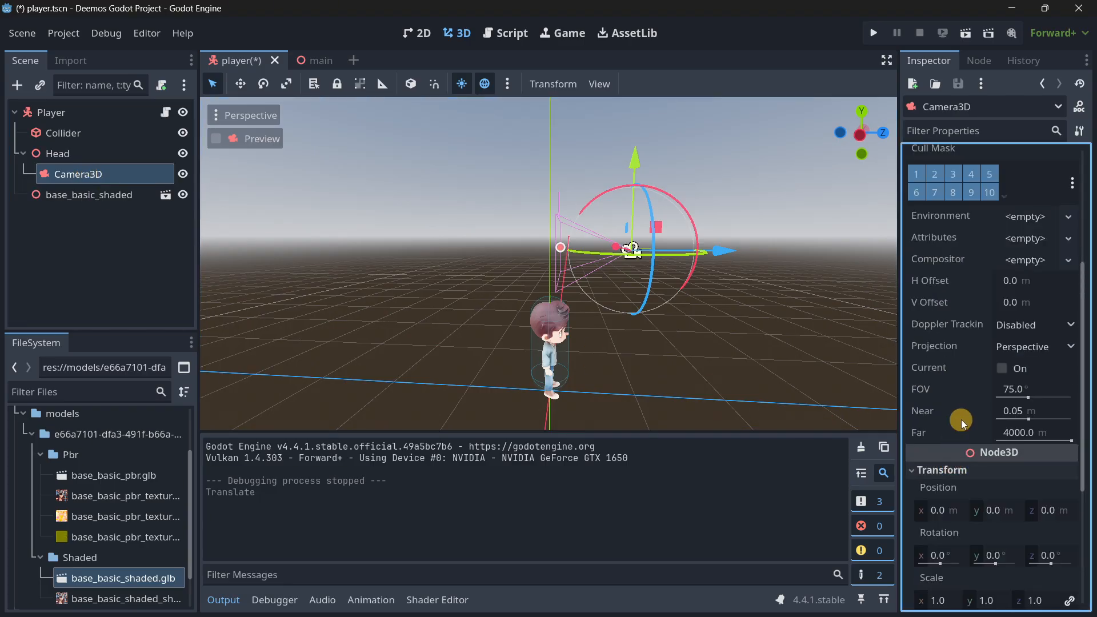
scroll(948, 440, "down", 2)
left_click(80, 154)
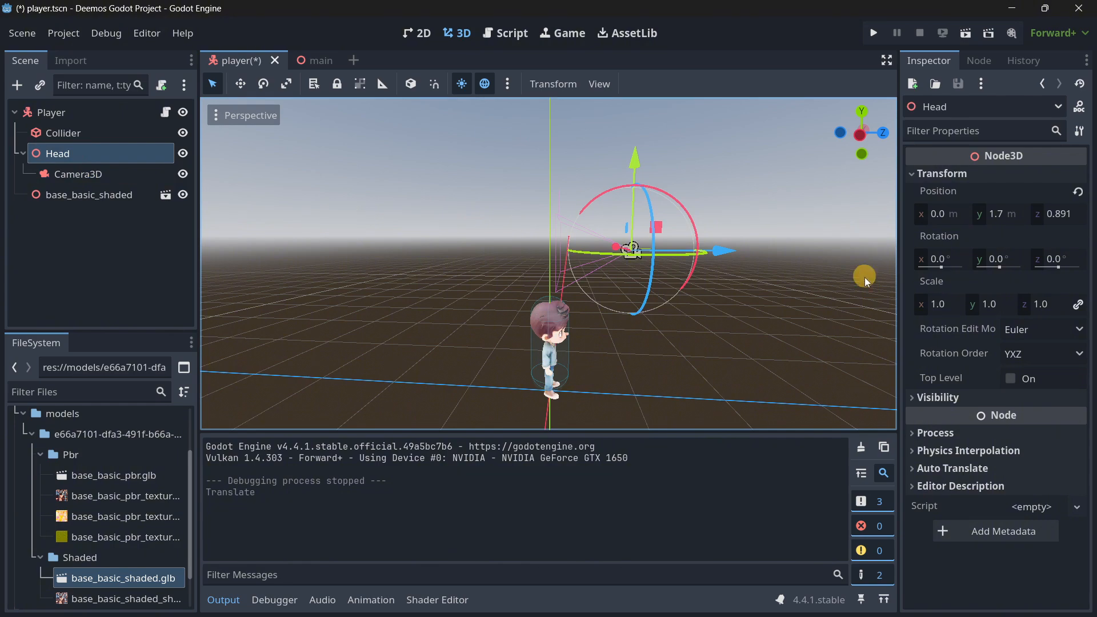
left_click(91, 173)
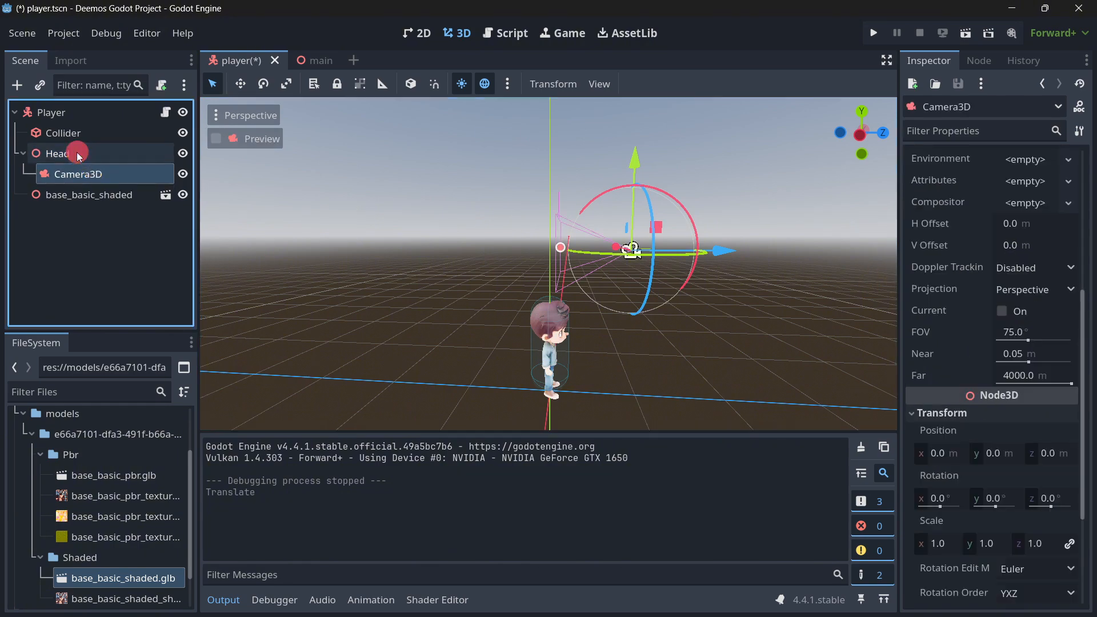
left_click(79, 153)
left_click_drag(939, 271, 937, 265)
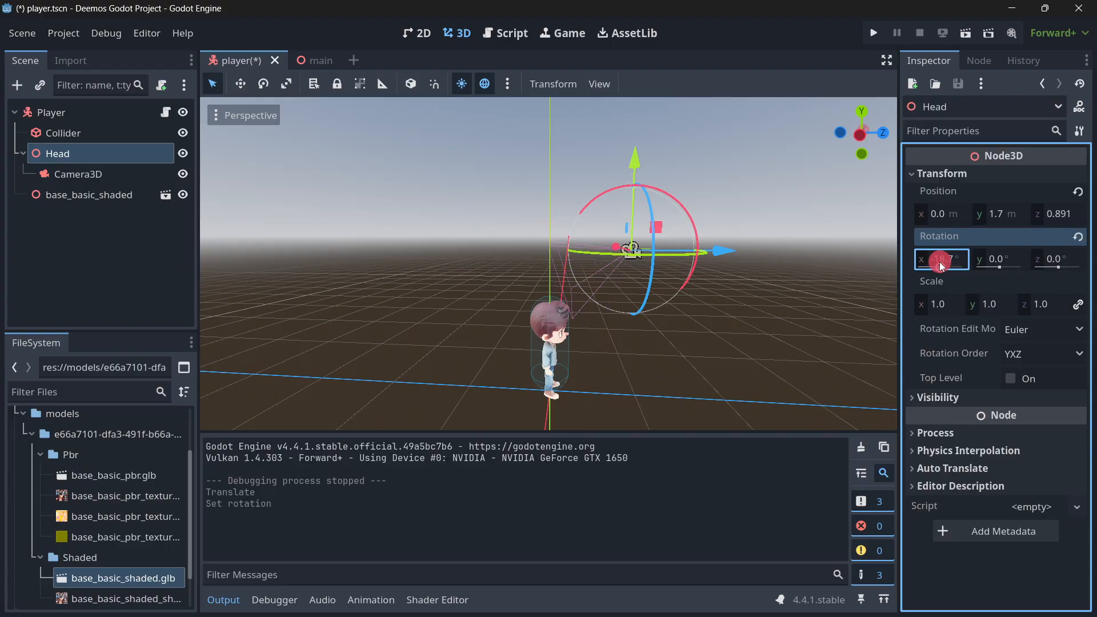
left_click(80, 174)
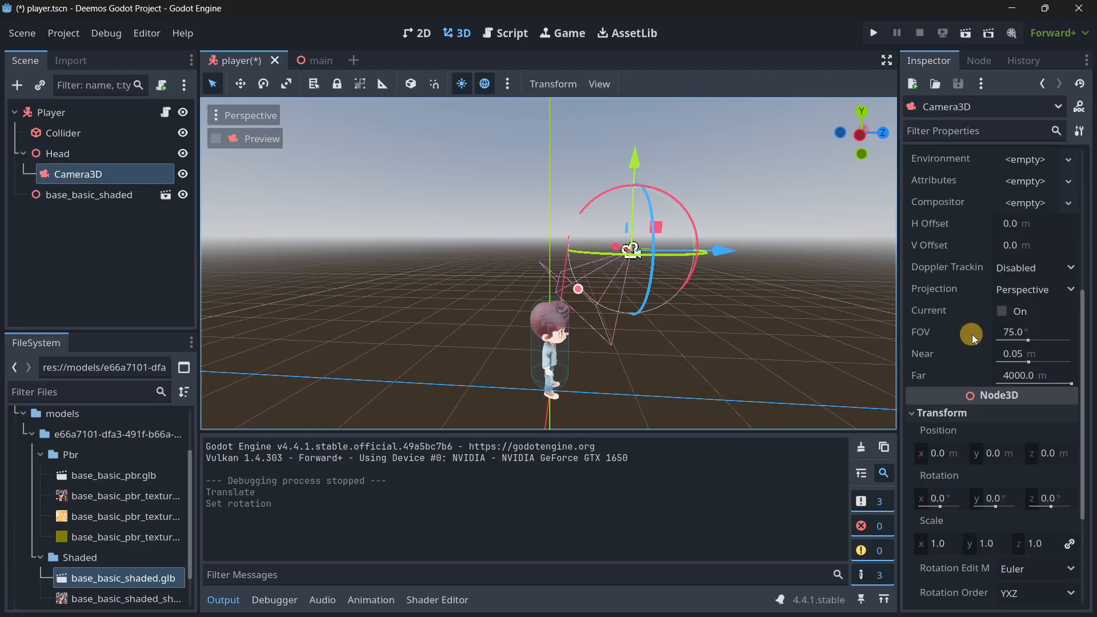
Set the base_basic_shaded model's Y rotation to 180° in the player scene so the character faces away from the camera.
scroll(974, 286, "up", 5)
left_click(94, 195)
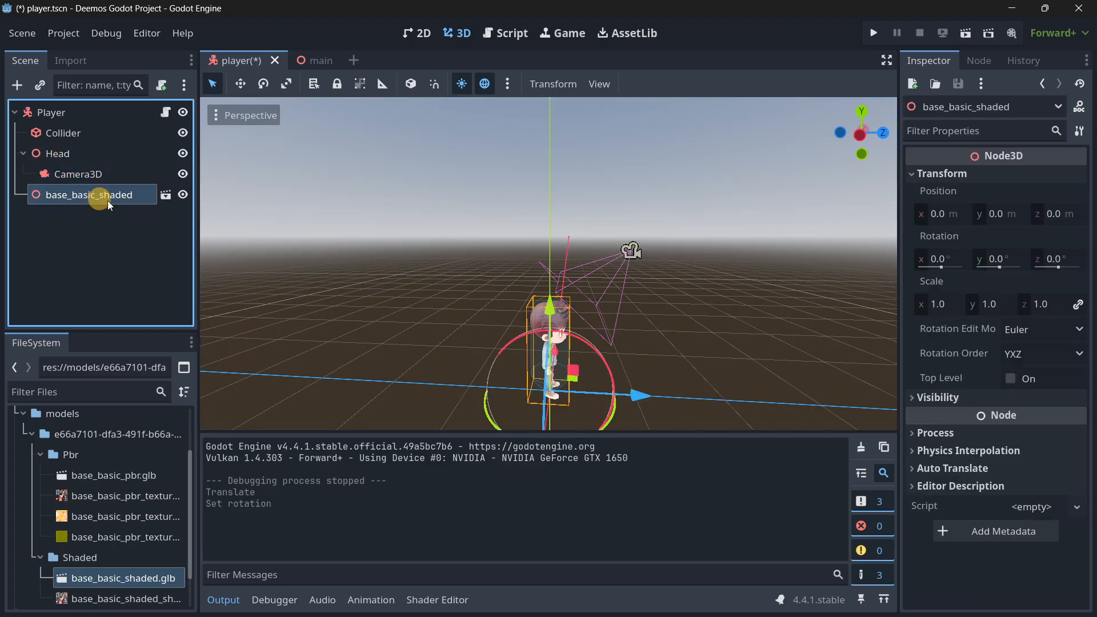
left_click_drag(937, 267, 949, 267)
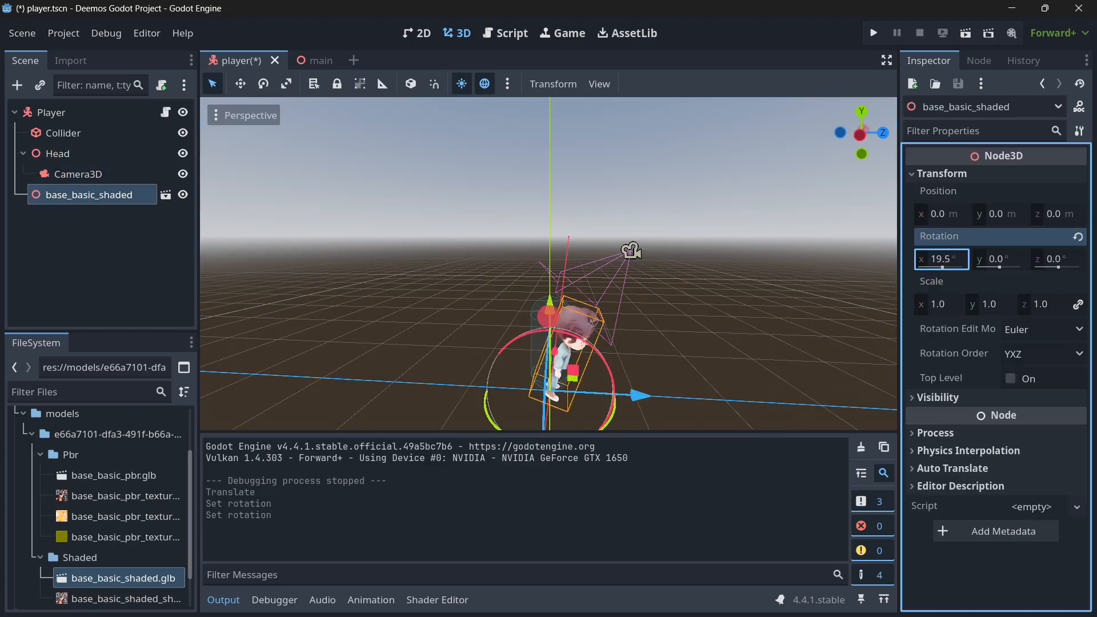
key("ctrl+z")
left_click_drag(1057, 266, 1012, 262)
key("ctrl+z")
left_click(995, 258)
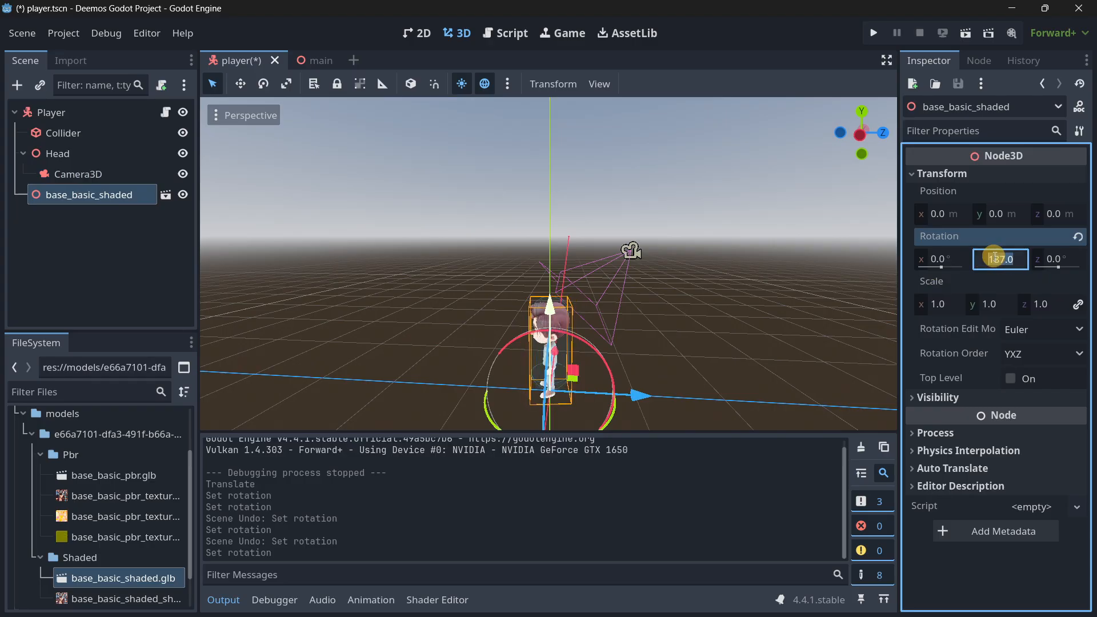
key("Return")
left_click(79, 276)
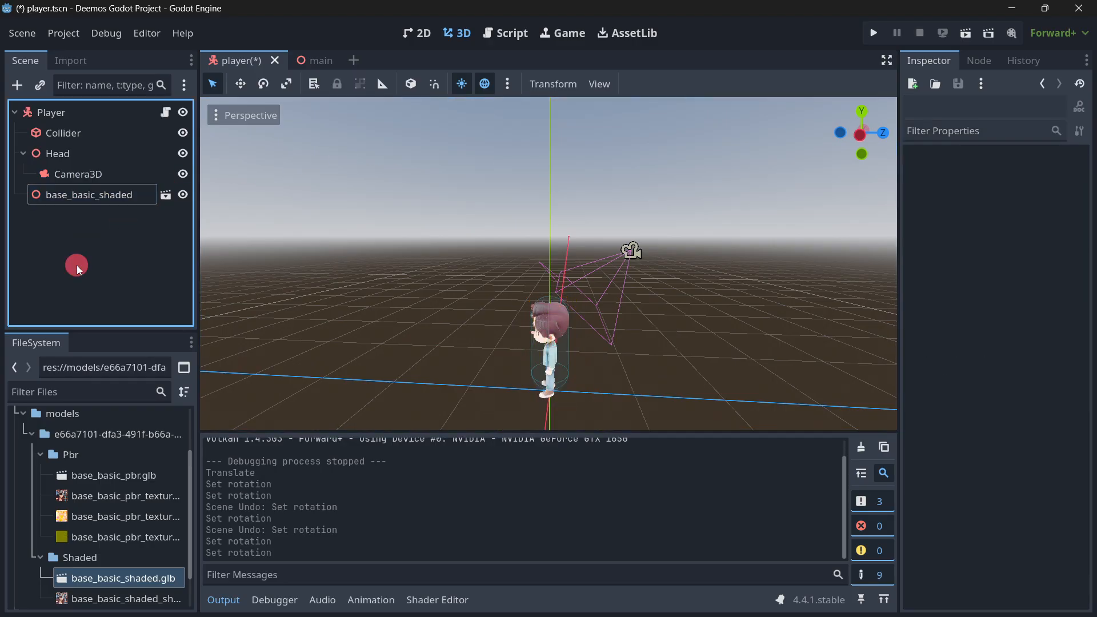
Save the player scene, run the main scene as a test, and close the game window.
key("ctrl+s")
left_click(301, 60)
right_click_drag(708, 176, 616, 252)
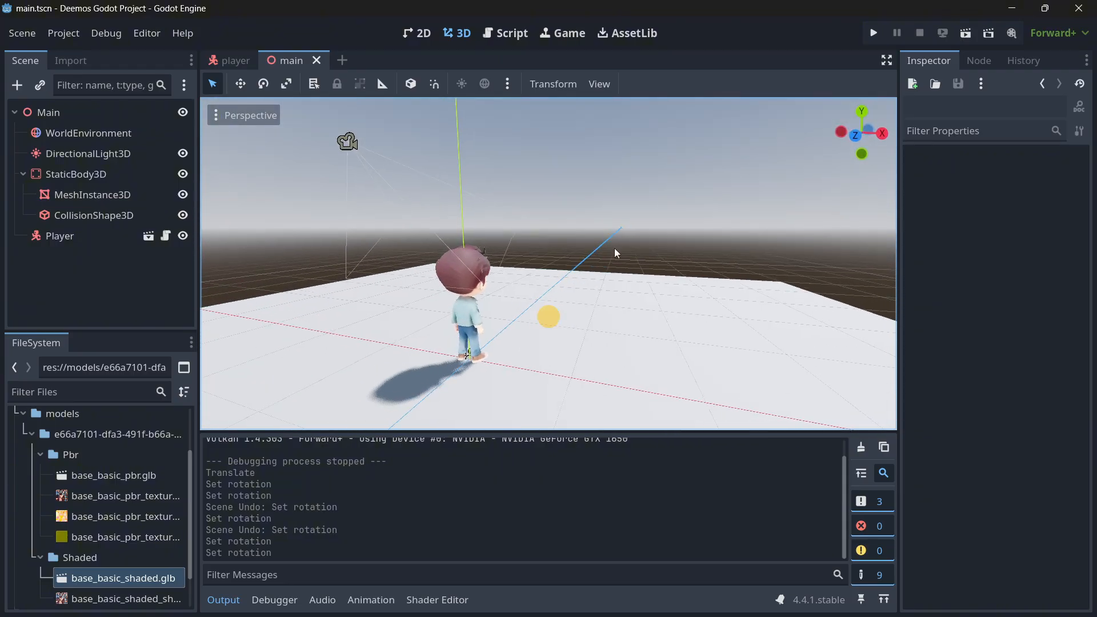
left_click(876, 32)
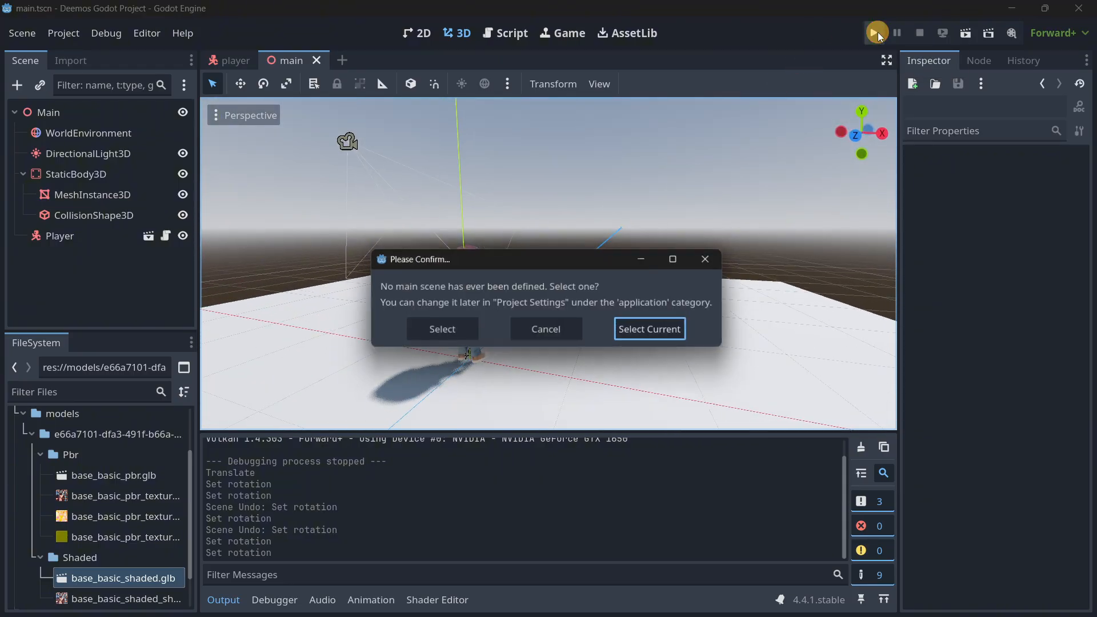
left_click(706, 260)
left_click(963, 39)
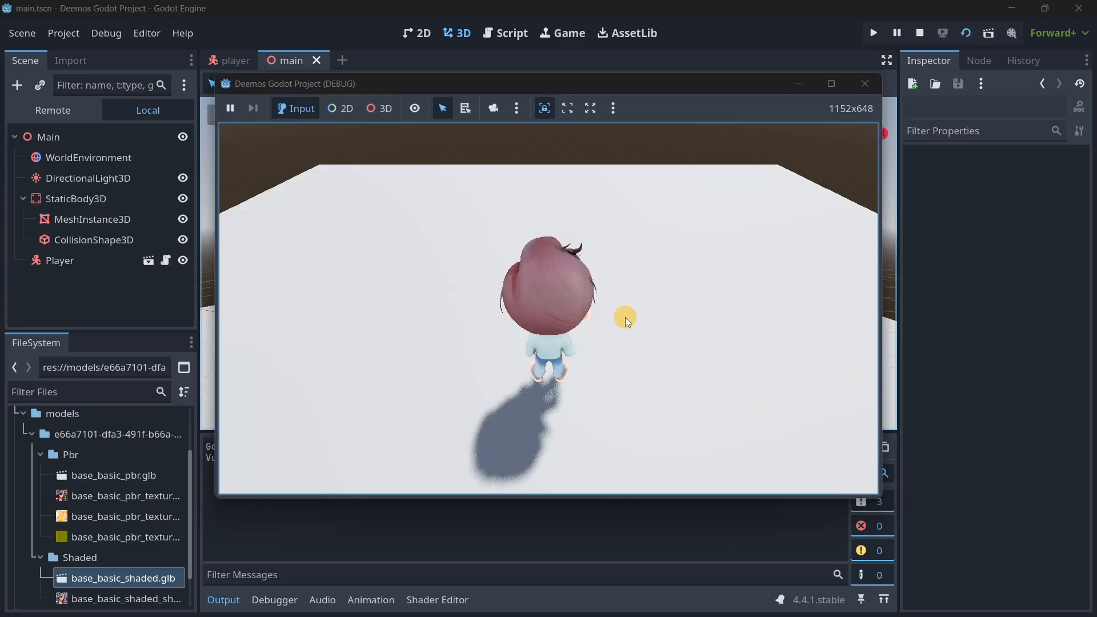
left_click(616, 296)
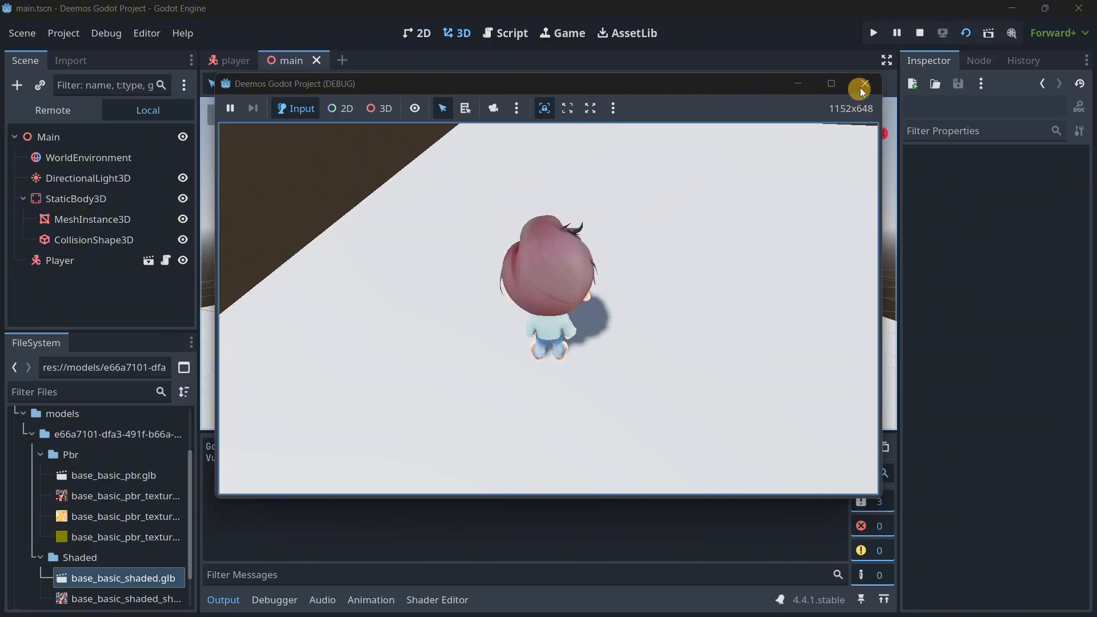
left_click(864, 85)
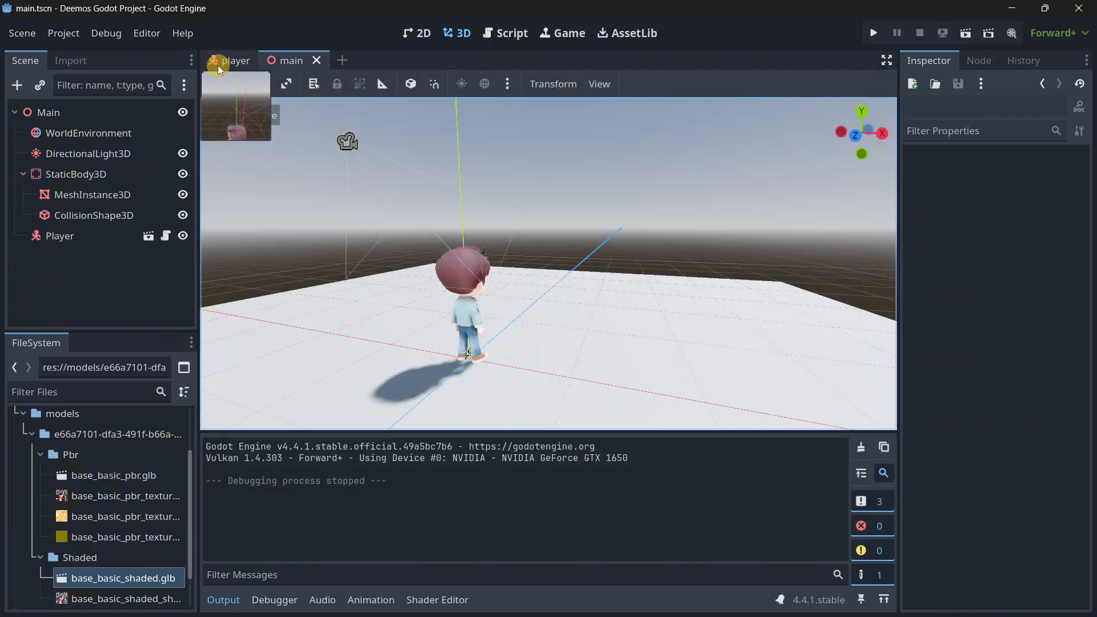
Return to the player scene, run the project to check the third-person camera, and close the game window.
left_click(230, 61)
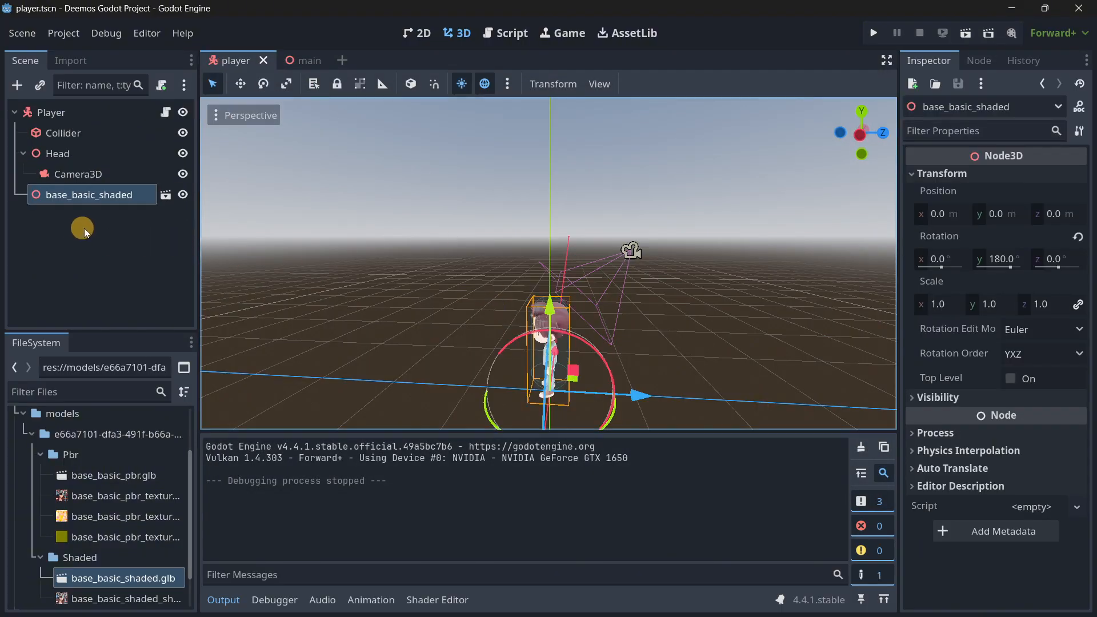
key("F5")
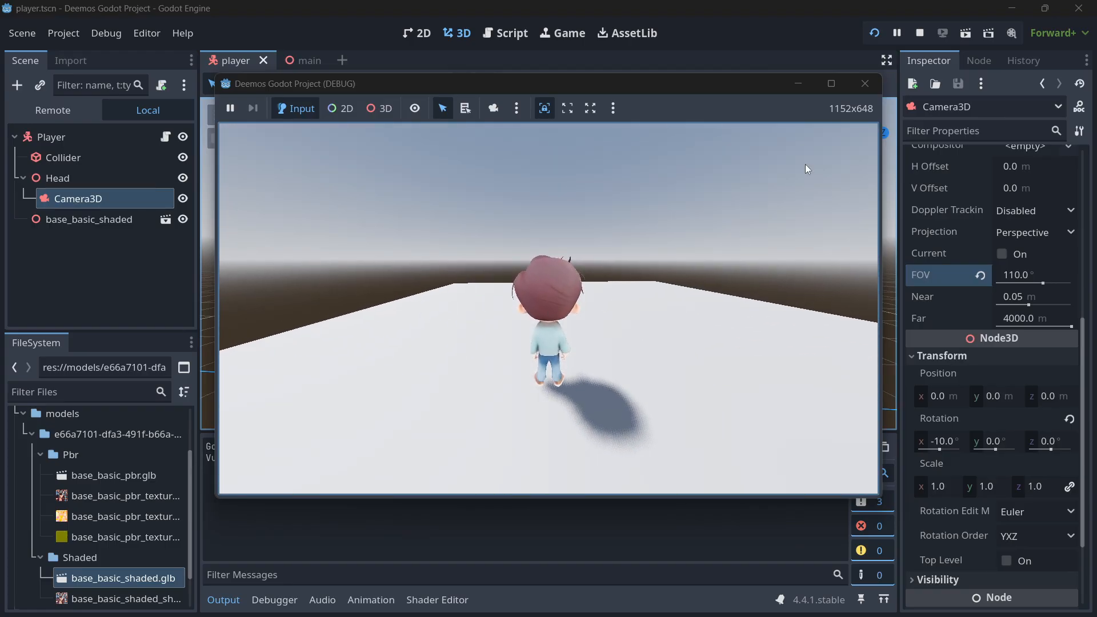
left_click(864, 83)
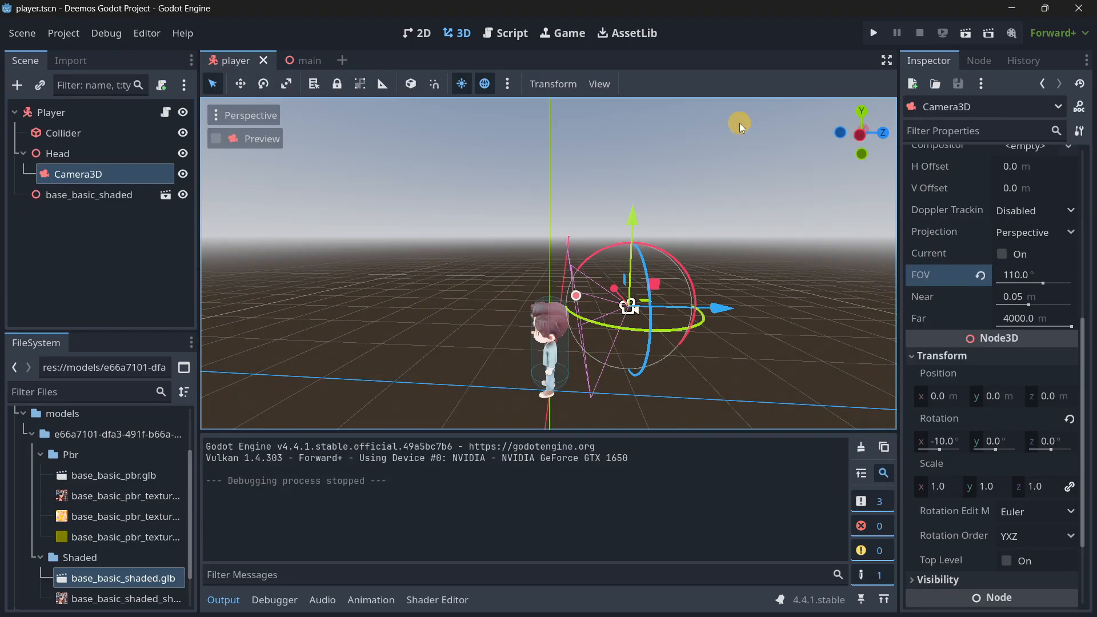
Review the Camera3D field of view and rotation settings, and compare them with the Head node's transform.
scroll(955, 380, "up", 3)
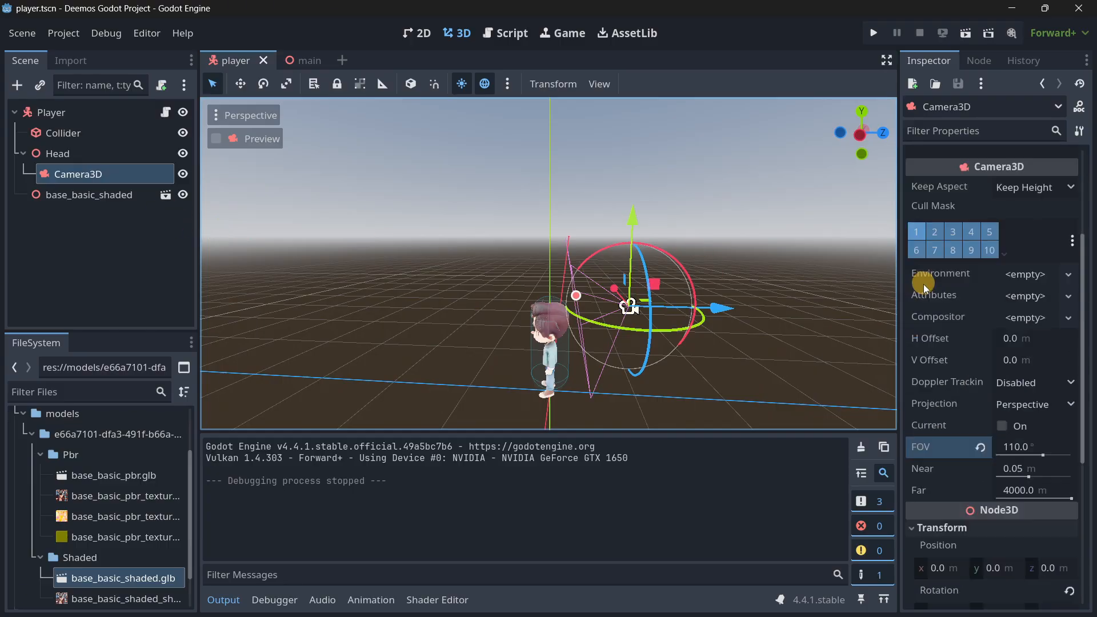
scroll(952, 363, "down", 2)
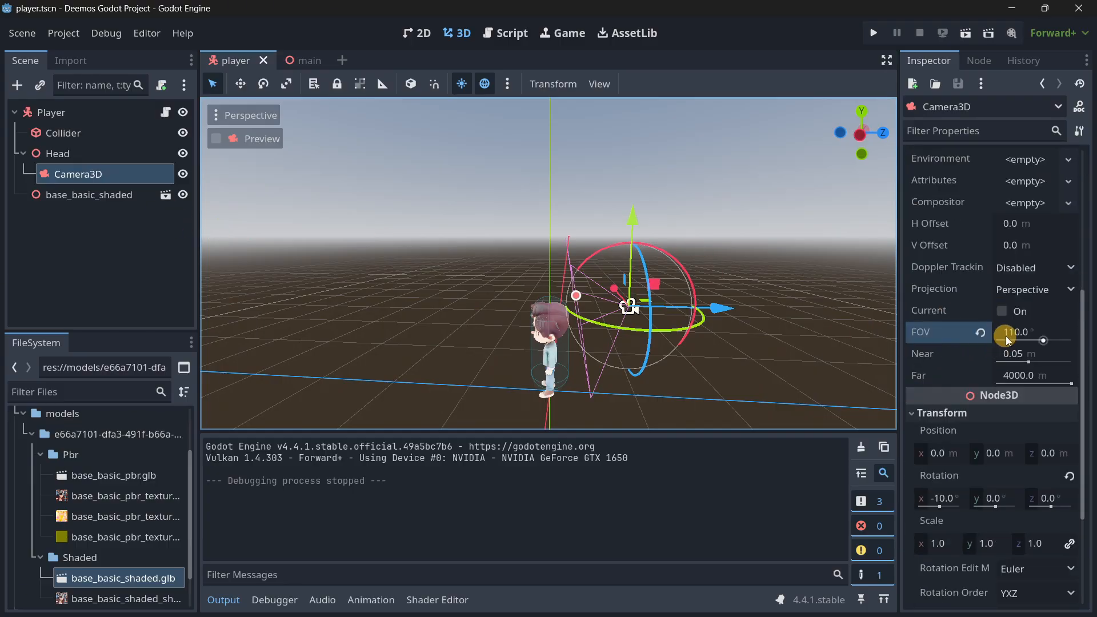
scroll(1009, 342, "down", 2)
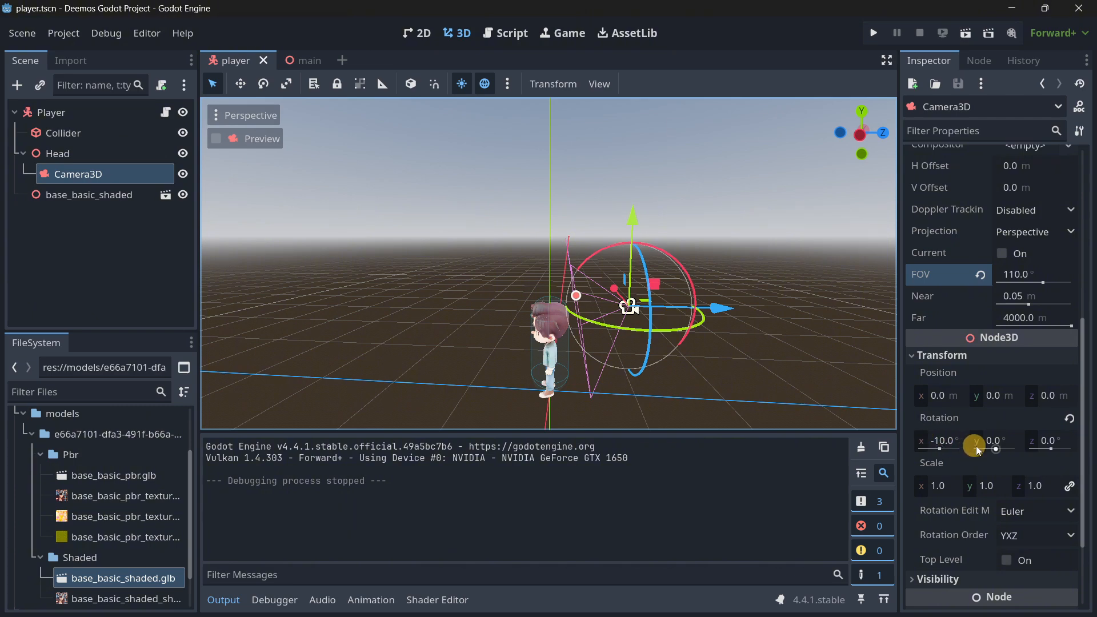
scroll(943, 388, "down", 2)
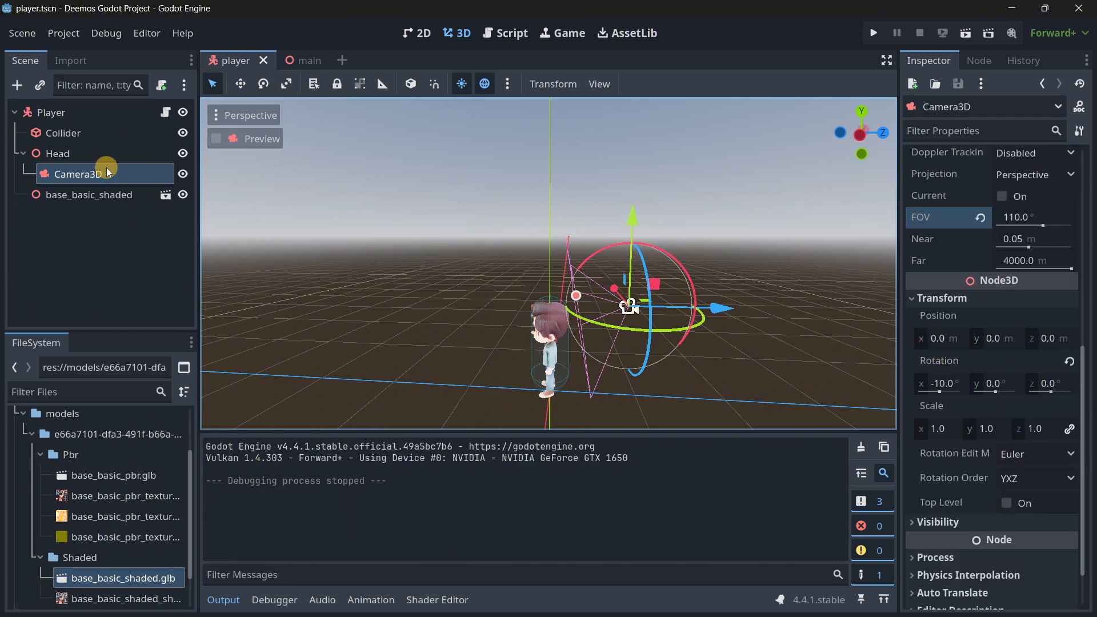
left_click(68, 154)
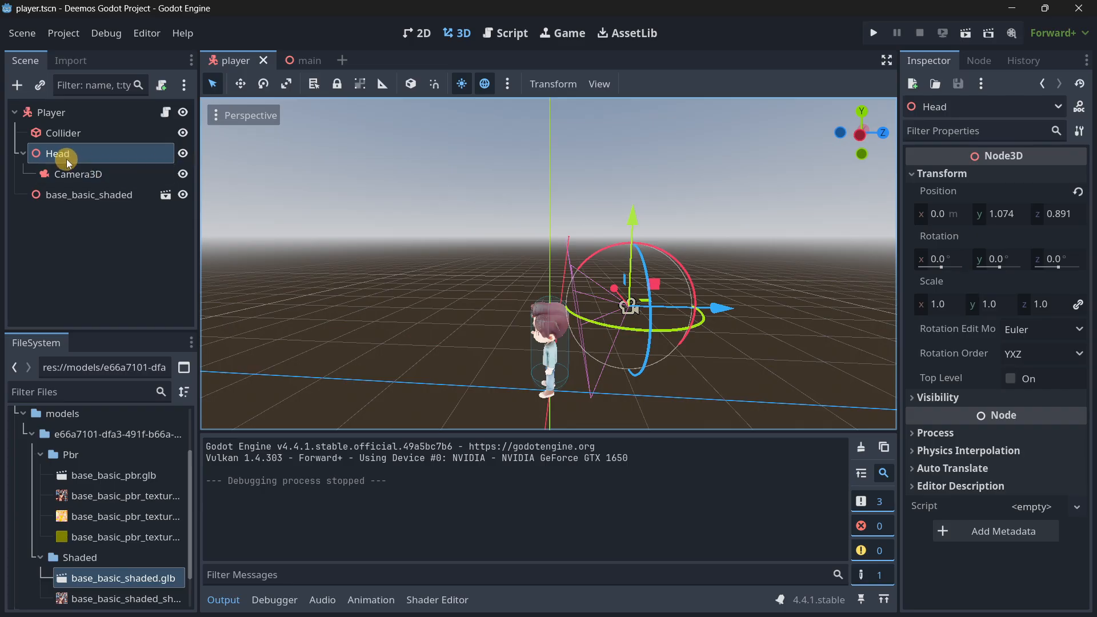
left_click(87, 173)
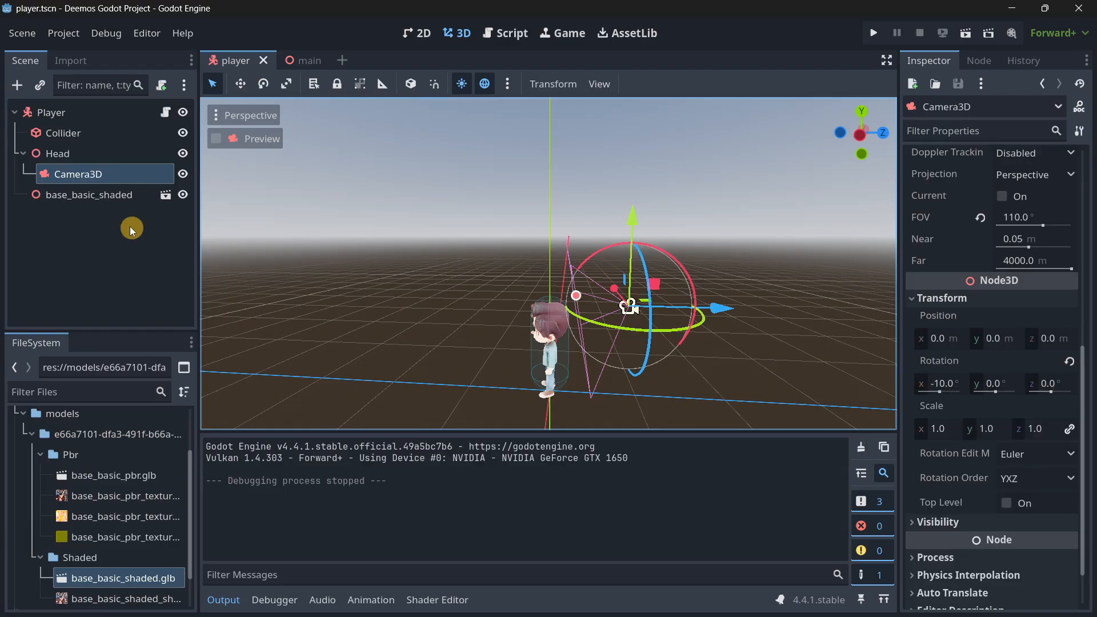
left_click(60, 153)
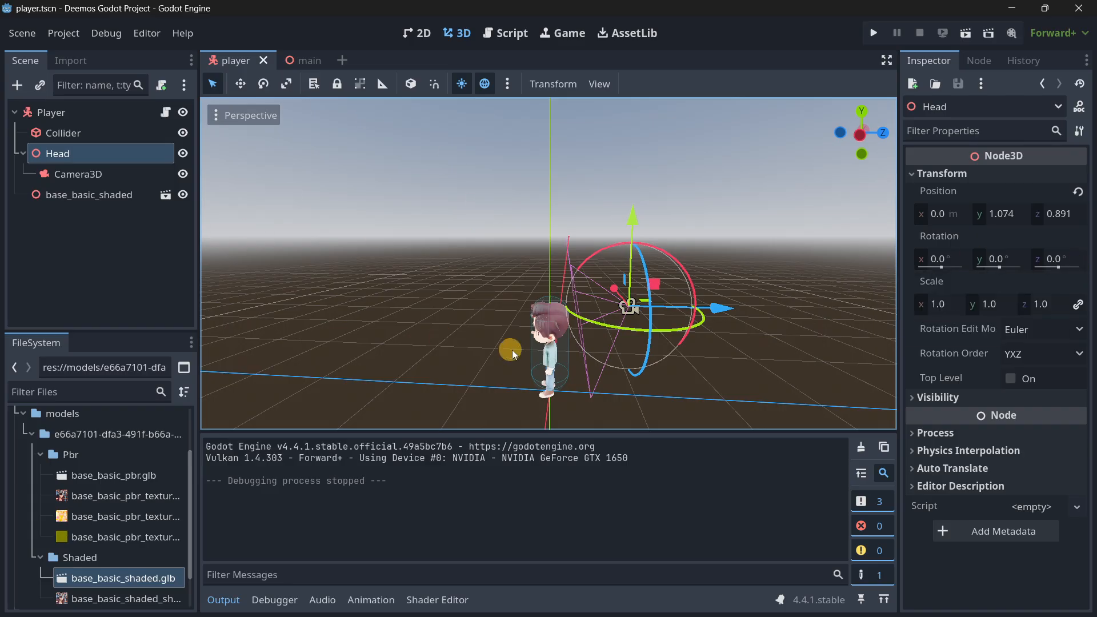
In the main scene, enlarge the floor's plane mesh to 30 m in X and 30 m in Y.
left_click(301, 60)
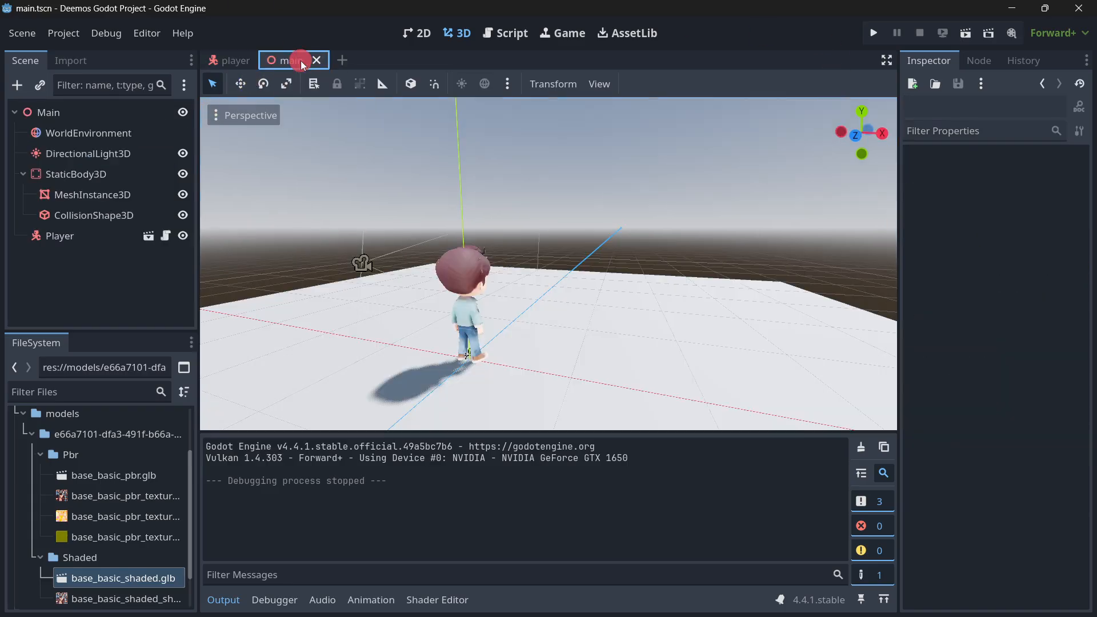
left_click(86, 195)
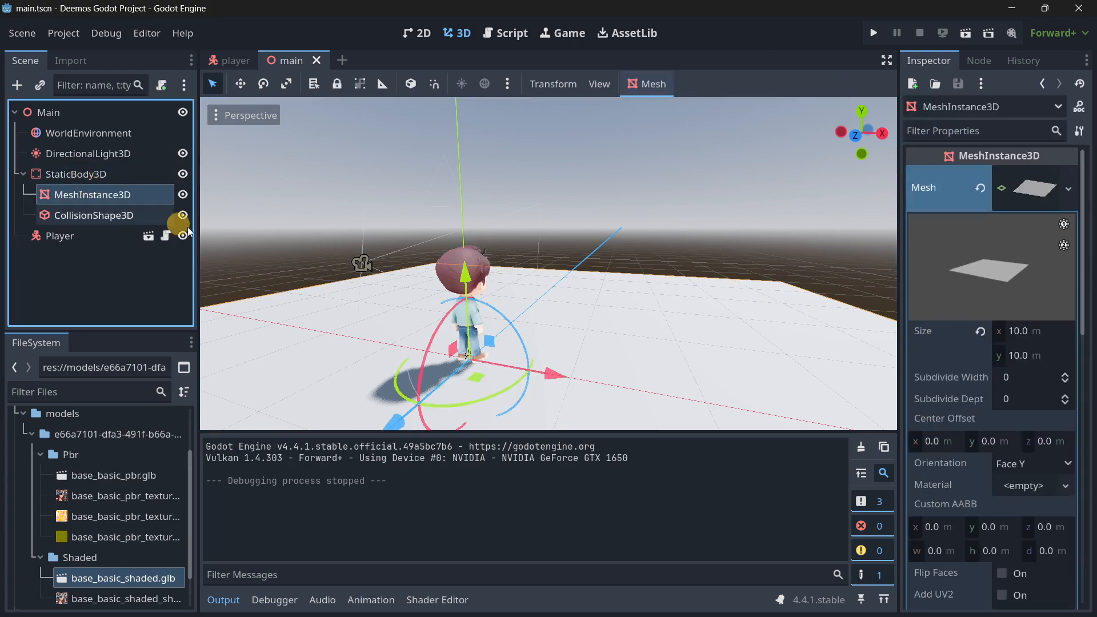
left_click(1008, 330)
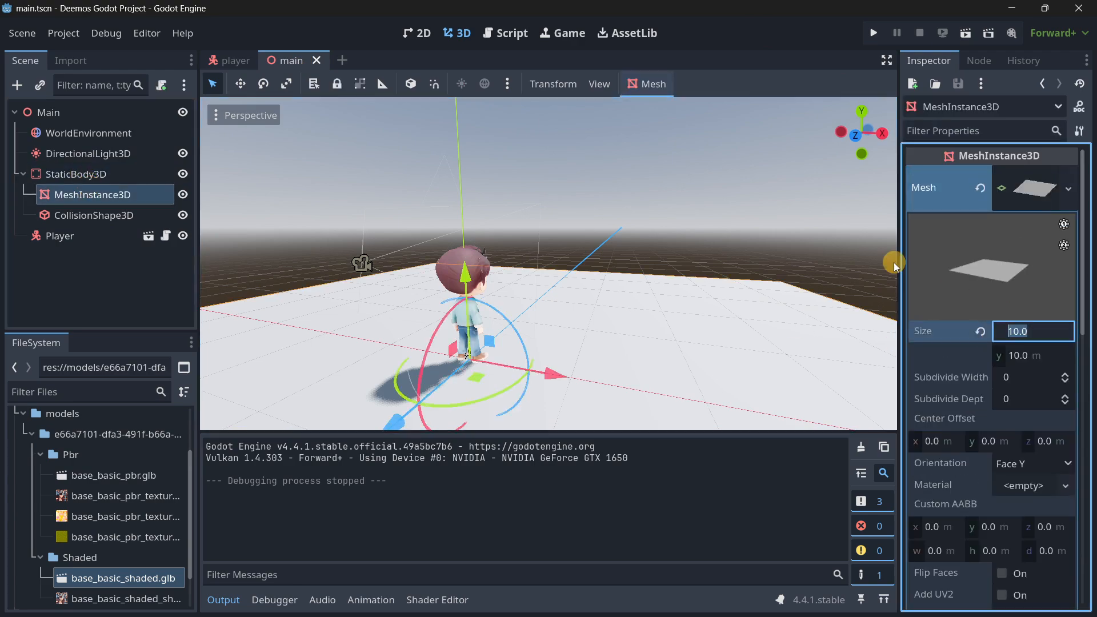
type("30")
key("Tab")
type("30")
key("Return")
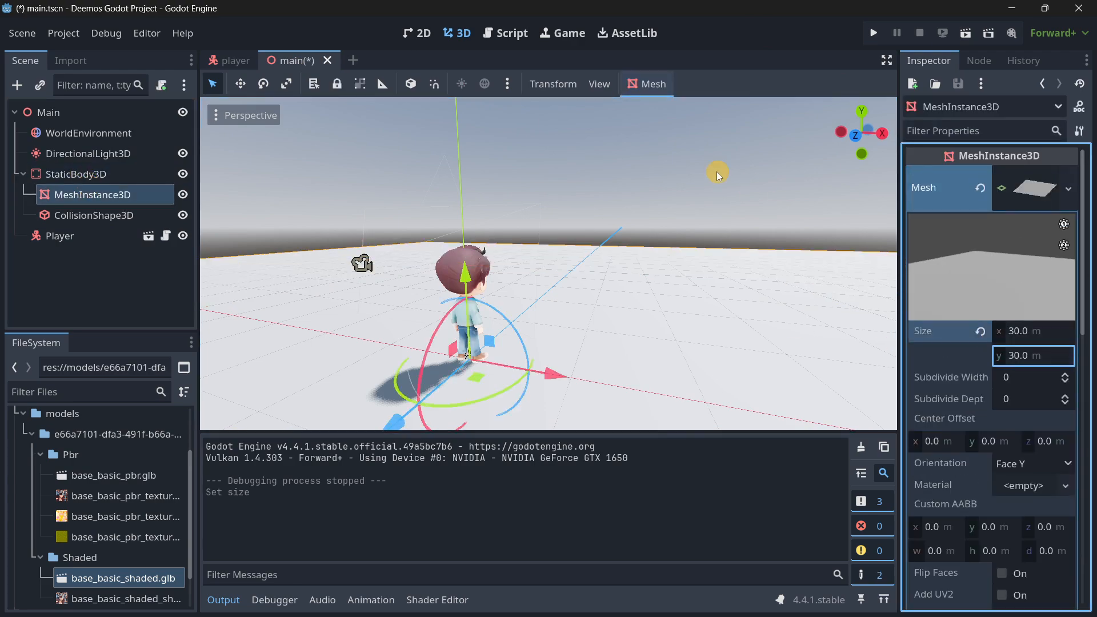
Set the floor collision box's X and Z sizes to 30 m, then test-run the project and close the game window.
left_click(108, 216)
left_click(951, 222)
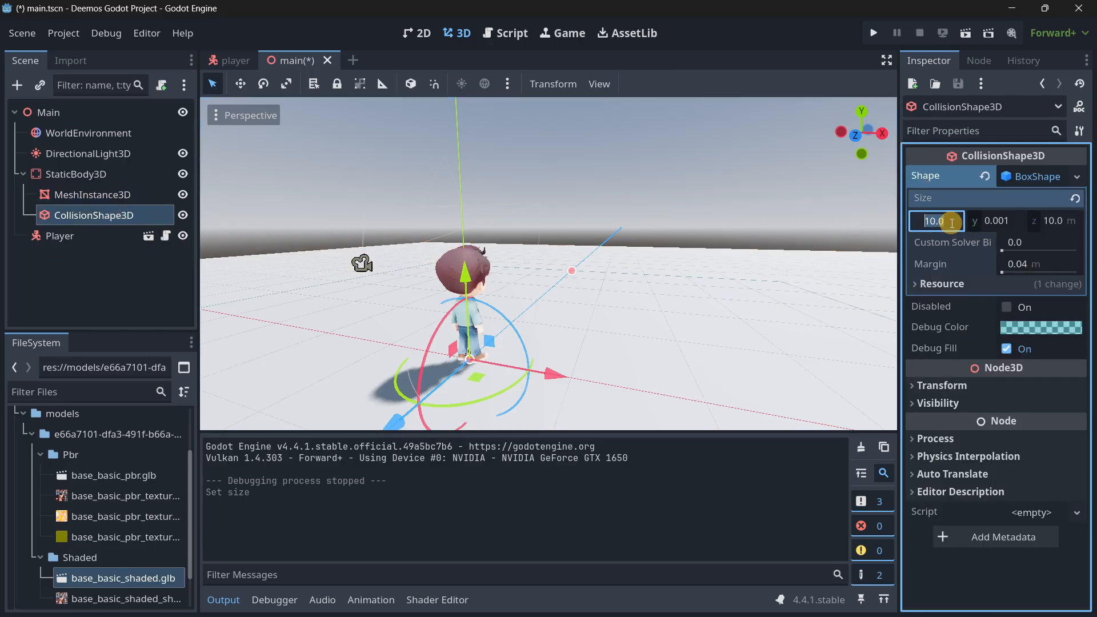
type("30")
key("Tab")
key("Tab")
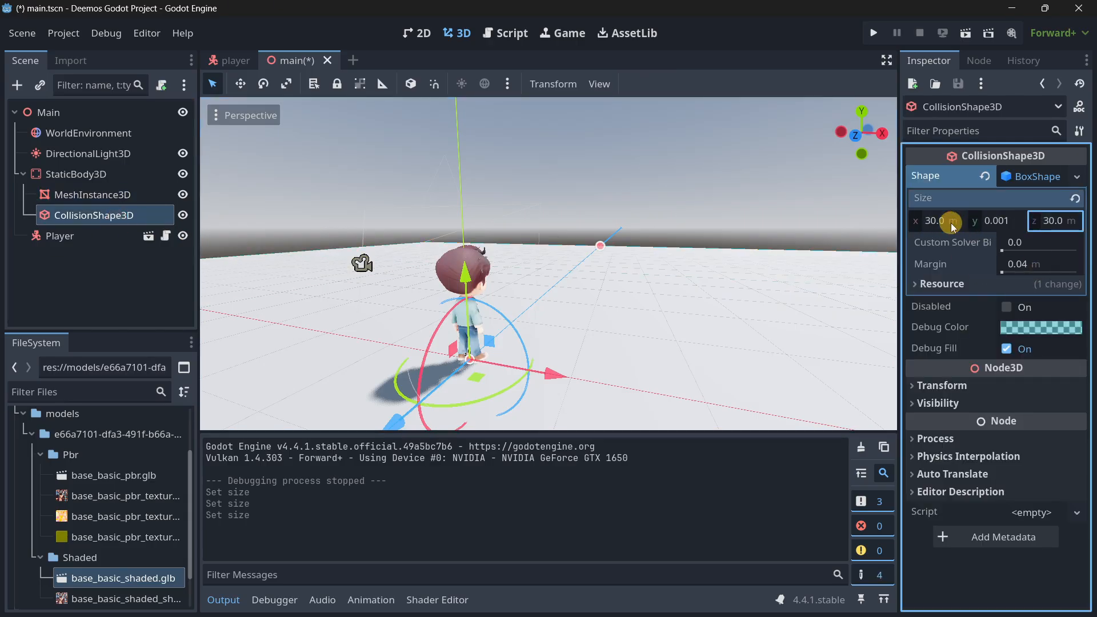
type("30")
key("F5")
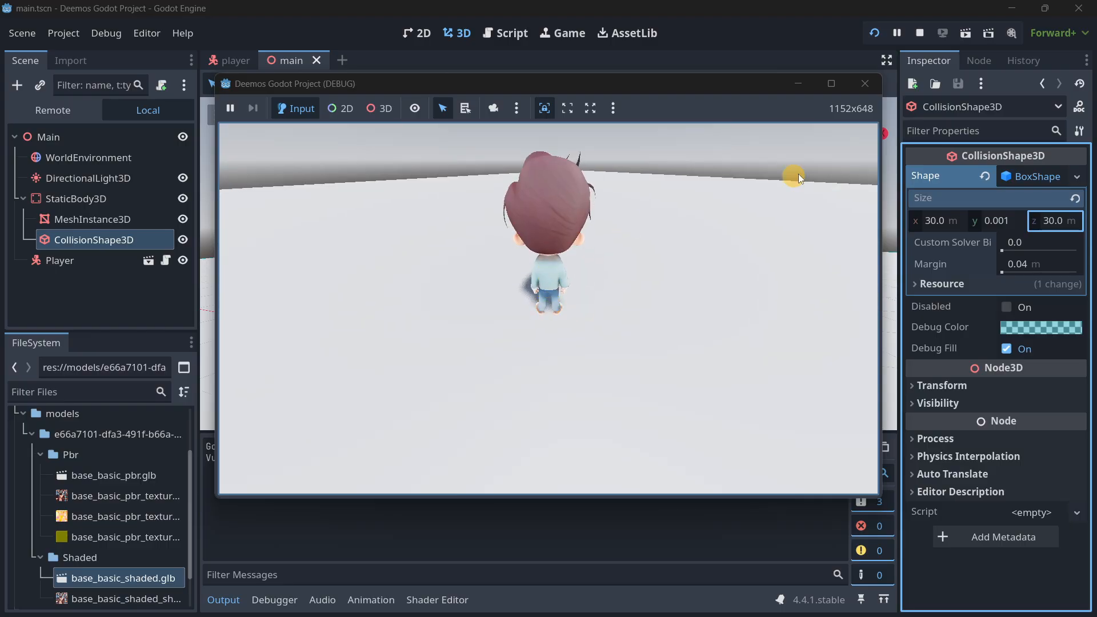
left_click(869, 86)
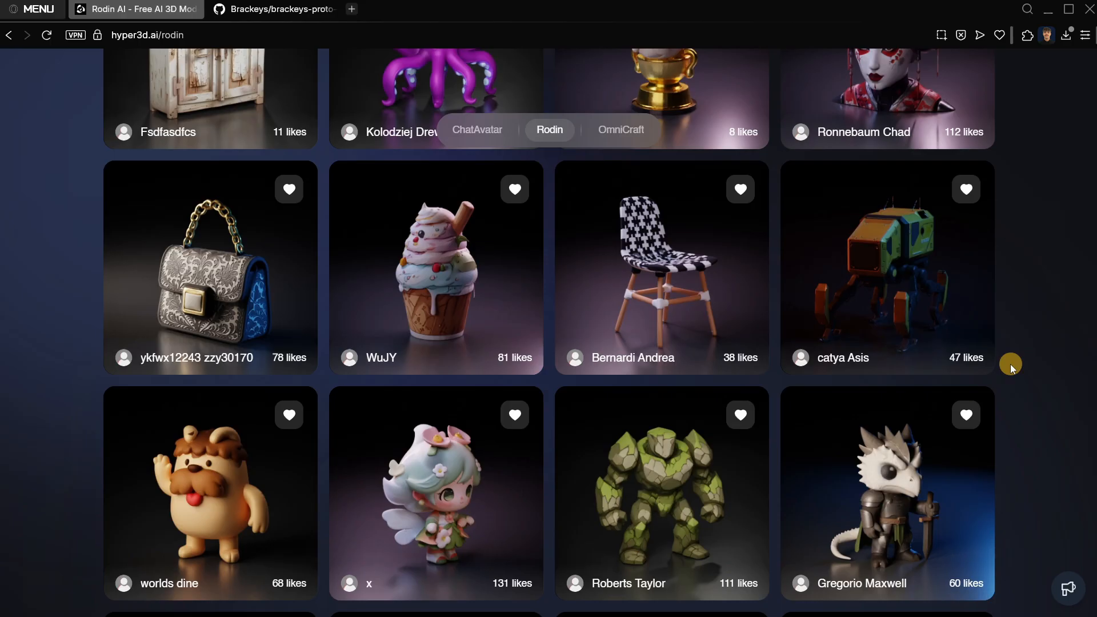
Browse the featured assets in the Rodin gallery on hyper3d.ai and open the hooded robed figure with glowing eyes.
scroll(1011, 365, "down", 5)
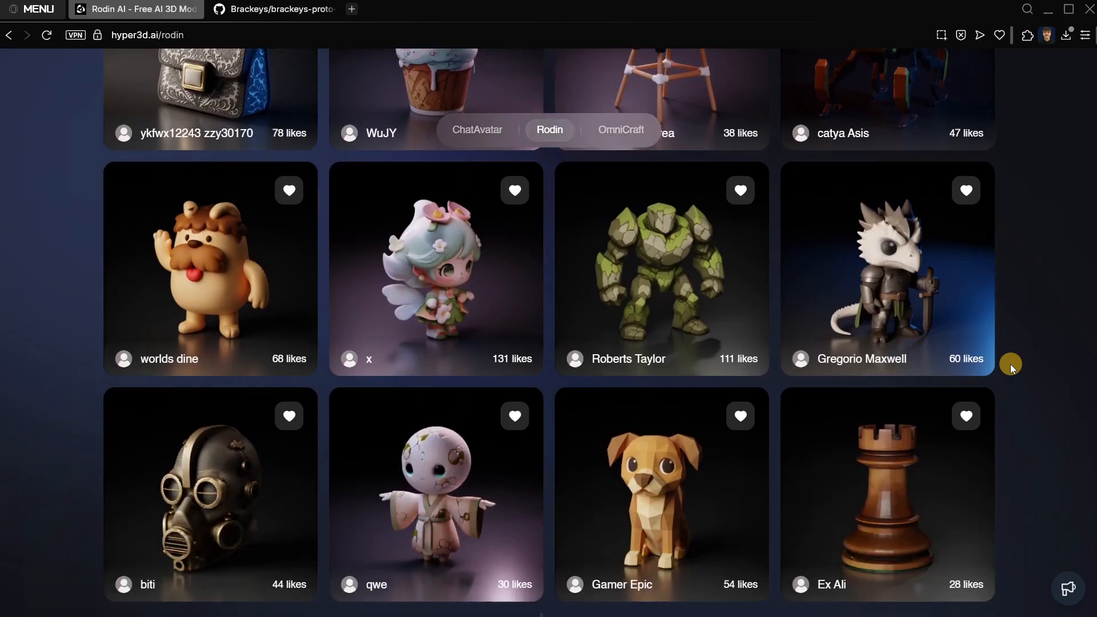
scroll(1014, 368, "up", 1)
scroll(1013, 368, "up", 10)
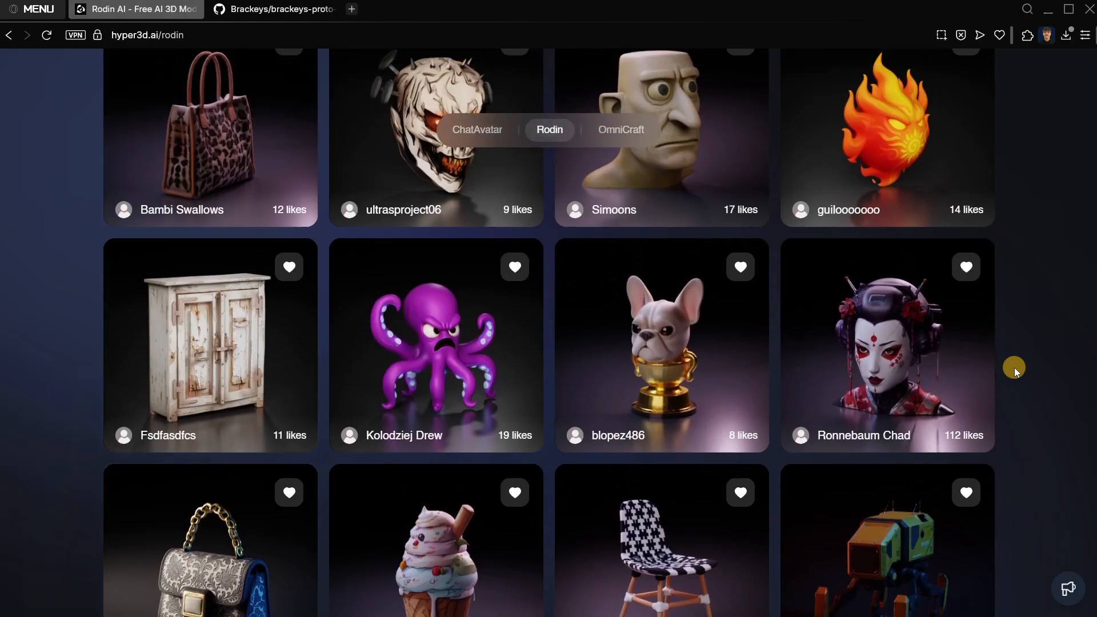
scroll(1013, 368, "up", 1)
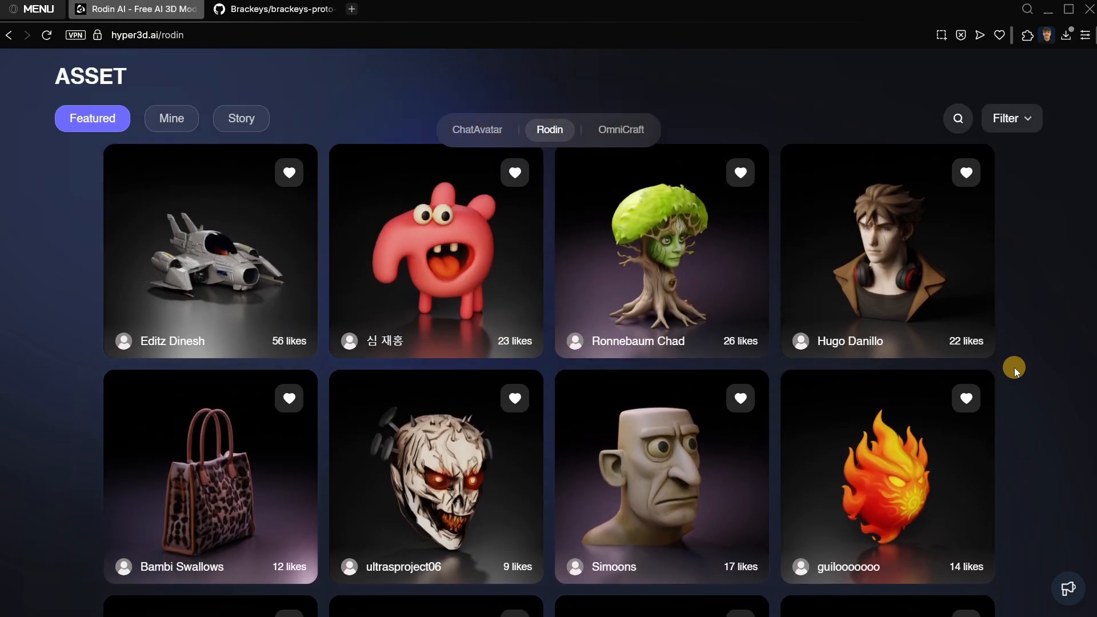
scroll(1013, 368, "down", 5)
scroll(1013, 368, "down", 5)
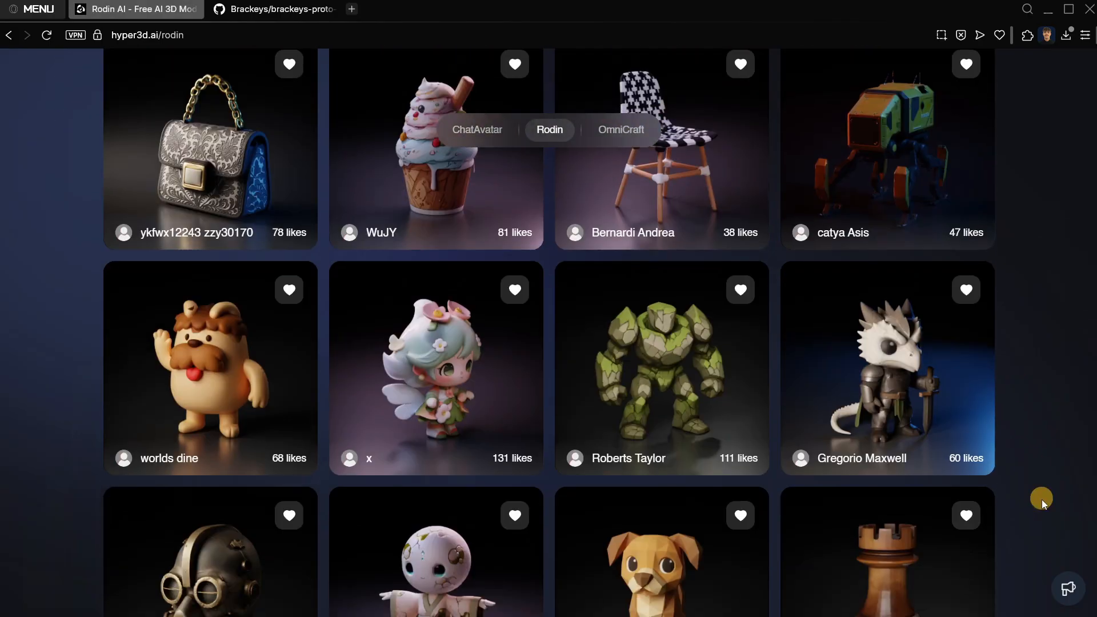
scroll(914, 399, "down", 7)
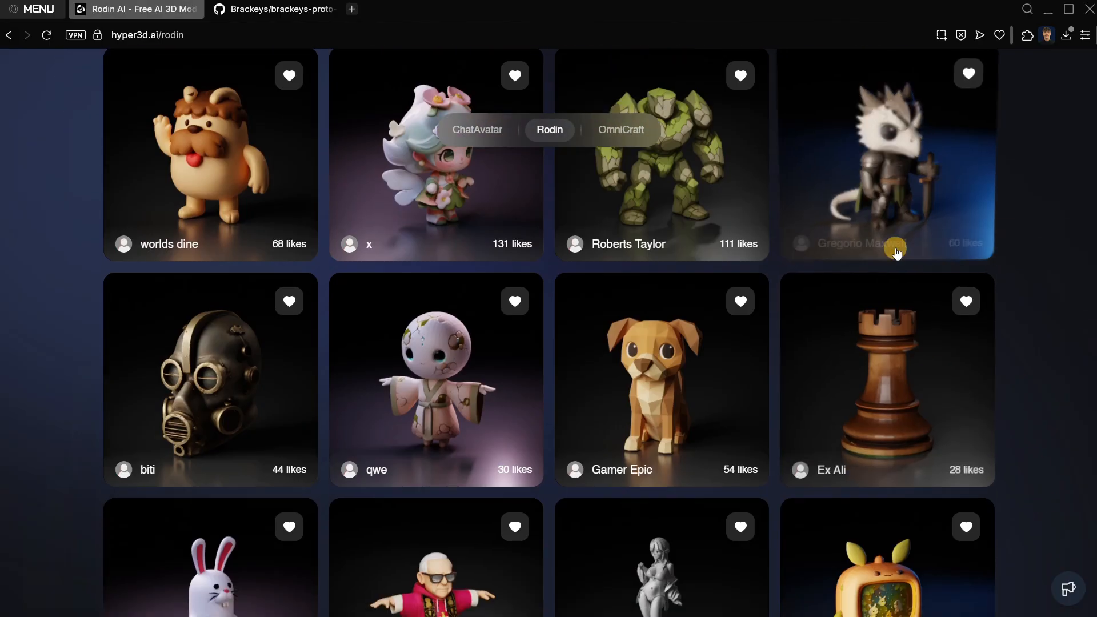
scroll(925, 406, "down", 3)
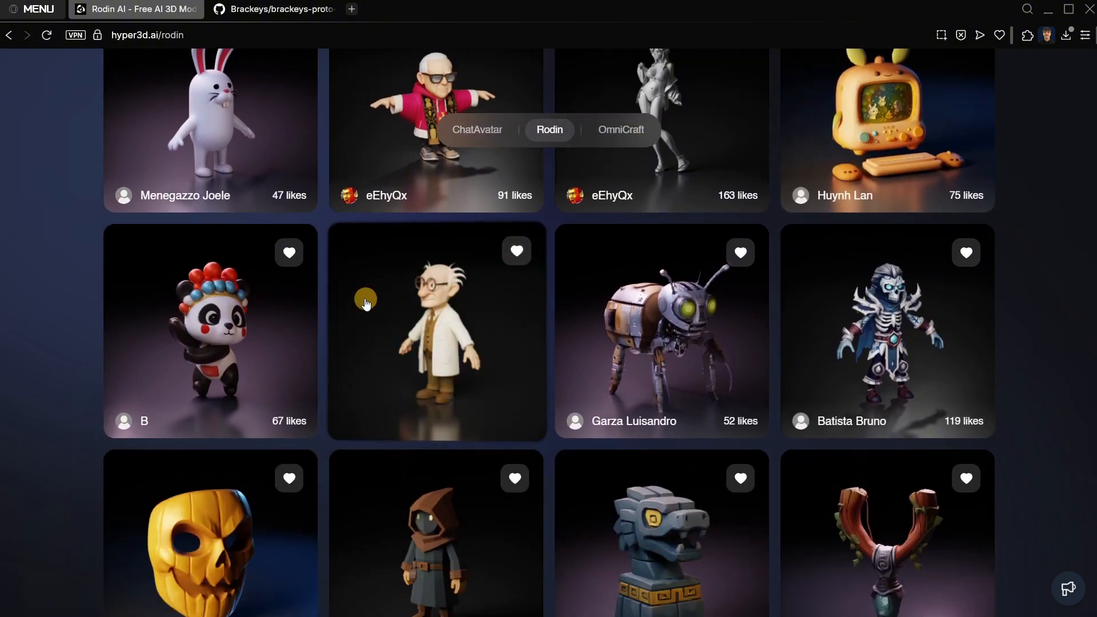
scroll(448, 307, "down", 3)
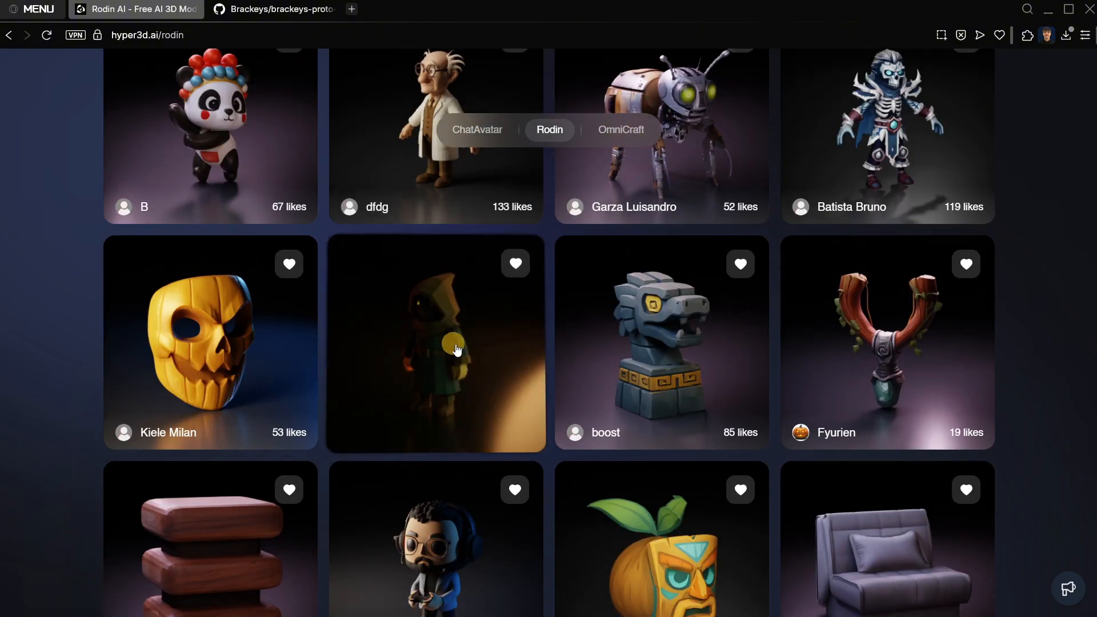
left_click(476, 380)
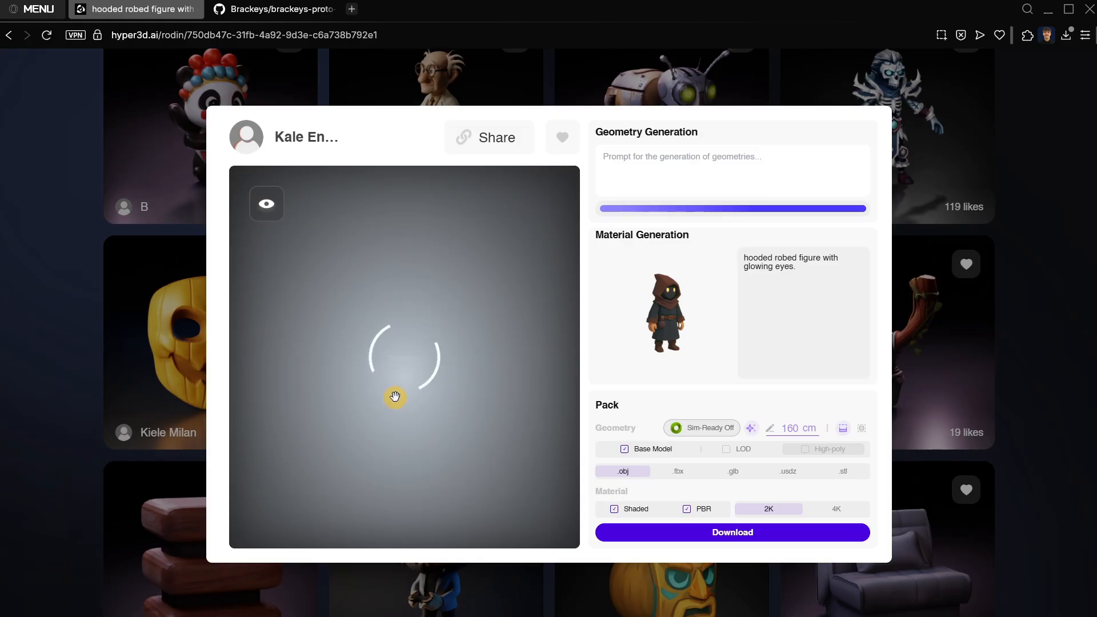
Examine the hooded robed figure's 3D preview from several angles, close it and look through more of the featured Rodin models.
left_click_drag(426, 358, 333, 330)
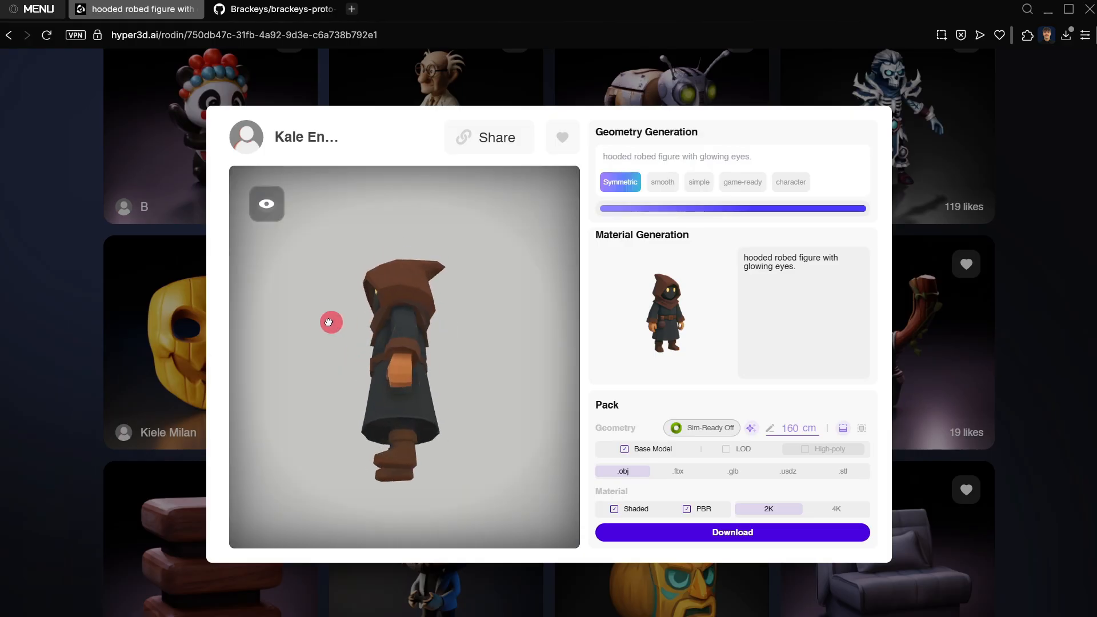
scroll(351, 376, "up", 5)
left_click_drag(350, 375, 398, 391)
left_click(920, 433)
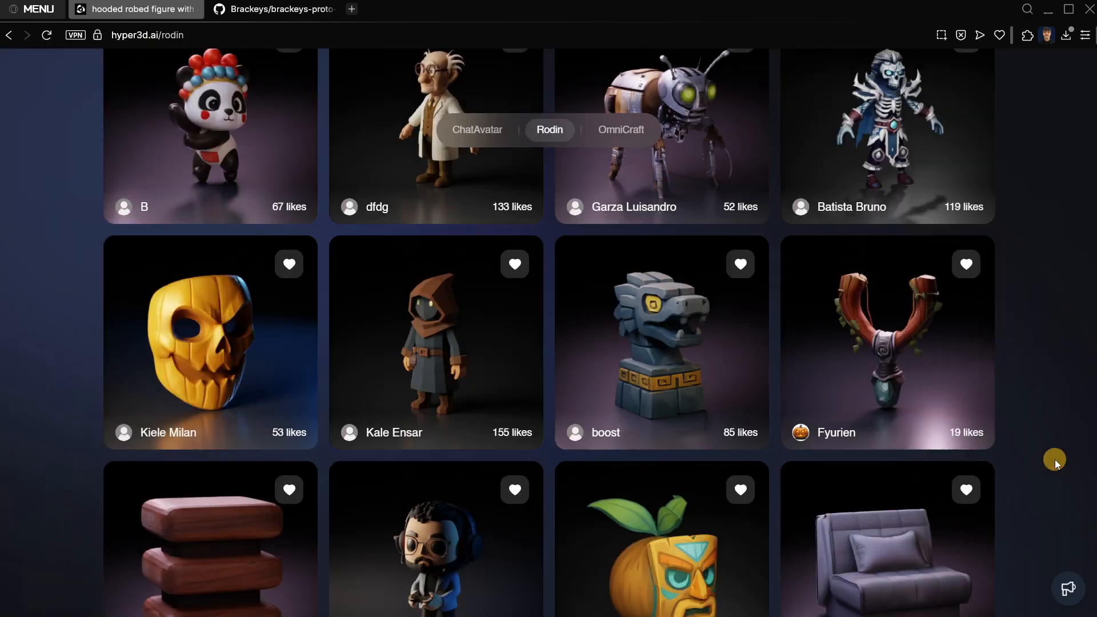
scroll(1017, 400, "down", 4)
scroll(1033, 397, "down", 4)
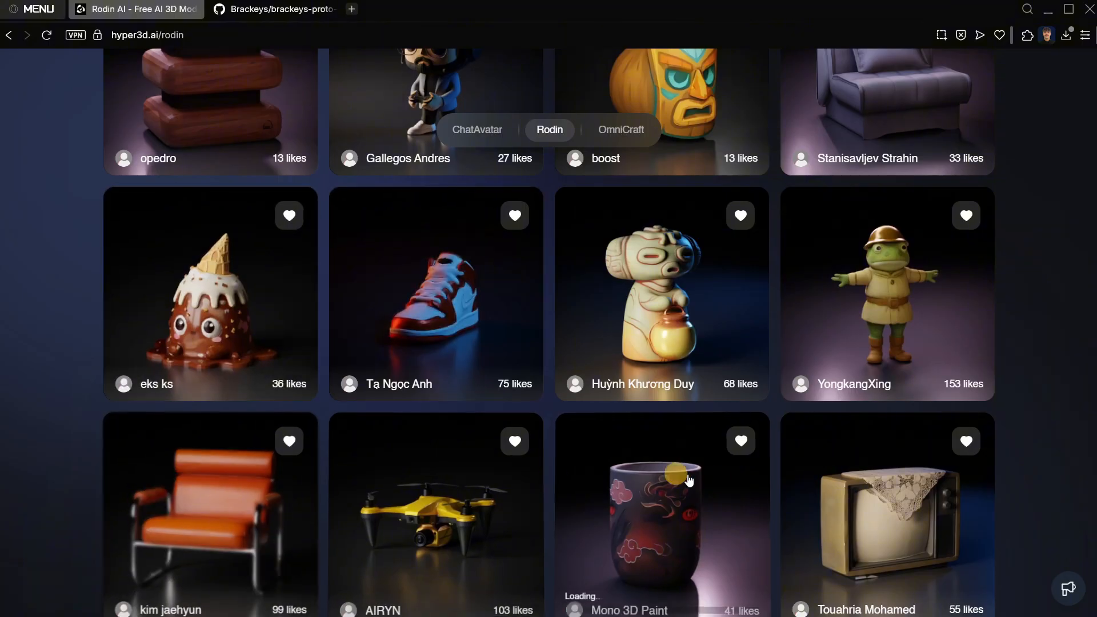
scroll(601, 445, "down", 5)
scroll(600, 445, "down", 20)
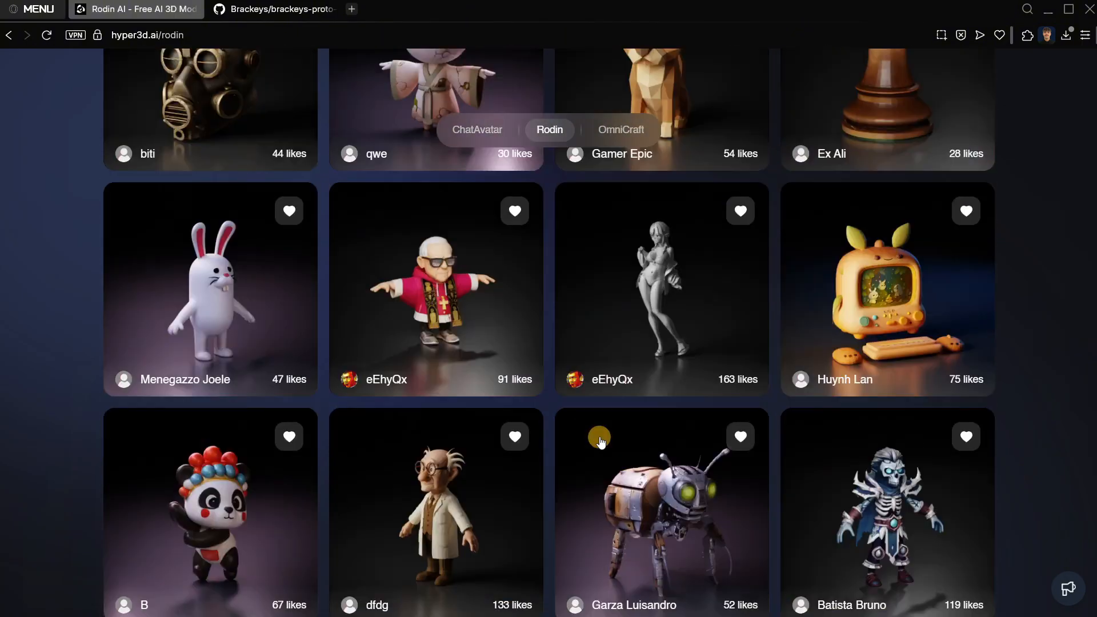
scroll(598, 443, "up", 6)
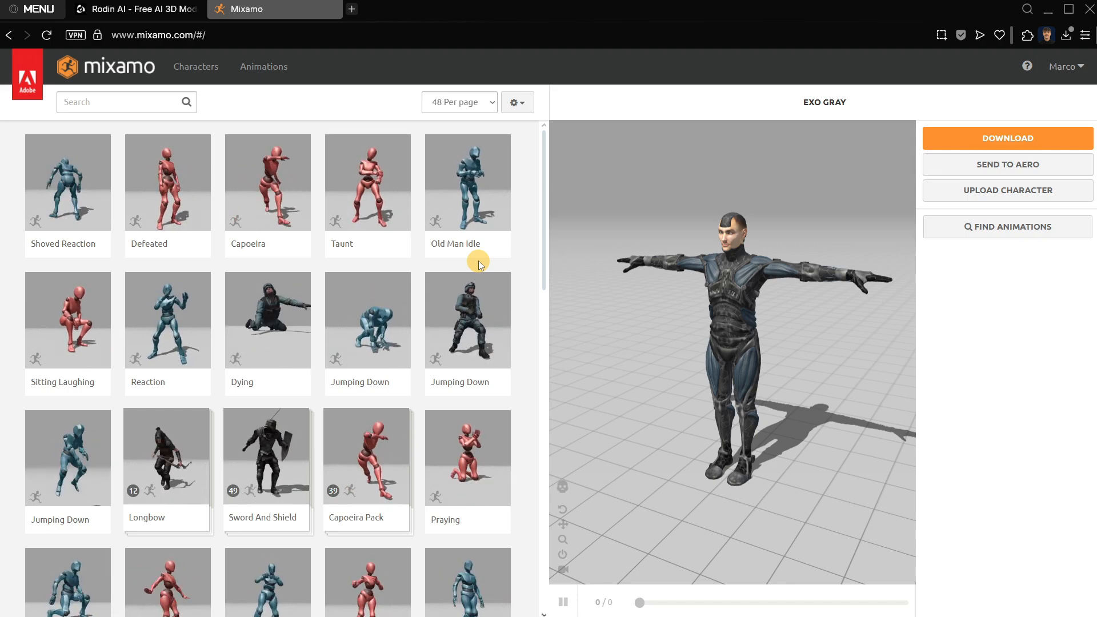
Open Mixamo's character upload dialog, and download the cute cartoon boy in .fbx format from your own assets on the Rodin site.
left_click(971, 191)
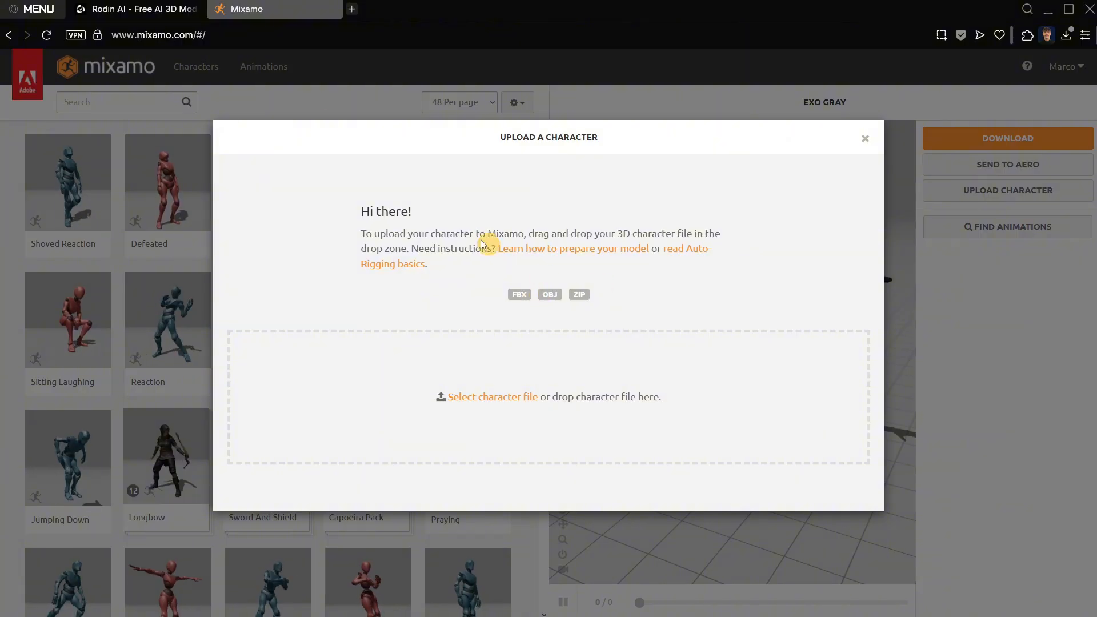
left_click(137, 9)
scroll(277, 379, "down", 3)
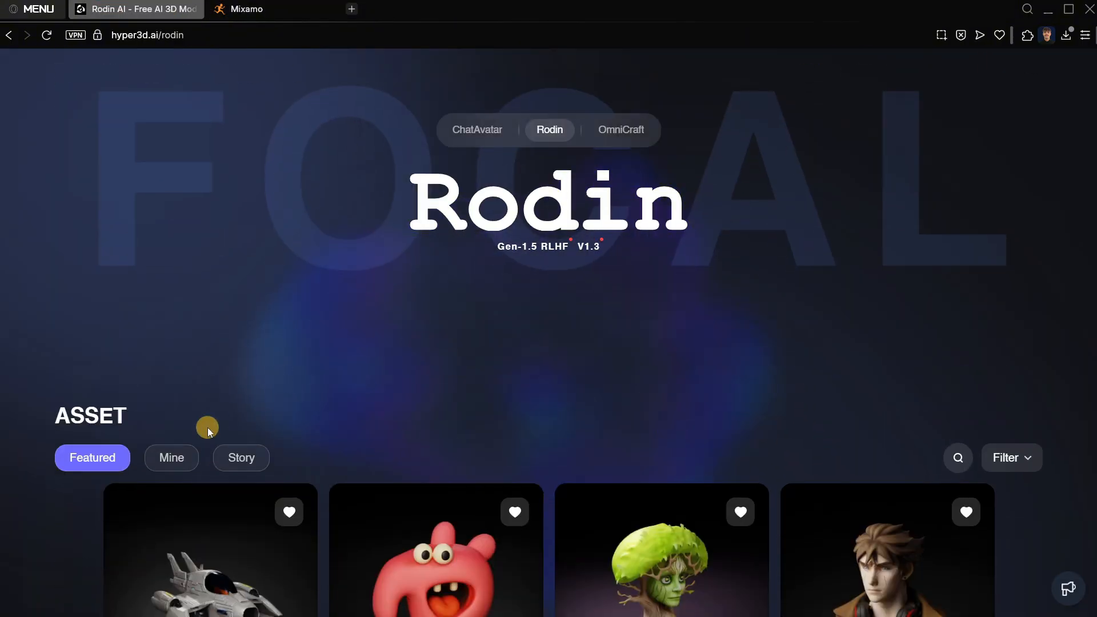
left_click(234, 456)
scroll(265, 337, "down", 3)
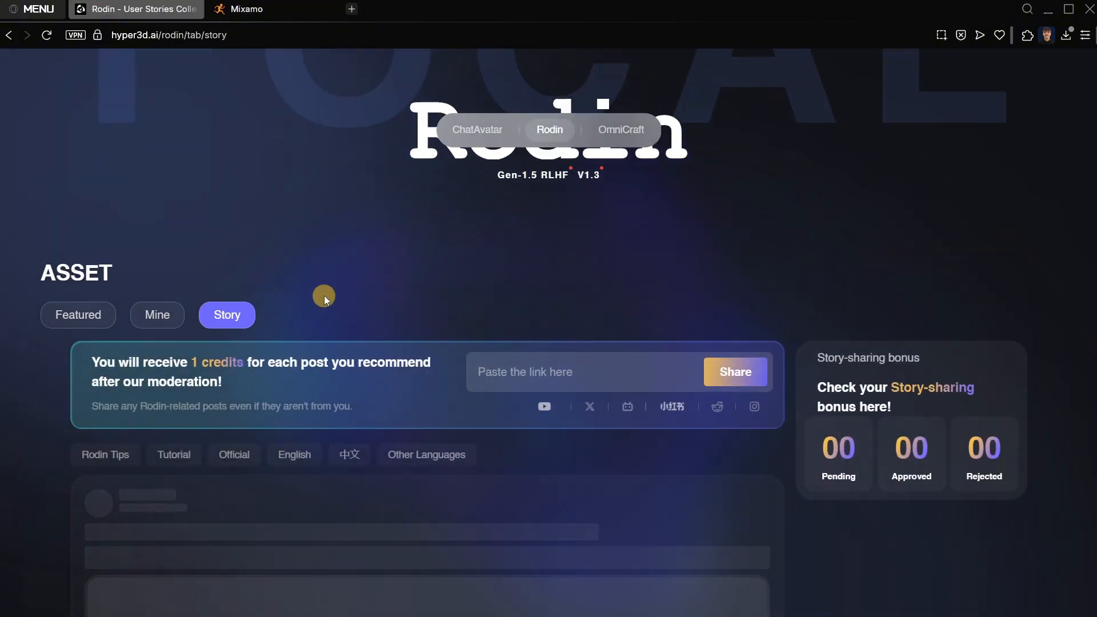
scroll(273, 292, "up", 1)
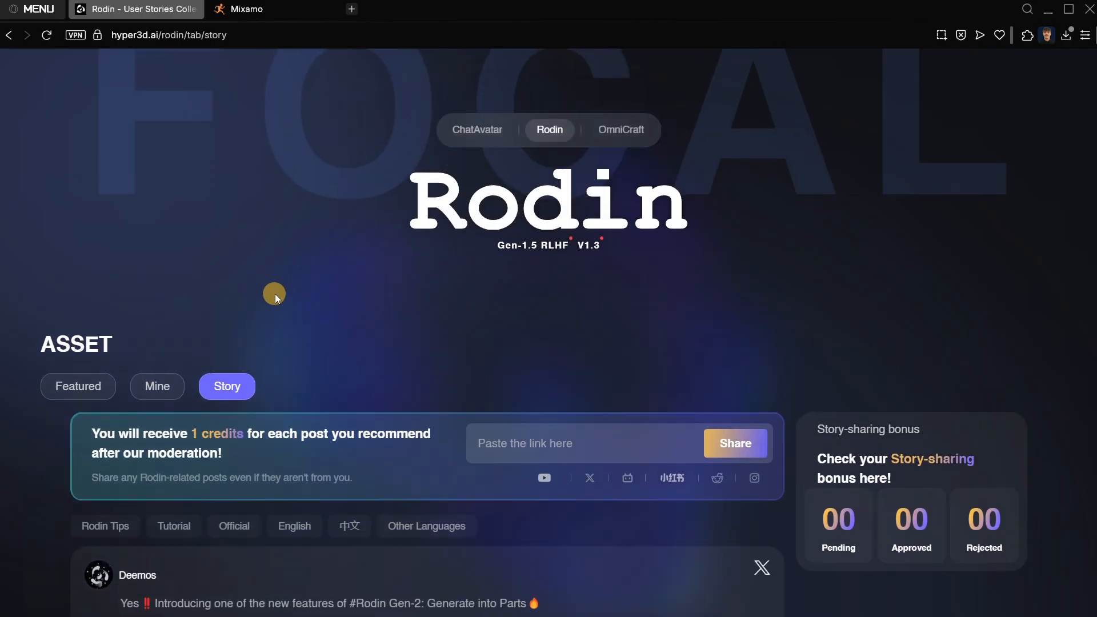
left_click(147, 387)
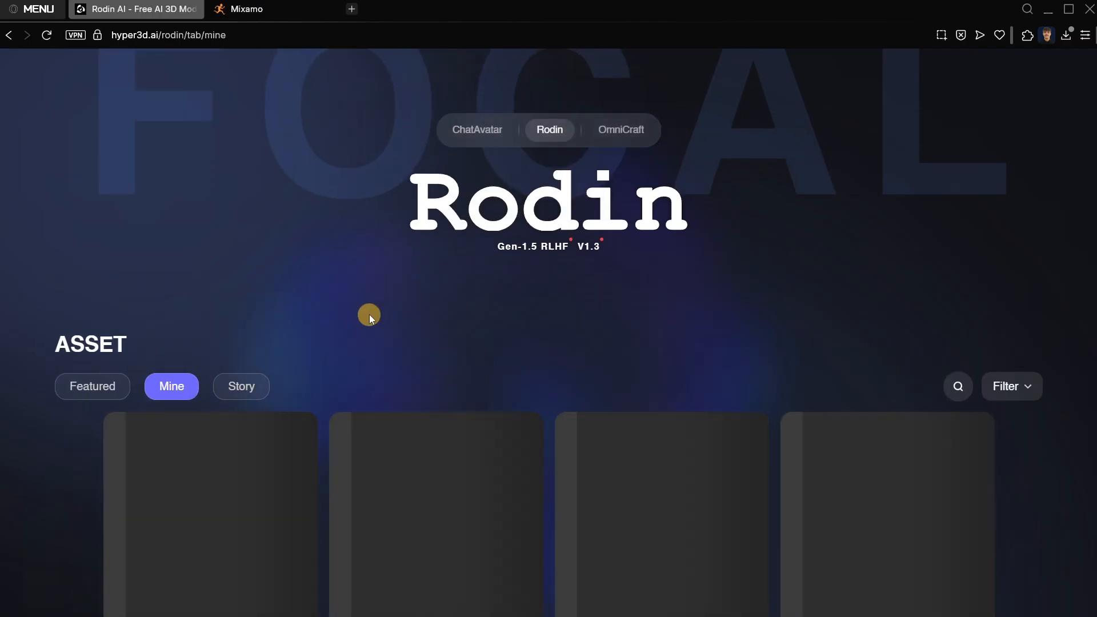
scroll(369, 314, "down", 3)
left_click(369, 314)
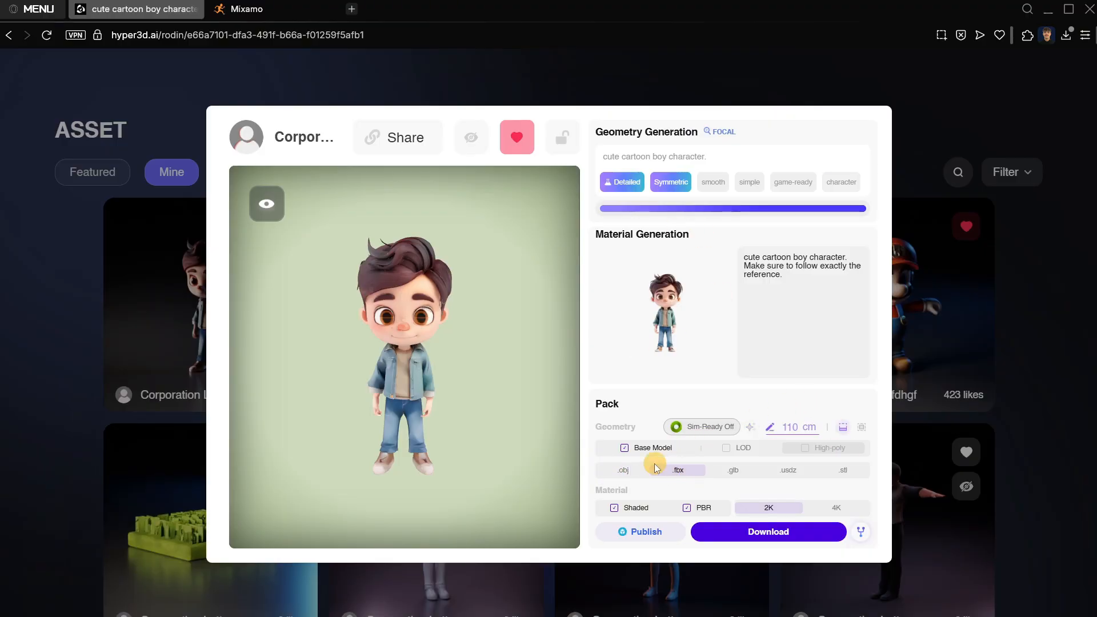
left_click(744, 533)
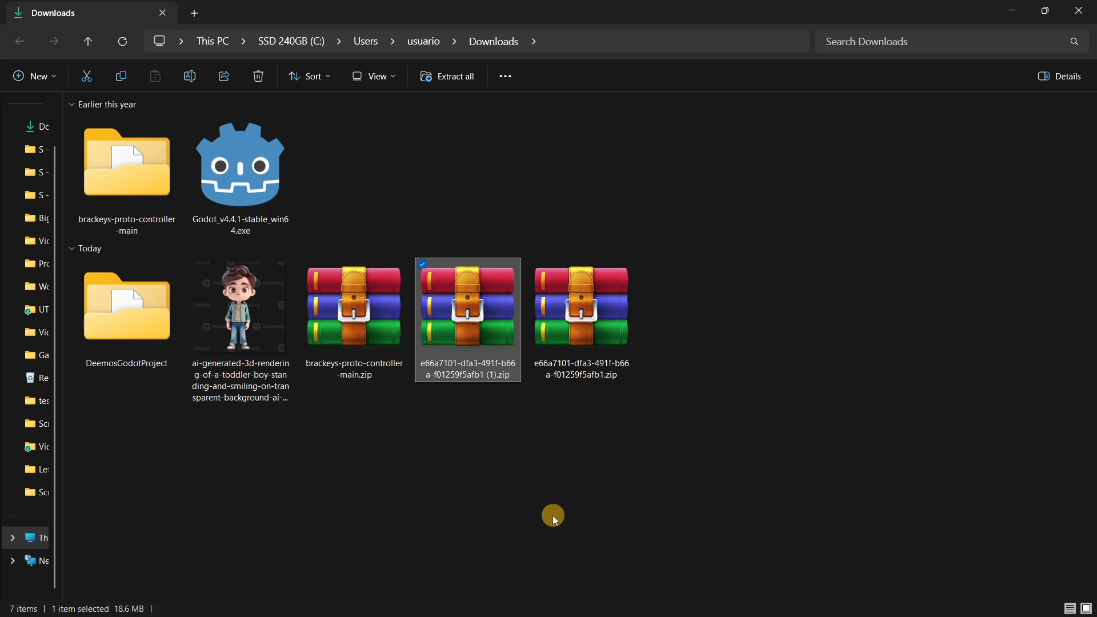
Extract the newly downloaded zip ending in "(1)" into its own folder in Downloads and open its Shaded subfolder.
right_click(460, 347)
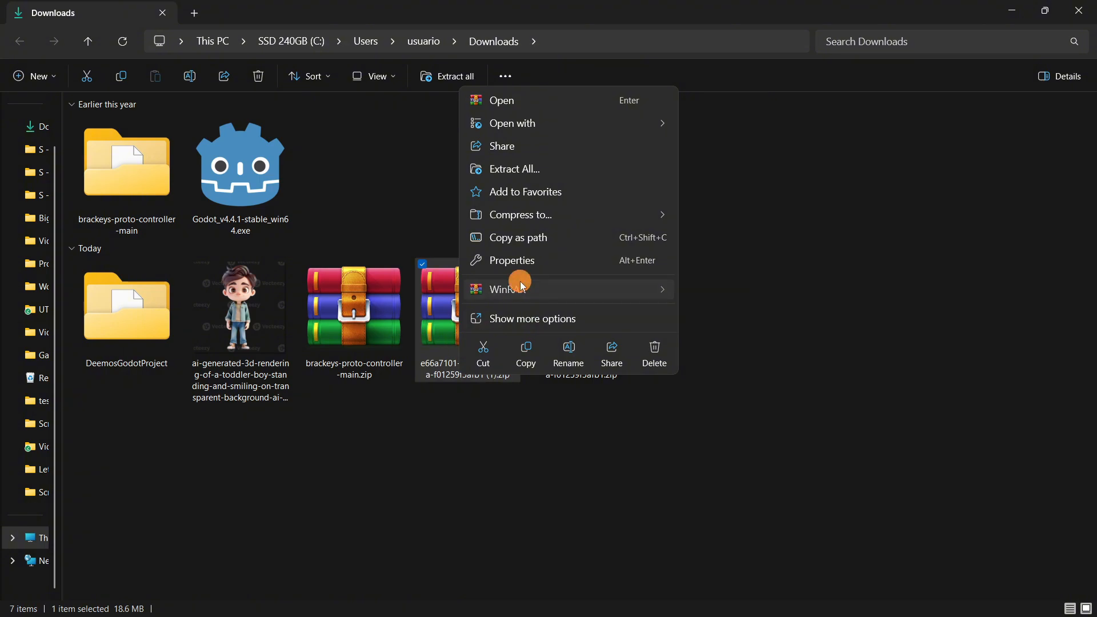
mouse_move(522, 288)
left_click(735, 336)
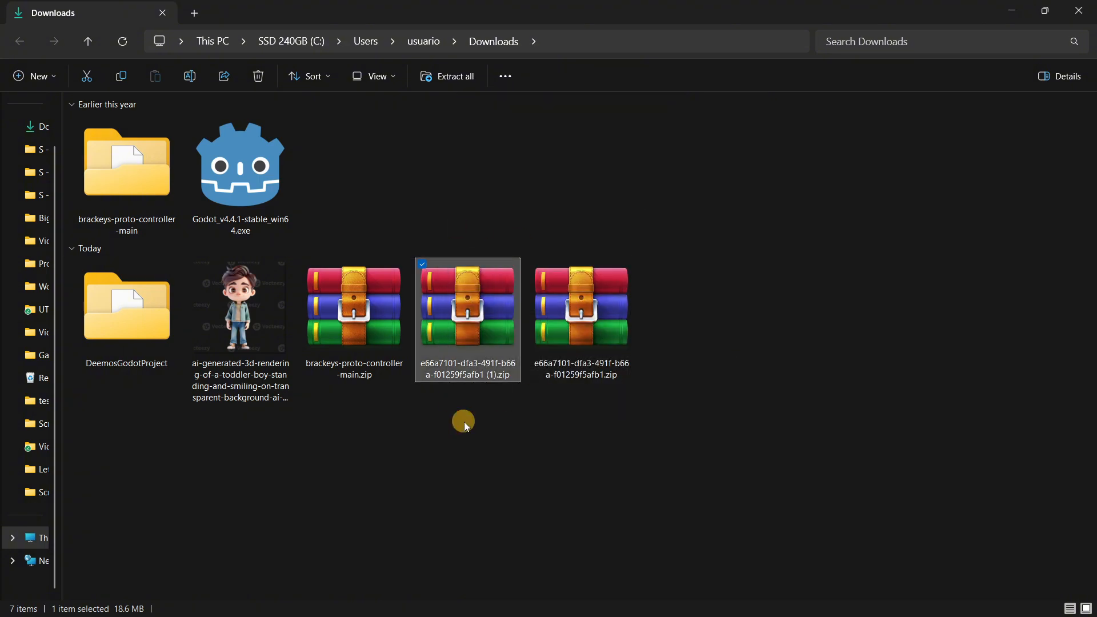
double_click(656, 357)
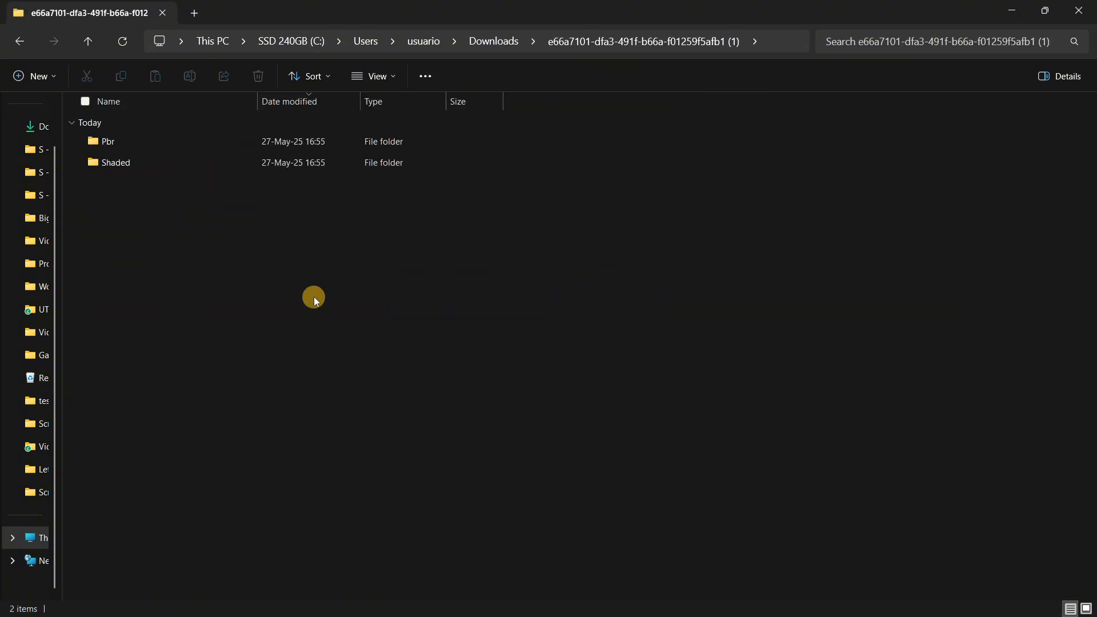
double_click(166, 158)
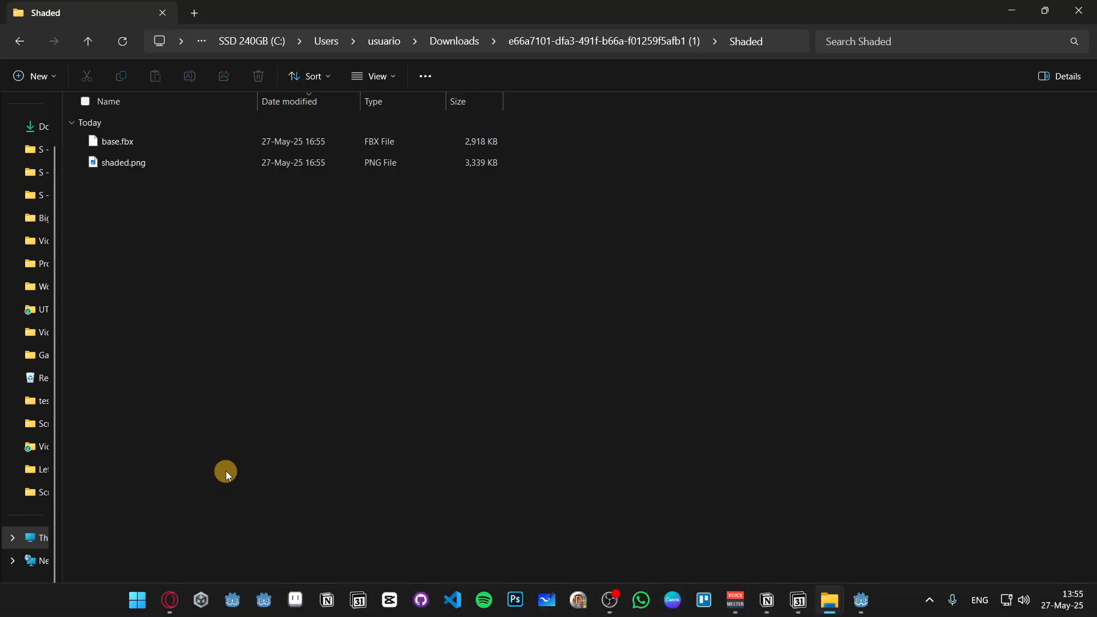
Upload base.fbx from the Shaded folder to Mixamo as the new character.
mouse_move(196, 613)
left_click(179, 589)
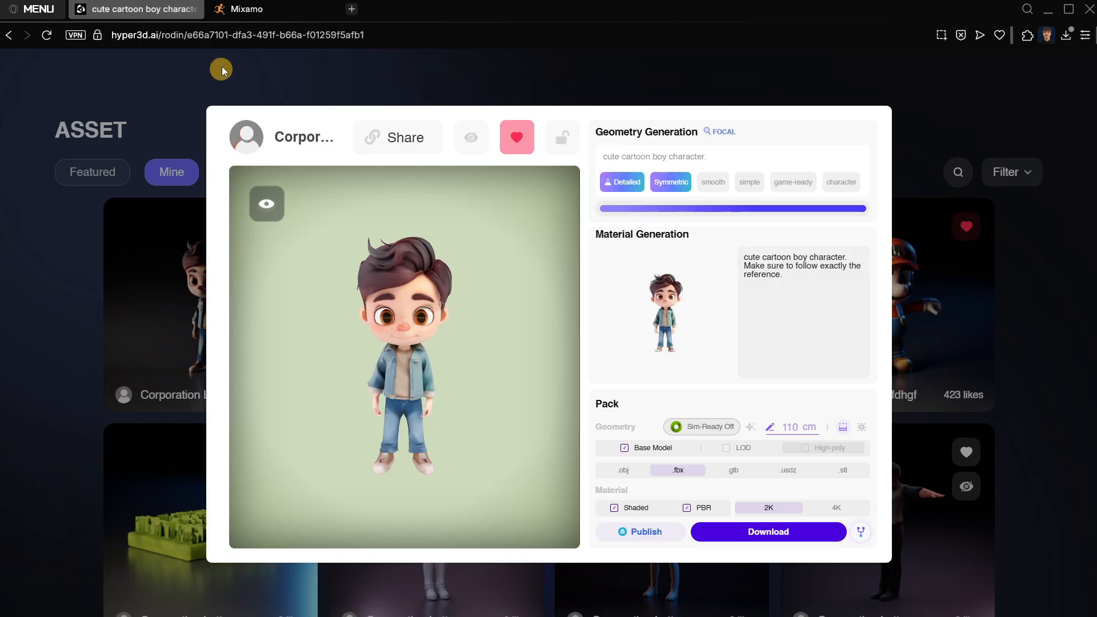
left_click(249, 10)
key("alt+Tab")
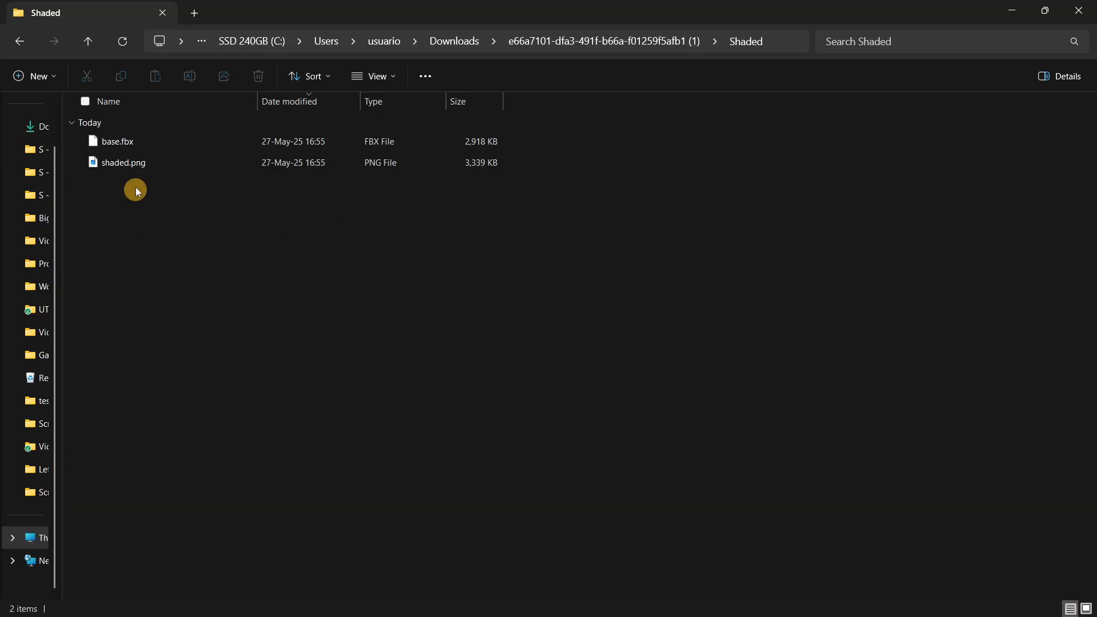
mouse_move(142, 140)
left_mouse_down()
mouse_move(199, 181)
mouse_move(201, 135)
mouse_move(274, 568)
mouse_move(241, 612)
left_mouse_up()
left_click_drag(179, 600, 507, 389)
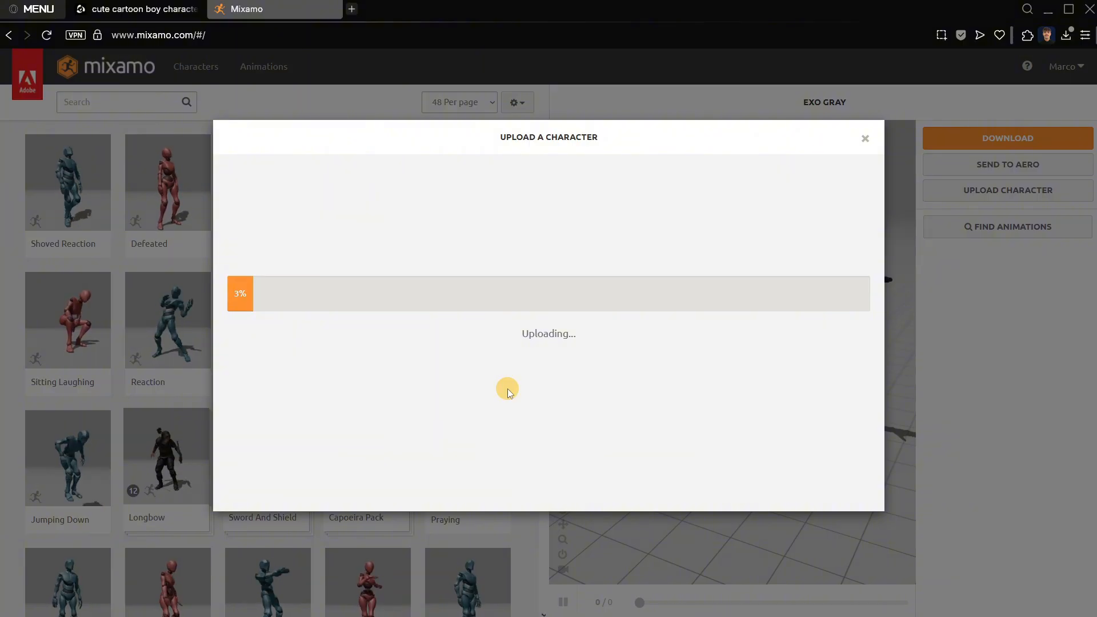
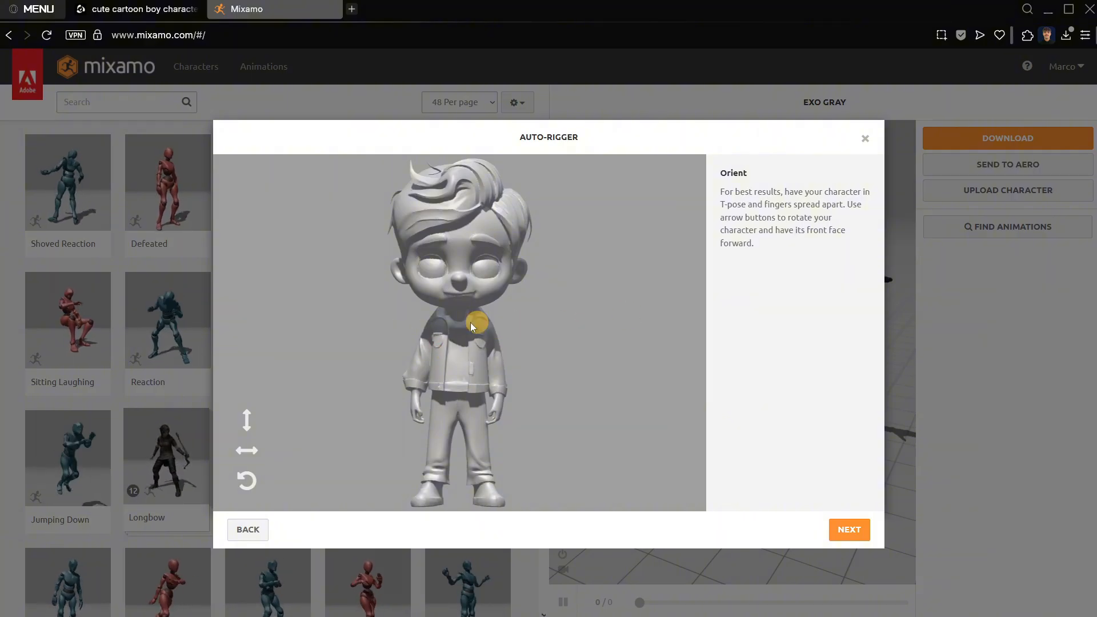
Try to auto-rig the arms-down boy with symmetric markers on the chin, wrists, elbows, knees and groin, using Standard Skeleton (65).
left_click(839, 538)
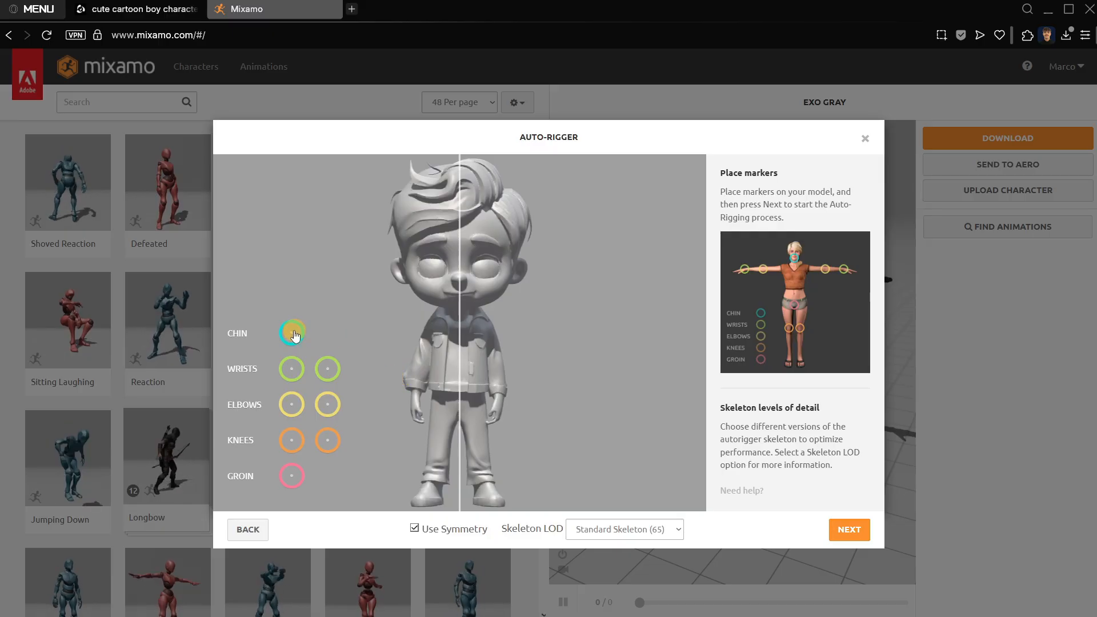
left_click_drag(294, 336, 459, 310)
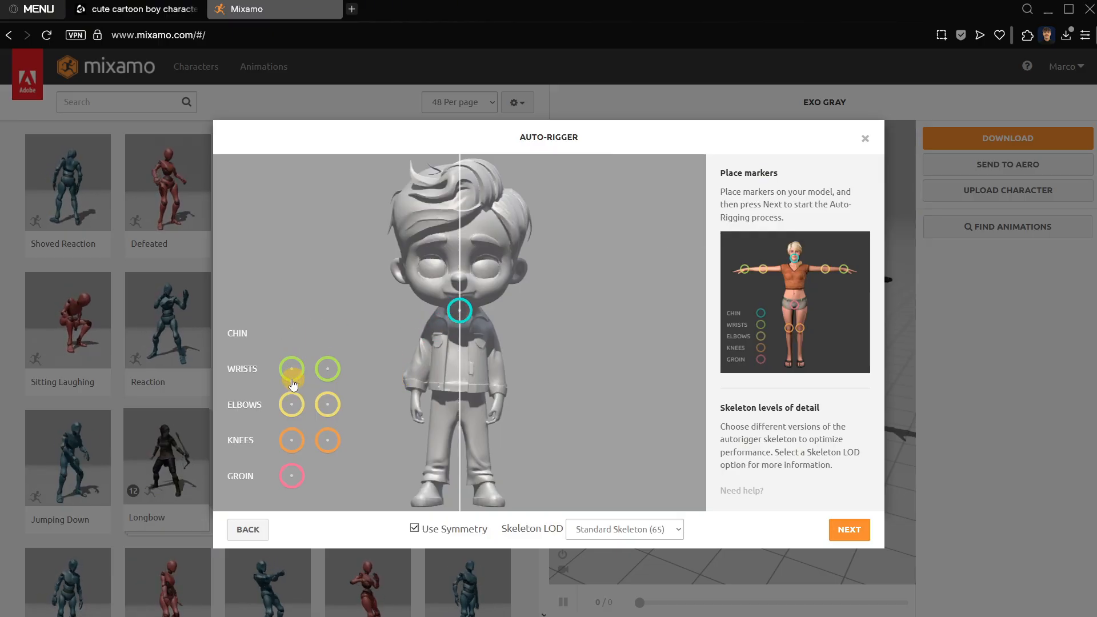
mouse_move(292, 384)
left_mouse_down()
mouse_move(393, 380)
mouse_move(415, 401)
left_mouse_up()
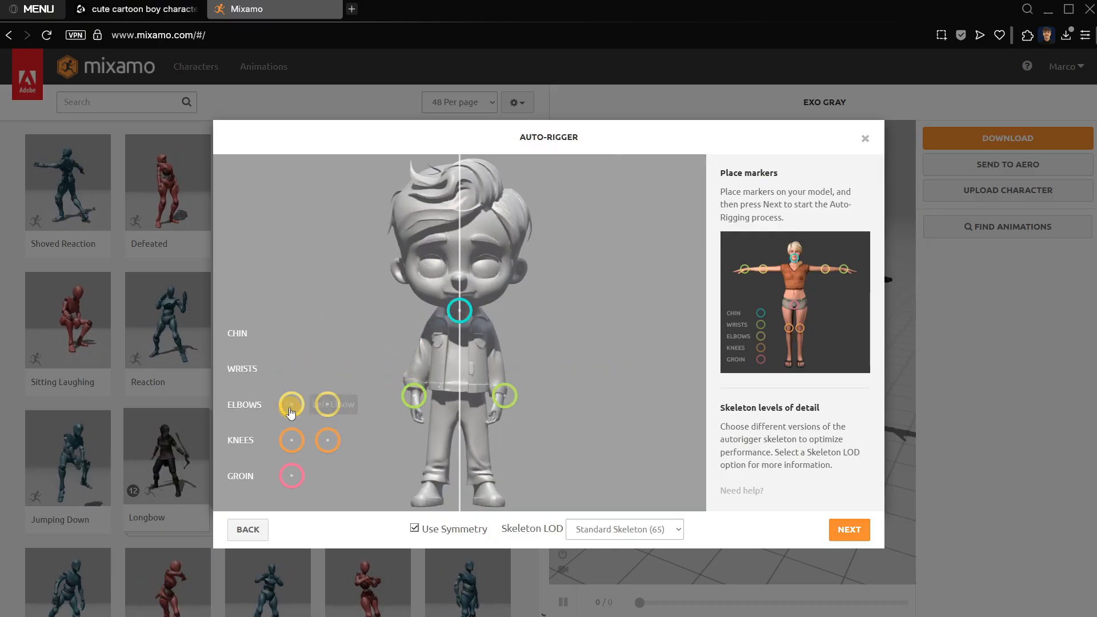
mouse_move(290, 409)
left_mouse_down()
mouse_move(400, 393)
mouse_move(417, 370)
left_mouse_up()
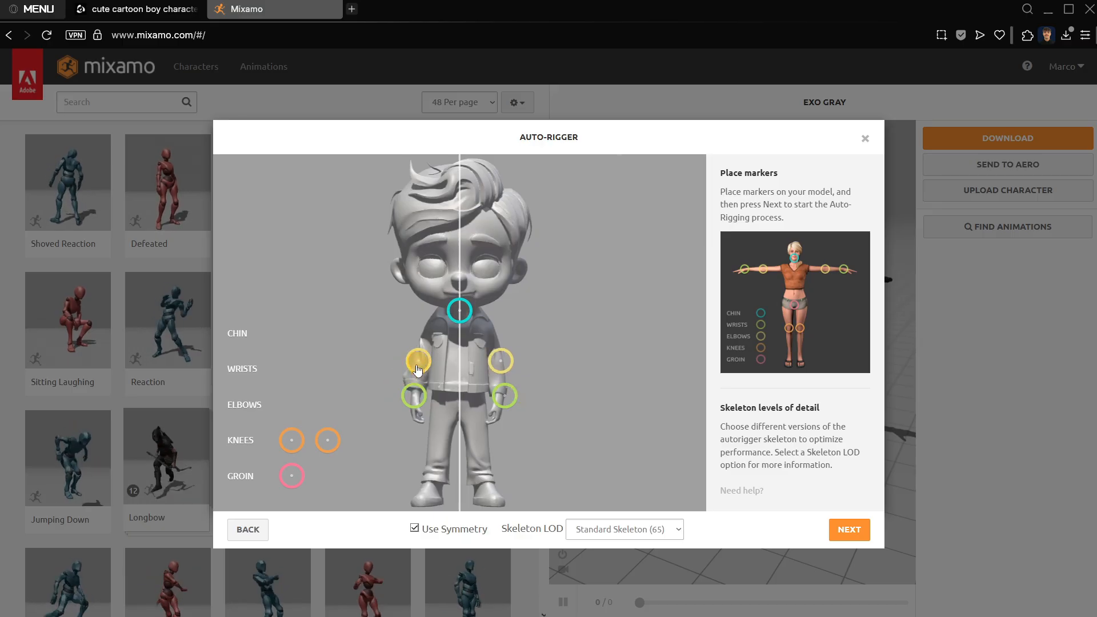
left_click_drag(501, 367, 499, 368)
left_click_drag(292, 441, 441, 446)
left_click_drag(291, 476, 460, 393)
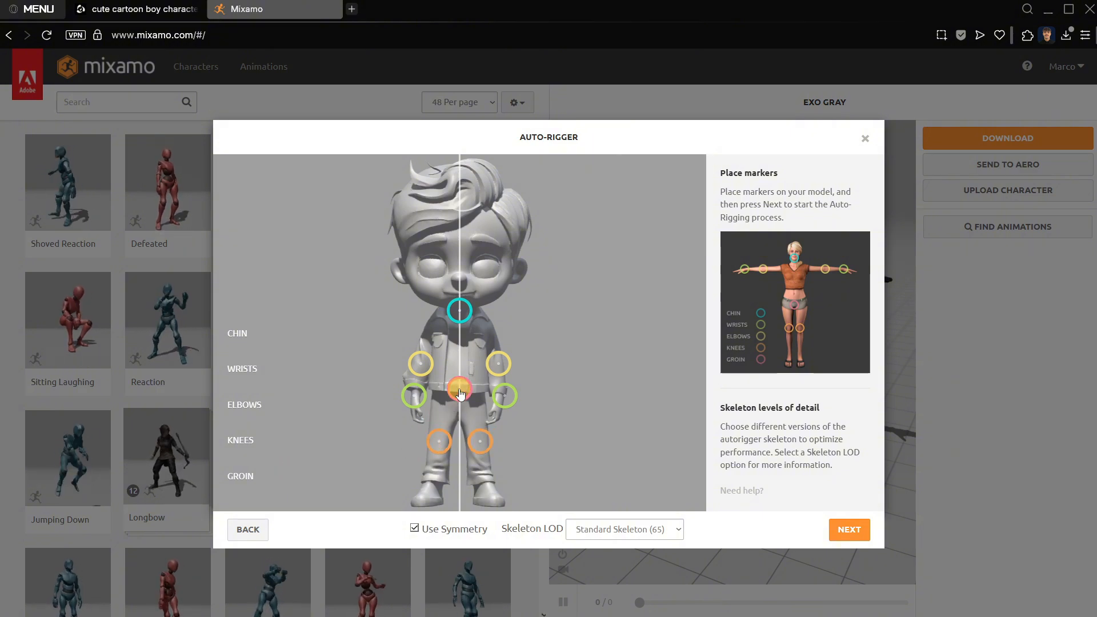
left_click(861, 530)
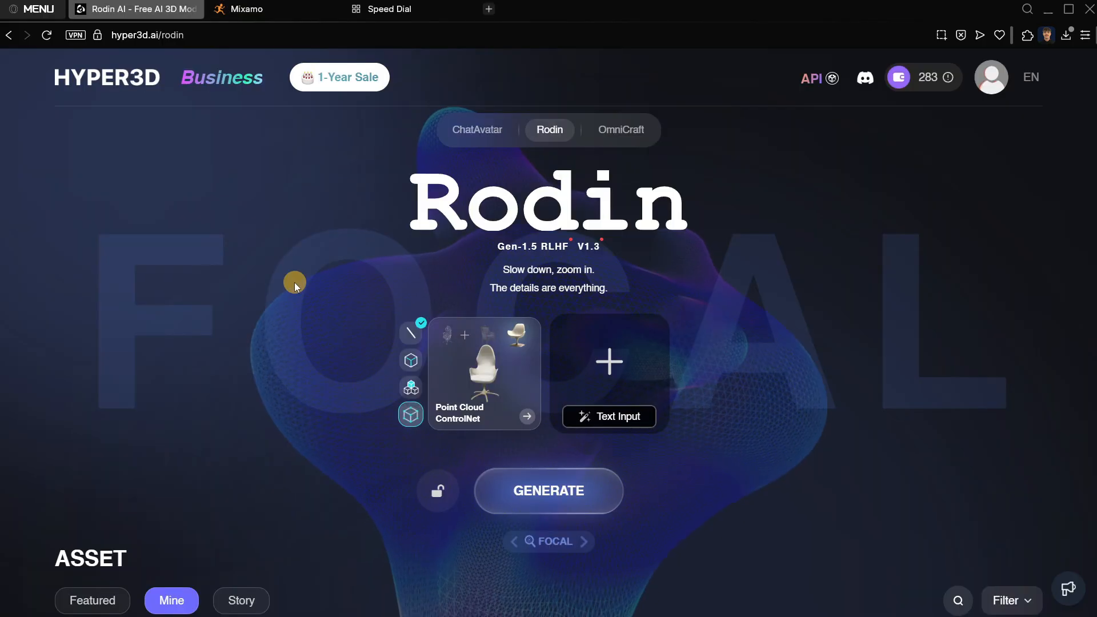
Switch to Rodin, generate a new model from the toddler-boy PNG in Downloads, and redo its geometry with T/A Pose, Detailed and Symmetric enabled.
left_click(609, 361)
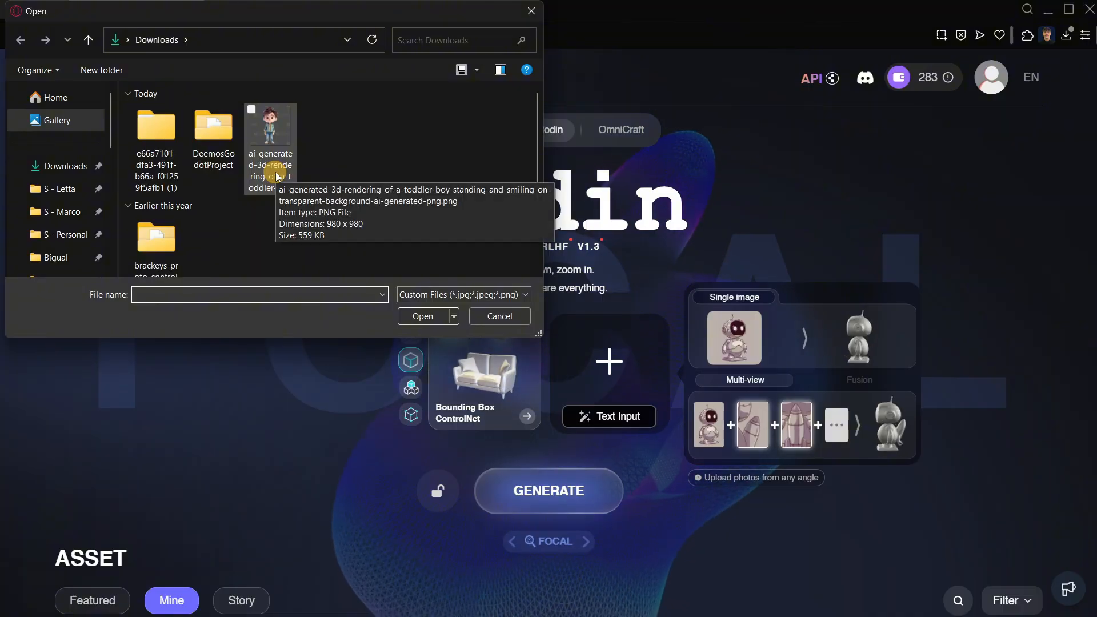
double_click(270, 177)
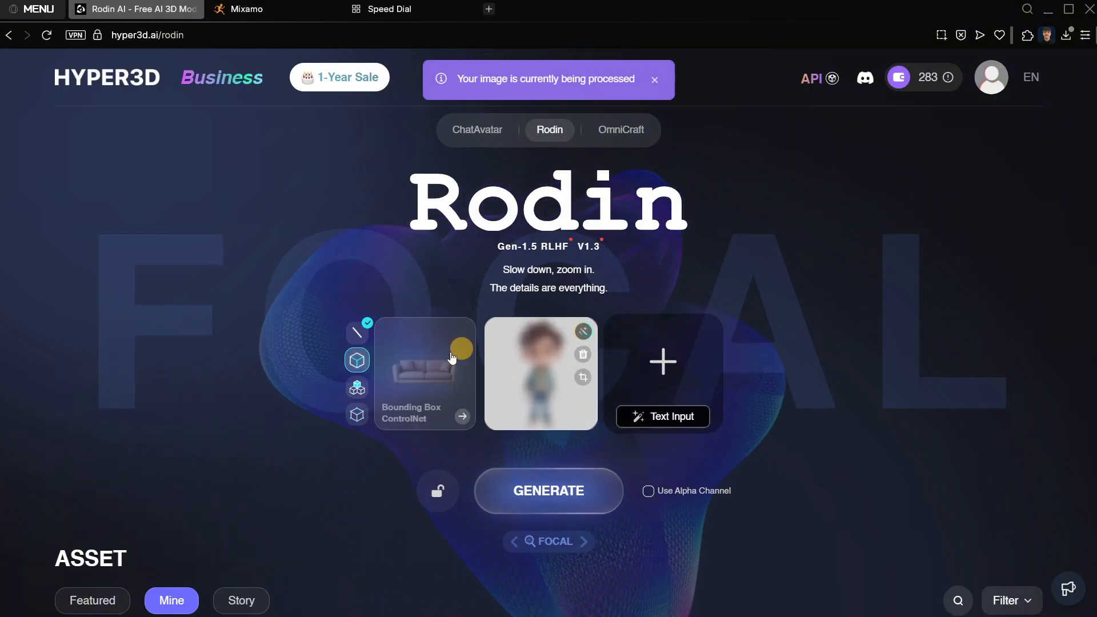
left_click(560, 492)
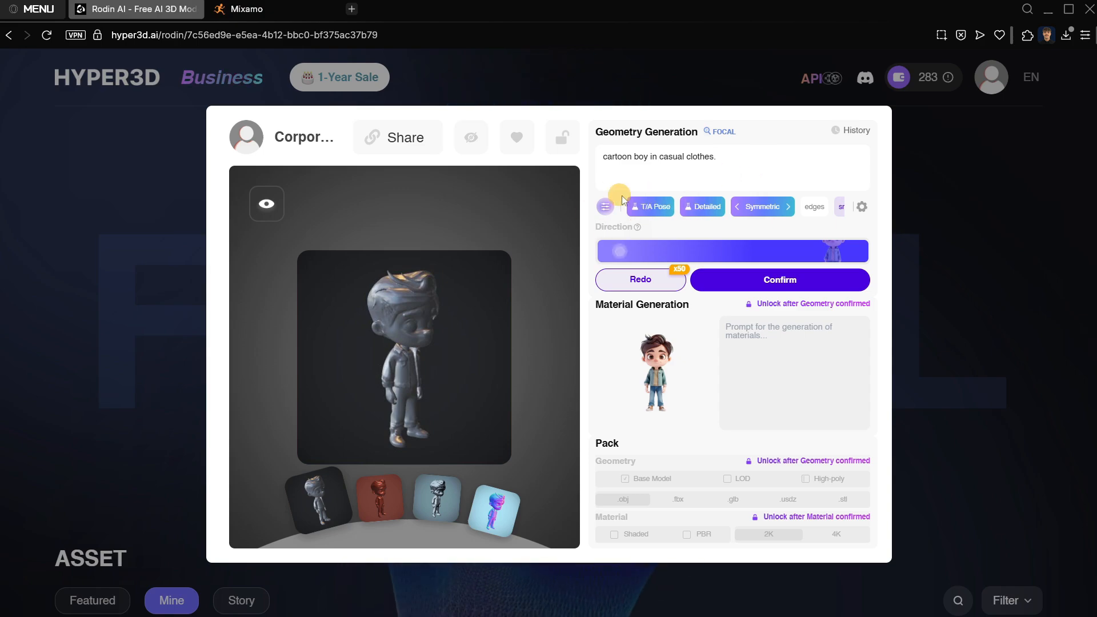
left_click(620, 281)
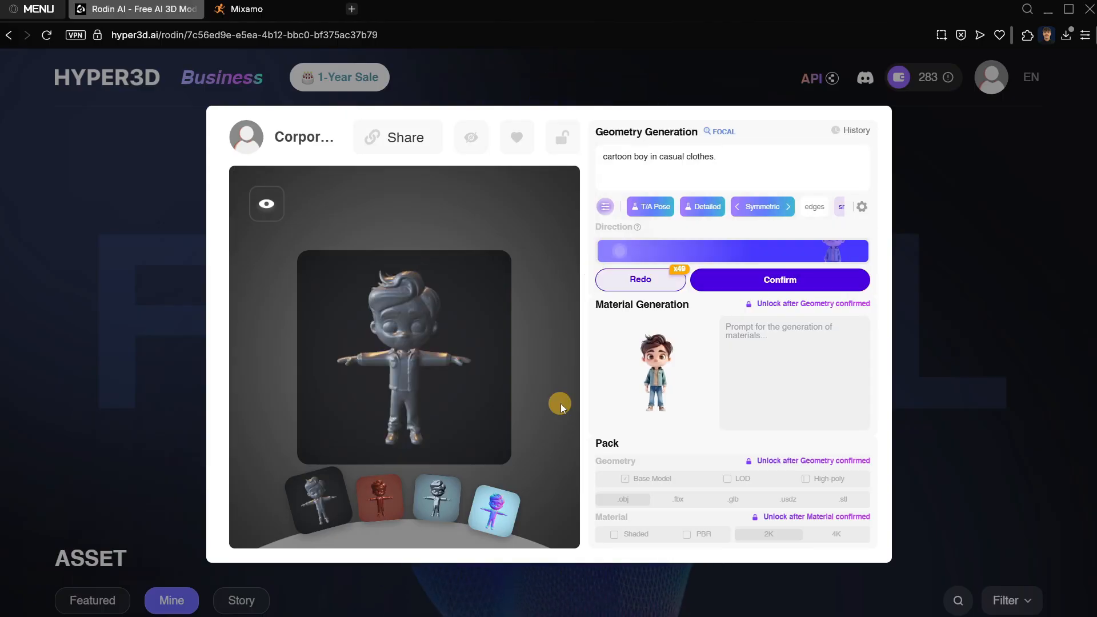
left_click_drag(436, 289, 470, 343)
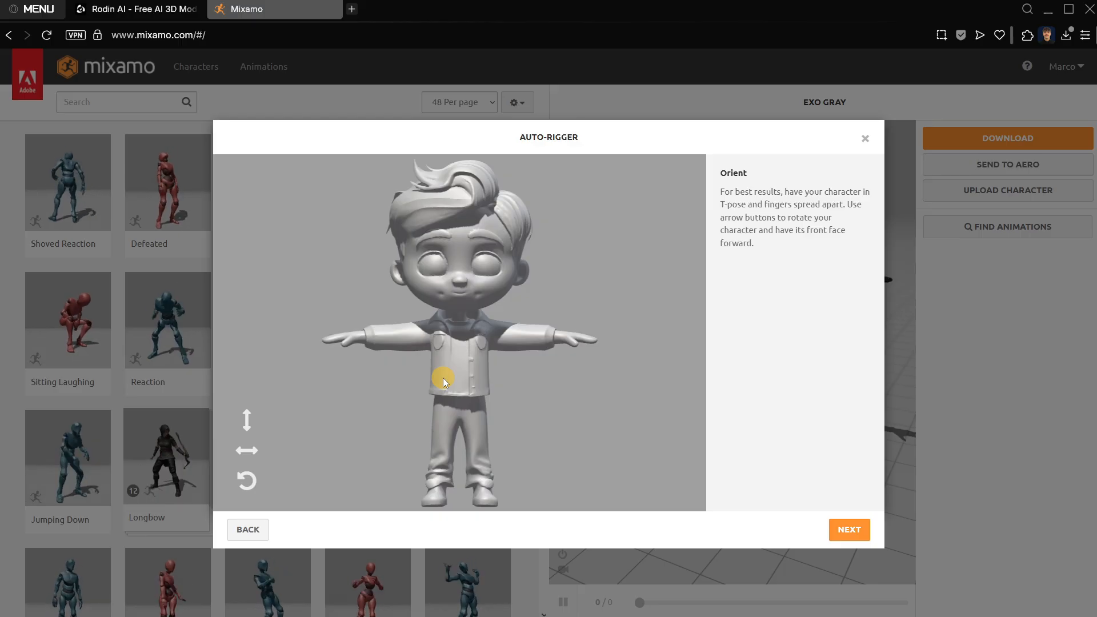
Auto-rig the T-posed boy in Mixamo with symmetric chin, wrist, elbow, knee and groin markers, and accept the rigged character.
left_click(847, 529)
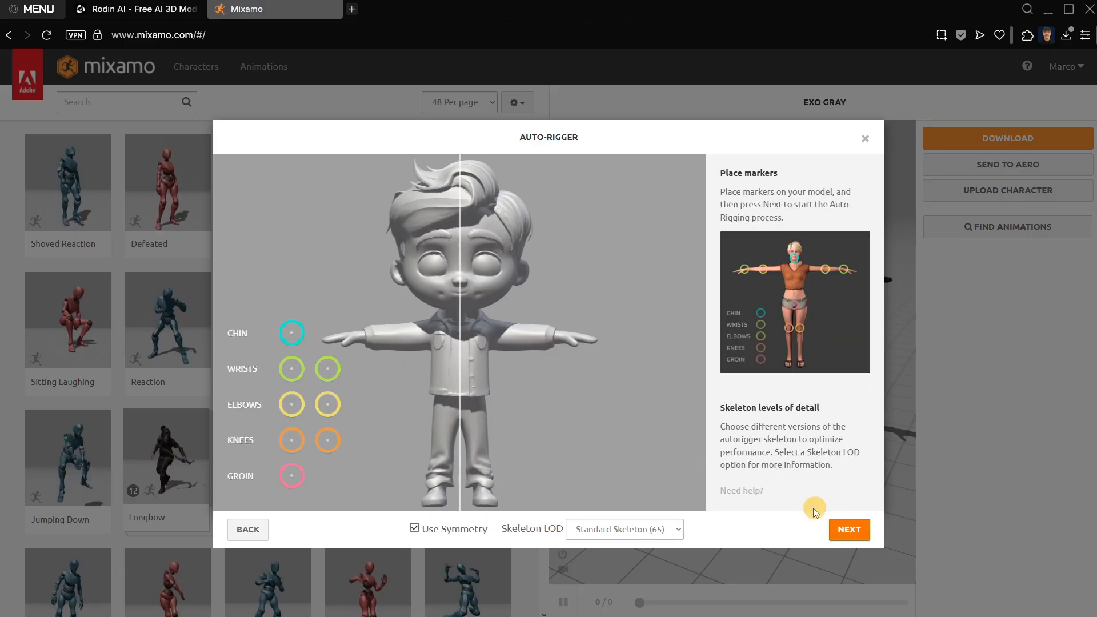
mouse_move(293, 332)
left_mouse_down()
mouse_move(343, 320)
mouse_move(463, 321)
mouse_move(460, 308)
left_mouse_up()
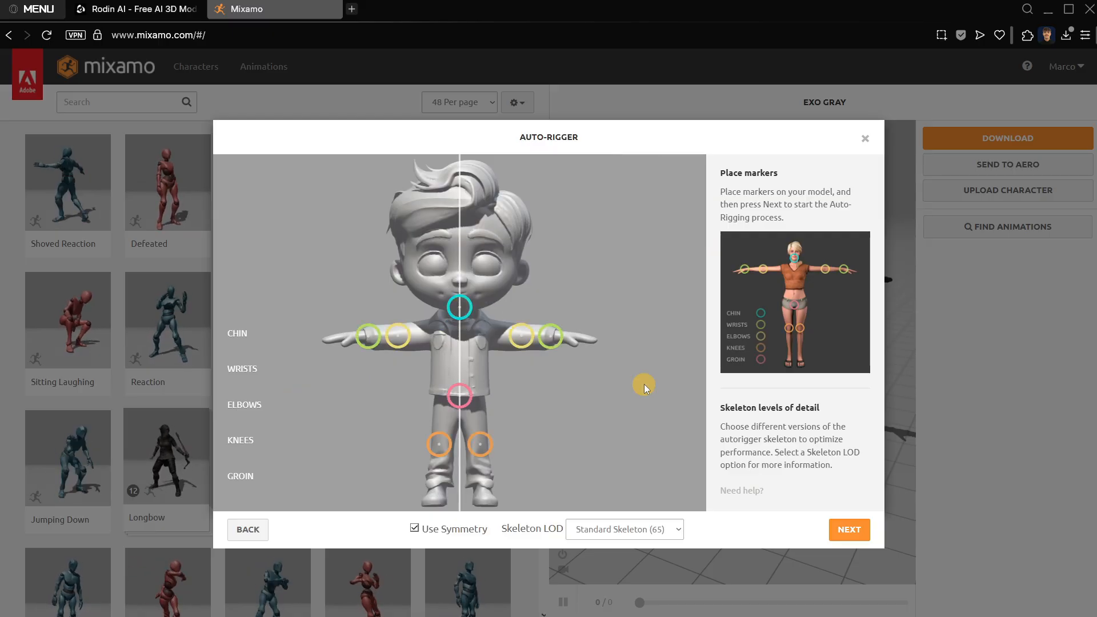
left_click(850, 529)
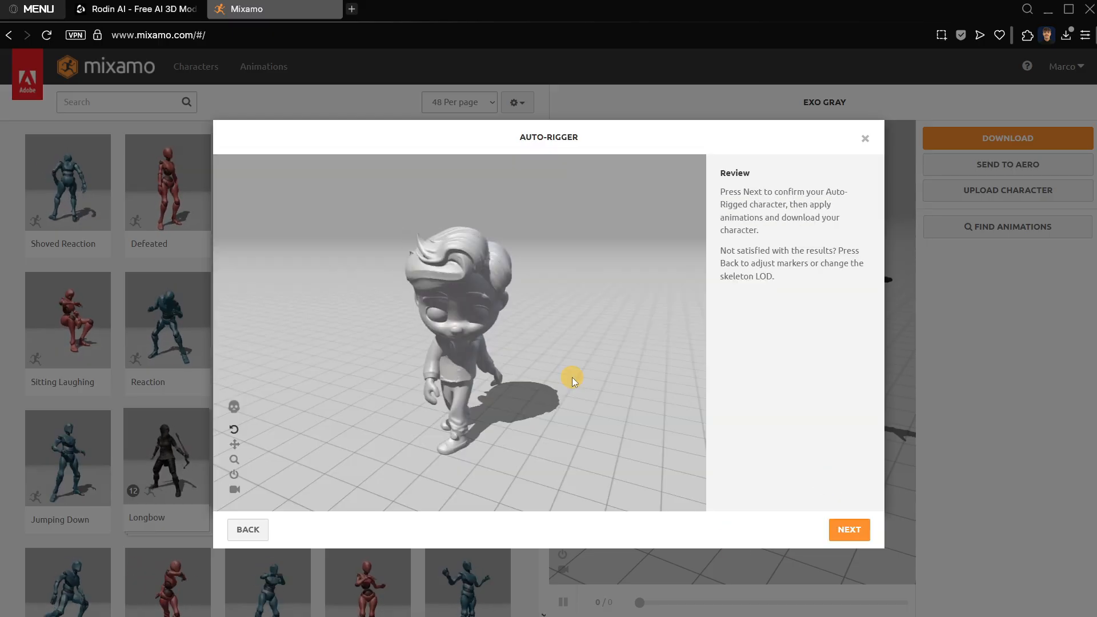
left_click_drag(490, 395, 548, 400)
left_click(849, 530)
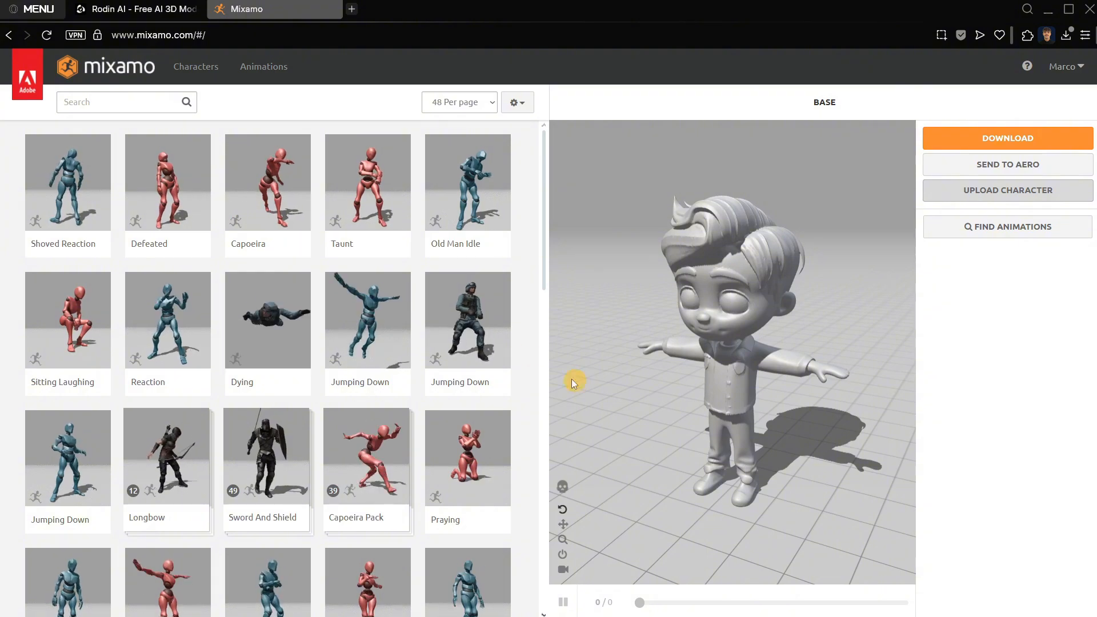
Try out the Capoeira Pack and Joyful Jump animations on the rigged boy.
scroll(396, 357, "down", 1)
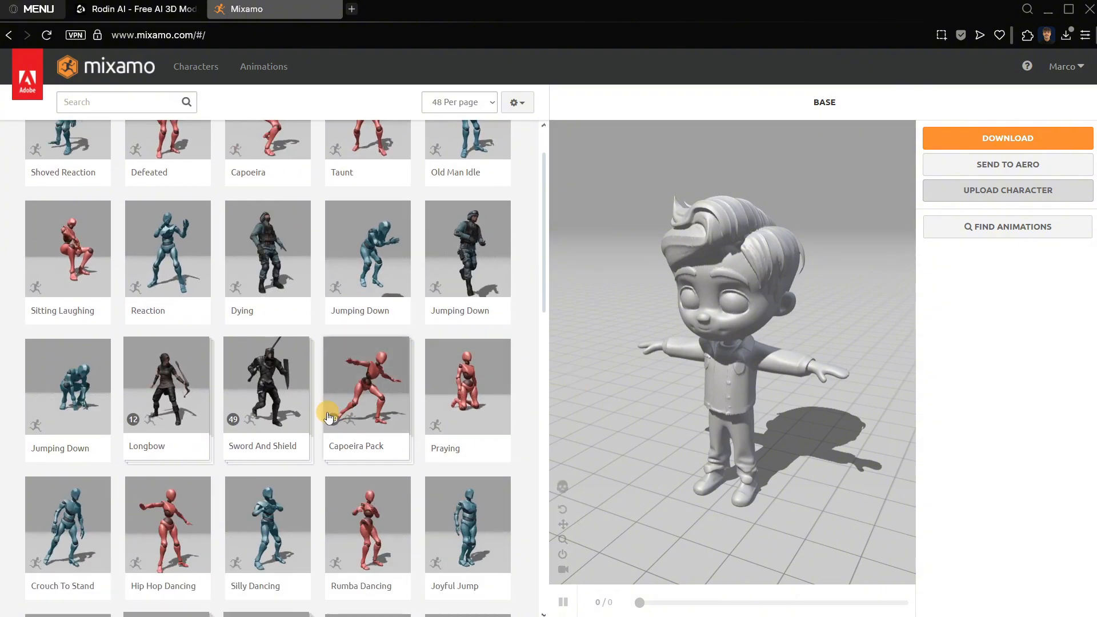
left_click(375, 392)
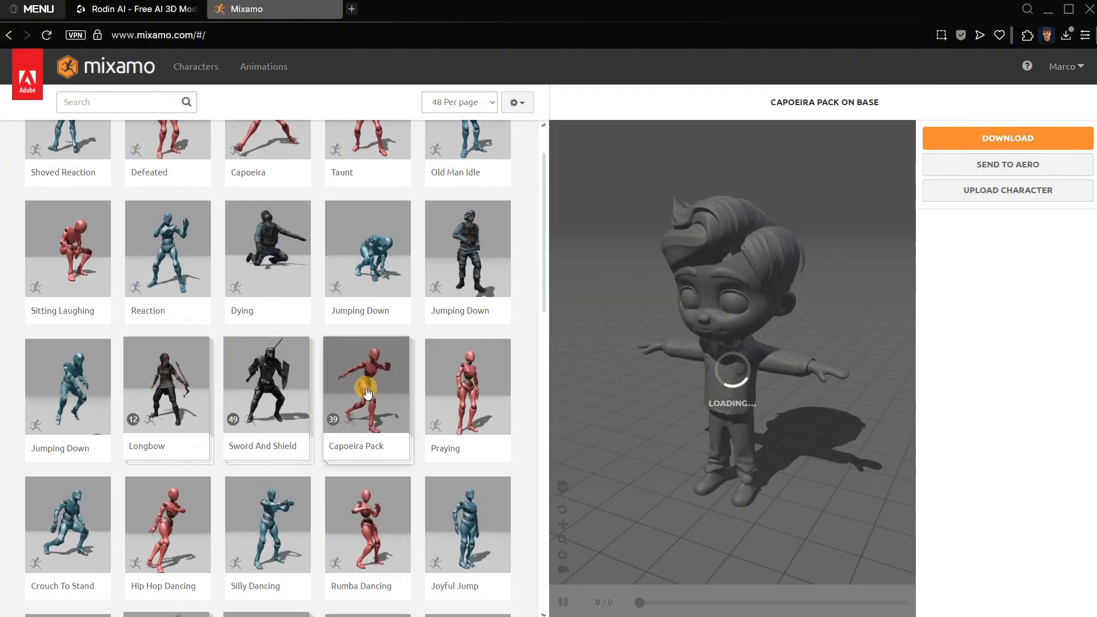
mouse_move(282, 300)
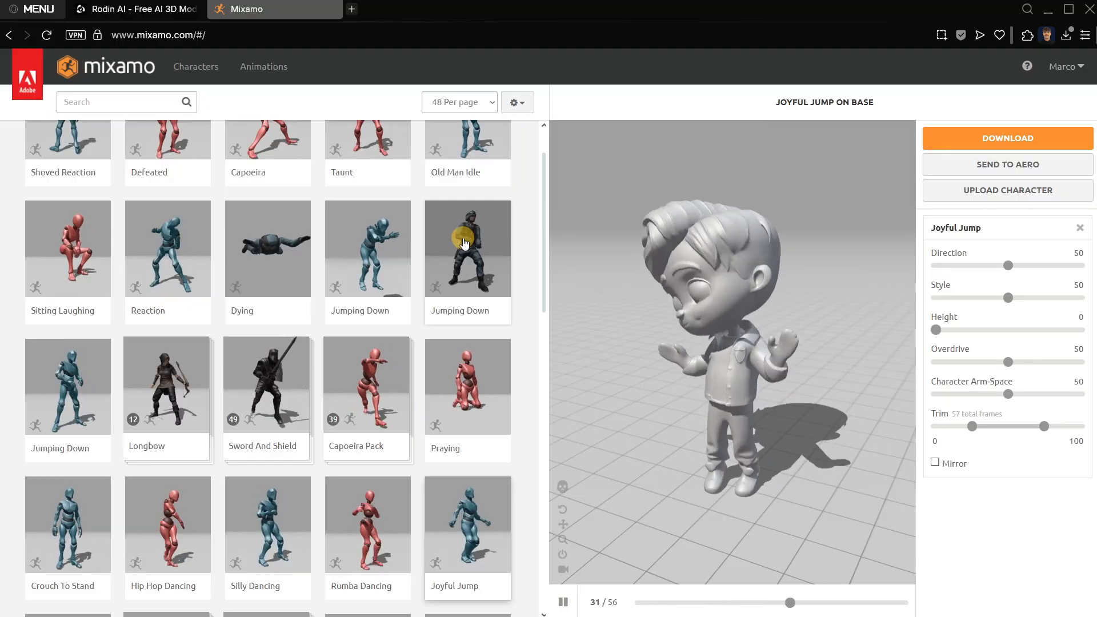
Search the animations for "idle" and apply the first Idle in the second row of results to the boy.
left_click(83, 100)
type("id")
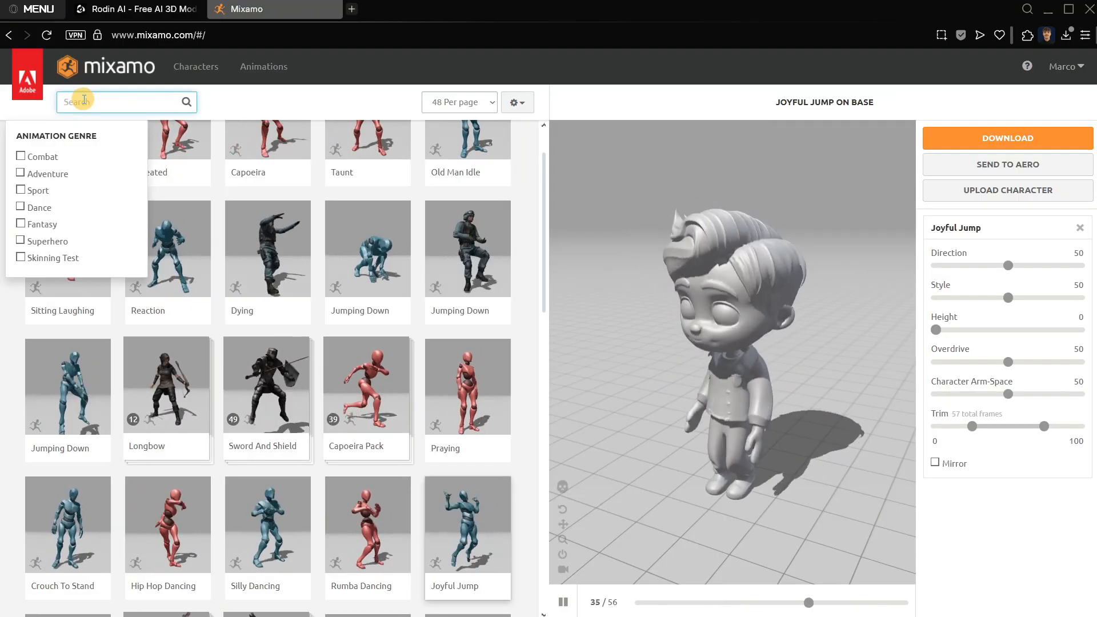
type("le")
key("Return")
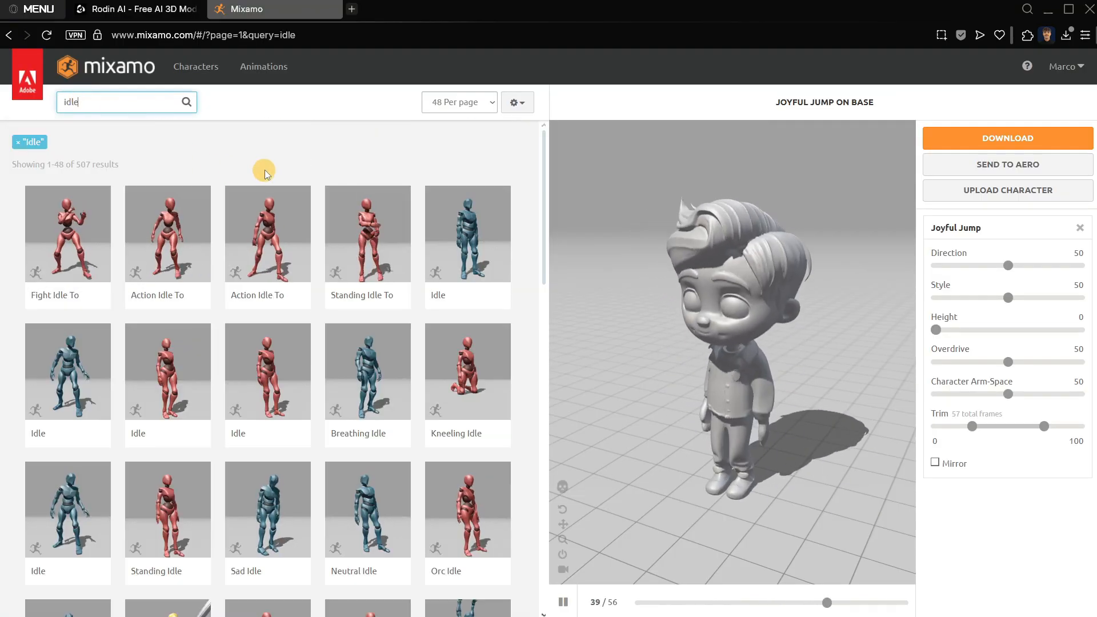
left_click(86, 363)
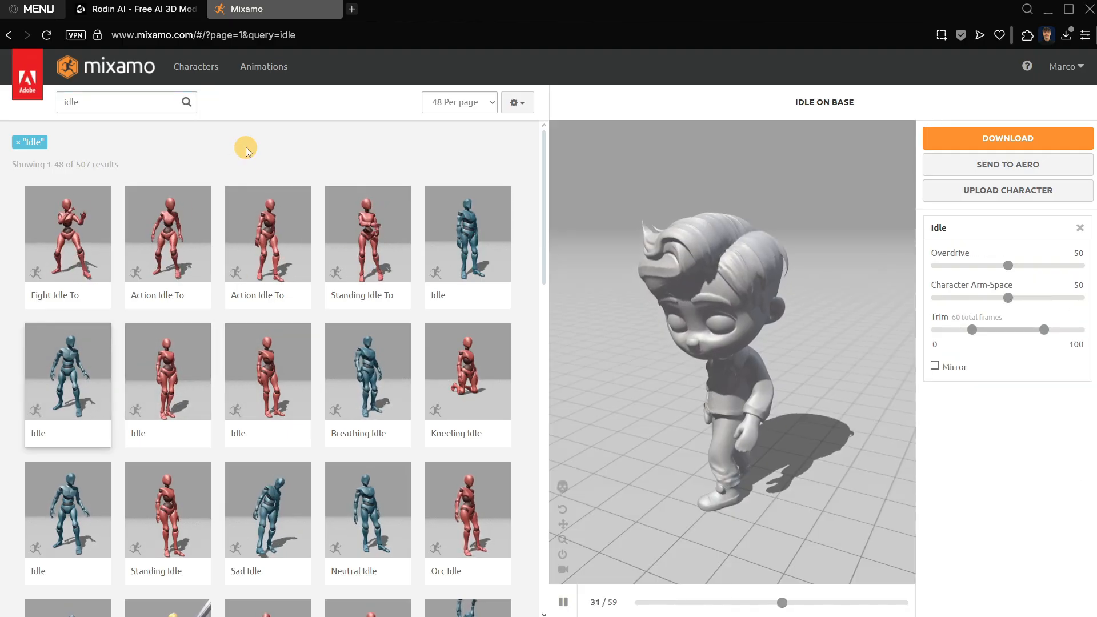
Download the animated character in FBX Binary(.fbx) format with skin and no keyframe reduction.
left_click(980, 140)
left_click(466, 196)
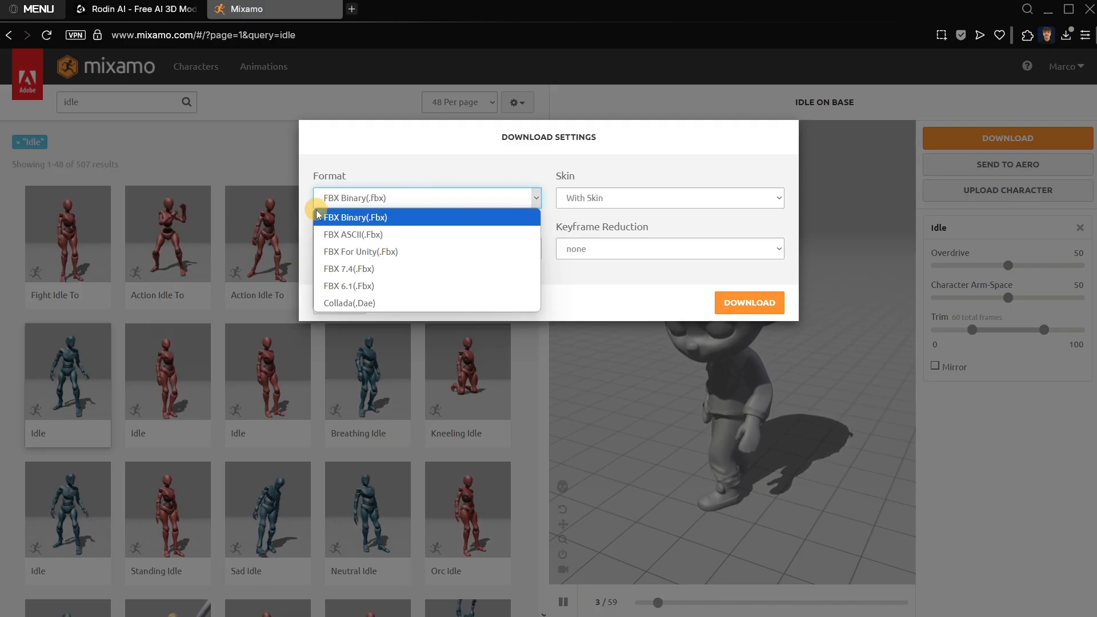
left_click(382, 218)
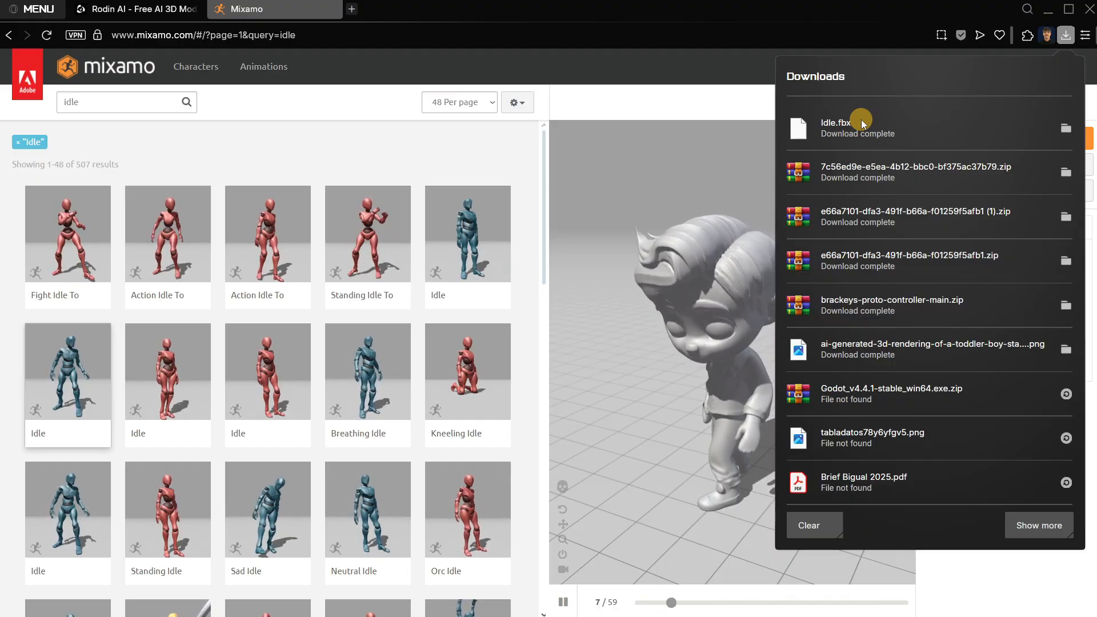
Locate the downloaded Idle.fbx in the Downloads folder, import it into the root of the Godot project, and collapse the models folder.
left_click(869, 119)
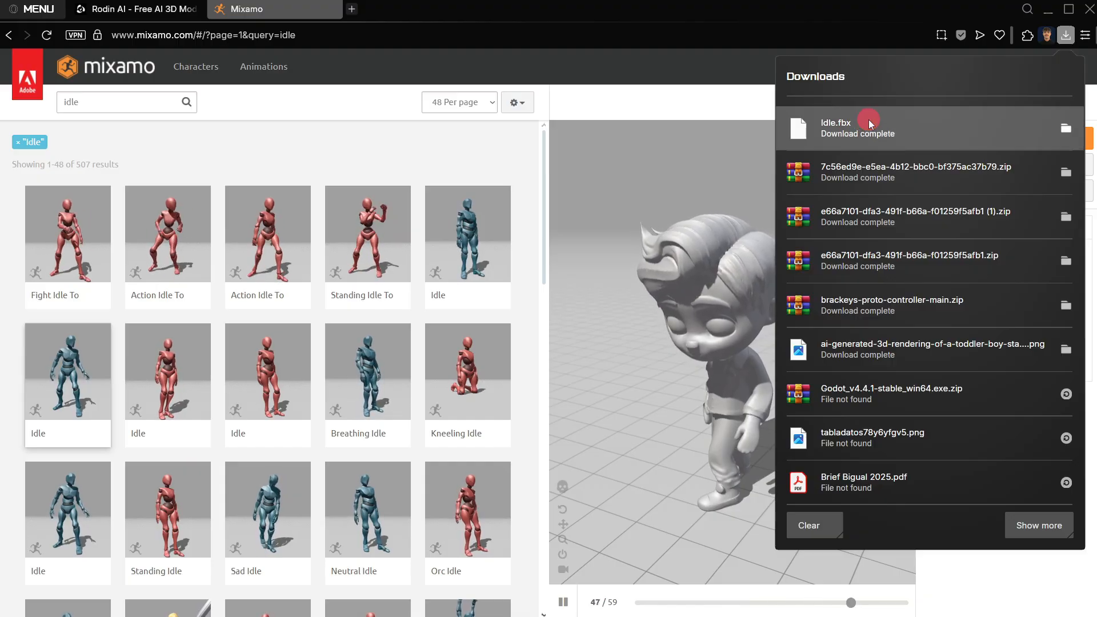
left_click_drag(868, 119, 717, 384)
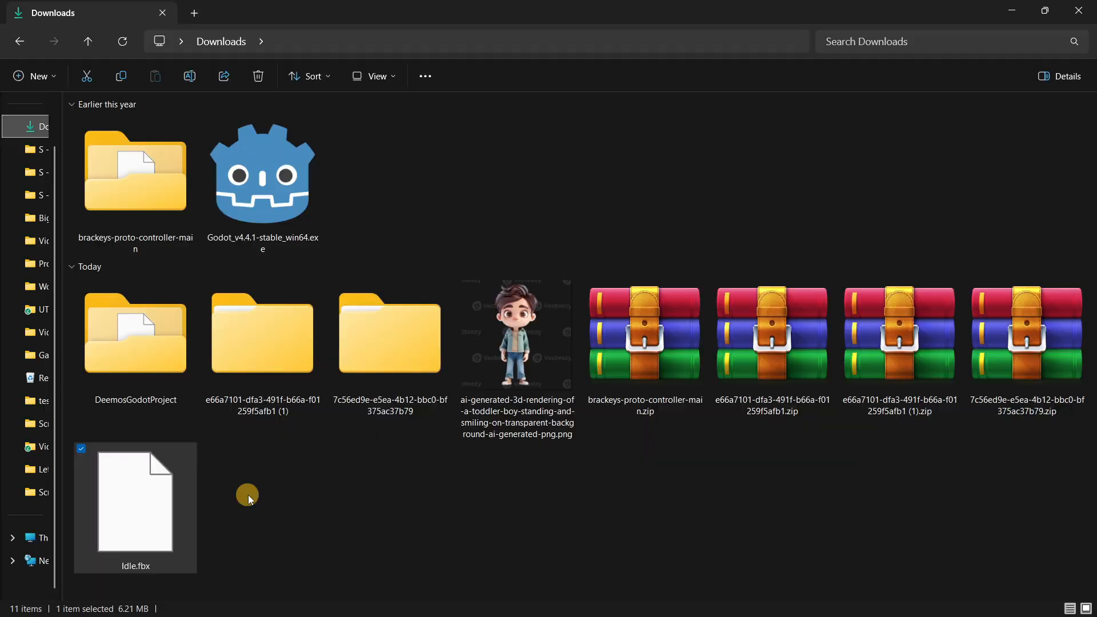
left_click_drag(136, 497, 63, 443)
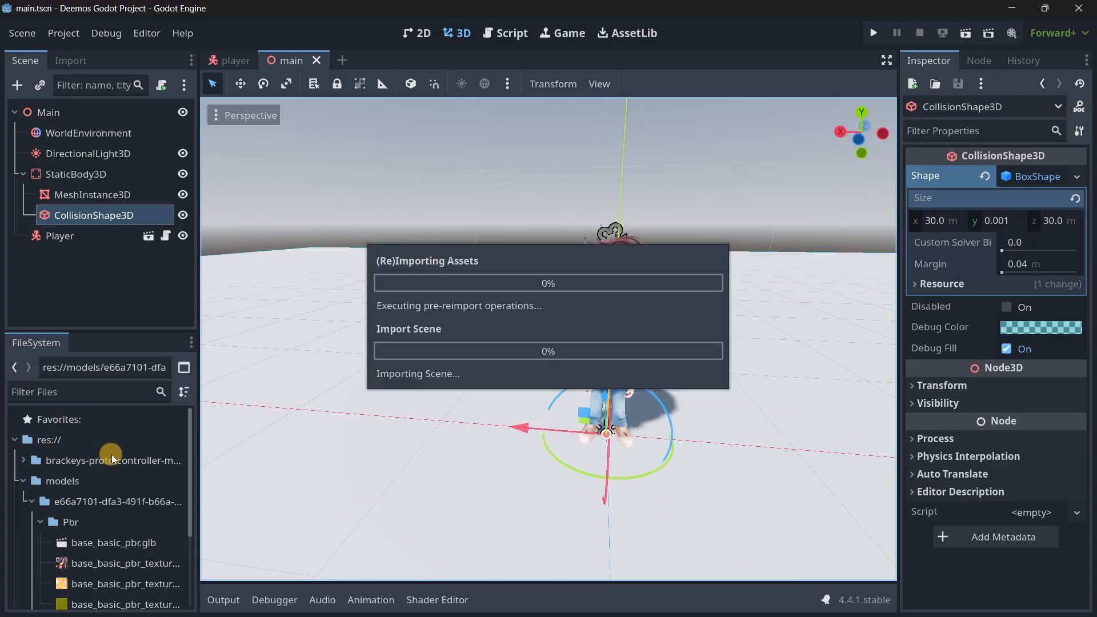
left_click(23, 481)
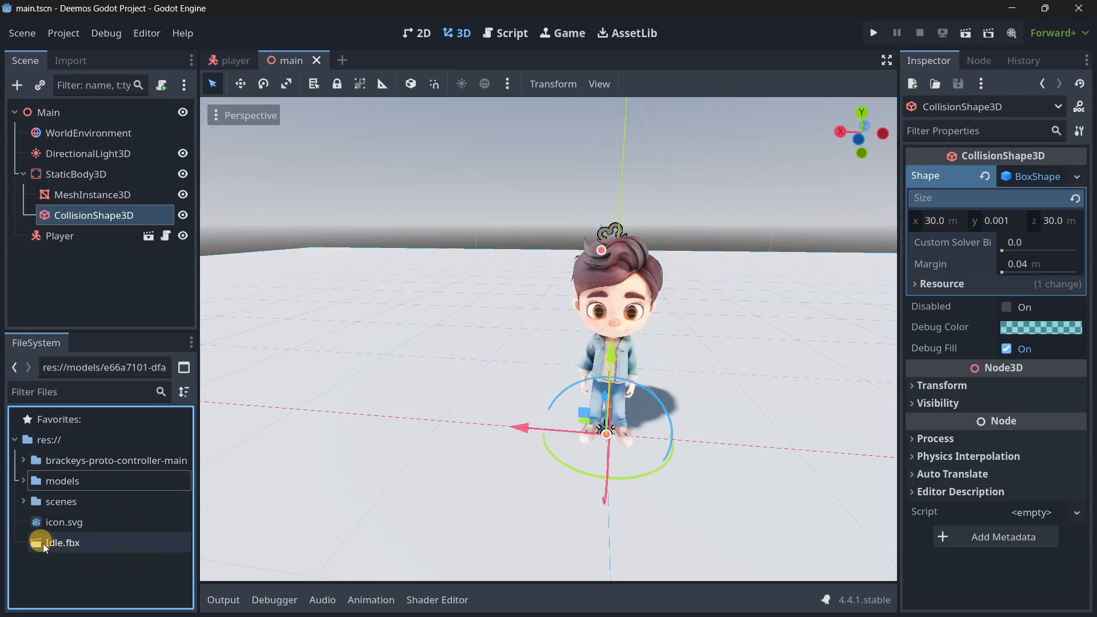
scroll(416, 311, "down", 5)
left_click(95, 546)
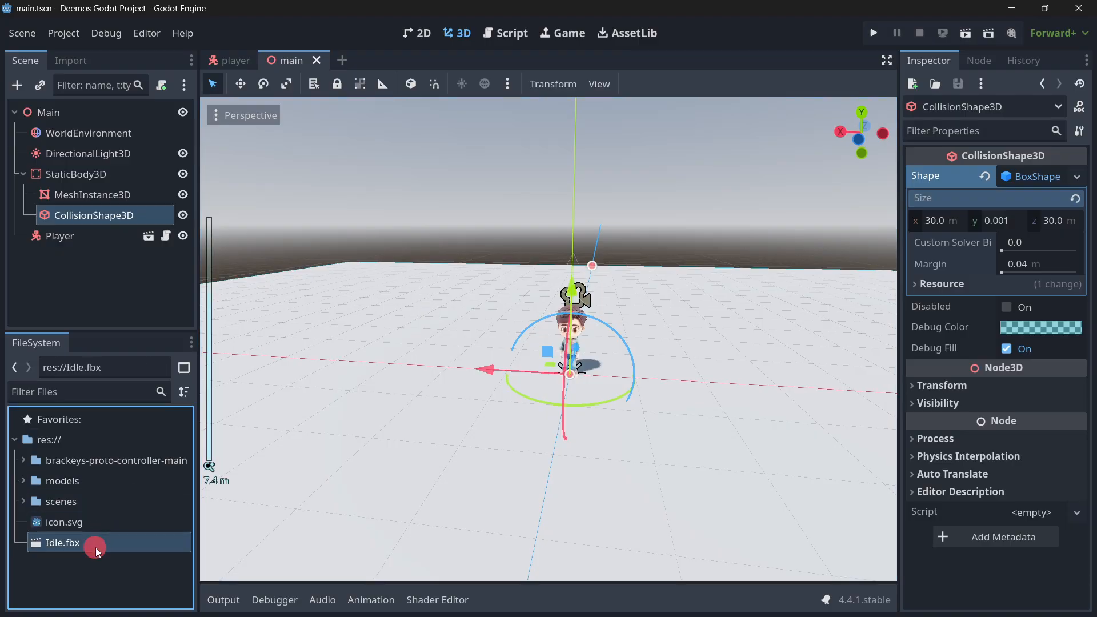
left_click_drag(96, 549, 426, 424)
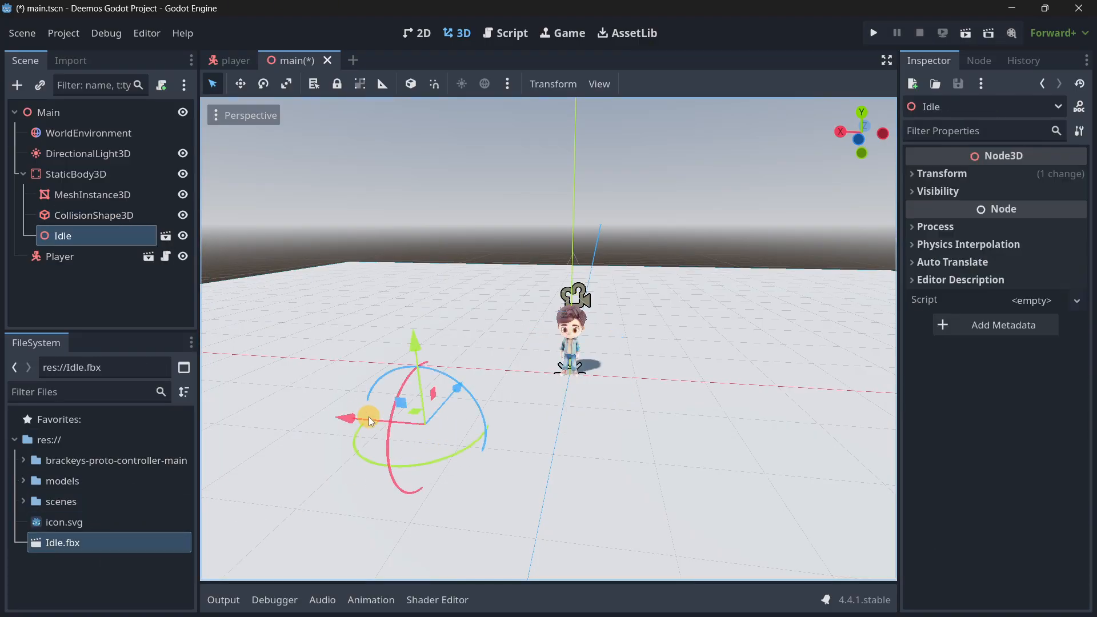
key("ctrl+z")
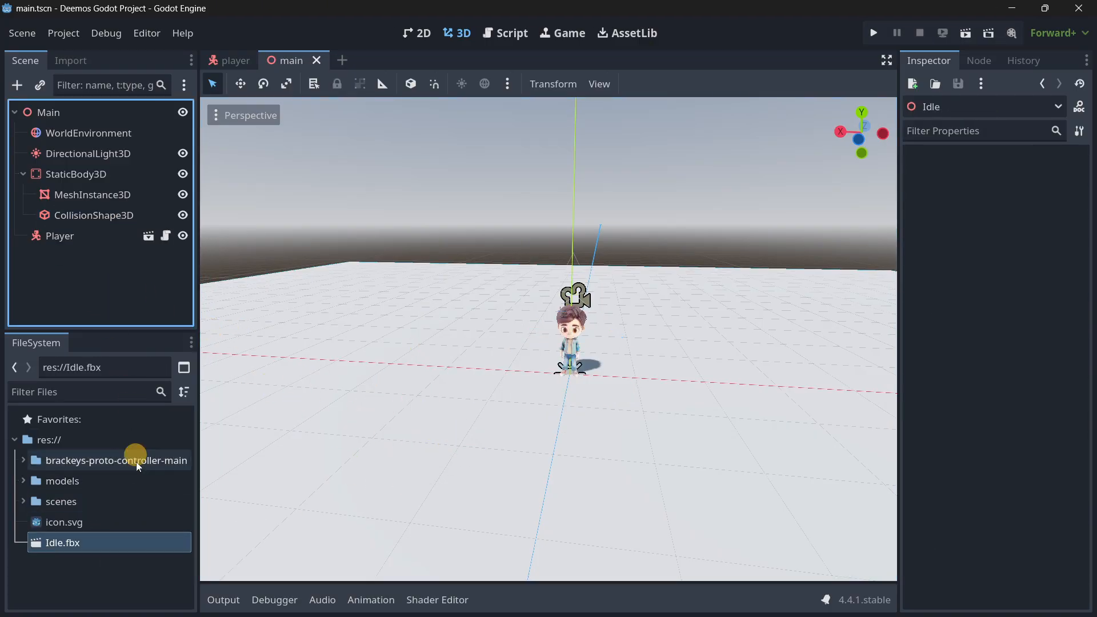
Add Idle.fbx to the main scene as a child of Main, move it upwards beside the player, and select its node.
left_click_drag(73, 542, 382, 440)
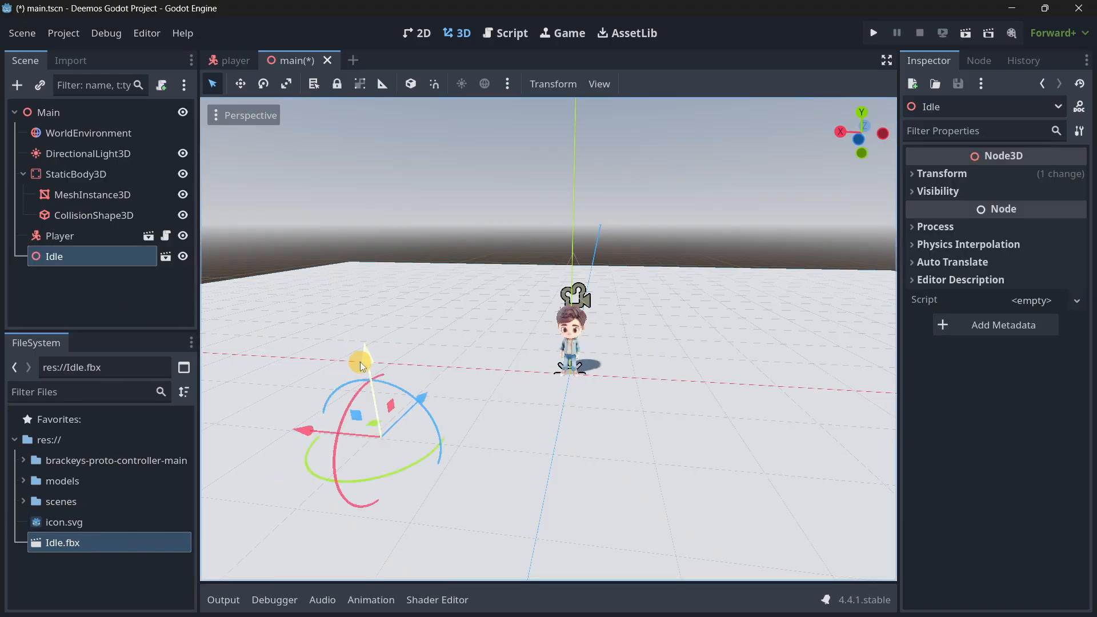
left_click_drag(360, 362, 352, 258)
right_click_drag(440, 423, 549, 317)
key("w")
key("s")
key("w")
key("s")
left_click(105, 259)
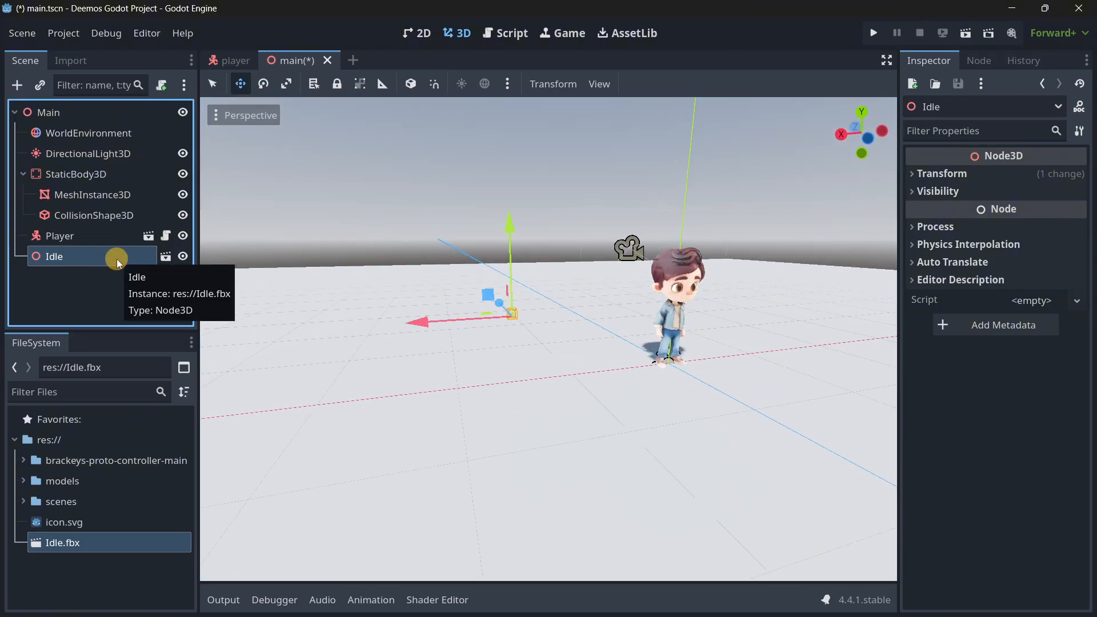
left_click(117, 259)
left_click(116, 303)
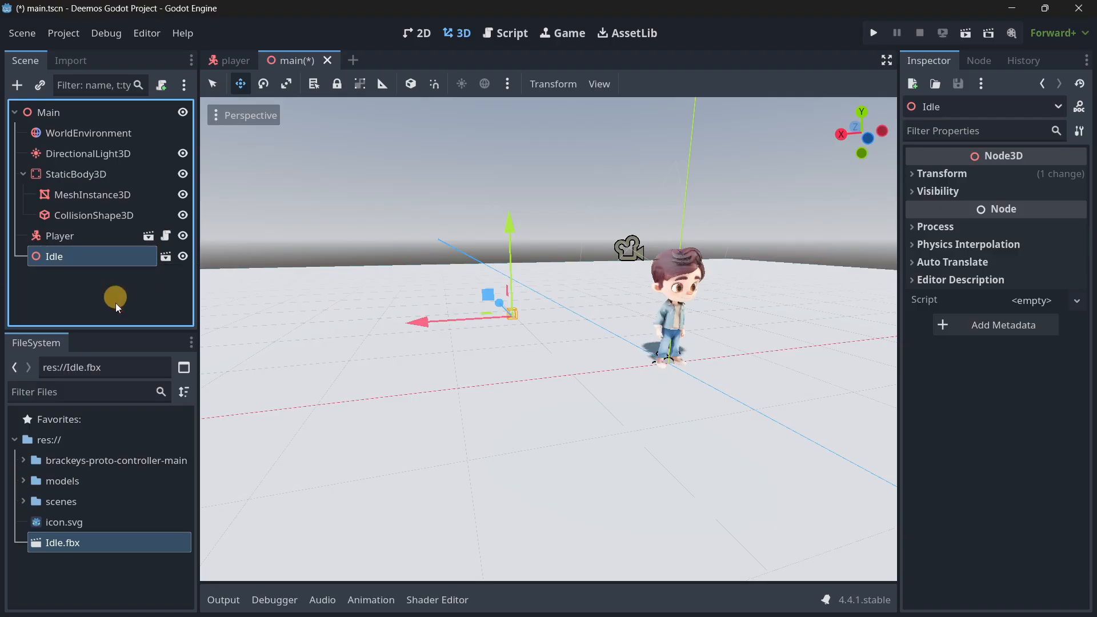
Open the advanced import settings of Idle.fbx, and inspect the model from several angles and its mixamo_com animation.
double_click(99, 543)
left_click_drag(553, 364, 503, 335)
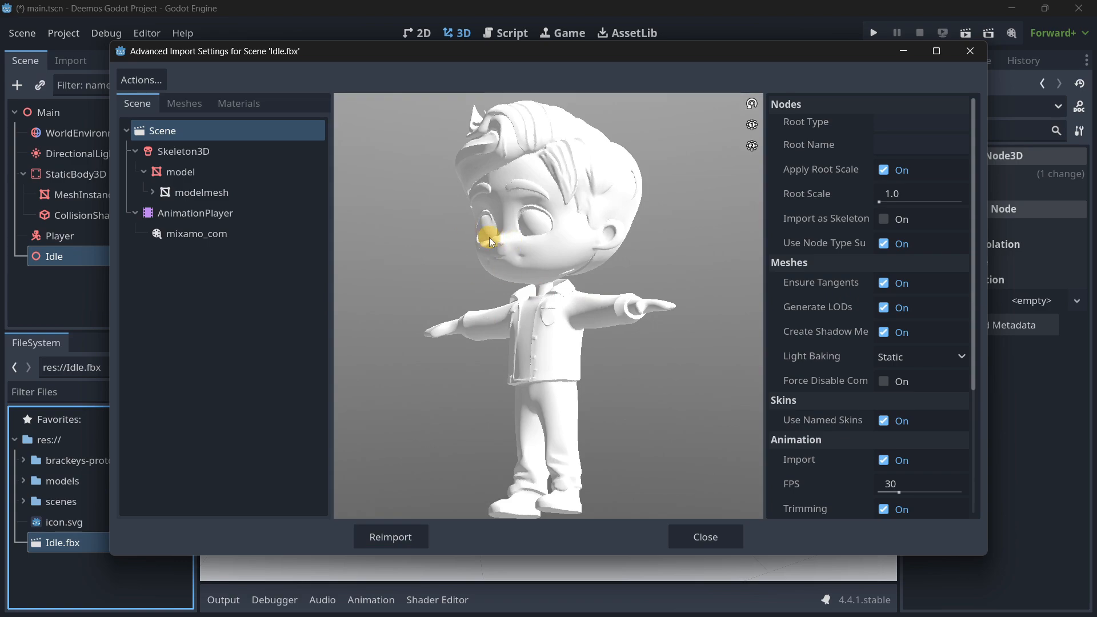
left_click_drag(489, 237, 522, 253)
left_click(205, 235)
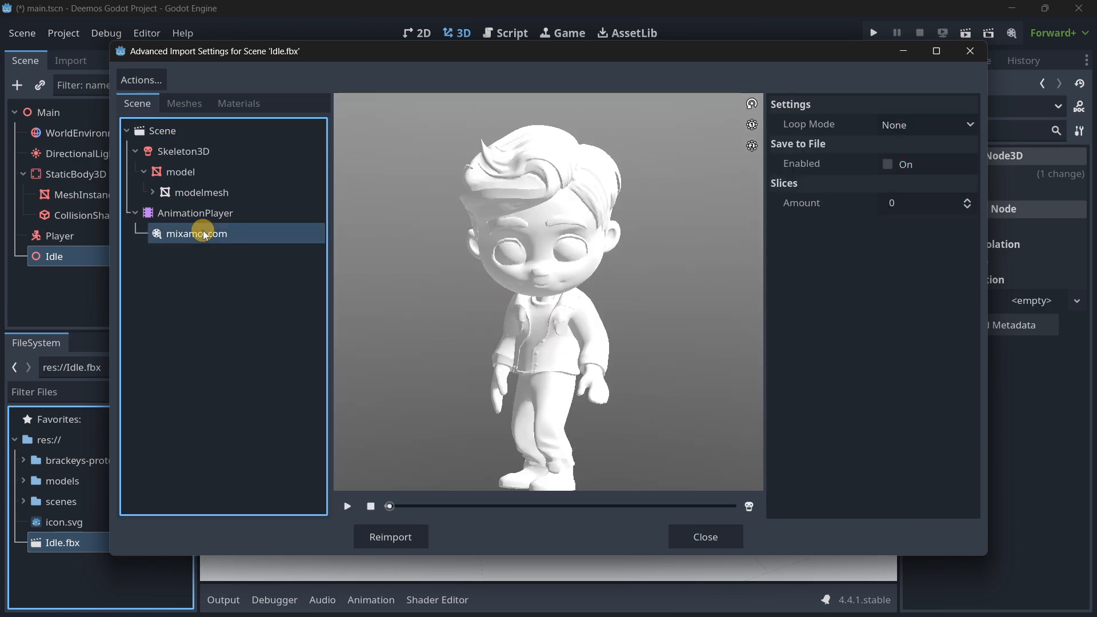
Play the mixamo_com animation in the import preview of Idle.fbx, and close the advanced import settings.
left_click(348, 508)
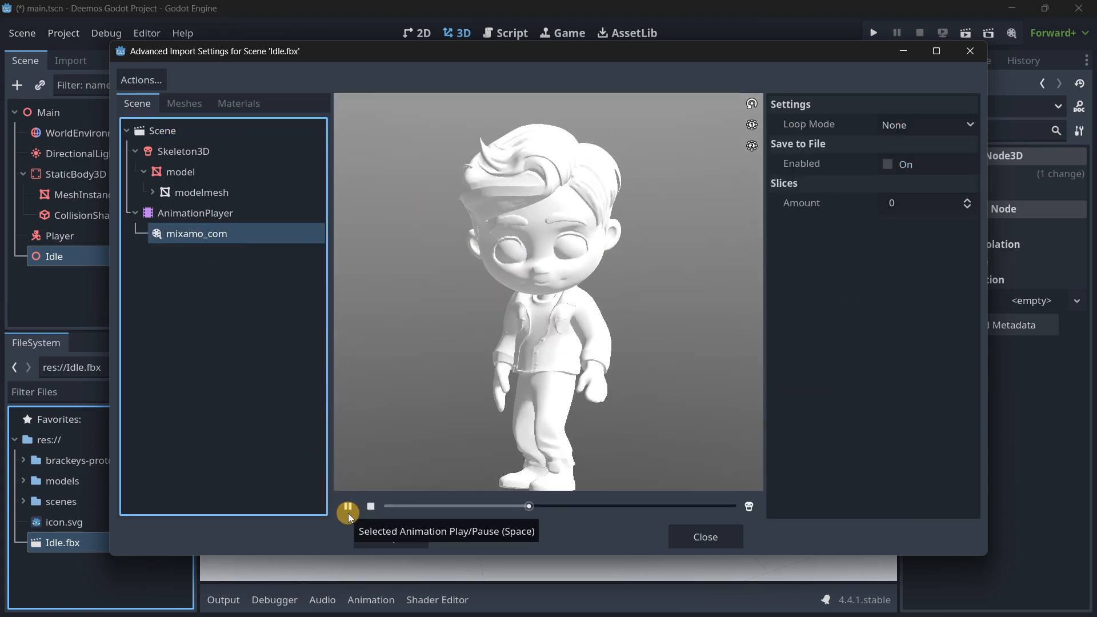
left_click(729, 533)
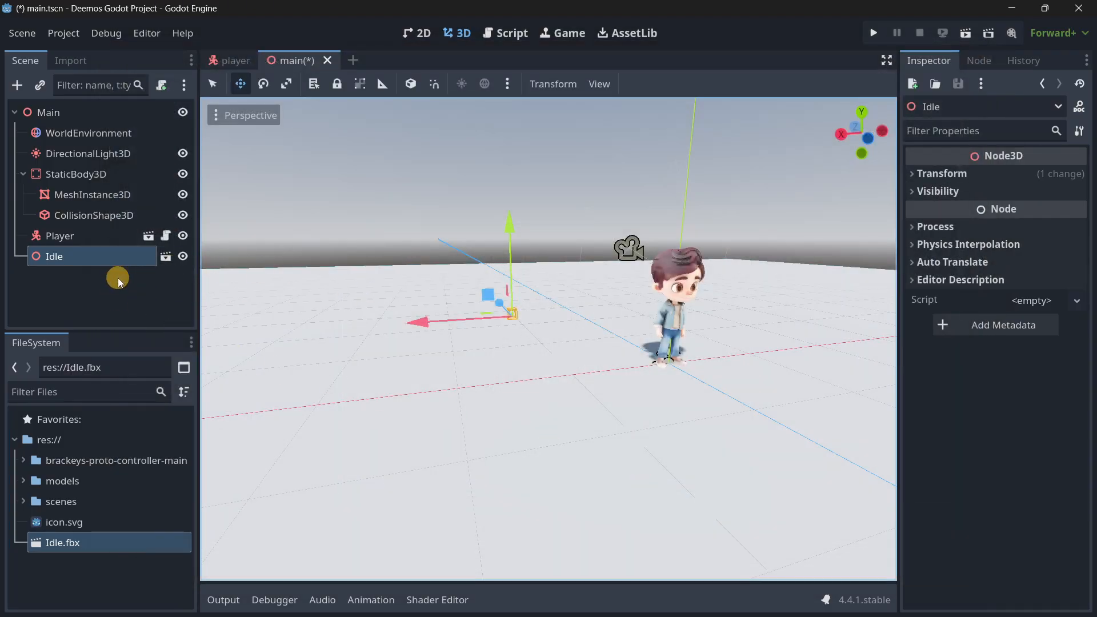
Try scaling the Idle node to 10 on all axes, and look at its size in the scene.
left_click(933, 174)
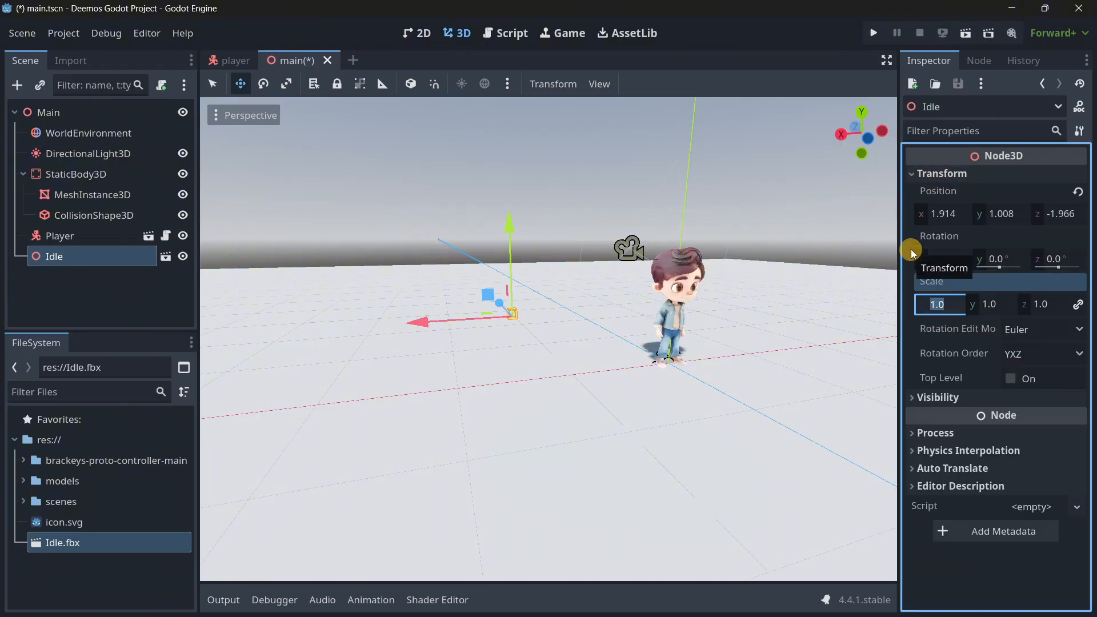
right_click_drag(549, 316, 549, 316)
key("w")
key("s")
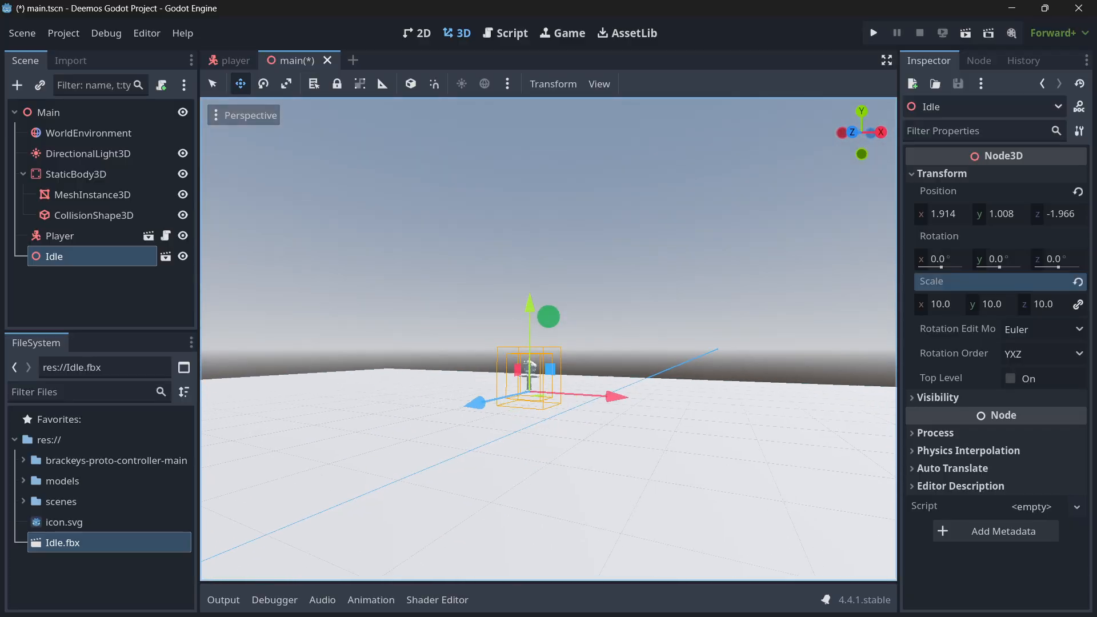
Make the Idle scene instance local, and reset the scale of its root node to the default.
left_click(65, 257)
right_click(64, 257)
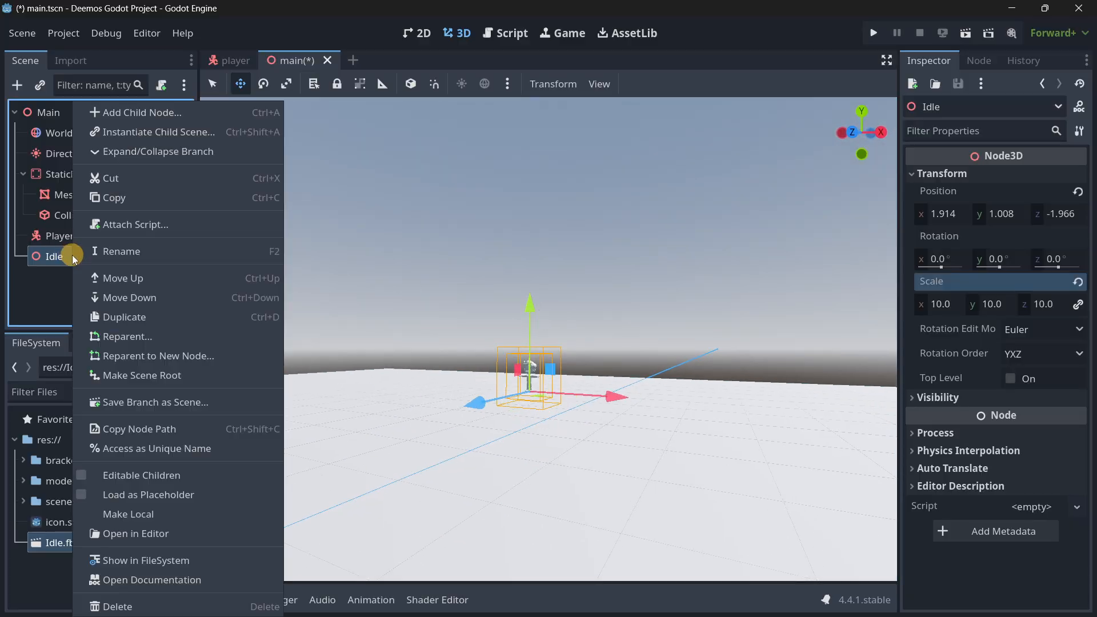
left_click(155, 514)
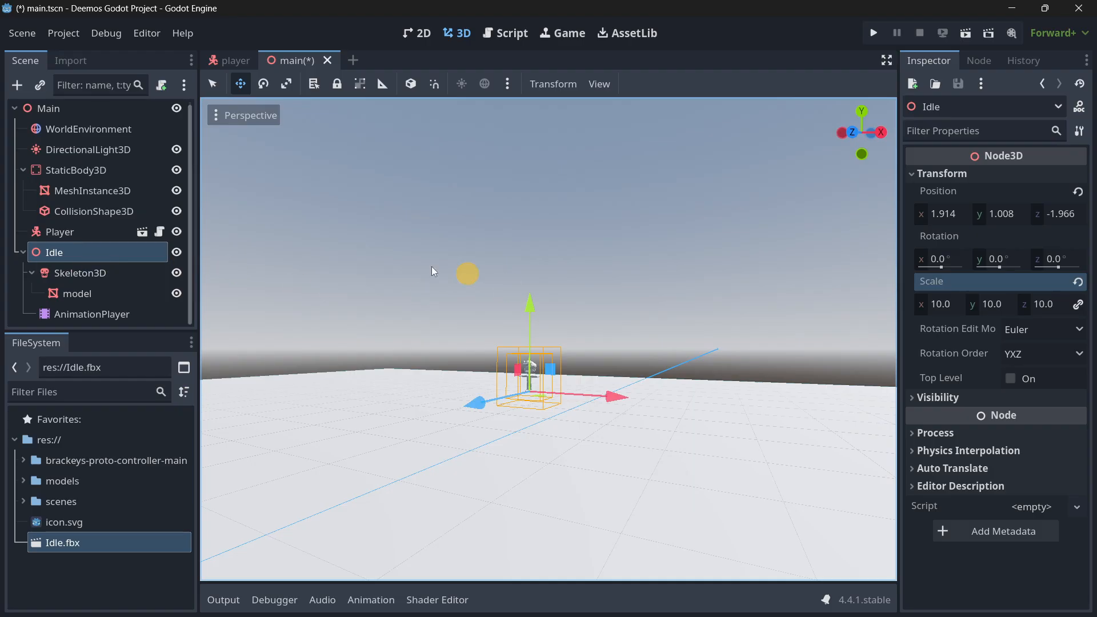
left_click(1074, 283)
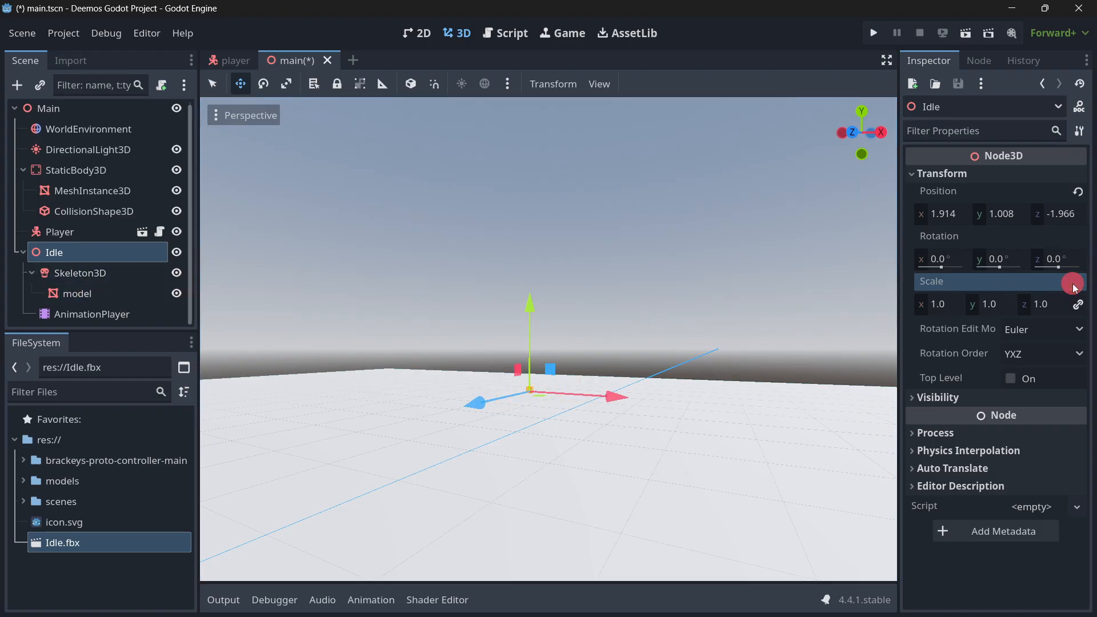
Set the scale of the model mesh under Idle's Skeleton3D to 50 on all axes, and view it from the front.
left_click(82, 292)
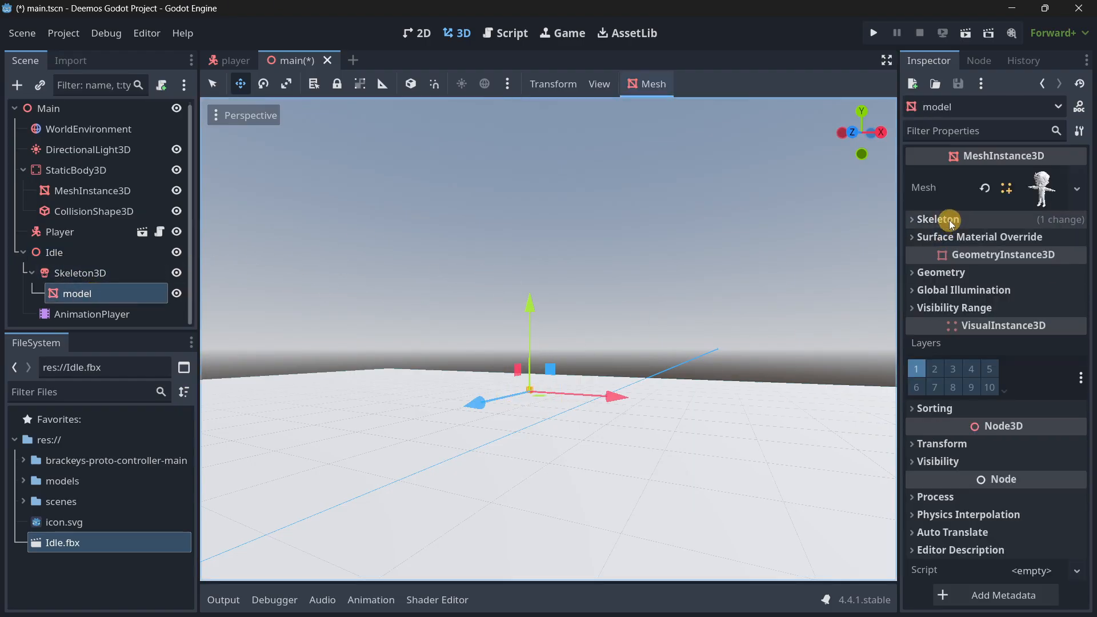
left_click(942, 443)
scroll(925, 457, "down", 2)
left_click(938, 512)
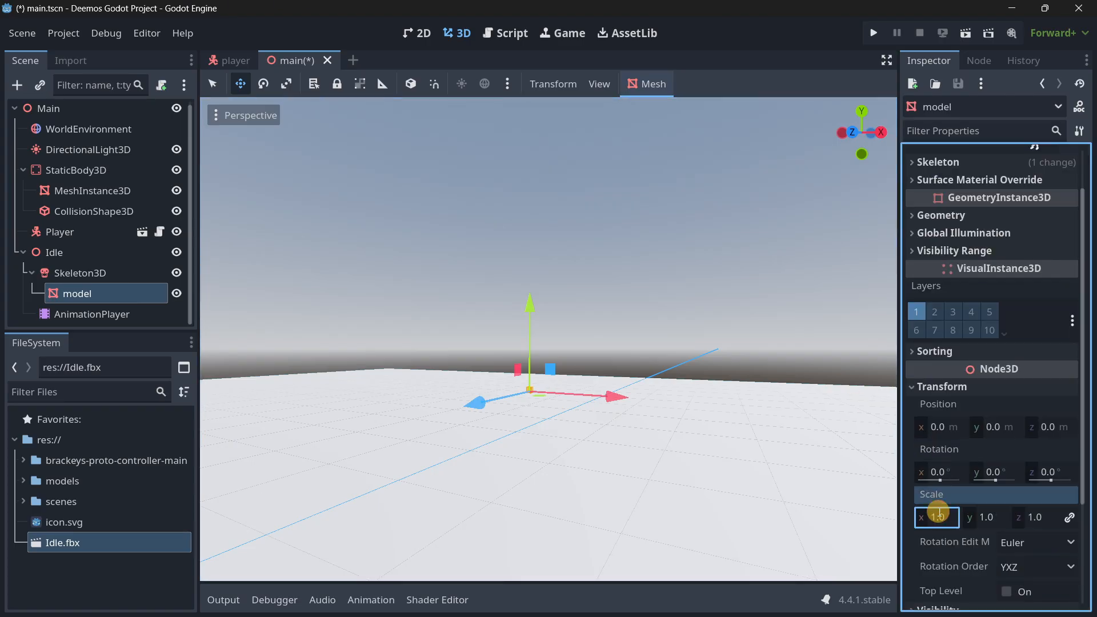
type("5")
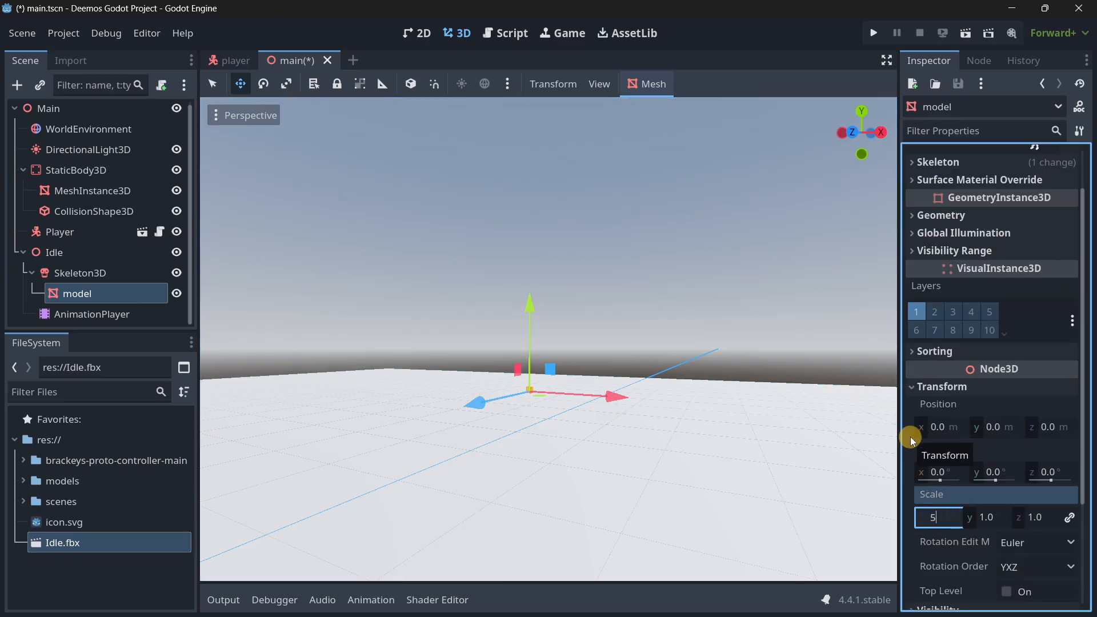
type("0")
key("Tab")
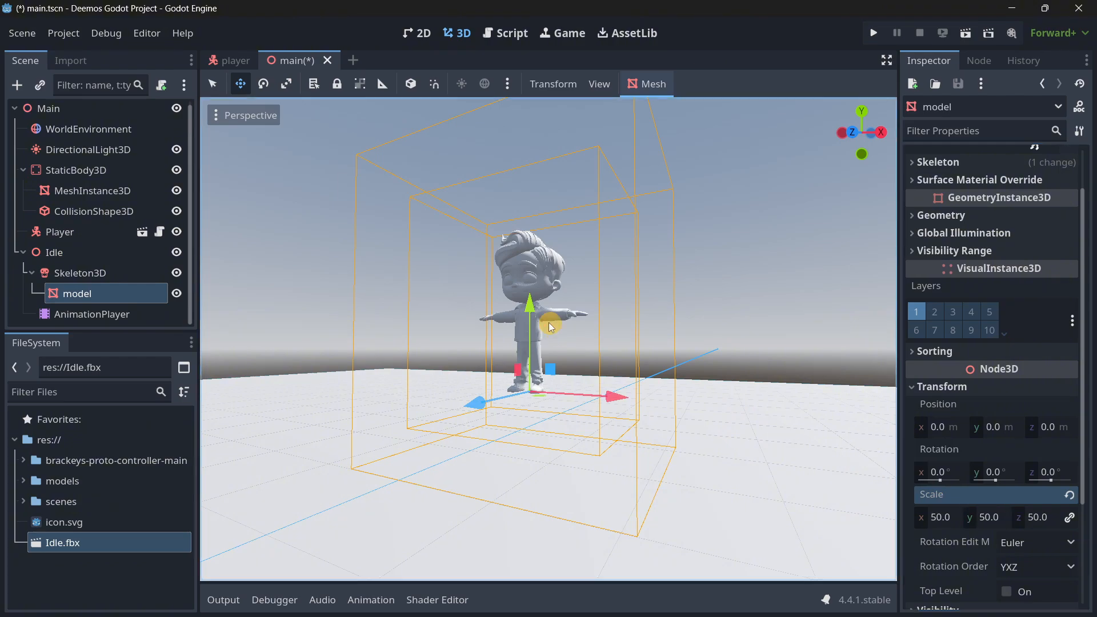
key("a")
right_click_drag(550, 323, 550, 318)
key("w")
key("s")
key("w")
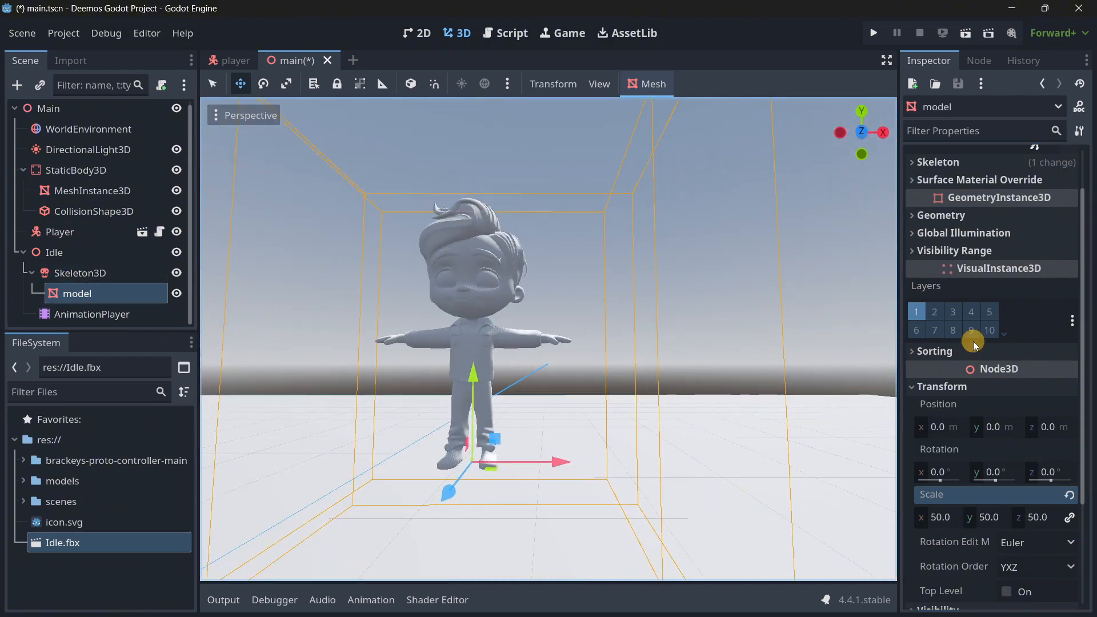
Add a new StandardMaterial3D as surface material override 0 of the model mesh, and expand its Albedo settings.
scroll(999, 286, "up", 2)
left_click(1039, 186)
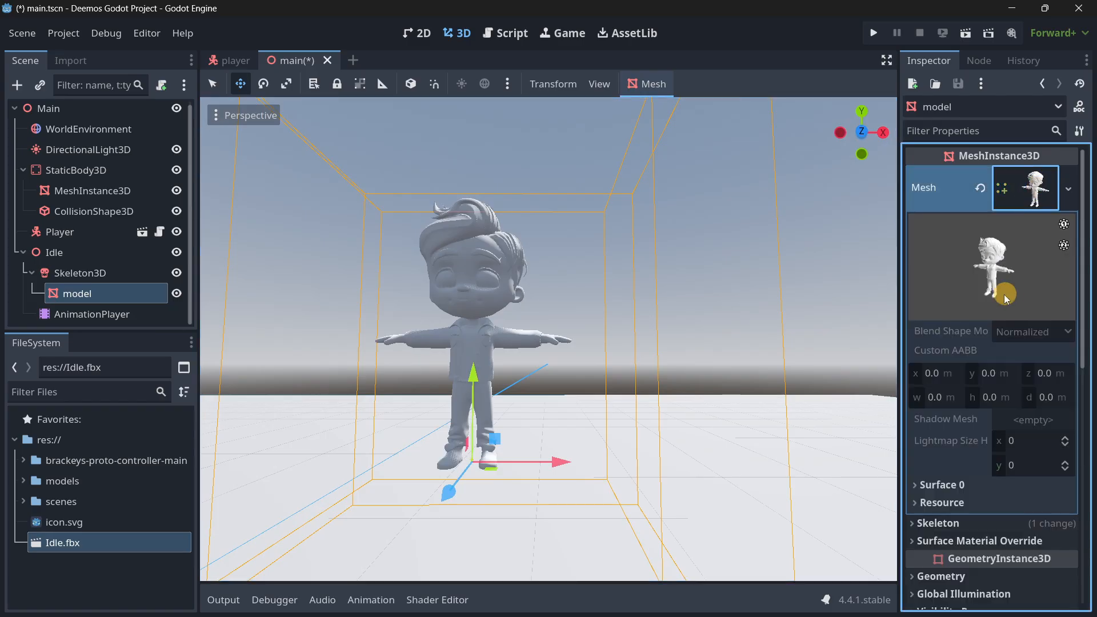
scroll(1004, 296, "down", 2)
left_click(936, 465)
scroll(942, 399, "down", 2)
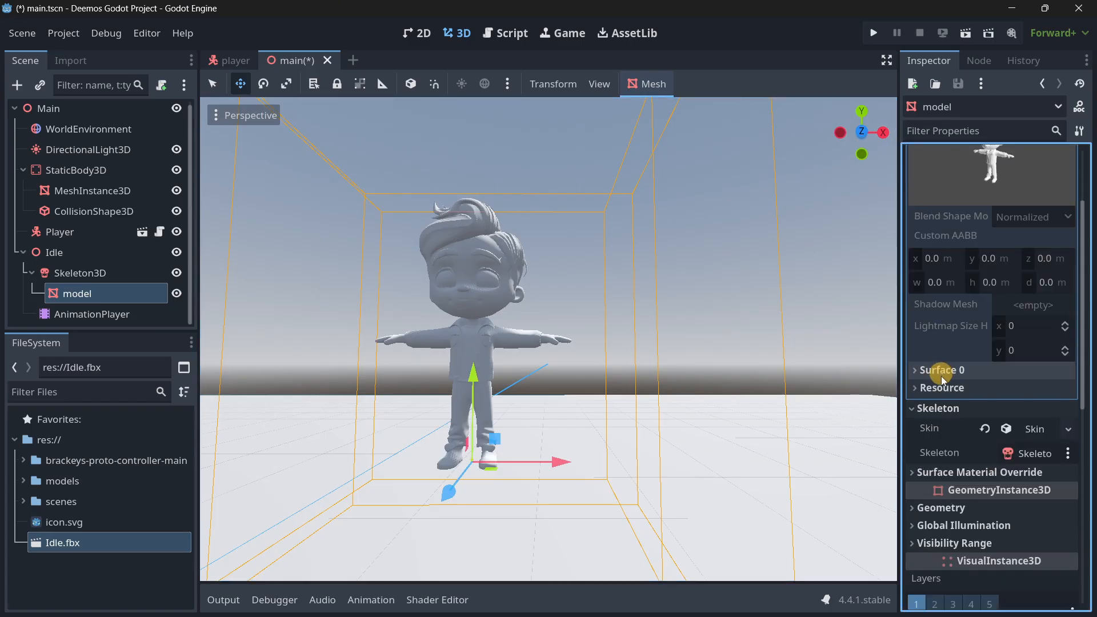
left_click(934, 471)
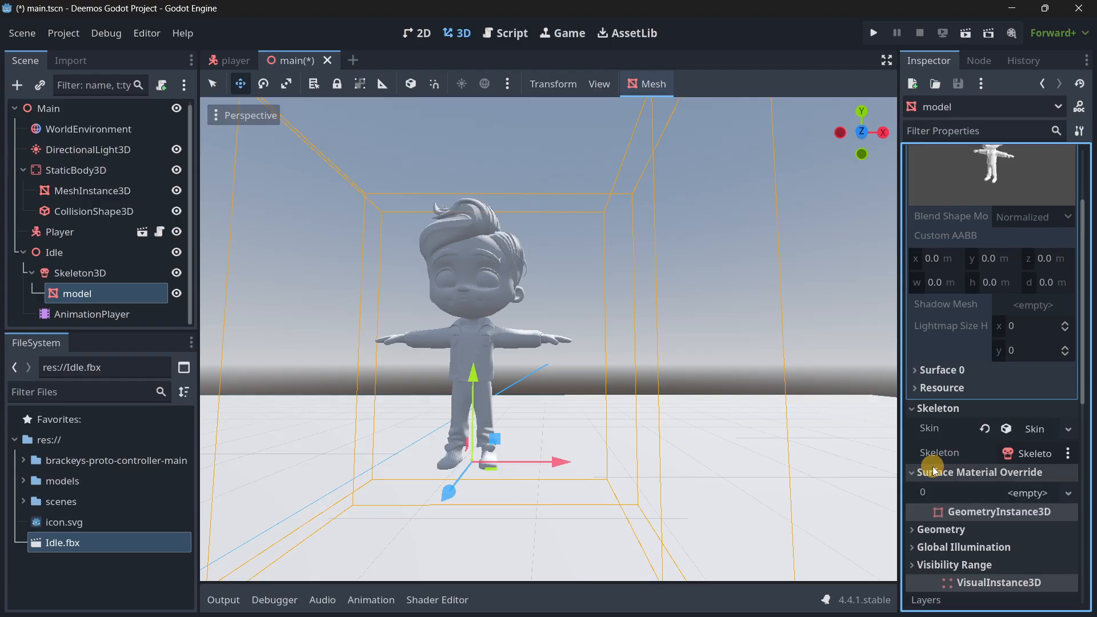
left_click(1041, 494)
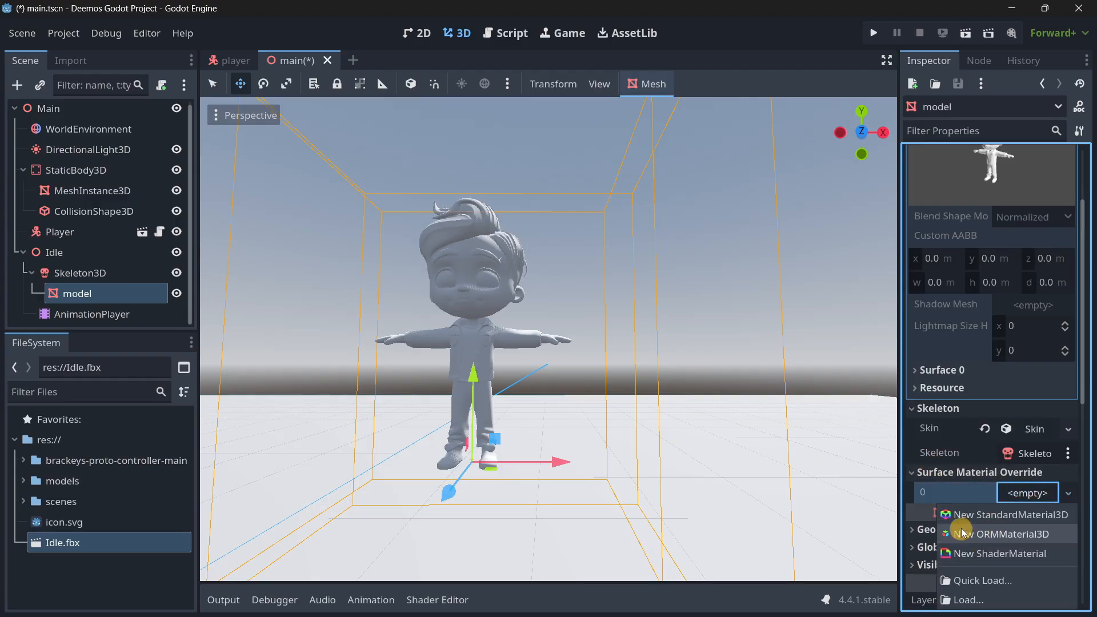
left_click(959, 517)
left_click(1031, 496)
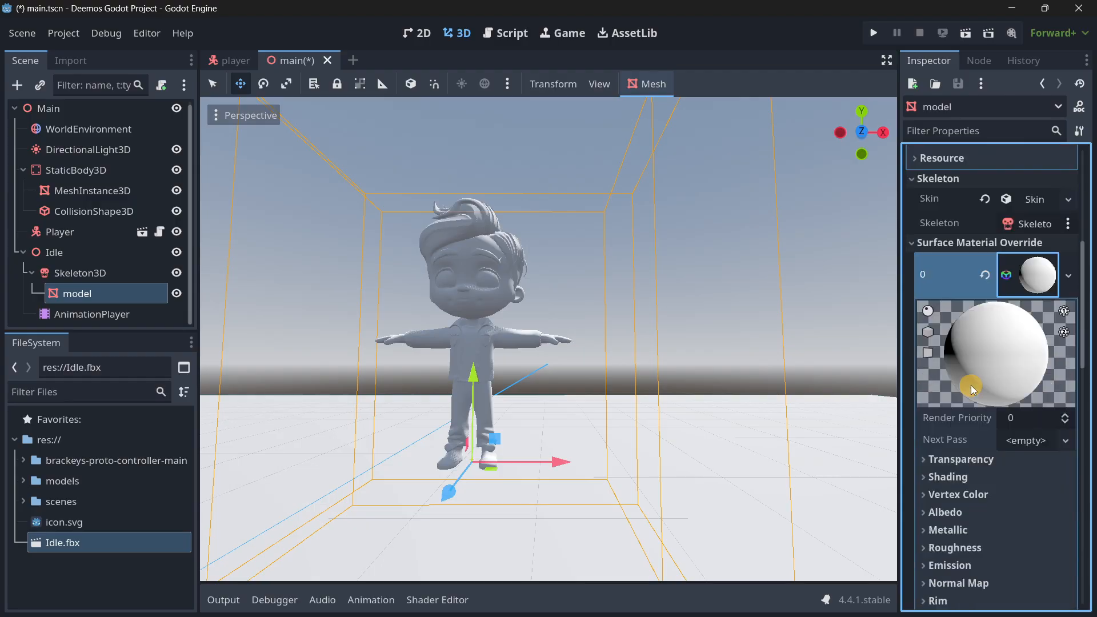
scroll(971, 385, "down", 5)
scroll(989, 343, "up", 2)
scroll(999, 349, "up", 1)
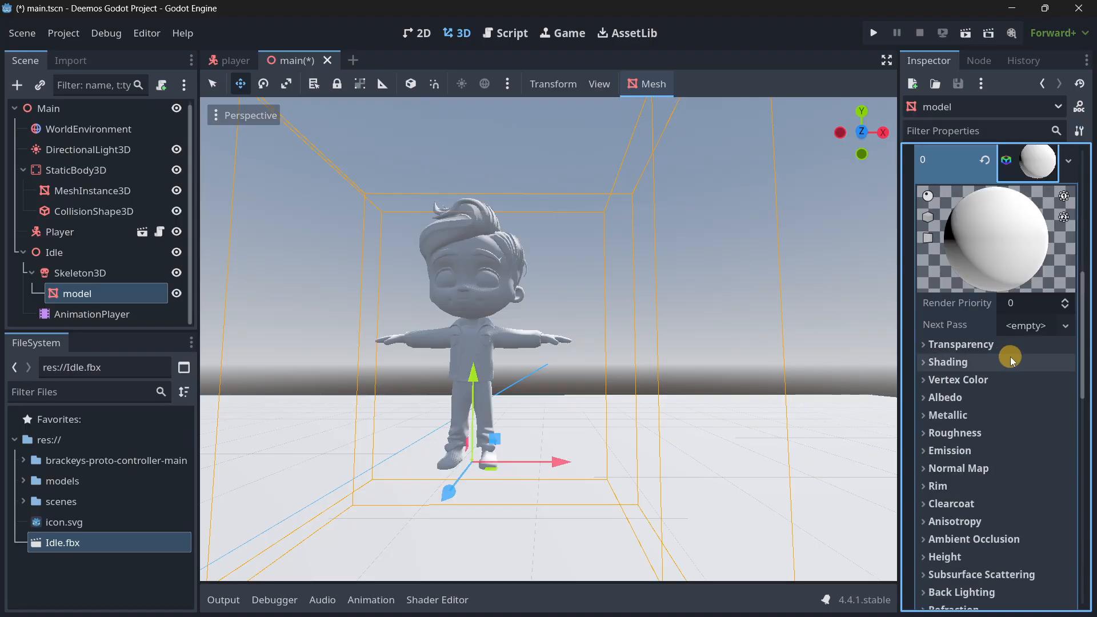
left_click(962, 400)
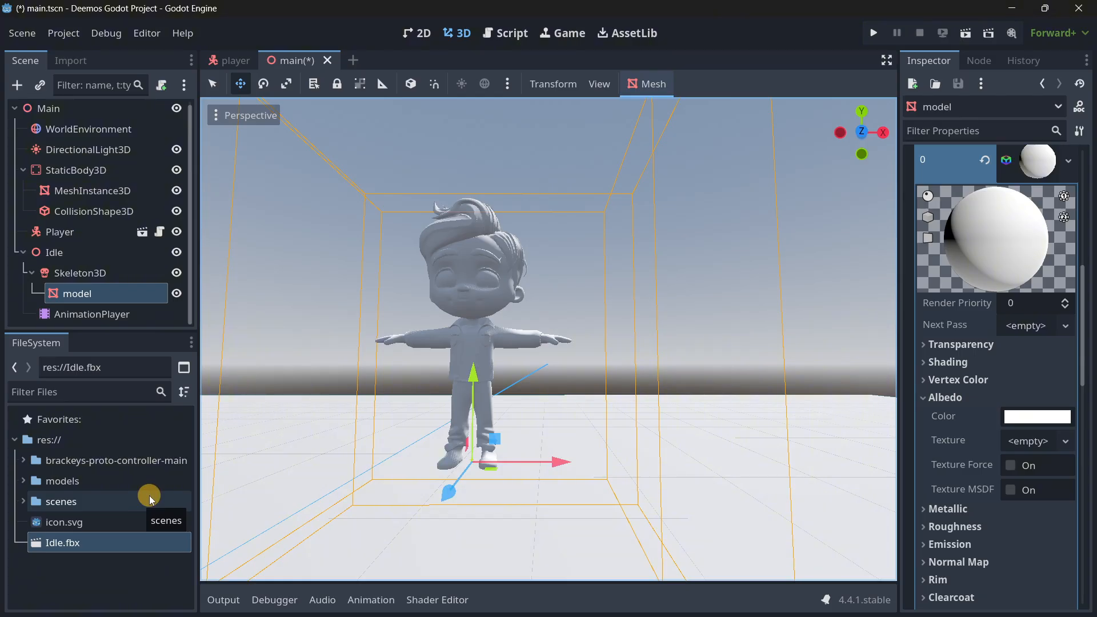
Try the base_basic_shaded texture from the Shaded folder under models as the albedo texture, and undo the assignment.
left_click(20, 480)
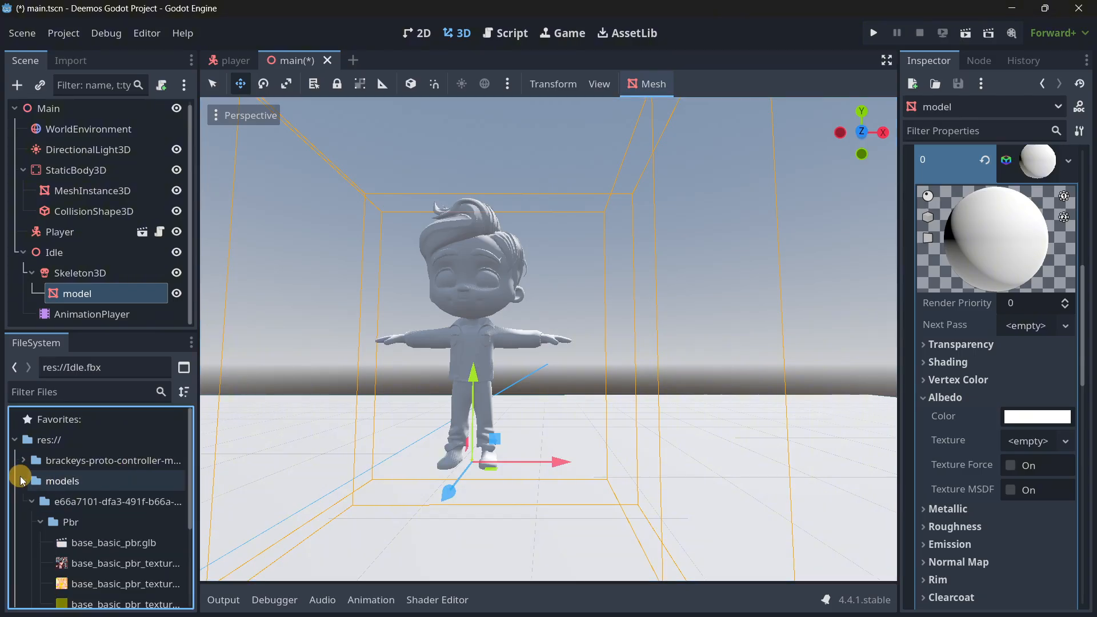
scroll(35, 477, "down", 3)
scroll(103, 544, "down", 1)
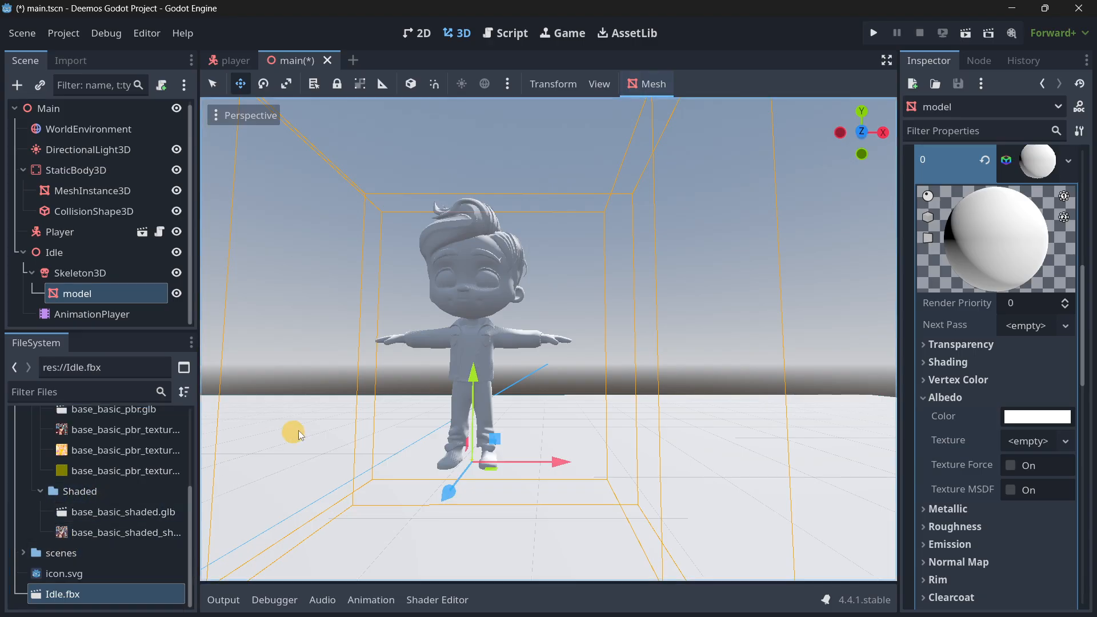
left_click_drag(130, 539, 1027, 441)
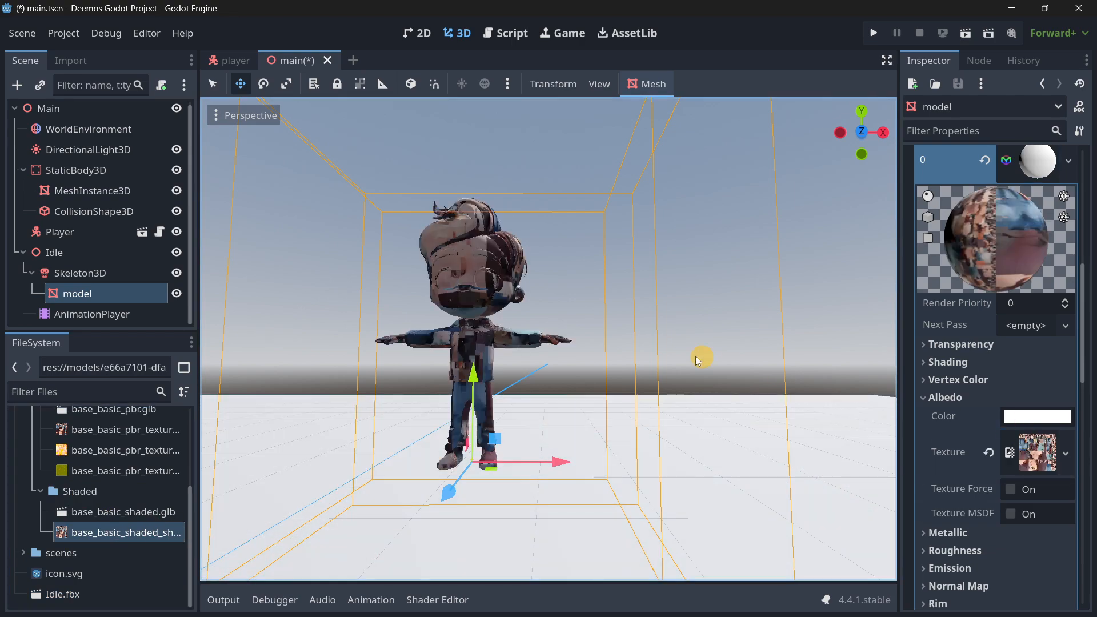
key("ctrl+z")
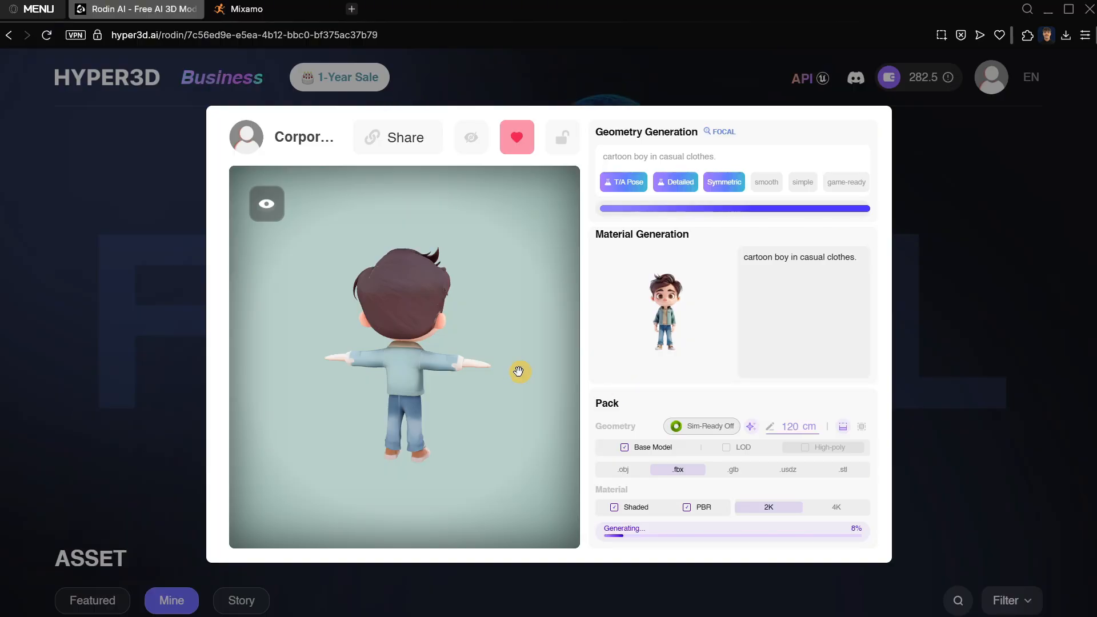
Import shaded.png from the downloaded Shaded folder into the project root, and assign it as the material's albedo texture.
left_click_drag(514, 367, 303, 366)
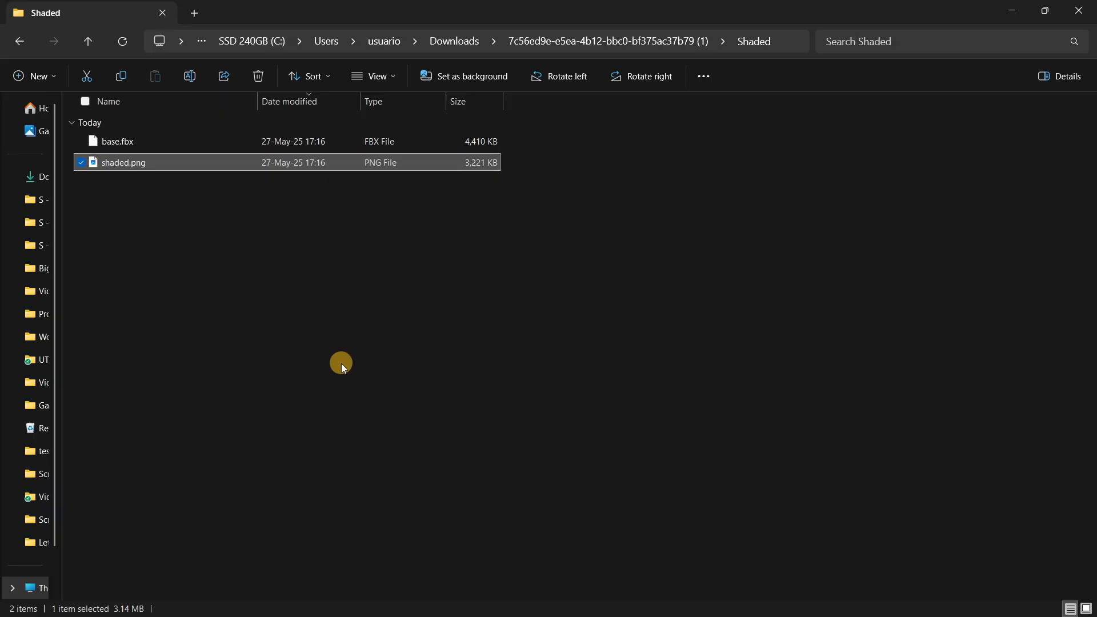
left_click(159, 260)
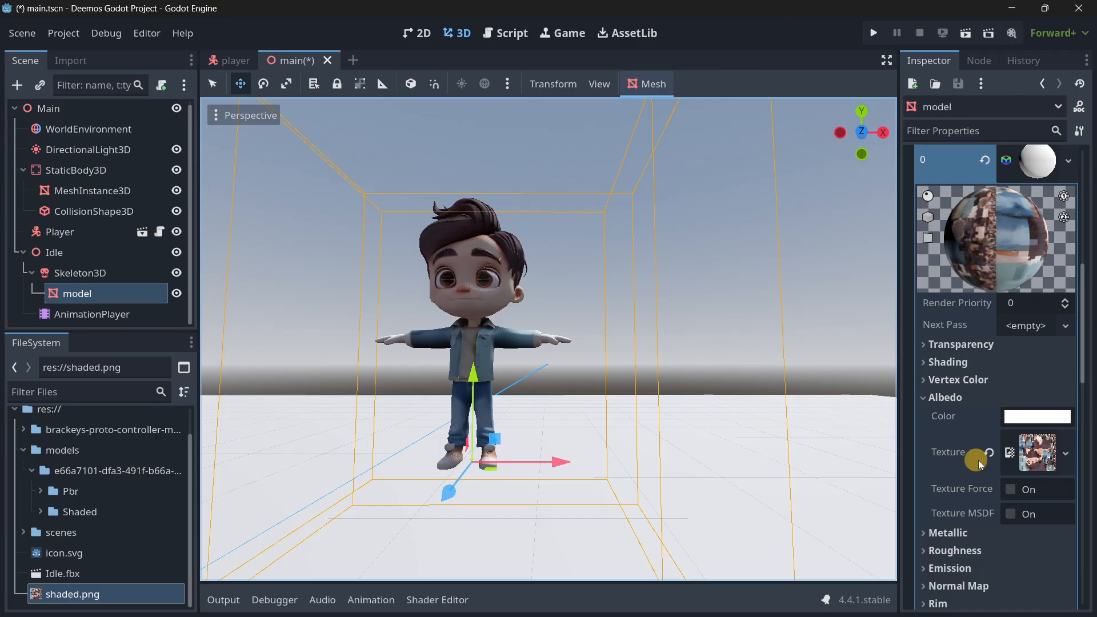
right_click_drag(571, 376, 548, 316)
key("a")
key("d")
key("s")
Select Idle's AnimationPlayer and play the mixamo_com animation, viewing the character up close.
left_click(92, 314)
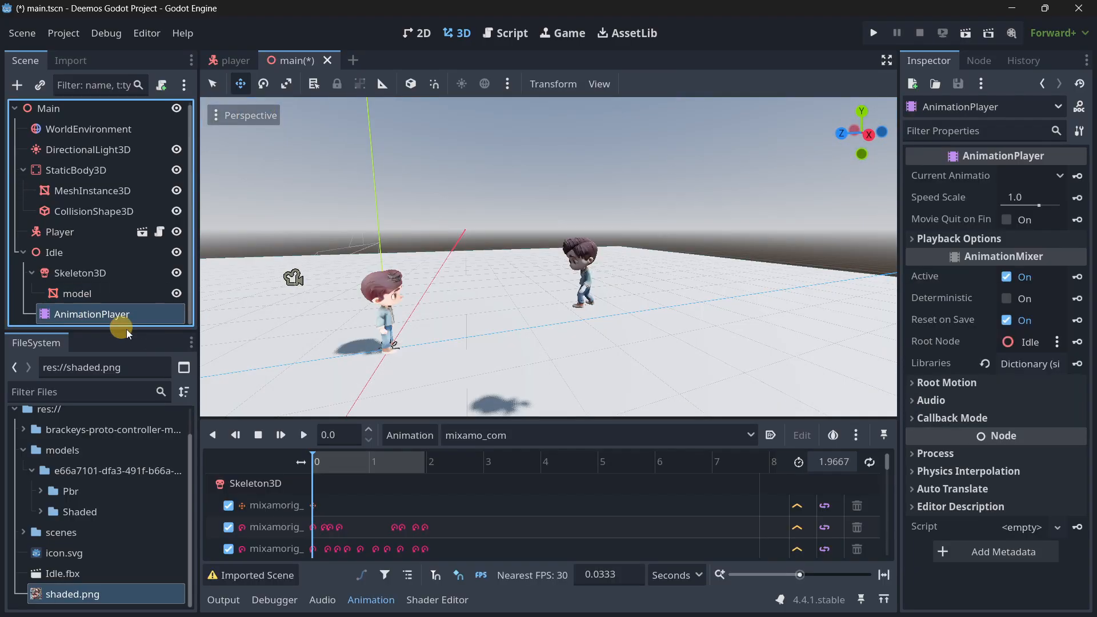
left_click(474, 436)
left_click(474, 437)
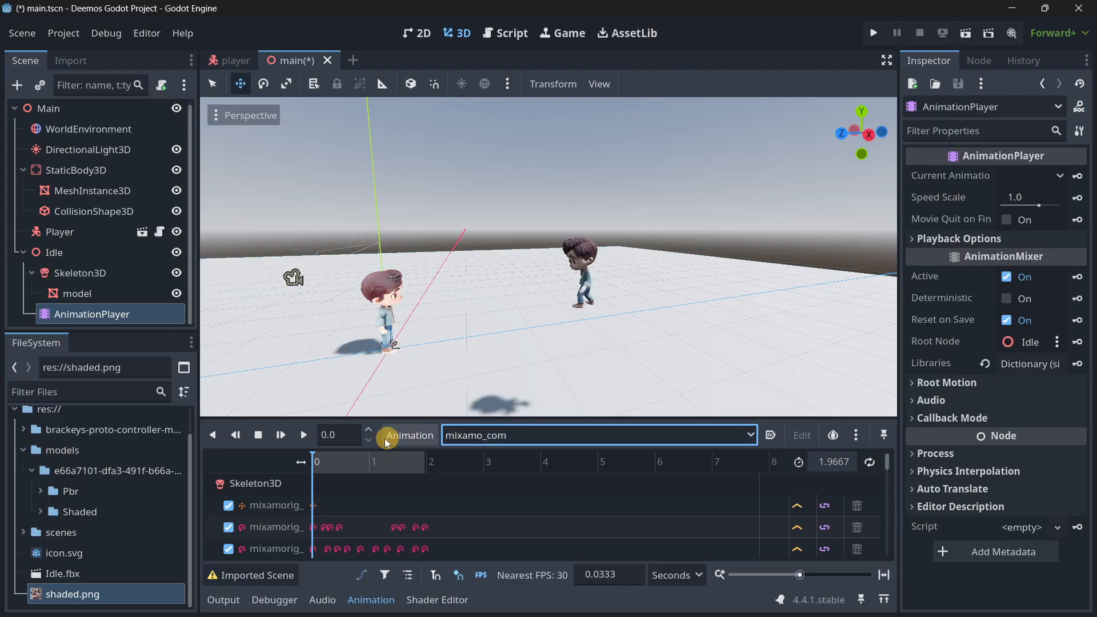
left_click(299, 437)
key("w")
right_click_drag(548, 317, 548, 317)
key("a")
key("w")
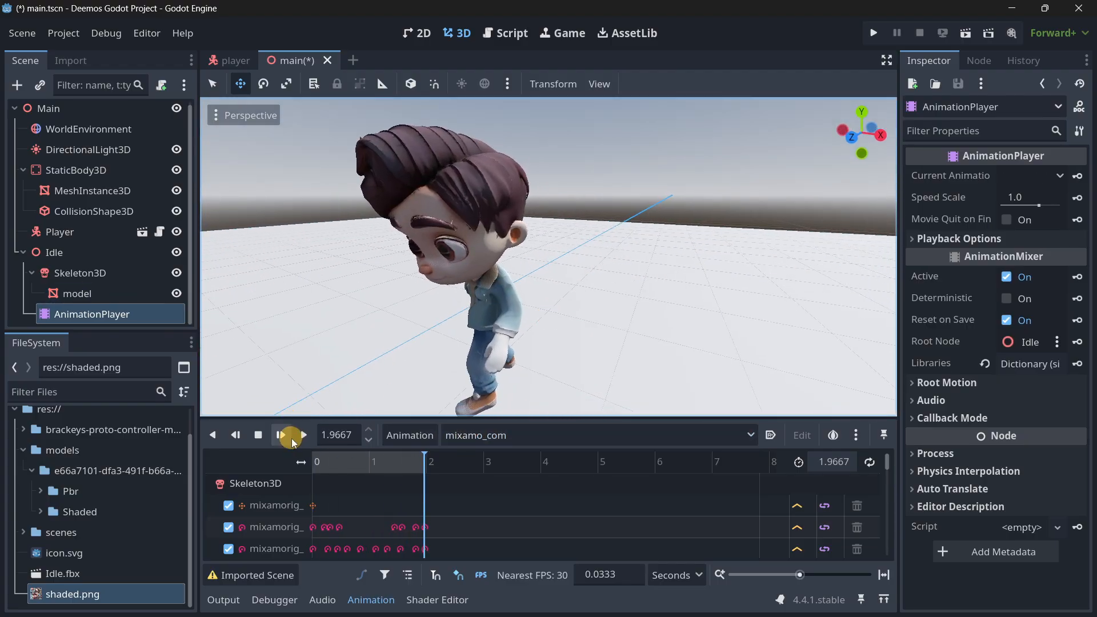
left_click(306, 436)
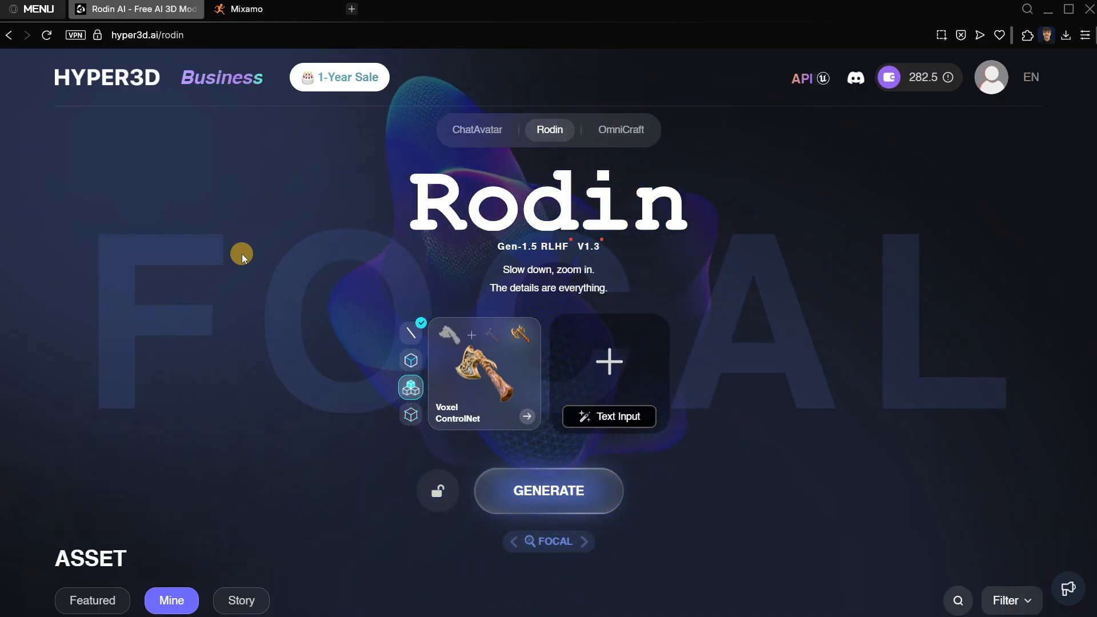
Try generating a reference image in Rodin from the text prompt "A 3D cartoon platform".
left_click(412, 362)
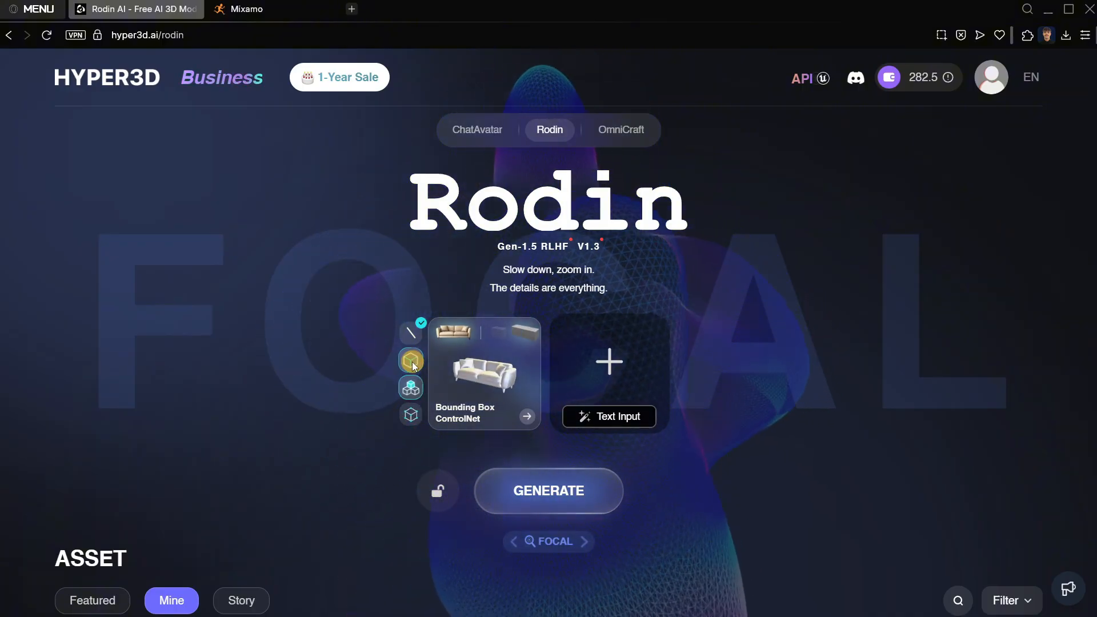
left_click(411, 362)
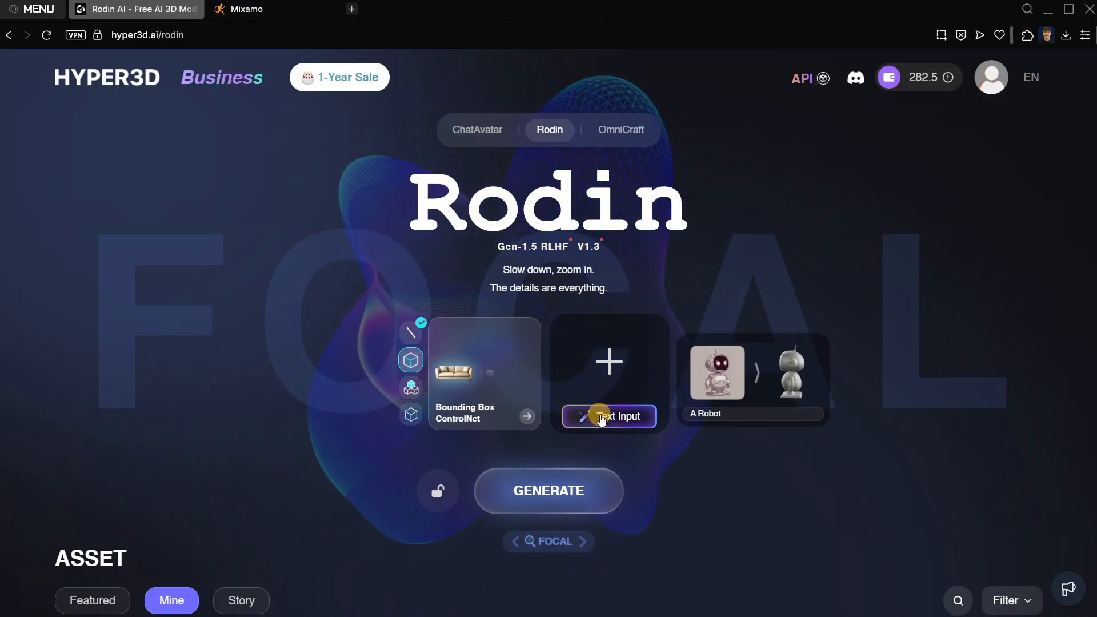
left_click(601, 417)
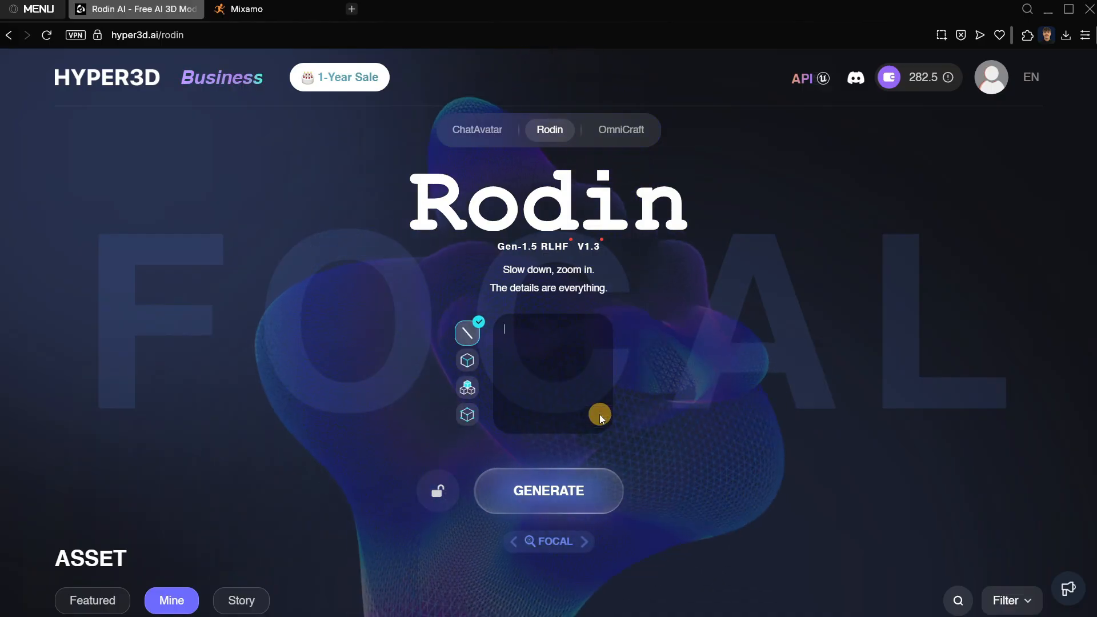
type("A 3D")
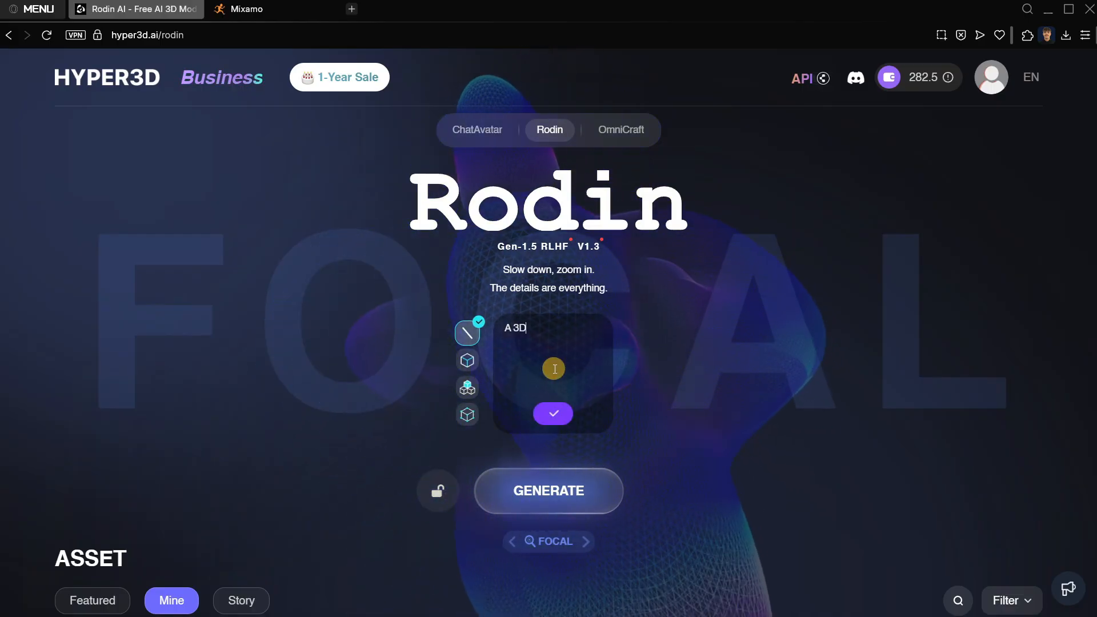
type(" cartoo")
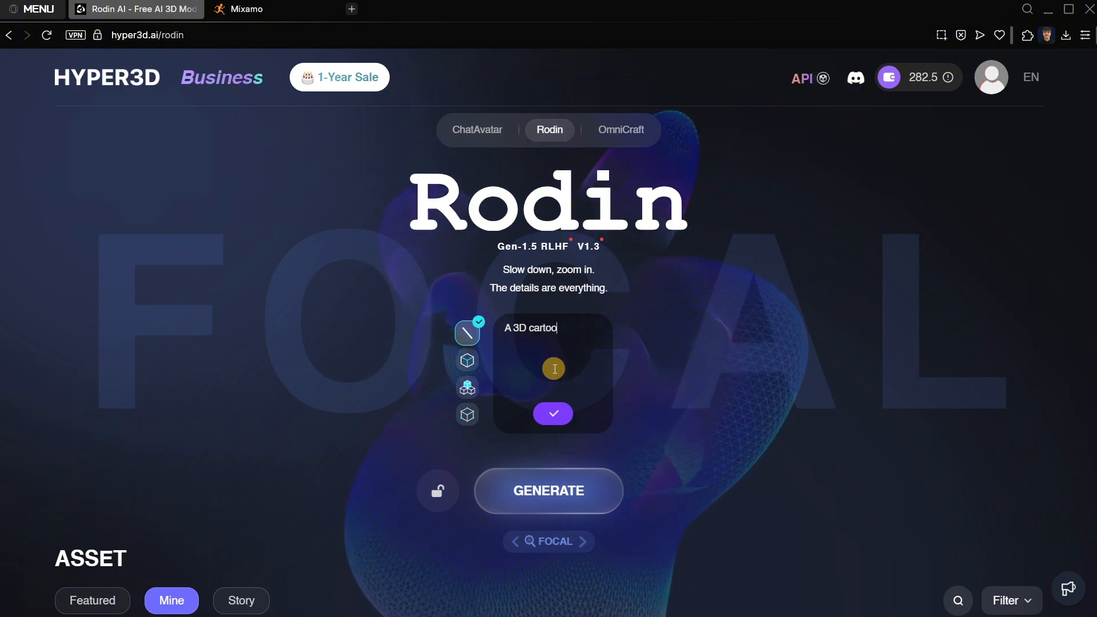
type("n platform")
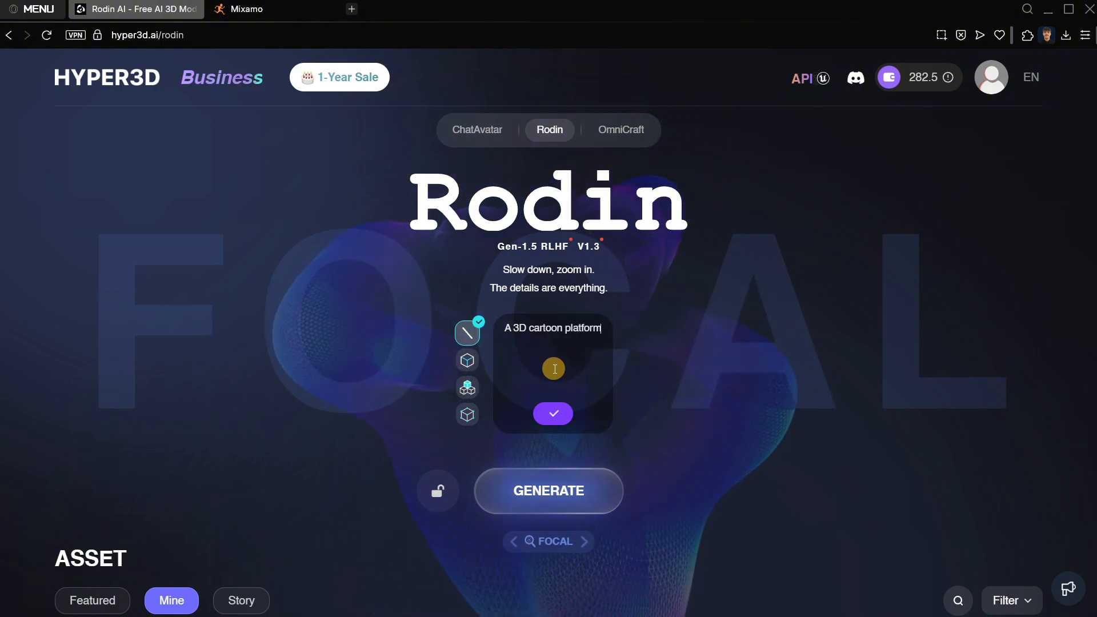
left_click(553, 413)
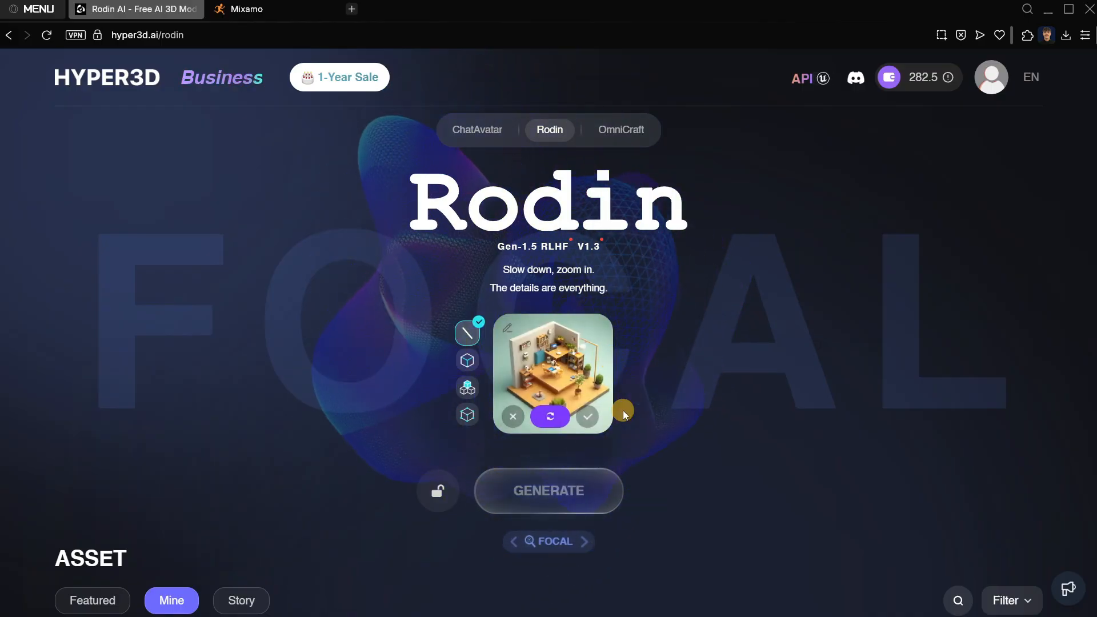
Try the extended prompt "A 3D cartoon platform for a 3D platformer game", and discard the generated image.
left_click(506, 328)
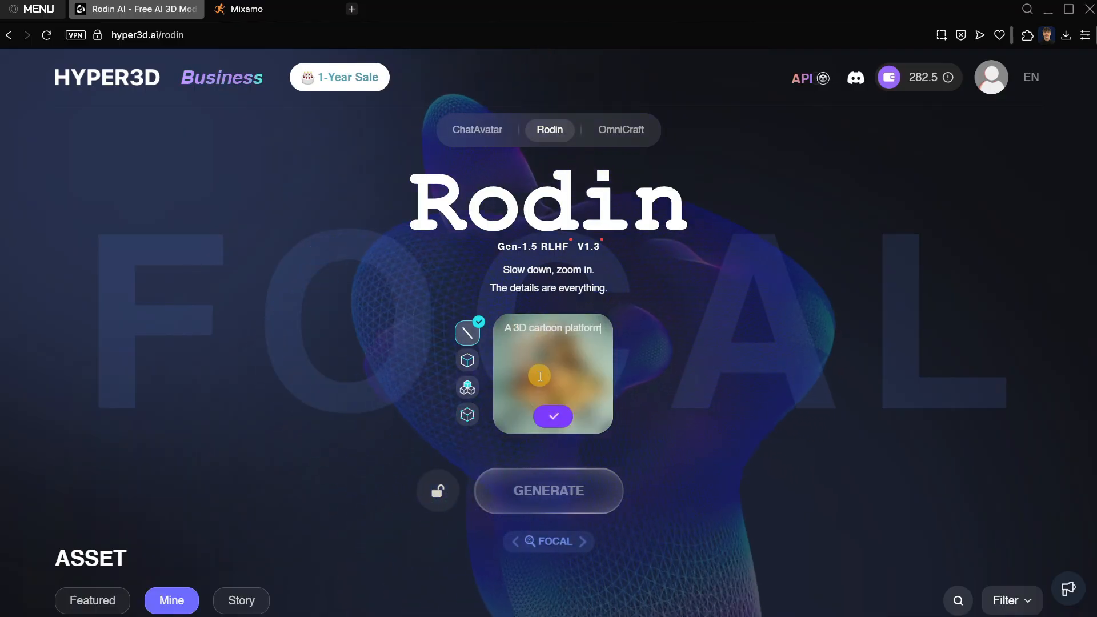
type("for")
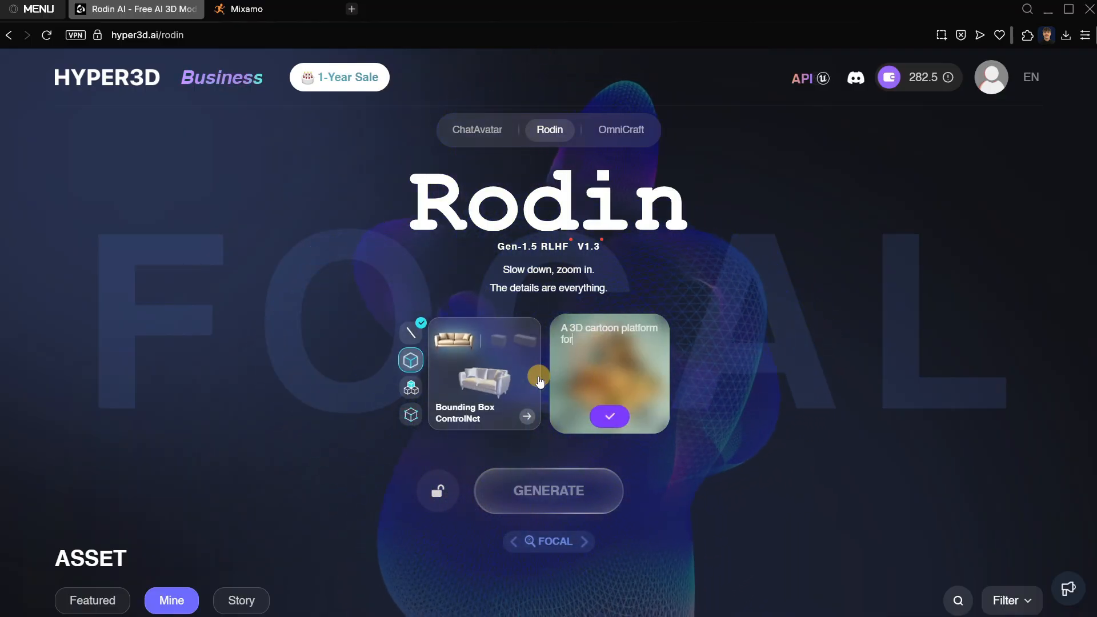
type(" a 3D plato")
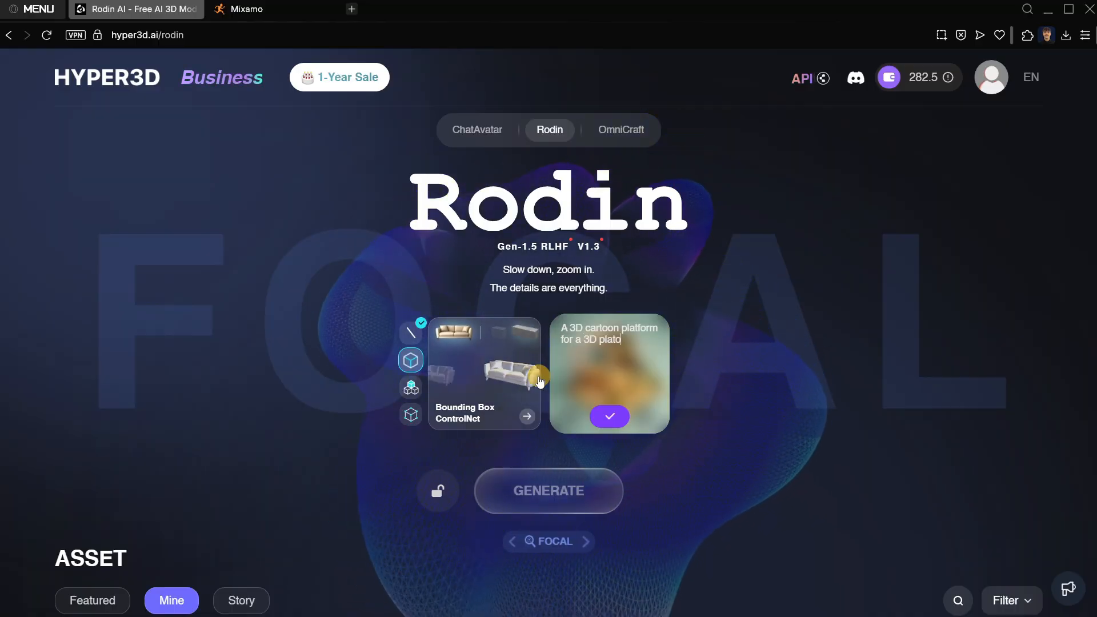
key("BackSpace")
type("former game")
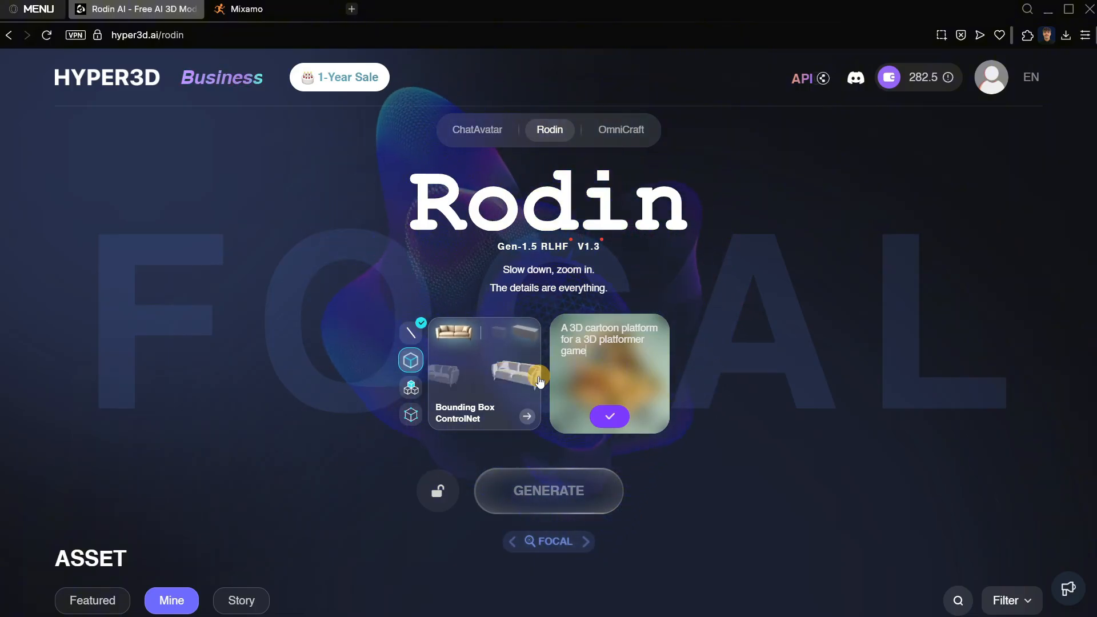
left_click(608, 416)
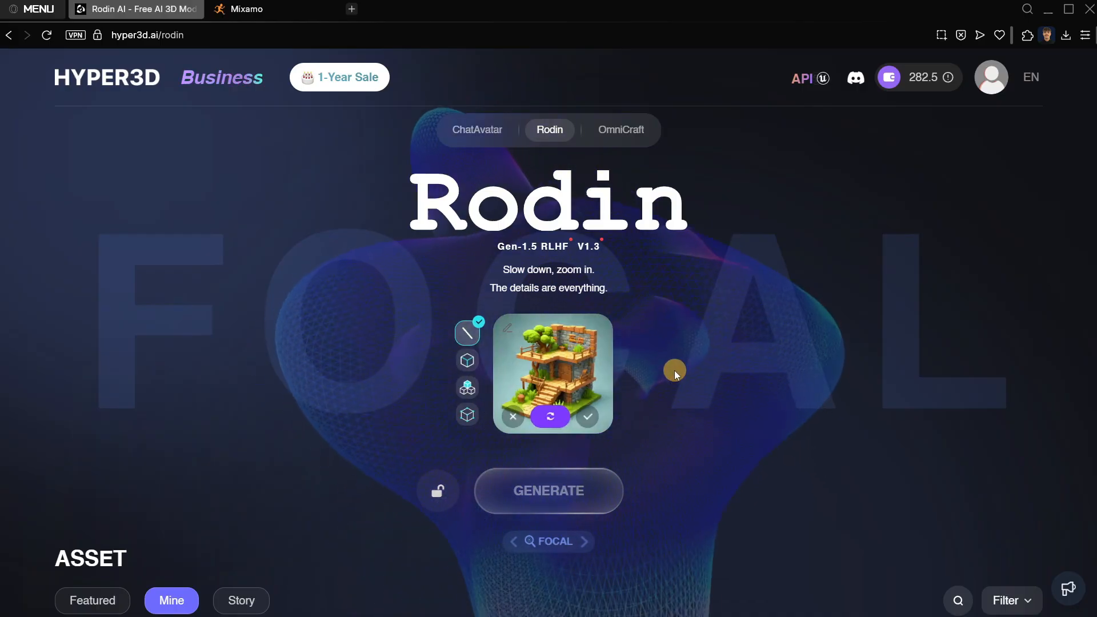
left_click(510, 420)
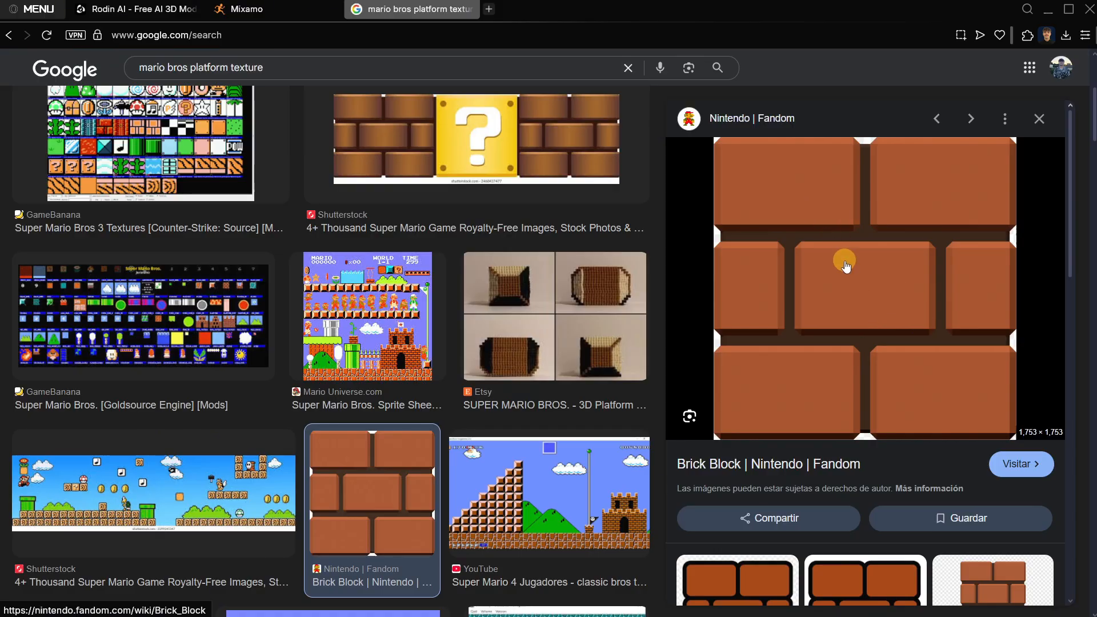
Save the Nintendo Fandom brick block image from the Google results to Downloads as Brick_Block.png.
right_click(846, 267)
left_click(740, 372)
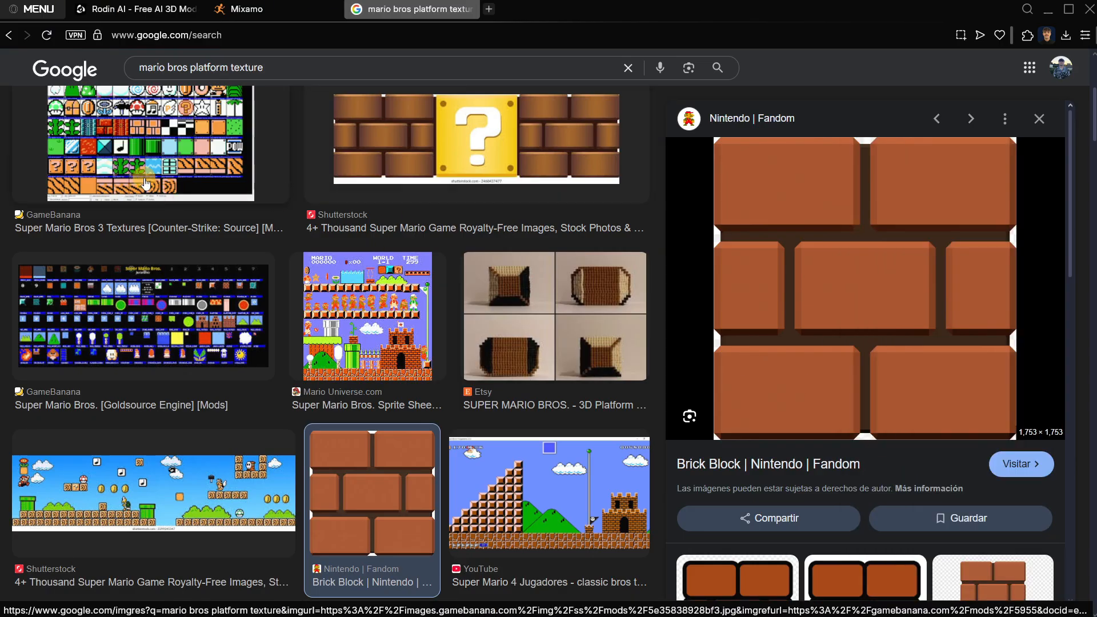
left_click(64, 166)
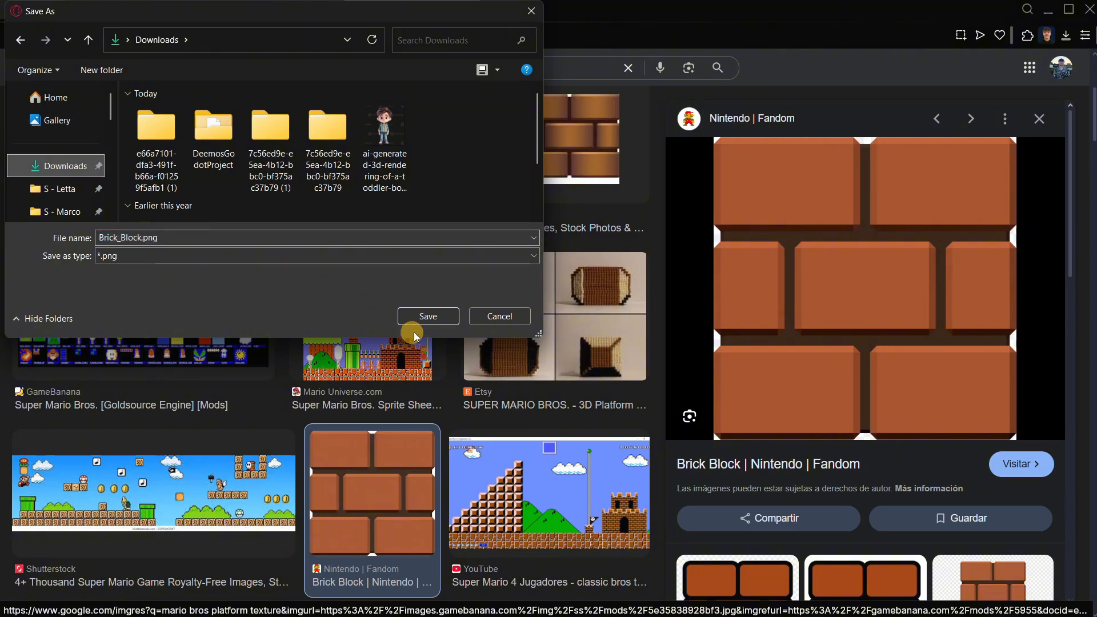
left_click(416, 320)
Upload Brick_Block.png to Rodin as the reference image and generate a 3D model from it.
left_click(117, 8)
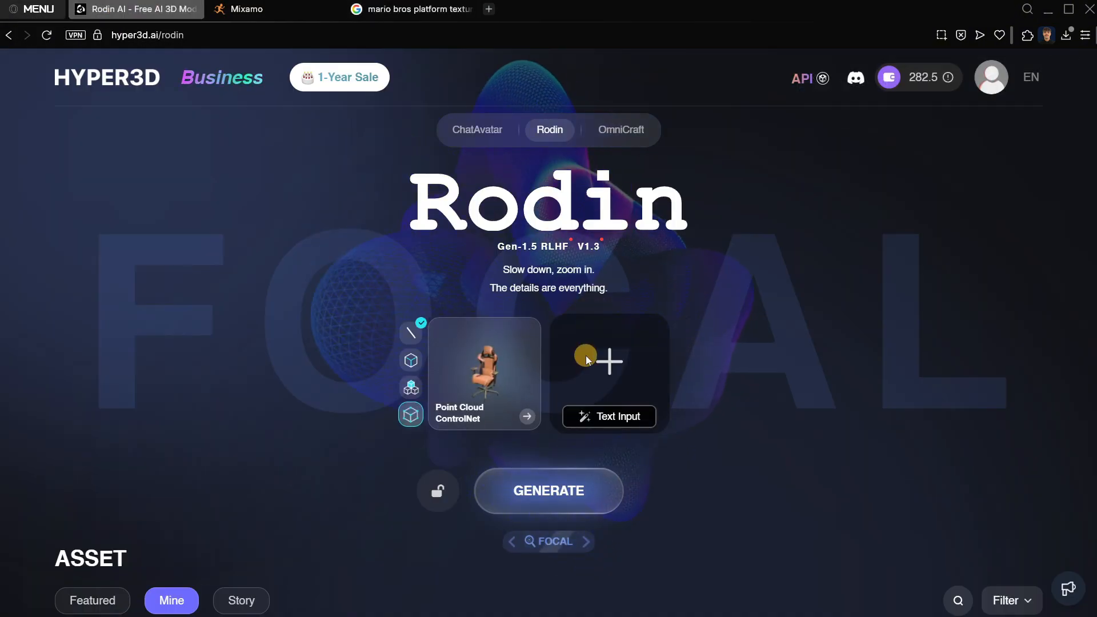
left_click(600, 360)
left_click(371, 137)
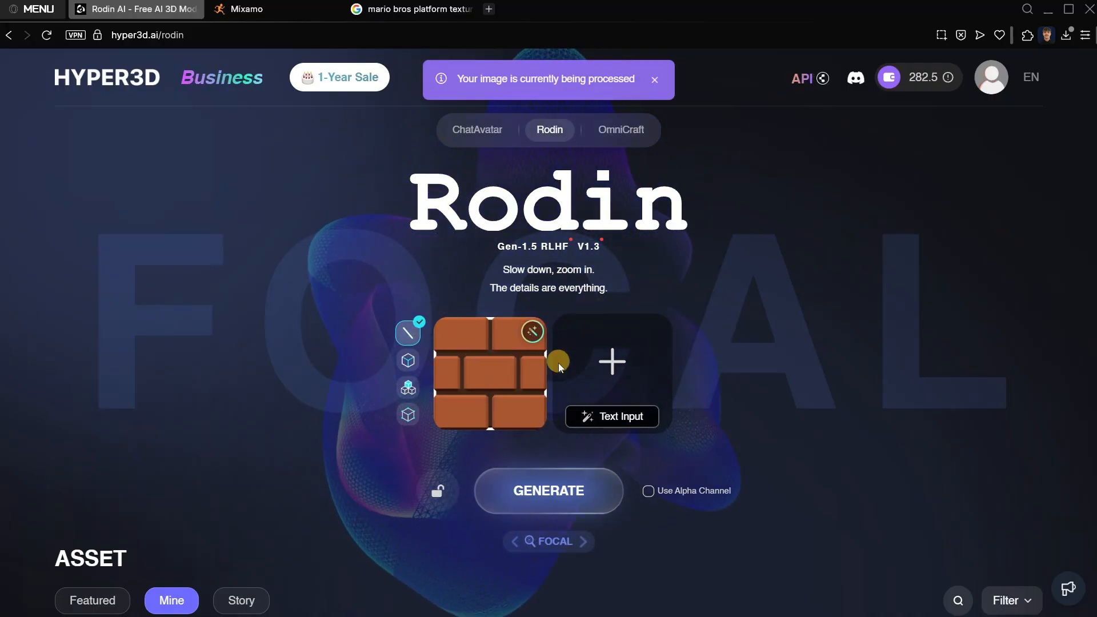
left_click(546, 494)
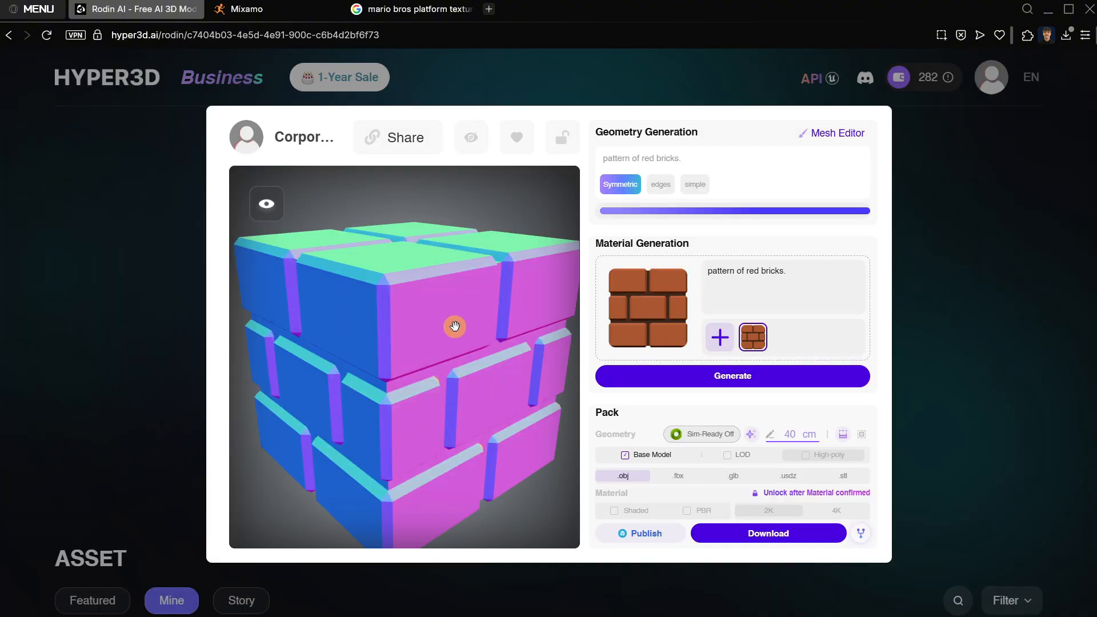
Generate the material for the brick cube from the reference image, and inspect the textured cube from several angles.
left_click_drag(455, 326, 478, 357)
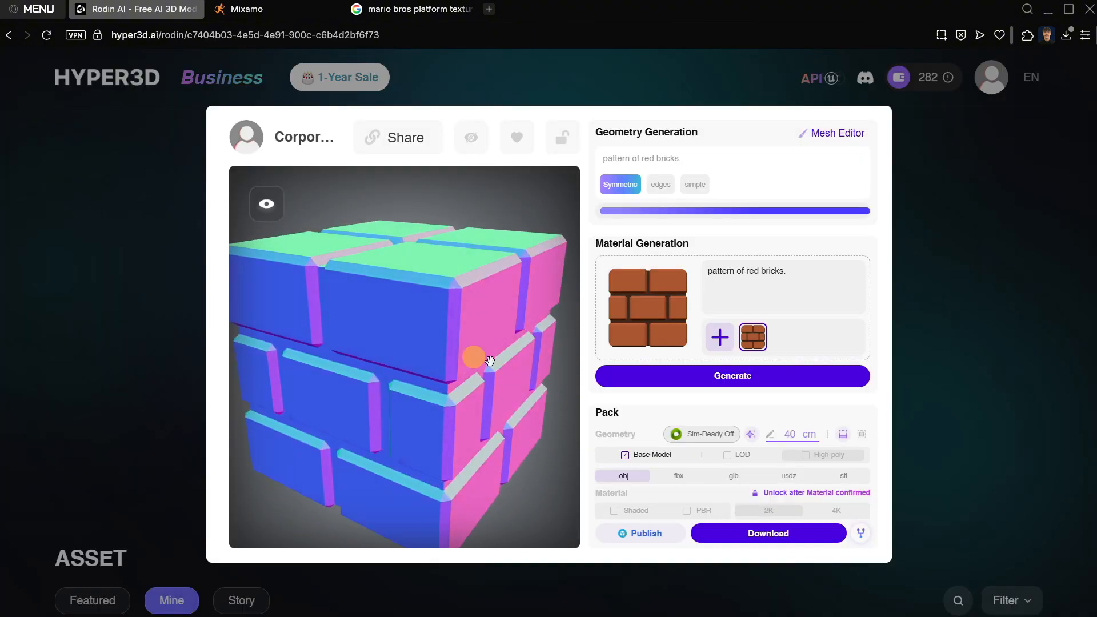
left_click(704, 379)
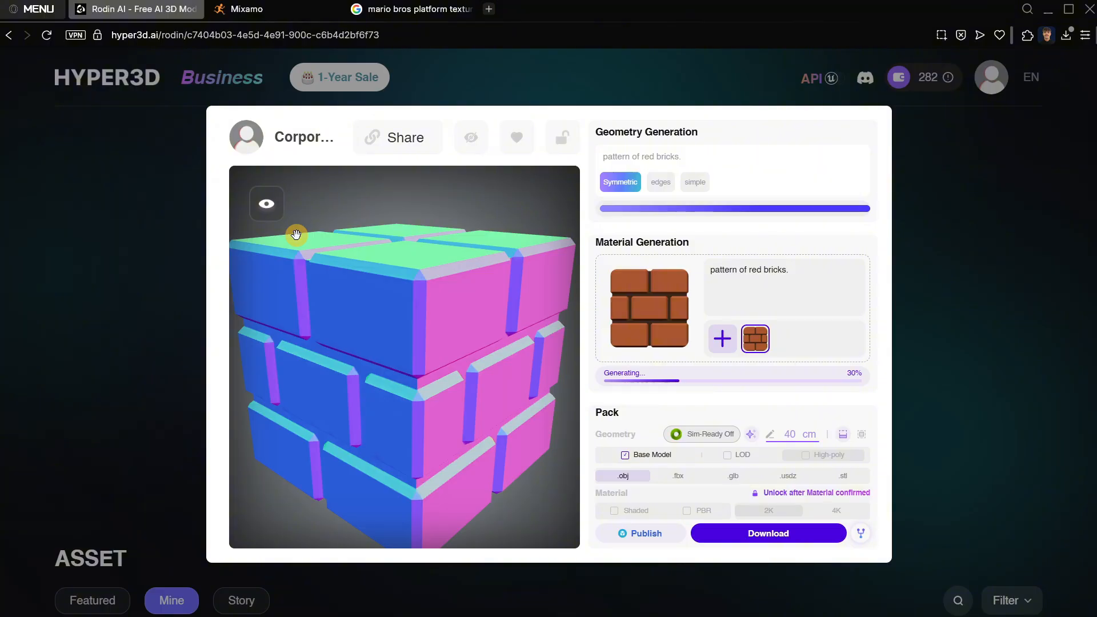
left_click_drag(335, 256, 421, 412)
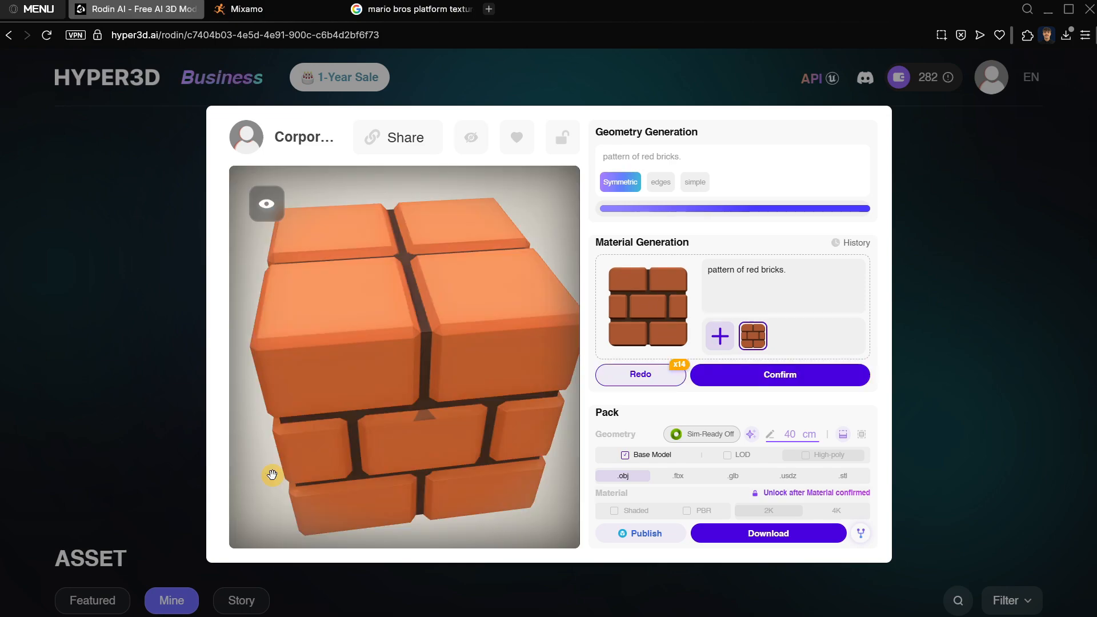
left_click_drag(279, 462, 475, 357)
Confirm the brick material and download the model pack in .glb format with Shaded and PBR materials at 2K.
left_click(763, 382)
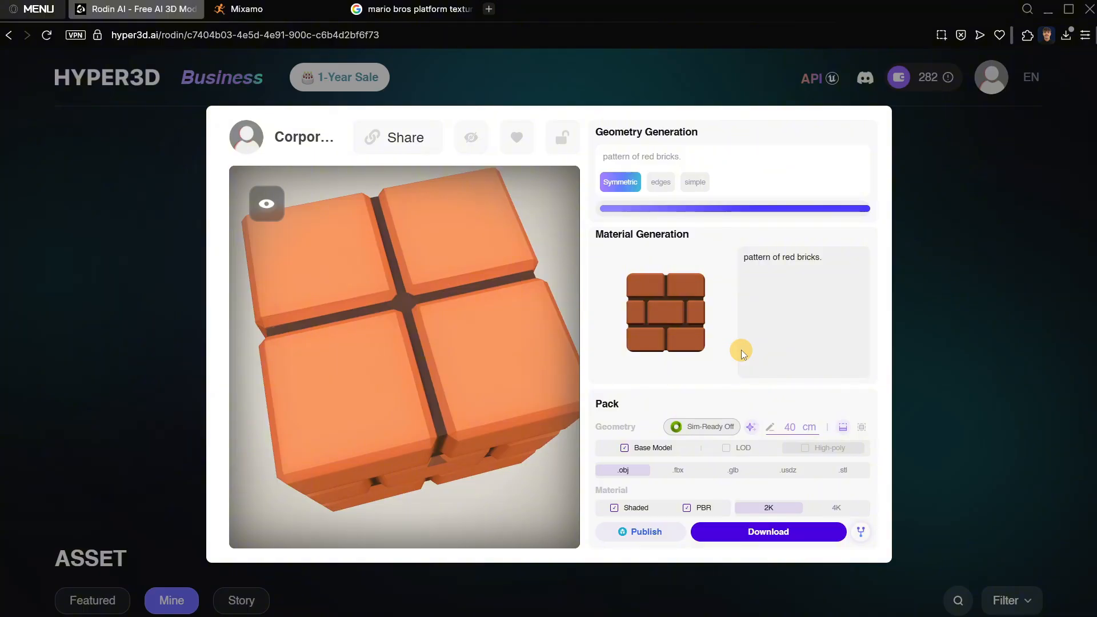
left_click(726, 478)
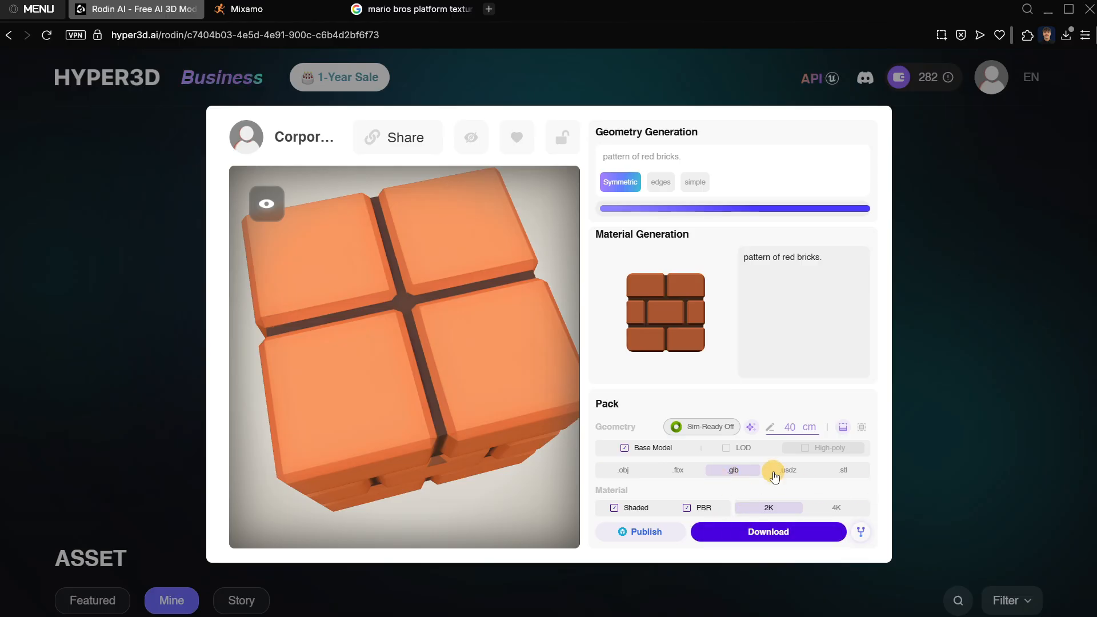
left_click(759, 532)
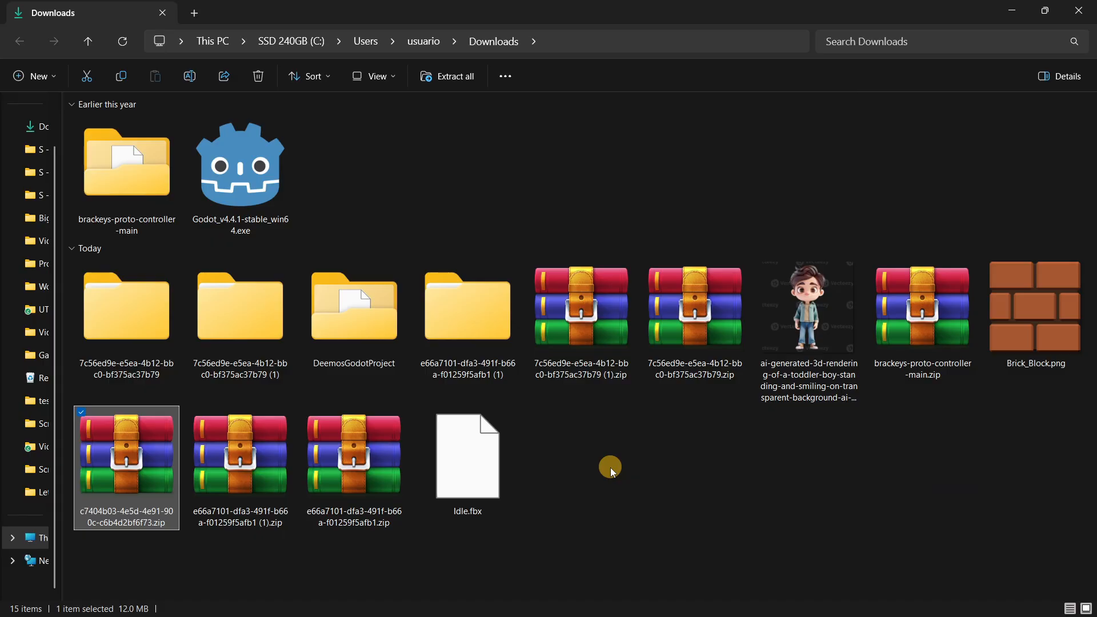
Extract the downloaded c7404b03 zip archive into its own folder in Downloads, and open that folder.
right_click(135, 466)
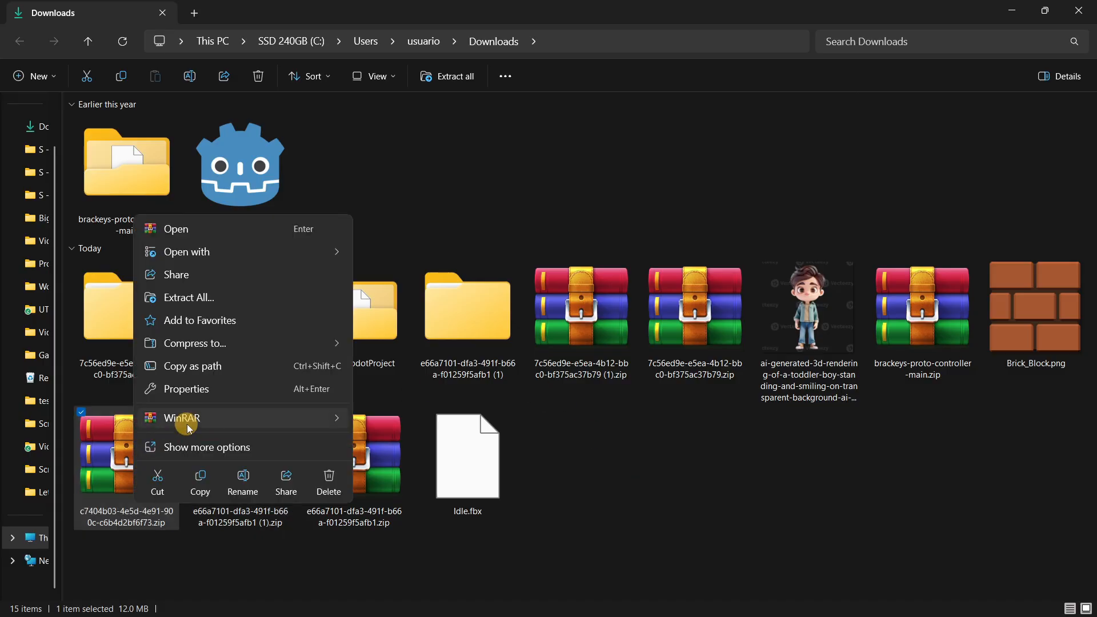
mouse_move(178, 420)
left_click(457, 474)
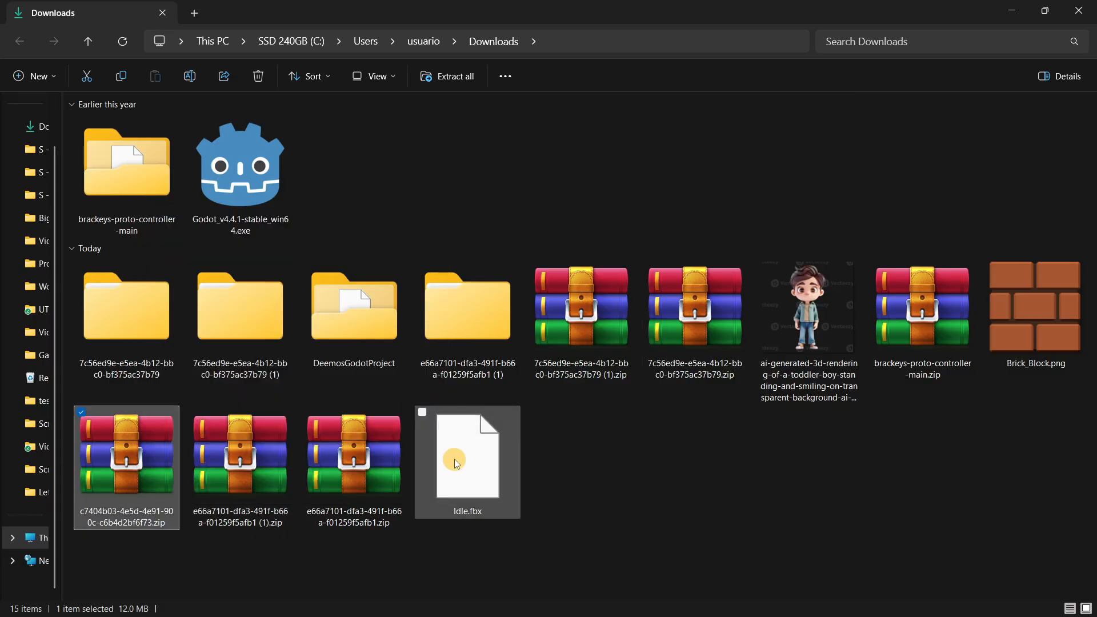
double_click(583, 490)
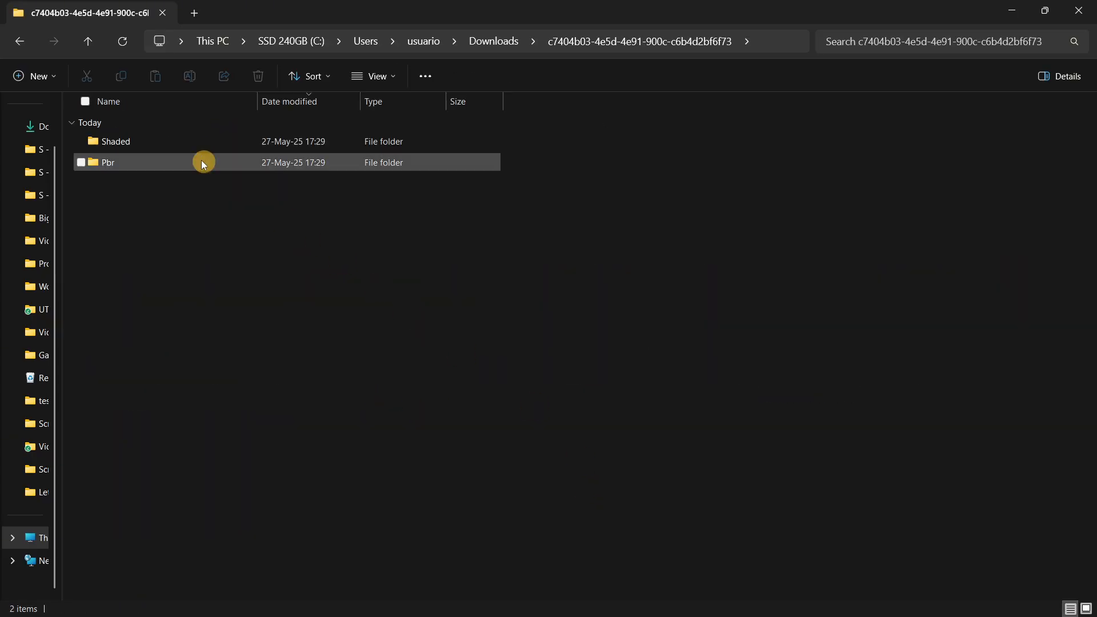
Return to Downloads and rename the extracted c7404b03 folder as platform.
left_click(88, 42)
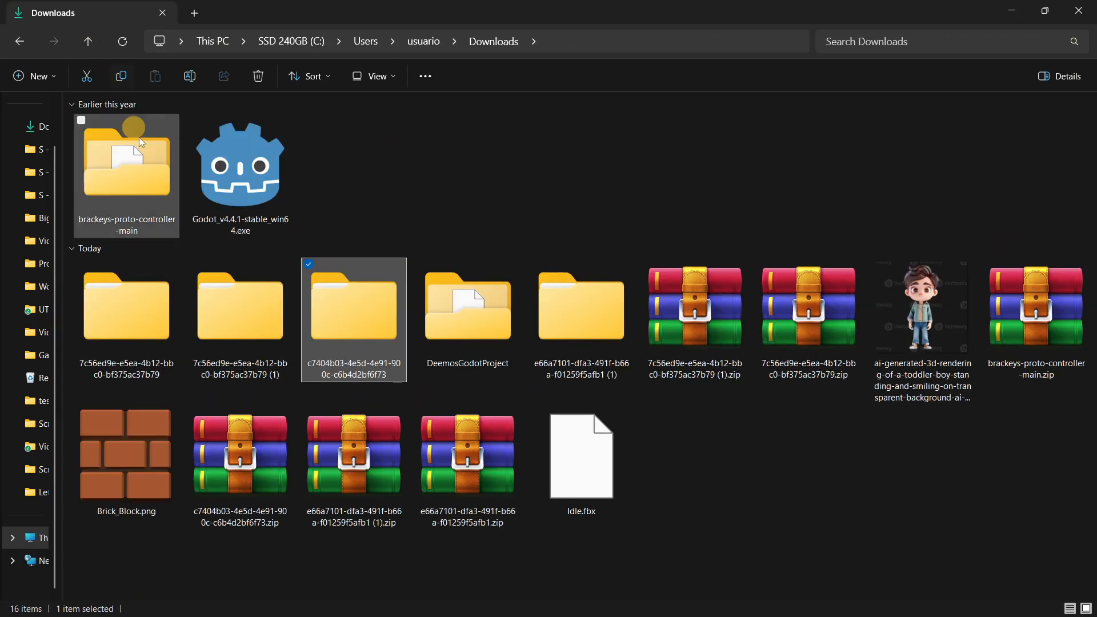
key("F2")
type("platform")
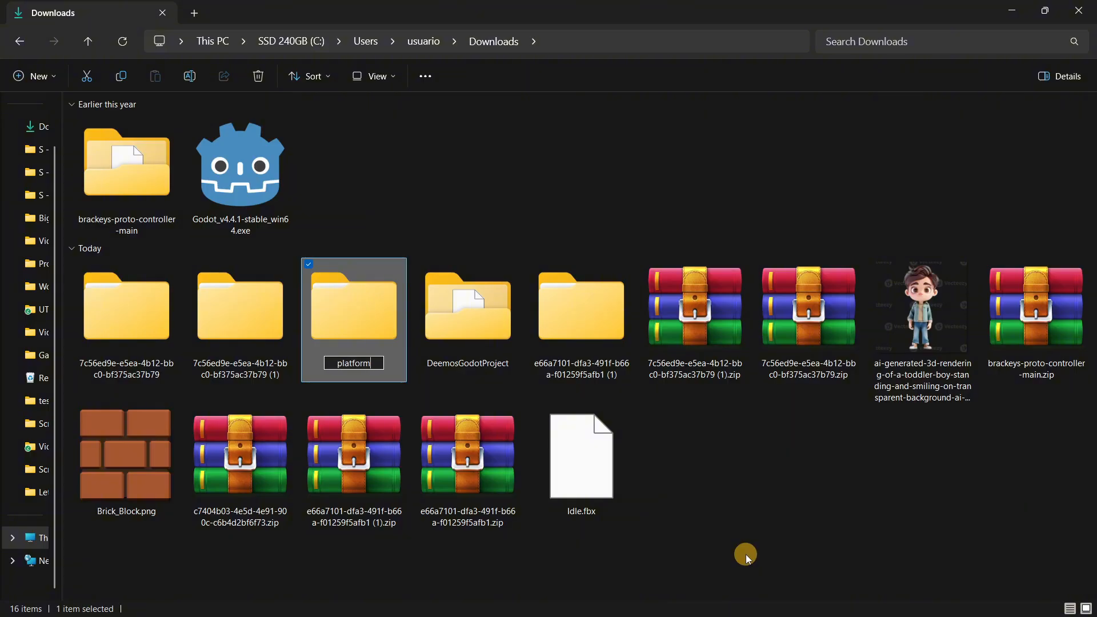
key("Return")
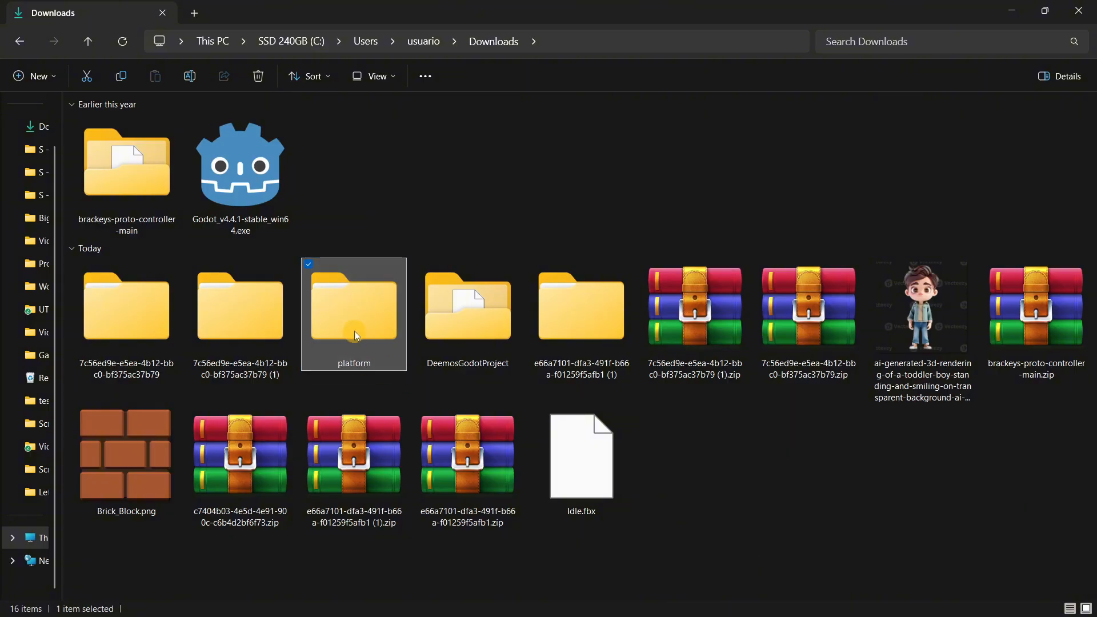
Switch to Godot, import the platform folder into the project's models folder, and dismiss the texture import notifications.
left_click(860, 598)
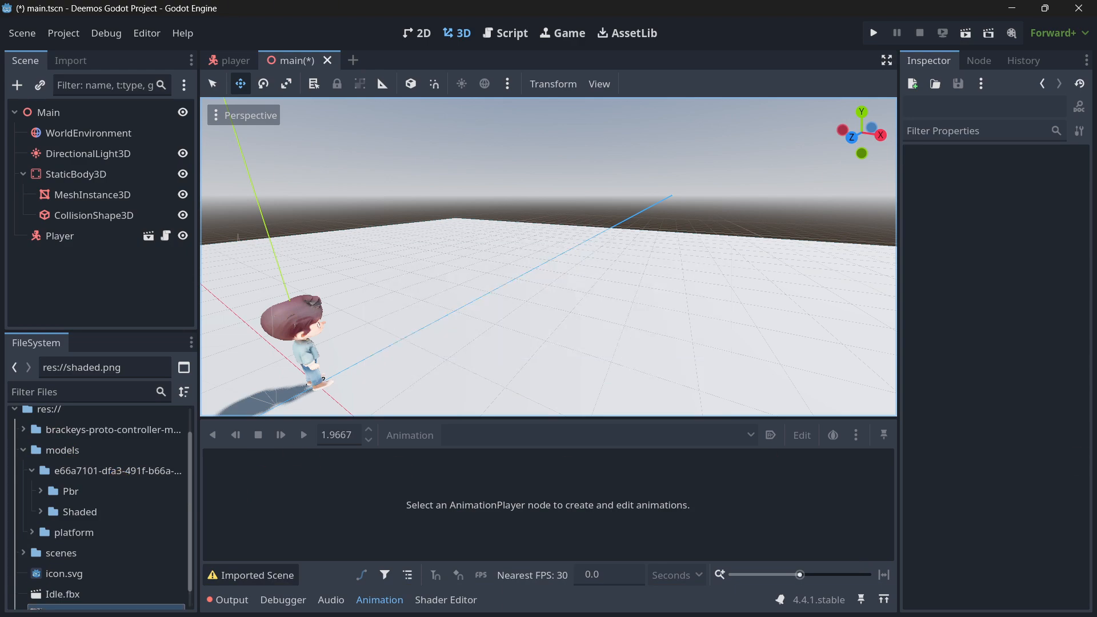
left_click(775, 465)
left_click(775, 492)
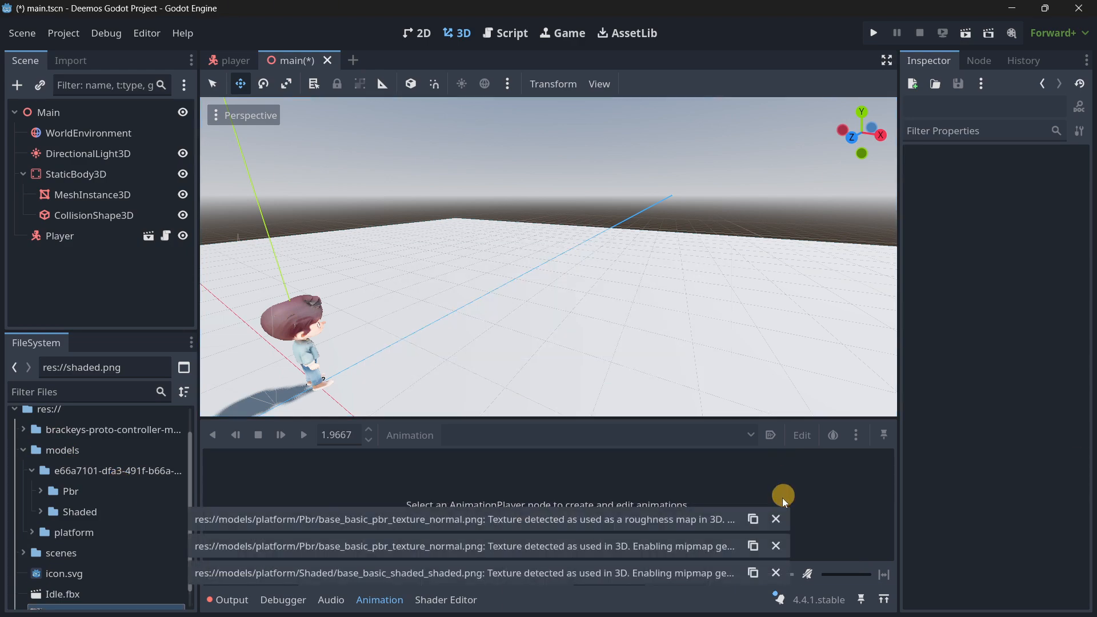
left_click(775, 519)
left_click(775, 546)
left_click(775, 572)
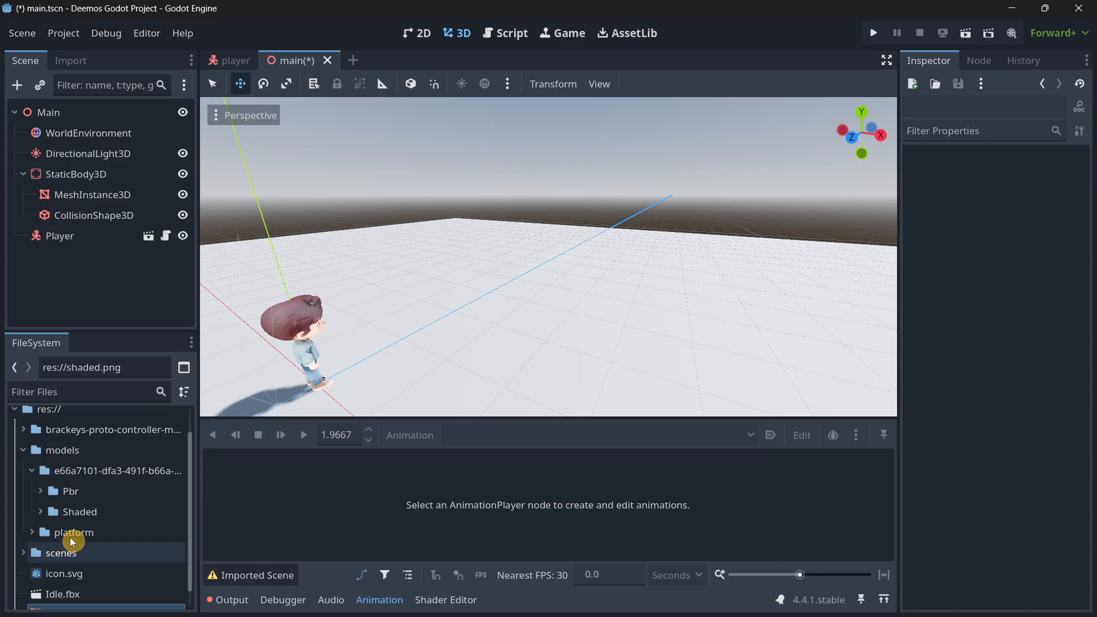
Place base_basic_shaded.glb from the platform model's Shaded folder on the floor of the main scene, and focus on it.
left_click(32, 532)
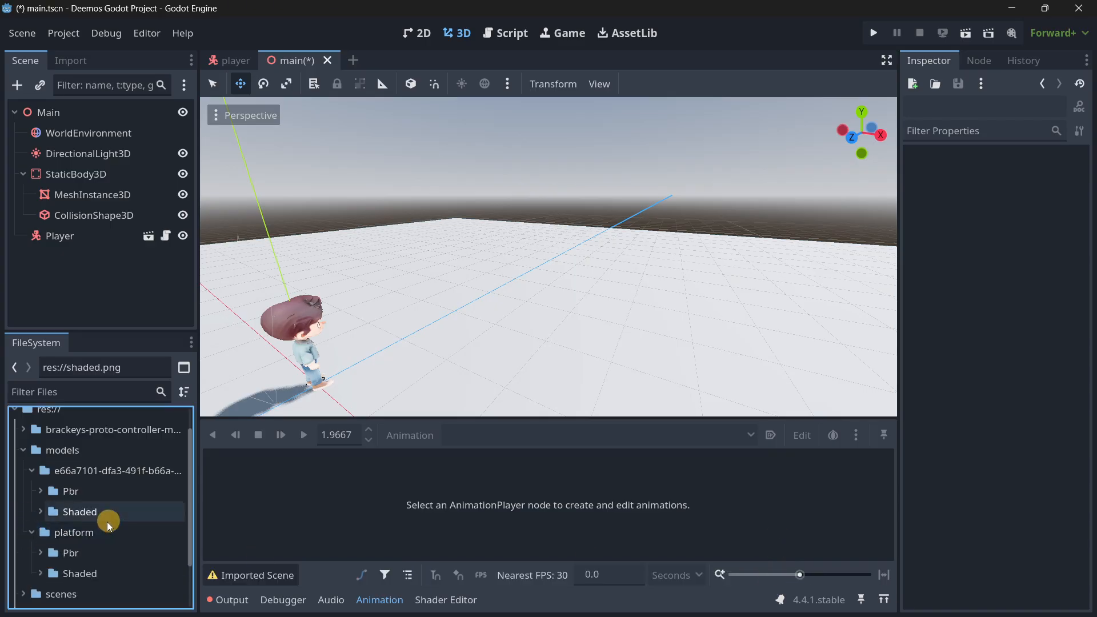
left_click(48, 578)
scroll(100, 505, "down", 3)
left_click_drag(140, 519, 441, 351)
key("f")
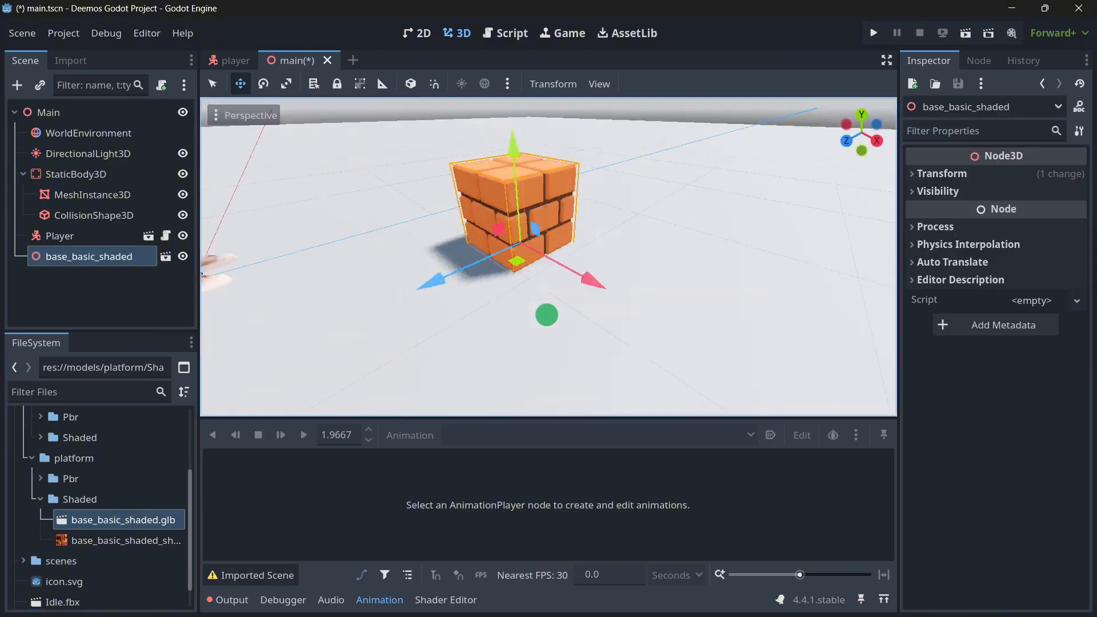
Place base_basic_pbr.glb from the platform model's Pbr folder on the floor beside the existing brick block.
key("s")
right_click_drag(546, 315, 548, 316)
key("w")
key("s")
key("d")
right_click_drag(661, 265, 548, 315)
key("s")
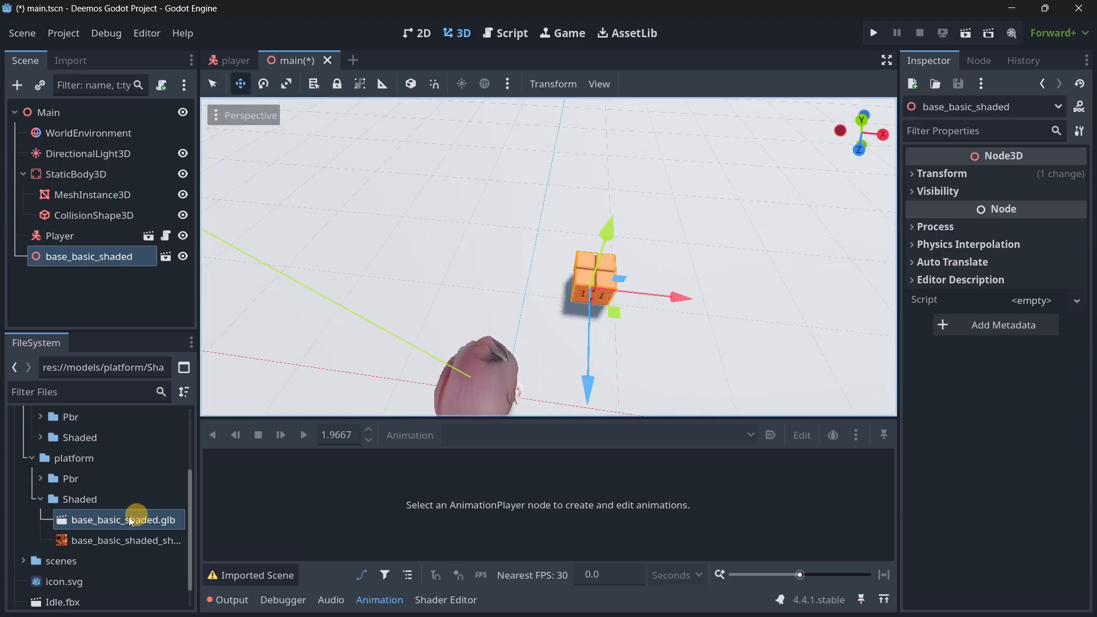
left_click(33, 479)
left_click_drag(71, 500, 517, 275)
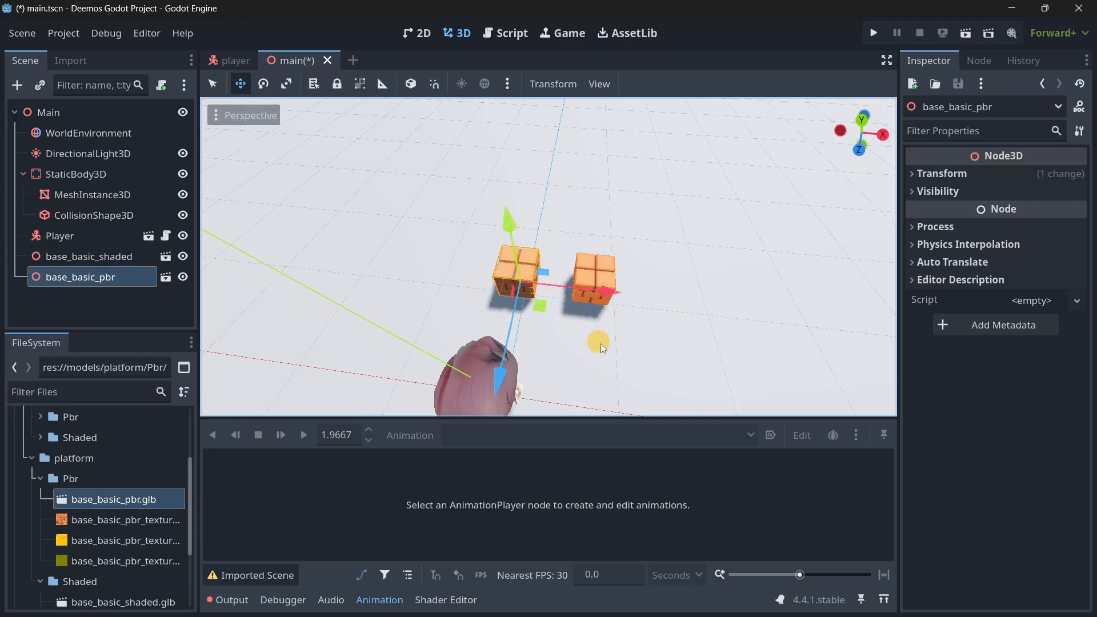
Compare the two brick blocks up close, and delete the base_basic_pbr node from the main scene.
key("w")
right_click_drag(601, 347, 549, 315)
key("s")
key("w")
left_click(101, 284)
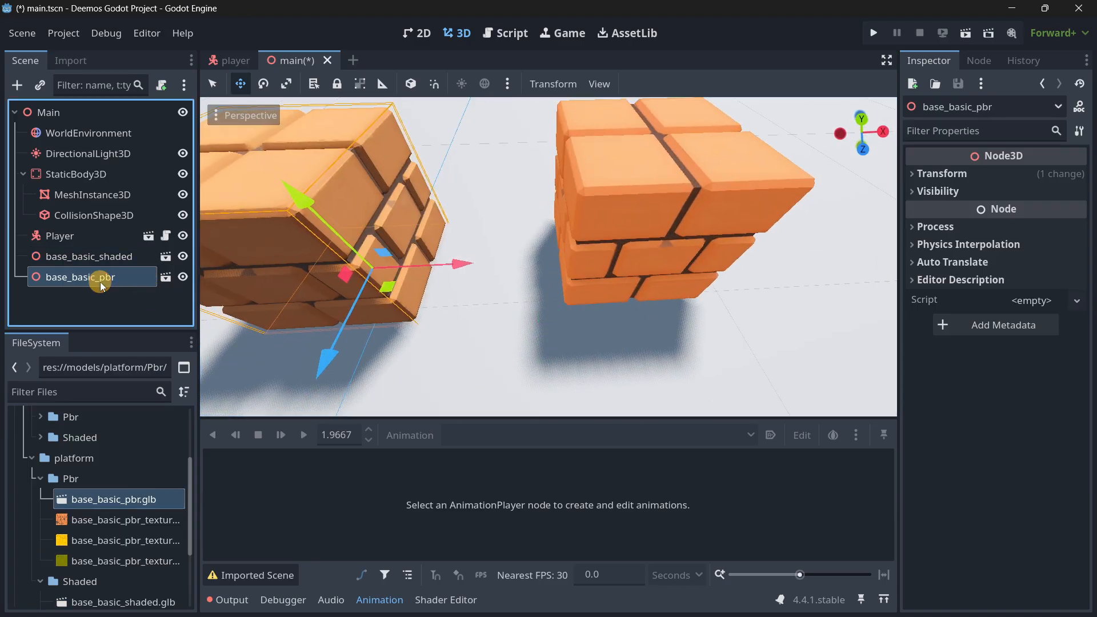
key("Delete")
key("Return")
right_click_drag(548, 316, 548, 316)
key("s")
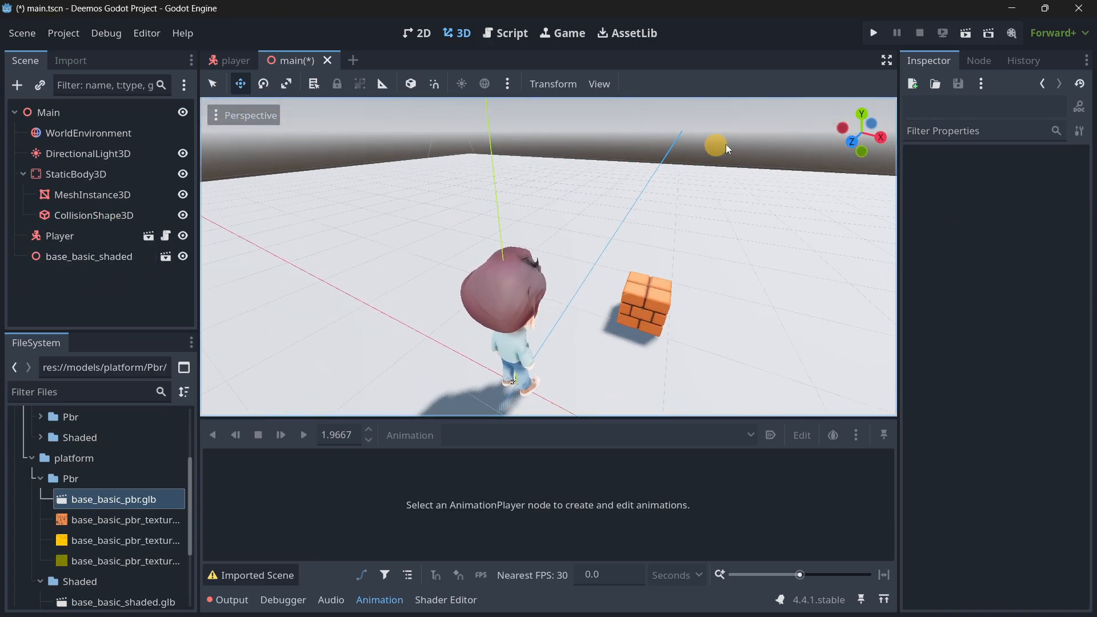
Run the project, walk the character back and forth against the brick block to test collision, and close the game.
left_click(868, 30)
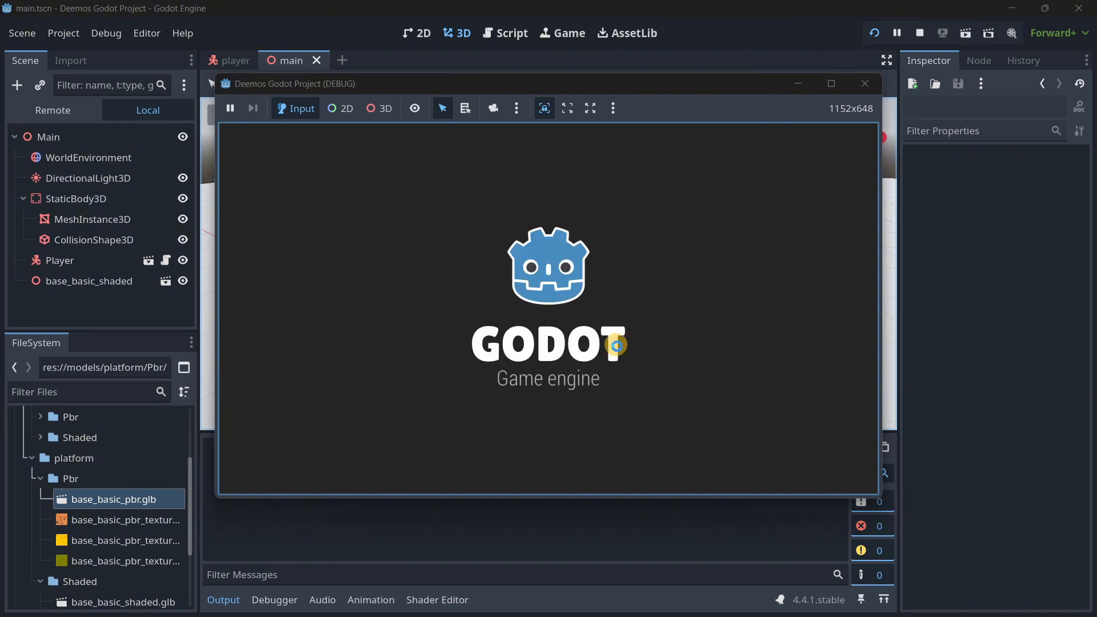
key("Right")
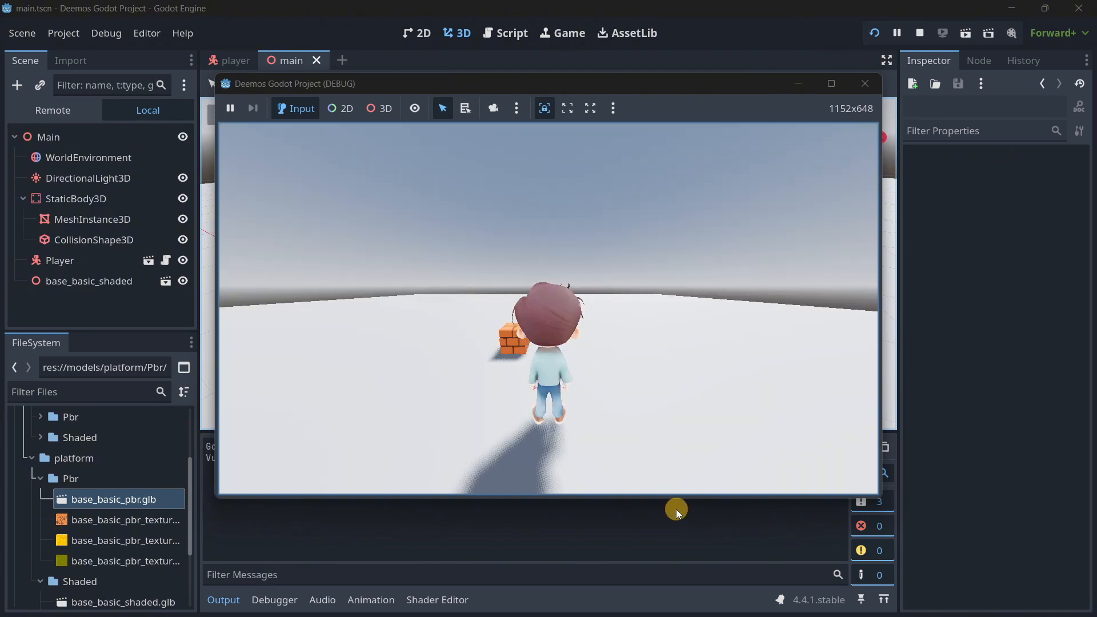
left_click(657, 445)
key("w")
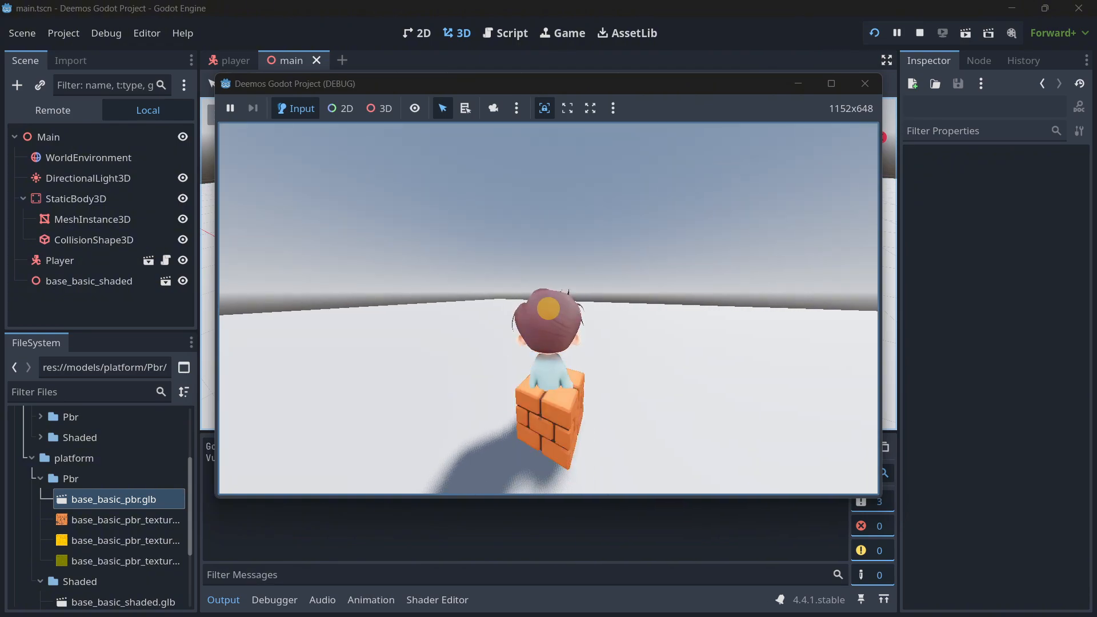
key("s")
key("w")
key("s")
key("w")
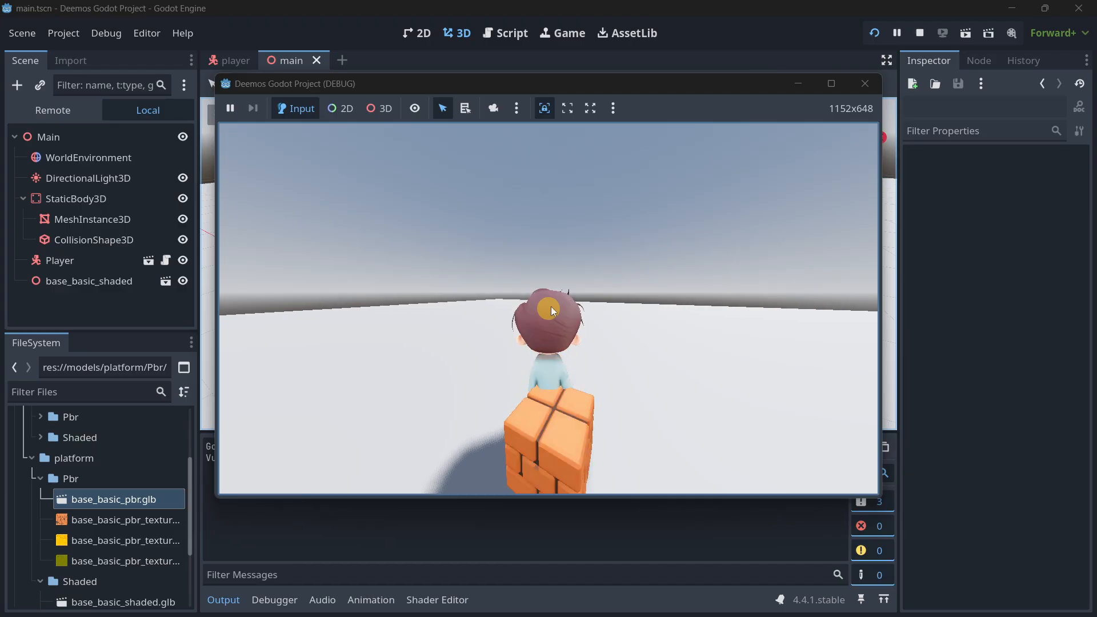
left_click(864, 84)
Set the Base Speed of the Player node in the player scene to 4.
left_click(225, 60)
left_click(78, 113)
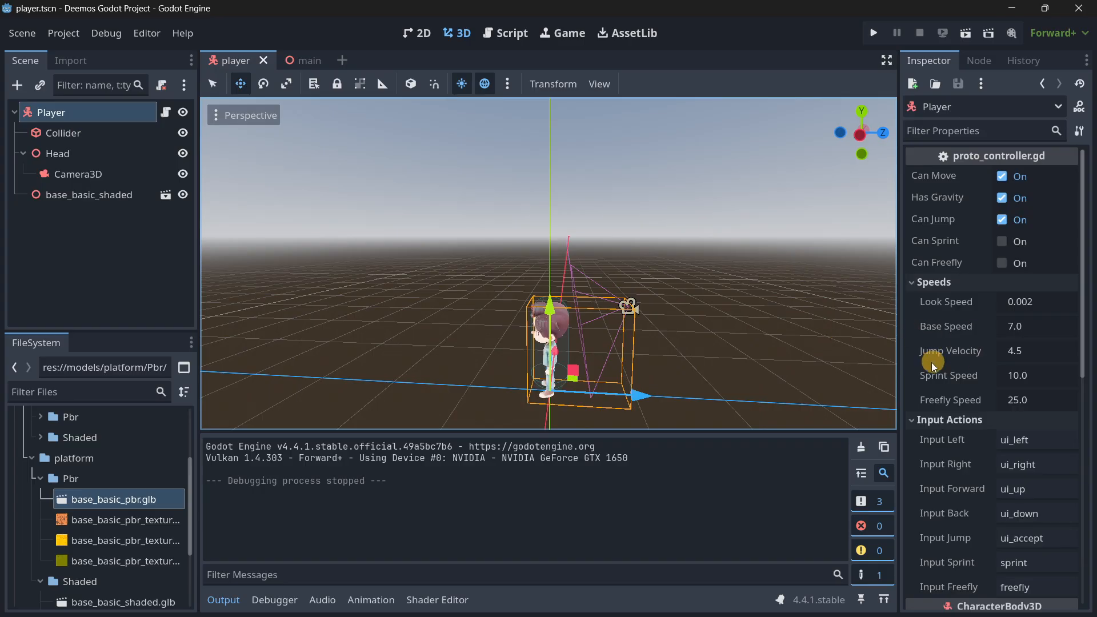
left_click(1015, 324)
type("4")
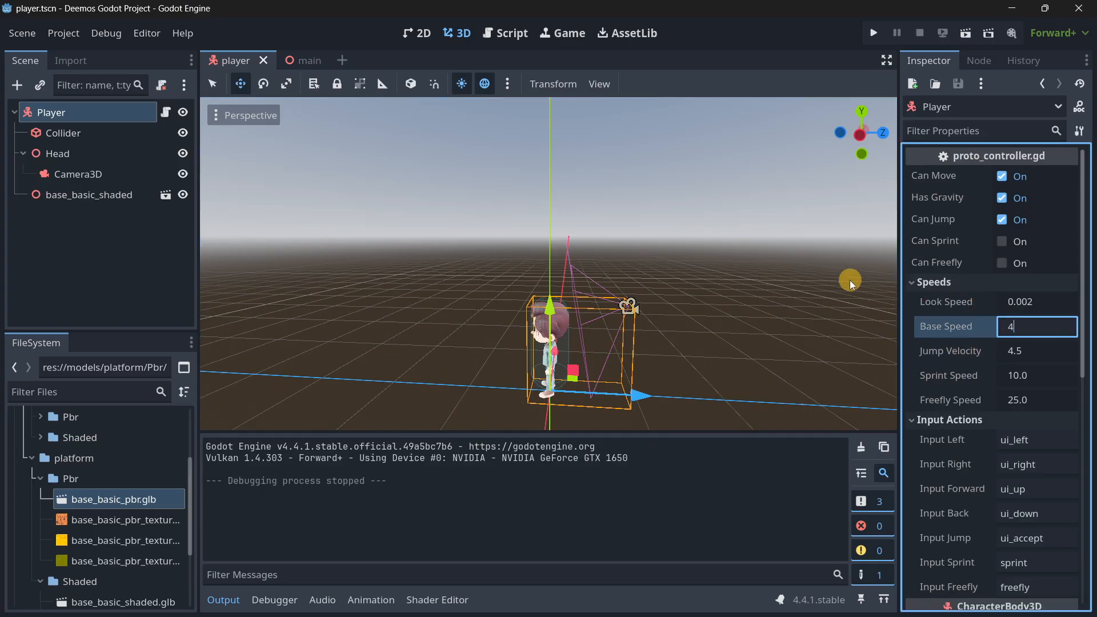
key("Return")
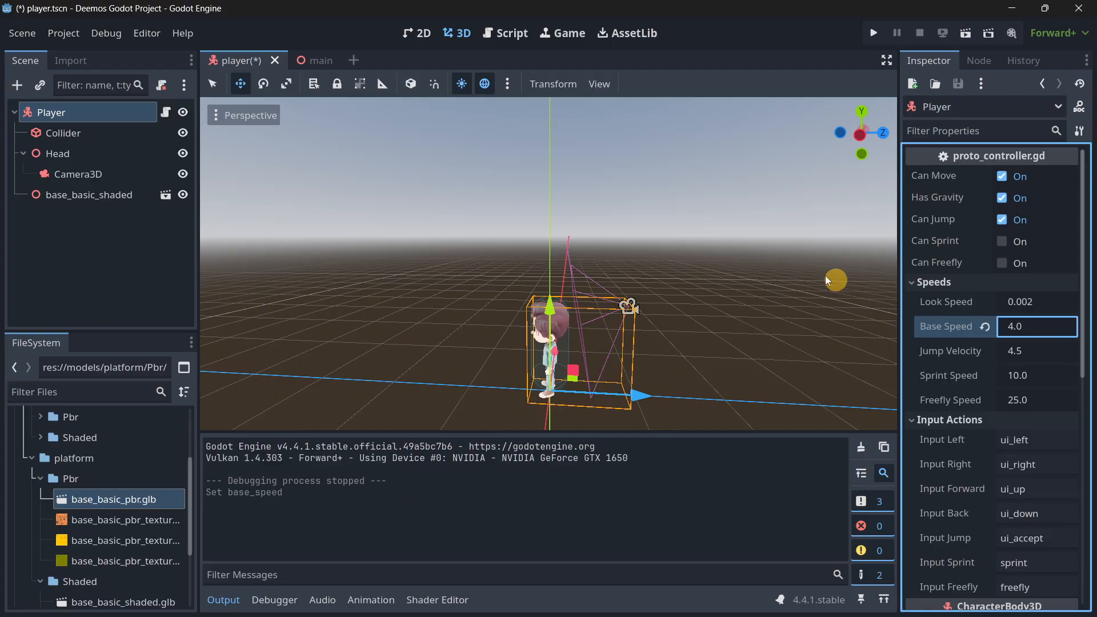
Delete the base_basic_shaded brick block from the main scene.
left_click(309, 59)
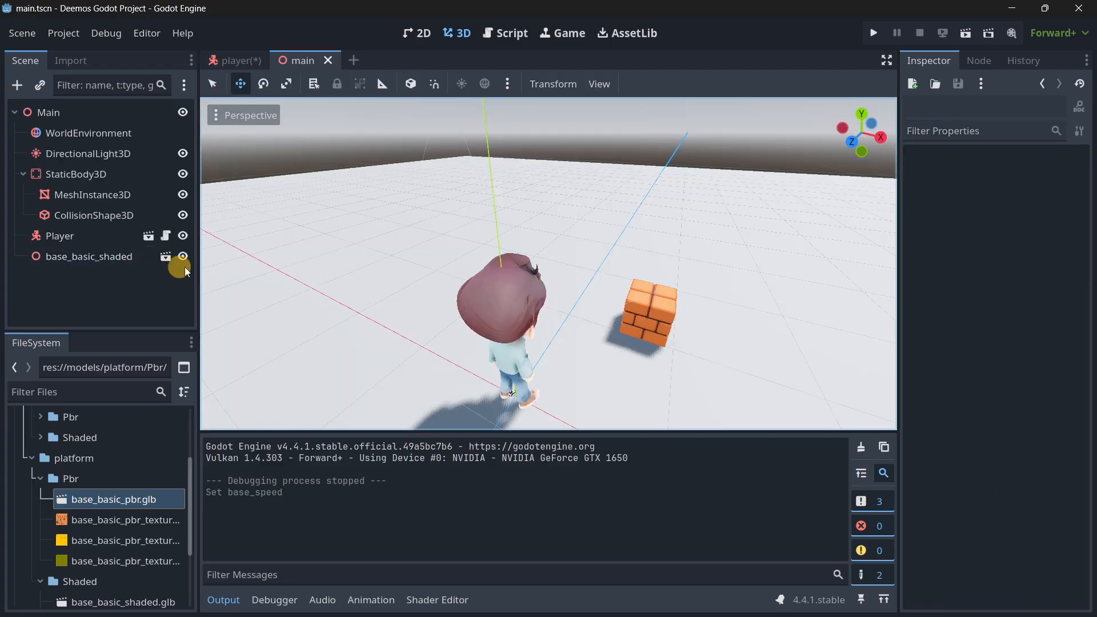
left_click(88, 260)
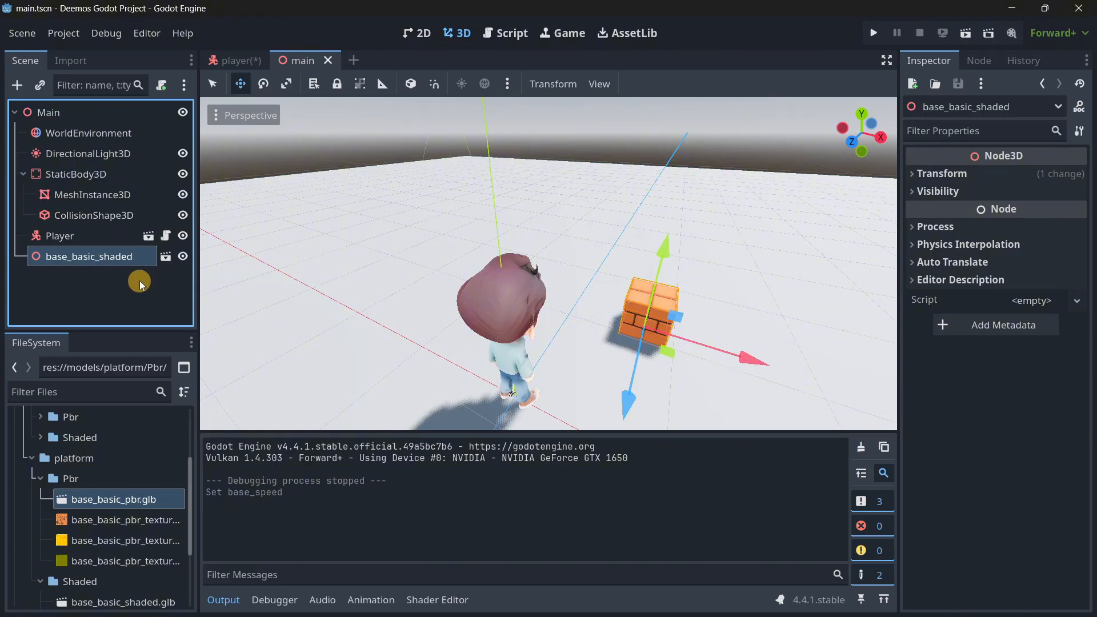
key("Delete")
key("Return")
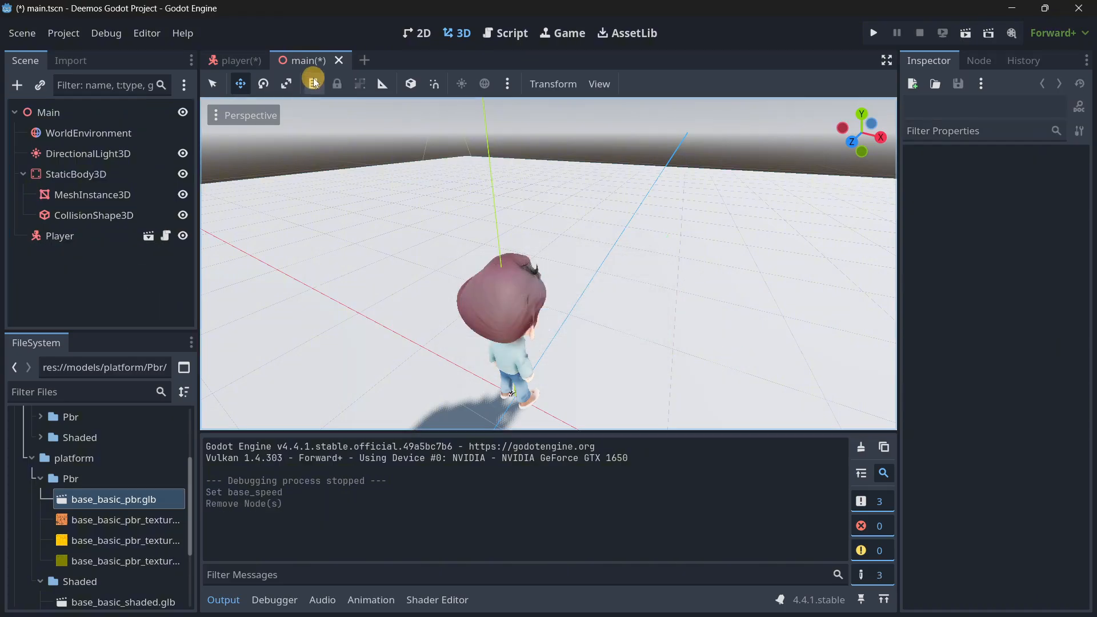
Create a new scene with a StaticBody3D as its root node.
left_click(364, 61)
left_click(88, 210)
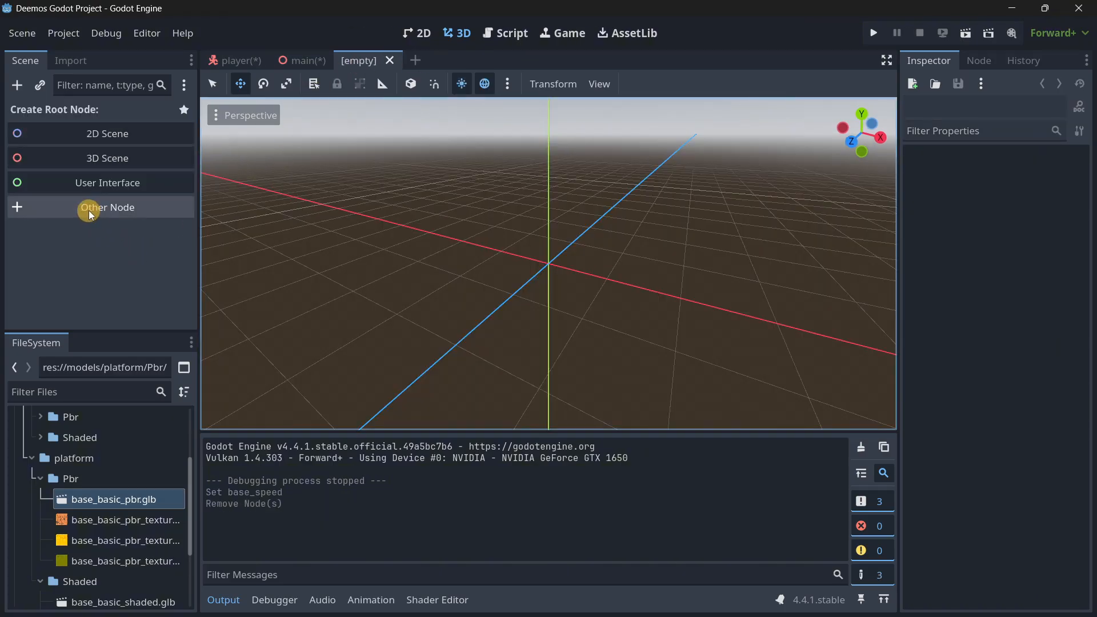
type("stat")
key("Return")
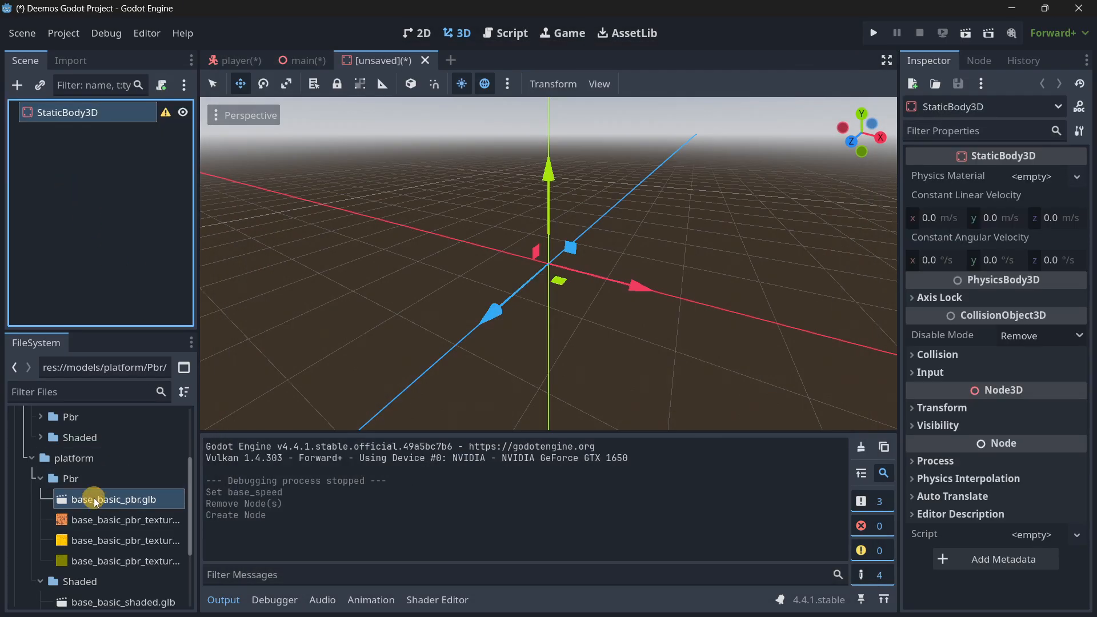
Add the platform's base_basic_shaded.glb under the StaticBody3D root and reset its position to the origin.
scroll(91, 514, "down", 1)
left_click_drag(68, 577, 466, 306)
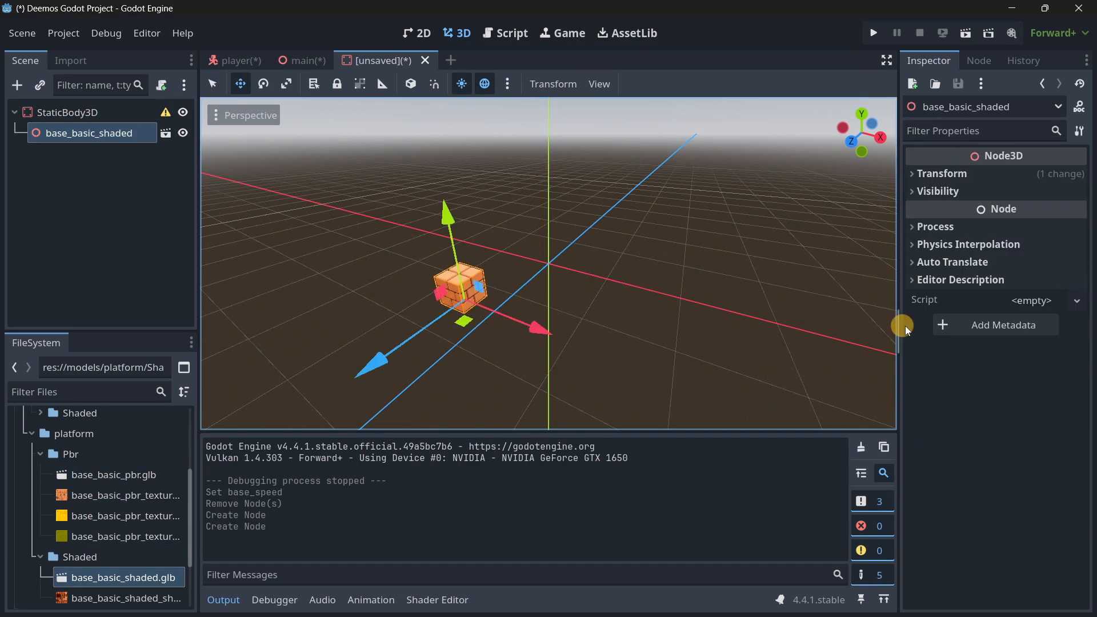
left_click(937, 174)
left_click(1076, 191)
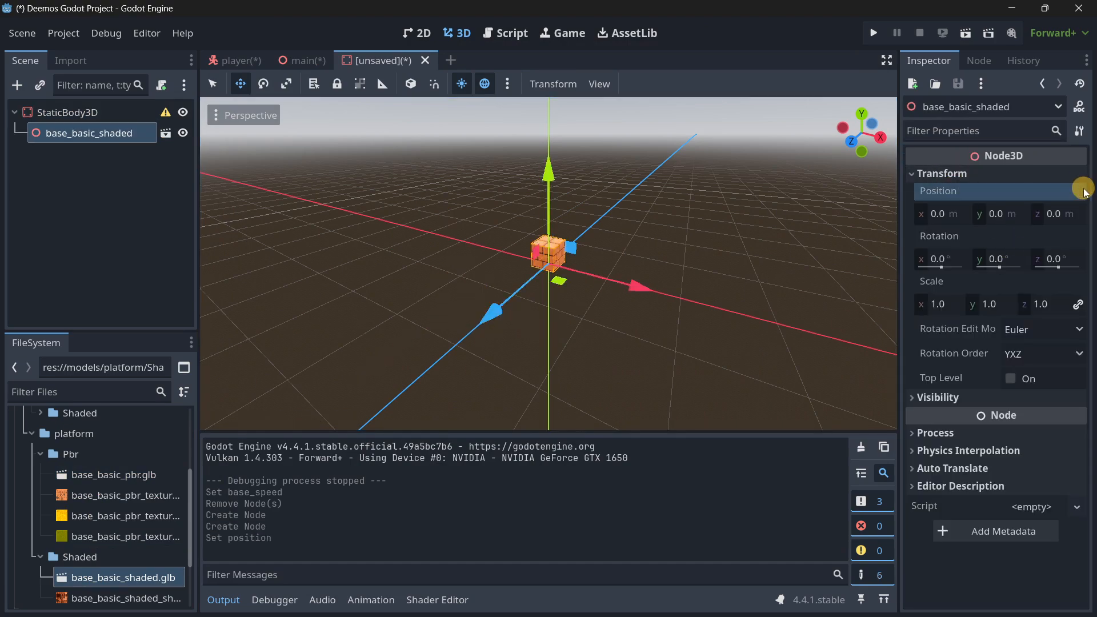
Add a CollisionShape3D under the StaticBody3D root, assign it a new BoxShape3D, and open the shape's properties.
left_click(137, 113)
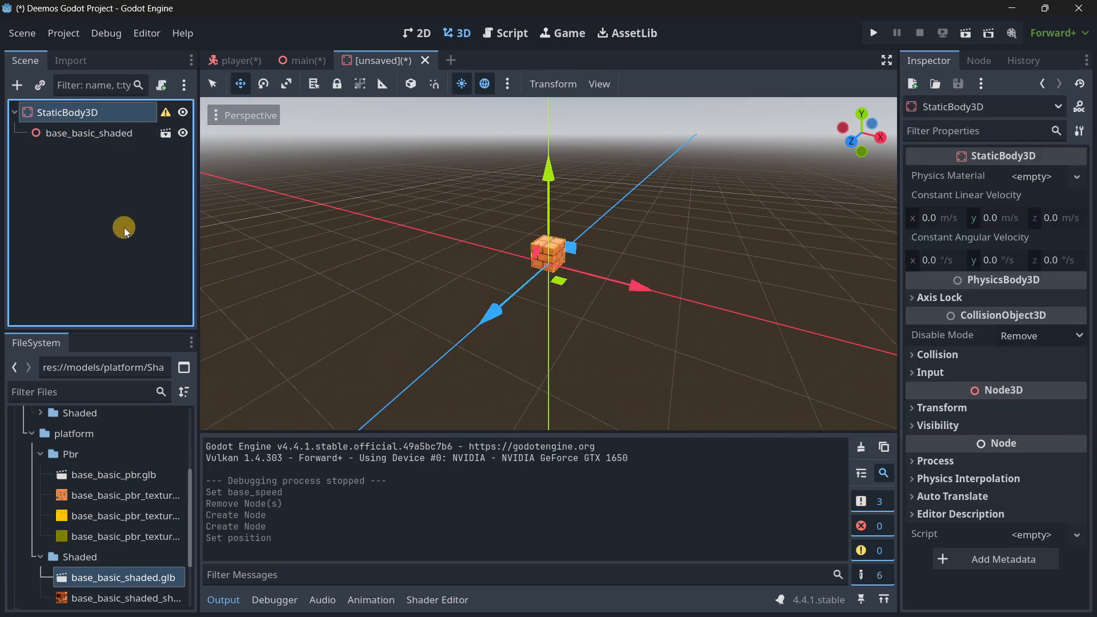
key("ctrl+a")
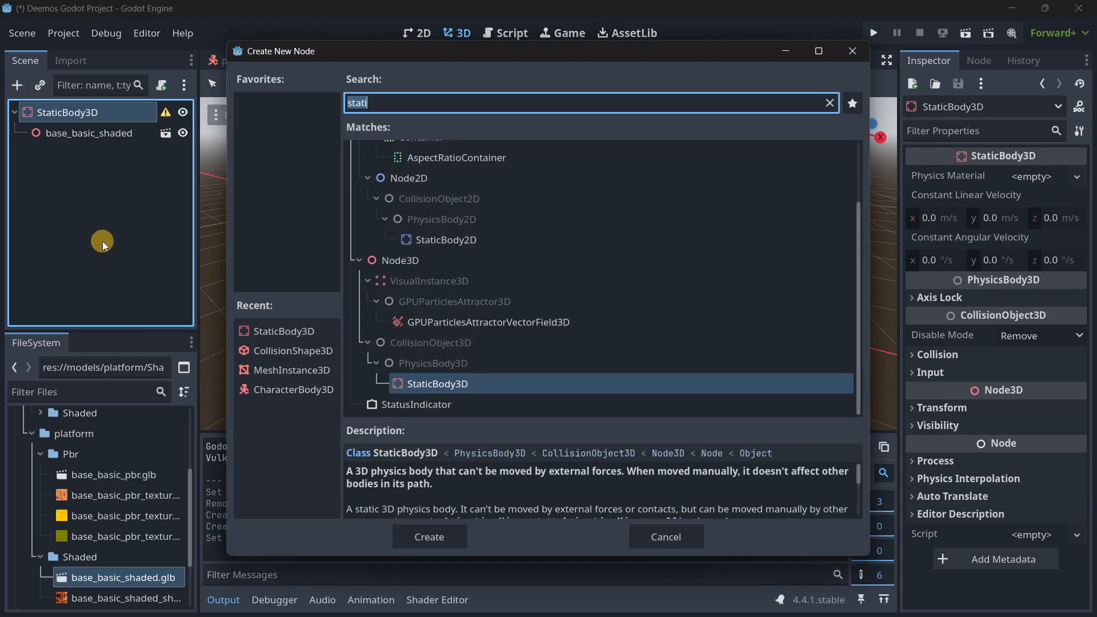
type("coll")
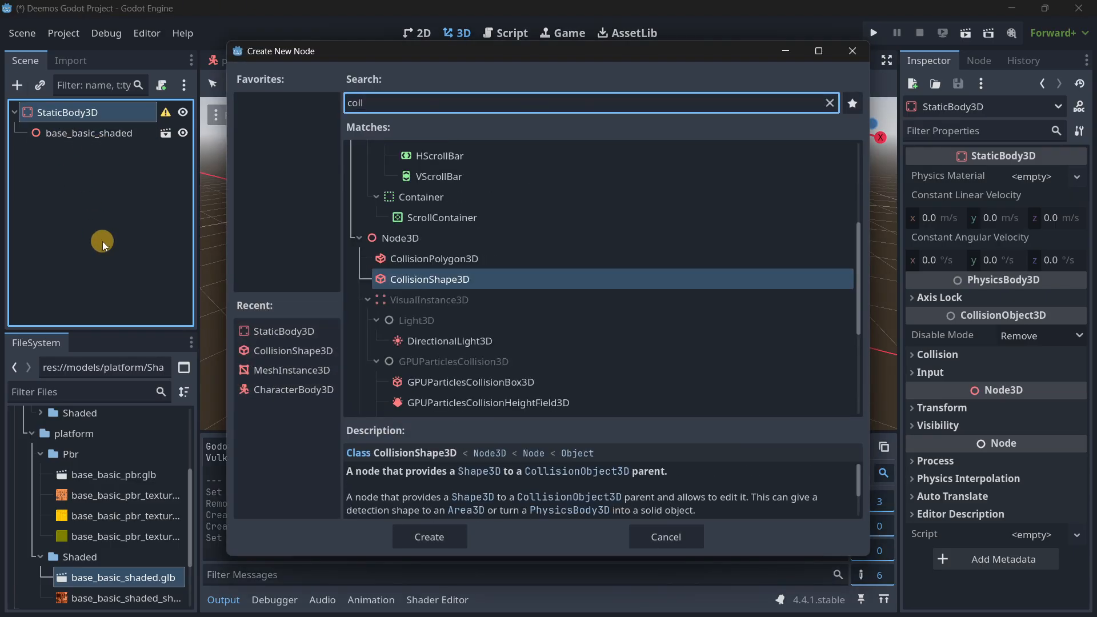
key("Return")
left_click(1031, 177)
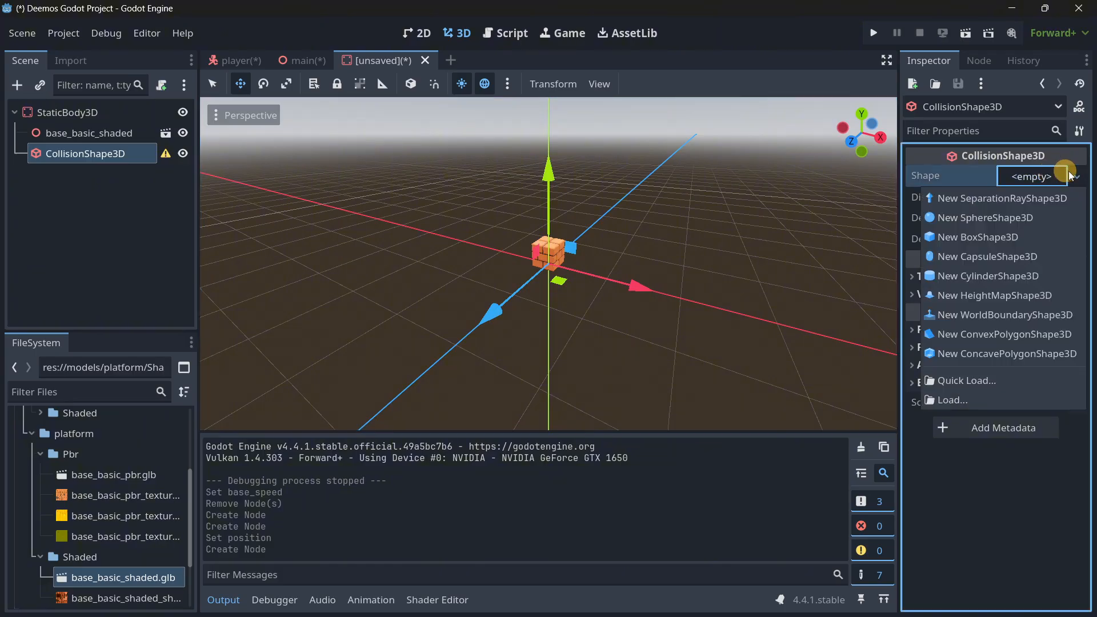
left_click(968, 234)
left_click(1030, 178)
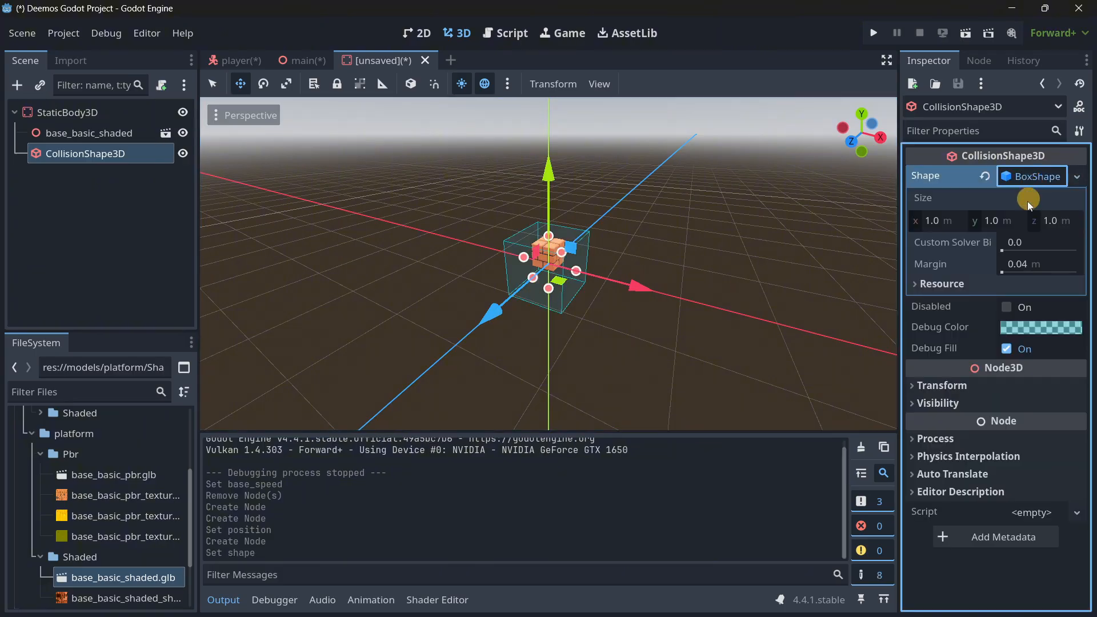
Scale the base_basic_shaded brick block uniformly to 2.
left_click(960, 221)
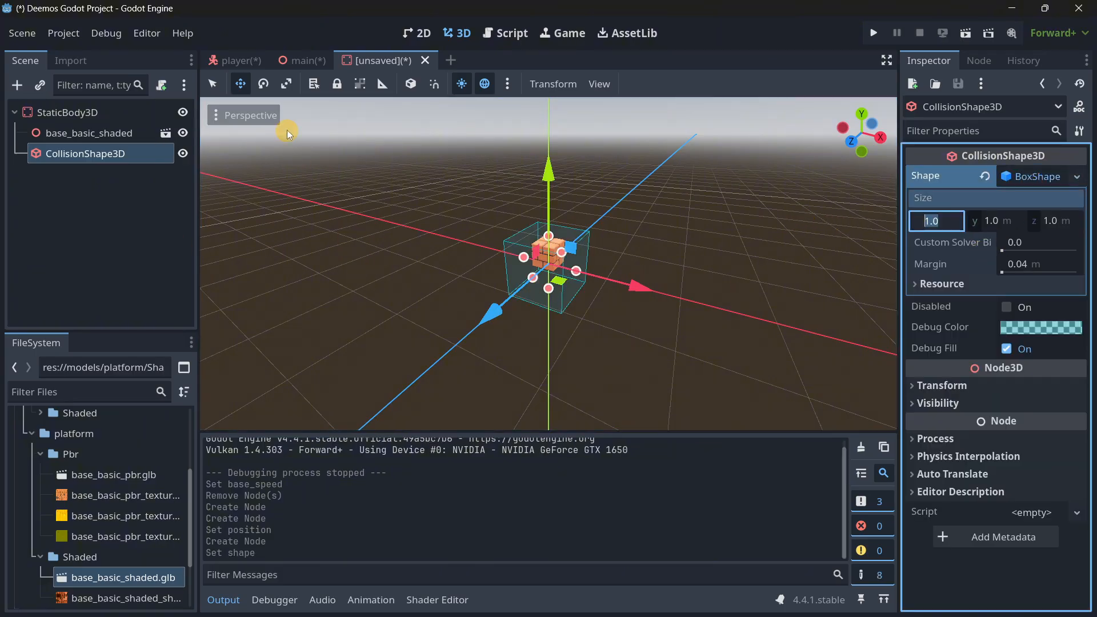
left_click(89, 133)
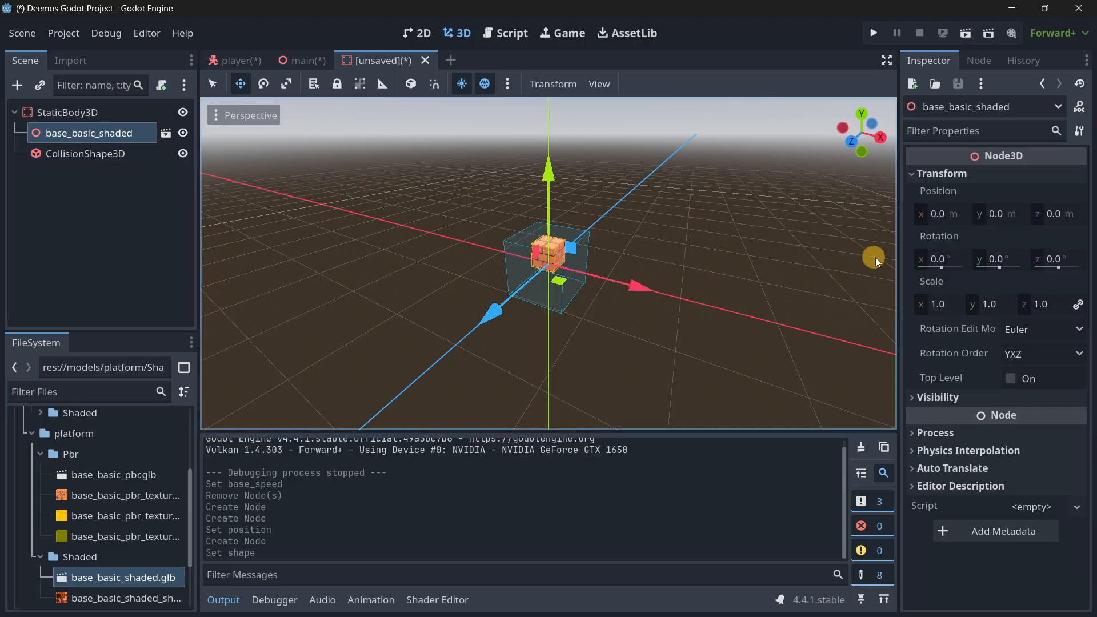
left_click(938, 286)
left_click(947, 300)
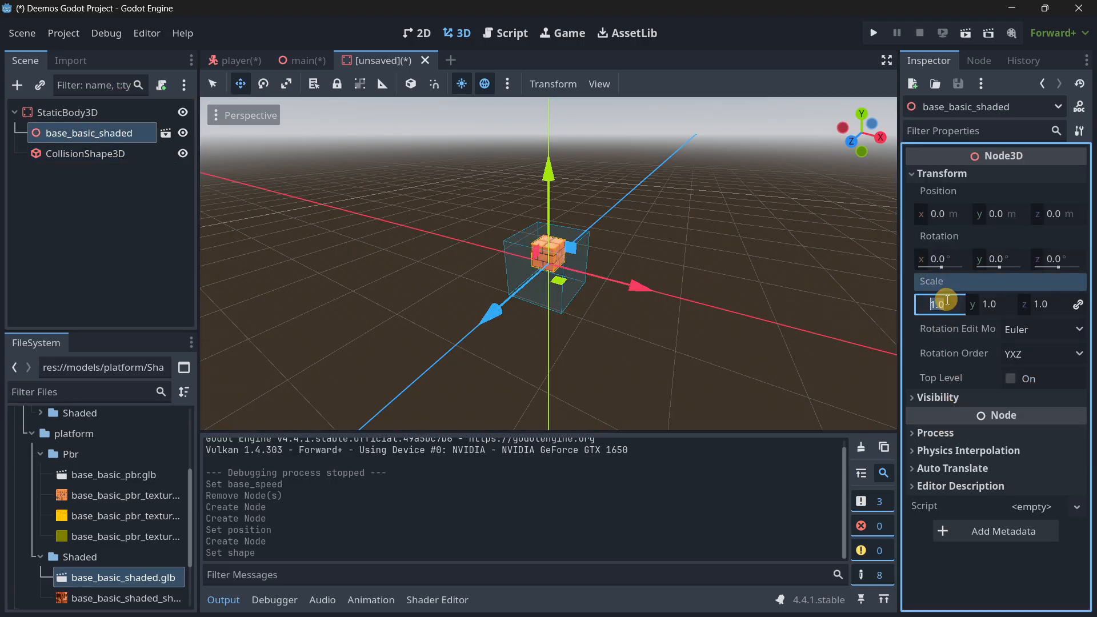
type("2")
key("Return")
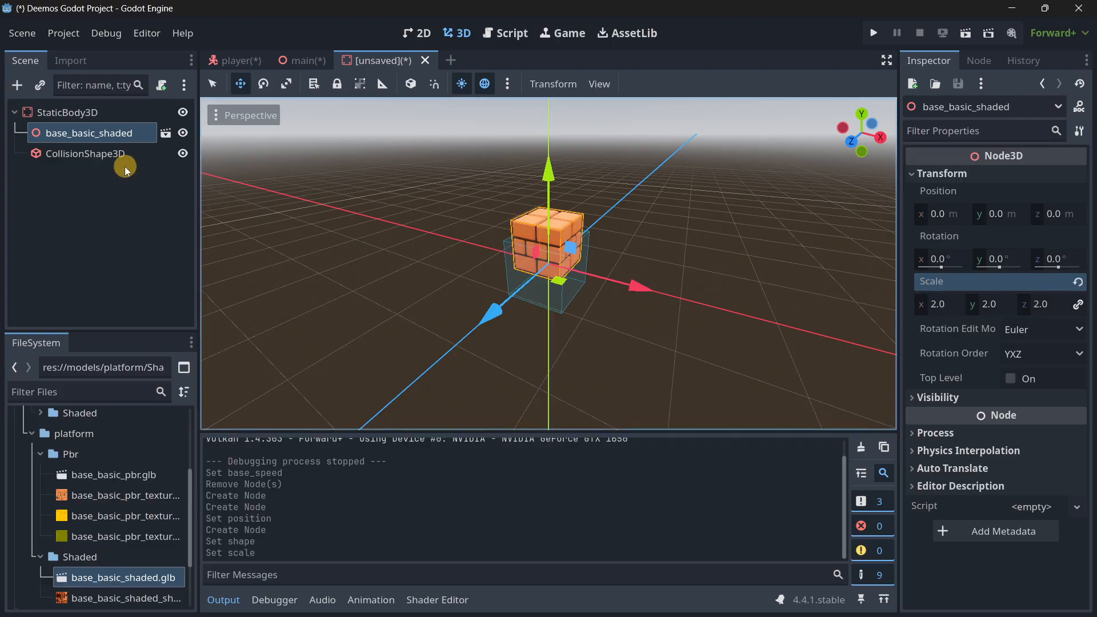
Fit the collision box to the brick block, about 0.742 m high and 0.716 m deep, and set its X and Z position to 0.
left_click(114, 155)
left_click(929, 385)
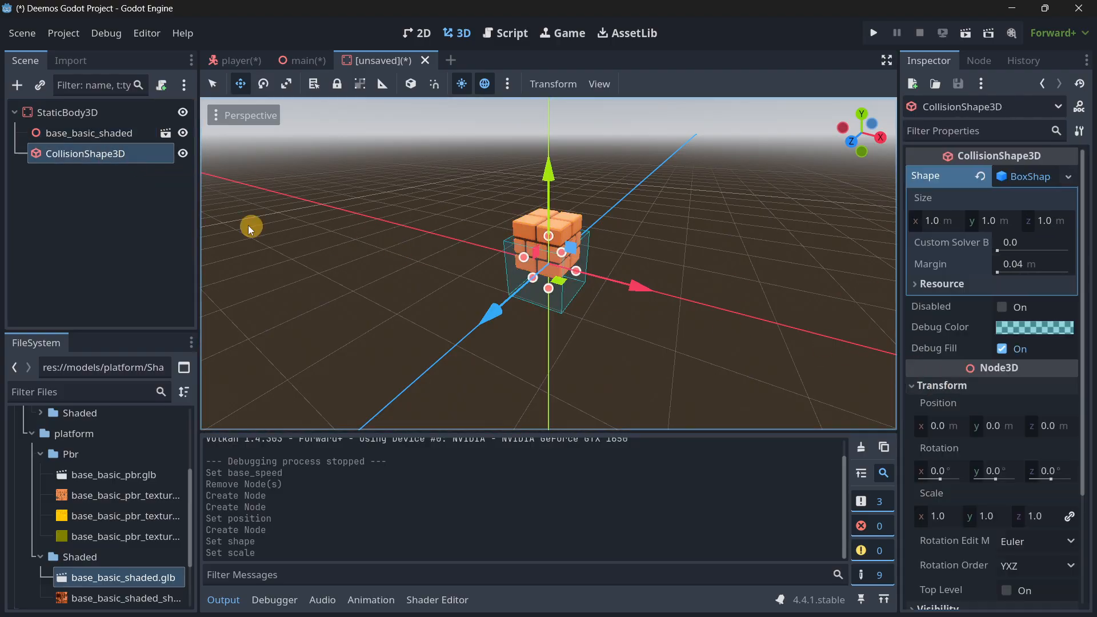
left_click(99, 134)
key("w")
right_click_drag(394, 259, 548, 318)
left_click(85, 153)
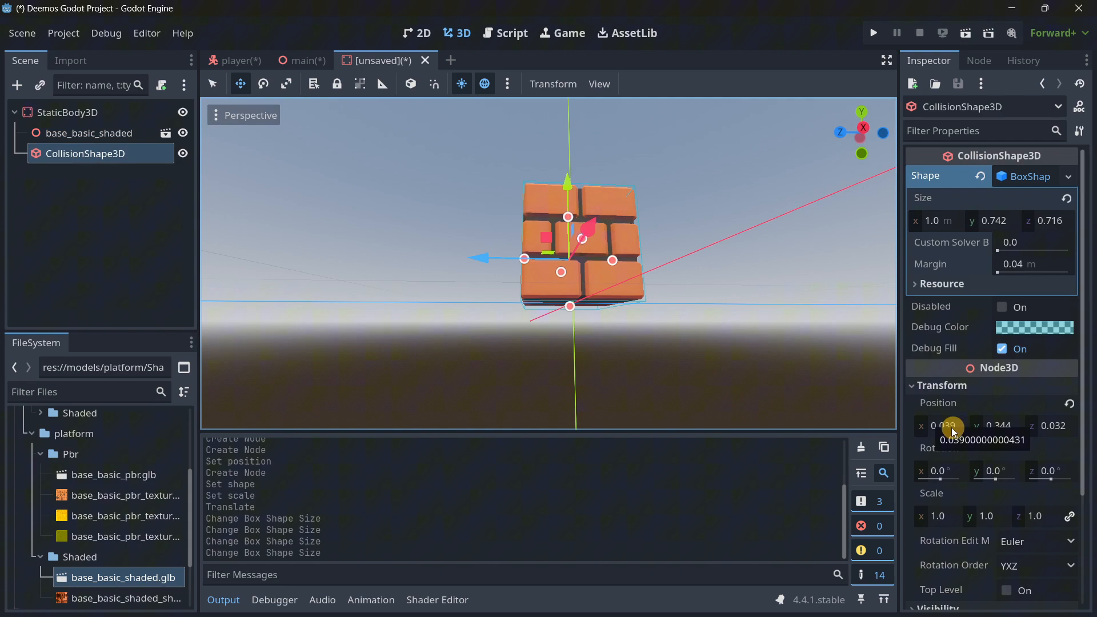
left_click(941, 428)
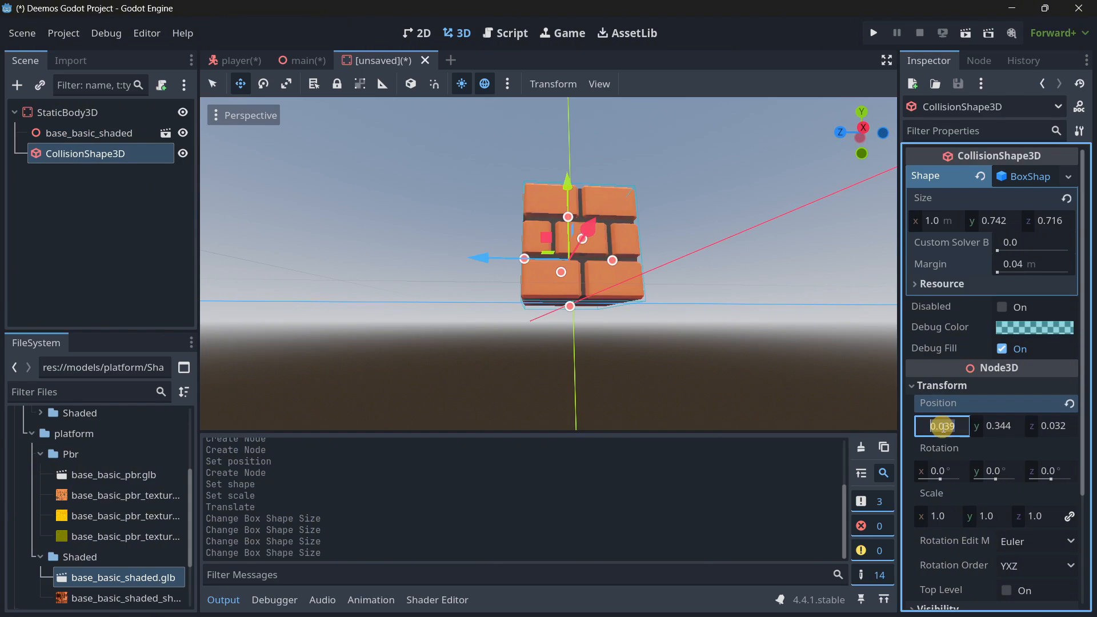
type("0")
key("Tab")
key("Tab")
type("0")
key("Return")
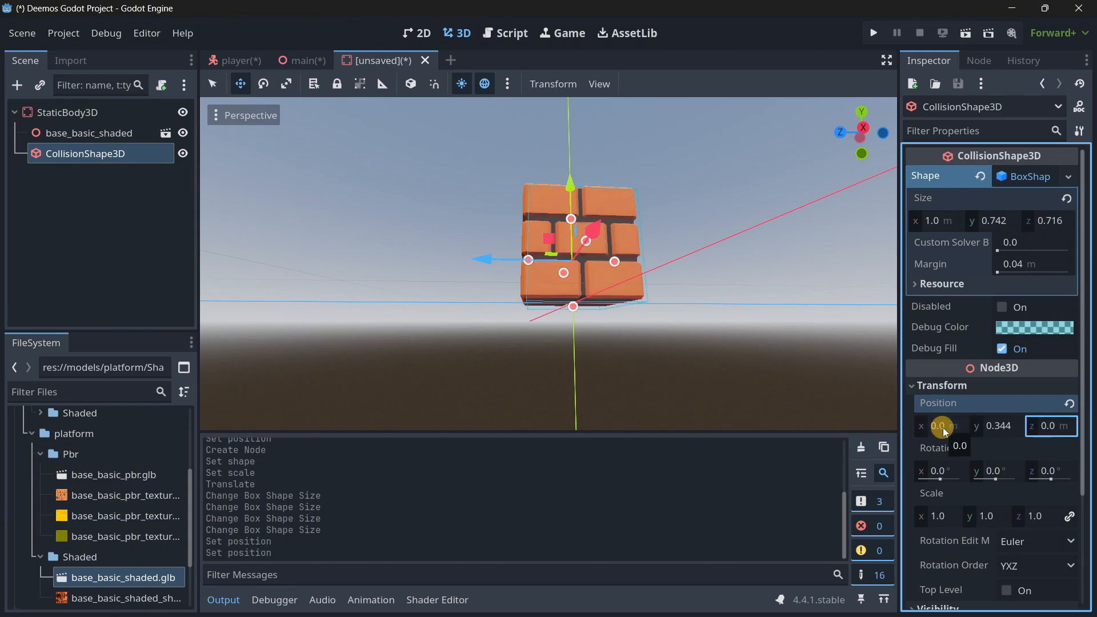
Save the new scene as platform.tscn in the project's scenes folder.
left_click(113, 221)
key("ctrl+s")
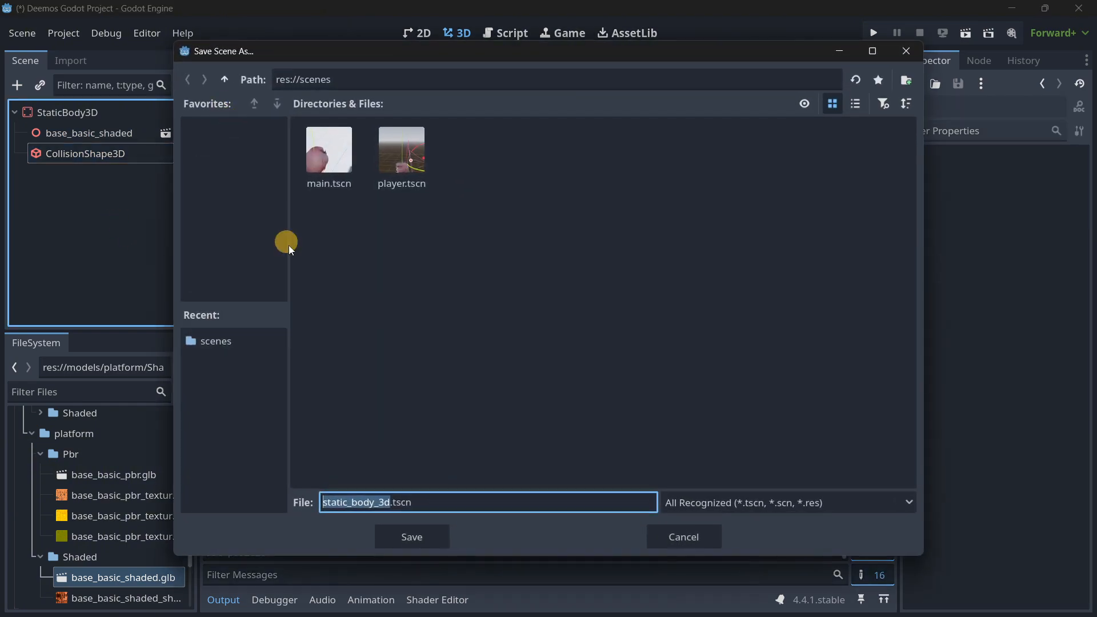
type("platform")
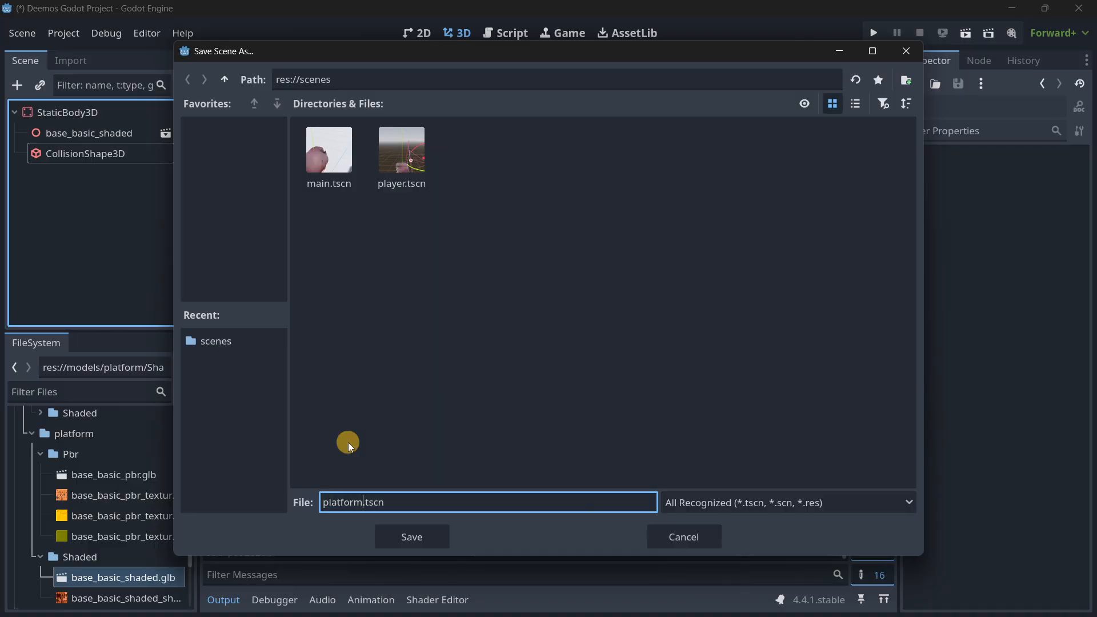
key("Return")
Instantiate platform.tscn under the Main node of the main scene and move it away from the player along the Z axis.
left_click(288, 61)
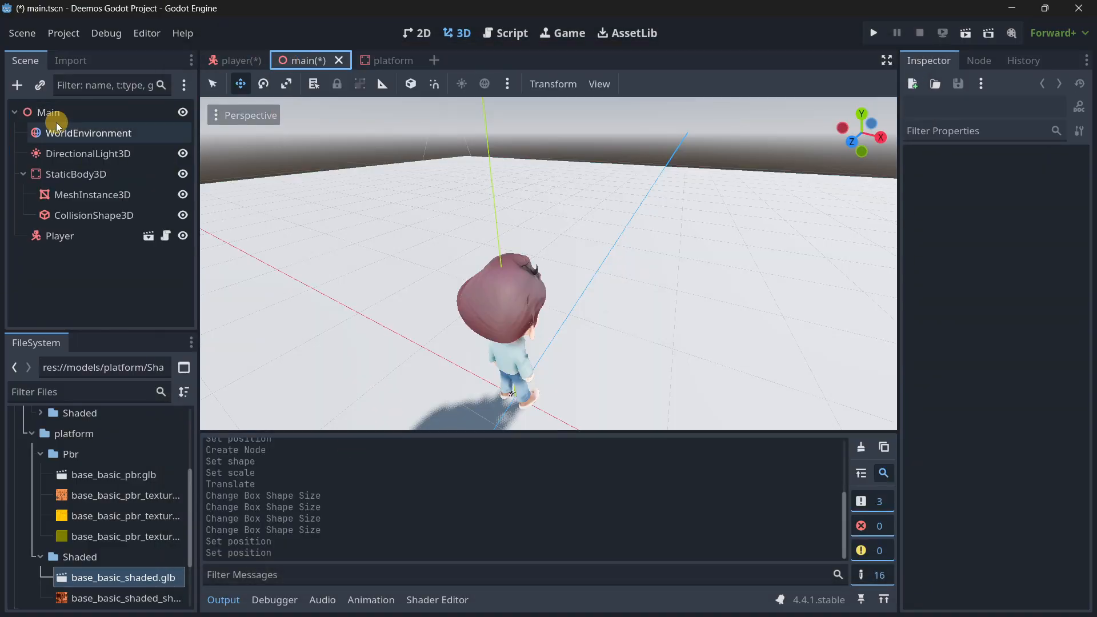
left_click(48, 108)
left_click(40, 86)
type("lat")
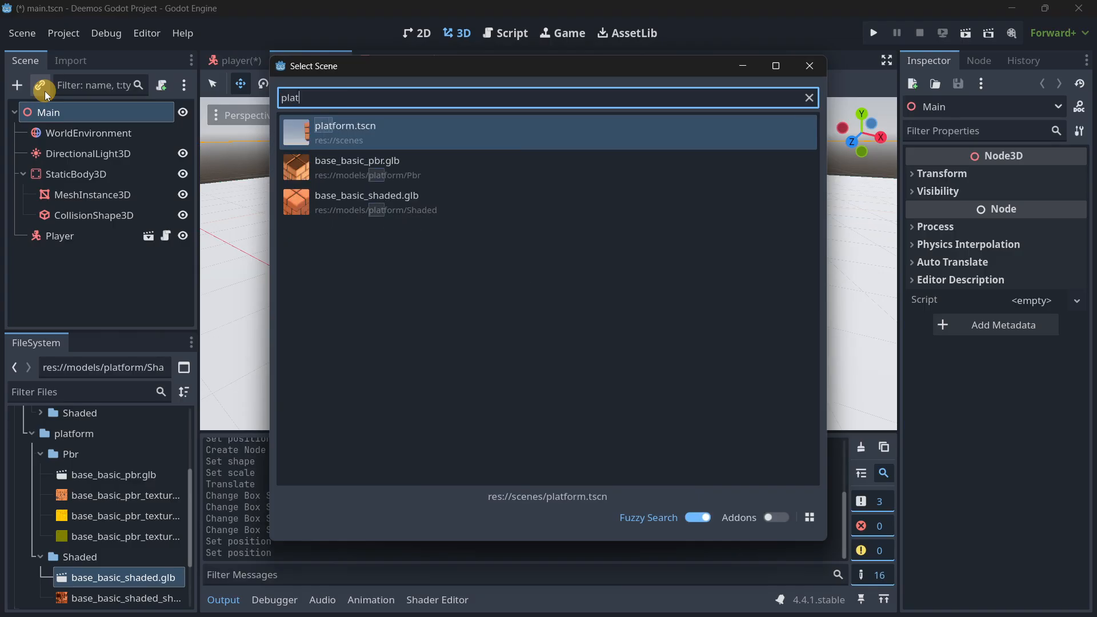
key("Return")
middle_click_drag(413, 233, 475, 262)
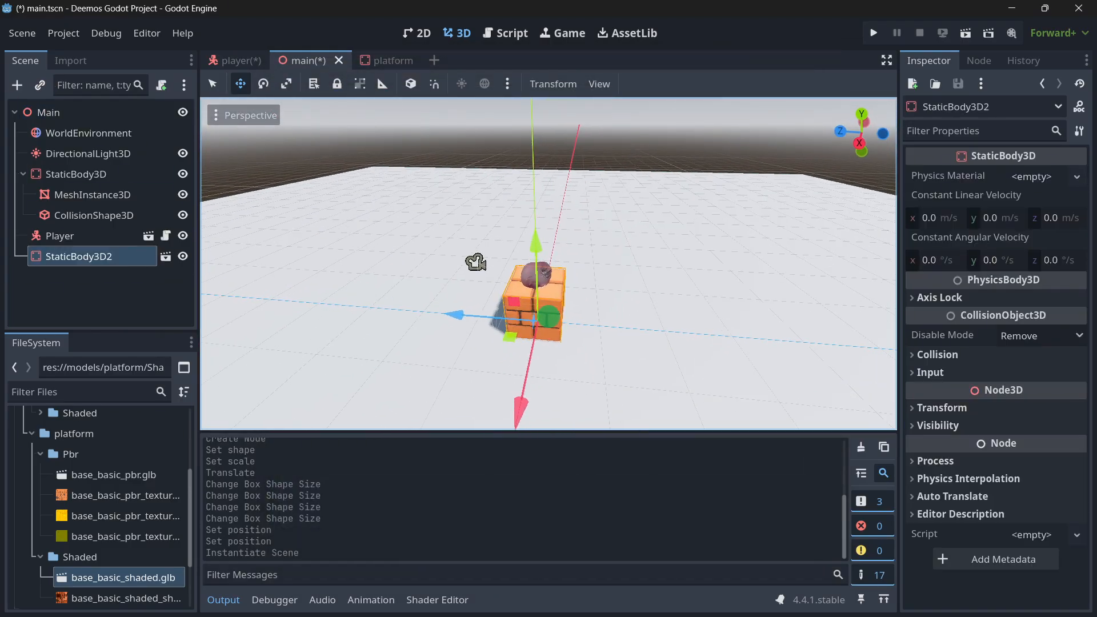
left_click_drag(454, 314, 535, 325)
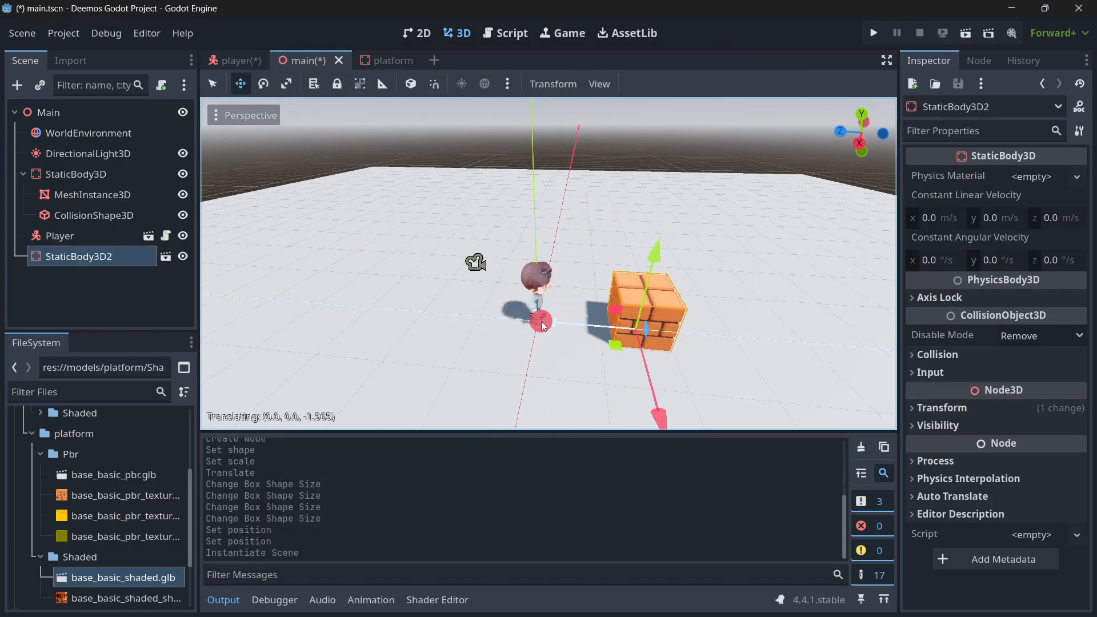
Run the project, move and jump the player against and onto the brick platform to test its collision, and close the game.
left_click(878, 35)
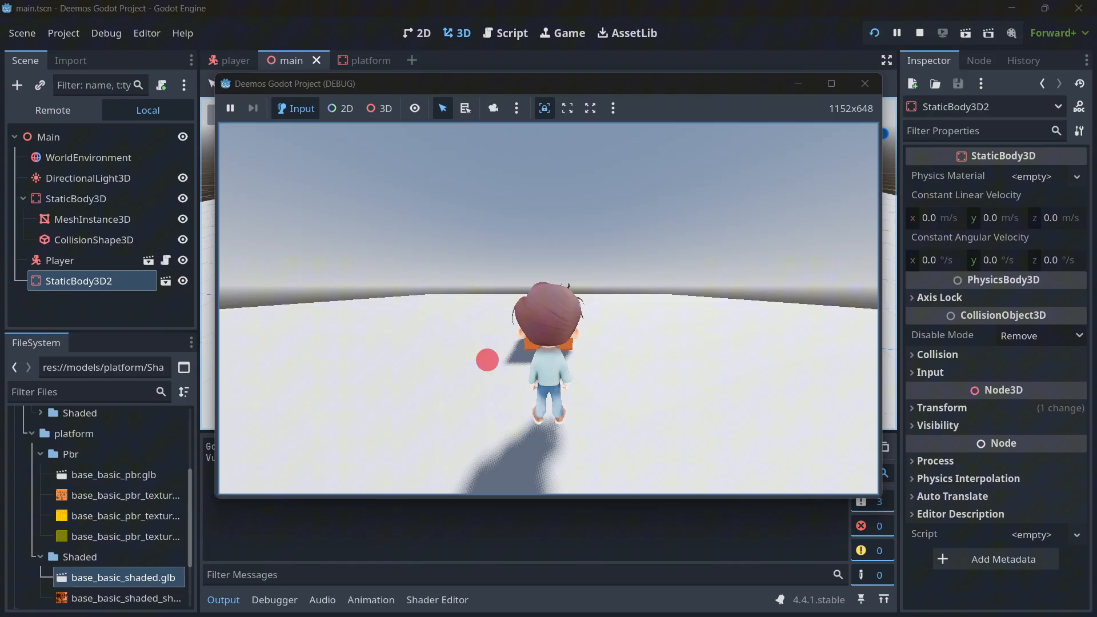
left_click(487, 360)
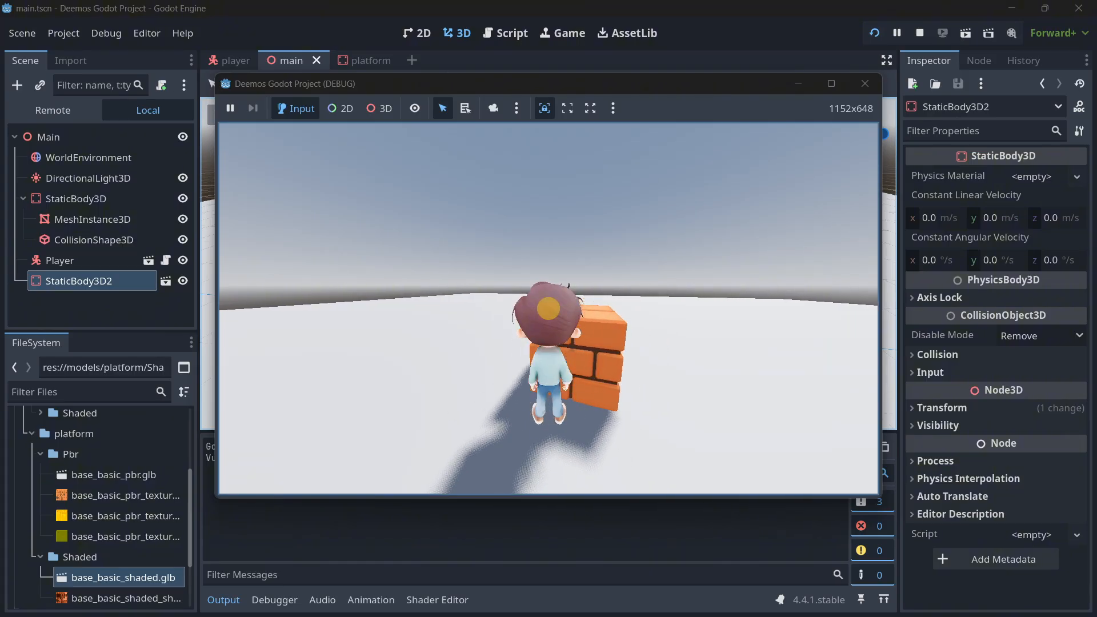
key("space")
key("a")
key("s")
key("d")
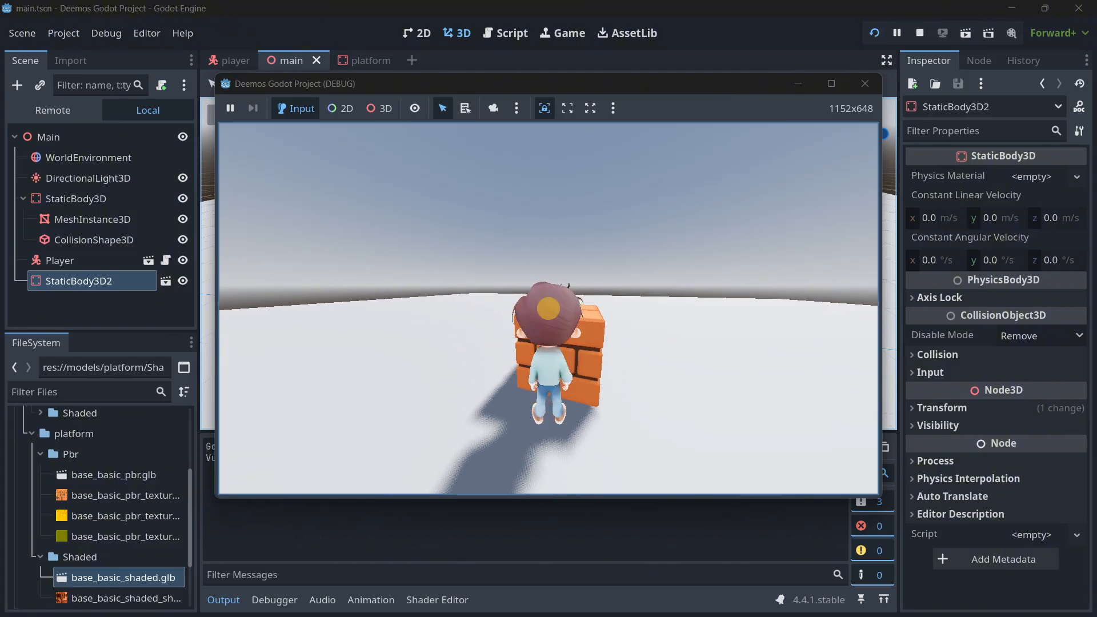
key("space")
key("w")
key("space")
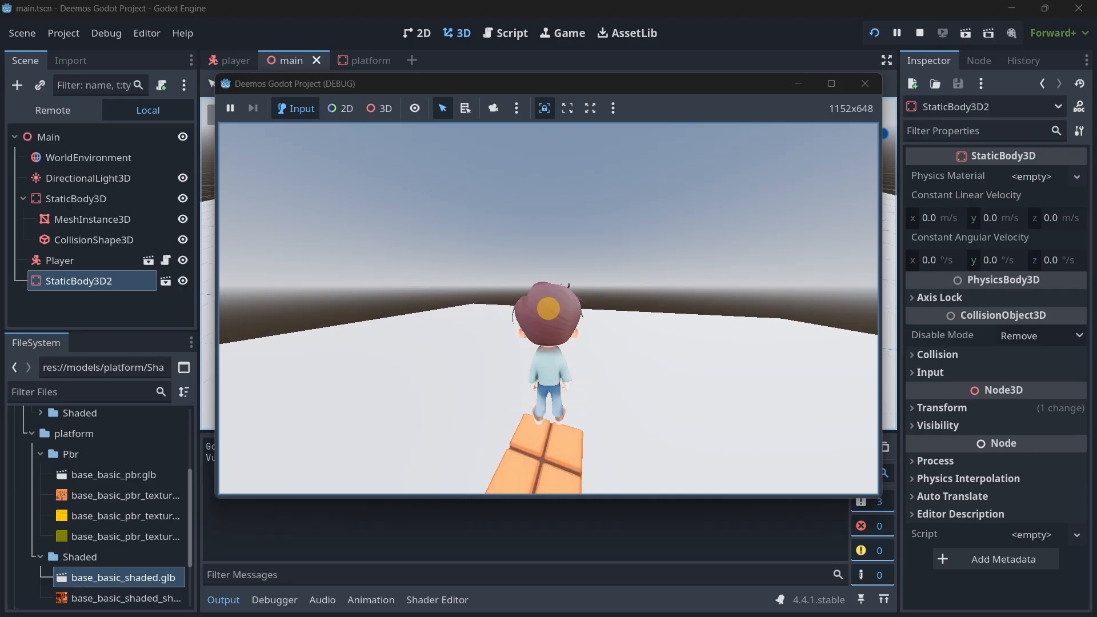
left_click(863, 86)
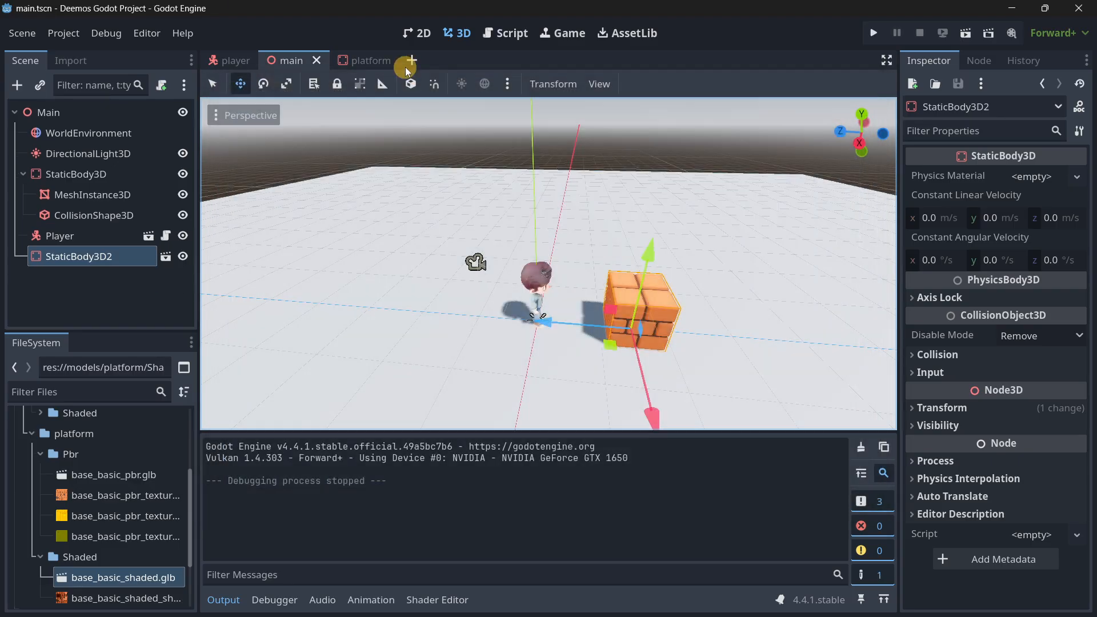
In the platform scene, shift the box collision shape along the Z axis to line it up with the brick block.
left_click(378, 60)
key("w")
right_click_drag(375, 239, 548, 316)
key("s")
left_click(371, 238)
key("a")
key("w")
key("s")
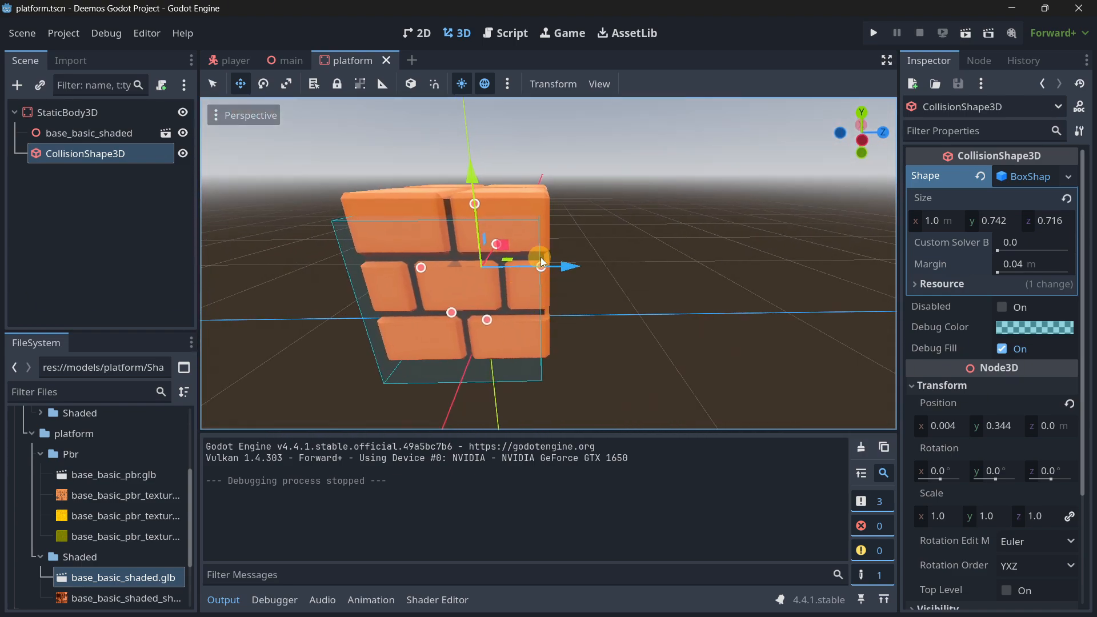
left_click_drag(541, 258, 548, 261)
right_click_drag(547, 260, 548, 316)
key("w")
key("s")
Make base_basic_shaded local and create a Trimesh collision shape as a sibling of its model mesh.
right_click(137, 133)
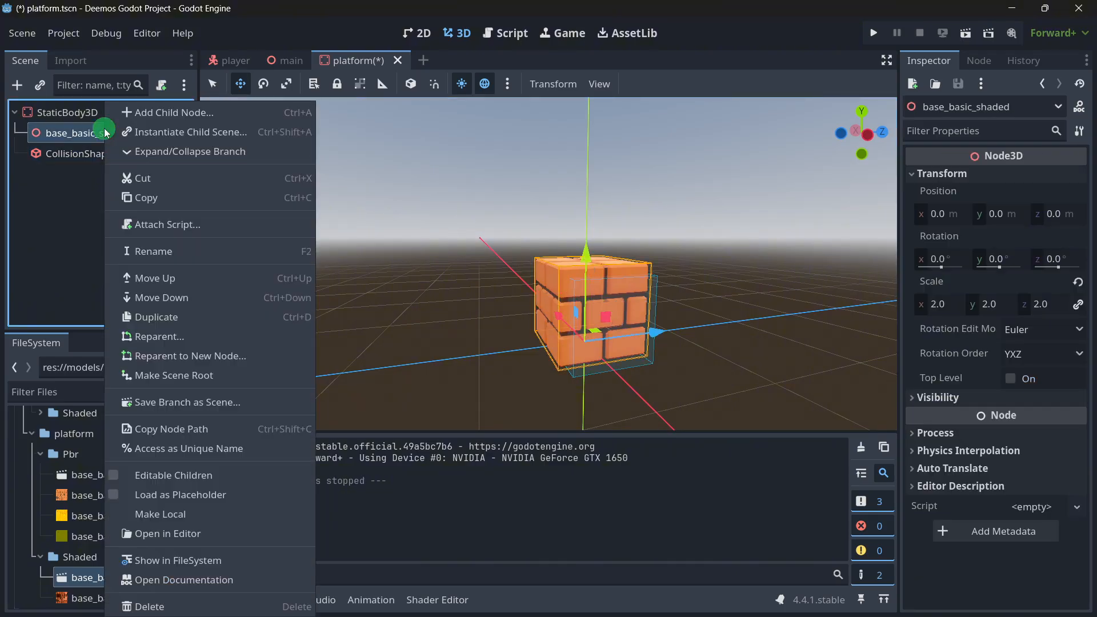
left_click(153, 517)
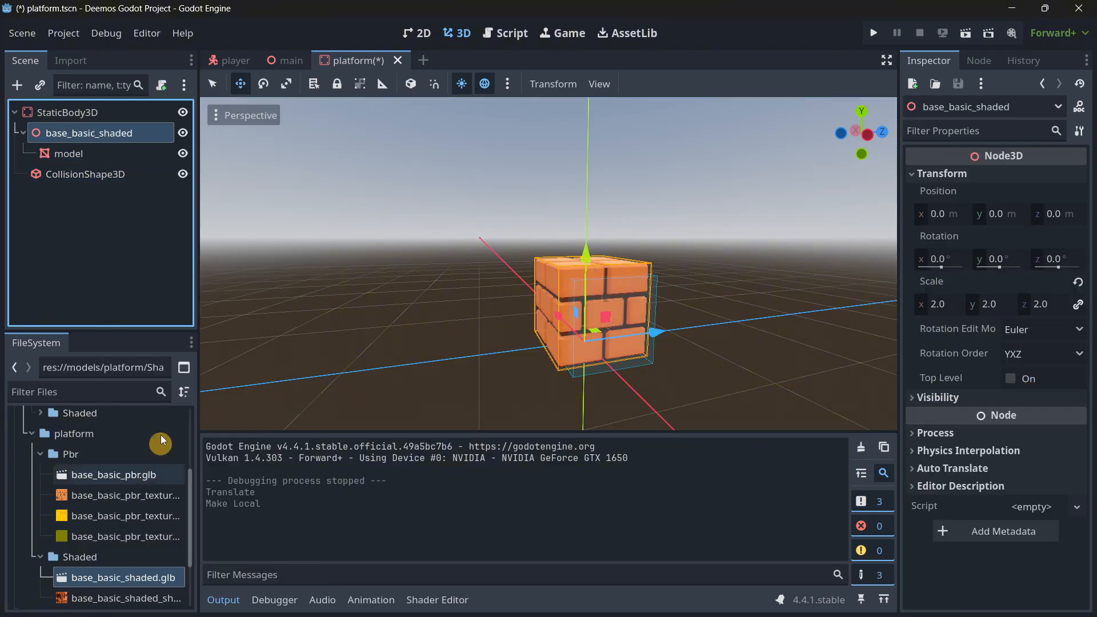
left_click(103, 153)
left_click(652, 85)
left_click(695, 104)
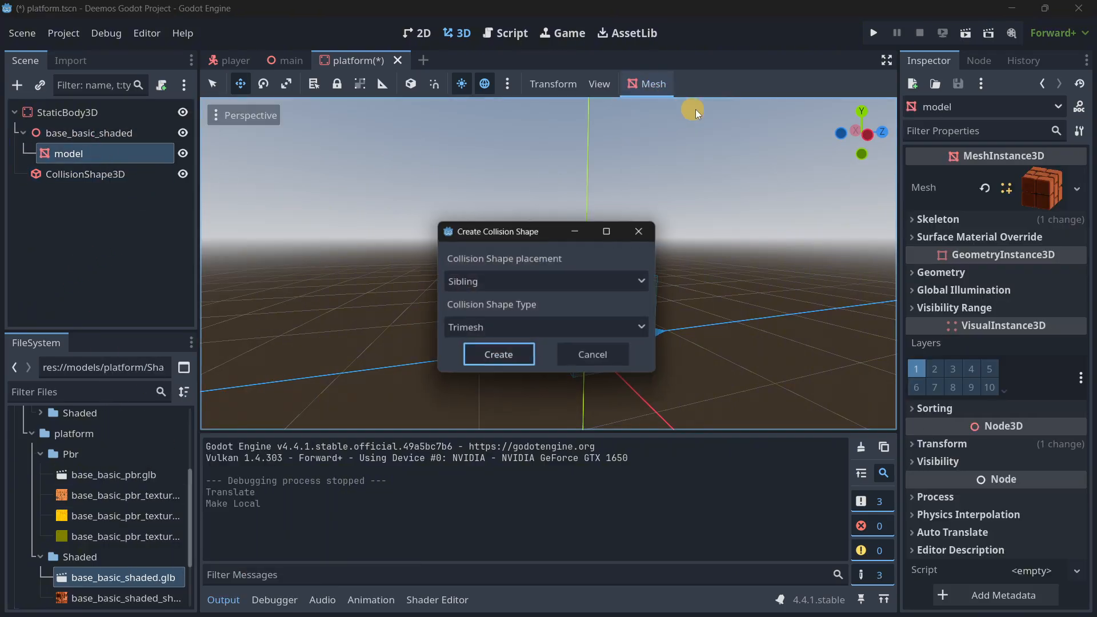
left_click(502, 359)
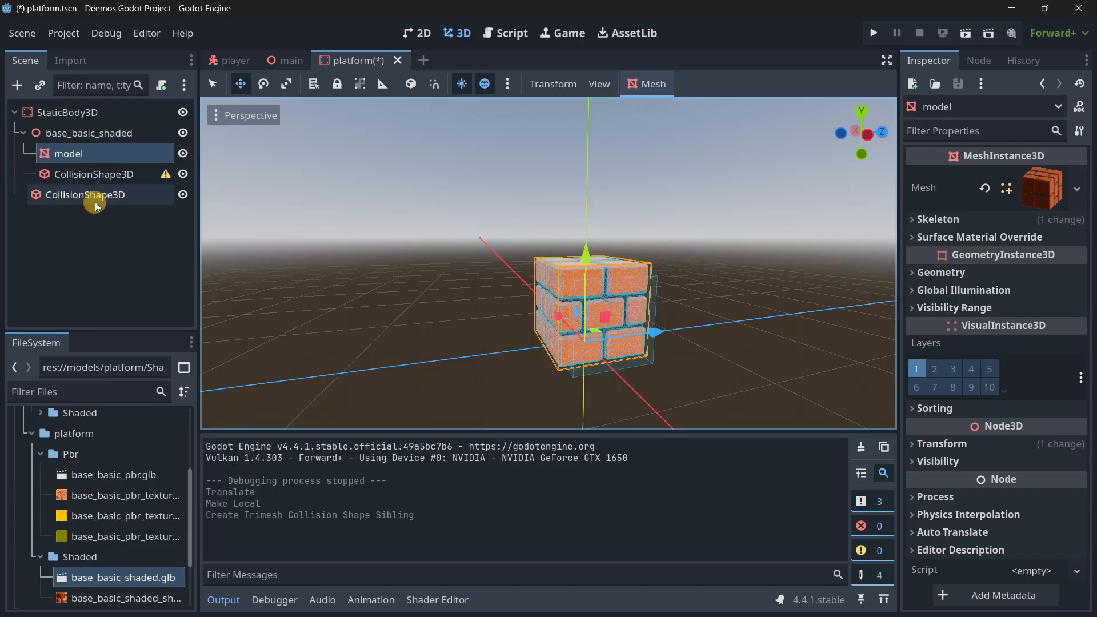
Delete the old box collision shape, reparent the trimesh CollisionShape3D directly under the StaticBody3D root, and save the platform scene.
left_click(94, 200)
key("Delete")
key("Return")
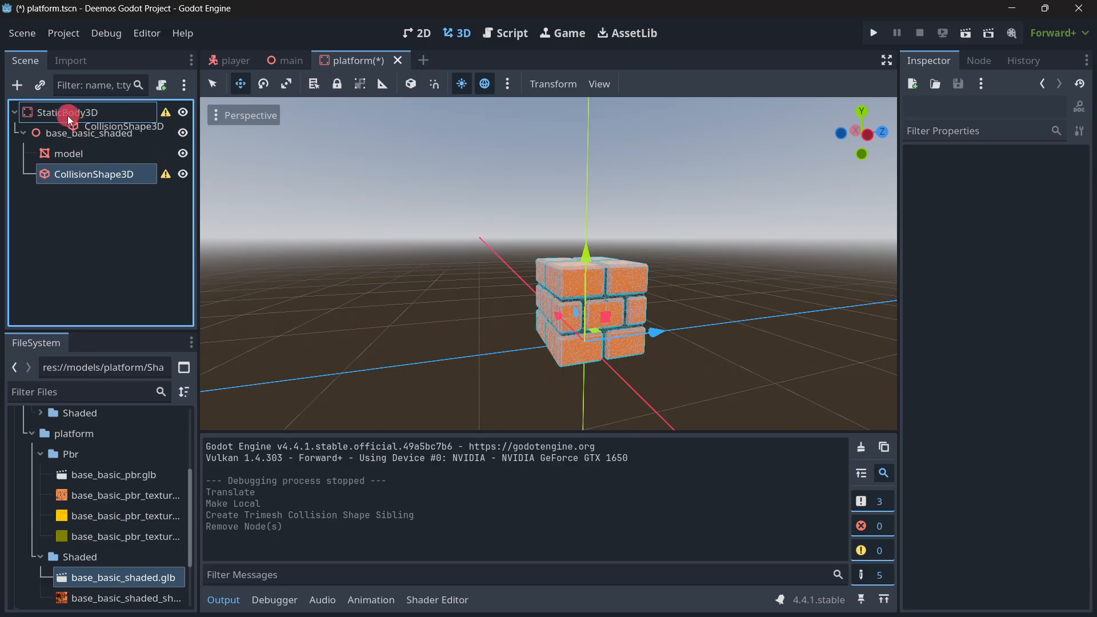
left_click_drag(68, 120, 68, 115)
right_click_drag(424, 267, 375, 204)
key("ctrl+s")
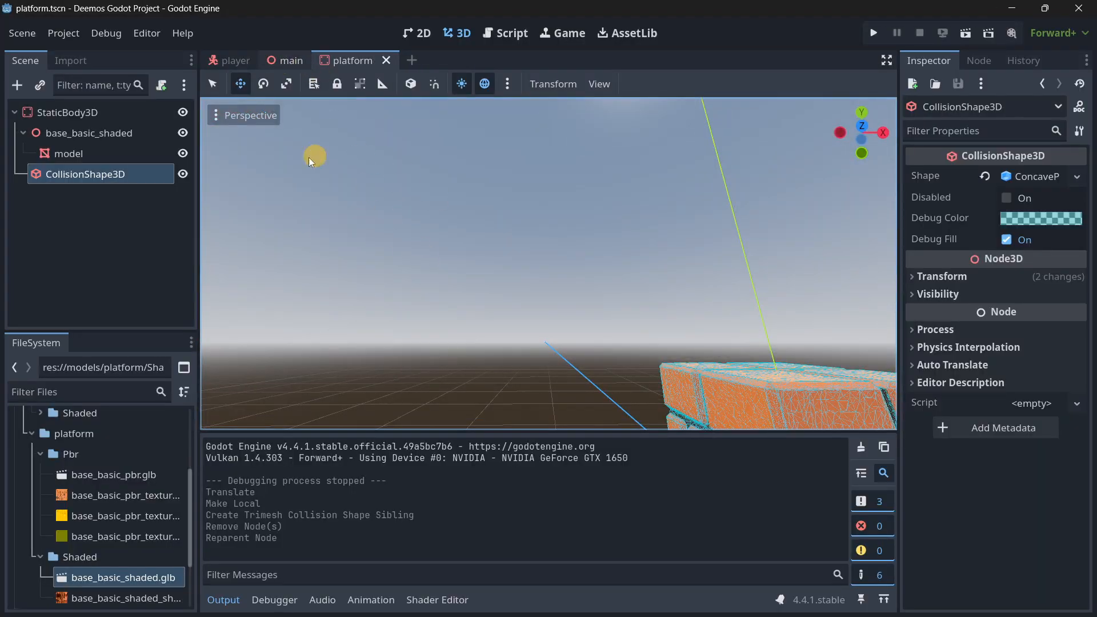
Run the project from the main scene to test the player on the platform's trimesh collision, and close the game.
left_click(284, 61)
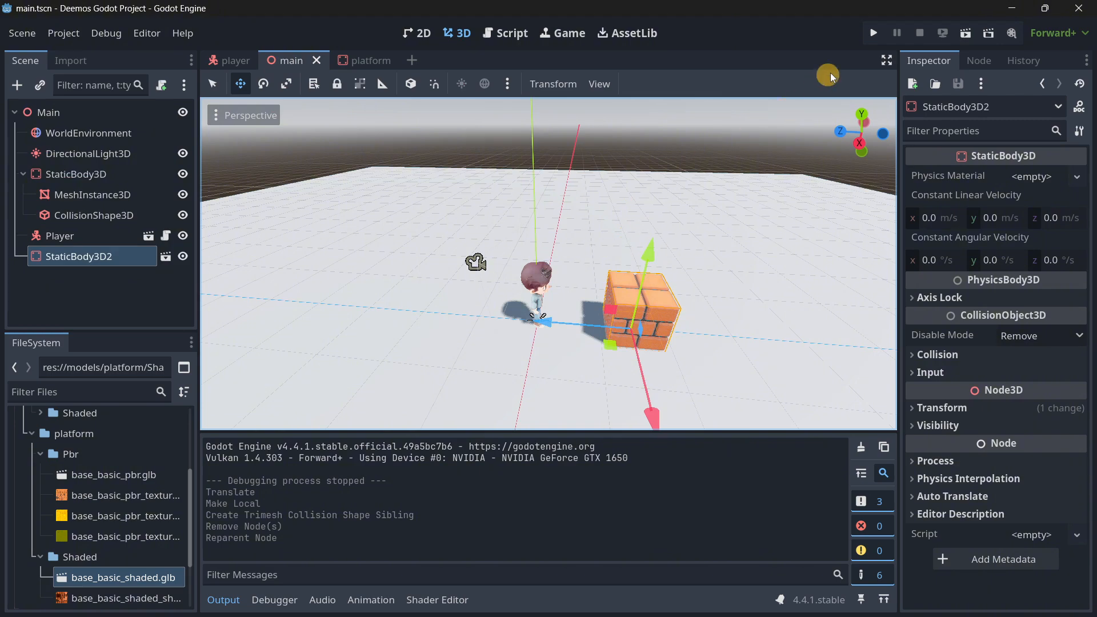
left_click(874, 34)
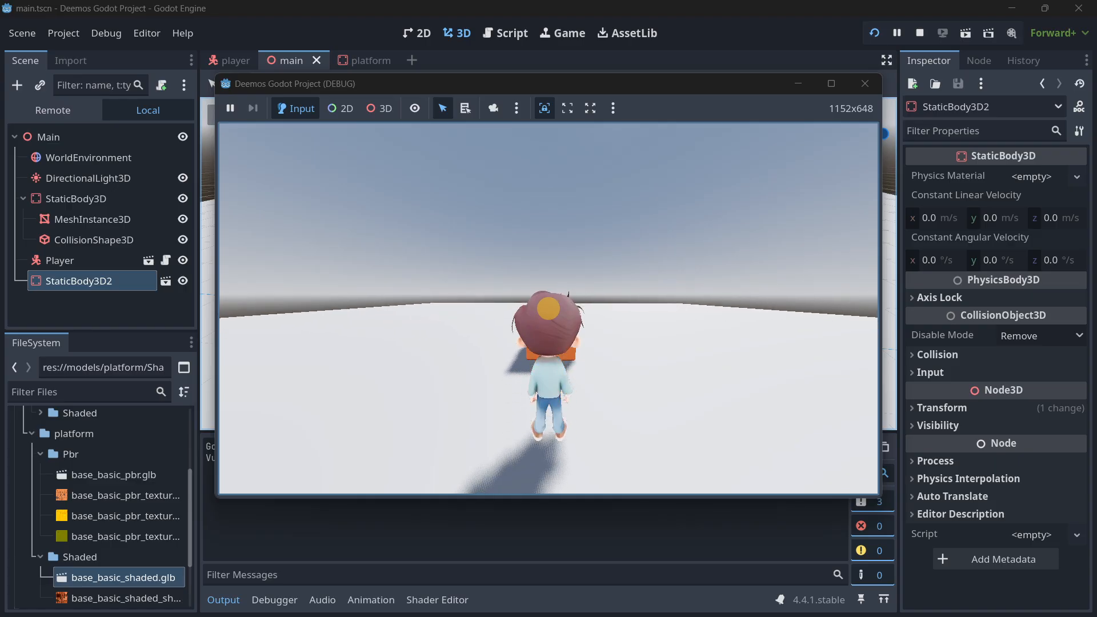
key("w")
key("s")
key("w")
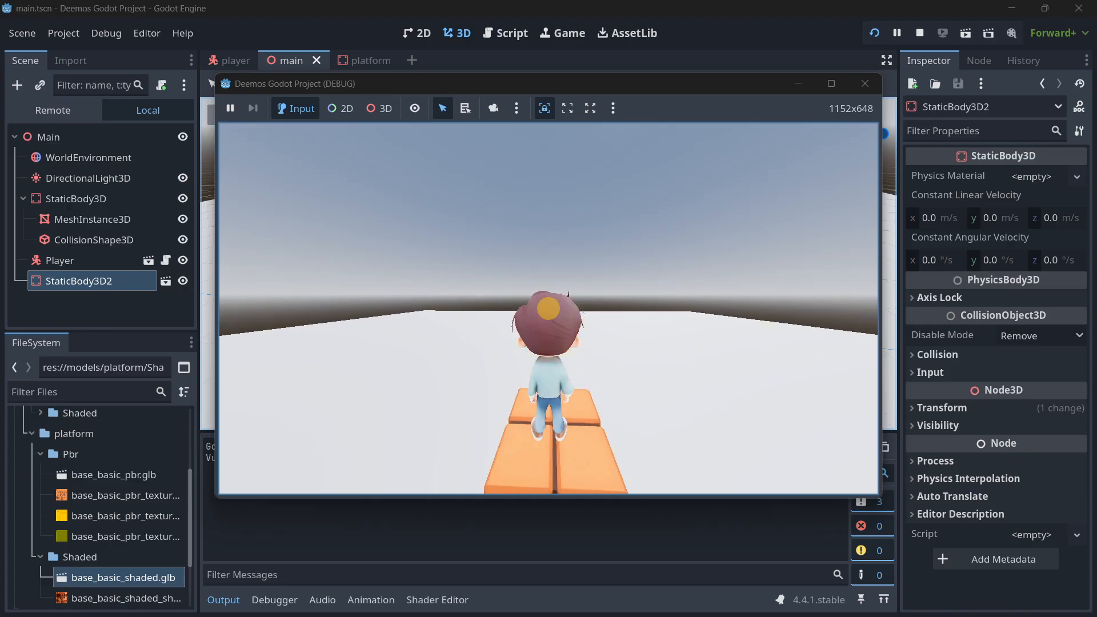
key("s")
key("Escape")
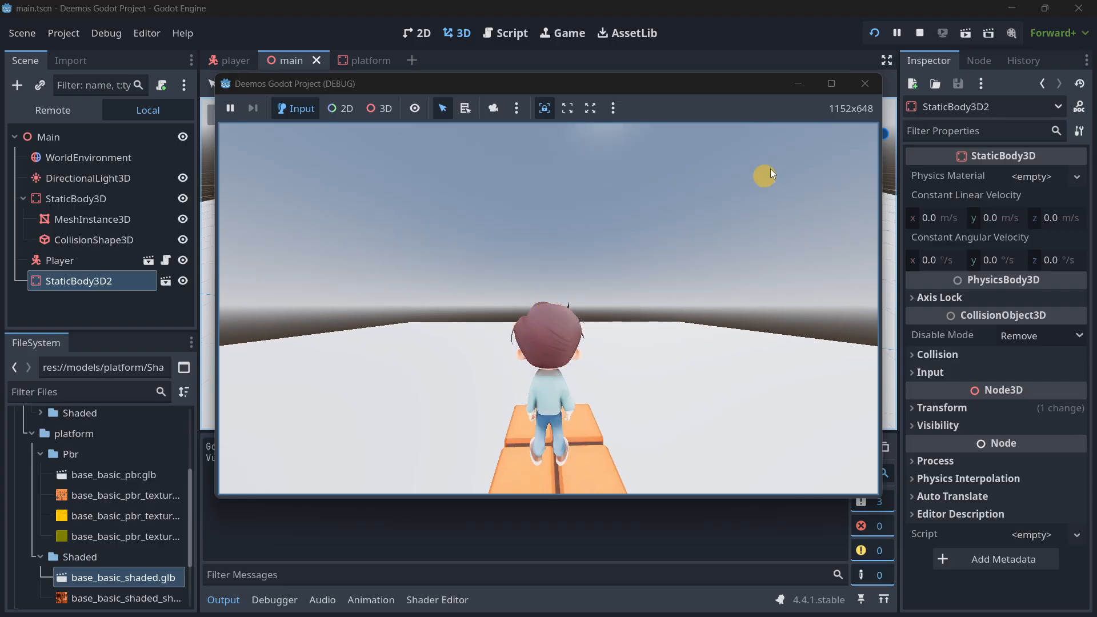
left_click(857, 83)
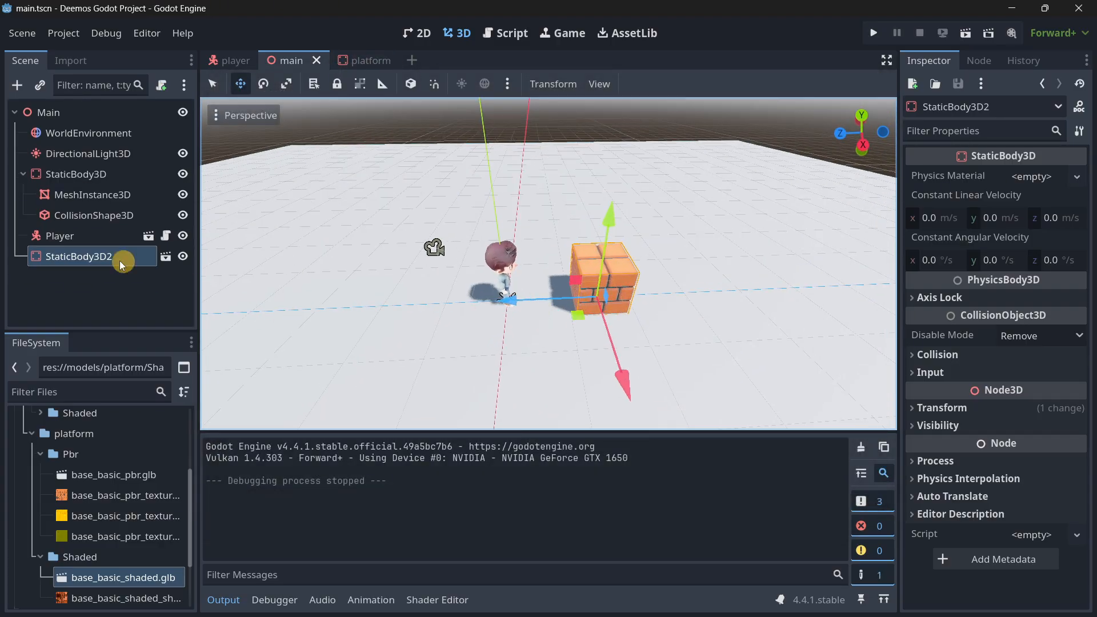
Delete the StaticBody3D2 brick platform instance from the main scene.
left_click(77, 174)
right_click_drag(573, 314, 548, 316)
key("s")
left_click(102, 258)
left_click(139, 279)
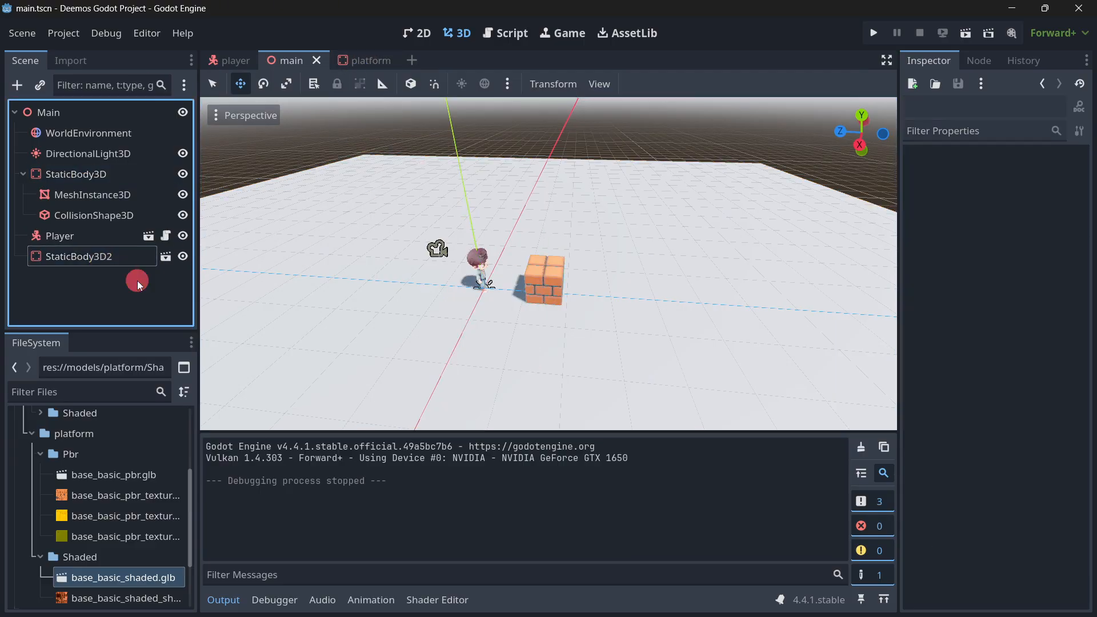
left_click(116, 258)
key("Delete")
key("Return")
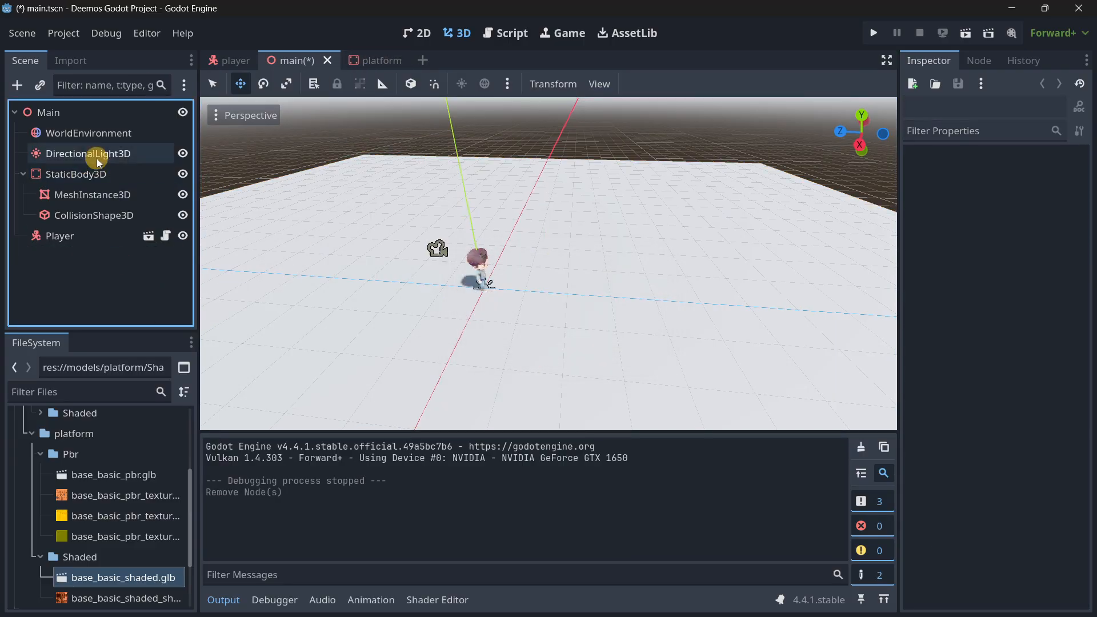
Instantiate platform.tscn again as a child of the Main node.
left_click(48, 112)
left_click(40, 86)
type("platform")
key("Return")
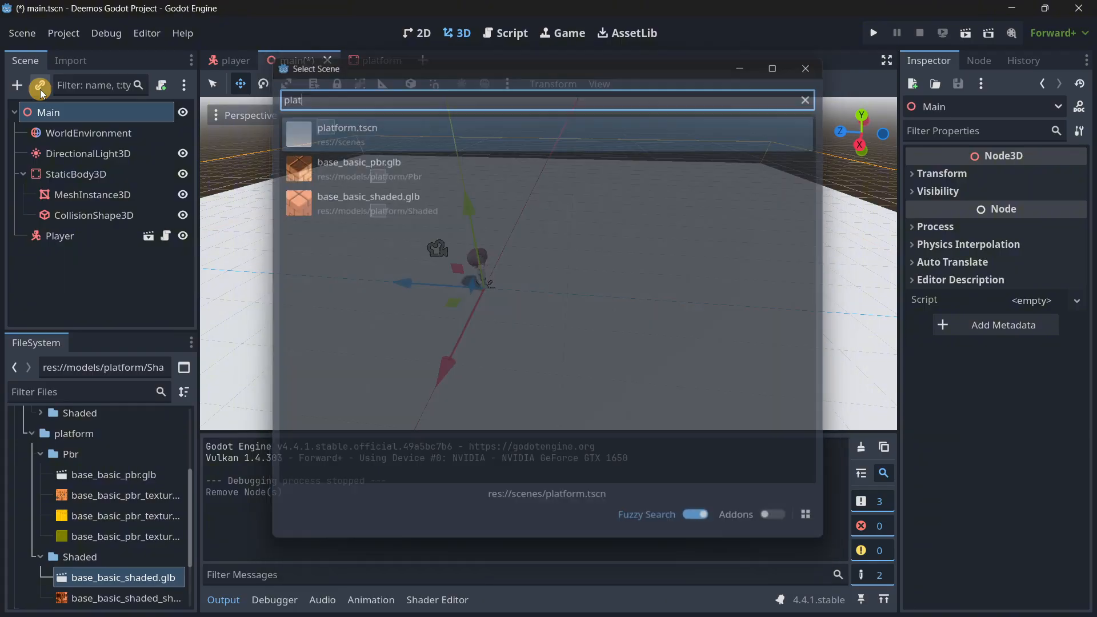
Rename the root node of the platform scene to Platform and save the scene.
left_click(369, 61)
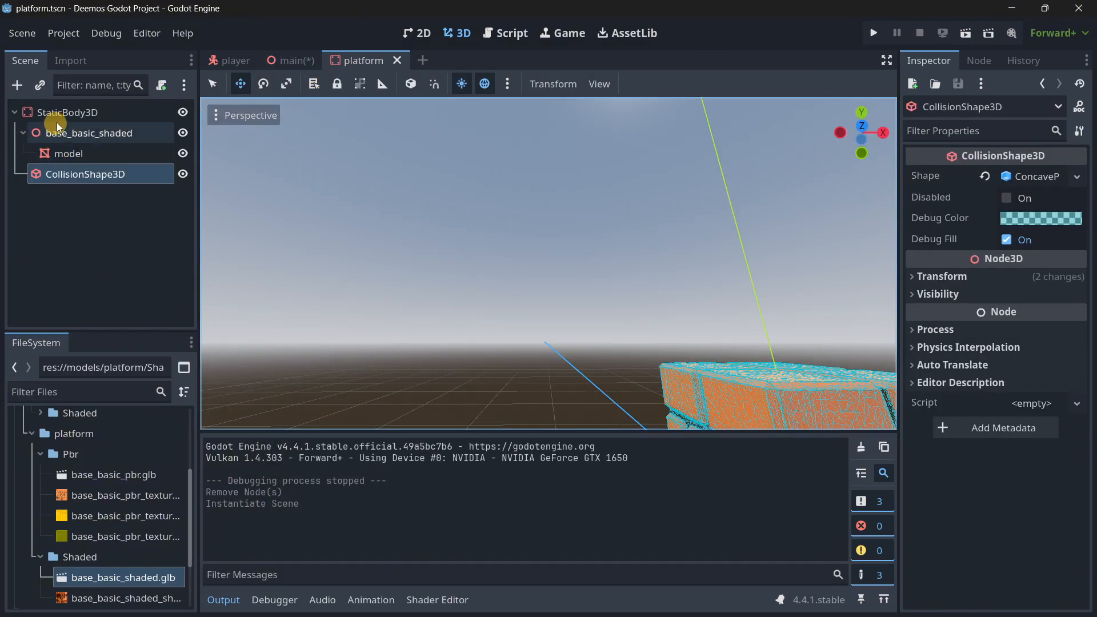
double_click(60, 112)
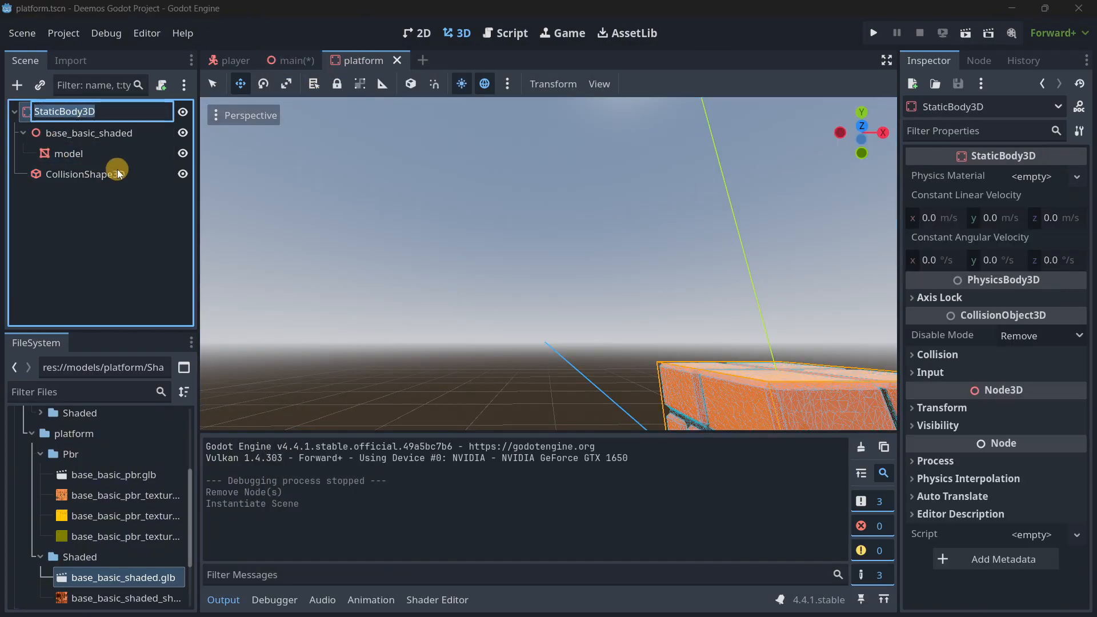
type("Platform")
key("Return")
key("ctrl+s")
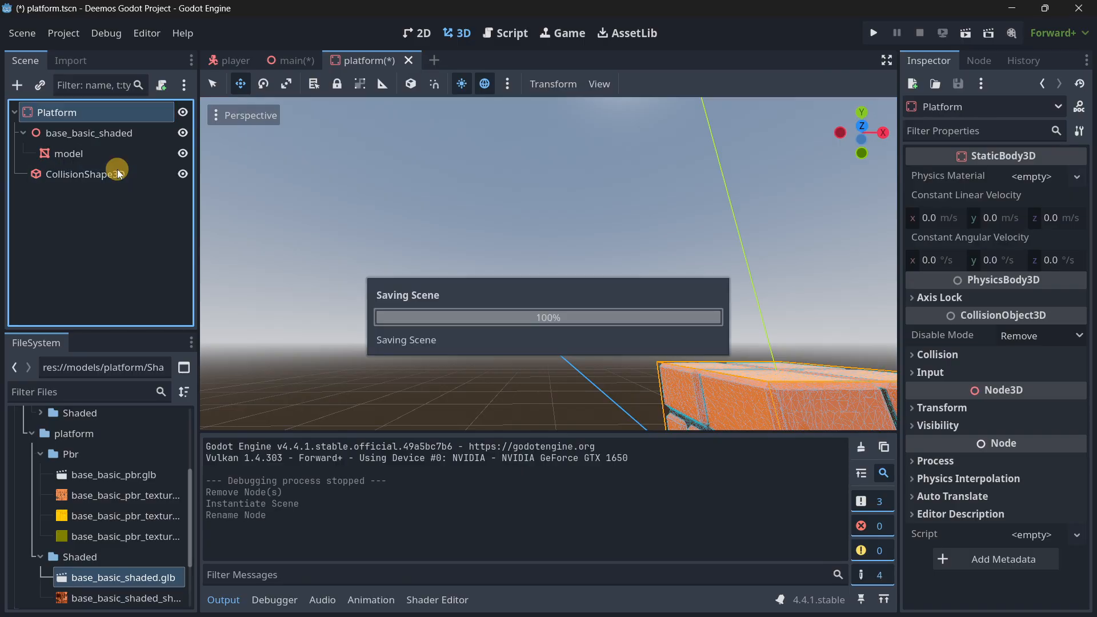
Replace the StaticBody3D2 instance in the main scene with a fresh instance of platform.tscn under the Main node.
left_click(297, 57)
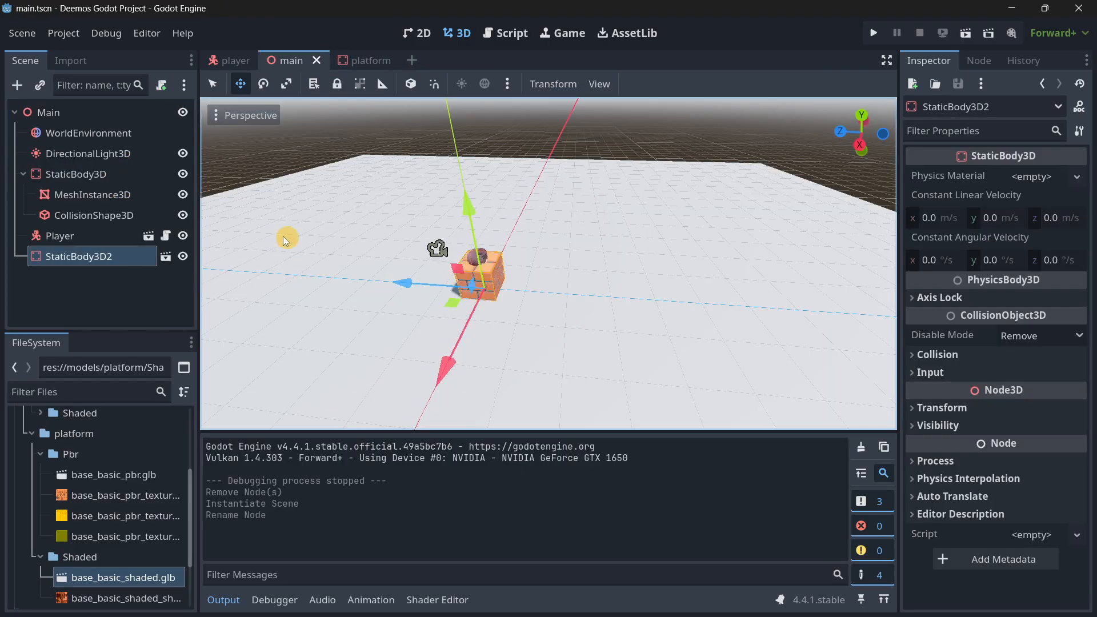
key("Delete")
key("Return")
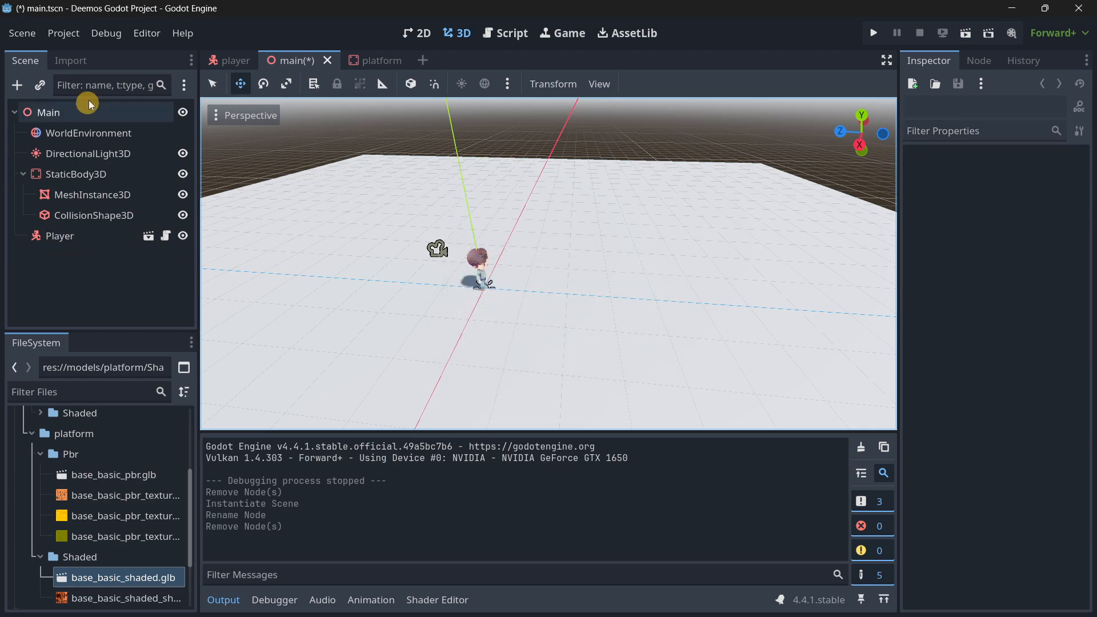
left_click(63, 109)
left_click(44, 87)
type("plat")
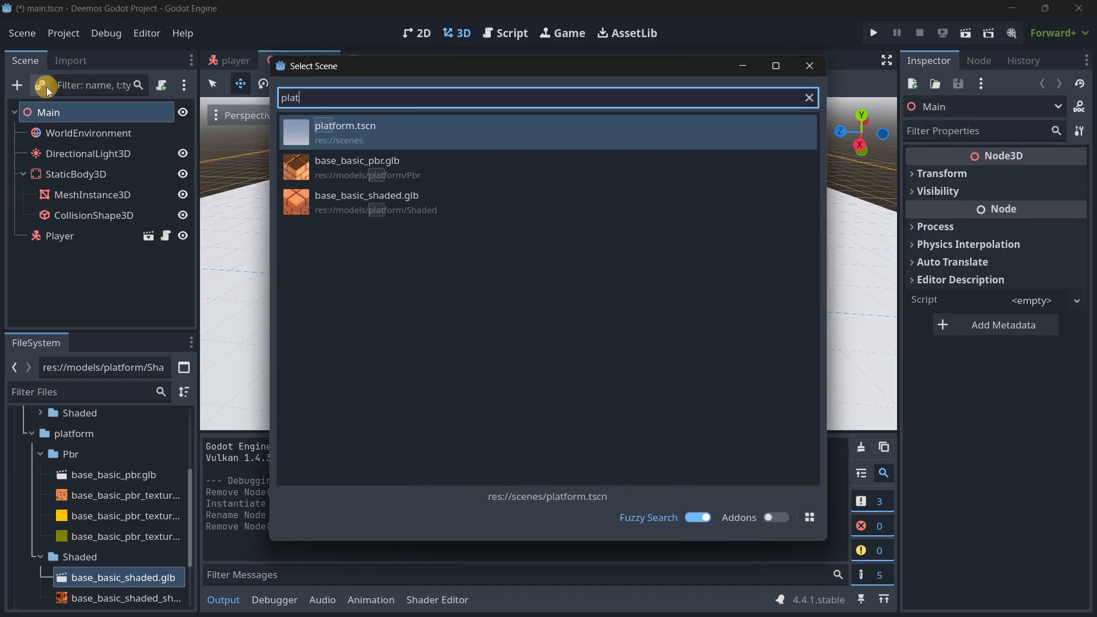
key("Return")
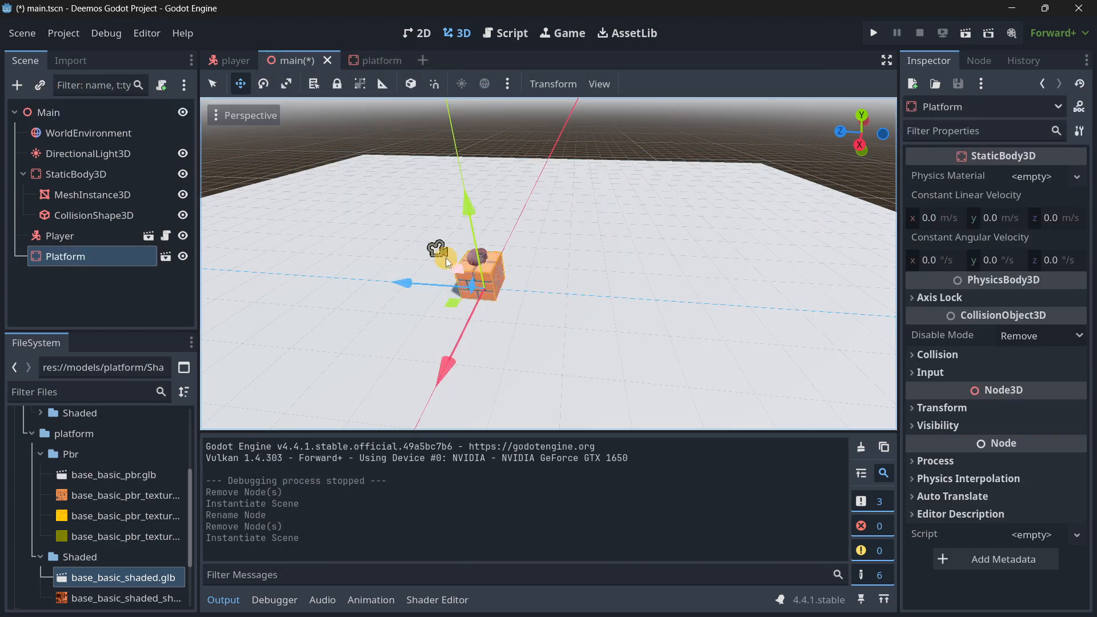
With snapping enabled, place the brick platform away from the player along negative Z and add a raised duplicate beyond it.
left_click(433, 87)
left_click_drag(420, 286, 571, 298)
key("ctrl+d")
left_click(567, 303)
left_click_drag(678, 229, 683, 194)
middle_click_drag(550, 315, 549, 314)
Duplicate Platform2 and place the copy farther along negative Z and higher, as the third step of the staircase.
left_click(86, 278)
key("ctrl+d")
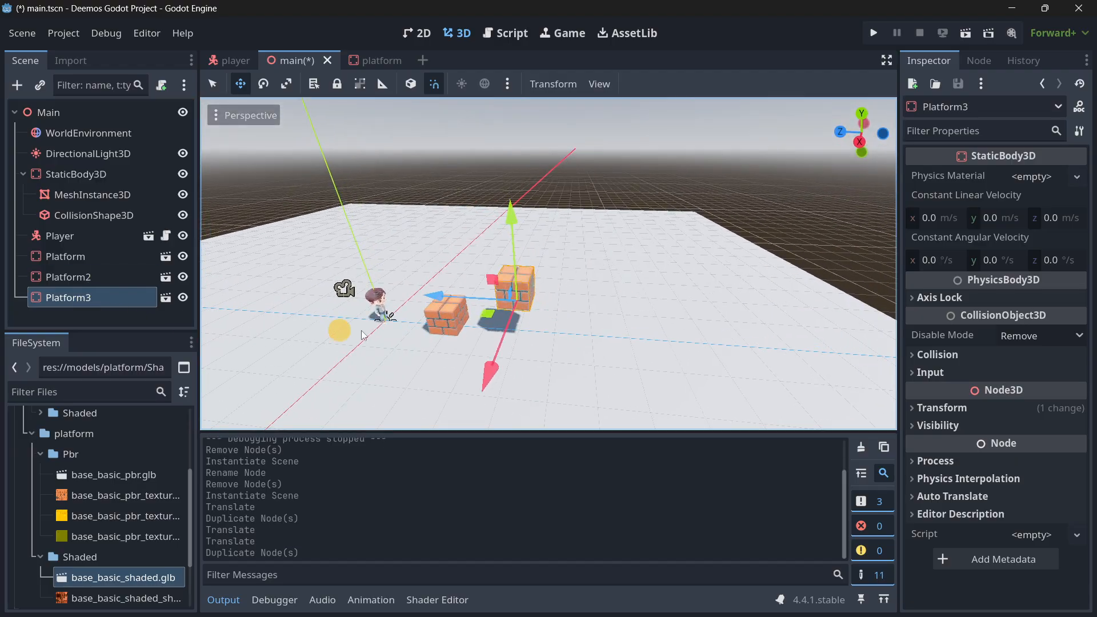
left_click_drag(448, 300, 535, 300)
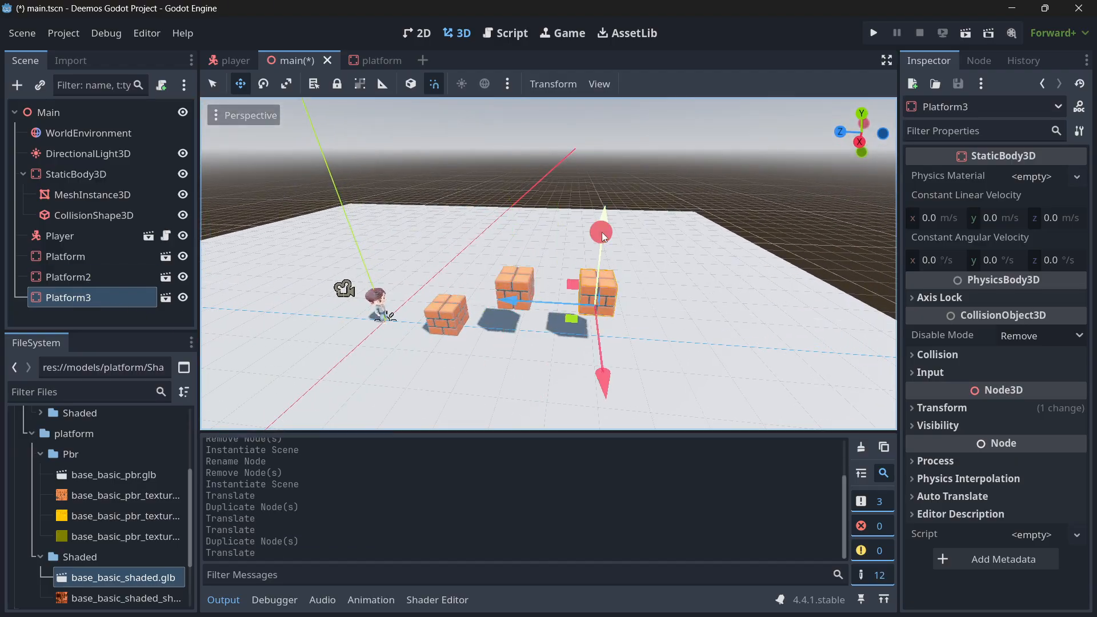
left_click_drag(602, 232, 603, 197)
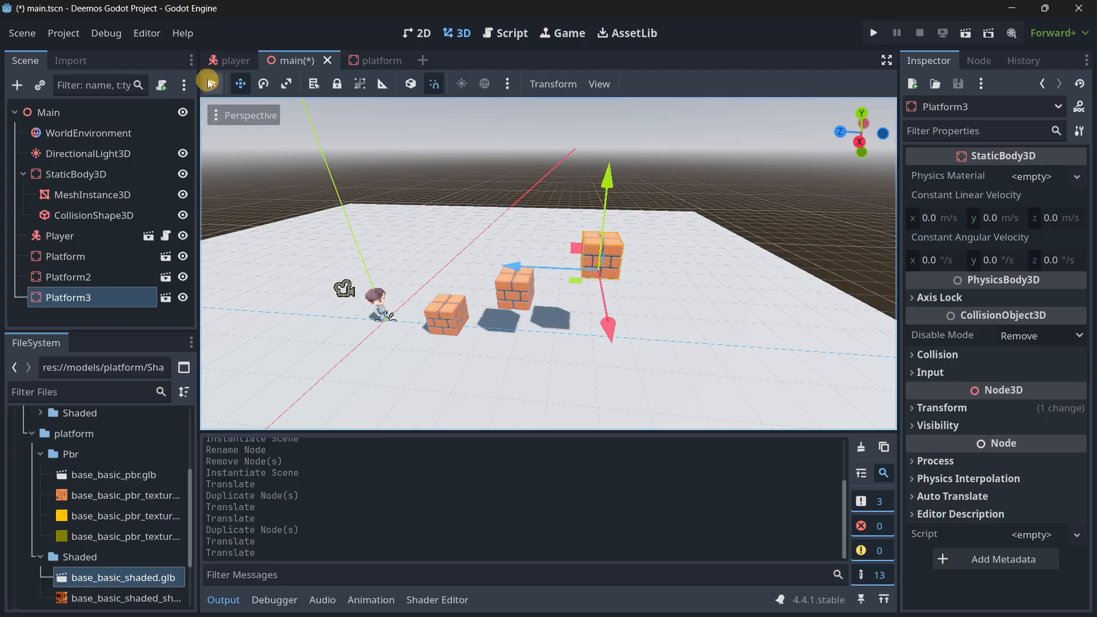
Run the project and test walking and jumping the character across the three brick platforms, then close the game.
left_click(877, 34)
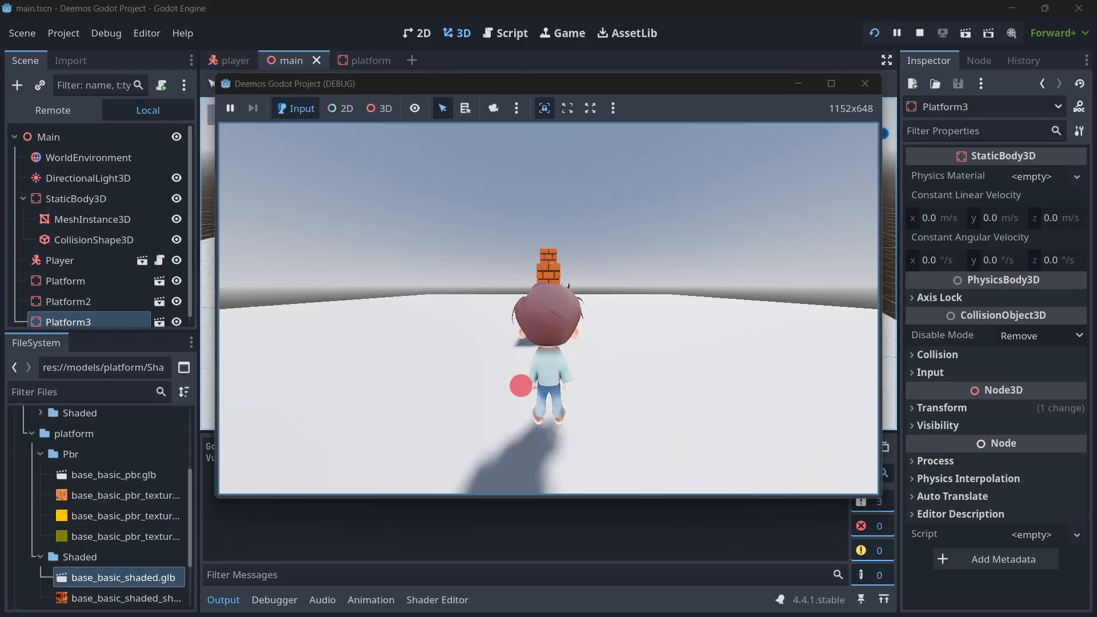
key("w")
key("space")
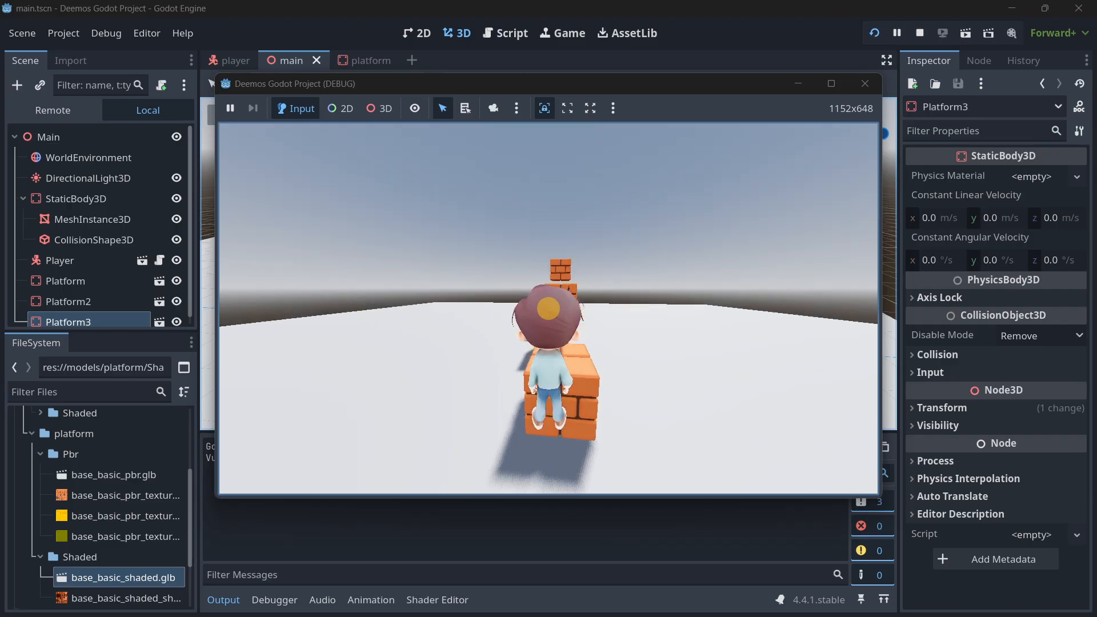
key("space")
key("d")
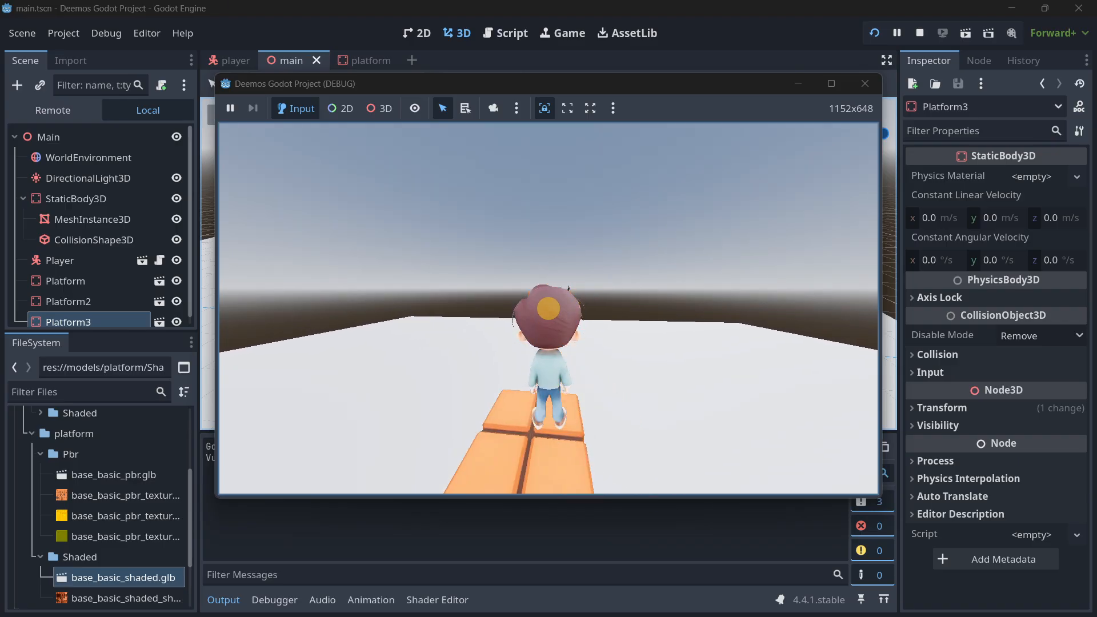
key("w")
key("space")
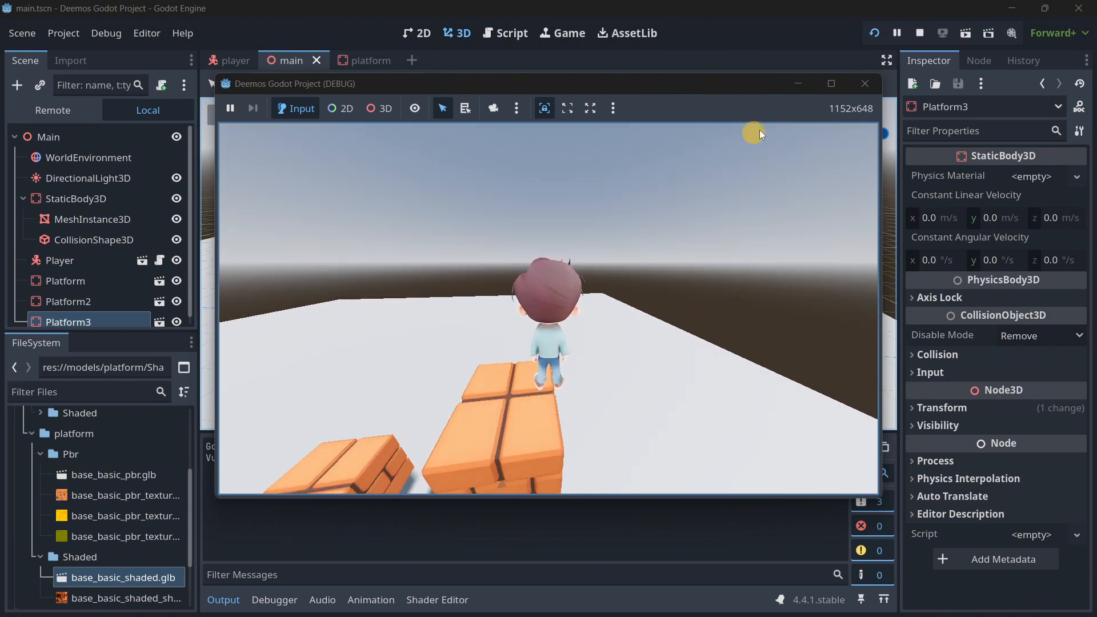
left_click(861, 85)
In the Player's proto_controller.gd script, add a capture_mouse() call as the first line of the _ready function.
left_click(224, 59)
left_click(165, 112)
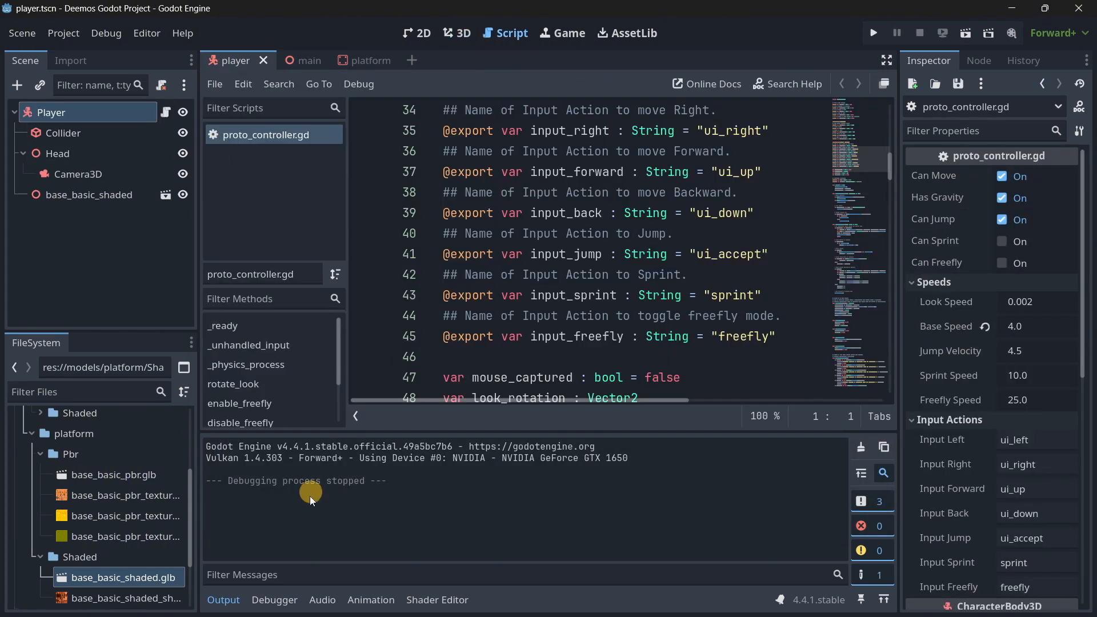
left_click(230, 600)
scroll(698, 368, "down", 3)
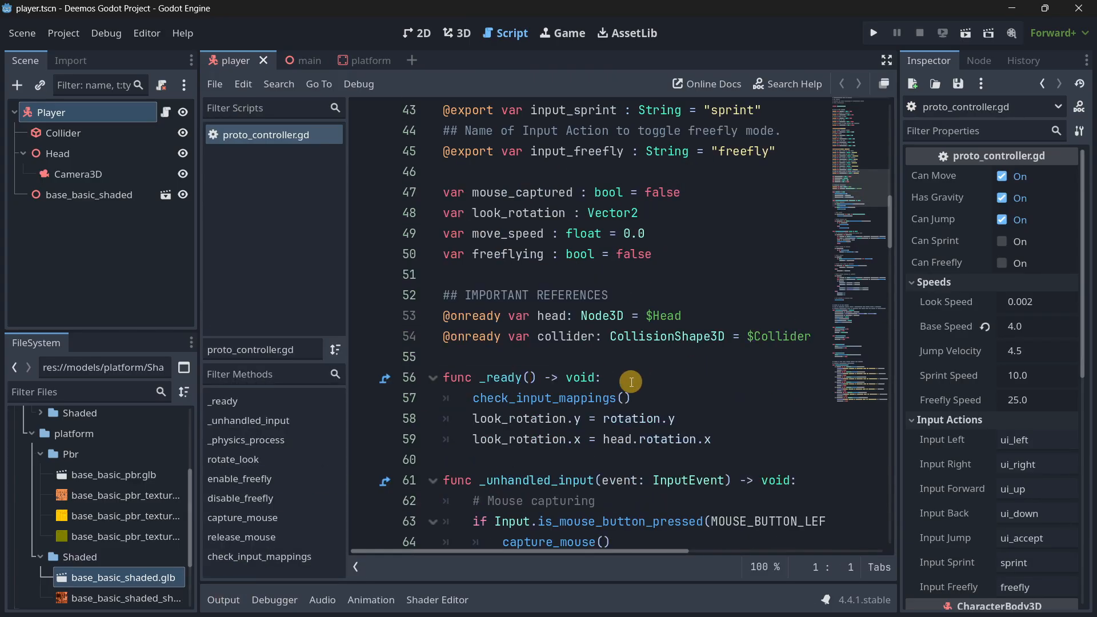
left_click(631, 381)
scroll(634, 372, "down", 2)
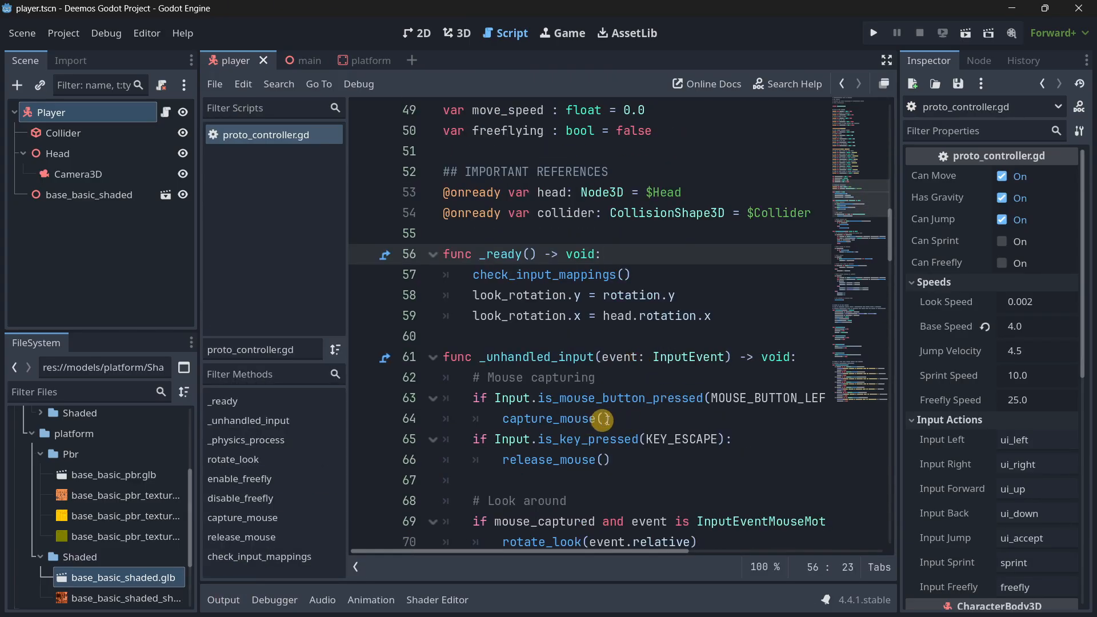
left_click_drag(605, 420, 540, 417)
left_click(661, 280)
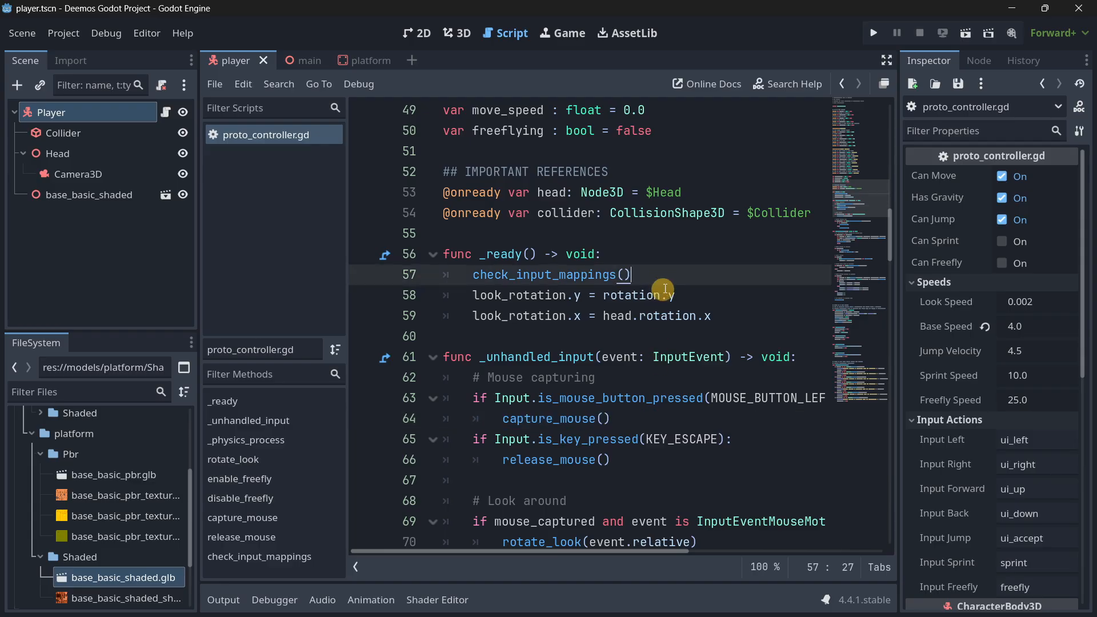
key("Return")
type("cap")
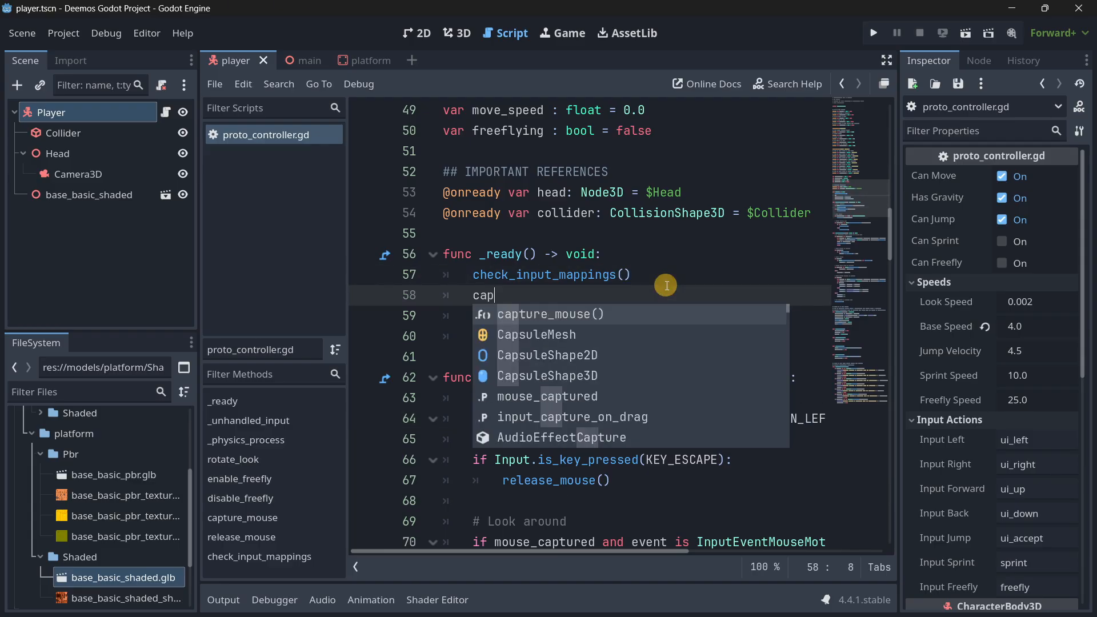
key("Return")
key("alt+Up")
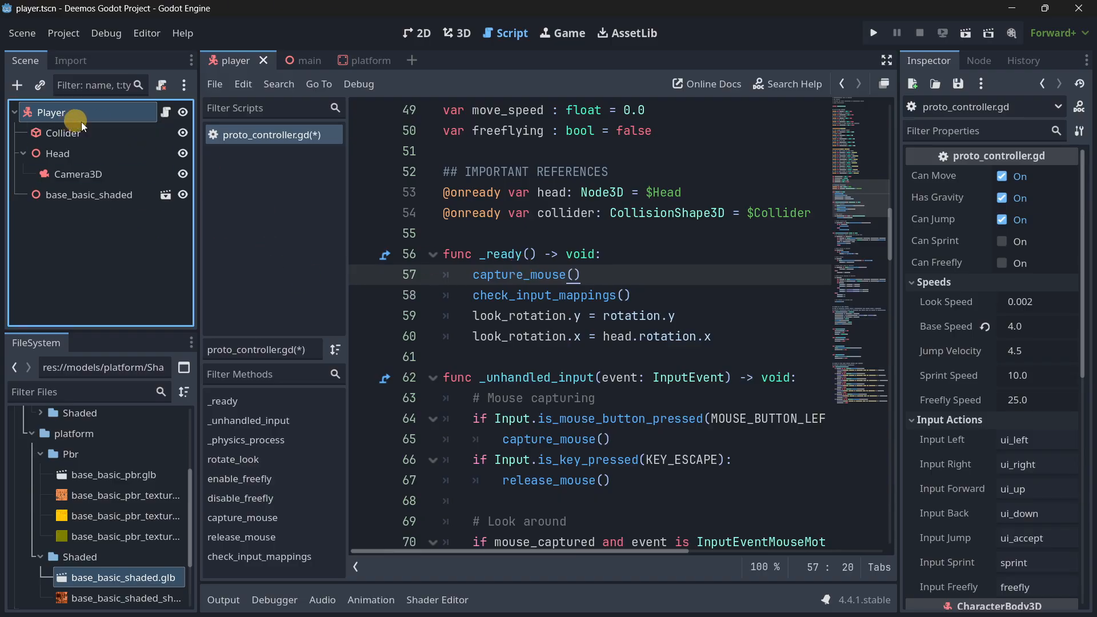
Set the Player's input actions to move_left, move_right, move_forward, move_back and jump, and check their key bindings in the project's Input Map.
scroll(948, 331, "down", 5)
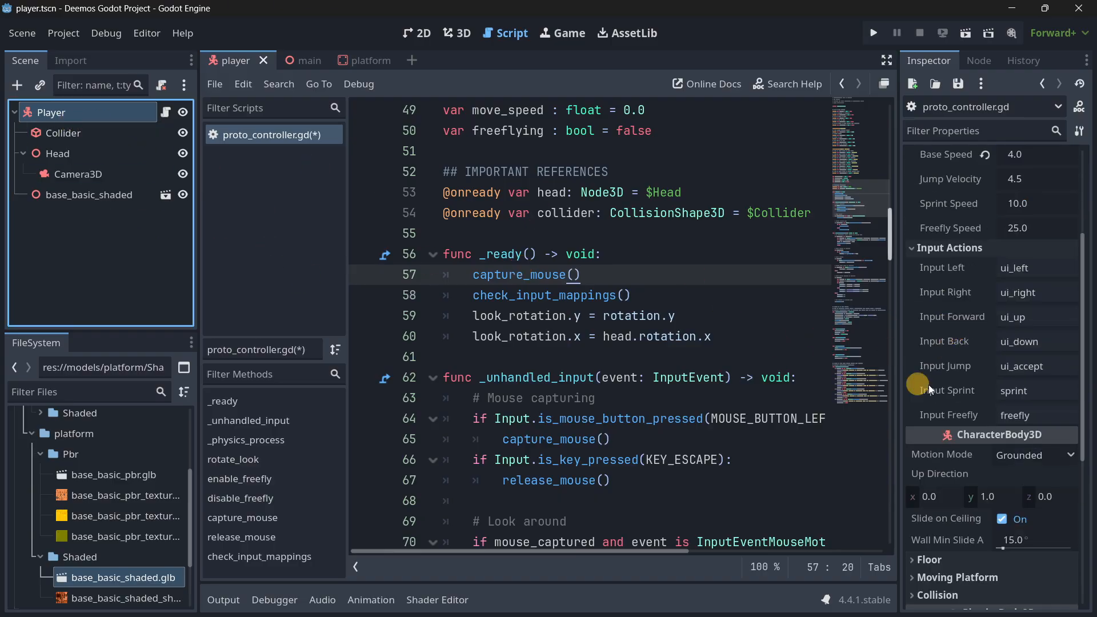
left_click(1044, 274)
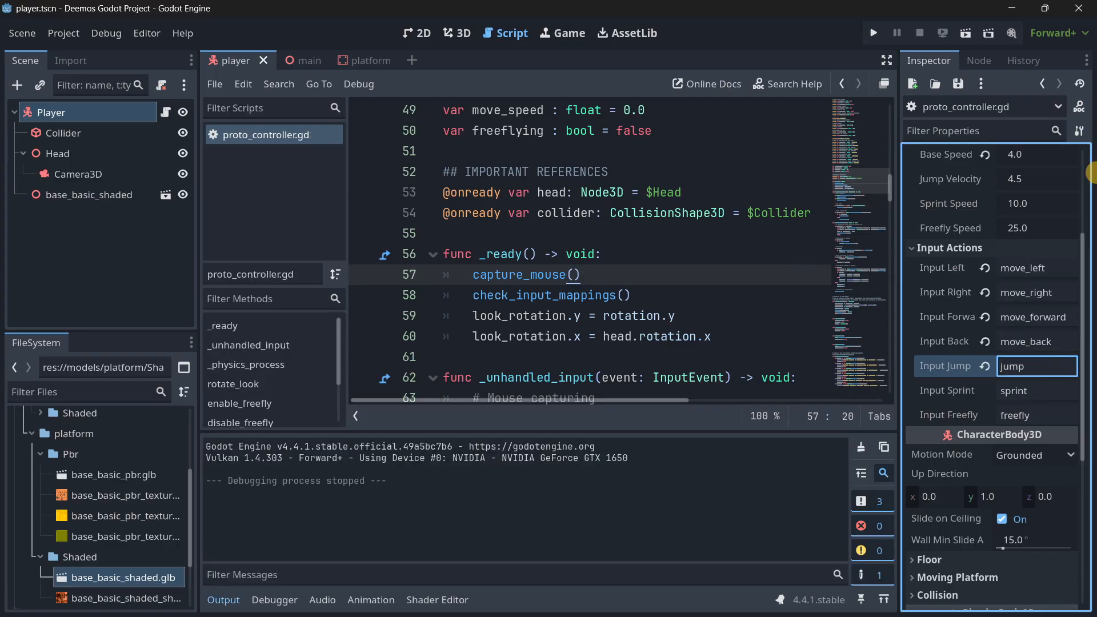
left_click(98, 120)
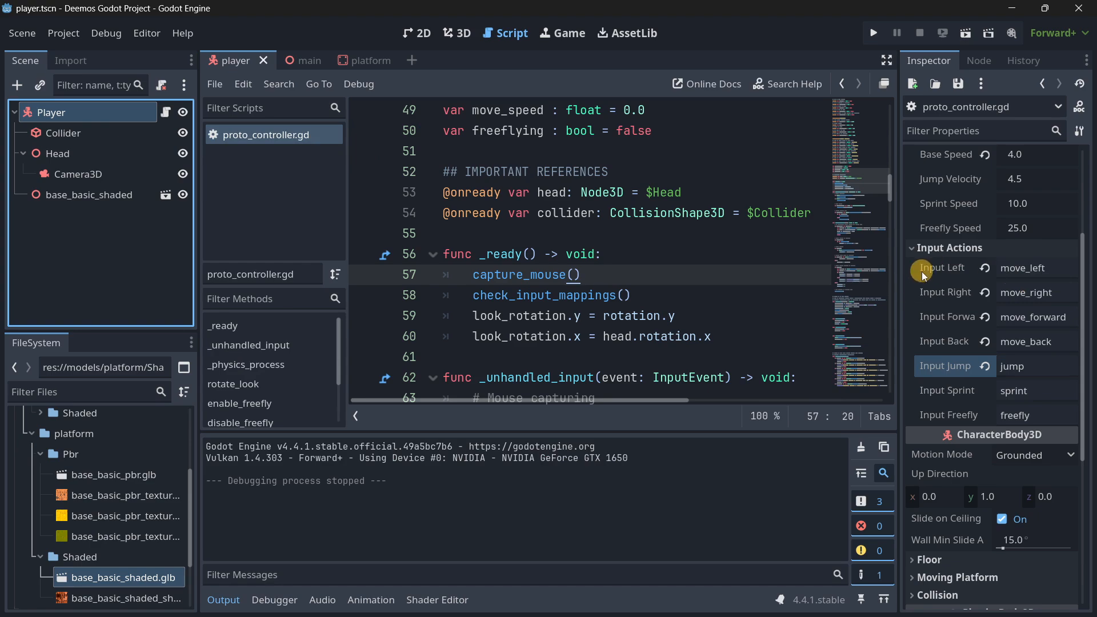
left_click(63, 32)
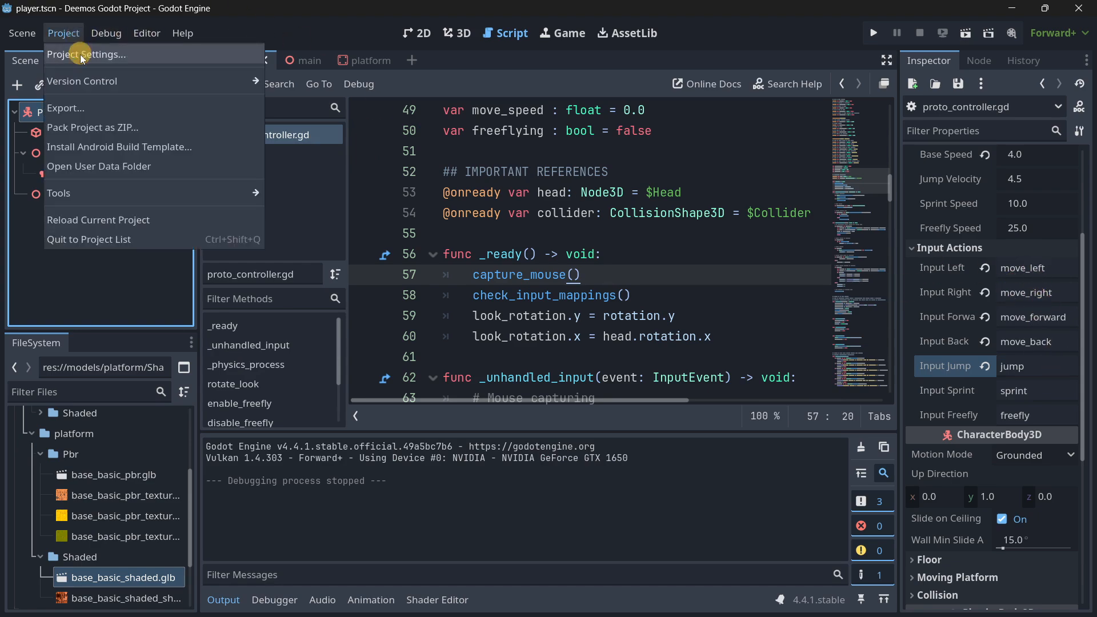
left_click(80, 51)
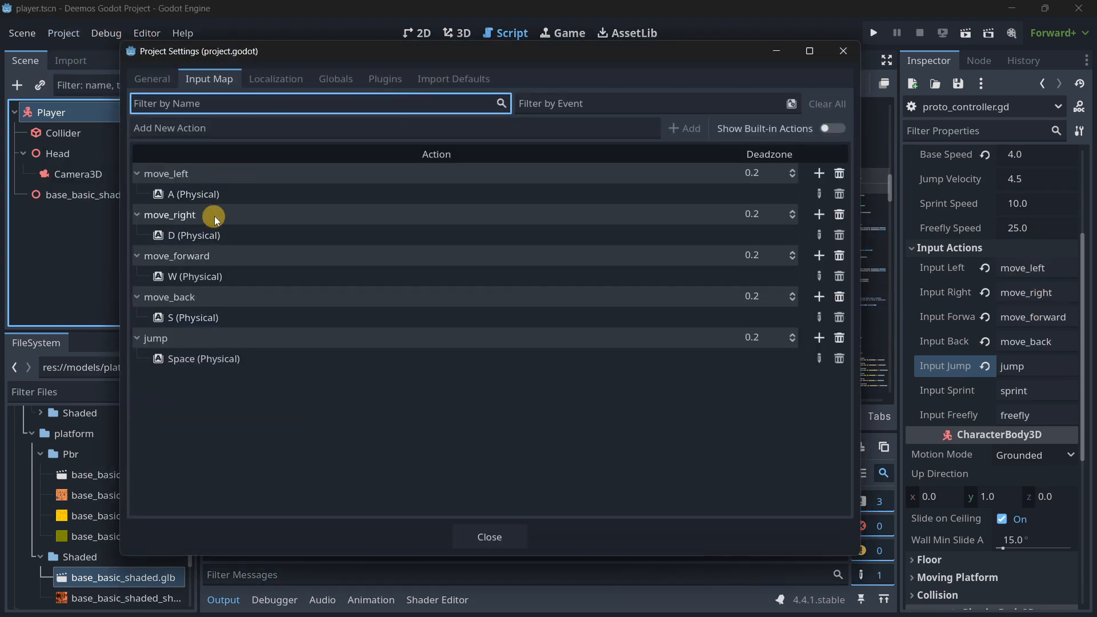
left_click(465, 530)
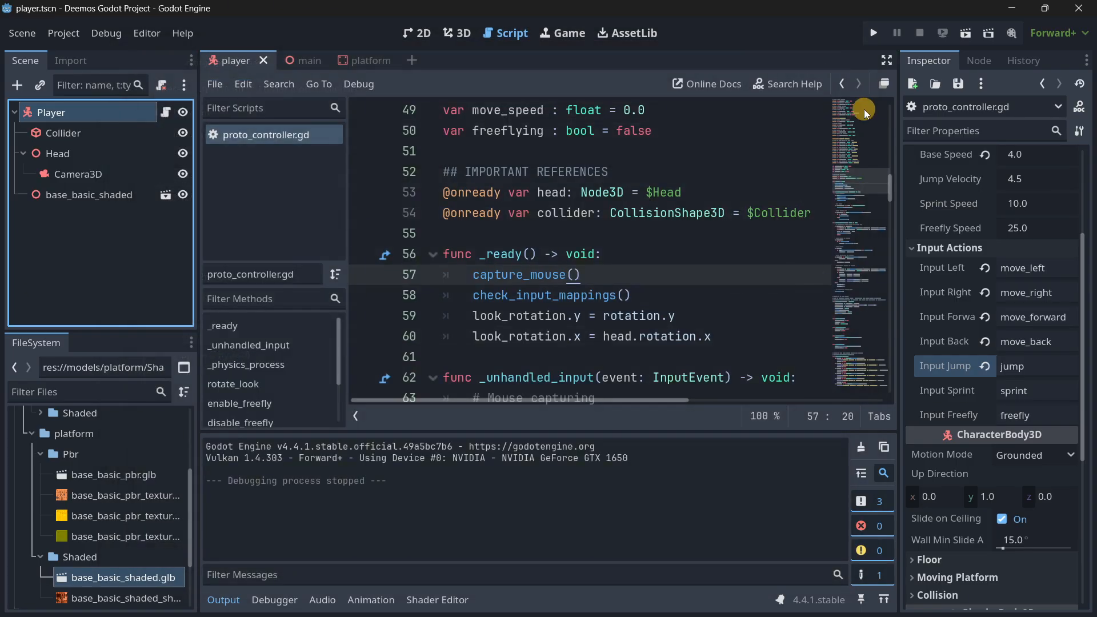
Run the project again and test WASD movement, mouse look and jumping with the character around and across the brick platforms.
left_click(873, 33)
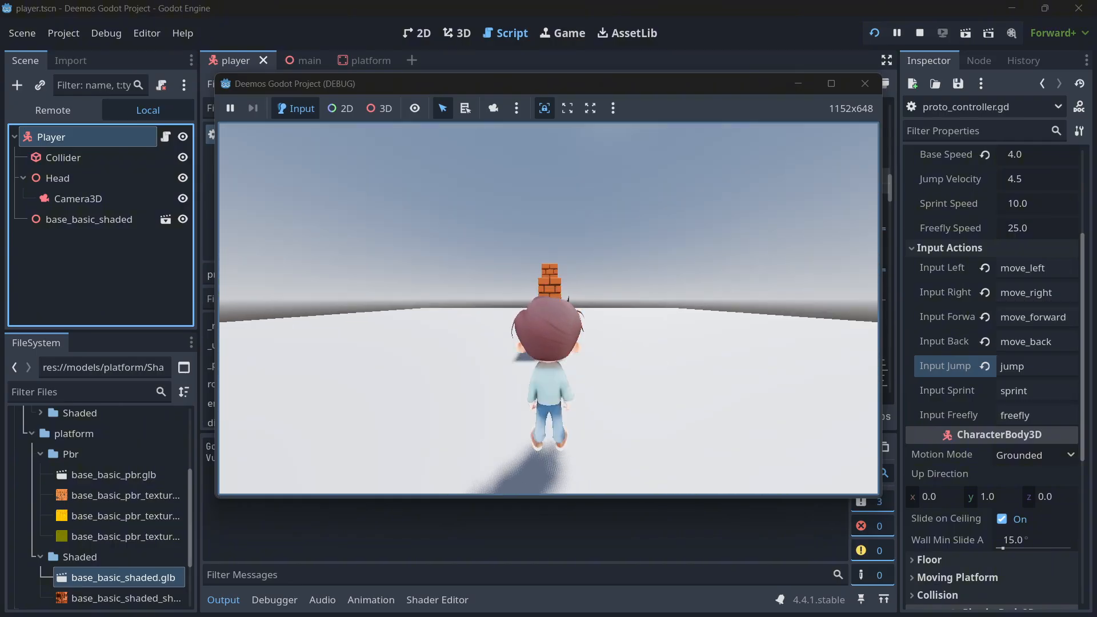
key("w")
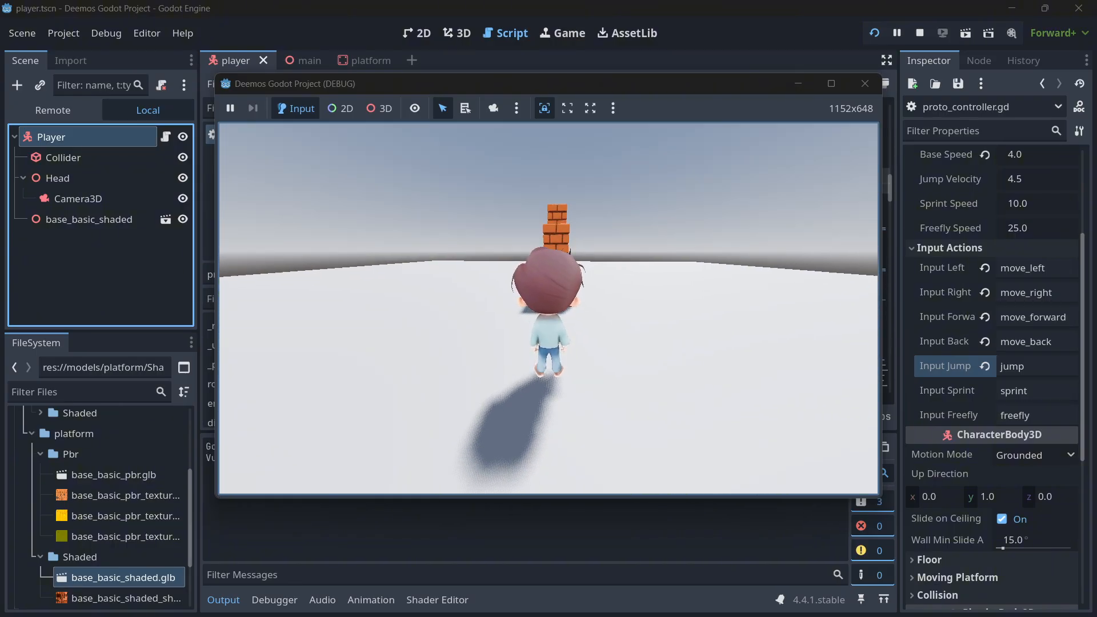
key("space")
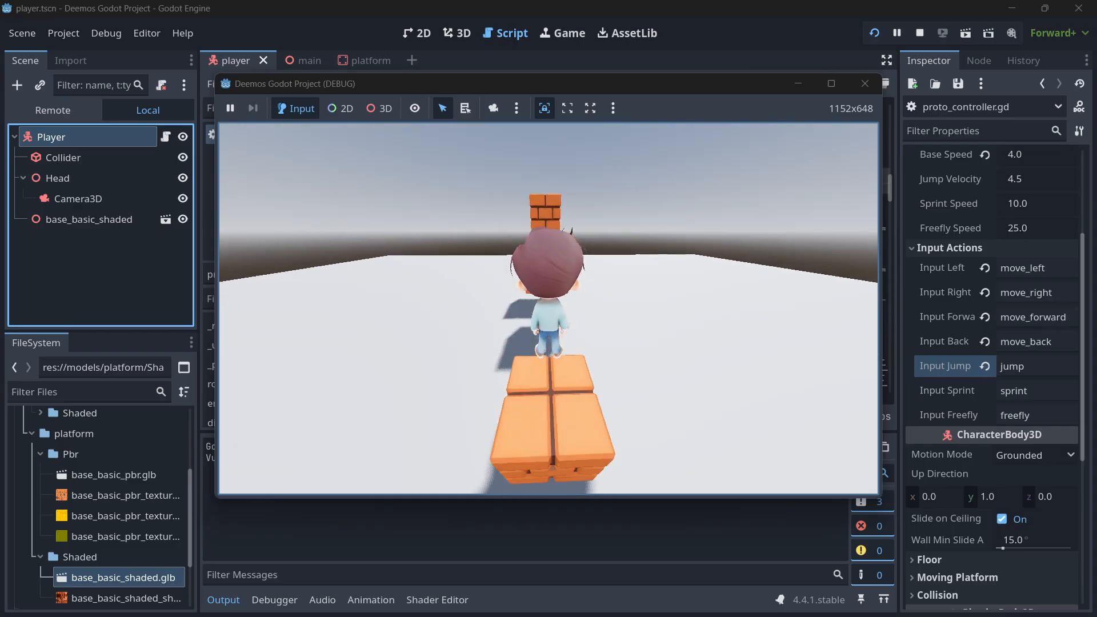
key("space")
key("space")
key("w")
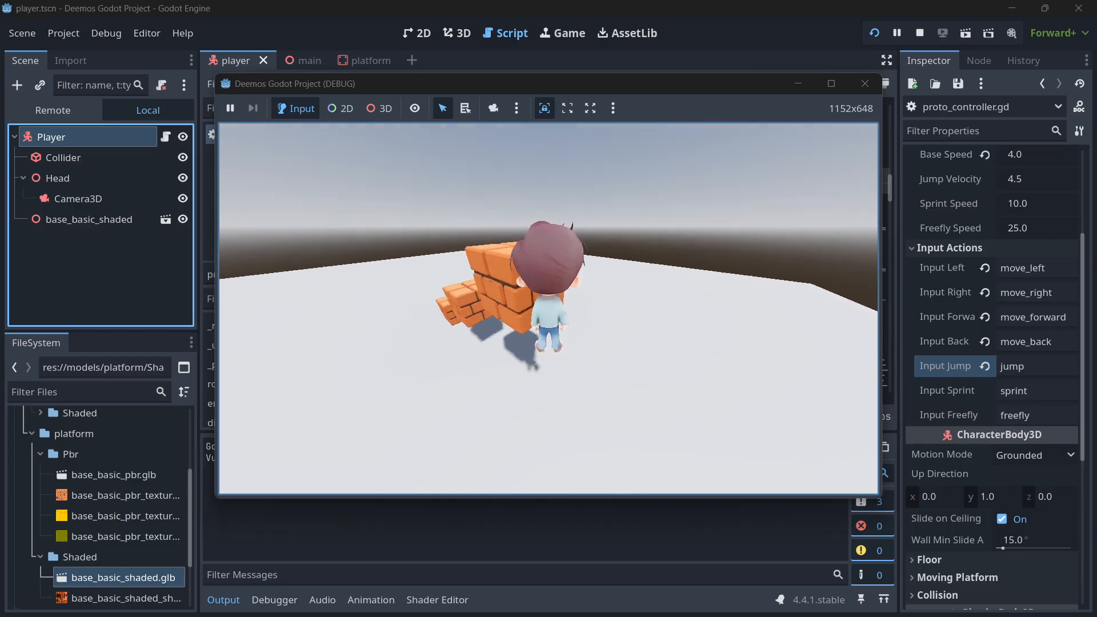
key("w")
key("space")
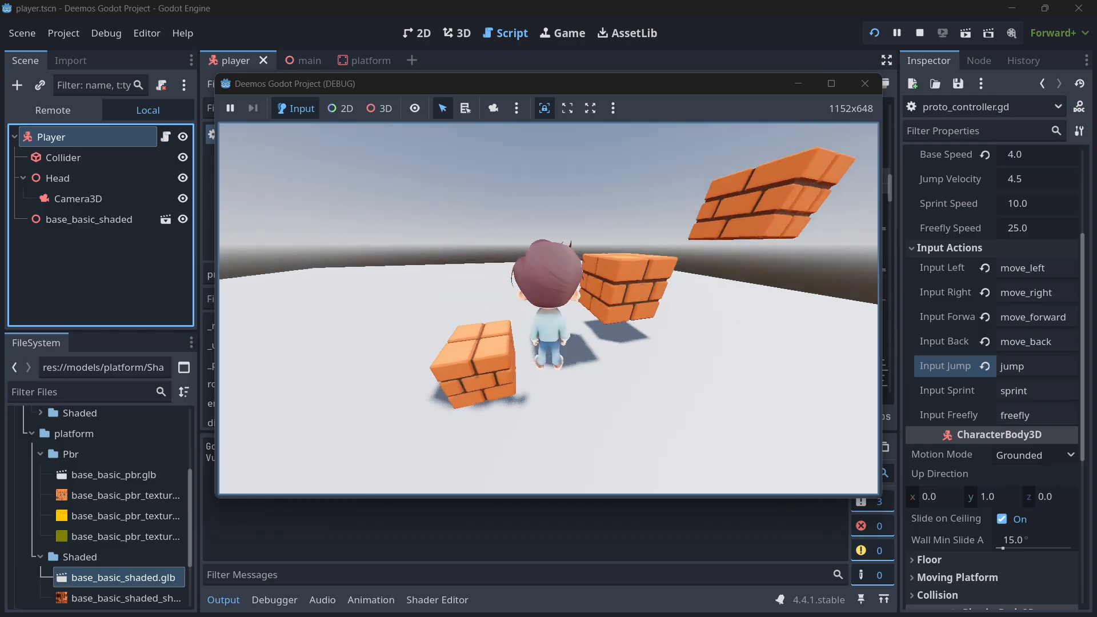
key("w")
key("space")
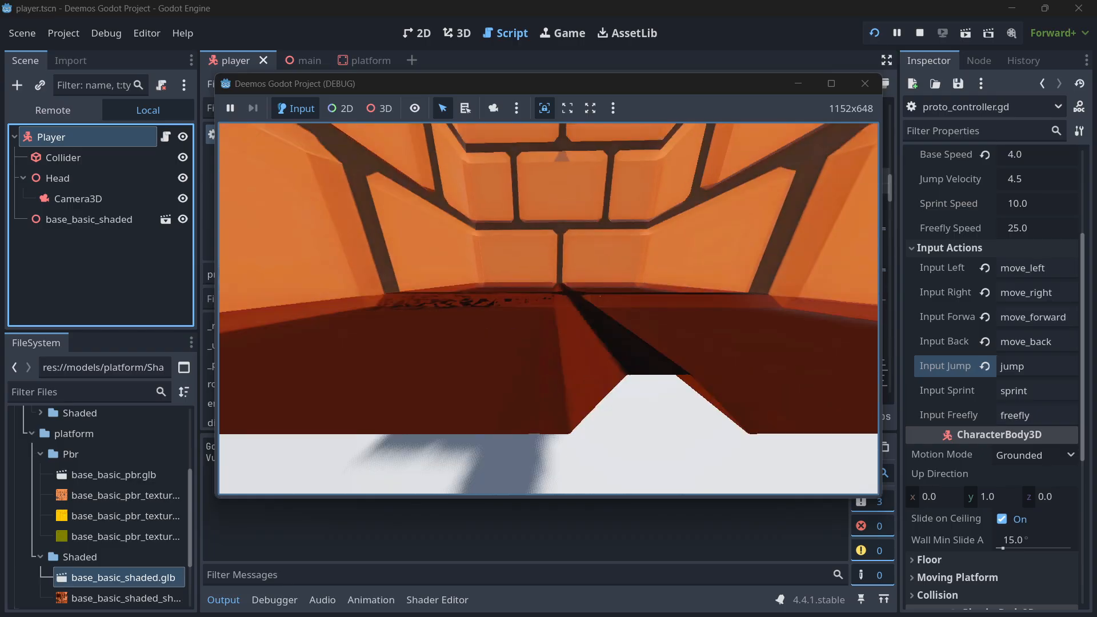
key("s")
key("a")
key("space")
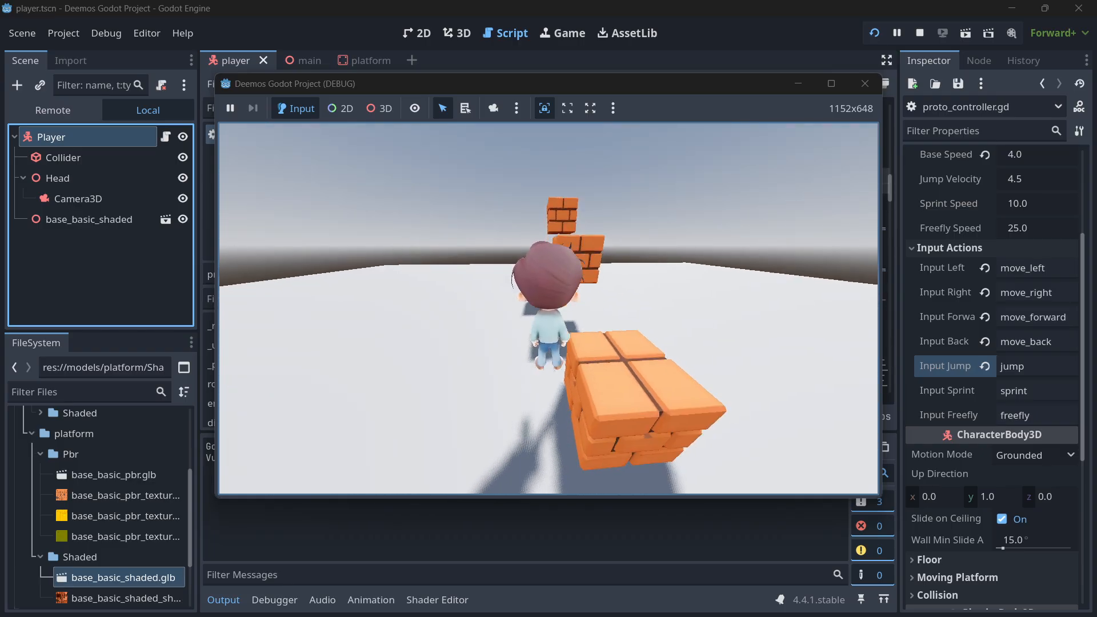
key("w")
key("space")
key("space")
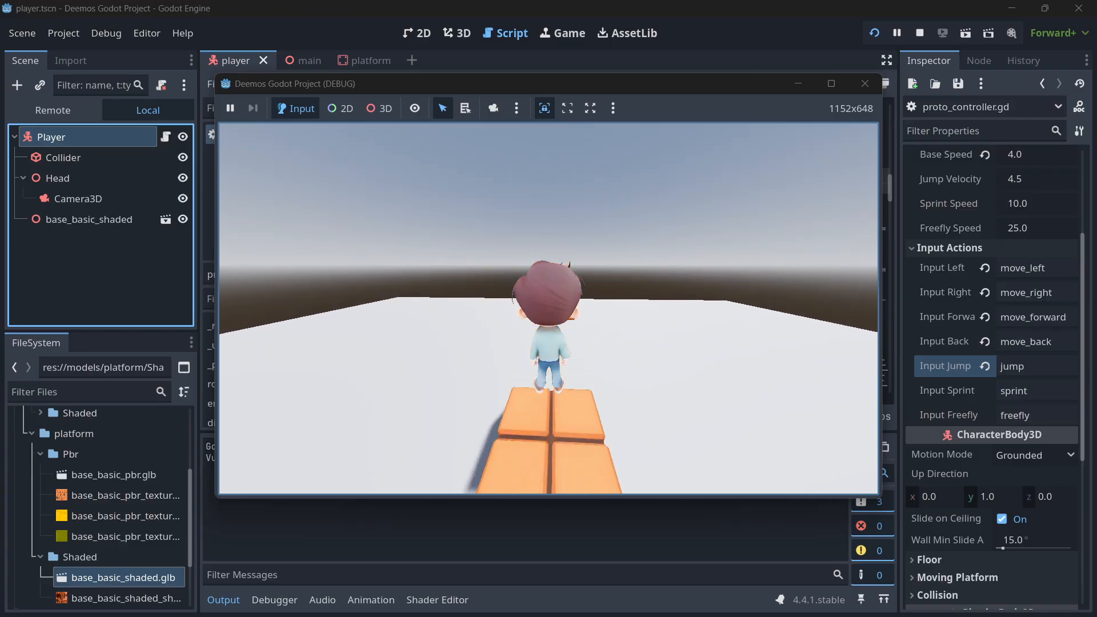
key("w")
key("space")
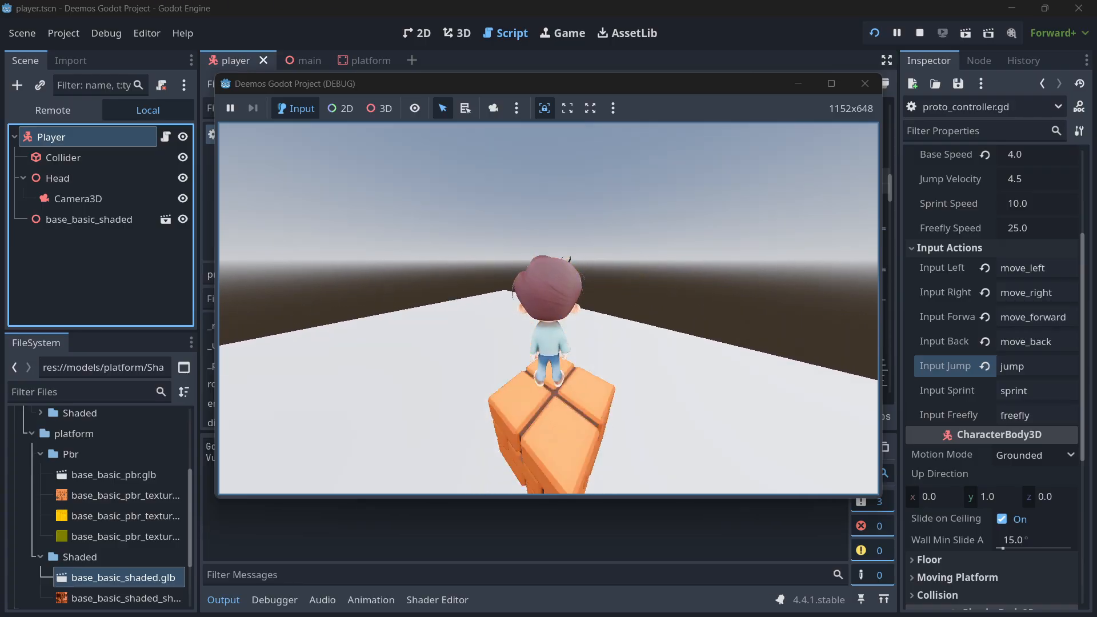
key("w")
key("space")
key("space")
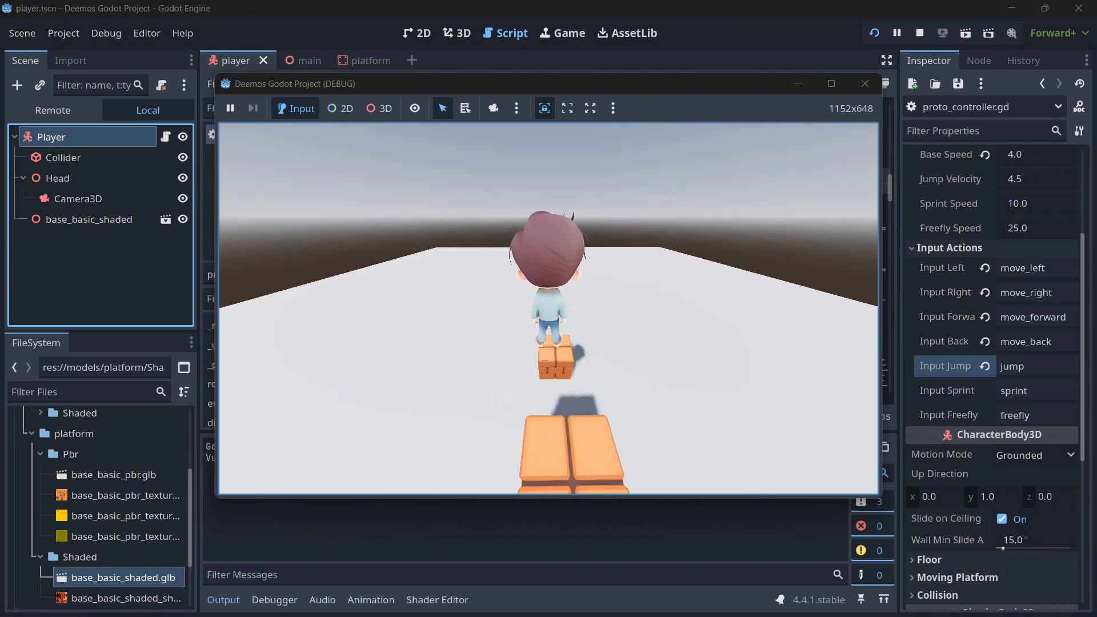
key("w")
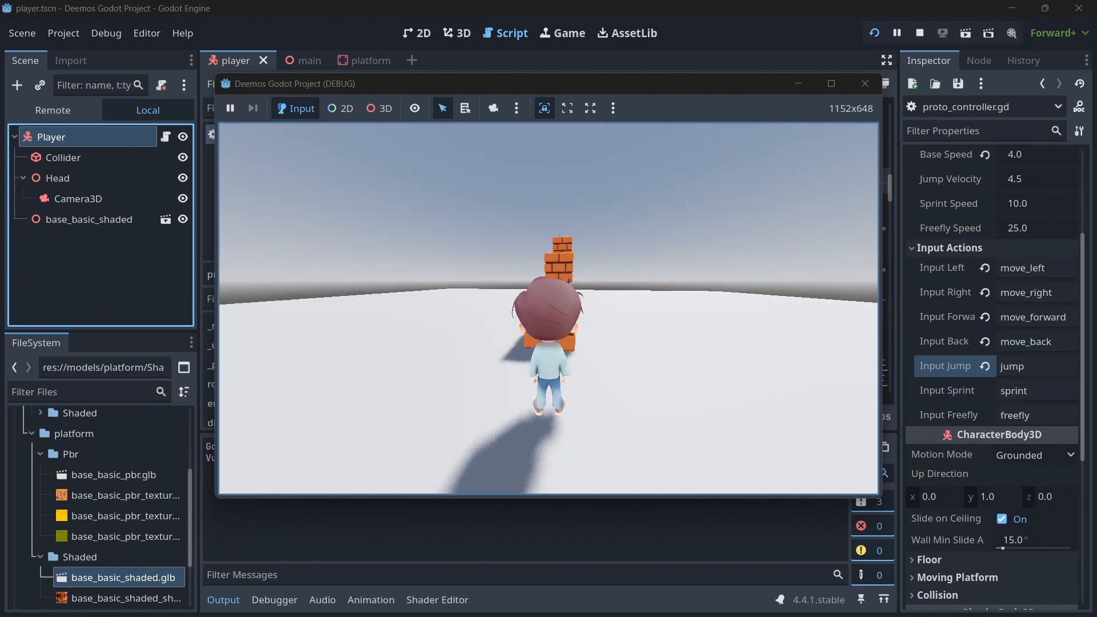
key("space")
key("w")
key("space")
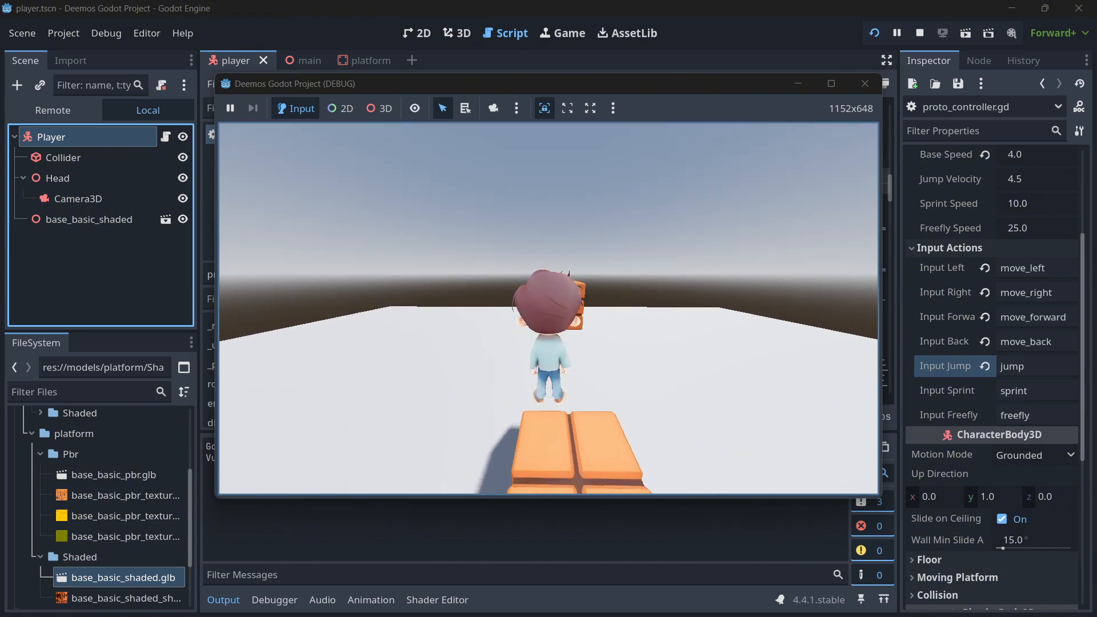
key("w")
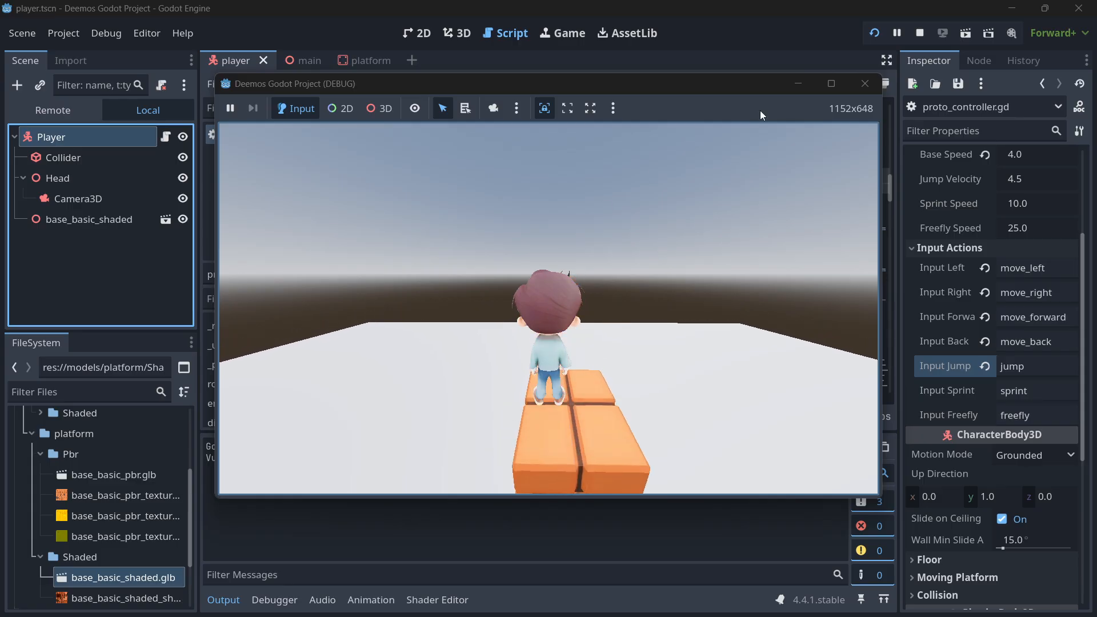
left_click(863, 85)
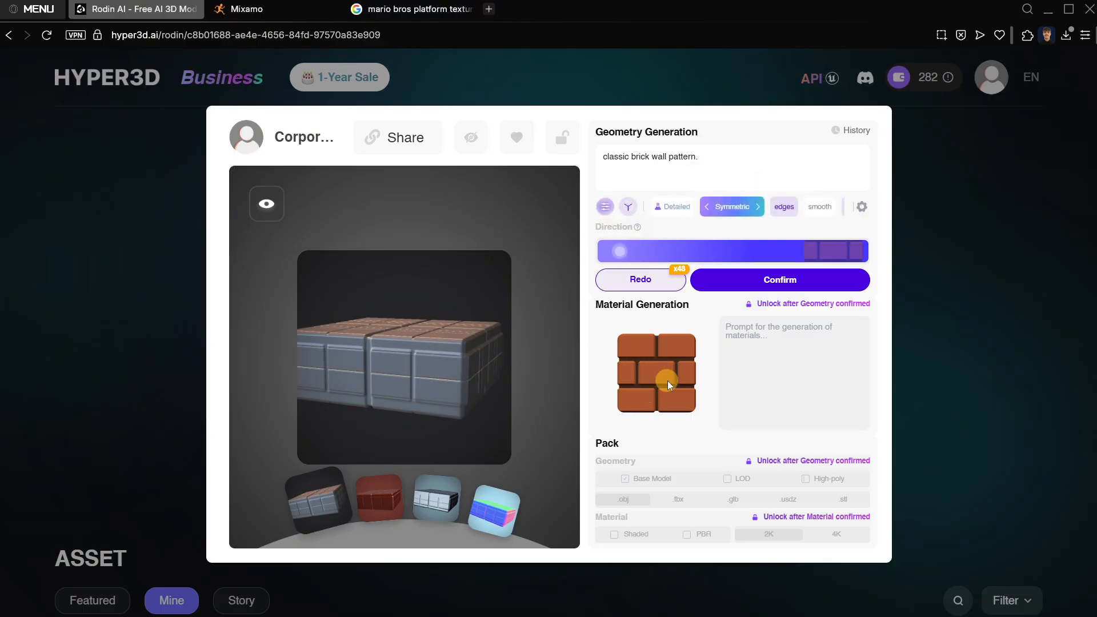
Switch to Hyper3D Rodin in the browser and examine the Bounding Box control and its dimensions for the brick model's geometry generation.
left_click(604, 207)
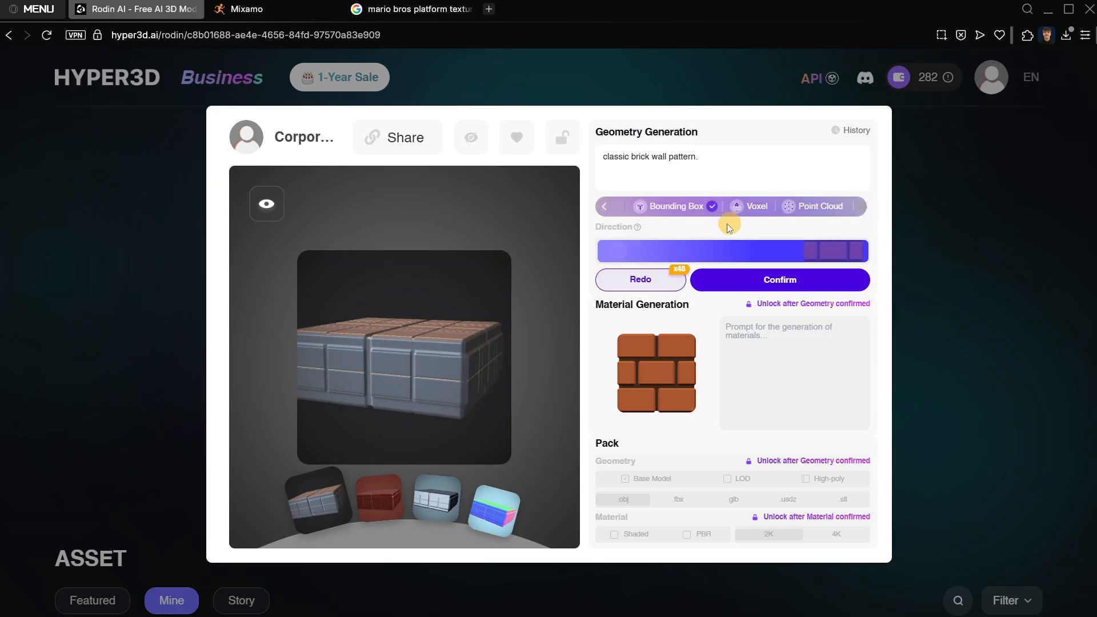
left_click(607, 207)
left_click(609, 207)
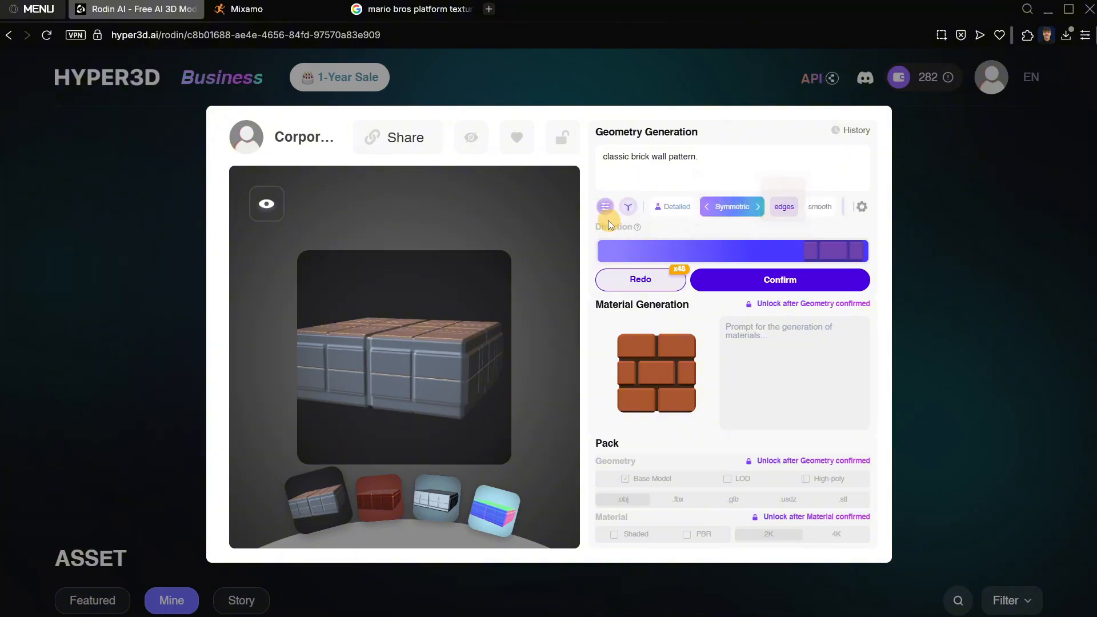
mouse_move(610, 206)
left_click(654, 209)
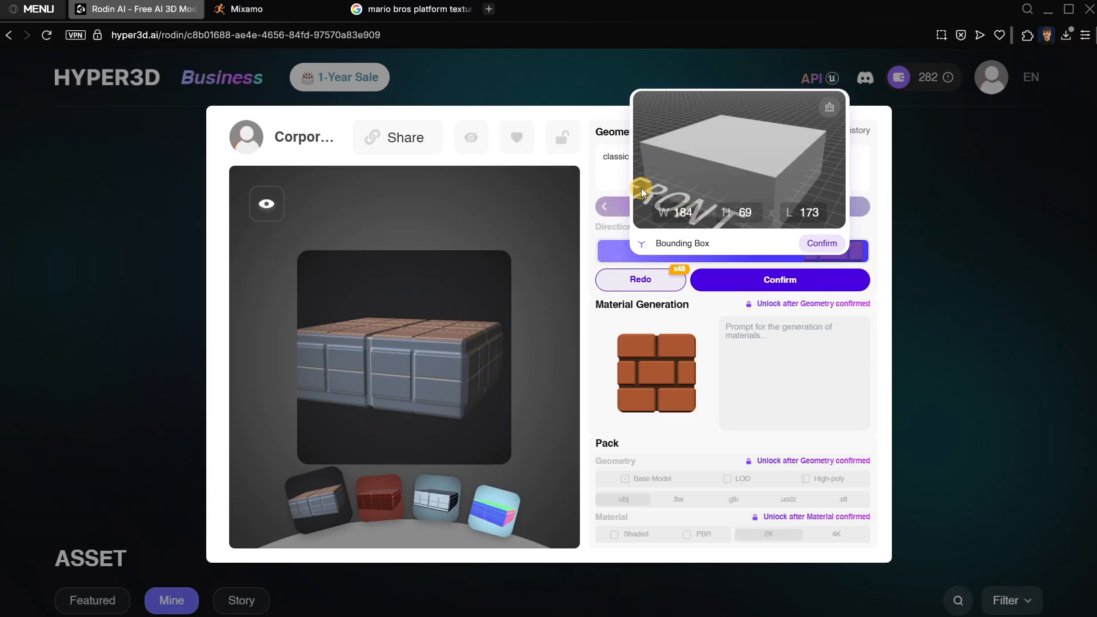
left_click(444, 361)
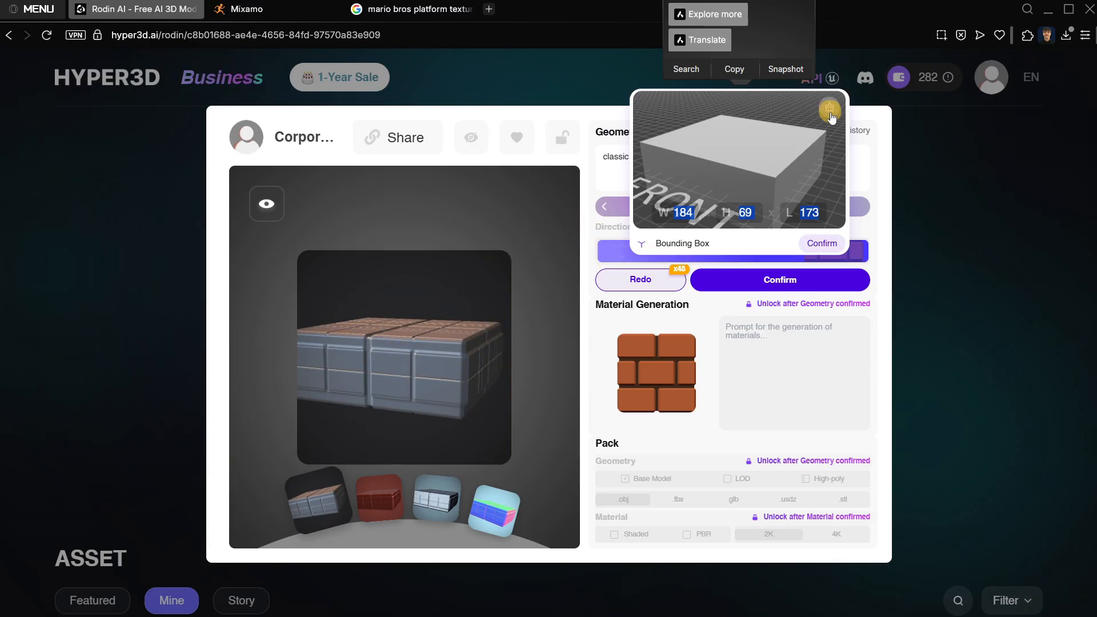
left_click(824, 244)
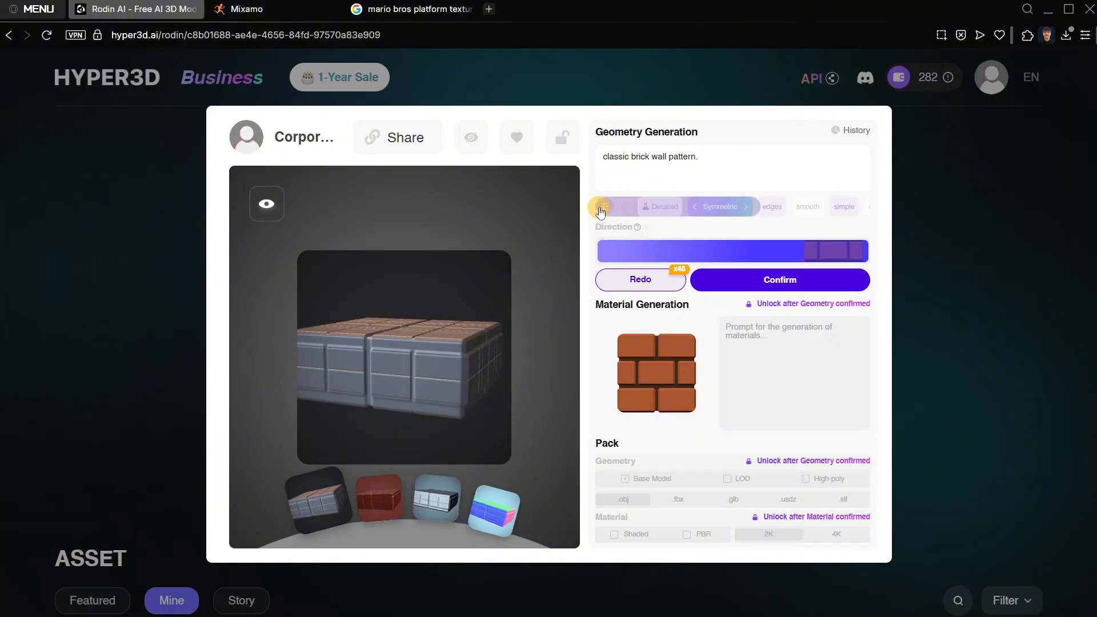
Confirm the brick model's bounding box at W 184, H 69, L 173 and regenerate the geometry.
left_click(641, 209)
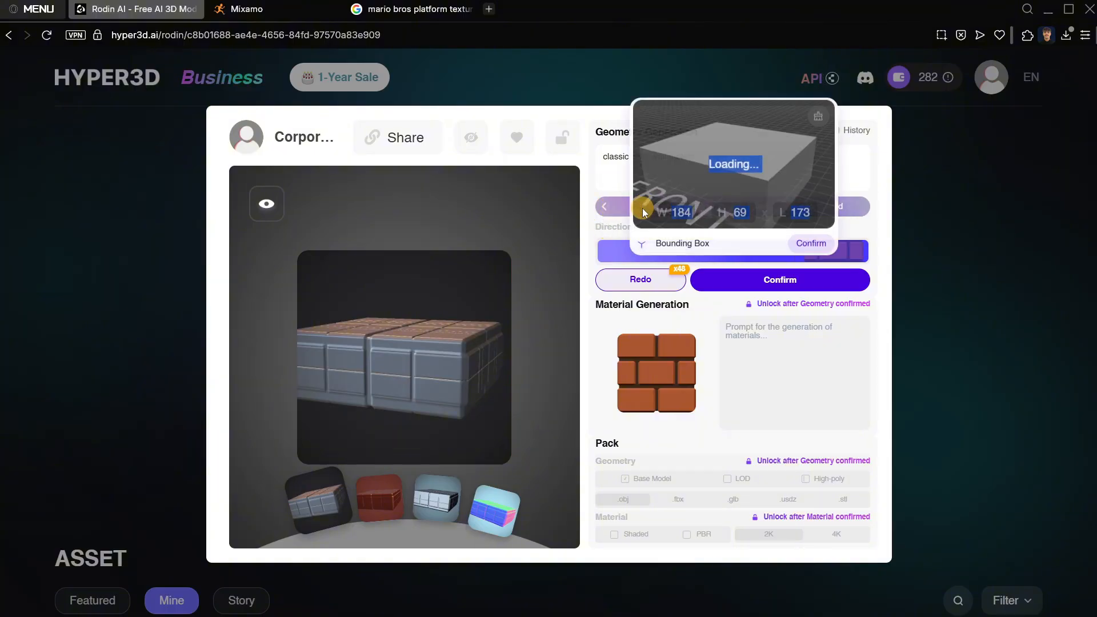
left_click(591, 210)
left_click(671, 106)
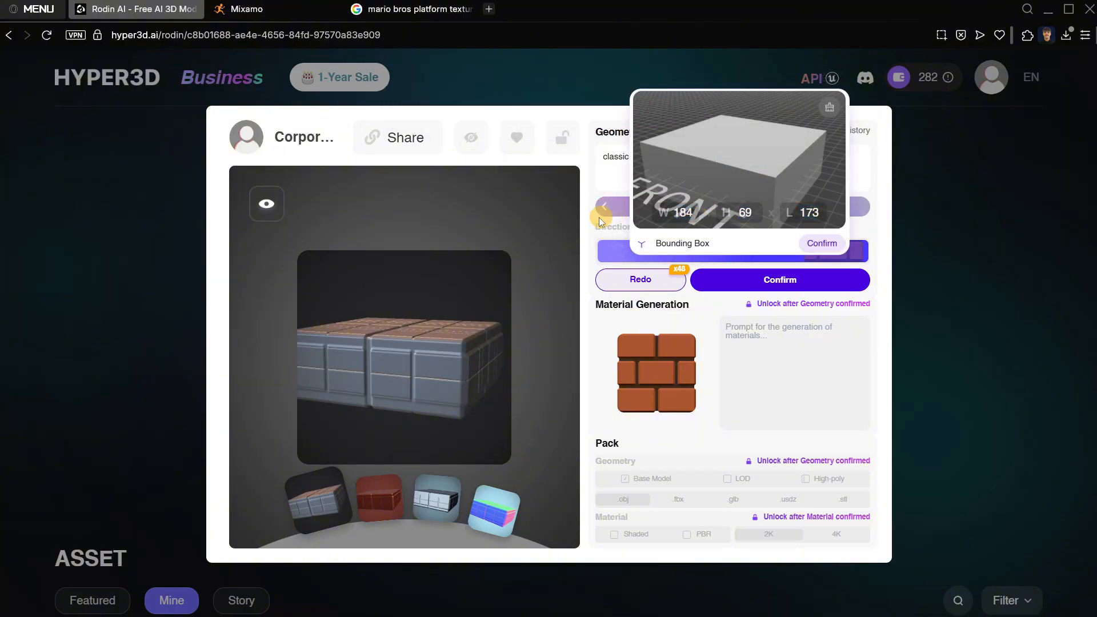
left_click(583, 214)
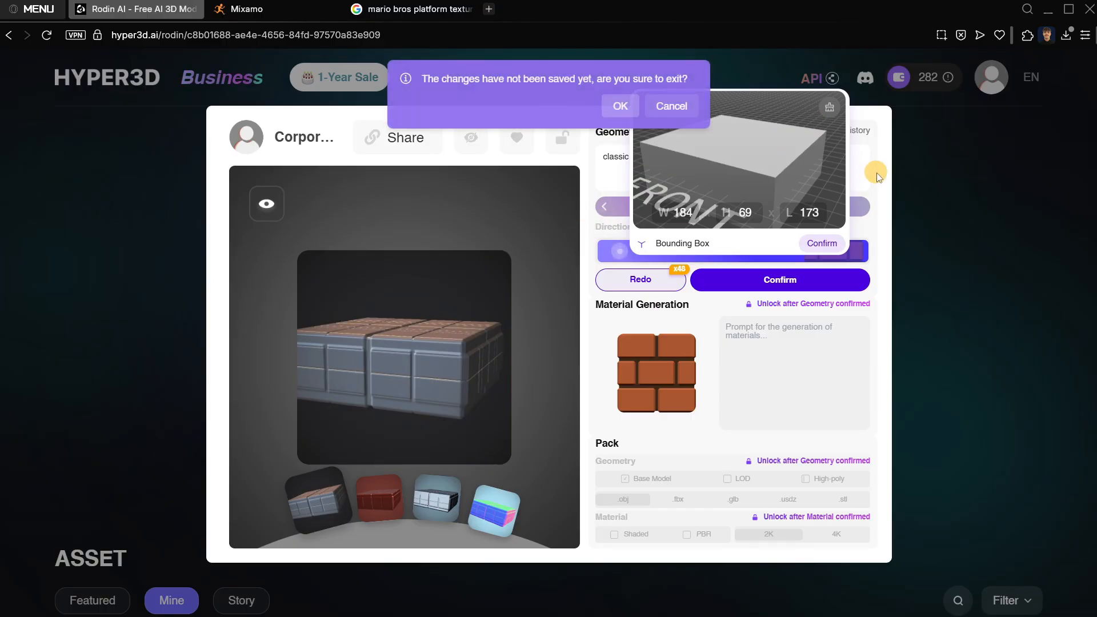
left_click(829, 244)
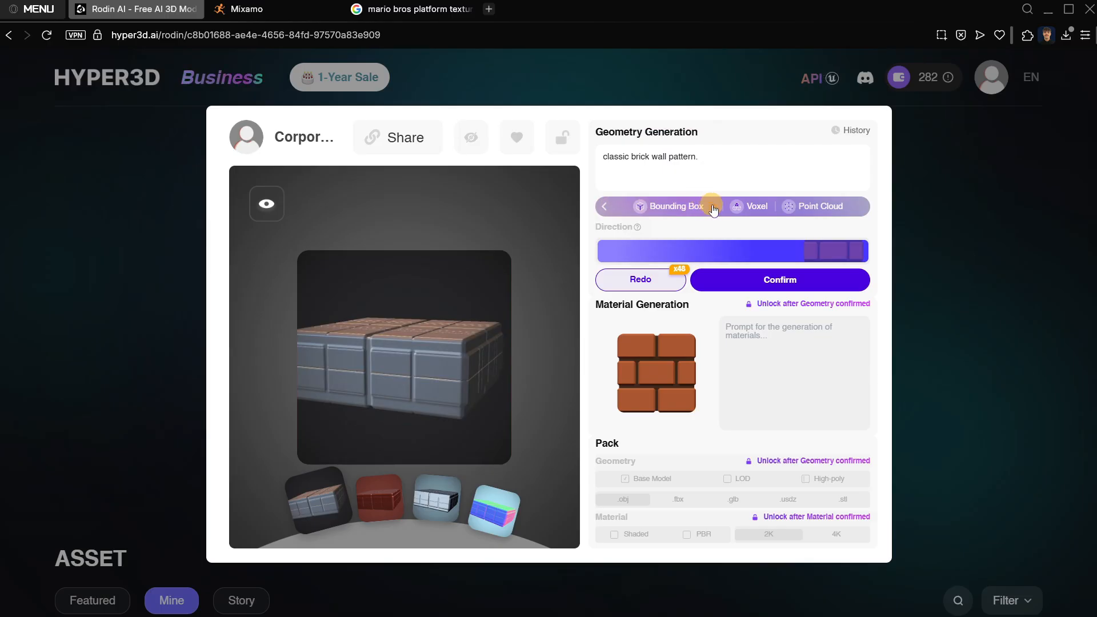
left_click(641, 208)
left_click(784, 184)
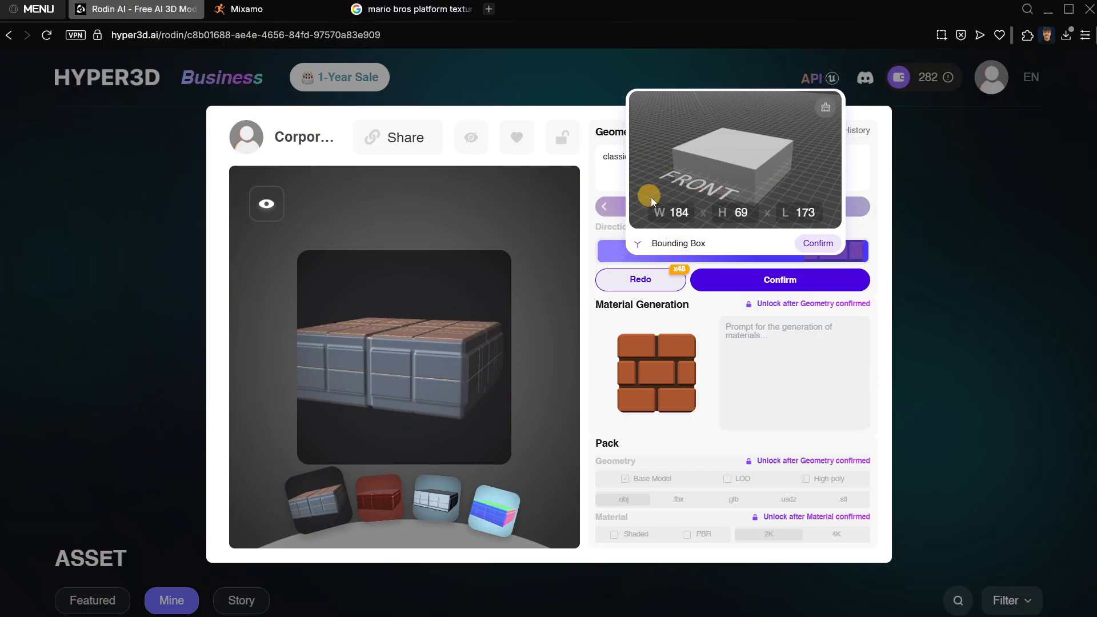
left_click(814, 244)
left_click(649, 278)
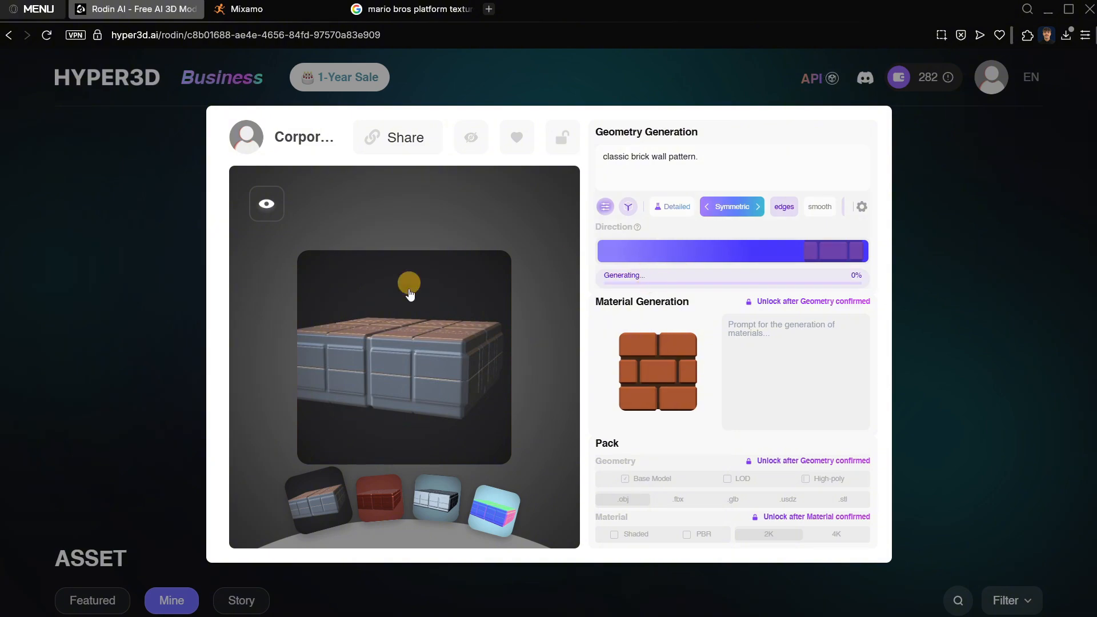
Inspect the regenerated brick geometry from several sides and confirm it.
left_click_drag(444, 402, 424, 386)
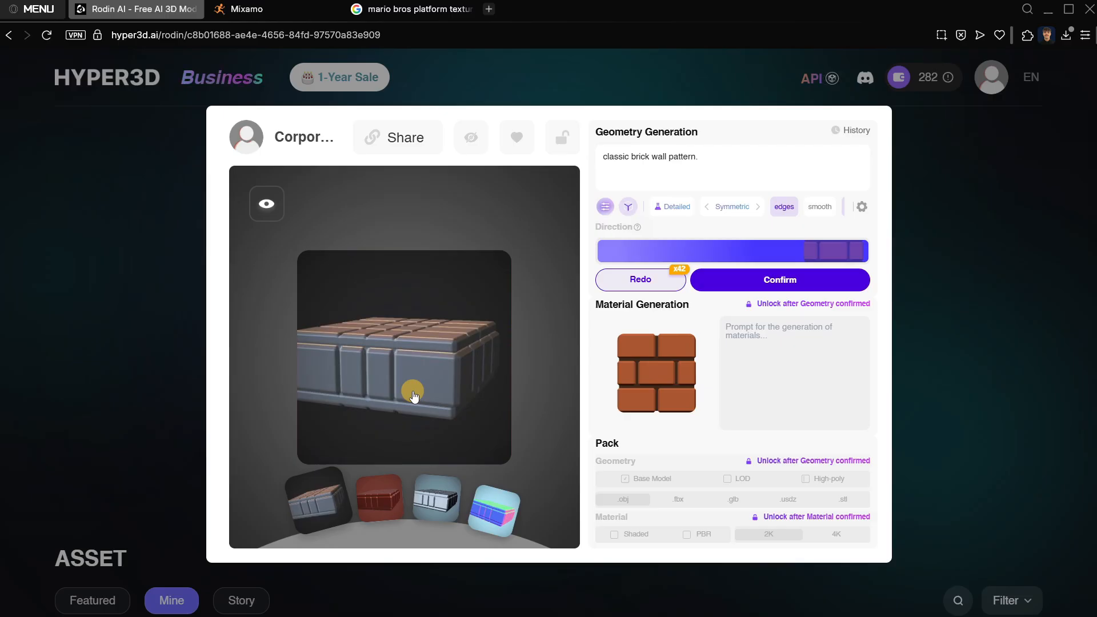
left_click_drag(414, 396, 411, 370)
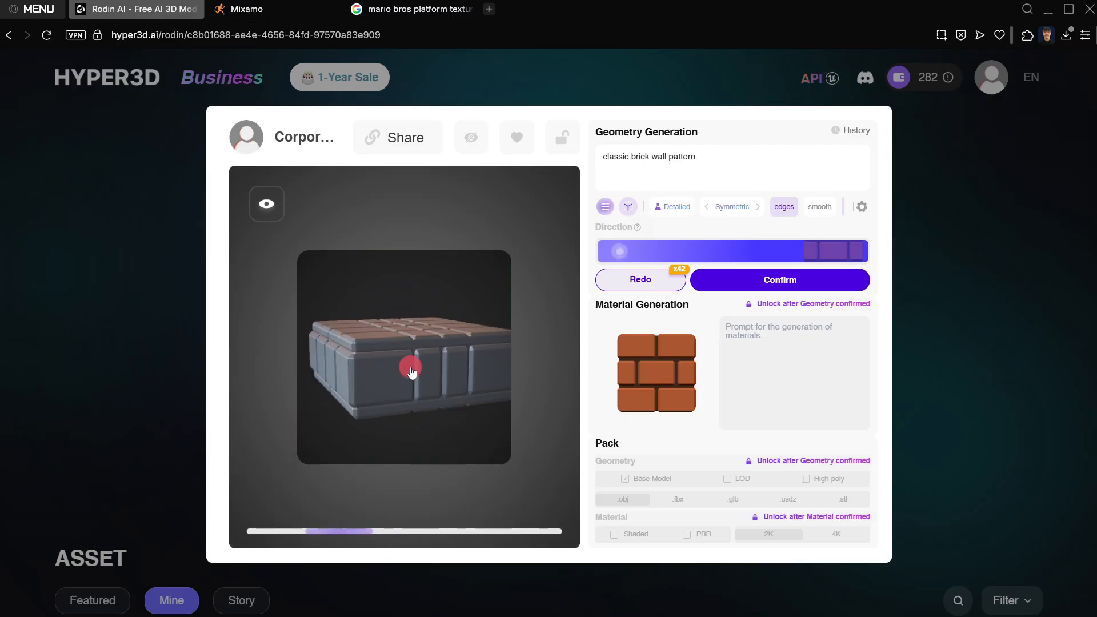
left_click_drag(722, 210, 752, 218)
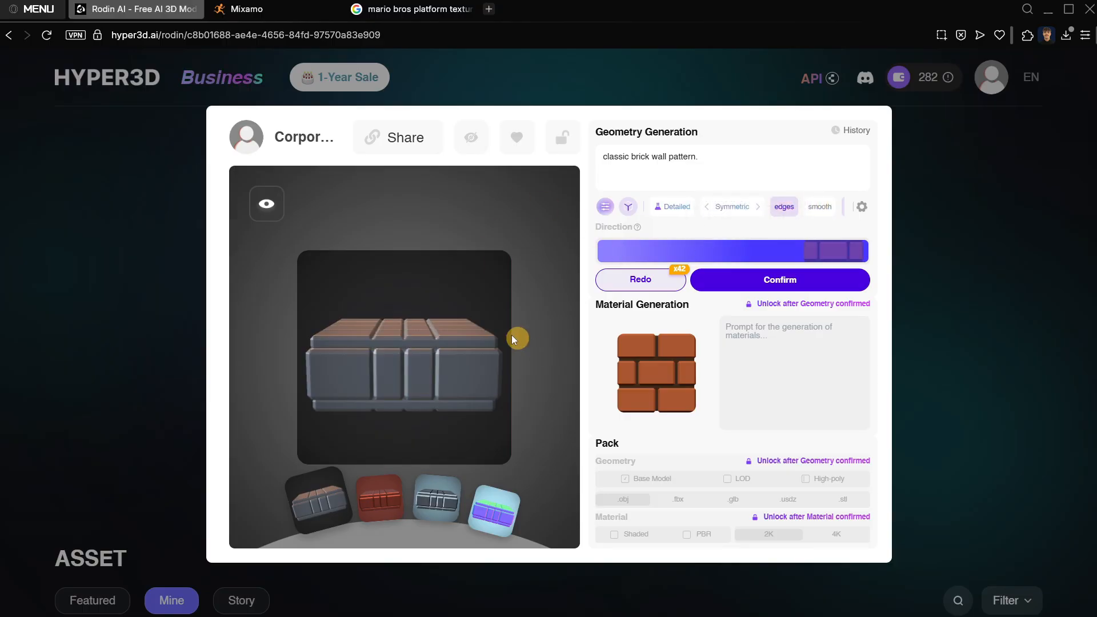
left_click_drag(385, 352, 423, 361)
left_click(742, 279)
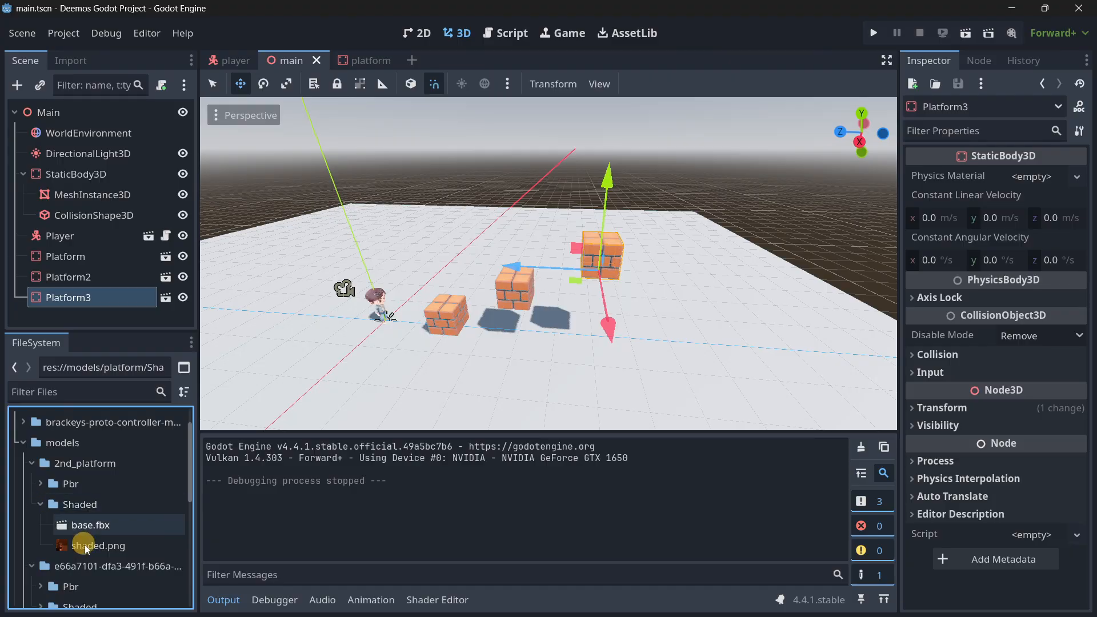
In Godot, place base.fbx from models/2nd_platform/Shaded in the main scene and make the instance local.
left_click(86, 524)
left_click_drag(103, 525, 467, 329)
scroll(452, 330, "up", 2)
scroll(430, 323, "up", 6)
key("a")
right_click_drag(358, 304, 548, 317)
key("s")
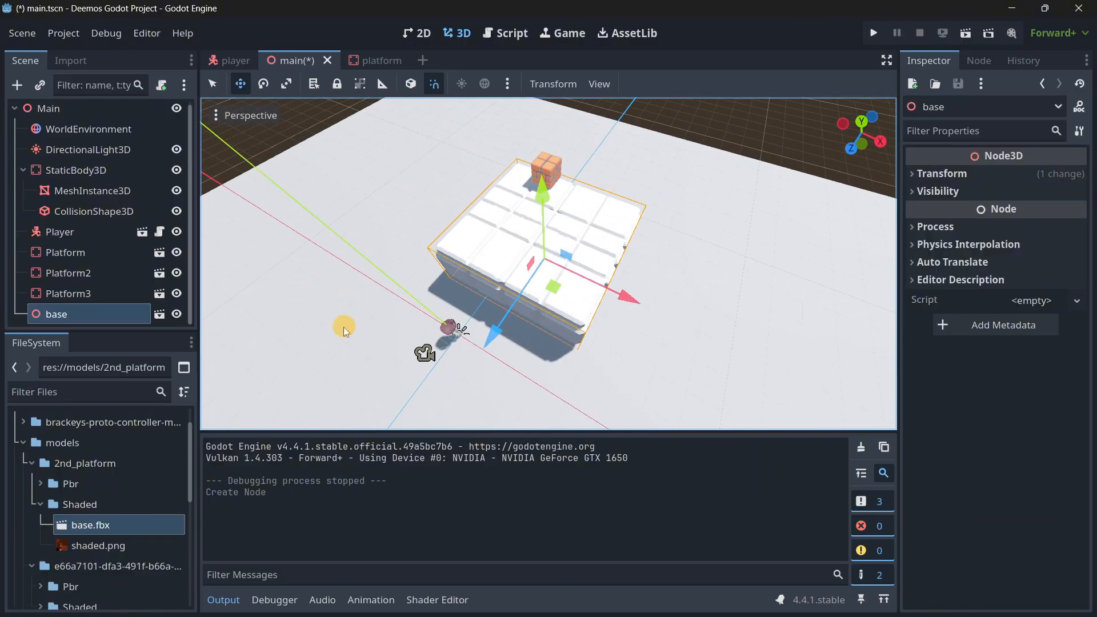
left_click(93, 314)
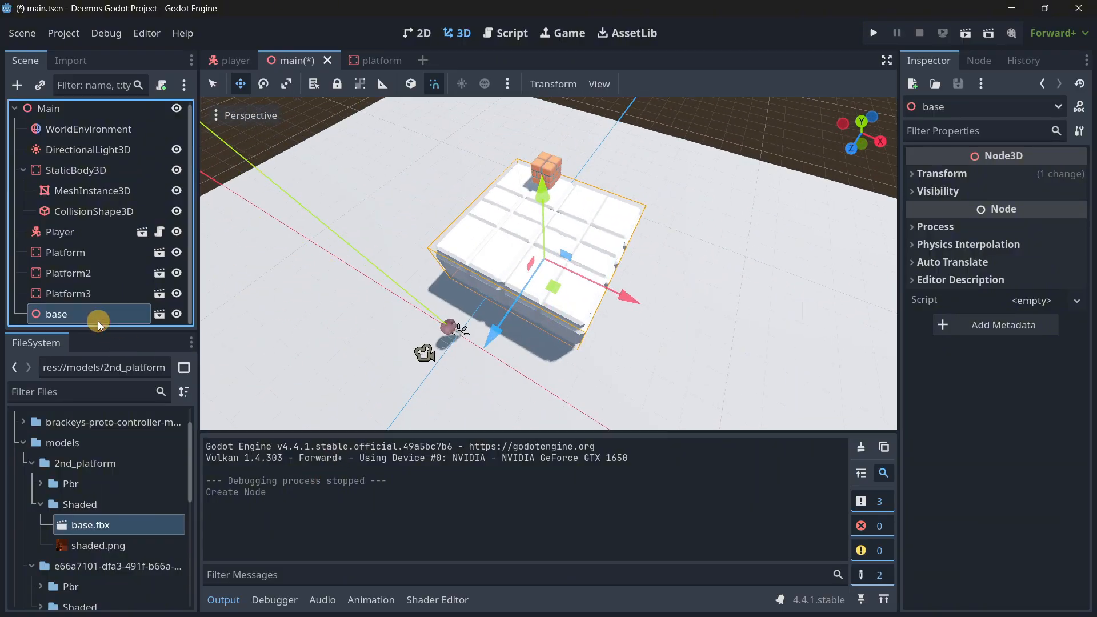
right_click(127, 318)
left_click(152, 509)
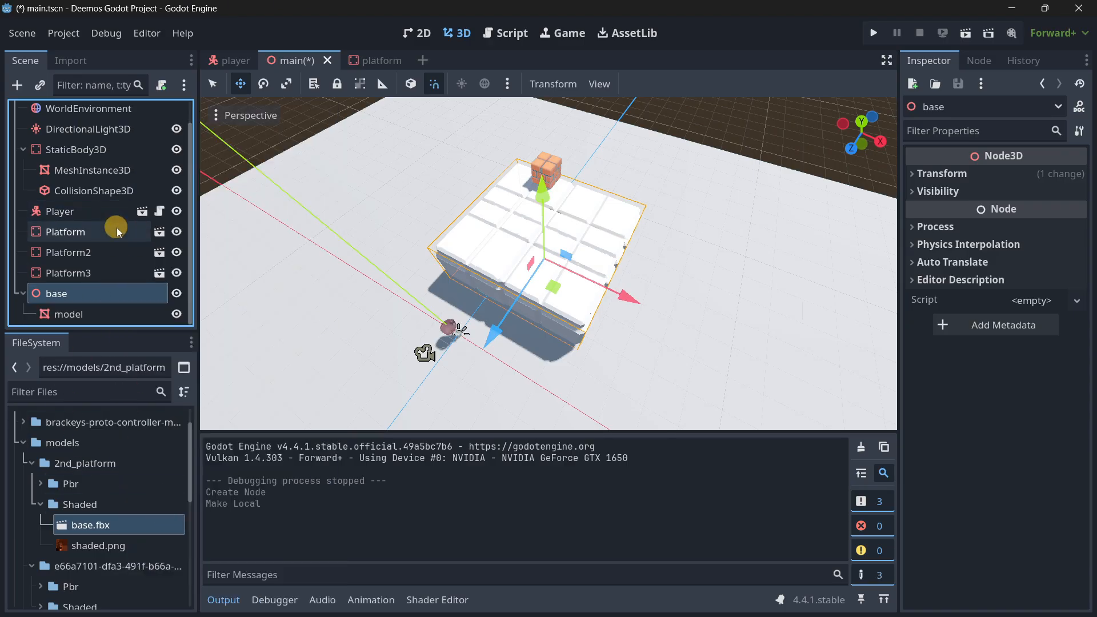
Create a new surface override material in slot 0 of the base's model mesh.
left_click(93, 321)
left_click(948, 220)
left_click(940, 218)
left_click(960, 237)
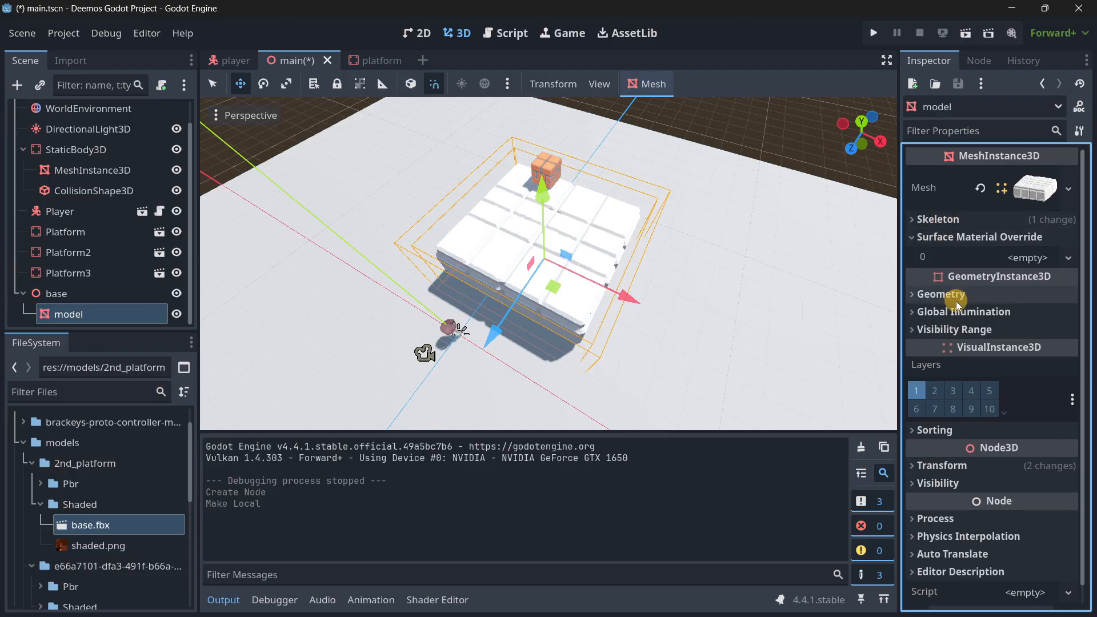
left_click(1027, 257)
left_click(971, 280)
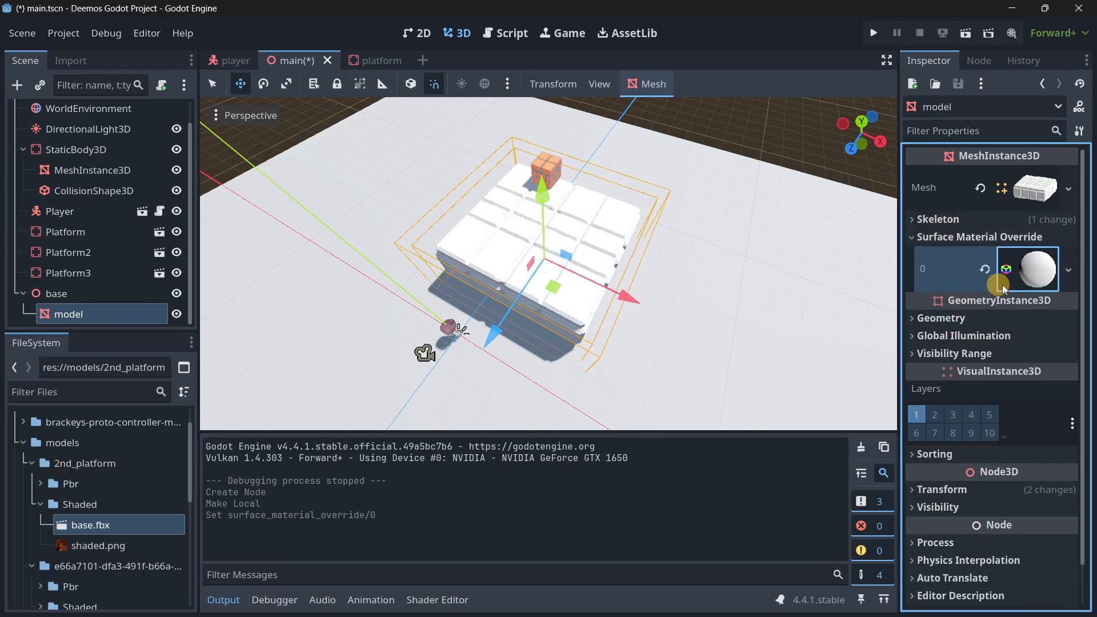
Assign shaded.png from 2nd_platform/Shaded as the albedo texture of the model's override material.
left_click(1003, 287)
scroll(948, 431, "down", 1)
left_click(958, 452)
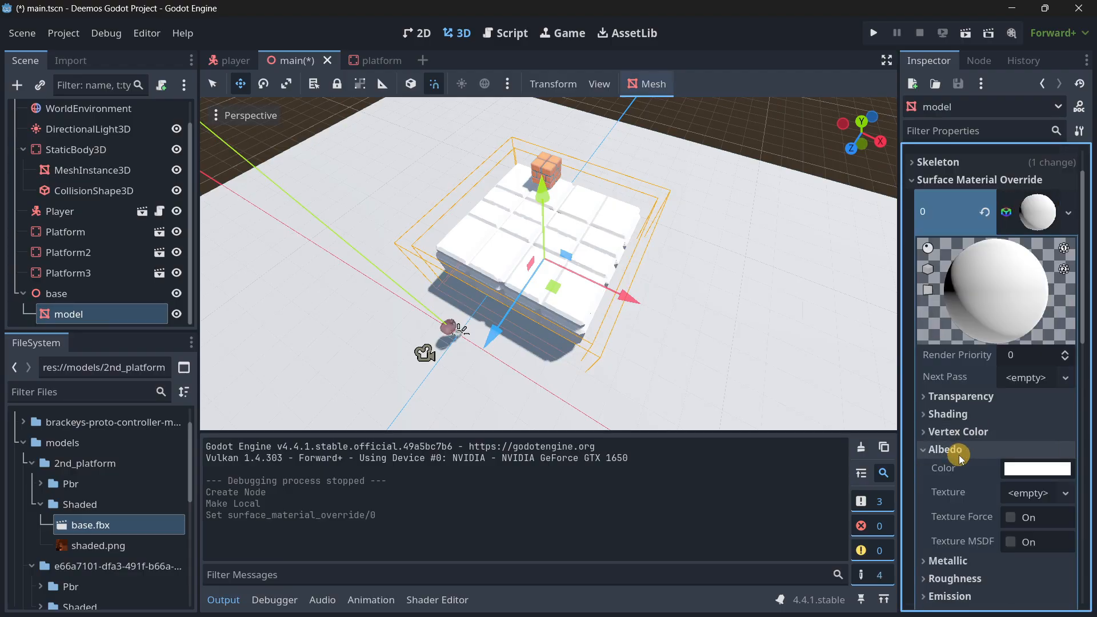
scroll(959, 457, "down", 1)
mouse_move(94, 545)
left_mouse_down()
mouse_move(828, 500)
mouse_move(1025, 437)
left_mouse_up()
middle_click_drag(389, 290, 410, 308)
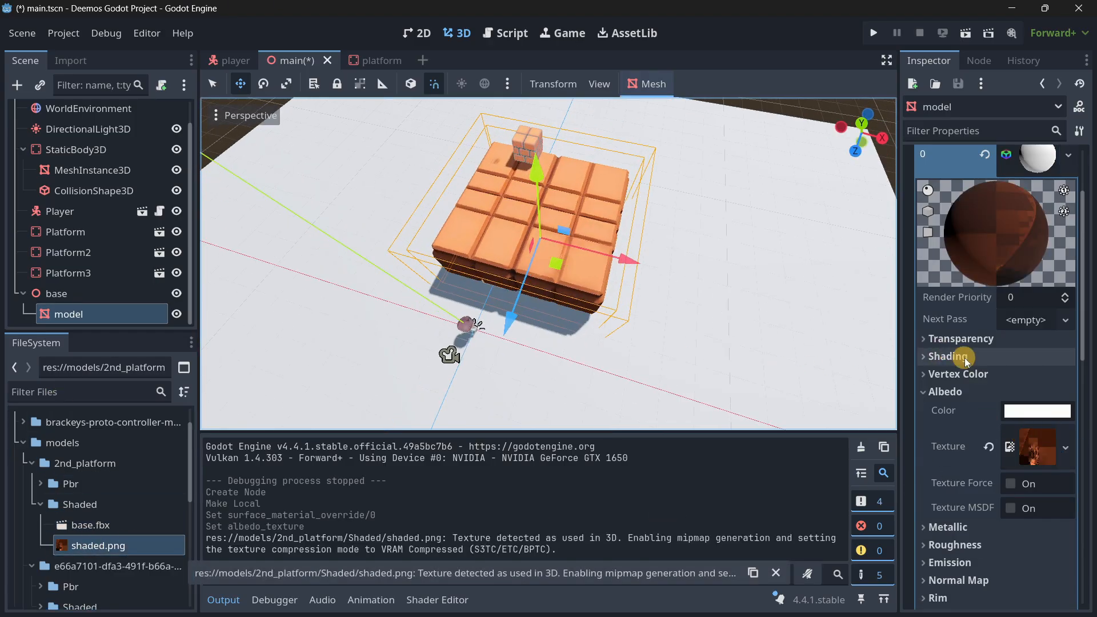
Try scales of 1 and 10 on the model mesh, and settle on 30 for all axes.
scroll(965, 360, "down", 10)
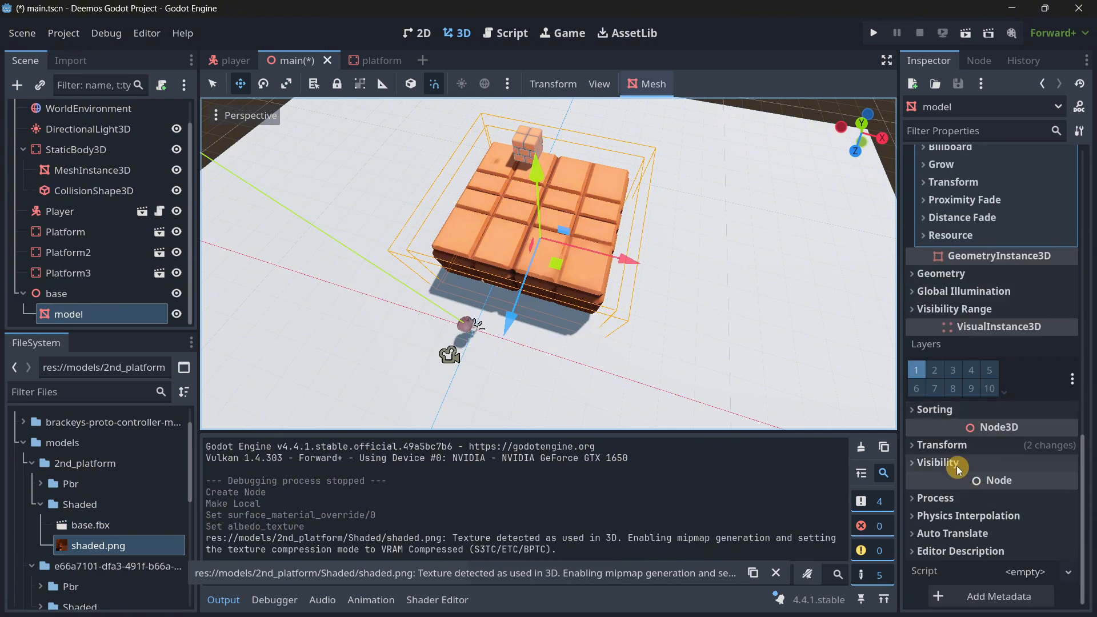
left_click(948, 445)
left_click(943, 575)
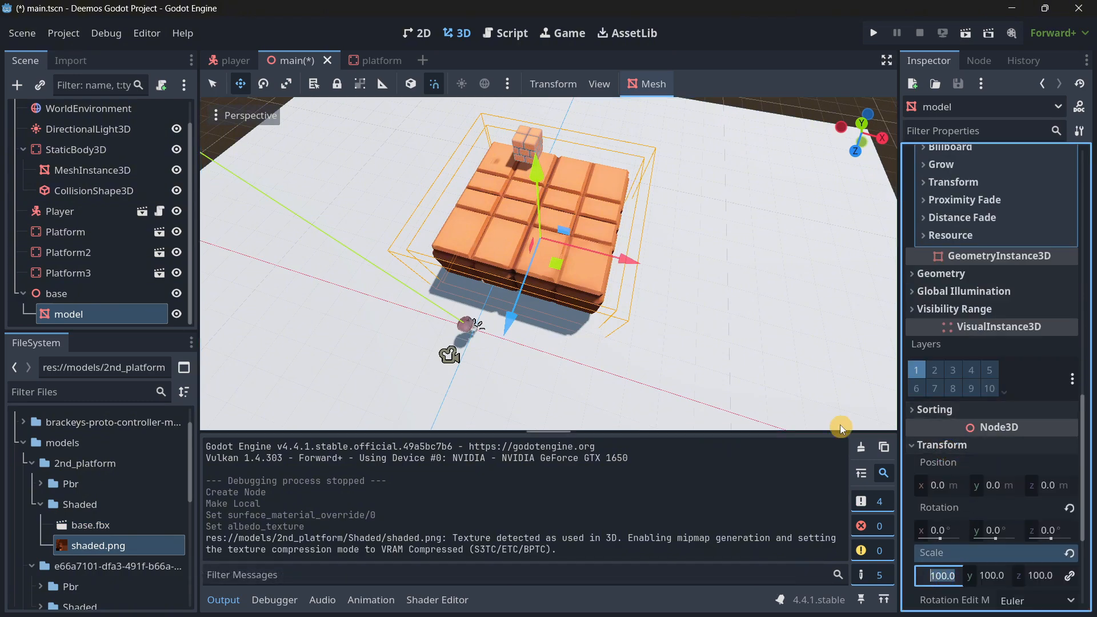
type("1")
key("Tab")
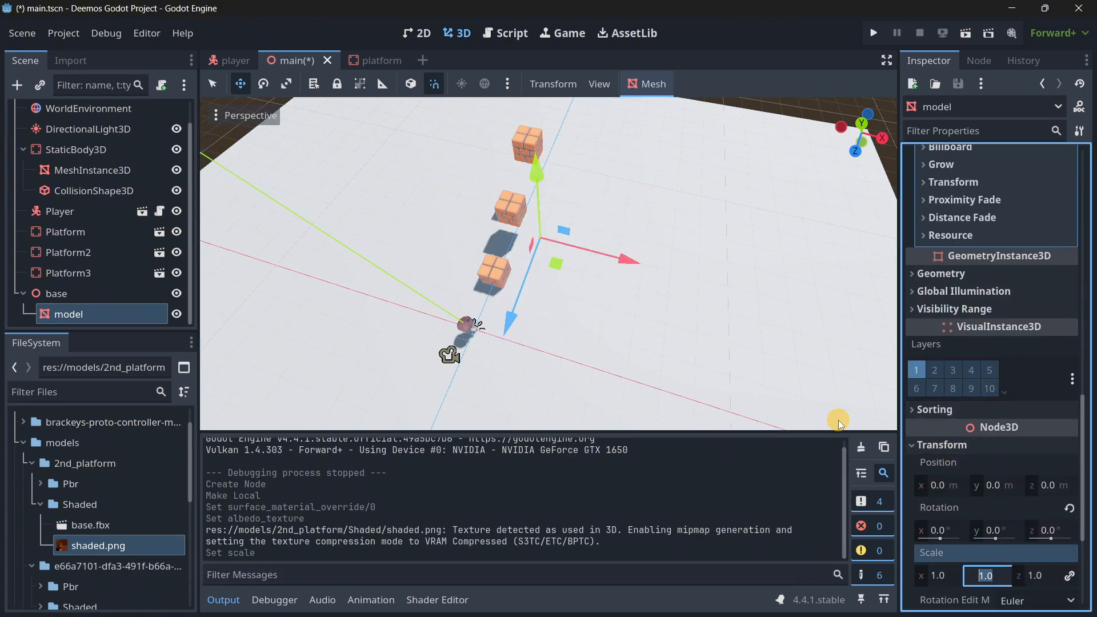
left_click(937, 578)
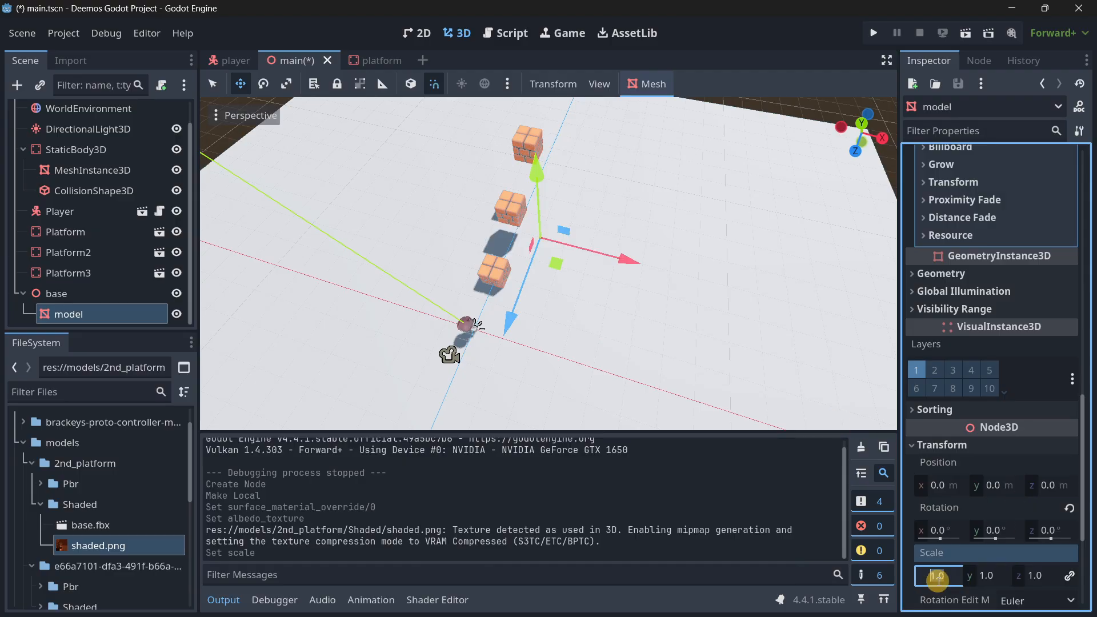
key("Return")
left_click(939, 581)
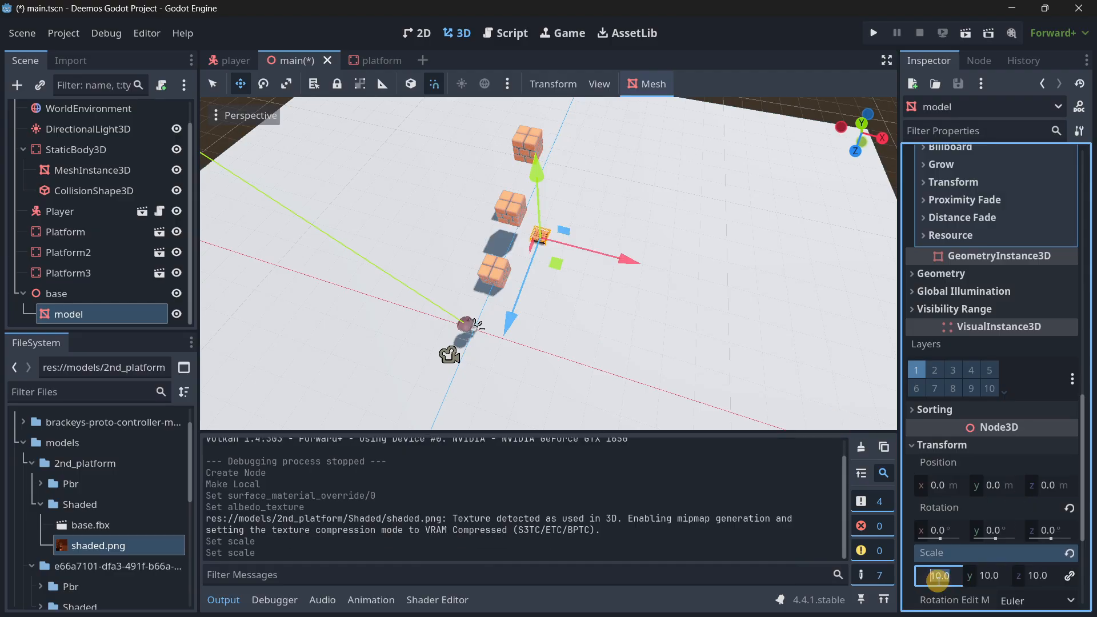
key("Return")
Raise the model mesh above the floor and shift it along the X axis, away from the small brick platforms.
key("f")
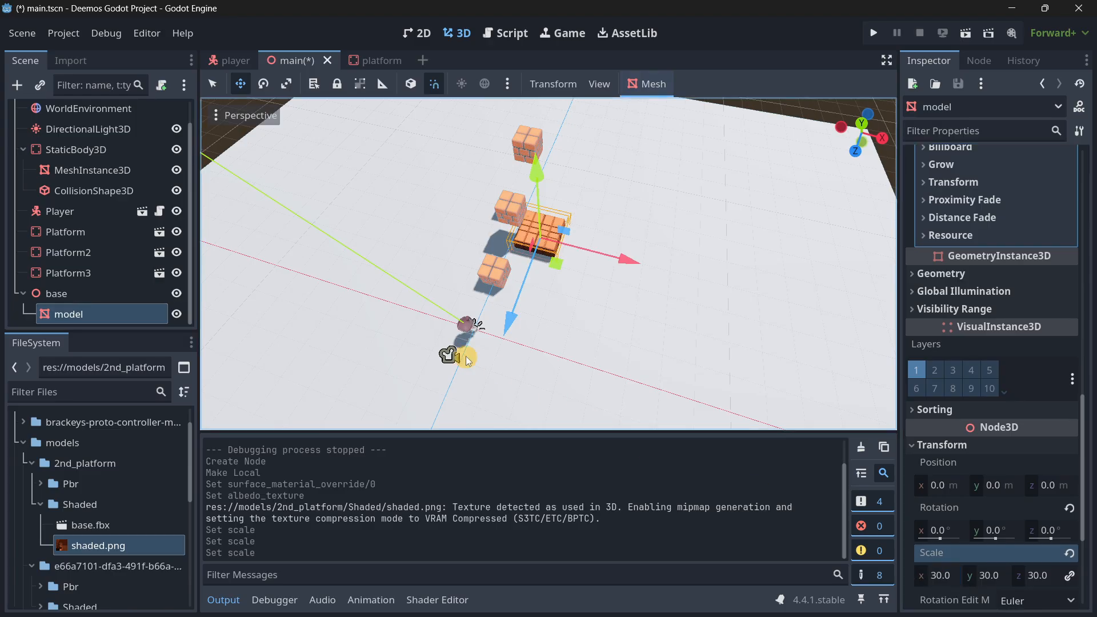
right_click_drag(548, 316, 469, 357)
key("w")
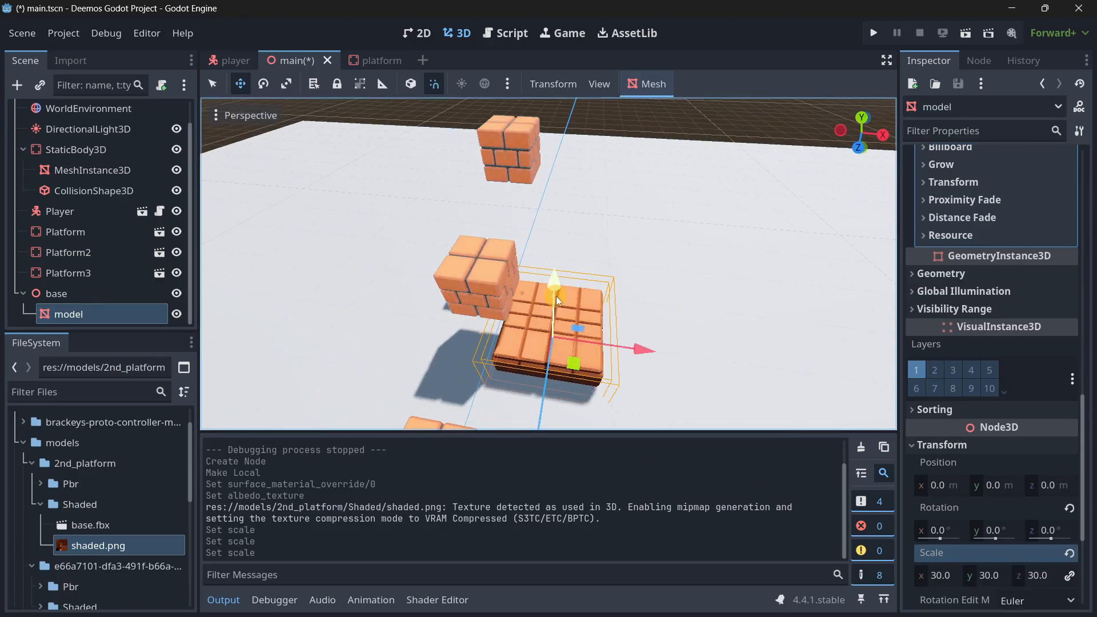
left_click_drag(558, 301, 562, 254)
left_click_drag(556, 203, 556, 203)
left_click_drag(638, 313, 727, 318)
Select the base node and examine the large brick slab's size and position against the player and small platforms.
left_click(94, 296)
right_click_drag(548, 316, 548, 316)
key("w")
key("s")
key("d")
key("s")
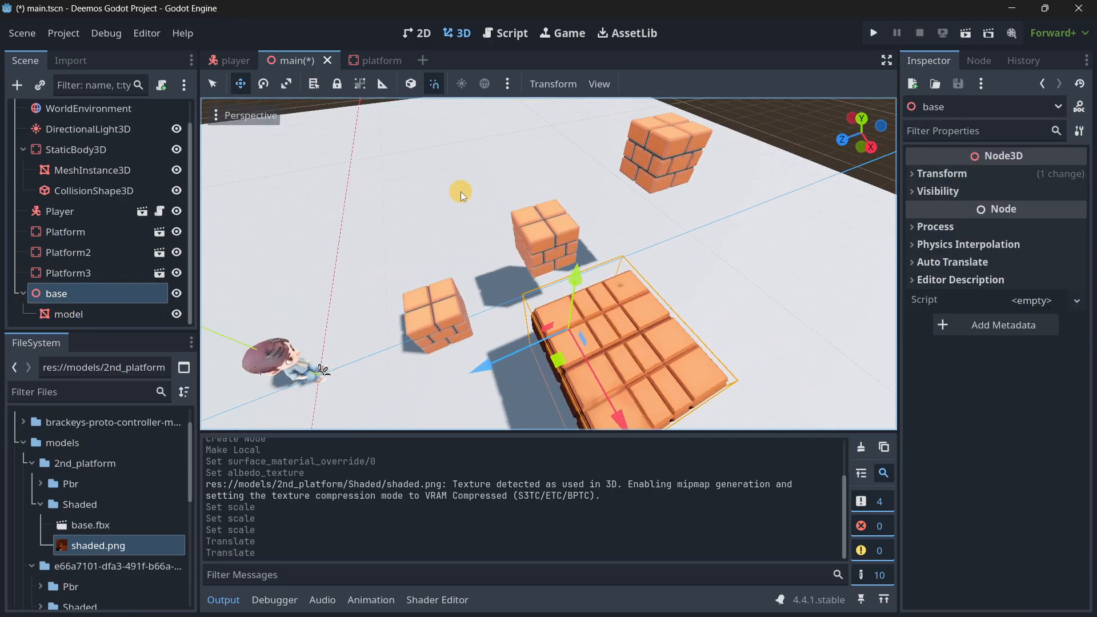
right_click_drag(462, 194, 576, 319)
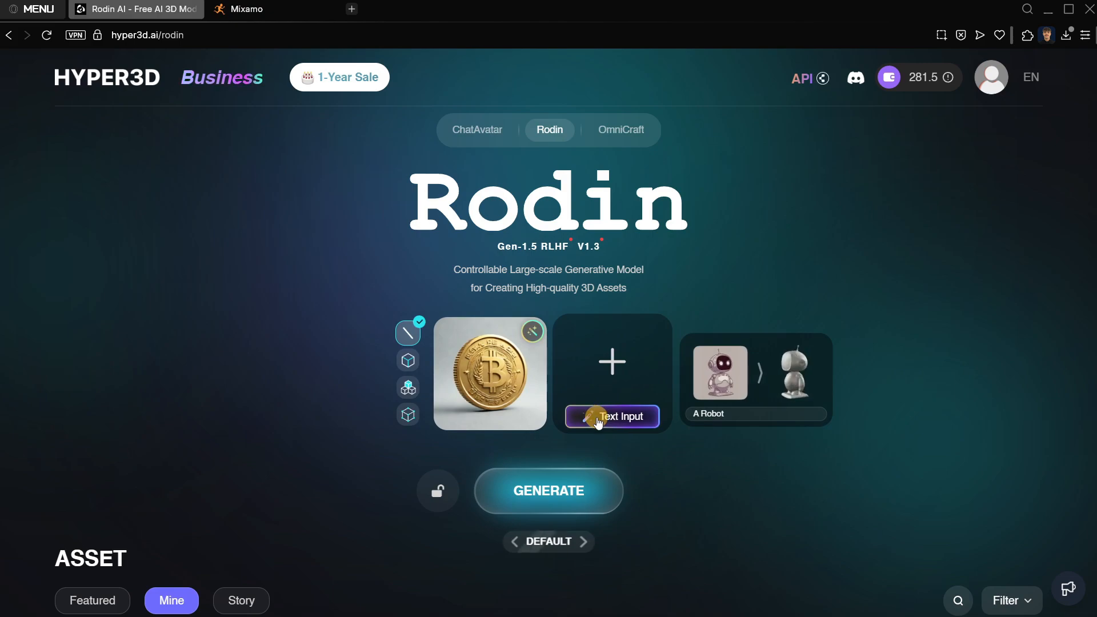
Switch to Hyper3D Rodin in the browser and start generating a 3D model from the gold Bitcoin coin image.
mouse_move(528, 357)
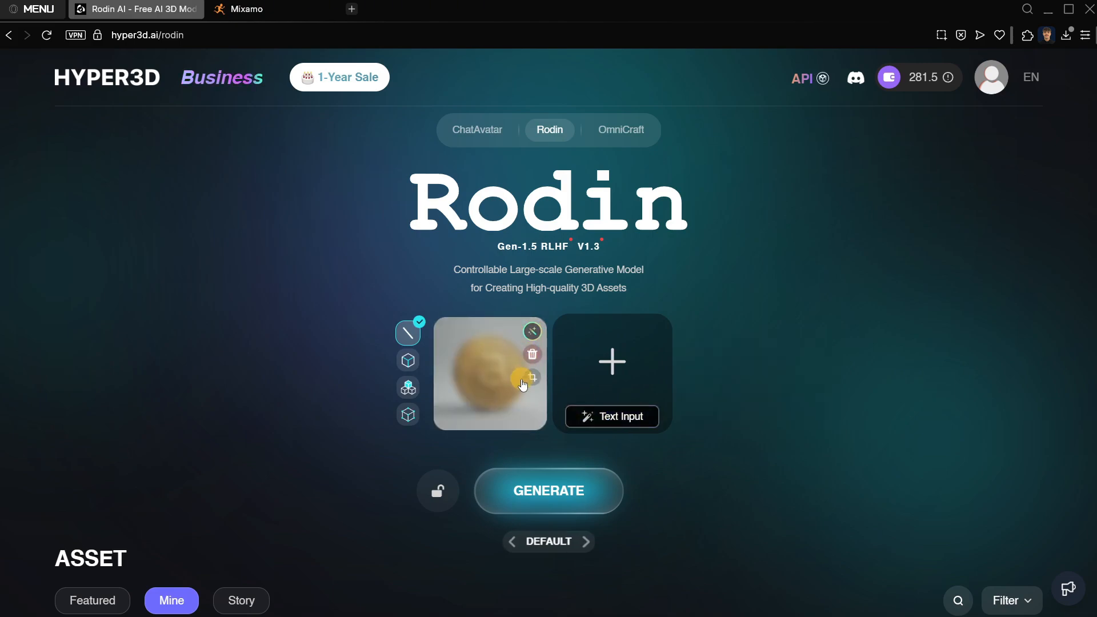
left_click(562, 503)
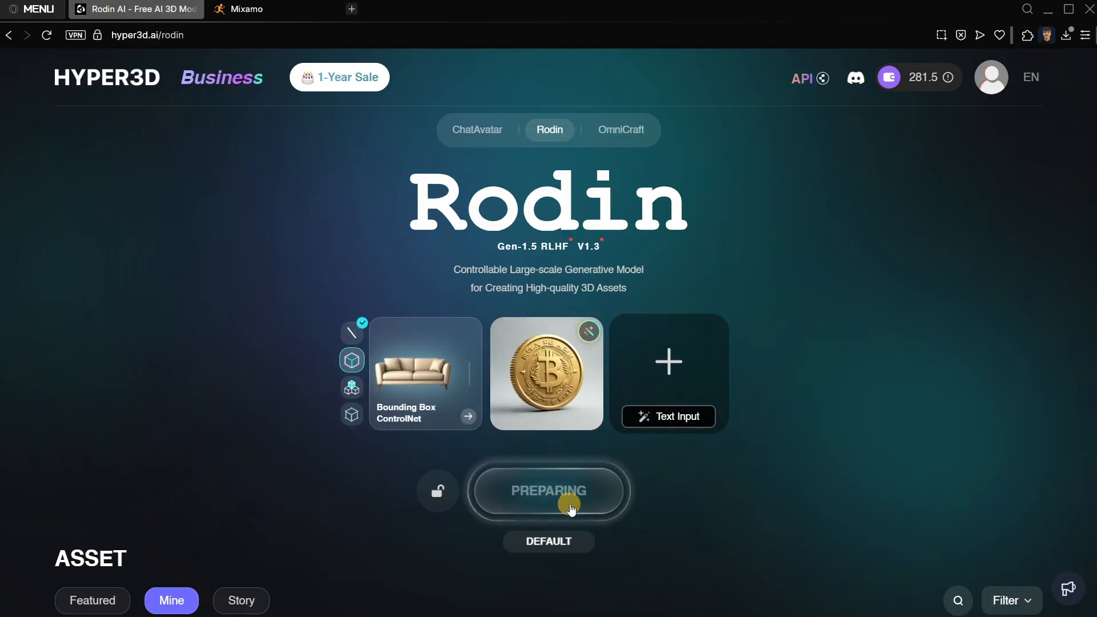
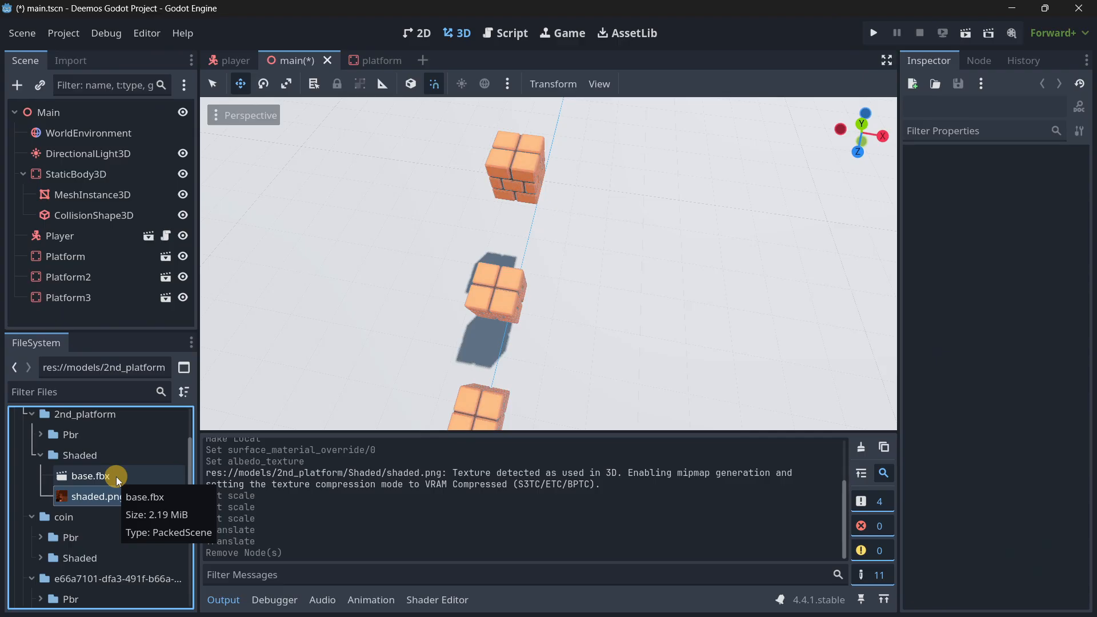
Expand the Shaded folder of the coin model in the project files.
left_click(40, 557)
scroll(63, 537, "down", 3)
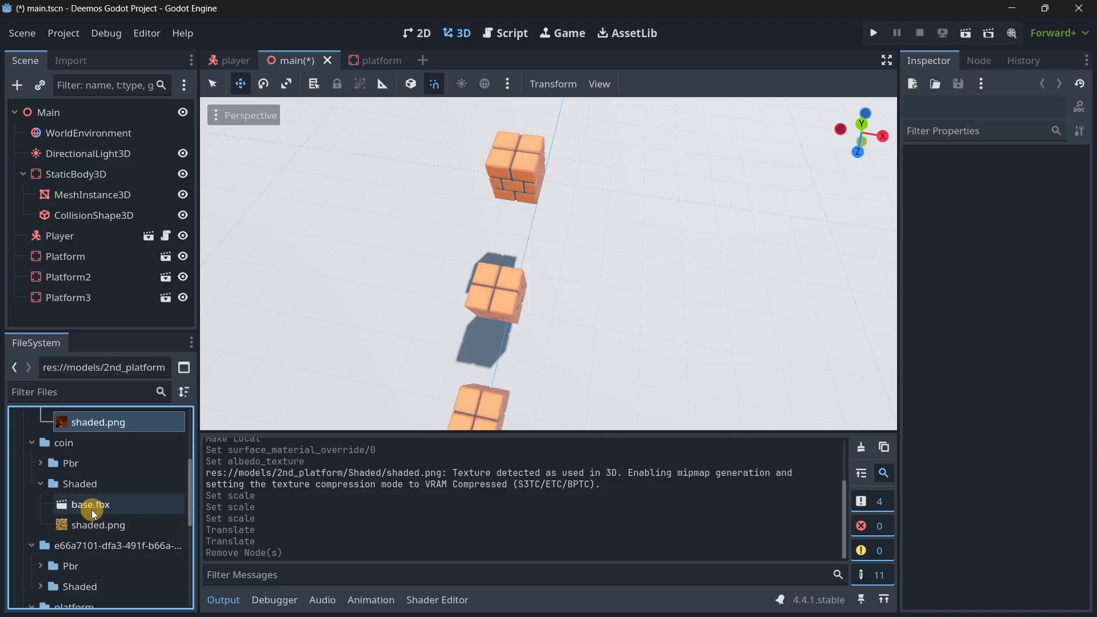
left_click_drag(92, 510, 641, 289)
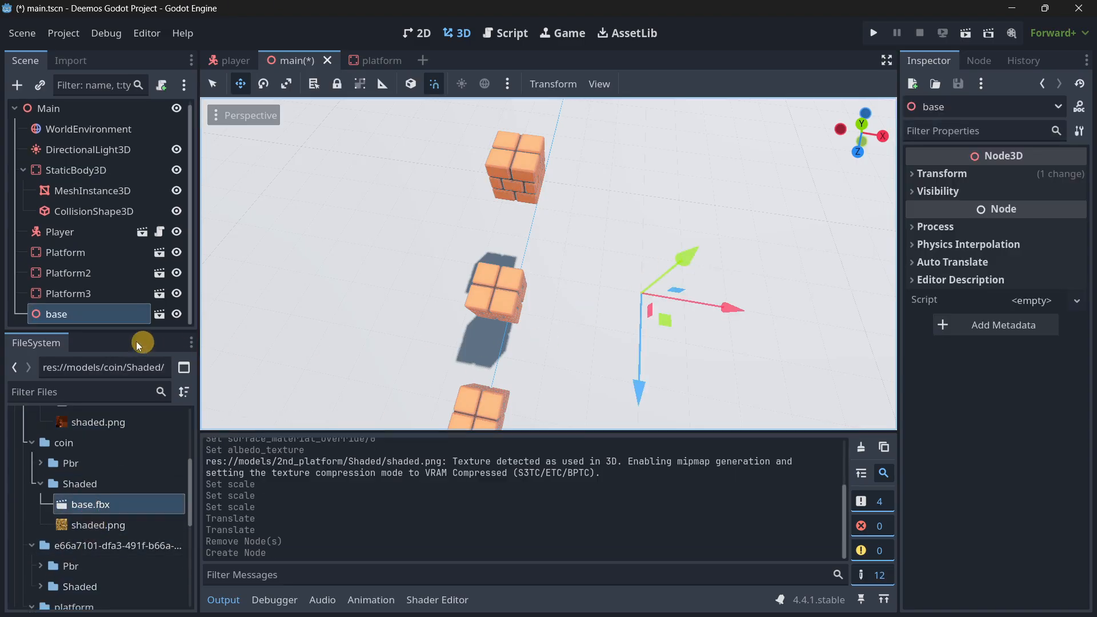
key("Delete")
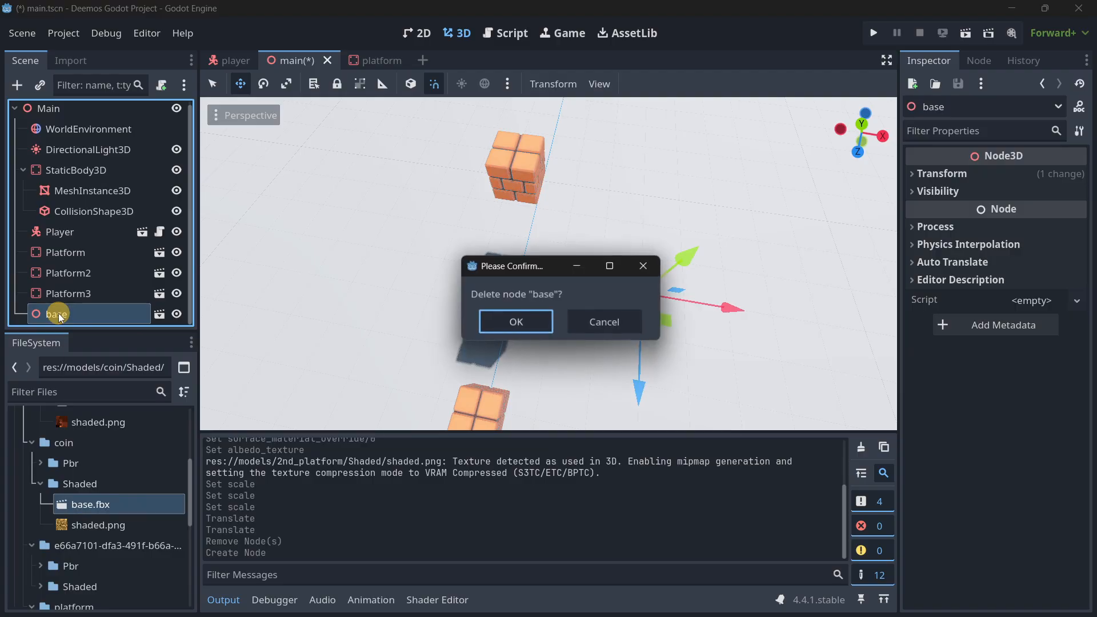
key("Return")
Create a new scene with an Area3D node as its root.
left_click(420, 63)
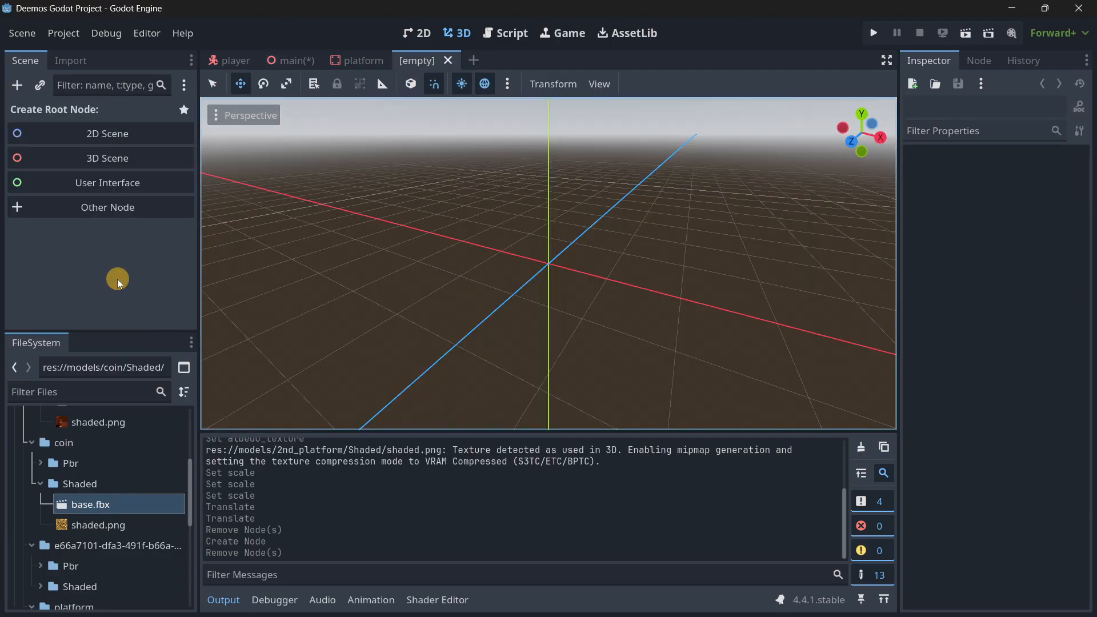
left_click(95, 208)
type("area3d")
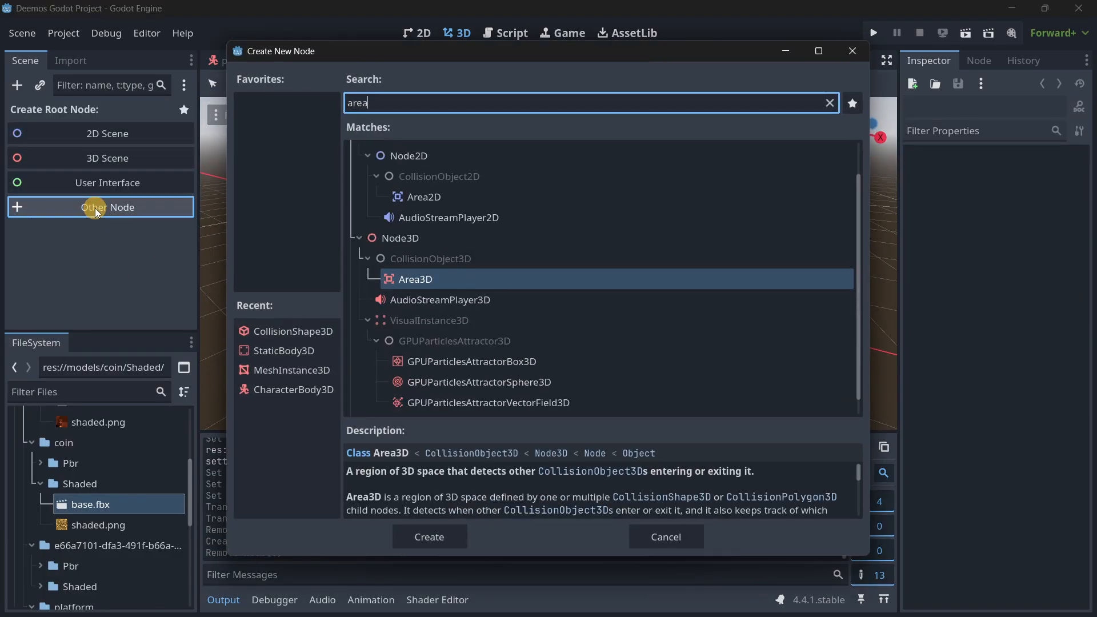
key("Return")
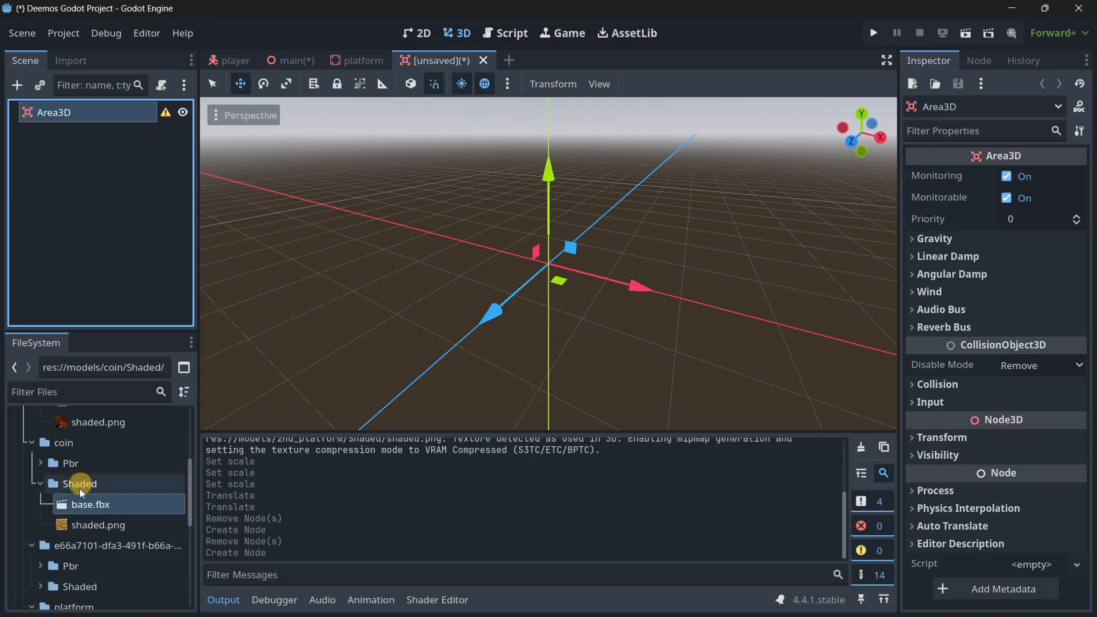
Add the coin's shaded base.fbx at the origin under the Area3D root and make the base node local.
left_click_drag(94, 505, 421, 312)
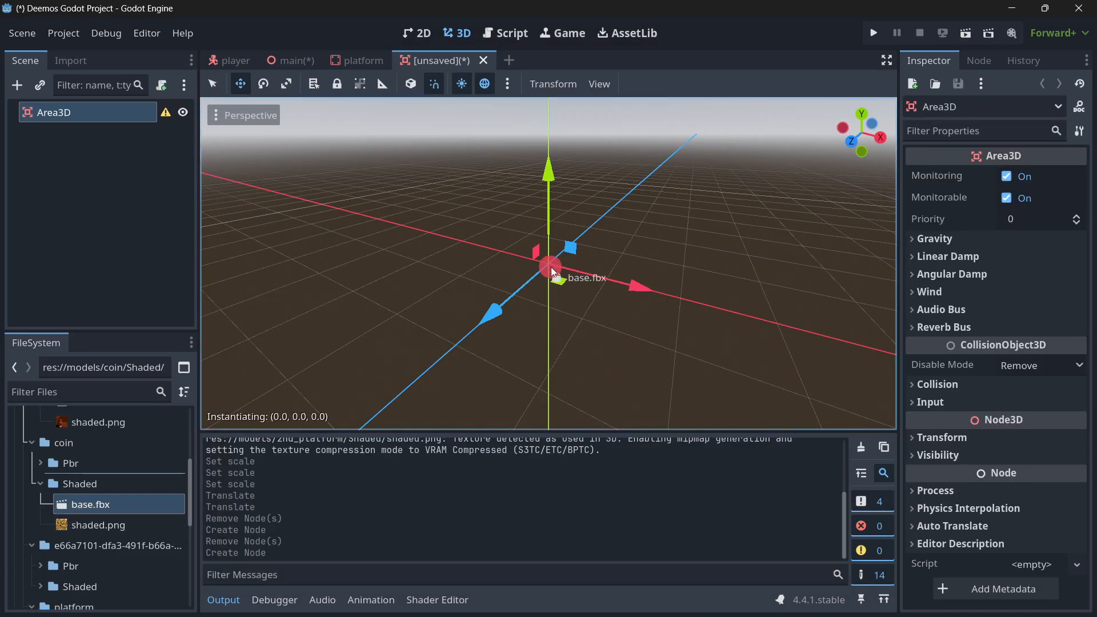
left_click_drag(551, 272, 551, 274)
left_click(919, 173)
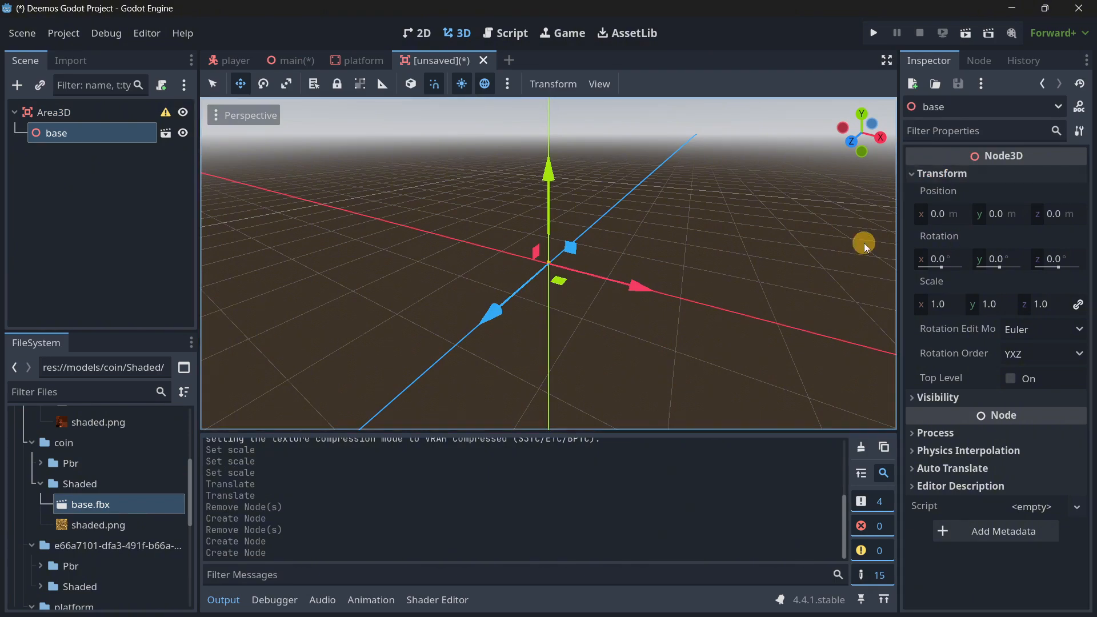
left_click(939, 302)
right_click(67, 140)
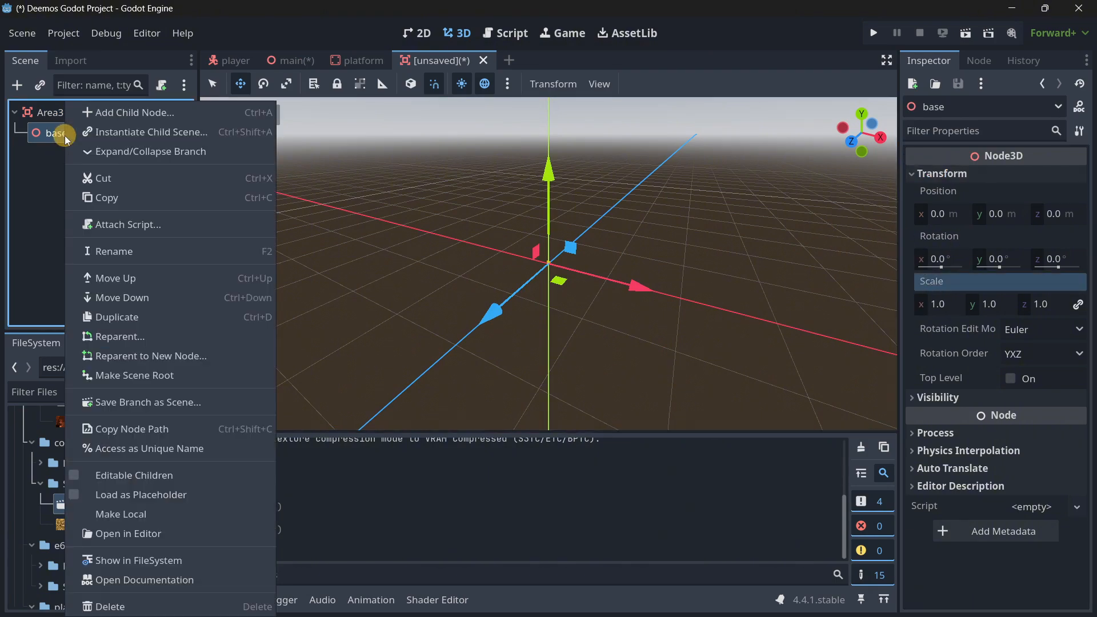
left_click(85, 512)
Try uniform scales of 1000 and 10000 on the coin's model mesh.
left_click(86, 153)
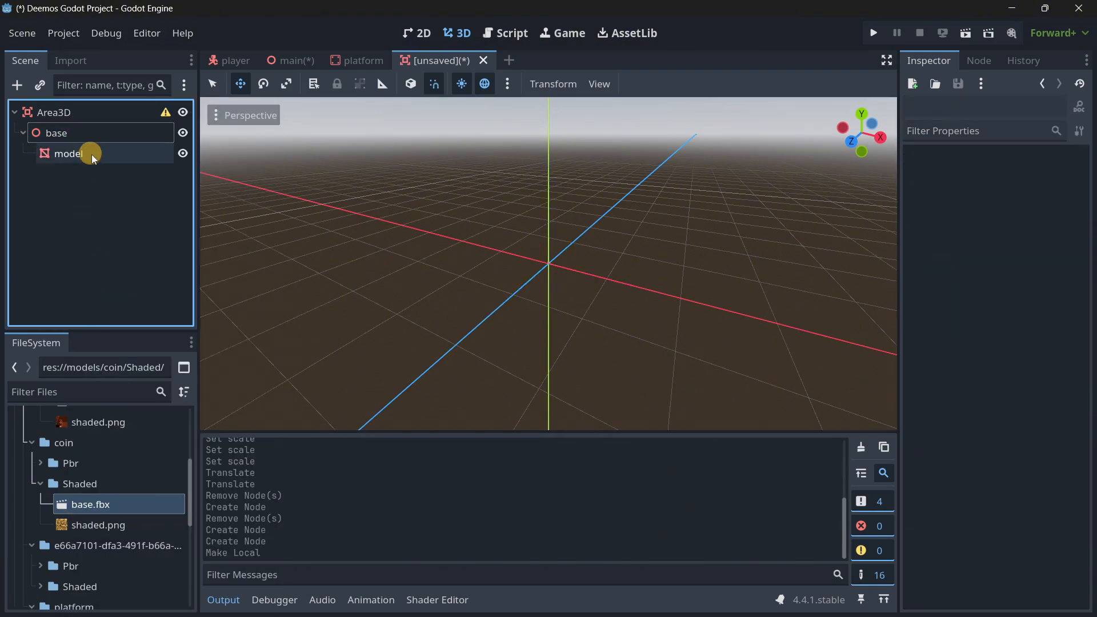
left_click(80, 135)
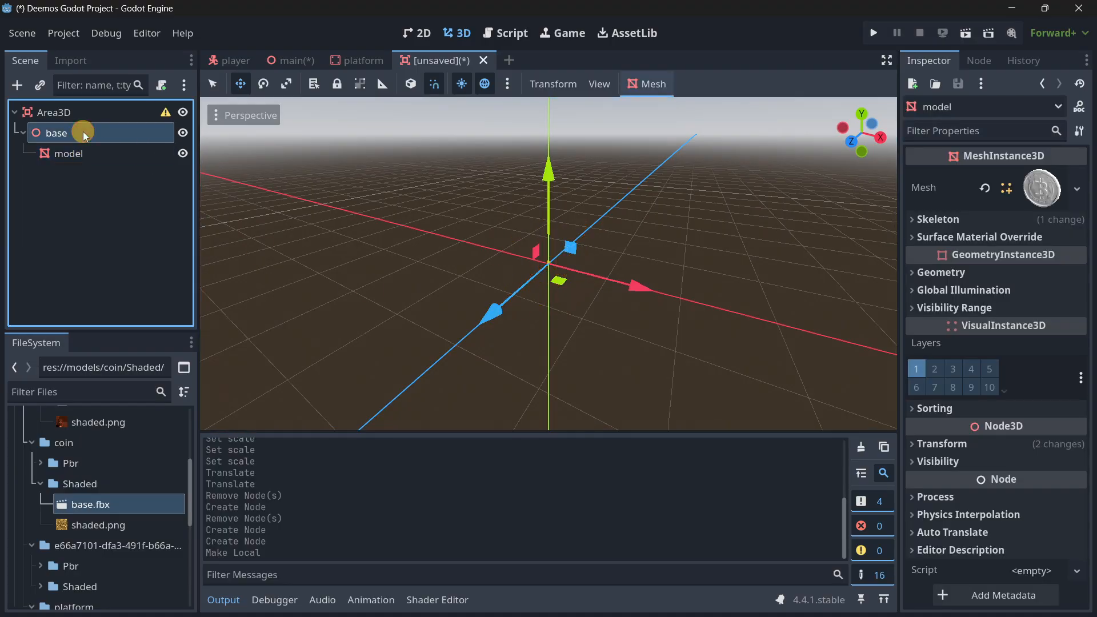
left_click(966, 302)
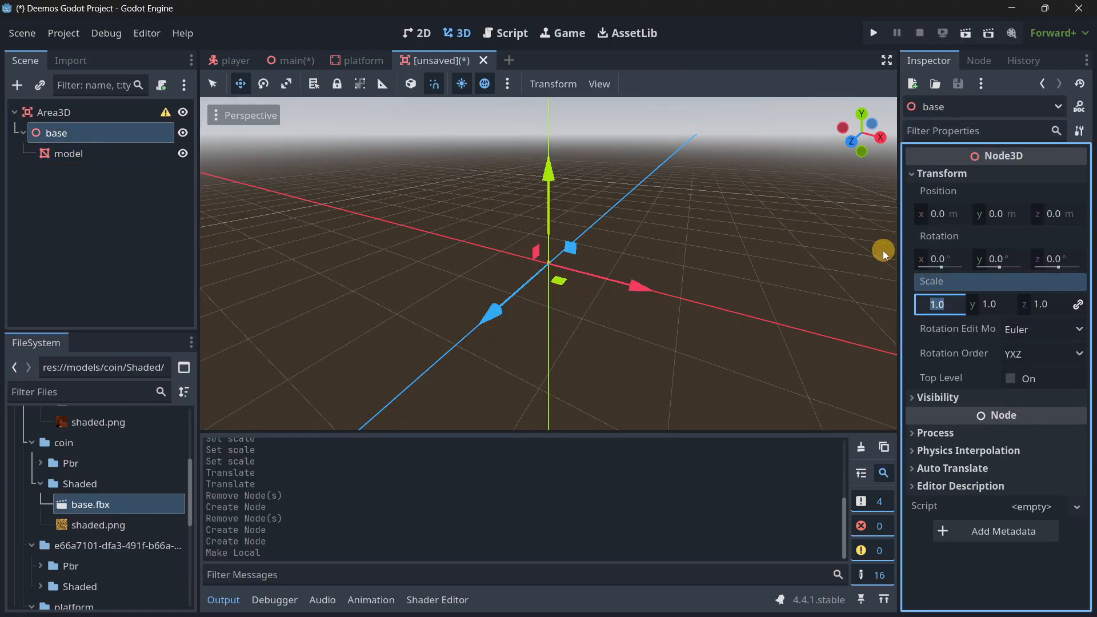
left_click(108, 153)
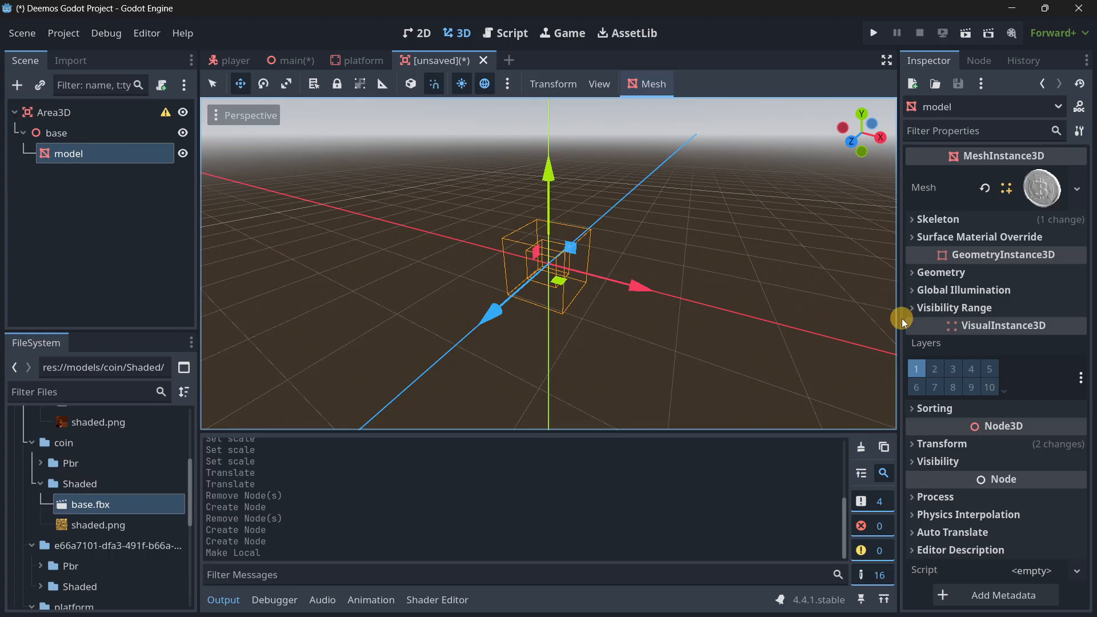
left_click(954, 446)
scroll(943, 469, "down", 2)
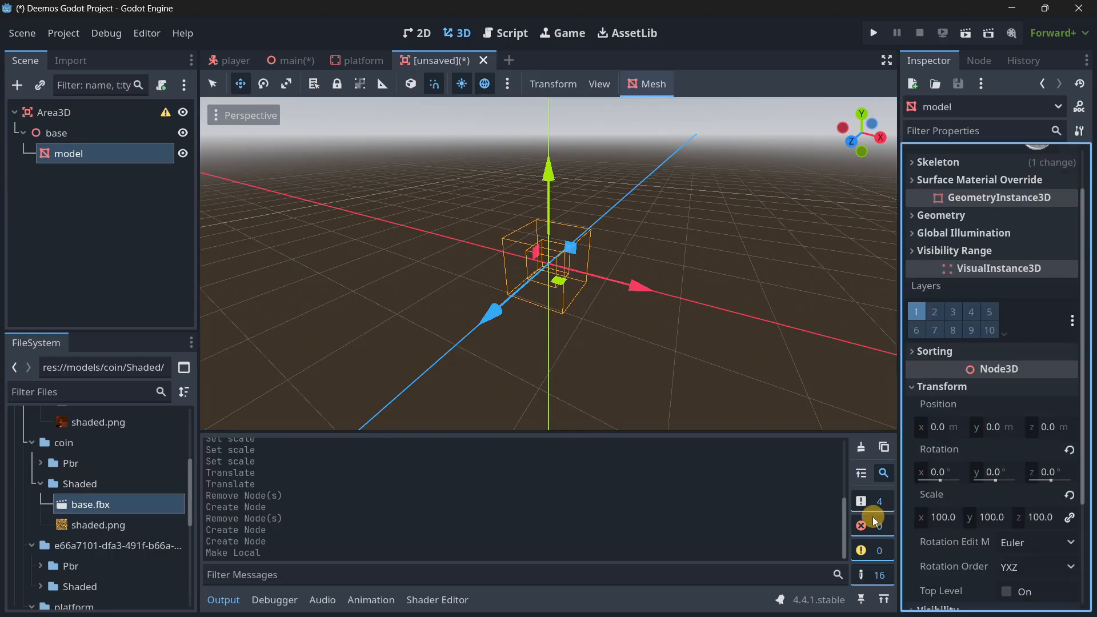
scroll(497, 257, "up", 10)
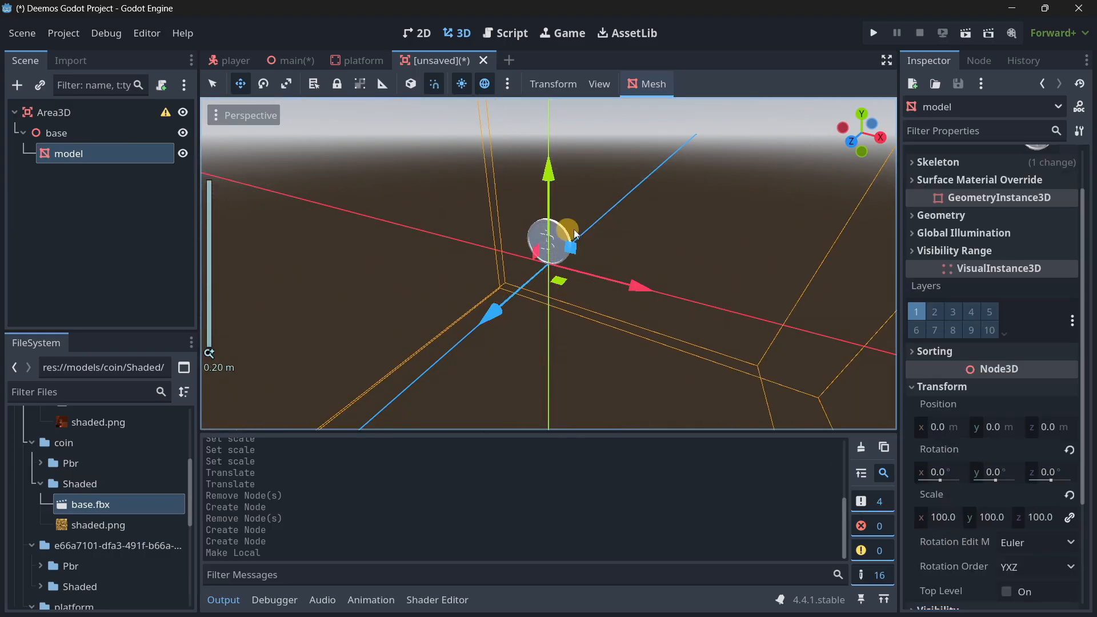
scroll(575, 235, "down", 8)
left_click(935, 517)
type("1")
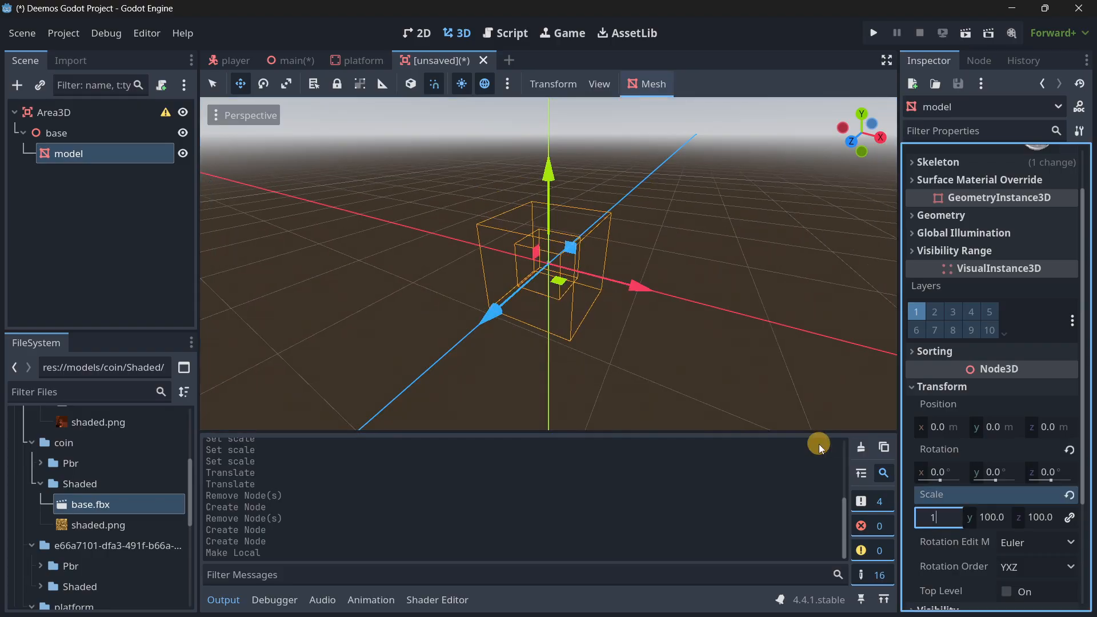
type("000")
key("Return")
scroll(528, 301, "down", 3)
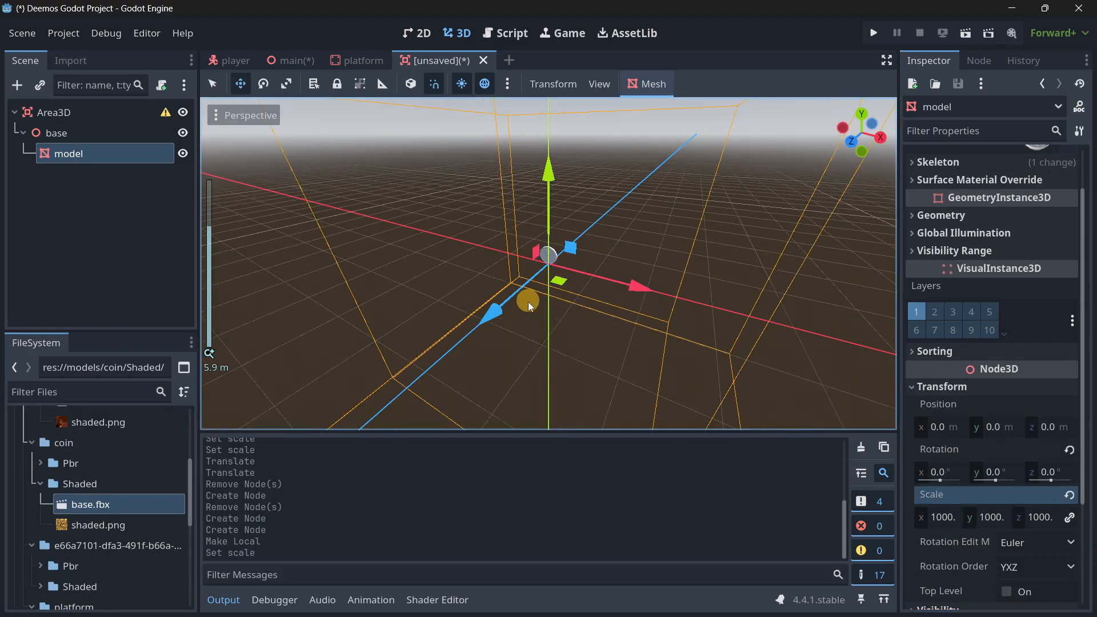
scroll(528, 301, "down", 5)
left_click(920, 515)
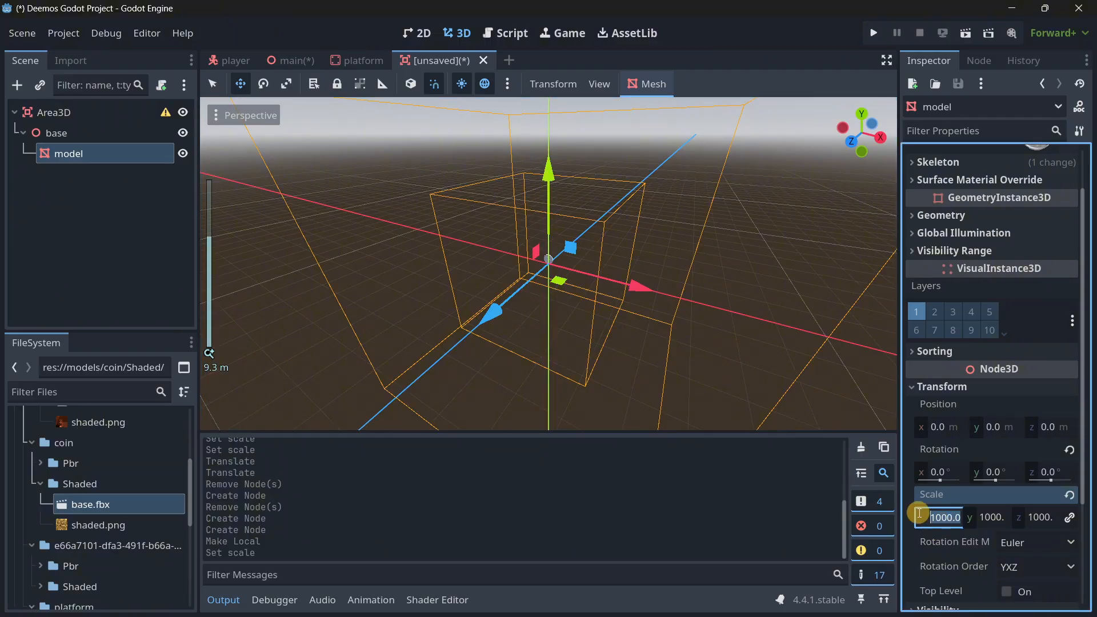
key("Return")
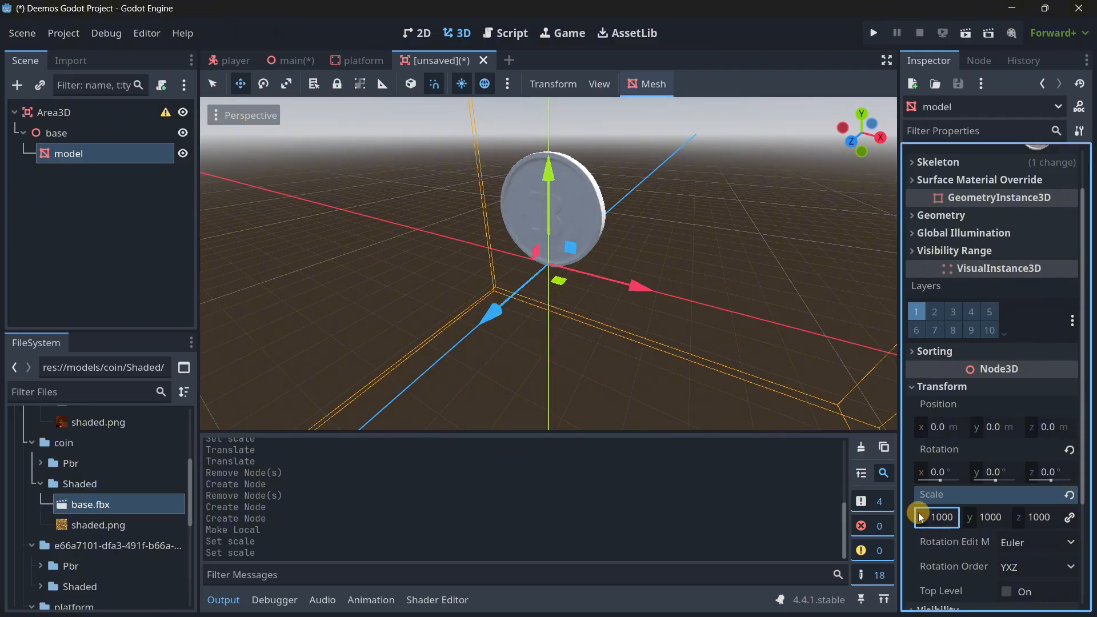
scroll(561, 319, "down", 8)
Set the scale of the coin's model mesh to 5000 on all axes.
left_click(940, 517)
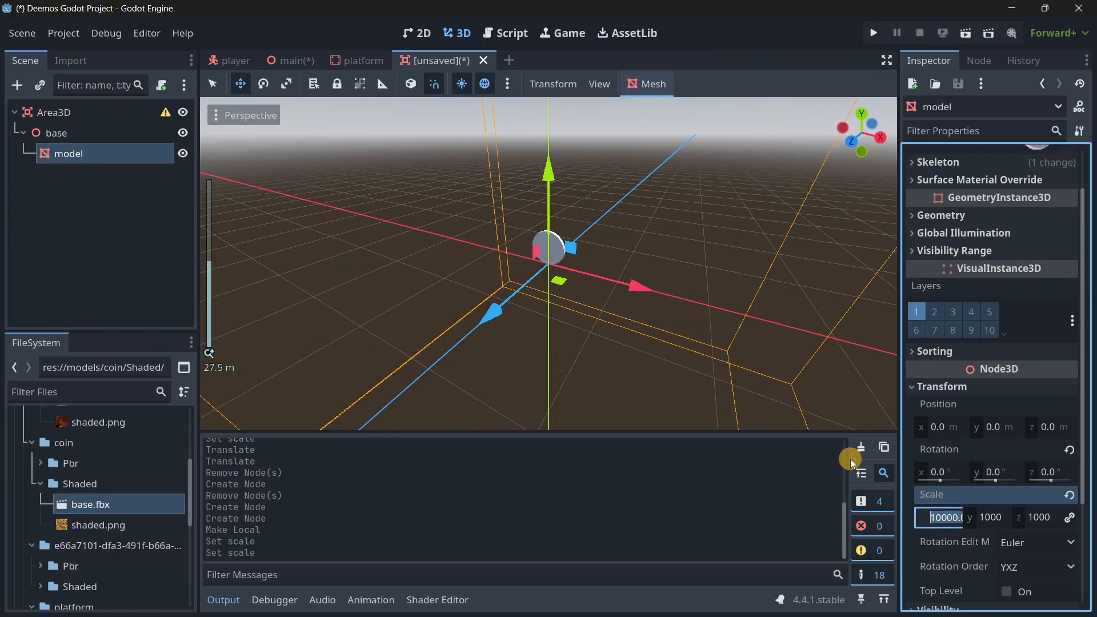
key("Left")
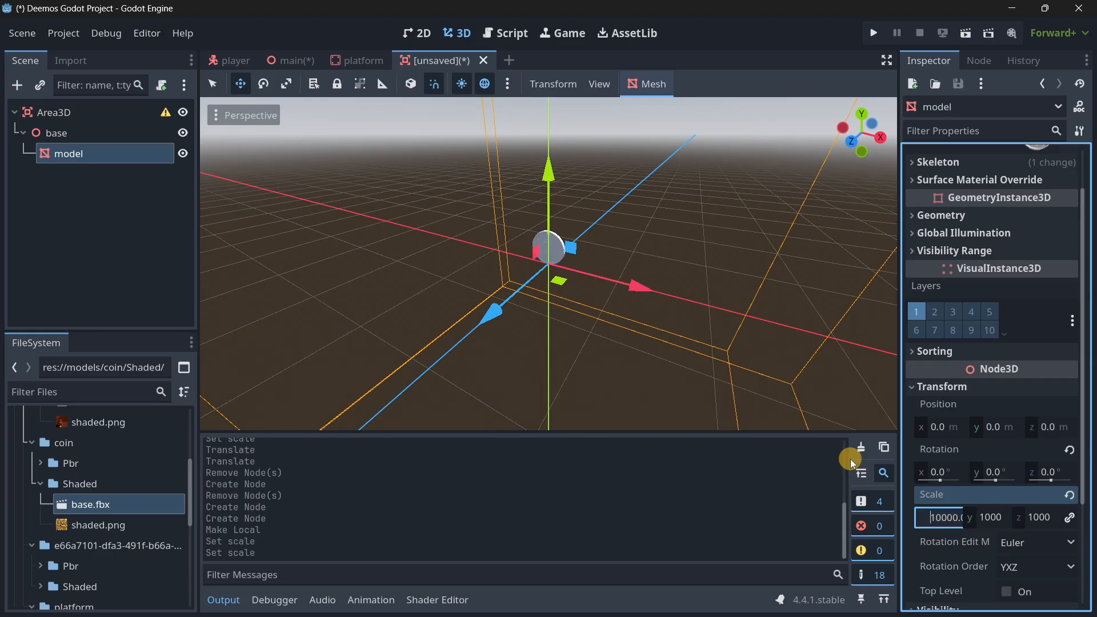
key("shift+Right")
key("shift+Right")
key("shift+Right")
key("shift+Right")
key("shift+Right")
key("Left")
key("Right")
key("shift+Right")
key("shift+Right")
key("shift+Right")
key("shift+Right")
key("Left")
key("Left")
key("shift+Right")
key("shift+Right")
key("shift+Right")
key("shift+Right")
key("shift+Right")
type("5000")
key("Return")
scroll(502, 268, "down", 4)
scroll(502, 268, "up", 3)
Save the new scene as coin.tscn in the scenes folder.
left_click(64, 212)
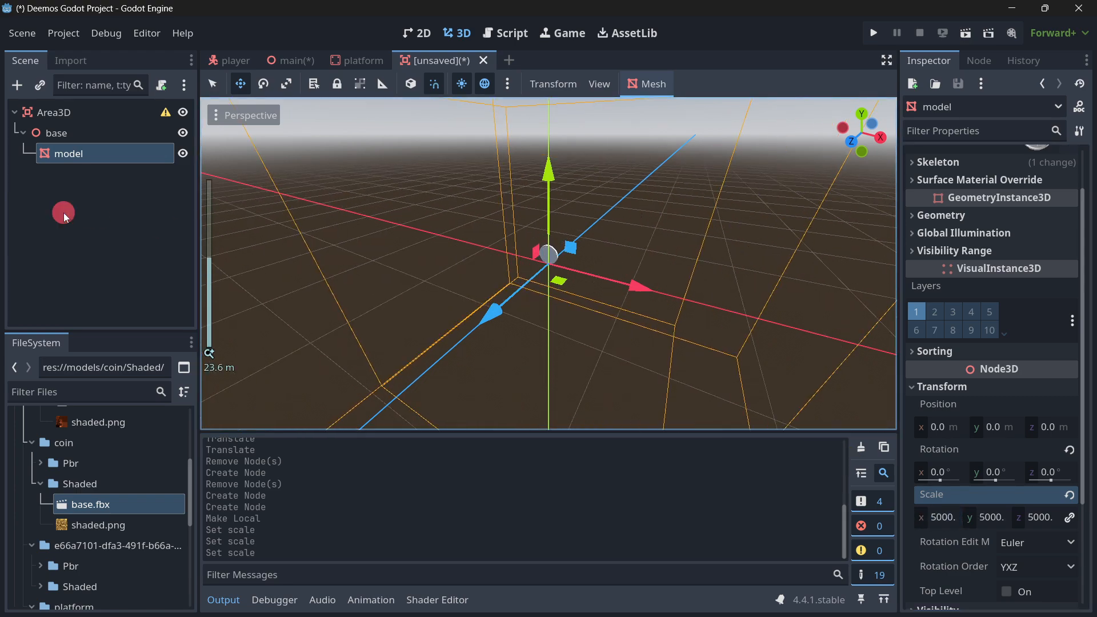
key("ctrl+s")
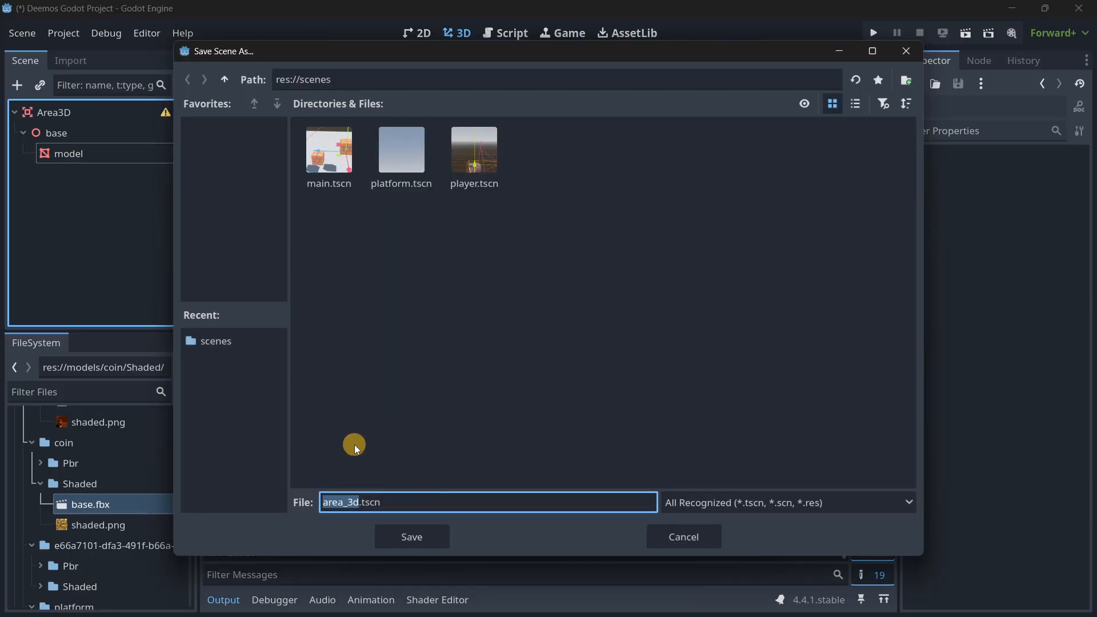
type("coin")
key("Return")
Rename the scene's Area3D root node to Coin.
left_click(65, 112)
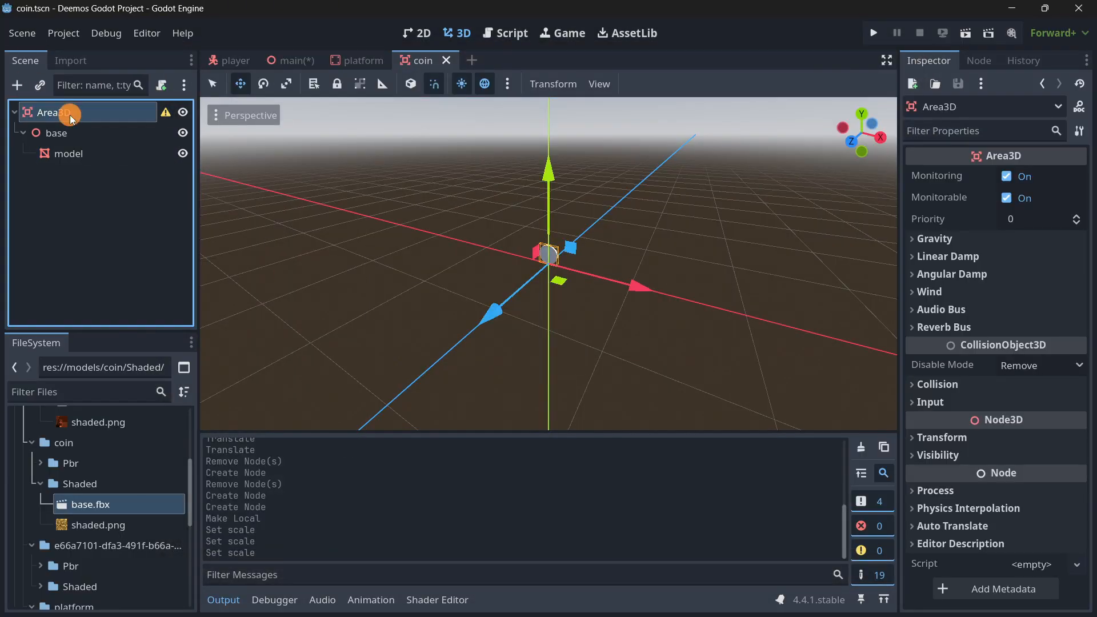
left_click(72, 113)
type("Coin")
key("Return")
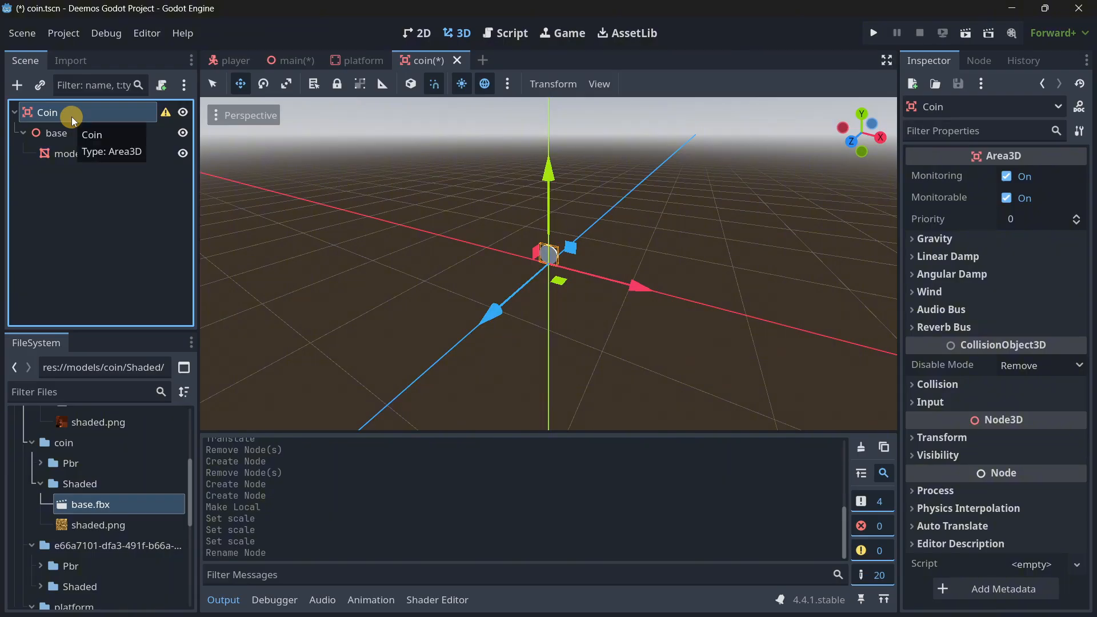
Create a sibling Trimesh collision shape from the model mesh and reparent it directly under the Coin root.
left_click(71, 153)
left_click(647, 84)
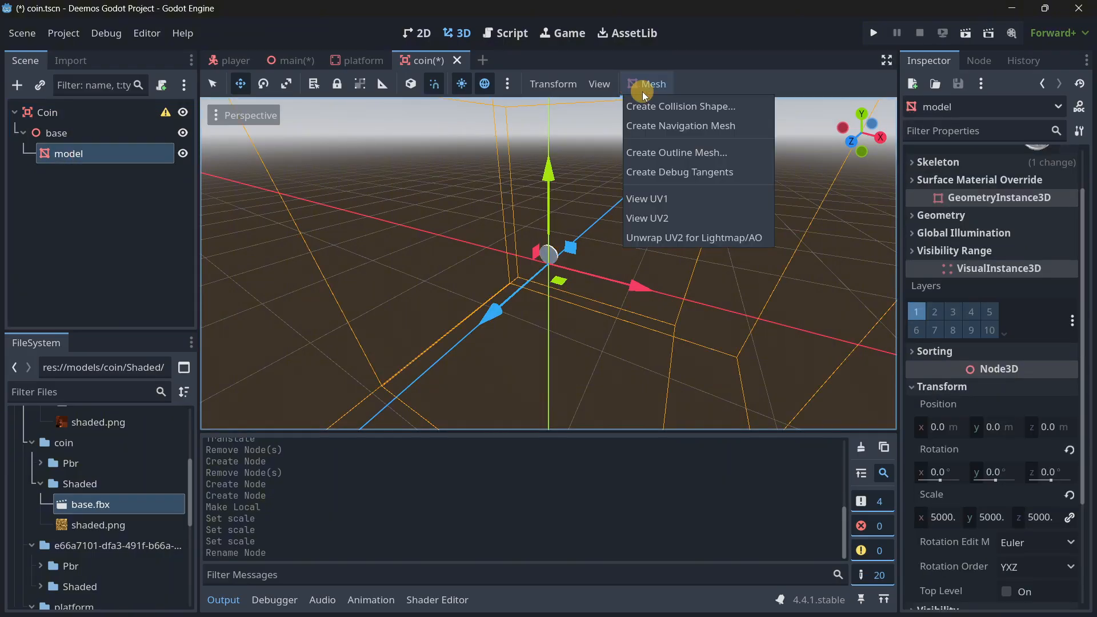
left_click(666, 106)
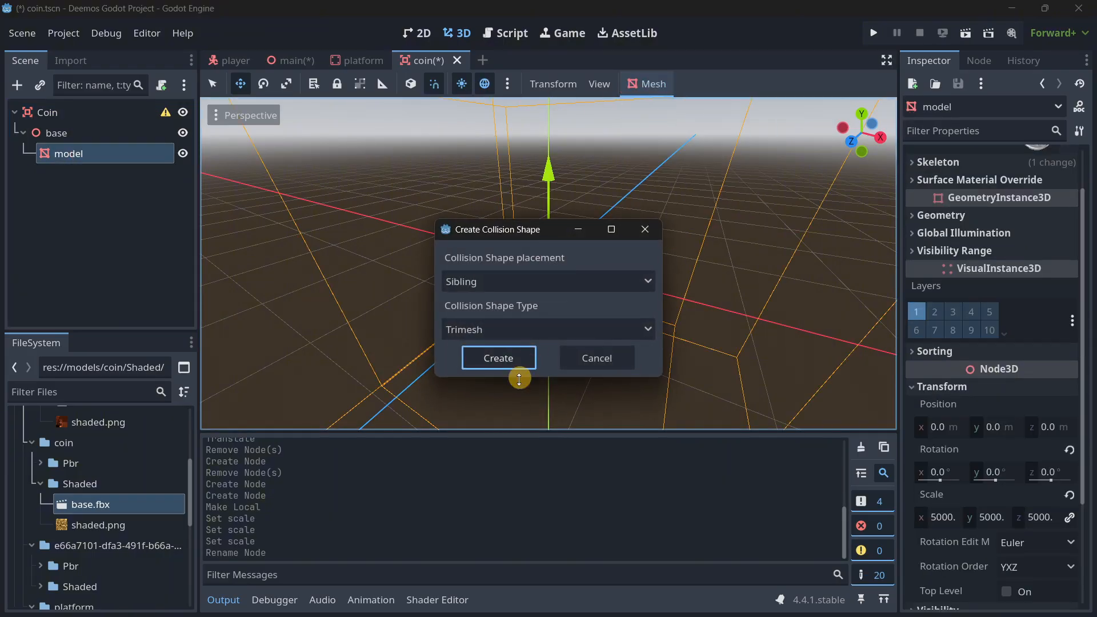
left_click(493, 354)
left_click_drag(90, 174, 65, 112)
Instantiate the coin scene under Main in the main scene and check its size against the brick platforms.
left_click(294, 58)
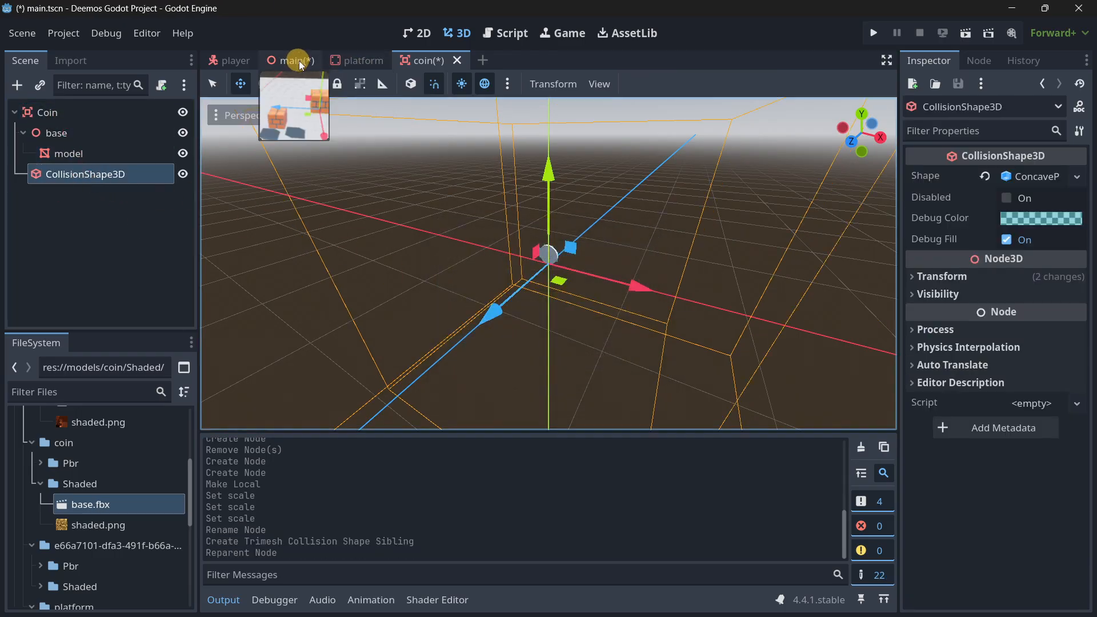
left_click(44, 91)
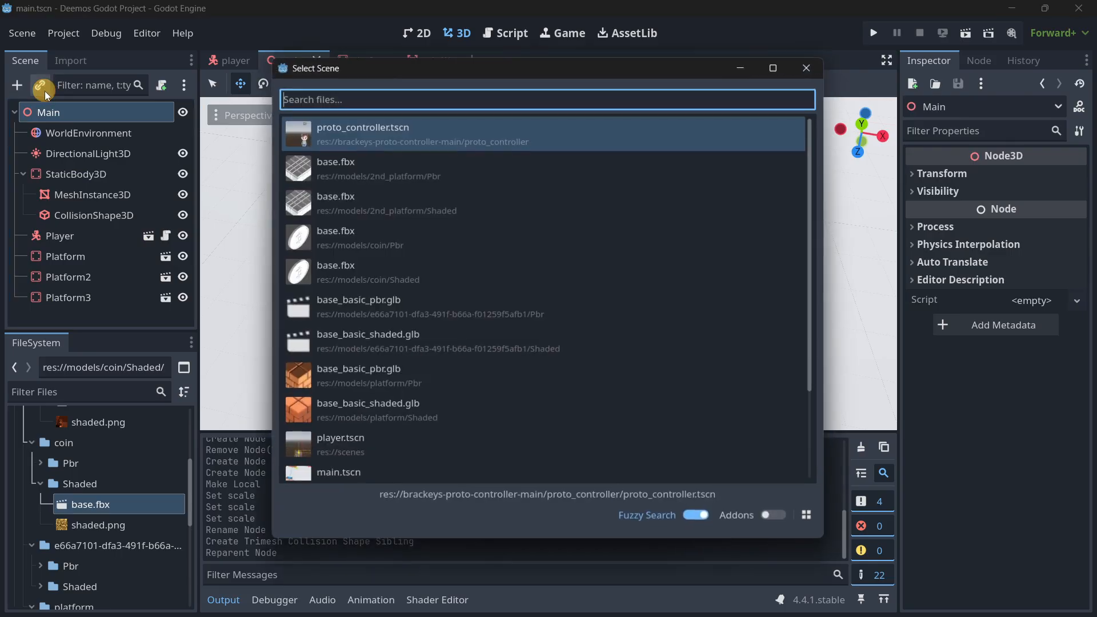
type("area")
key("Return")
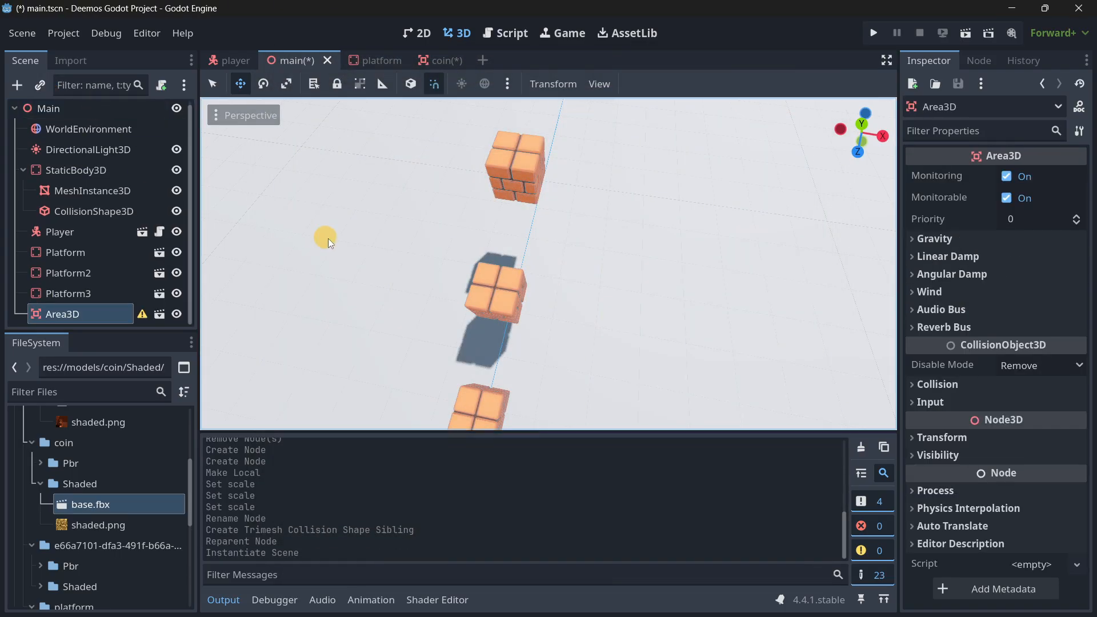
right_click_drag(434, 284, 546, 317)
key("w")
Return to the coin scene and set the model mesh's scale to 2000 on all axes.
left_click(432, 60)
left_click(121, 206)
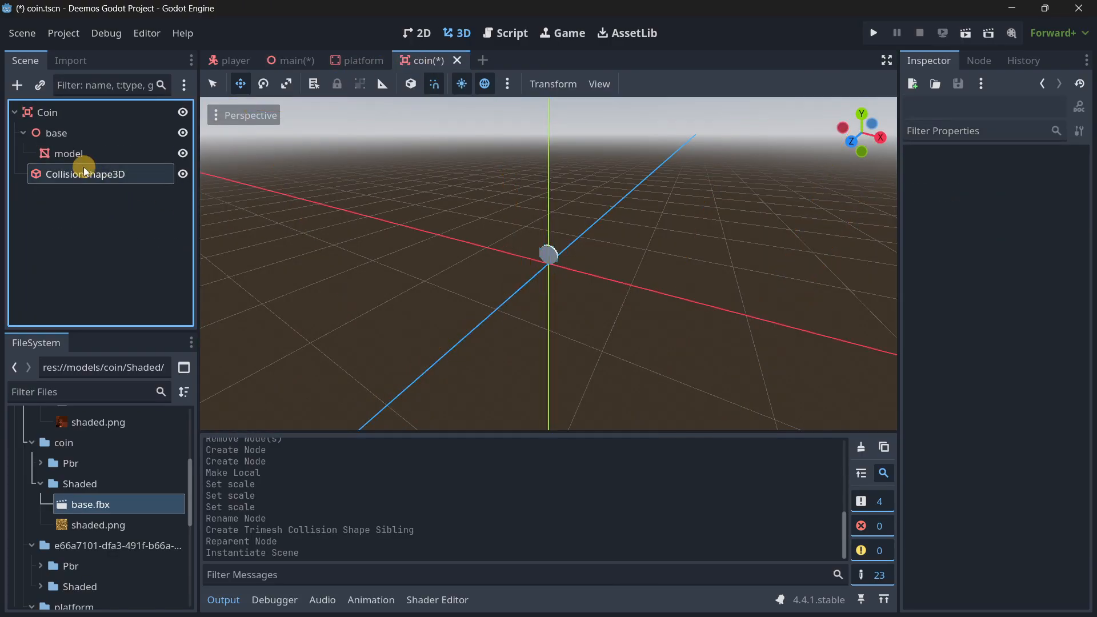
left_click(79, 154)
scroll(947, 359, "down", 3)
left_click(938, 370)
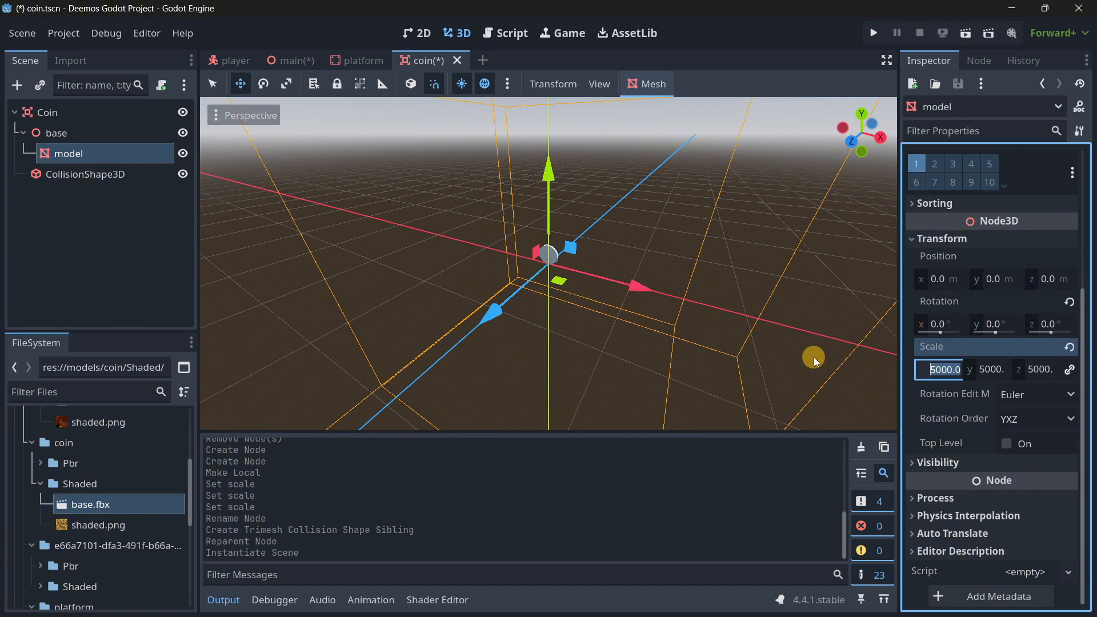
type("2500")
key("BackSpace")
key("BackSpace")
key("BackSpace")
key("BackSpace")
type("2000")
key("Return")
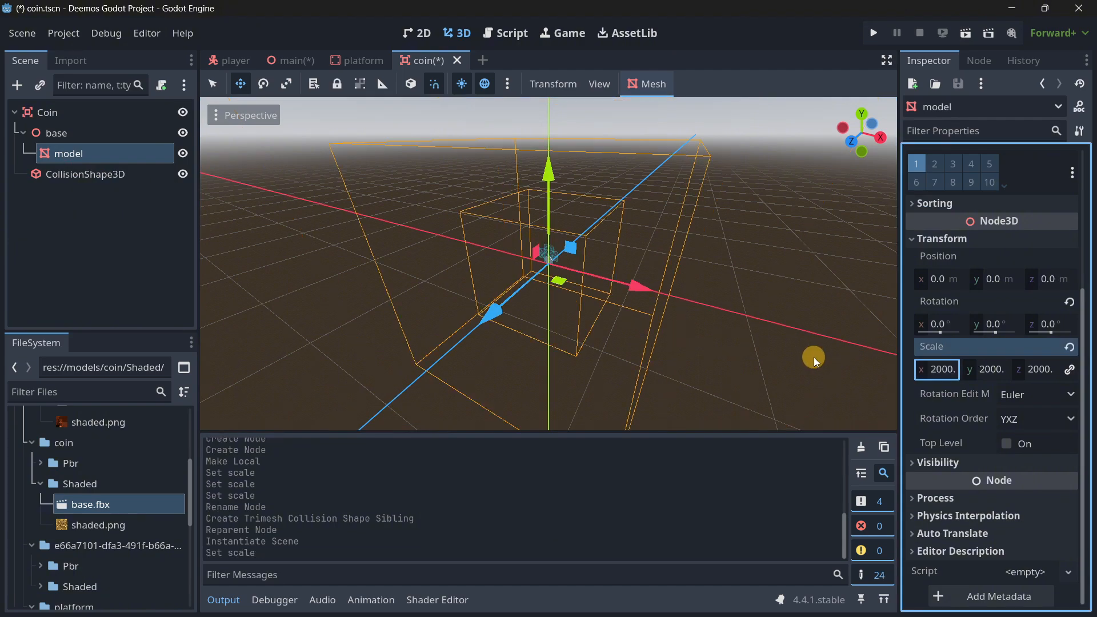
Delete the CollisionShape3D node from the coin scene.
left_click(143, 175)
key("Delete")
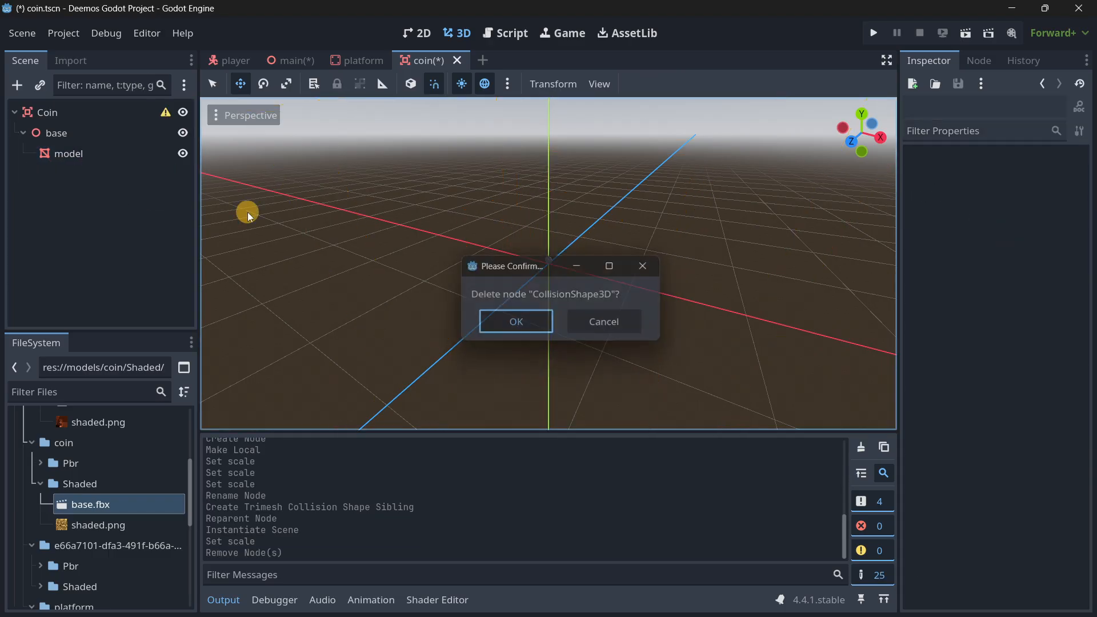
key("Return")
Create a sibling collision shape of type Single Convex from the coin's model mesh.
left_click(147, 155)
left_click(626, 78)
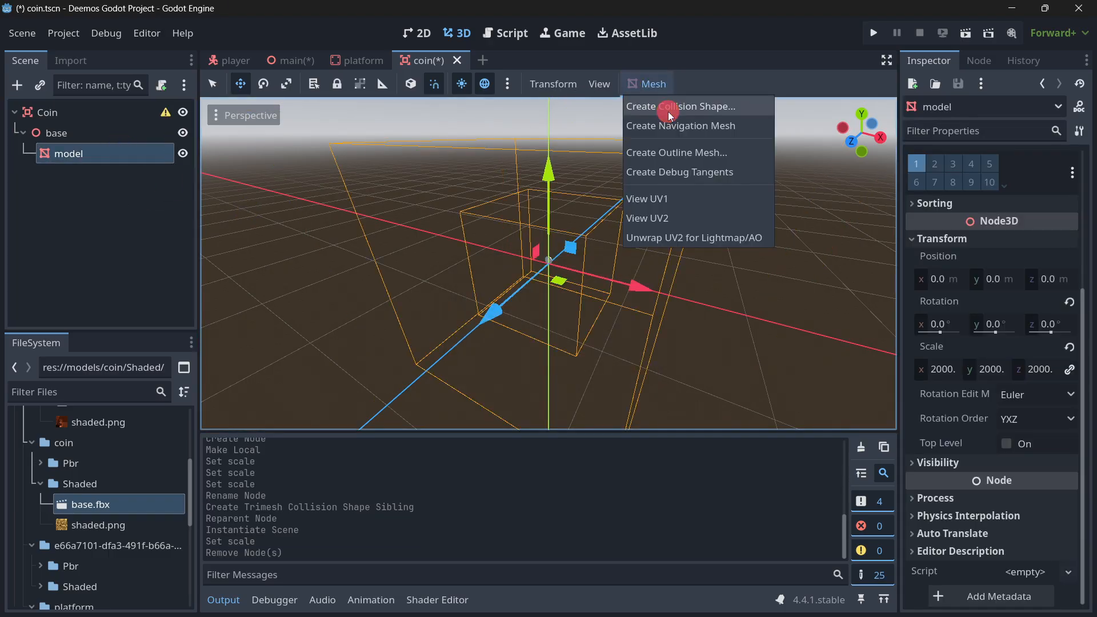
left_click(667, 112)
left_click(490, 328)
left_click(490, 371)
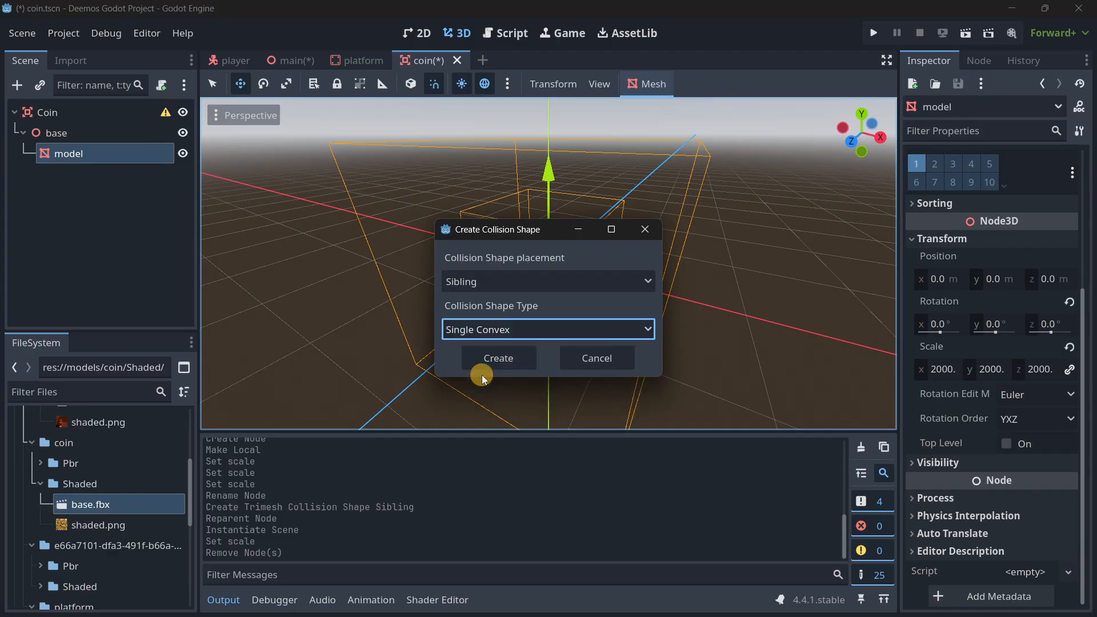
left_click(497, 357)
Reparent the new CollisionShape3D directly under the Coin root and save the coin scene.
right_click_drag(448, 297, 457, 291)
key("w")
right_click_drag(548, 316, 548, 317)
key("s")
left_click_drag(119, 174, 69, 114)
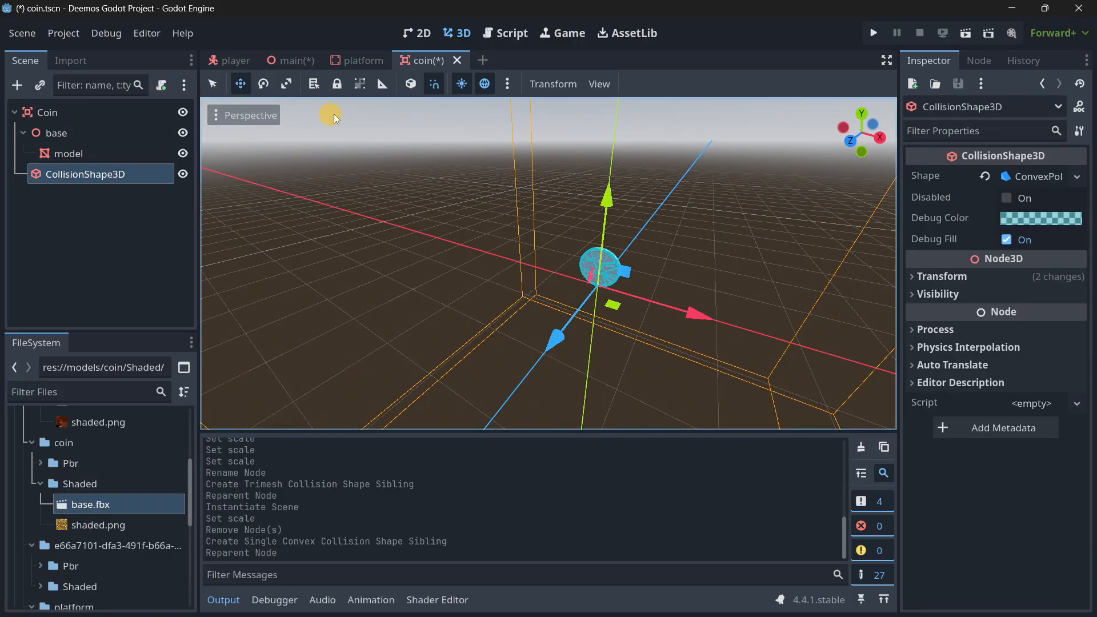
key("ctrl+s")
Give the coin's model mesh a new StandardMaterial3D as surface material override 0 and expand its properties.
left_click(71, 153)
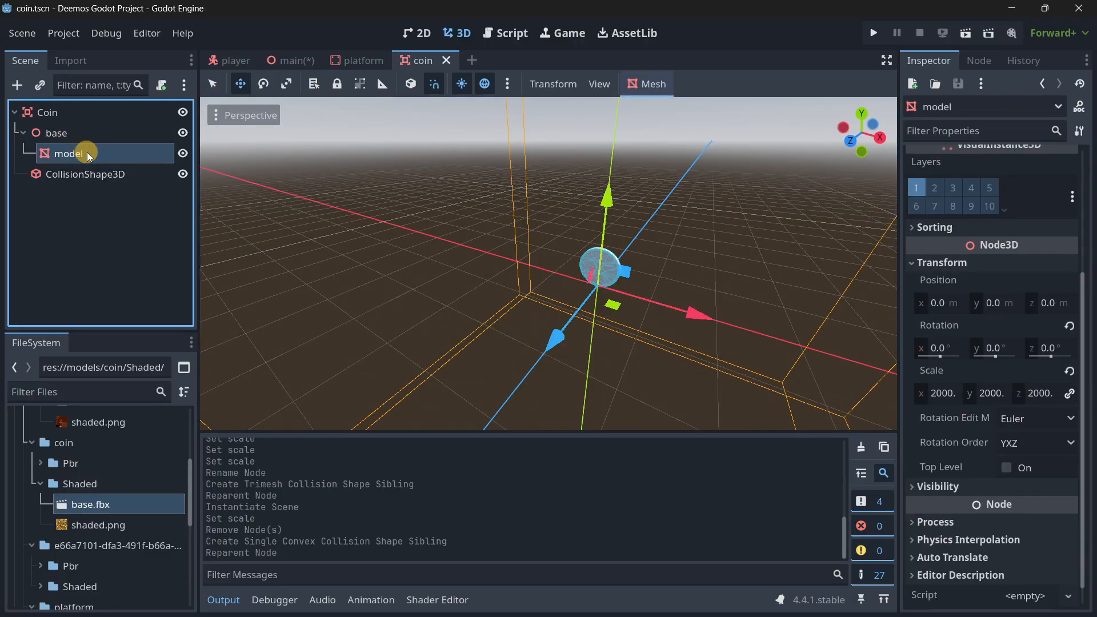
scroll(1006, 244, "up", 3)
left_click(984, 237)
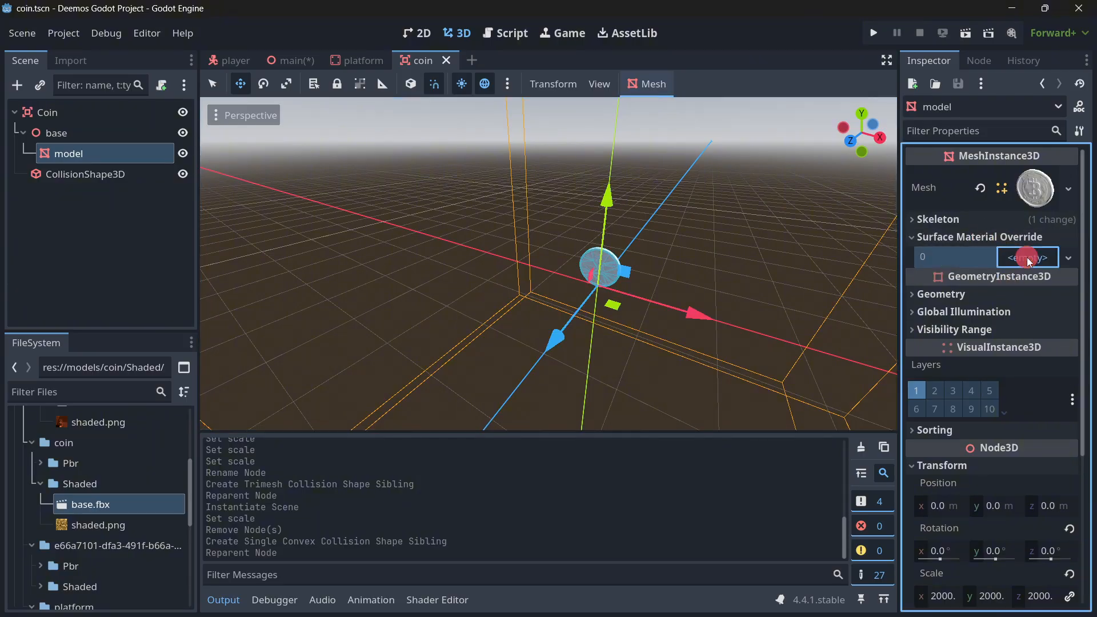
left_click(1028, 255)
left_click(981, 277)
left_click(1020, 283)
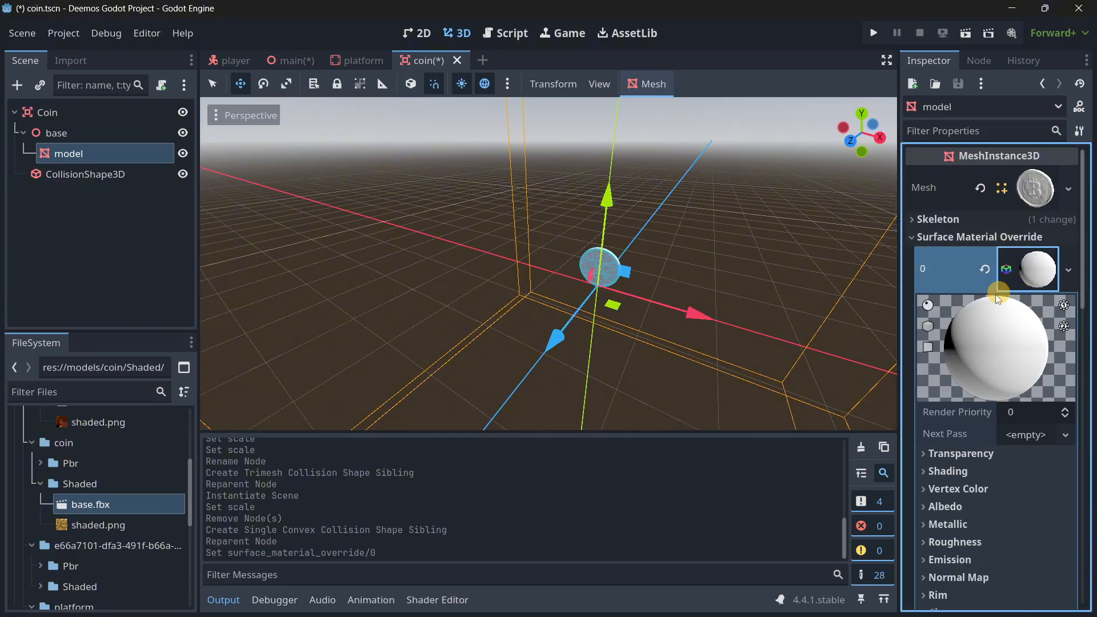
Assign shaded.png from the coin's Shaded folder as the material's albedo texture and save the coin scene.
scroll(954, 408, "down", 4)
left_click(945, 335)
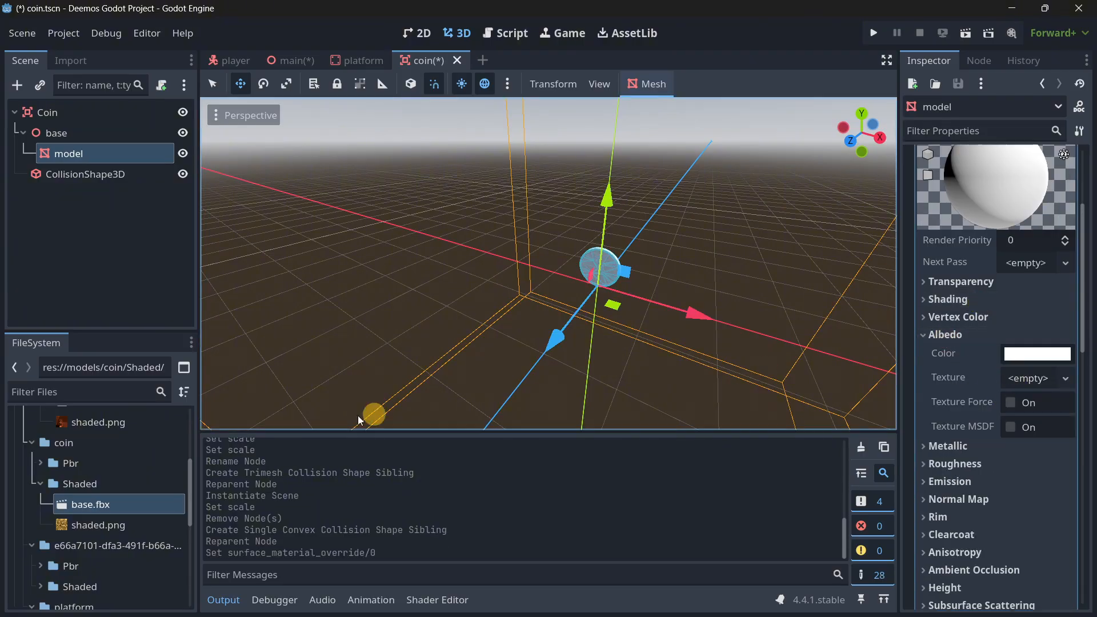
left_click_drag(109, 523, 876, 390)
left_click_drag(1018, 381, 1020, 382)
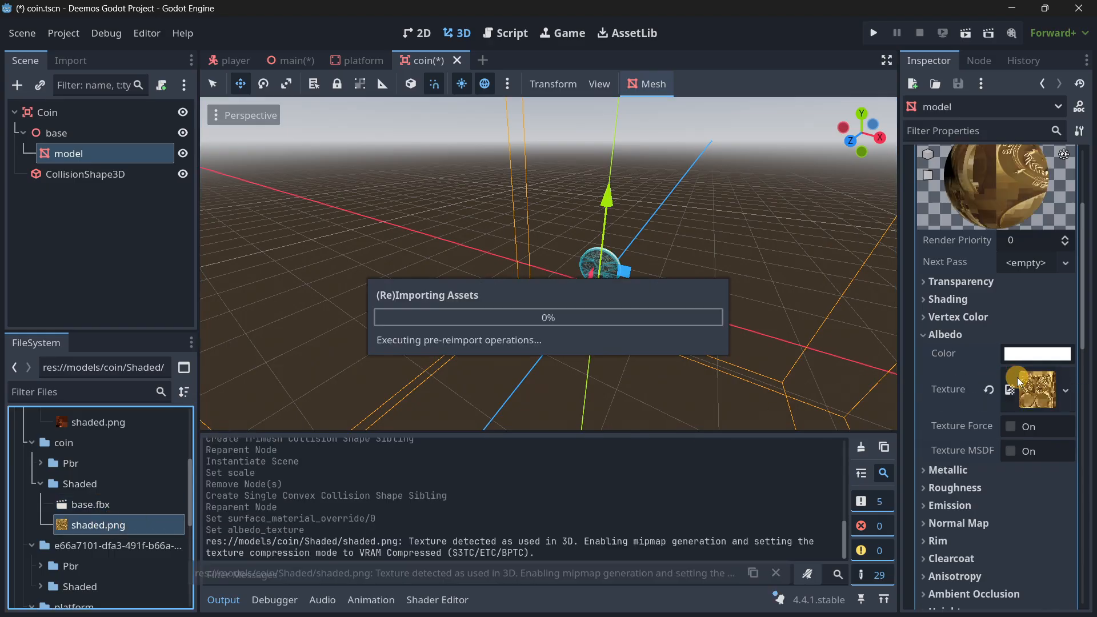
key("w")
mouse_move(634, 283)
right_mouse_down()
mouse_move(644, 282)
mouse_move(634, 282)
right_mouse_up()
key("s")
key("ctrl+s")
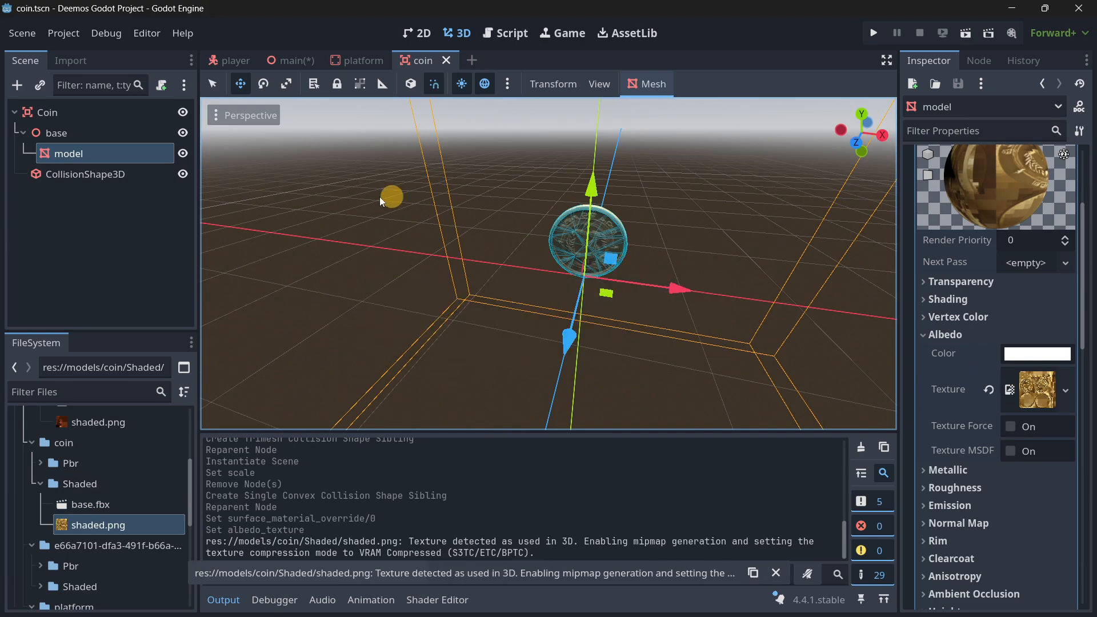
Delete the outdated Area3D coin instance from the main scene.
left_click(359, 60)
left_click(304, 61)
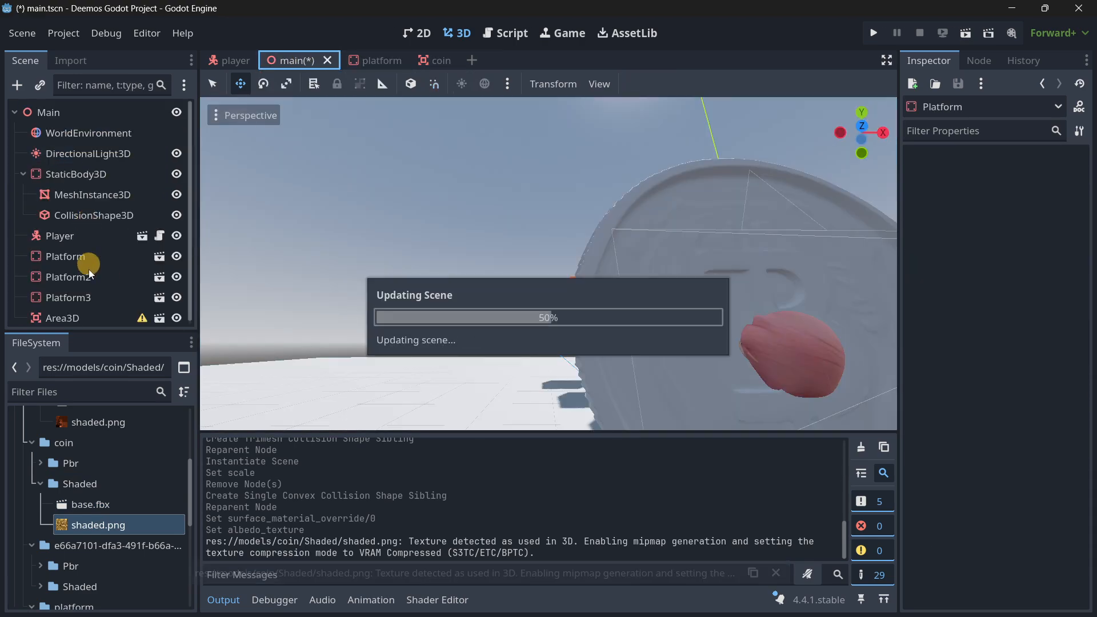
left_click(88, 313)
key("Delete")
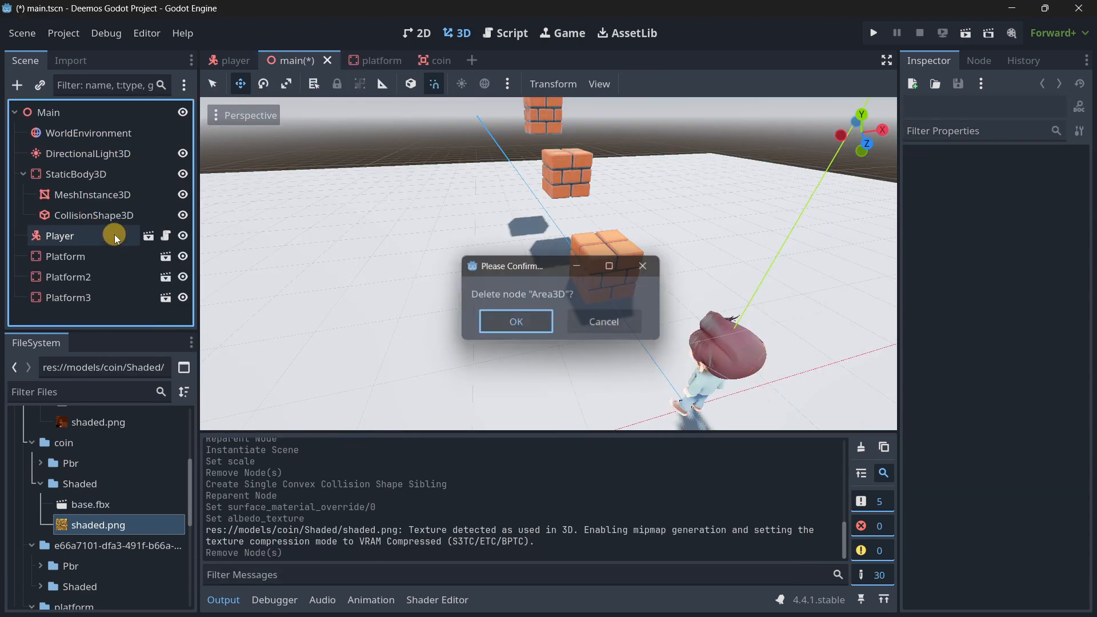
key("Return")
Instantiate coin.tscn as a child of the Main node.
left_click(63, 112)
left_click(40, 85)
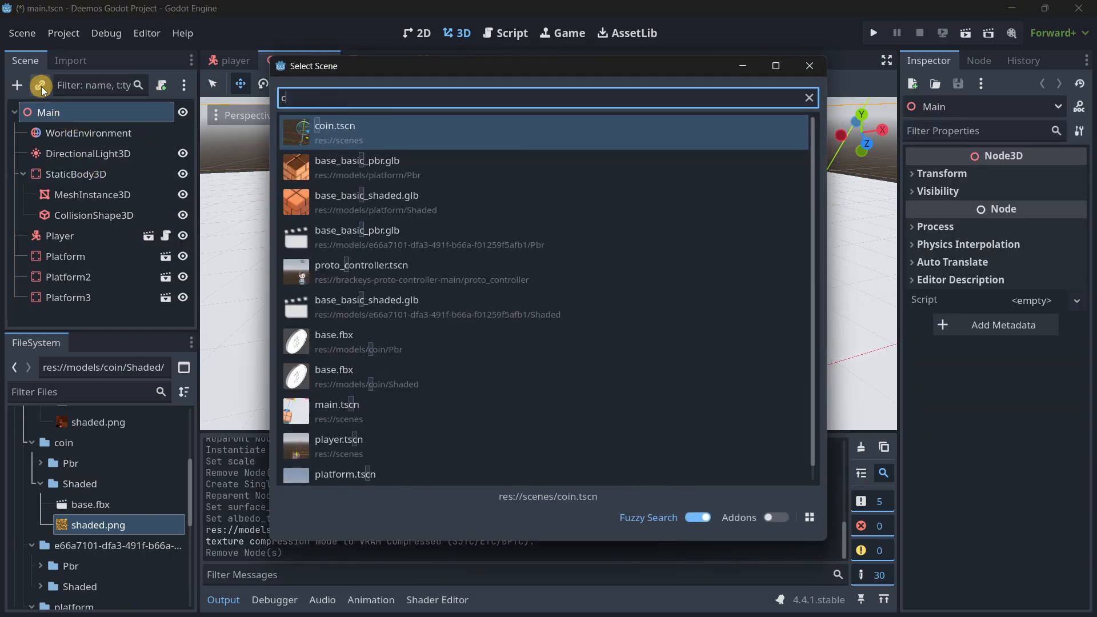
type("cp")
key("BackSpace")
key("BackSpace")
type("coin")
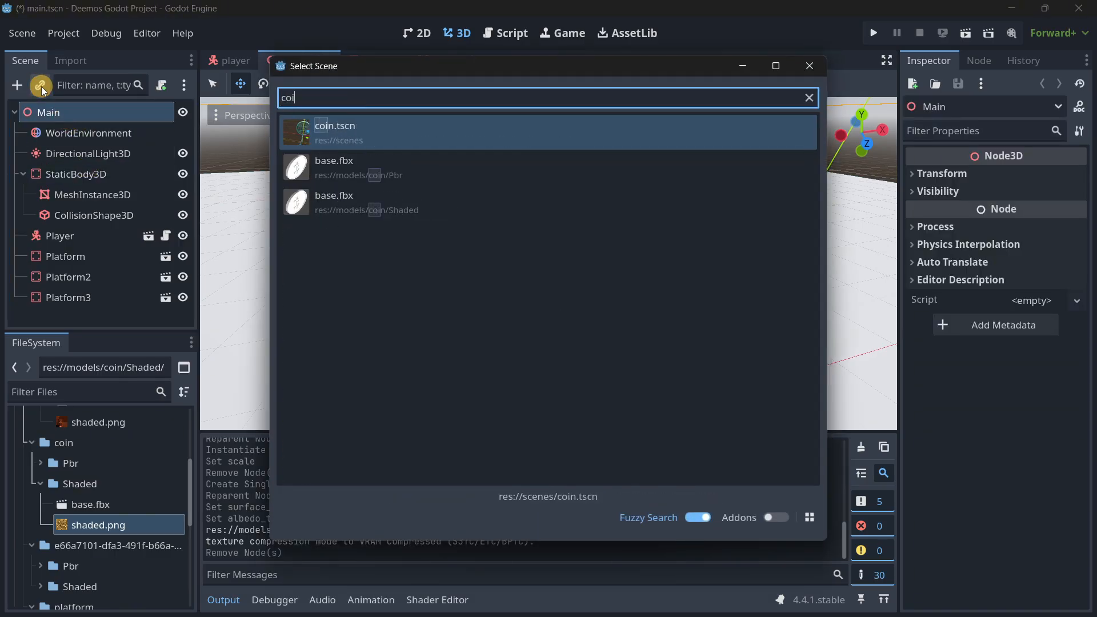
key("Return")
Check the translate, rotate and scale snap settings for the 3D view.
middle_click_drag(549, 317, 548, 316)
right_click_drag(548, 316, 548, 316)
right_click_drag(522, 250, 504, 233)
left_click(505, 89)
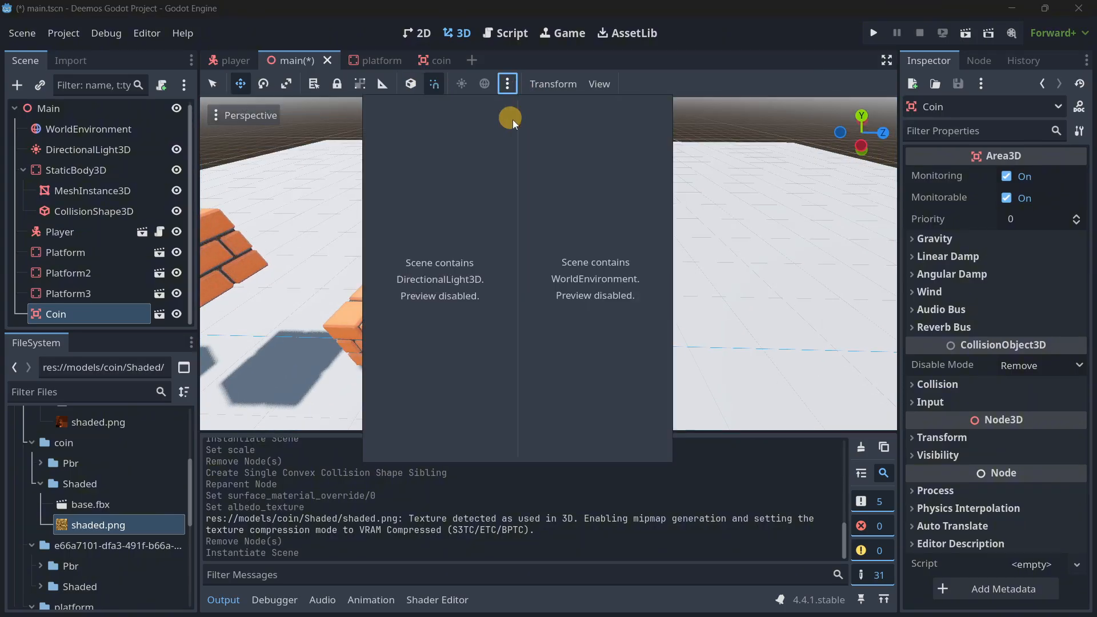
left_click(498, 85)
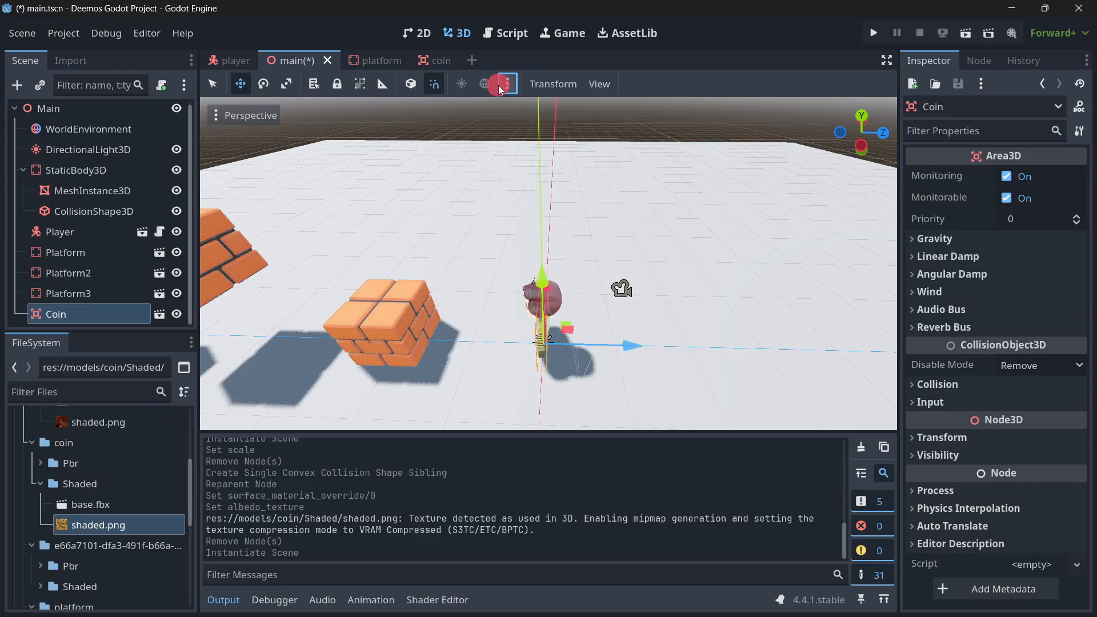
left_click(537, 85)
left_click(563, 153)
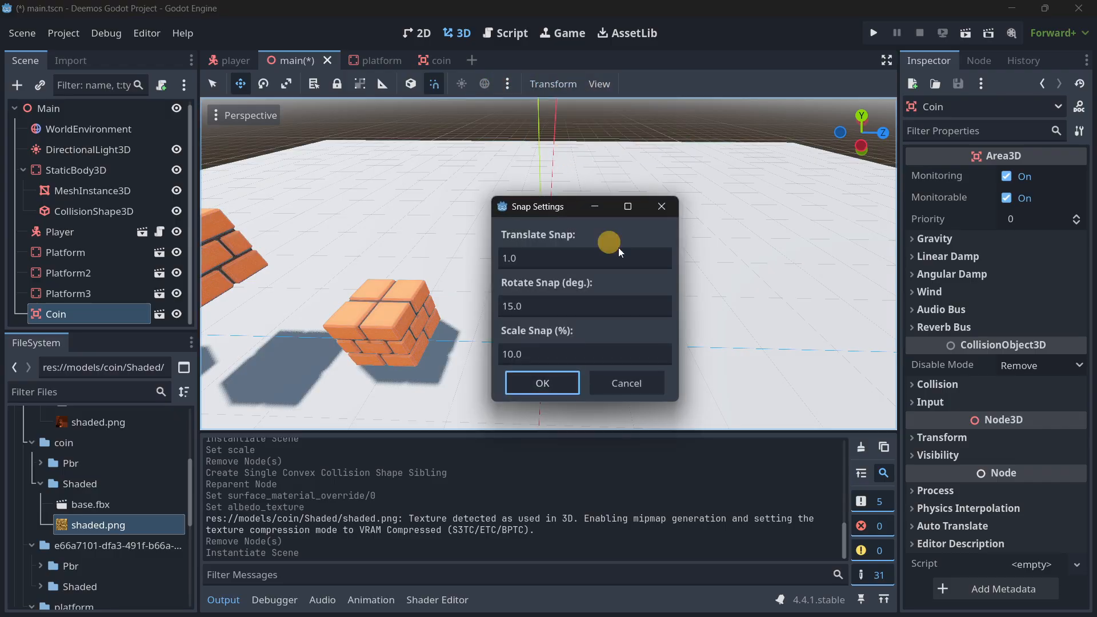
left_click(663, 207)
Move the coin along the Z axis to the brick platform nearest the player and raise it above the platform's top.
right_click_drag(679, 307, 665, 319)
left_click_drag(669, 330, 543, 318)
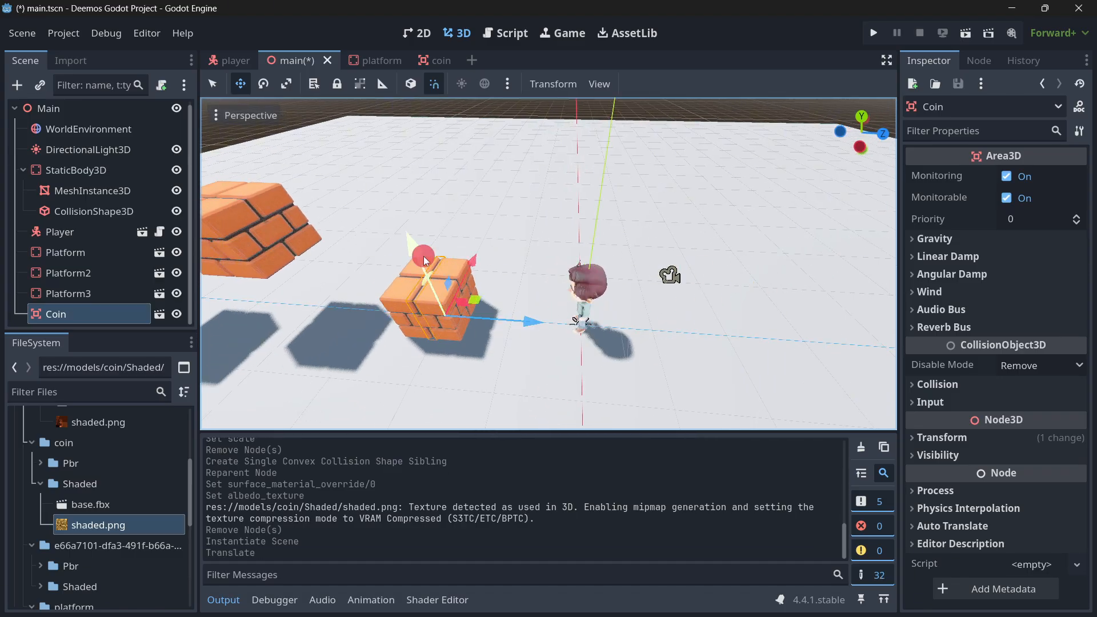
left_click_drag(423, 257, 396, 187)
key("d")
mouse_move(621, 278)
right_mouse_down()
mouse_move(548, 314)
mouse_move(621, 279)
right_mouse_up()
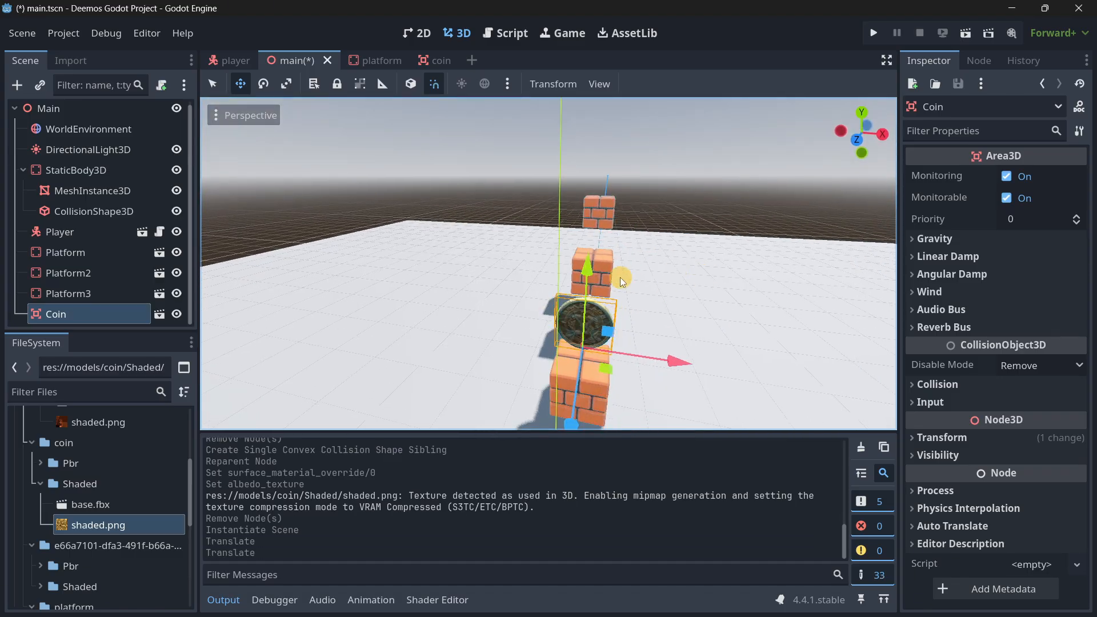
mouse_move(591, 253)
left_mouse_down()
mouse_move(589, 207)
mouse_move(599, 254)
left_mouse_up()
right_click_drag(600, 254, 548, 312)
key("a")
Scale down the coin model in the coin scene and recreate its Single Convex collision shape.
left_click(436, 61)
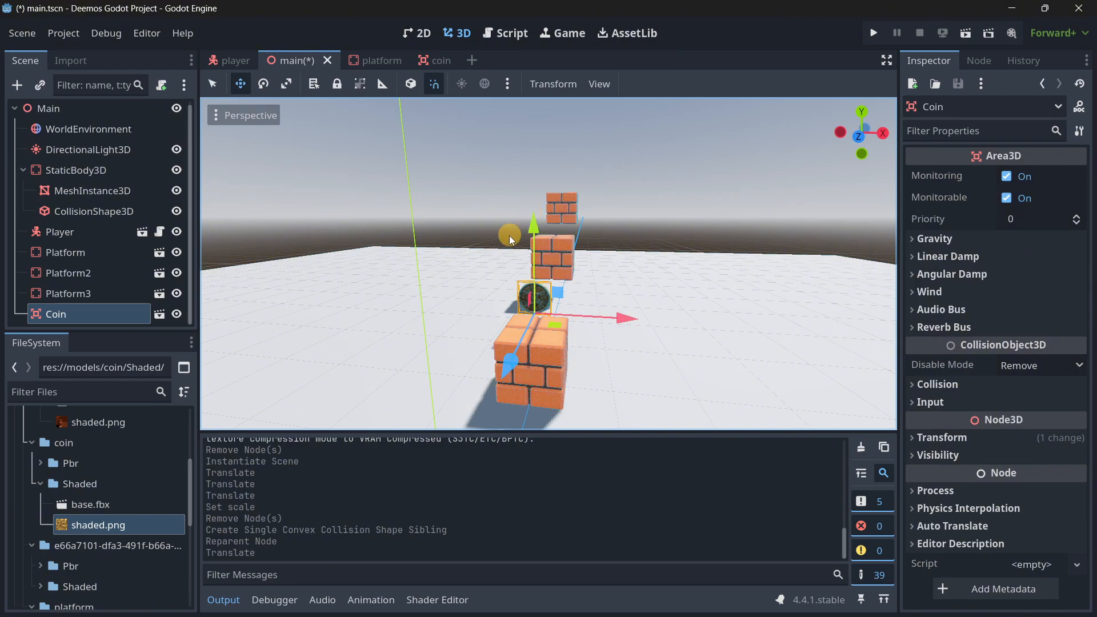
right_click_drag(509, 236, 548, 316)
key("s")
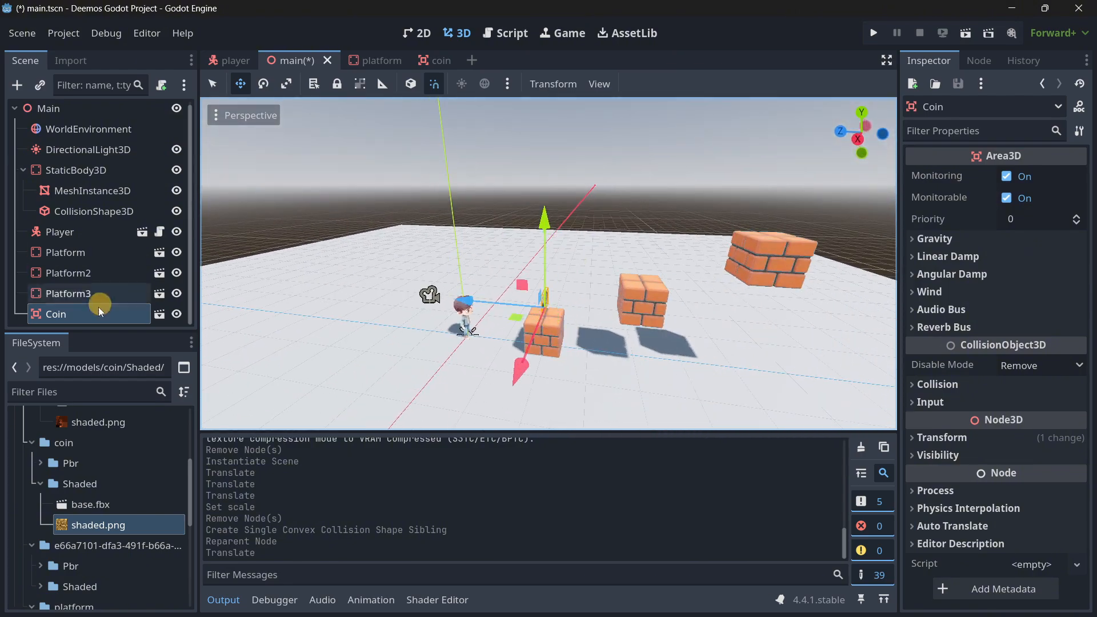
Duplicate the coin and place the copy above the second brick platform.
left_click(86, 314)
key("ctrl+d")
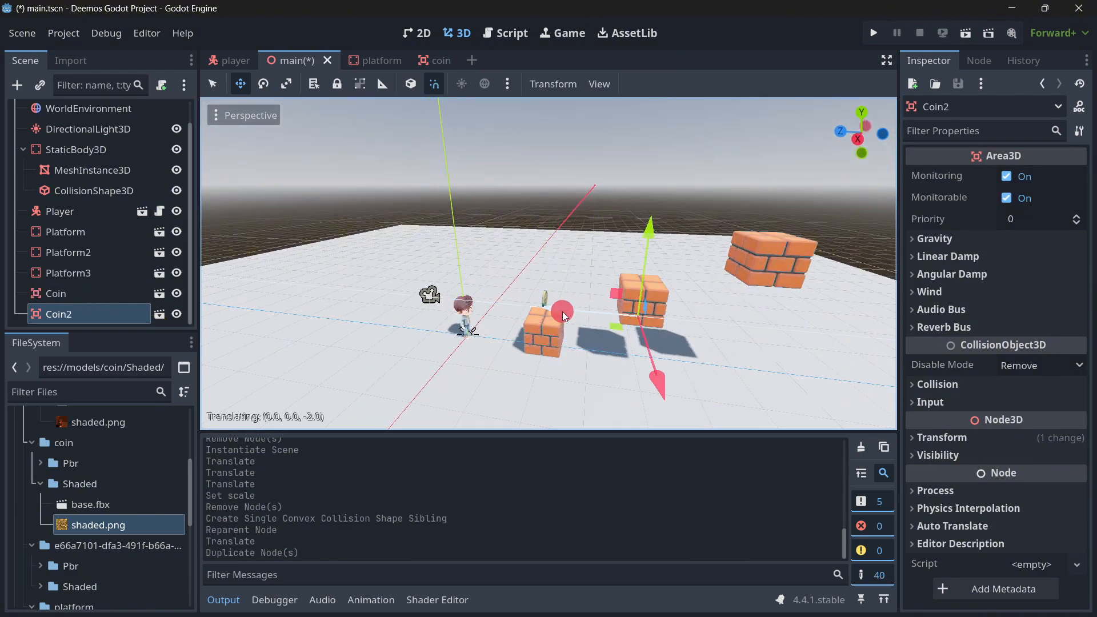
left_click_drag(563, 316, 649, 193)
key("d")
right_click_drag(716, 268, 547, 316)
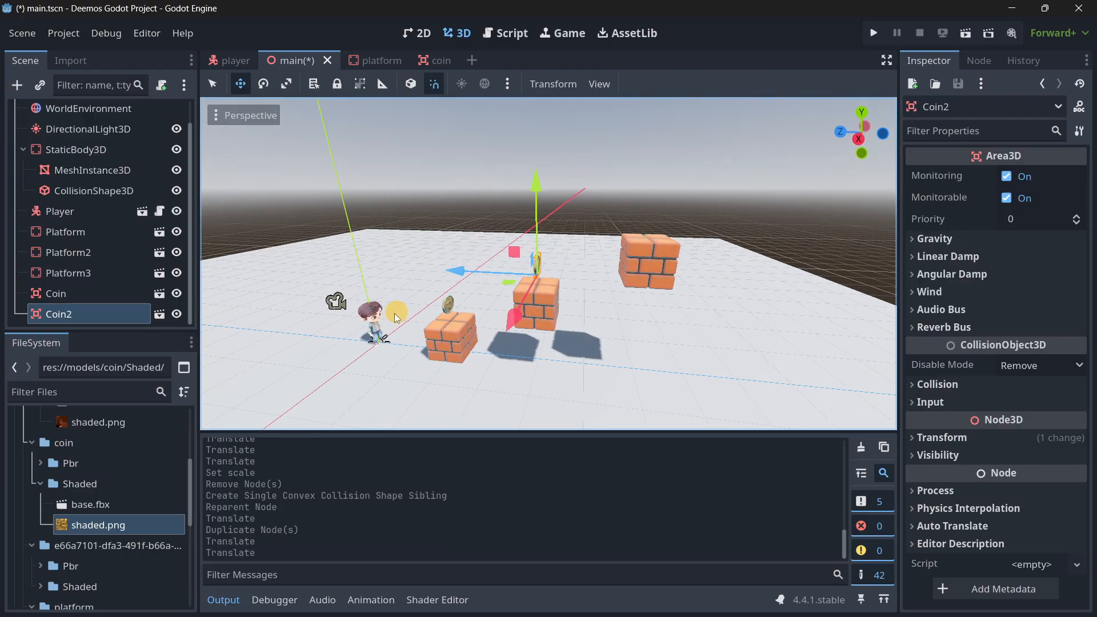
Duplicate the second coin and place the copy above the third, highest brick platform.
key("ctrl+d")
left_click_drag(520, 274, 520, 274)
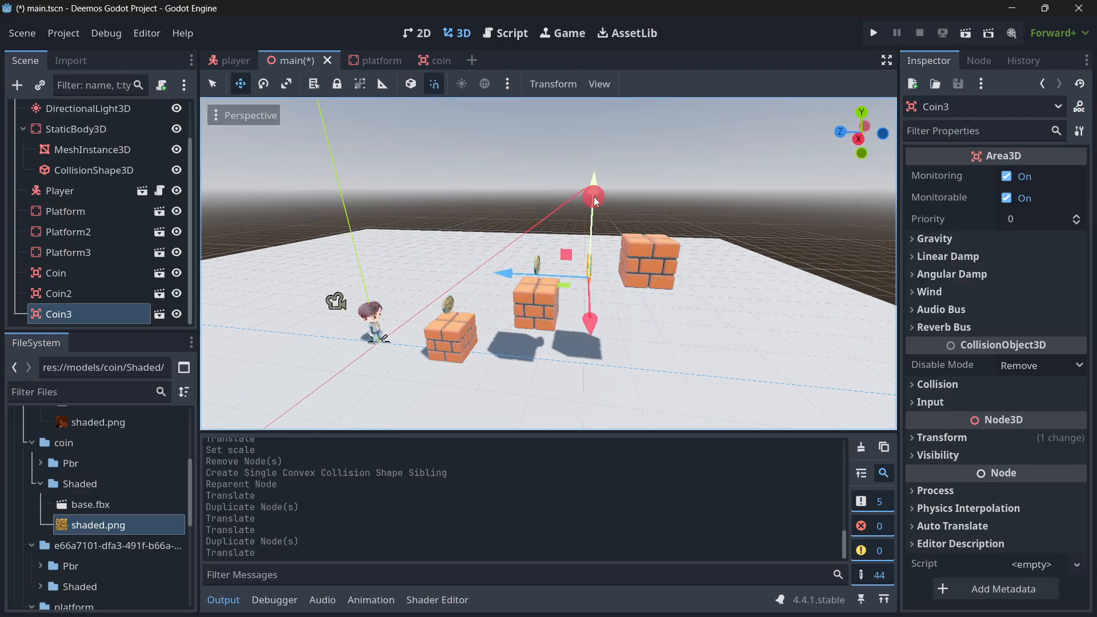
left_click_drag(594, 150, 592, 148)
right_click_drag(667, 256, 548, 316)
key("a")
key("a")
key("s")
Delete the StaticBody3D floor with its children from the main scene and select the Main root node.
scroll(72, 182, "up", 3)
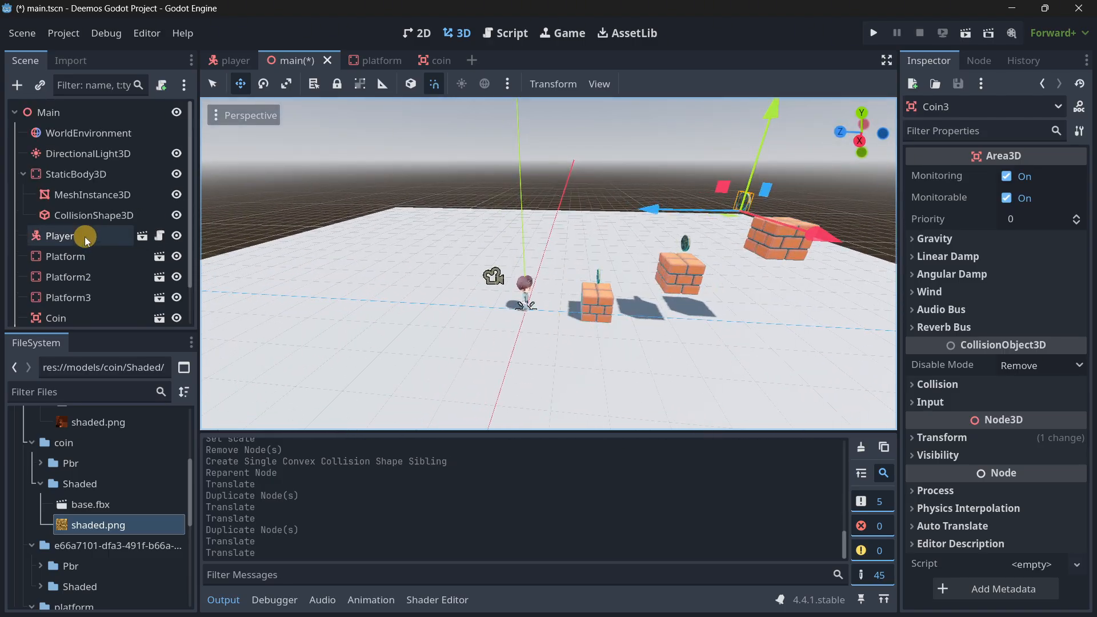
left_click(74, 182)
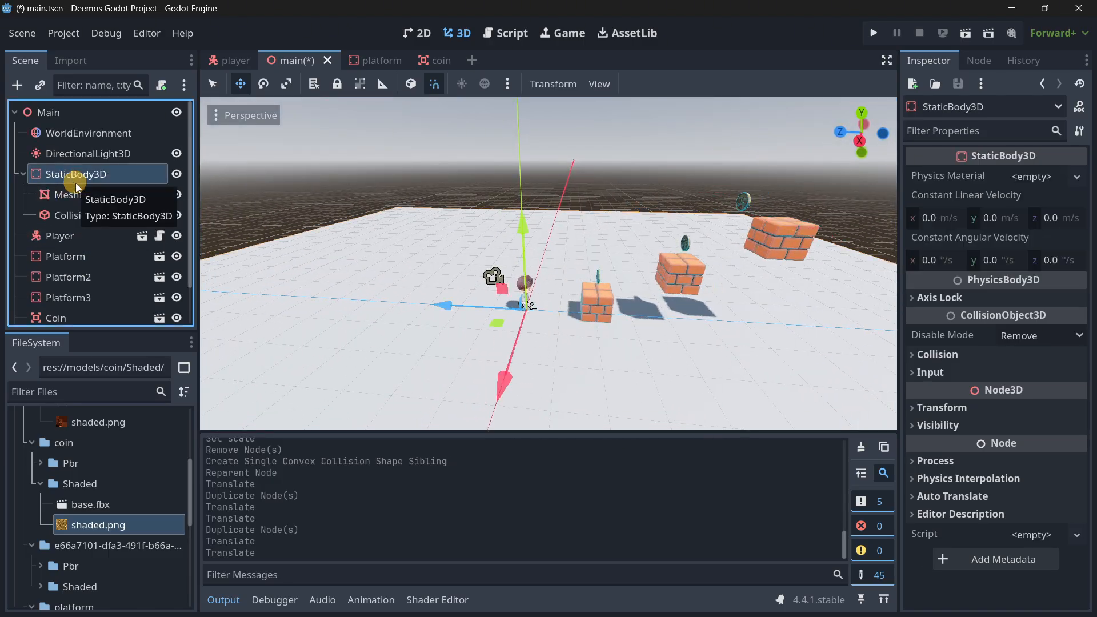
key("Delete")
key("Return")
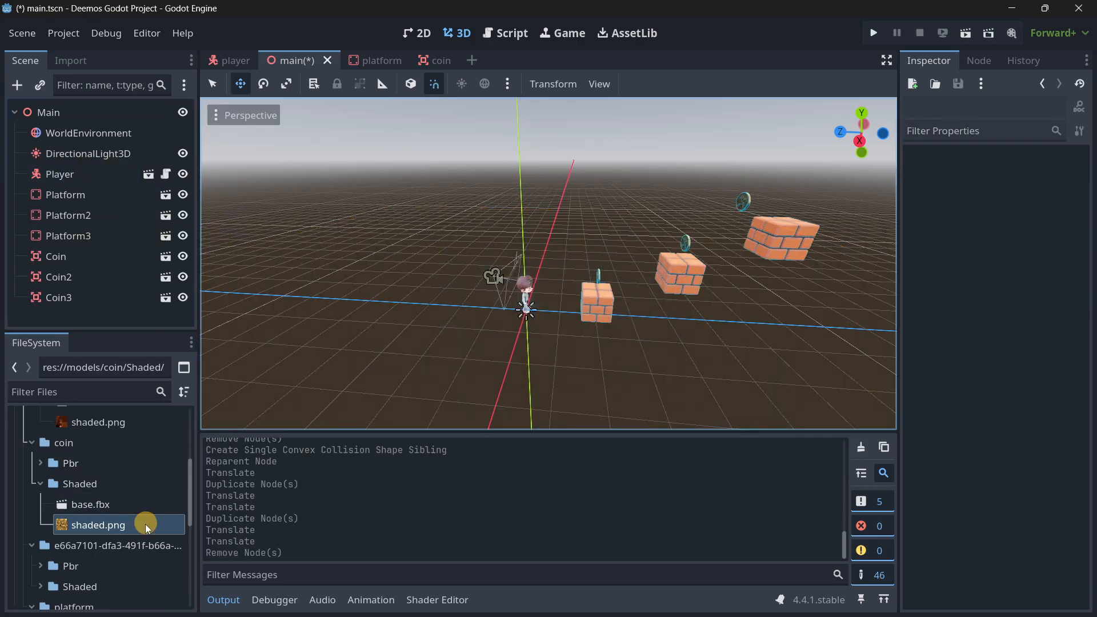
scroll(145, 523, "up", 5)
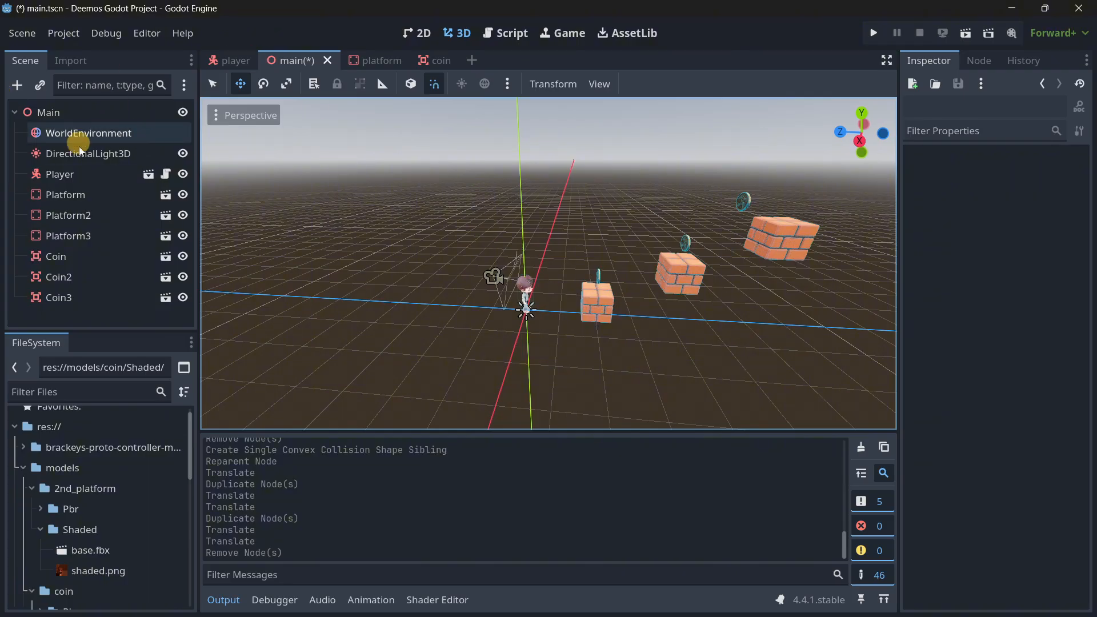
left_click(70, 115)
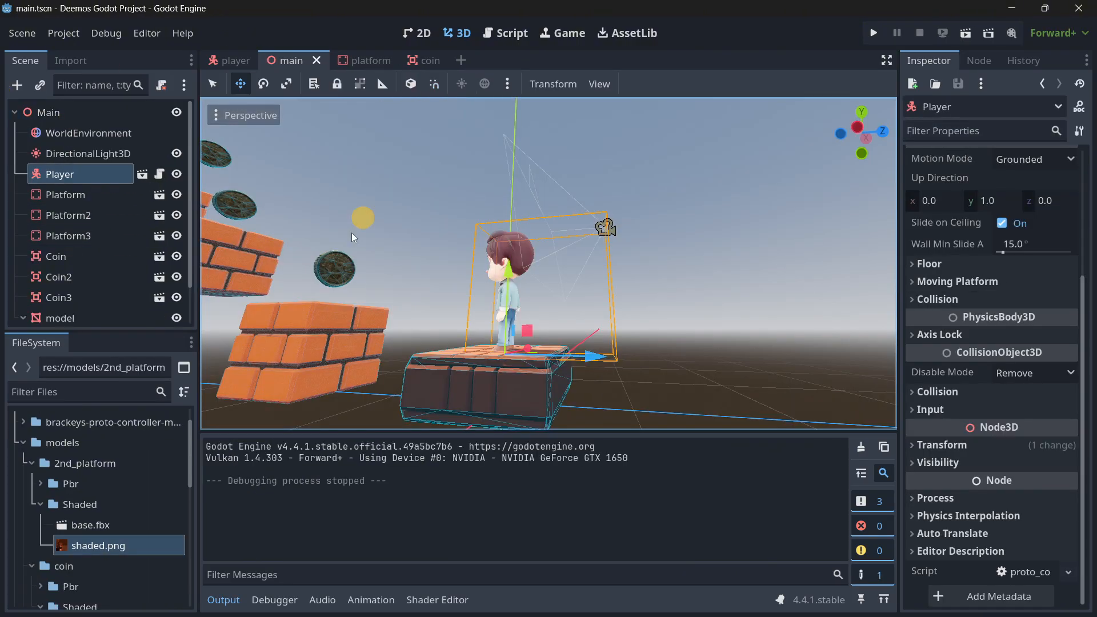
Open the platform scene and delete its concave CollisionShape3D node.
middle_click_drag(351, 232, 409, 91)
left_click(382, 63)
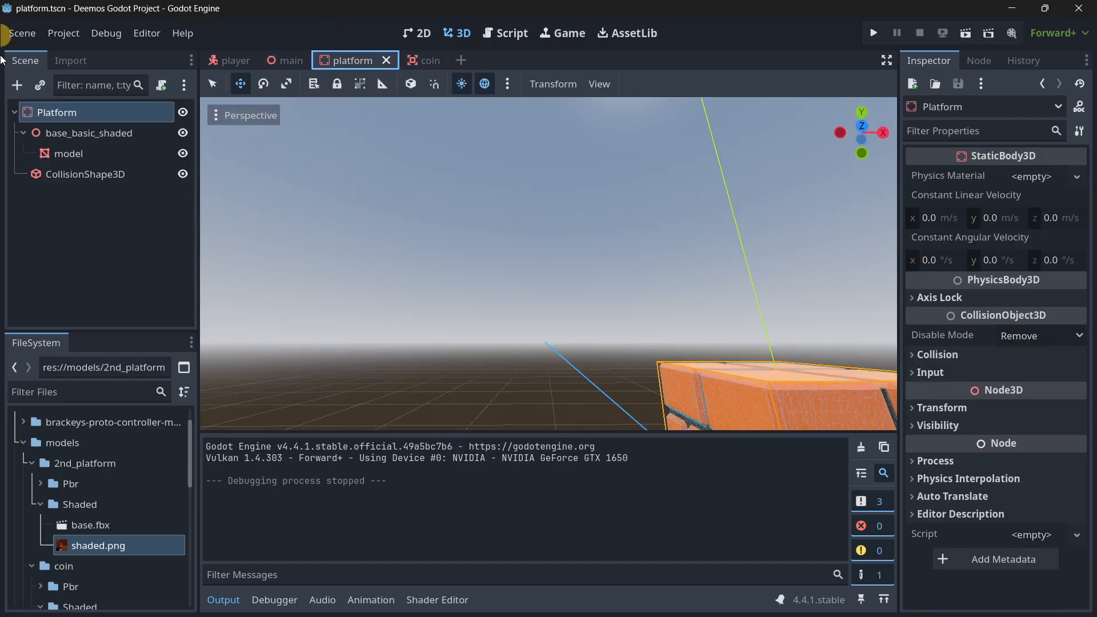
right_click_drag(548, 316, 548, 317)
key("s")
key("w")
right_click_drag(476, 276, 548, 317)
left_click(87, 176)
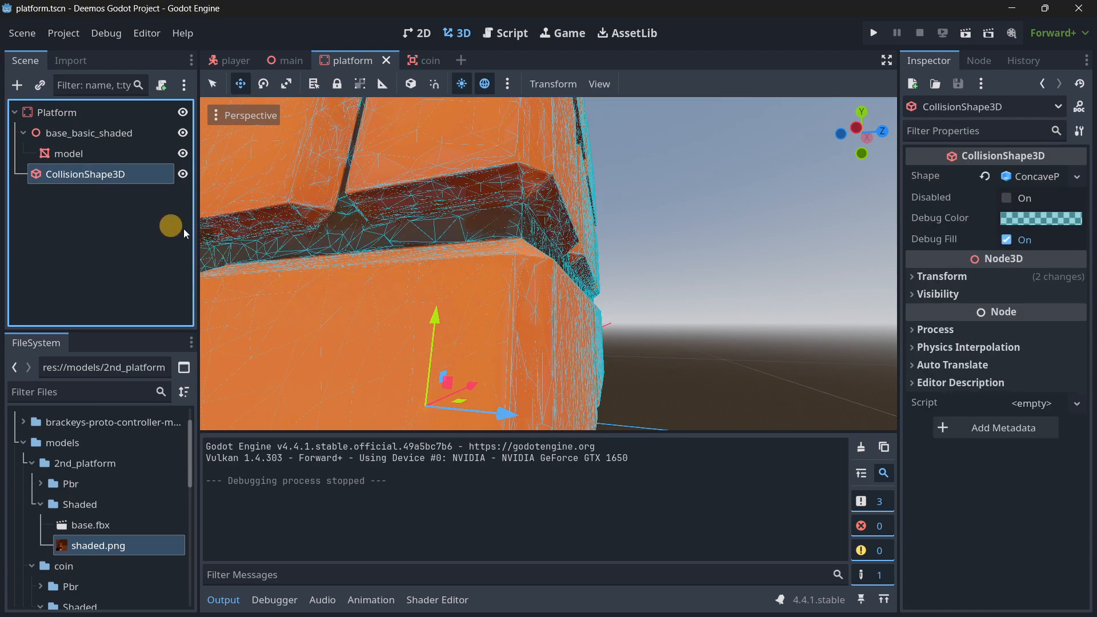
key("Delete")
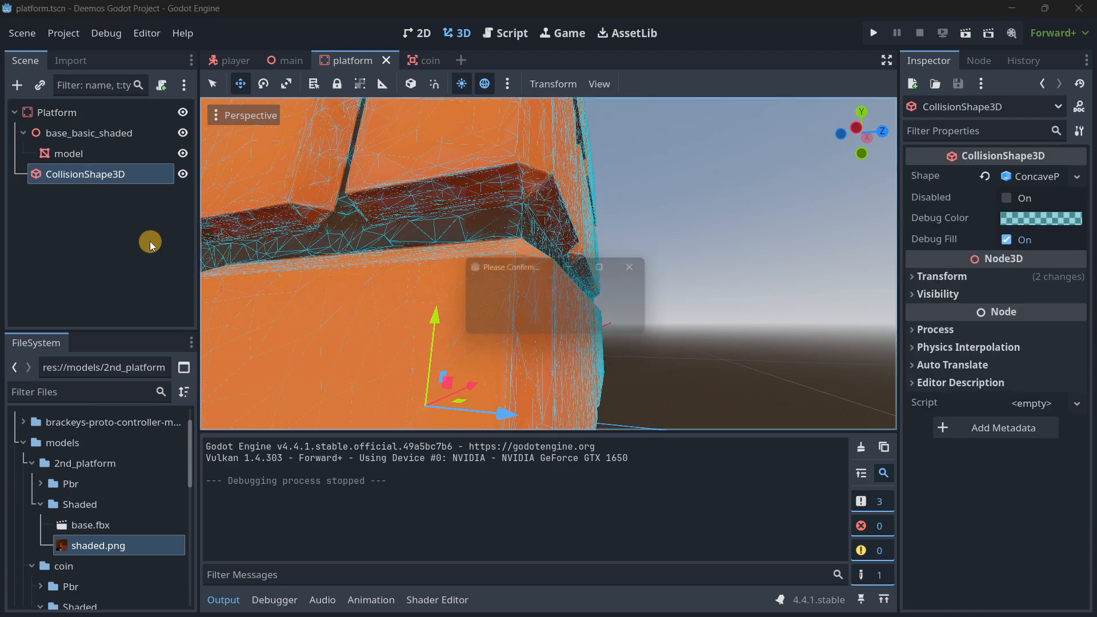
key("Return")
Create a Single Convex collision shape from the platform's model mesh, placed as a Sibling.
left_click(108, 156)
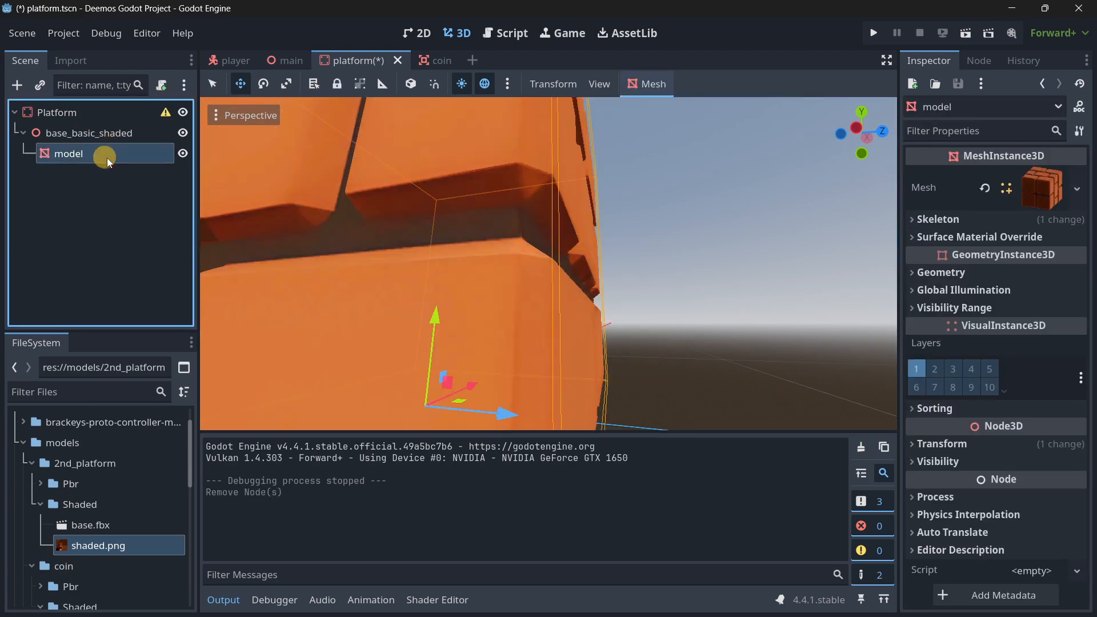
left_click(646, 85)
left_click(711, 106)
left_click(543, 282)
left_click(517, 288)
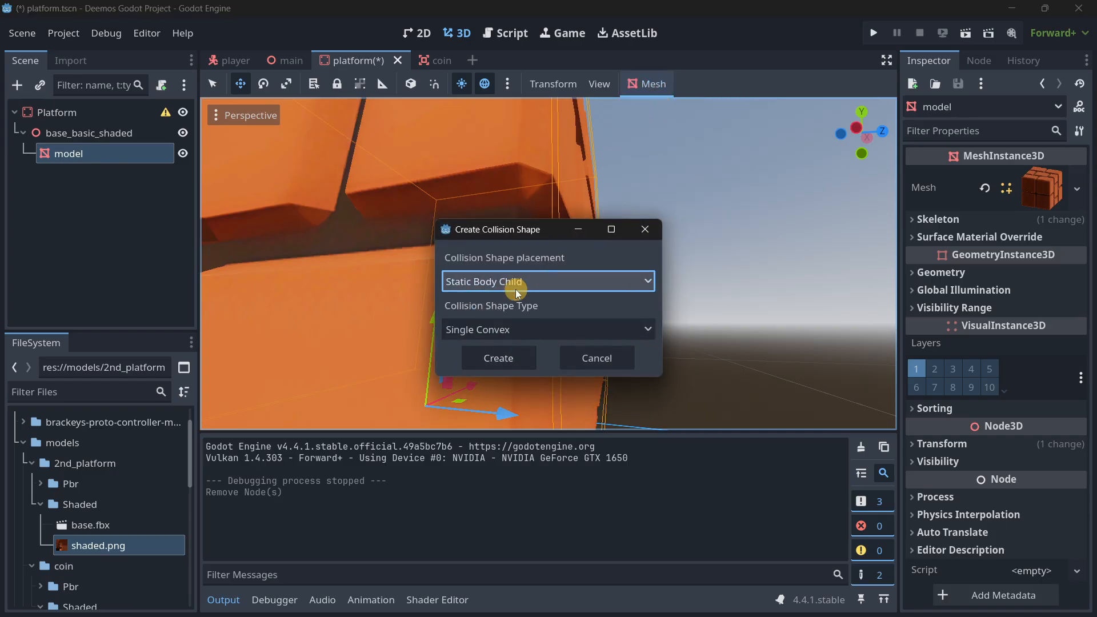
left_click(515, 289)
left_click(517, 303)
left_click(519, 329)
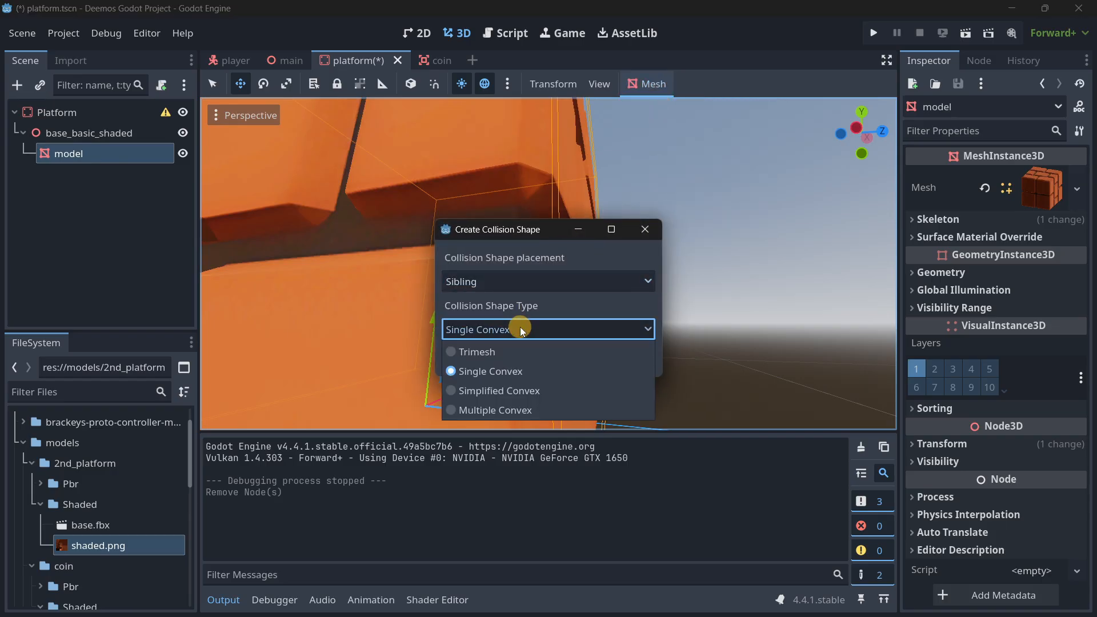
left_click(571, 309)
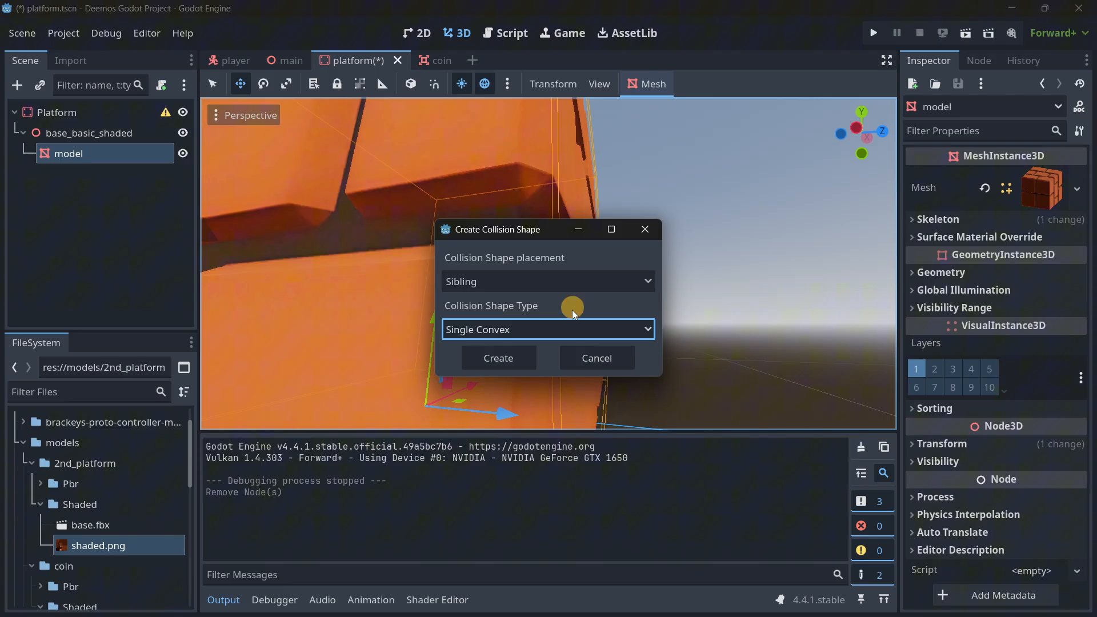
left_click(493, 364)
Reparent the new CollisionShape3D directly under the Platform root node and save the platform scene.
key("s")
right_click_drag(548, 283, 549, 317)
key("a")
key("w")
key("a")
left_click(121, 248)
key("ctrl+s")
left_click_drag(97, 174, 75, 115)
key("ctrl+s")
Run the project, playtest by walking and jumping the boy across the brick platforms and coins, and close the game.
left_click(873, 33)
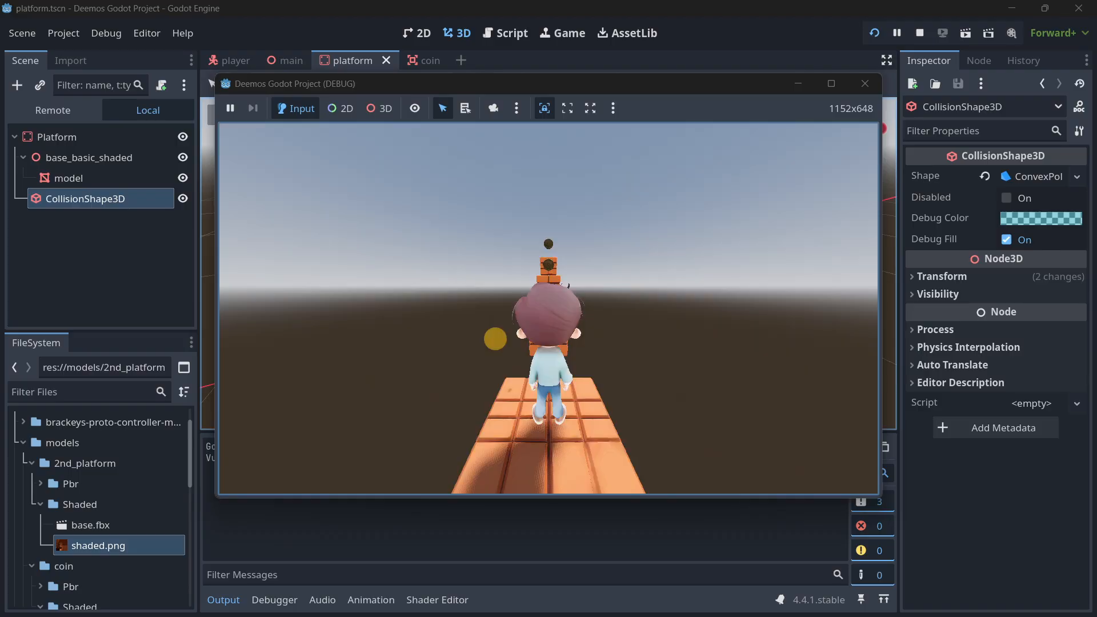
left_click(494, 338)
key("w")
key("space")
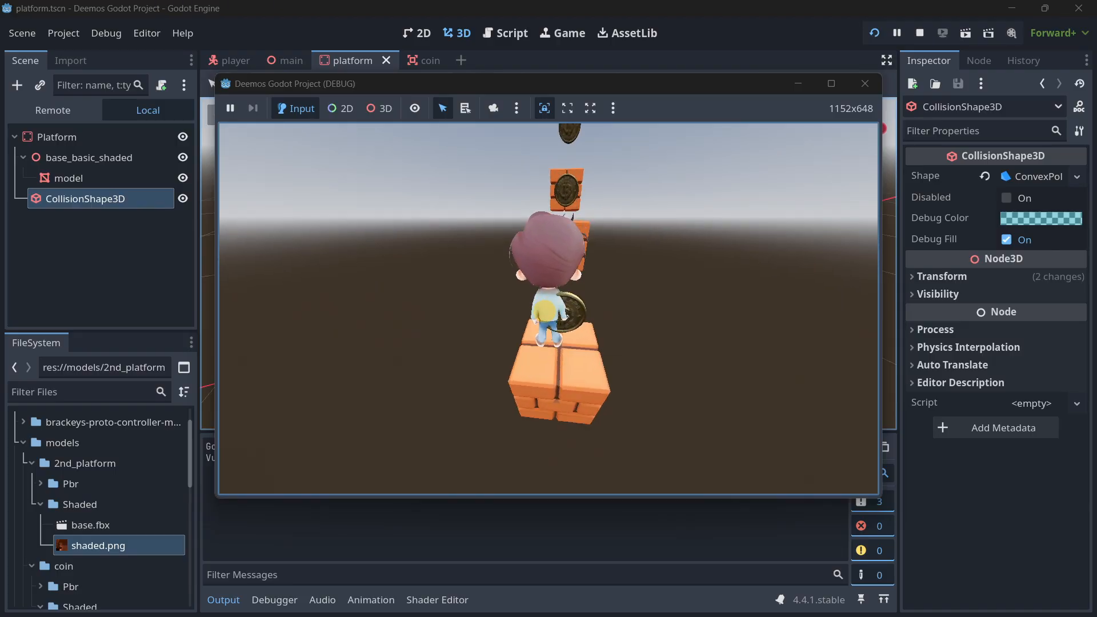
key("w")
key("space")
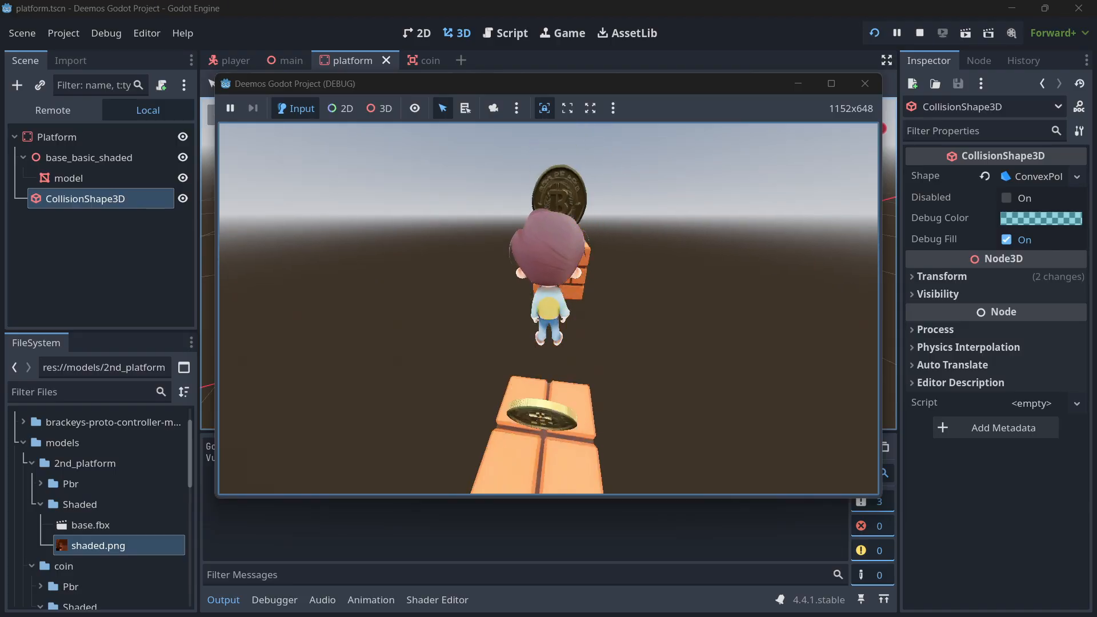
key("w")
key("space")
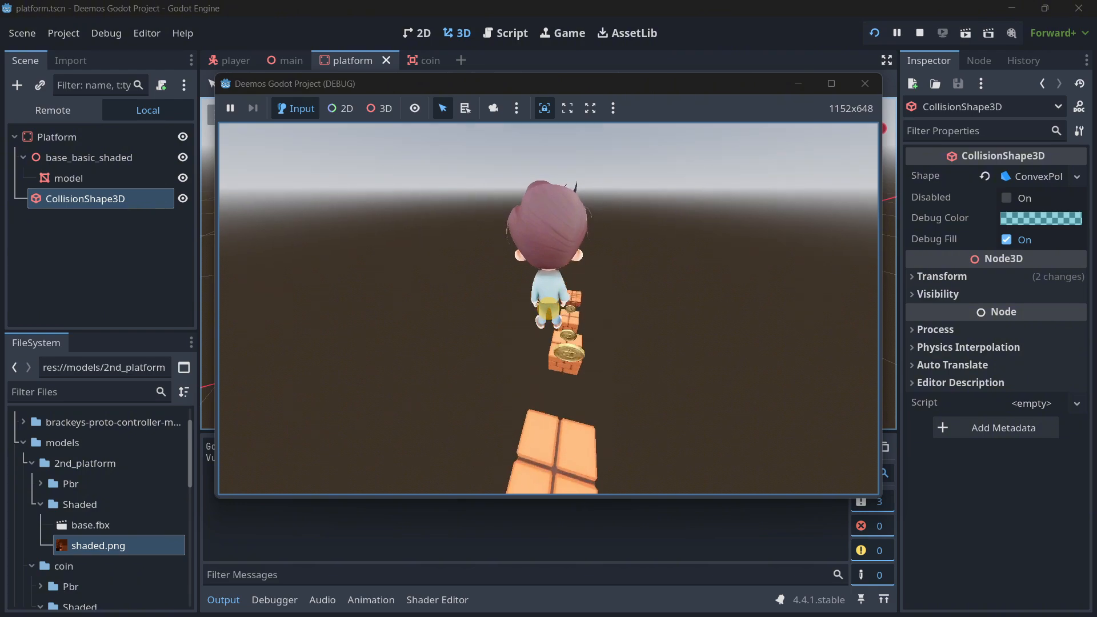
key("space")
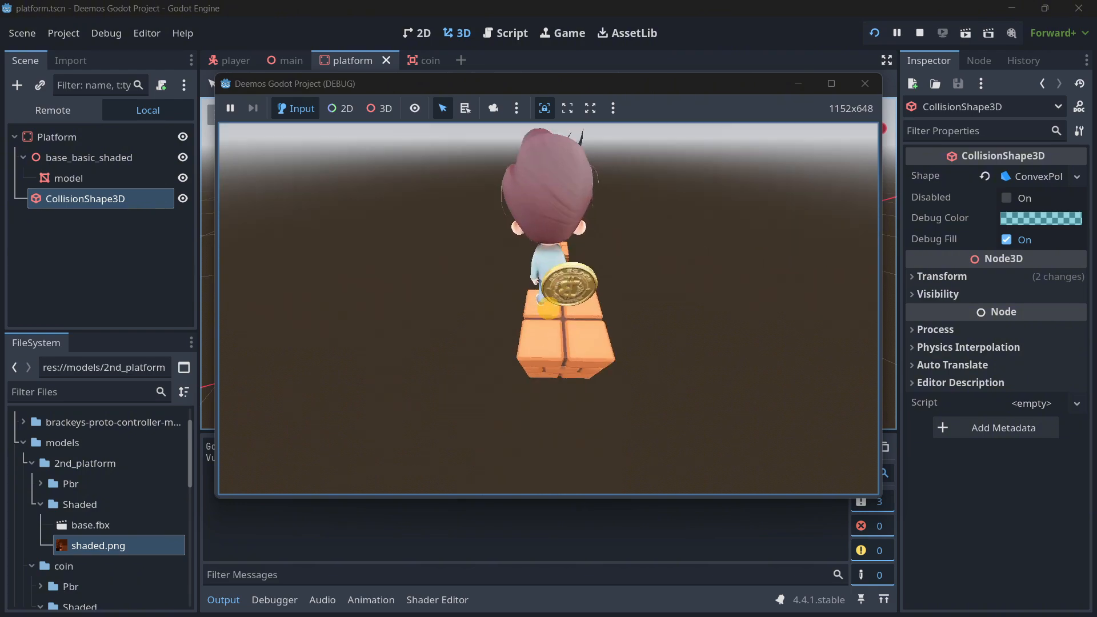
key("w")
key("space")
key("Escape")
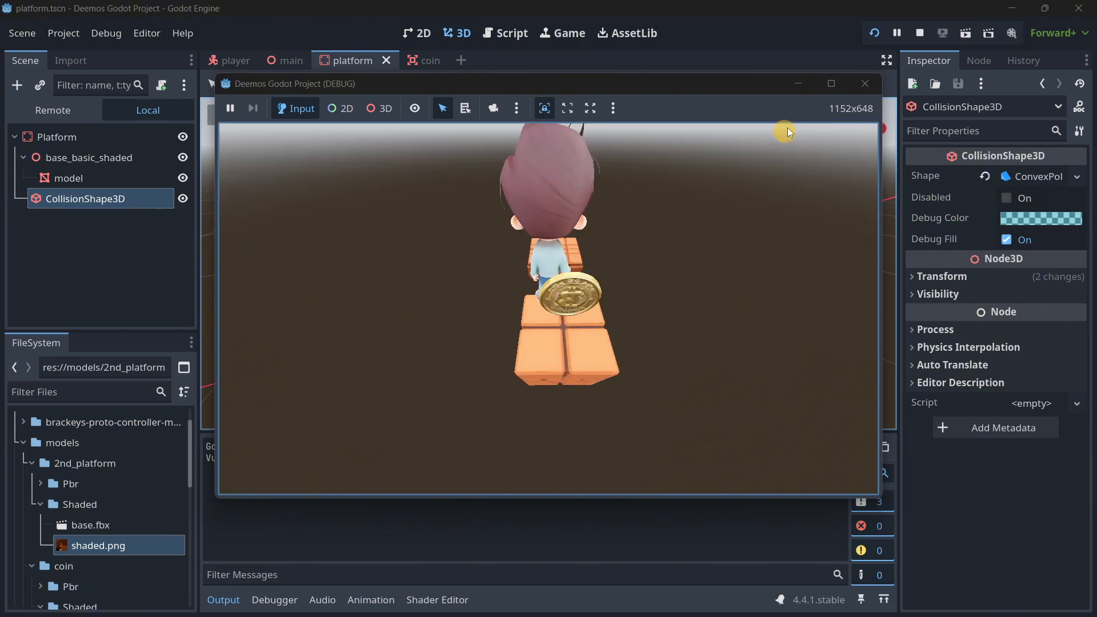
left_click(863, 86)
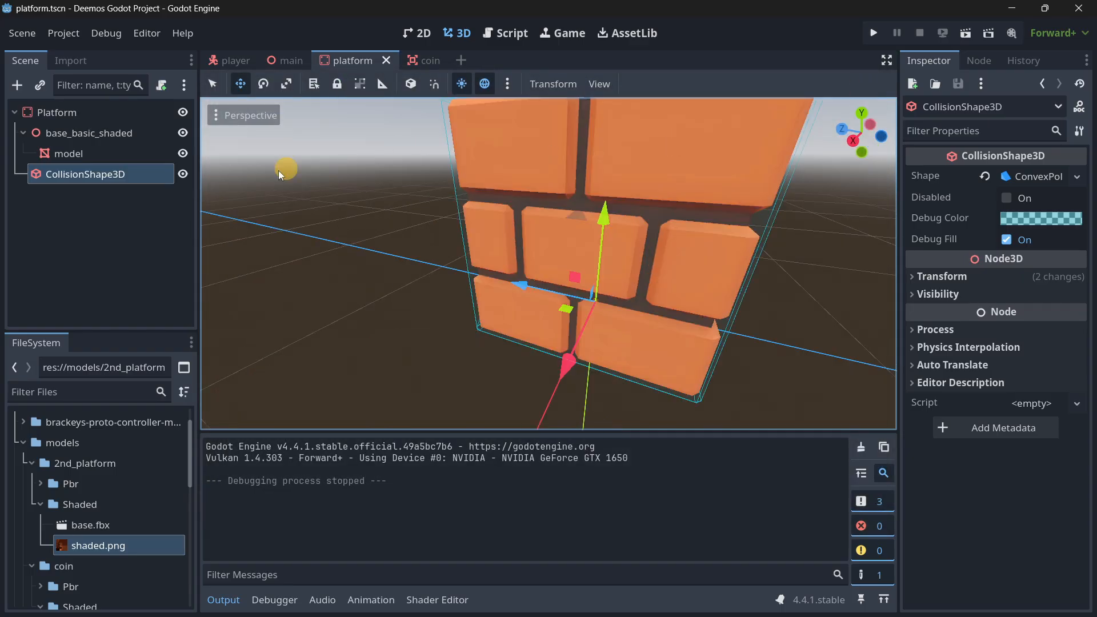
left_click(88, 108)
left_click(101, 154)
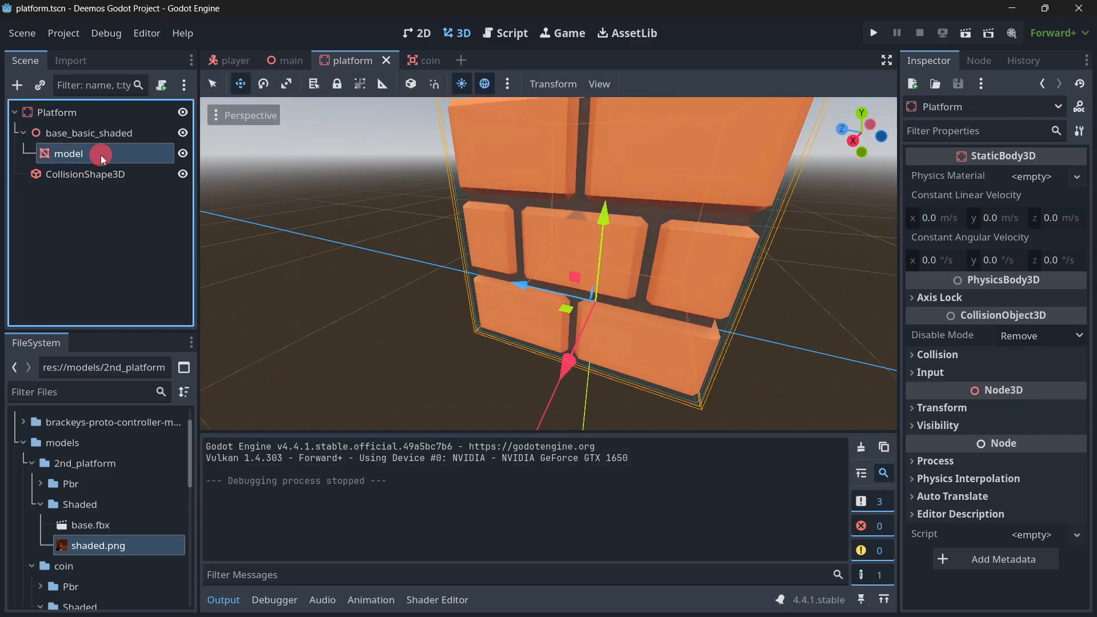
left_click(648, 84)
left_click(653, 108)
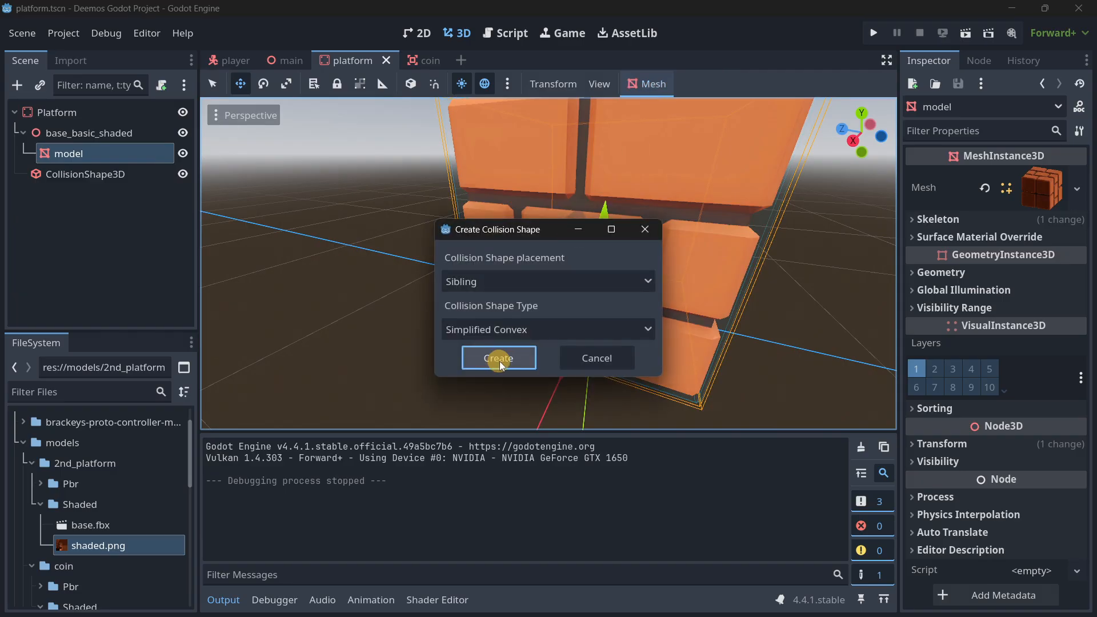
left_click(594, 360)
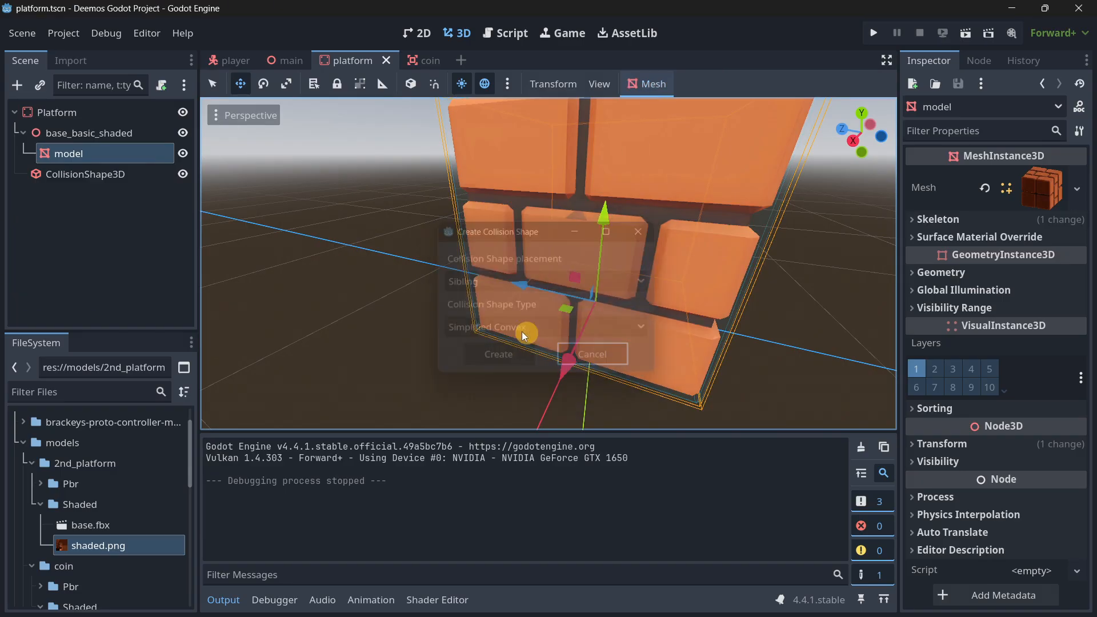
Examine from several sides how the convex collision outline fits the brick platform.
left_click(63, 260)
right_click_drag(550, 316, 548, 315)
key("a")
key("s")
key("w")
key("s")
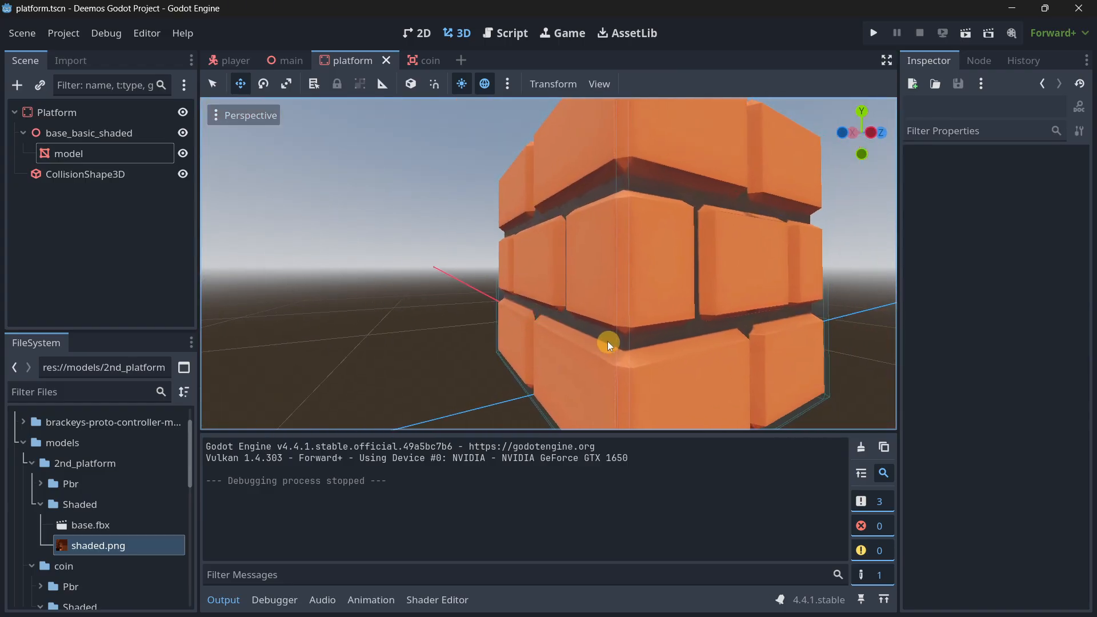
middle_click_drag(608, 345, 339, 299)
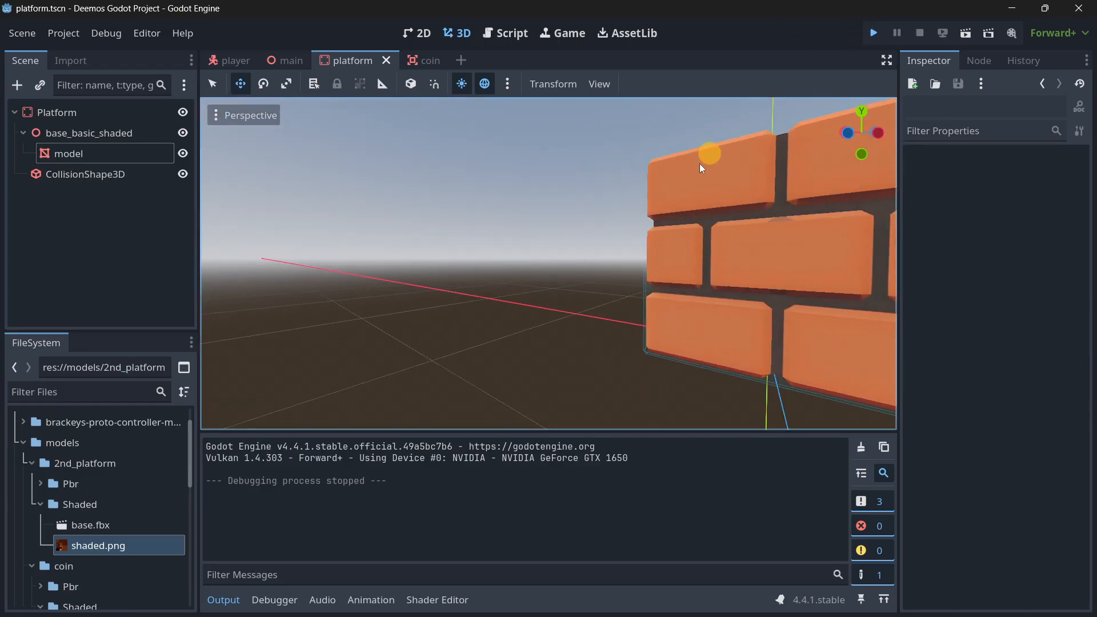
Run the project again, test the boy's jumps from platform to platform against their collisions, and close the game.
key("F5")
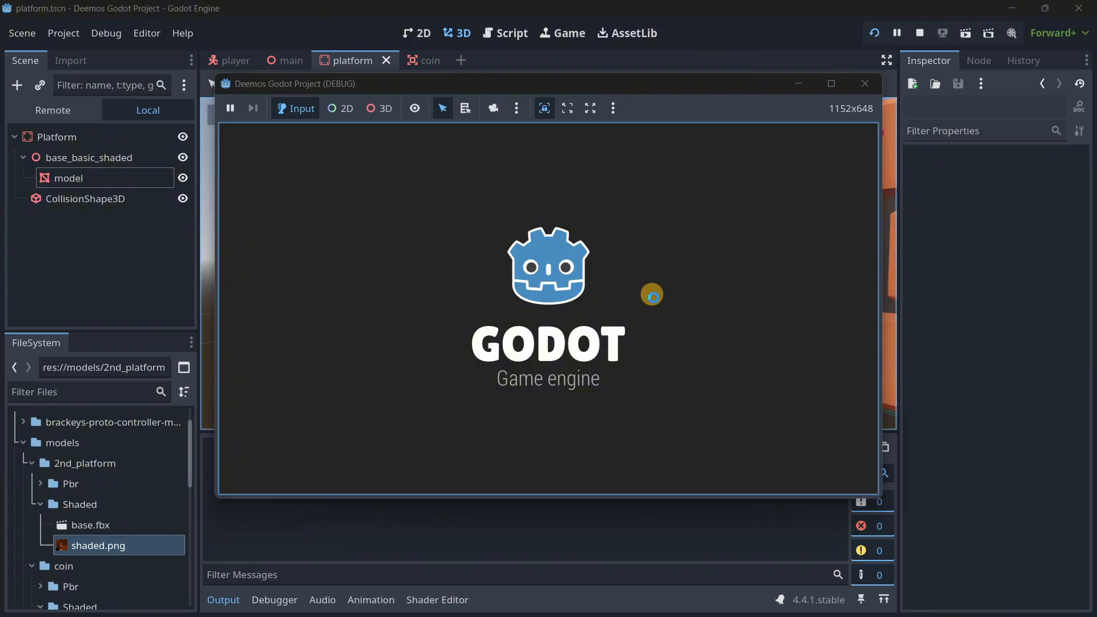
left_click(652, 295)
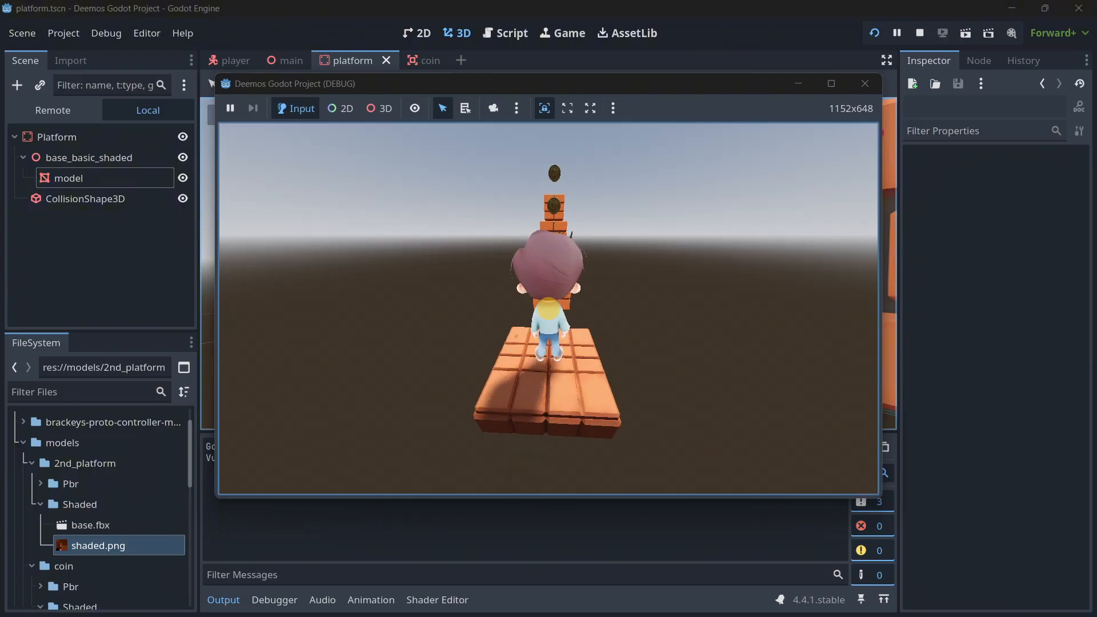
key("w")
key("space")
key("space")
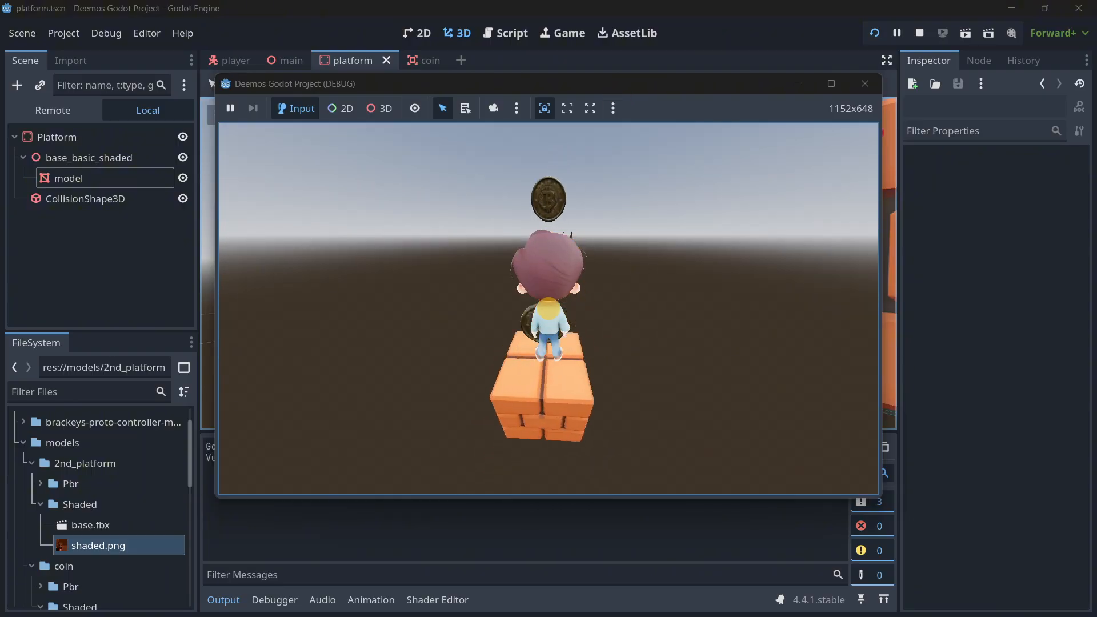
key("w")
key("space")
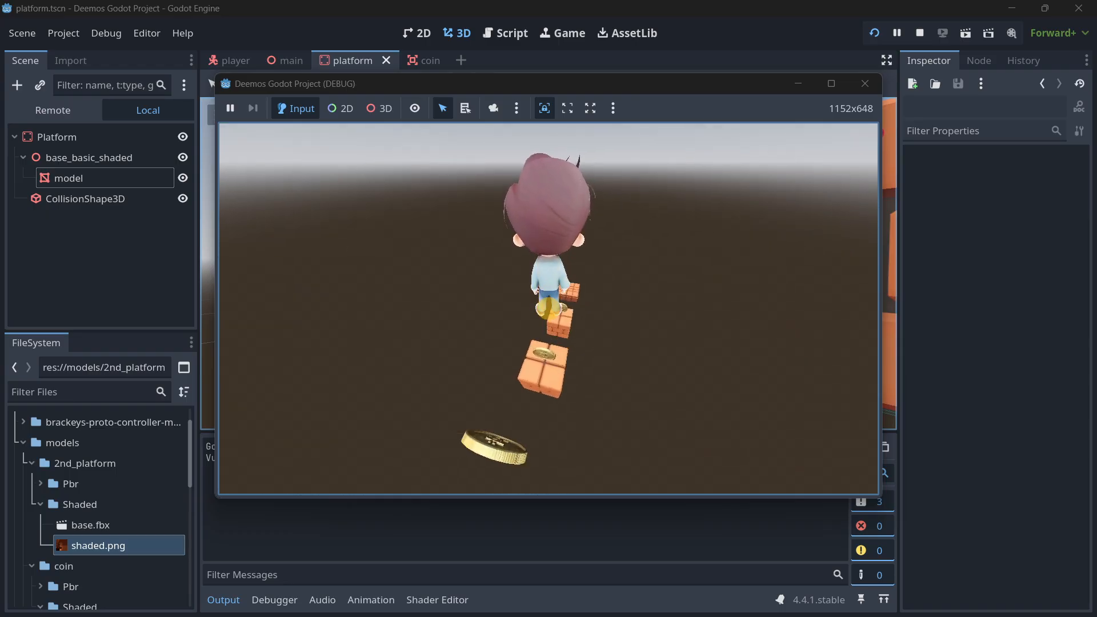
key("w")
key("space")
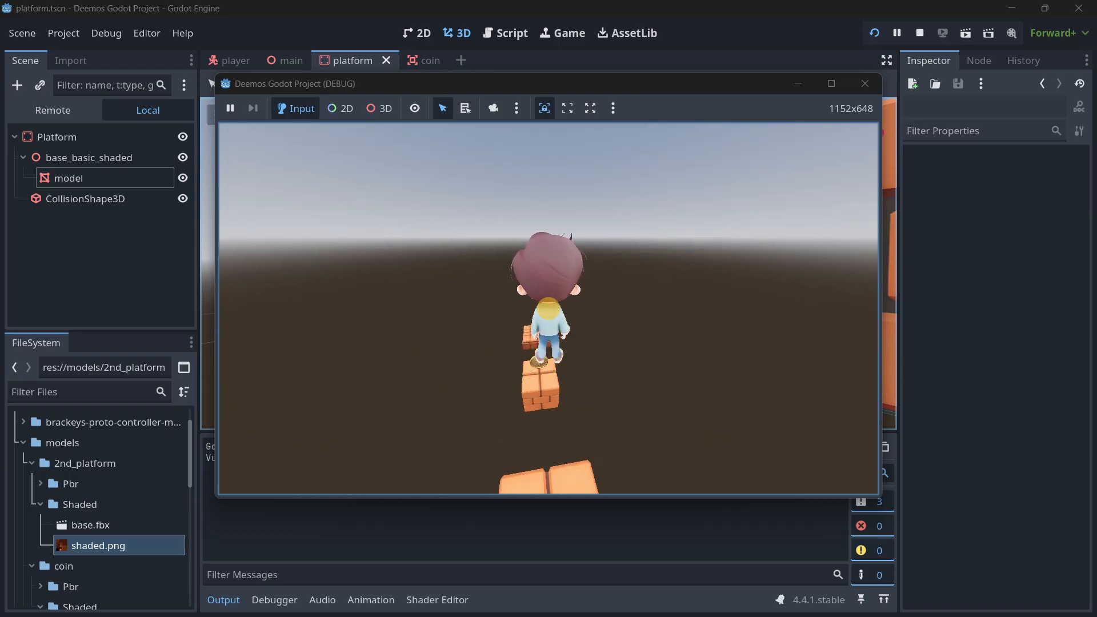
key("w")
key("space")
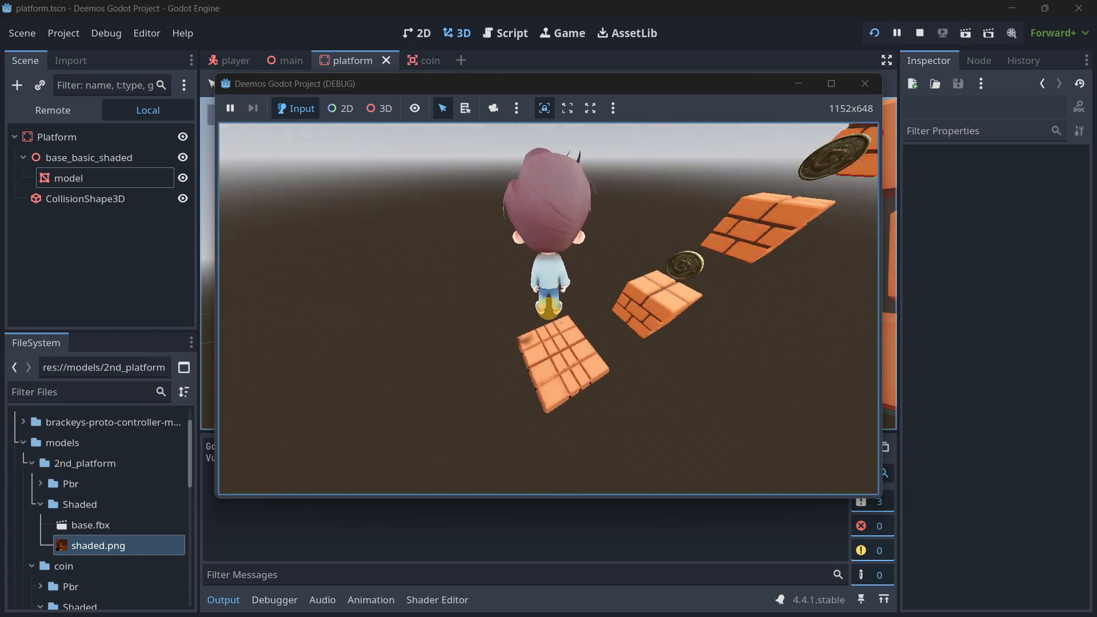
key("Escape")
left_click(863, 84)
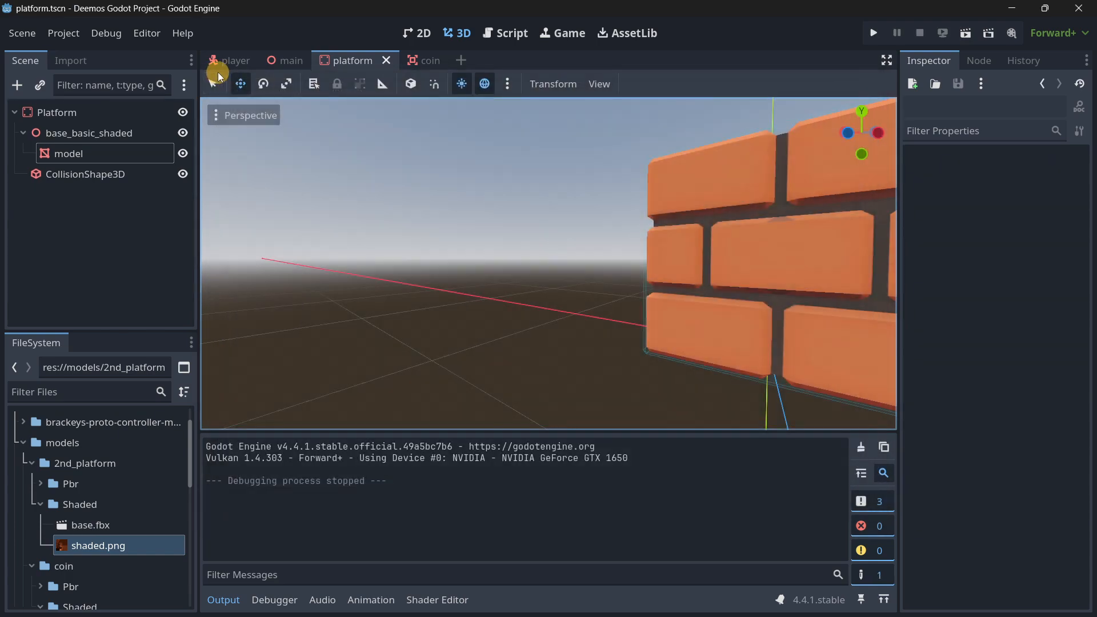
Start attaching a script to the coin scene's Coin root node and create a scripts folder under res:// for it.
left_click(219, 61)
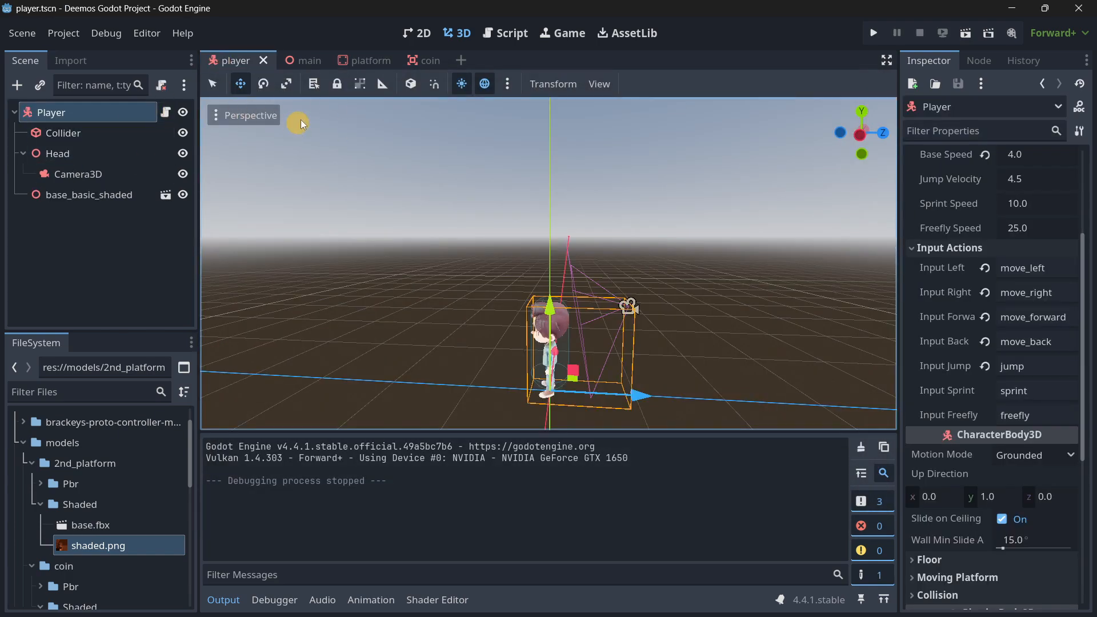
left_click(414, 60)
left_click(97, 114)
left_click(162, 85)
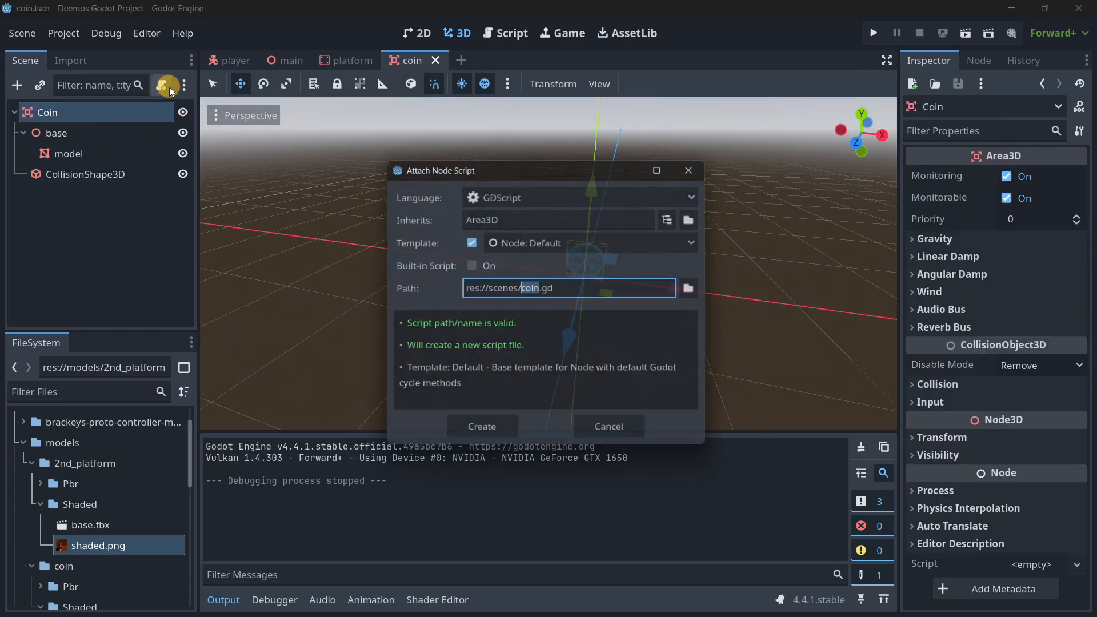
left_click(692, 293)
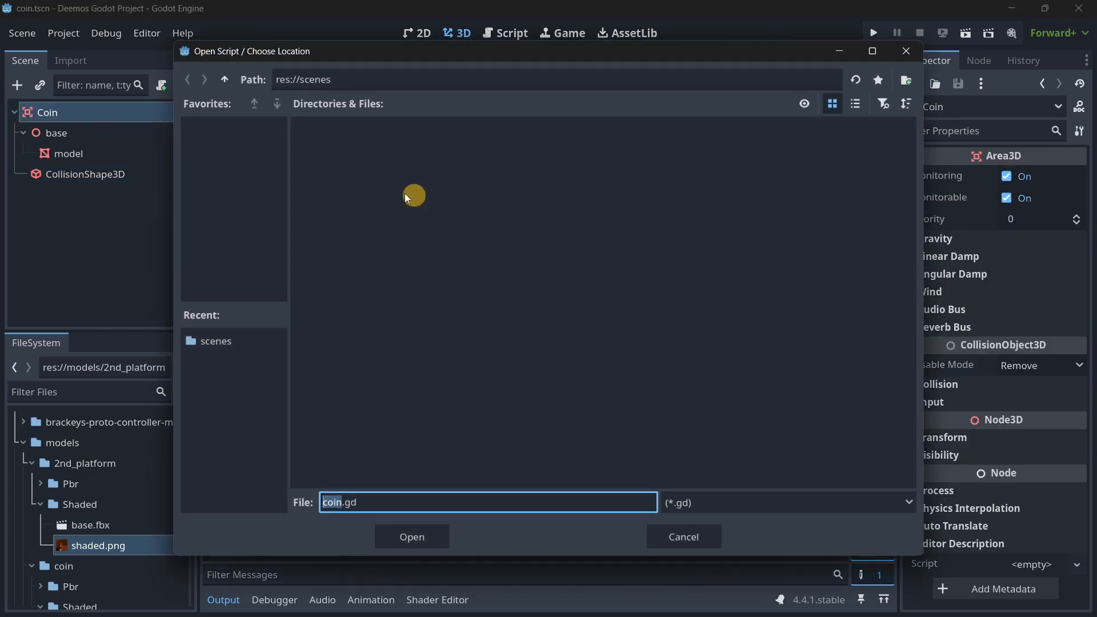
left_click(223, 79)
left_click(904, 82)
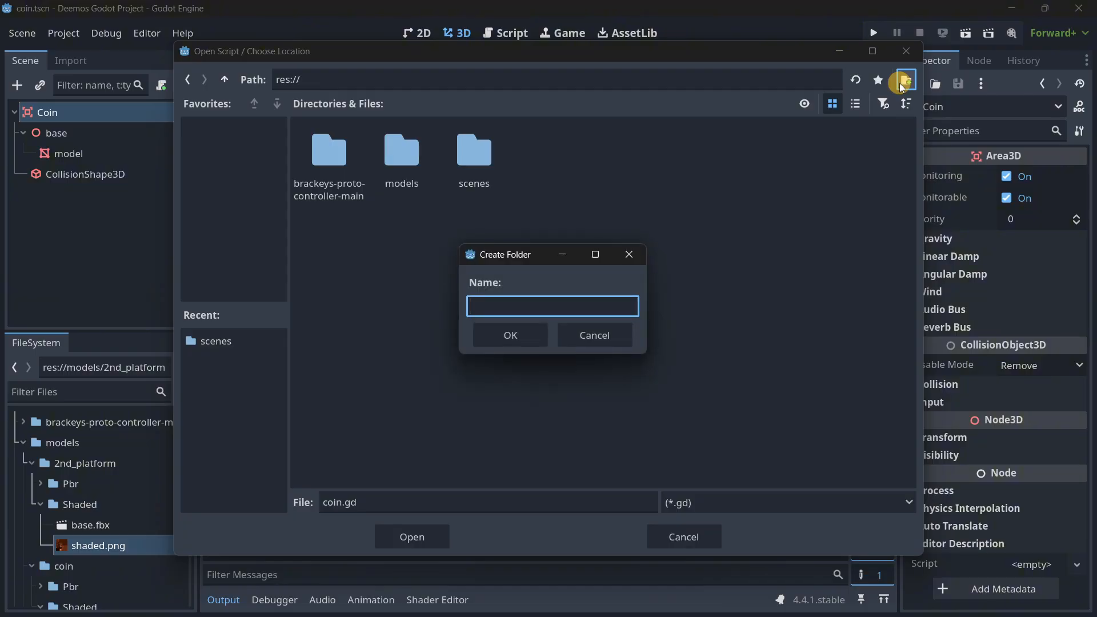
type("scripts")
key("Return")
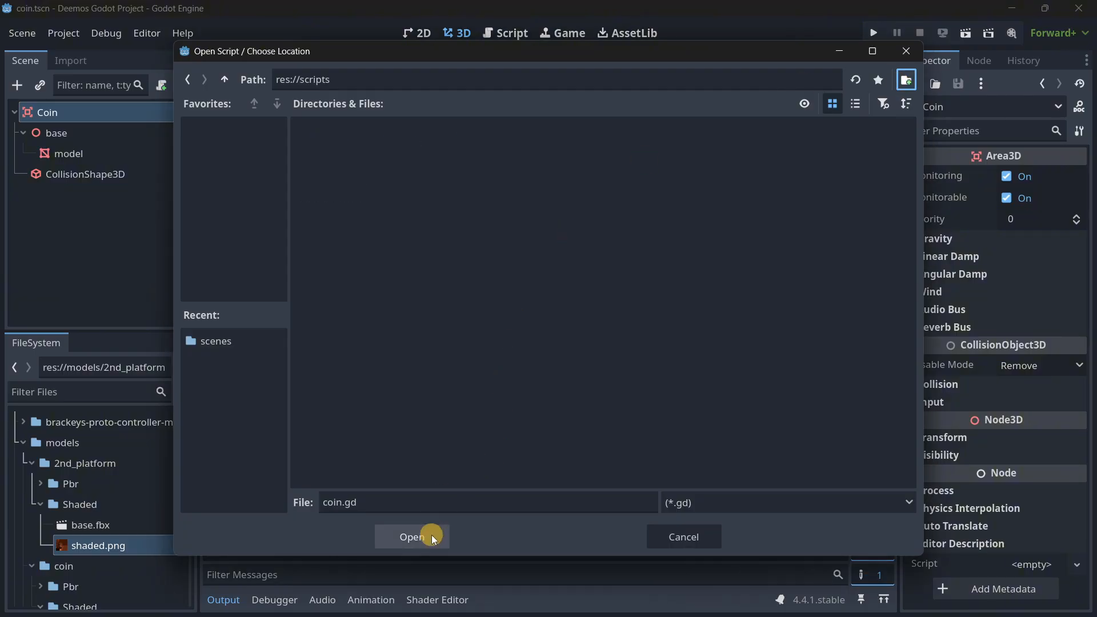
Attach the script res://scripts/coin.gd to the Coin node using the Object: Empty template.
left_click(430, 536)
left_click(523, 243)
left_click(529, 299)
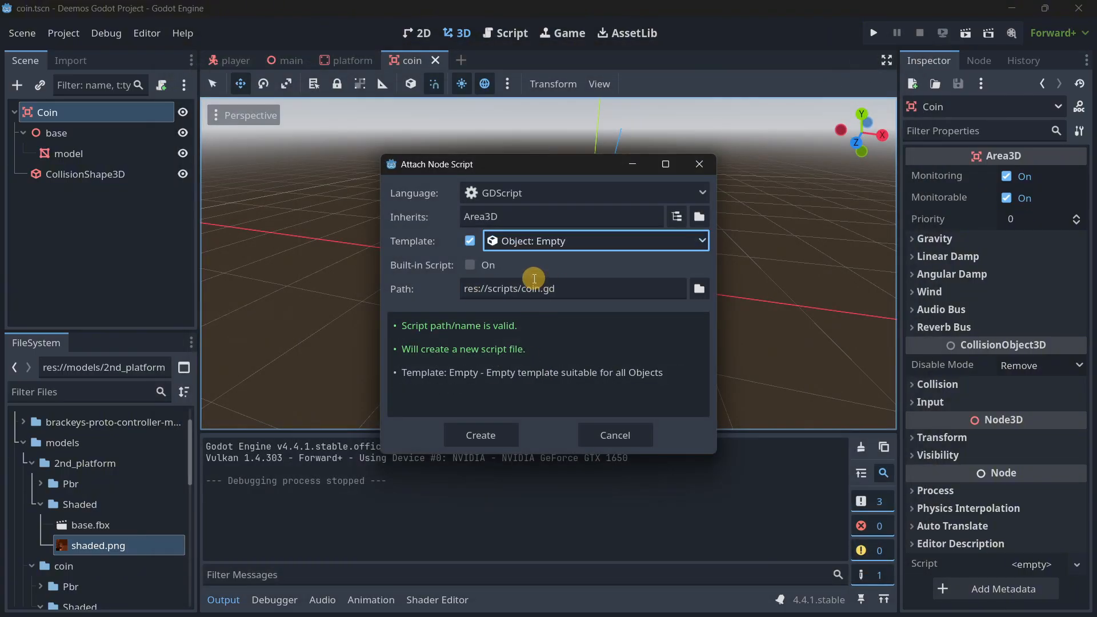
key("Return")
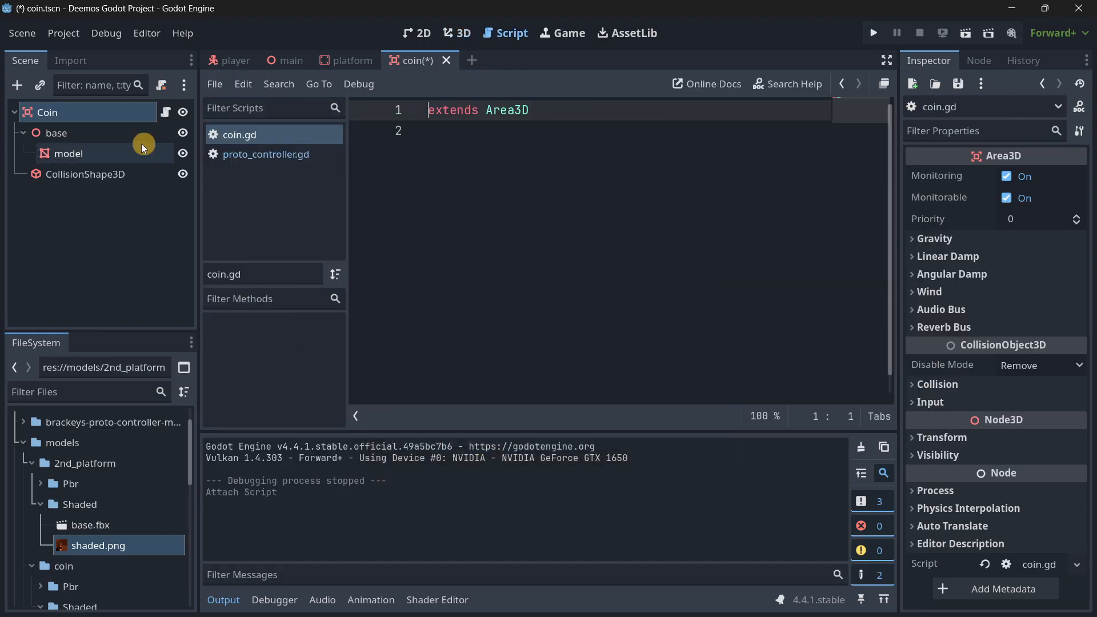
Connect the Coin's body_entered signal to an _on_body_entered function in the coin script.
left_click(973, 60)
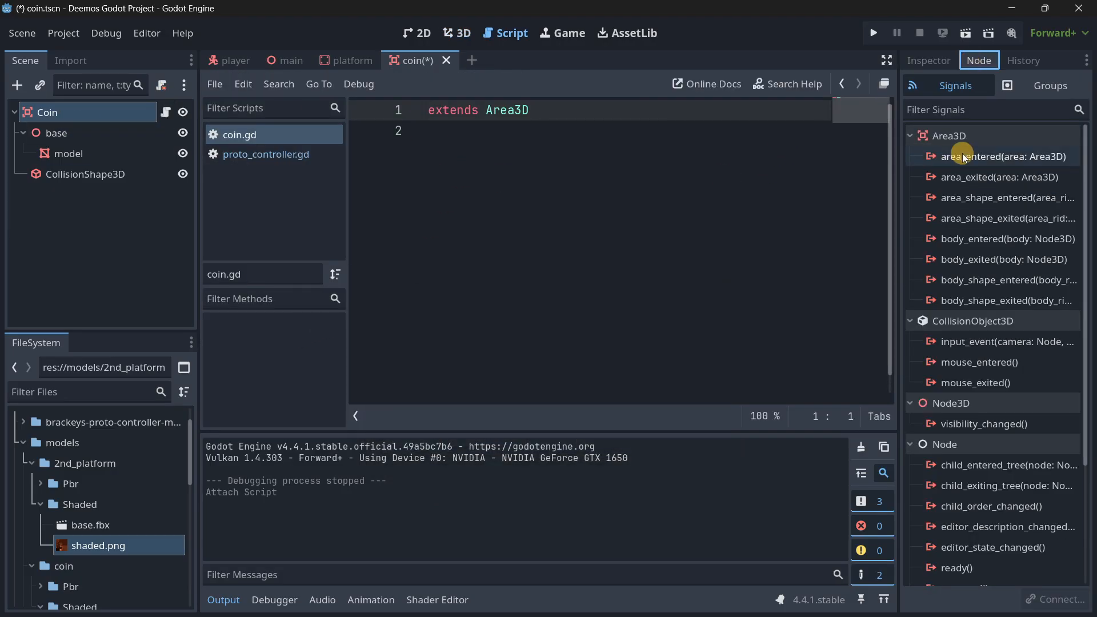
double_click(971, 239)
left_click(497, 465)
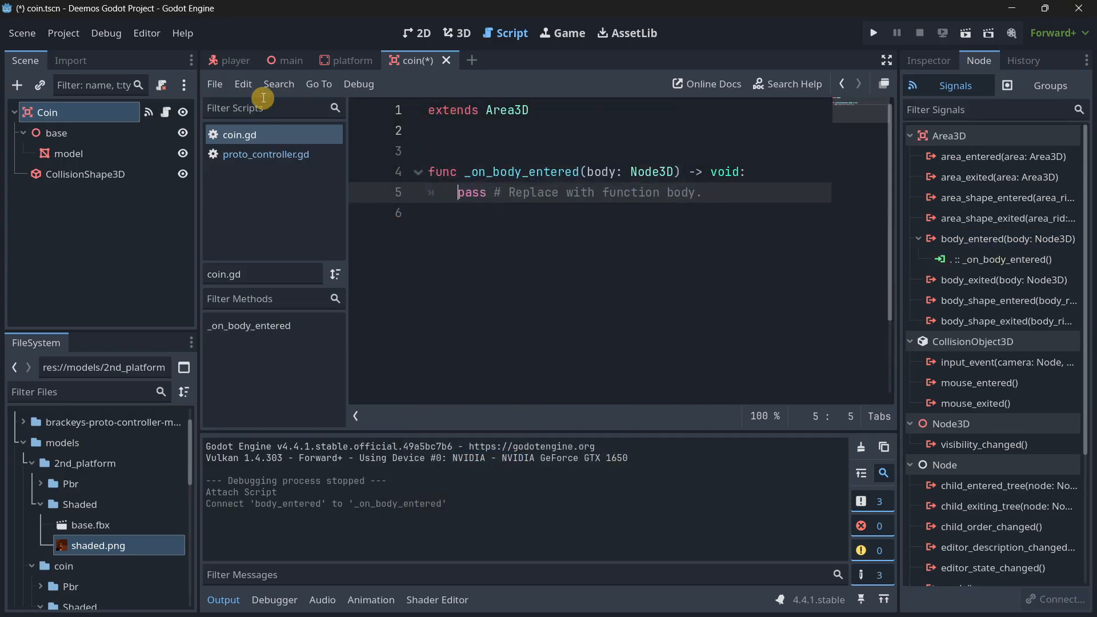
Add the player scene's root node to a new scene group named player and return to the coin scene.
left_click(230, 60)
left_click(1021, 87)
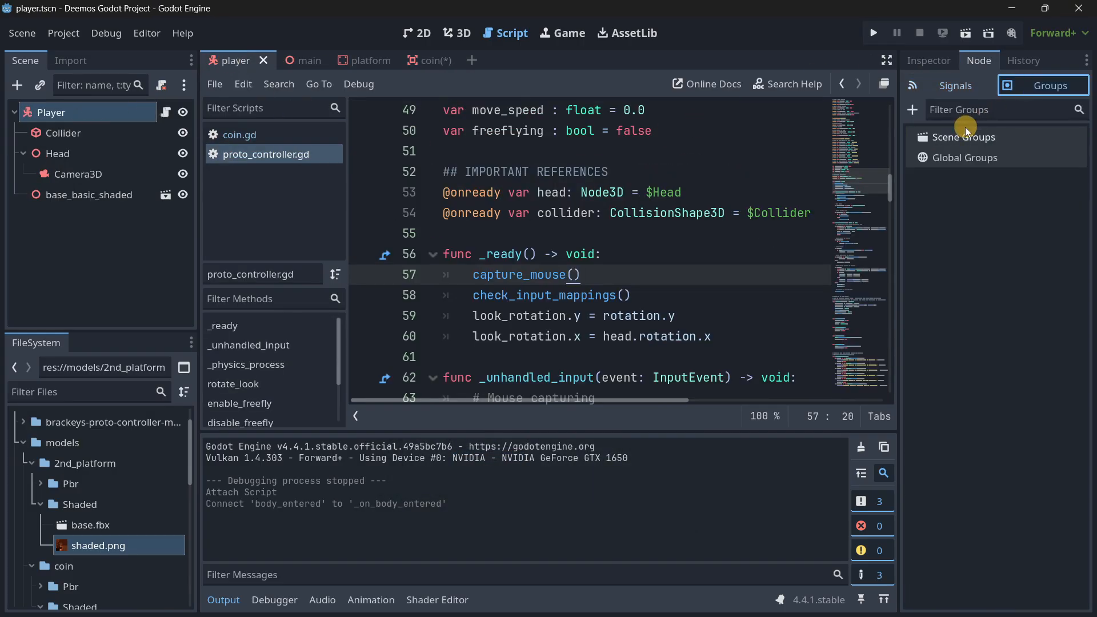
type("player")
key("Return")
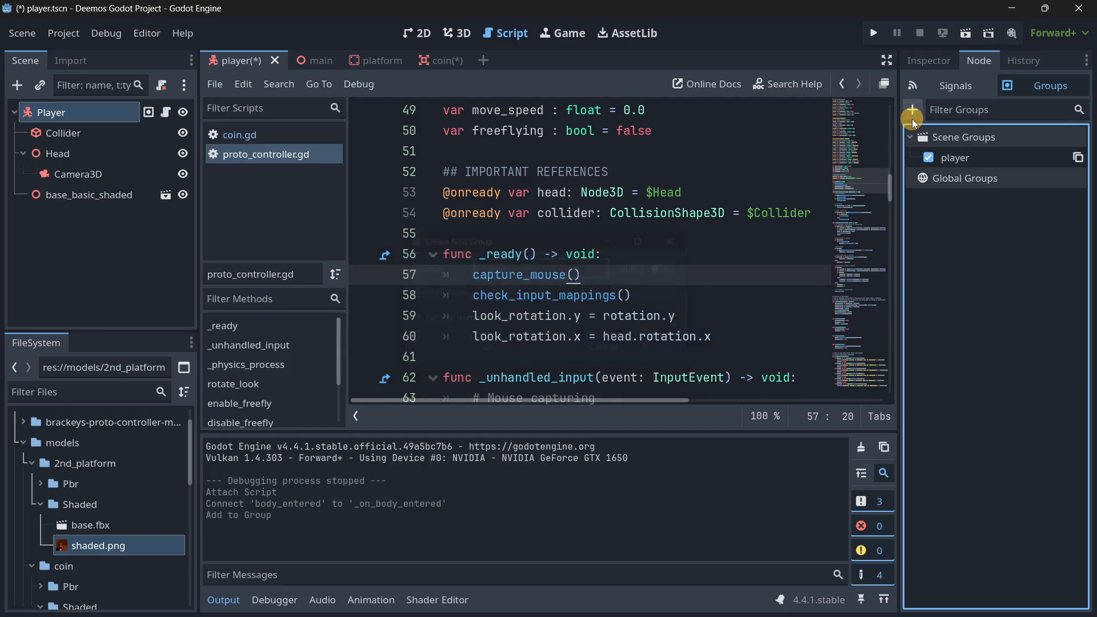
left_click(425, 61)
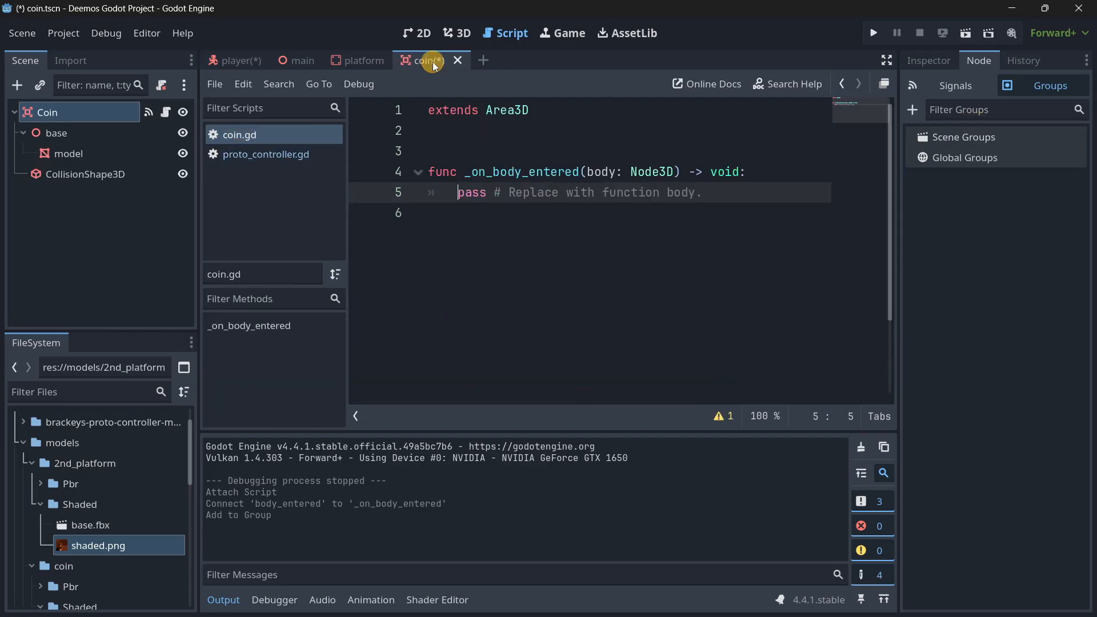
Replace the _on_body_entered placeholder with if body.is_in_group("player"): and an indented queue_free() call, and save the coin scene.
left_click_drag(607, 190, 458, 186)
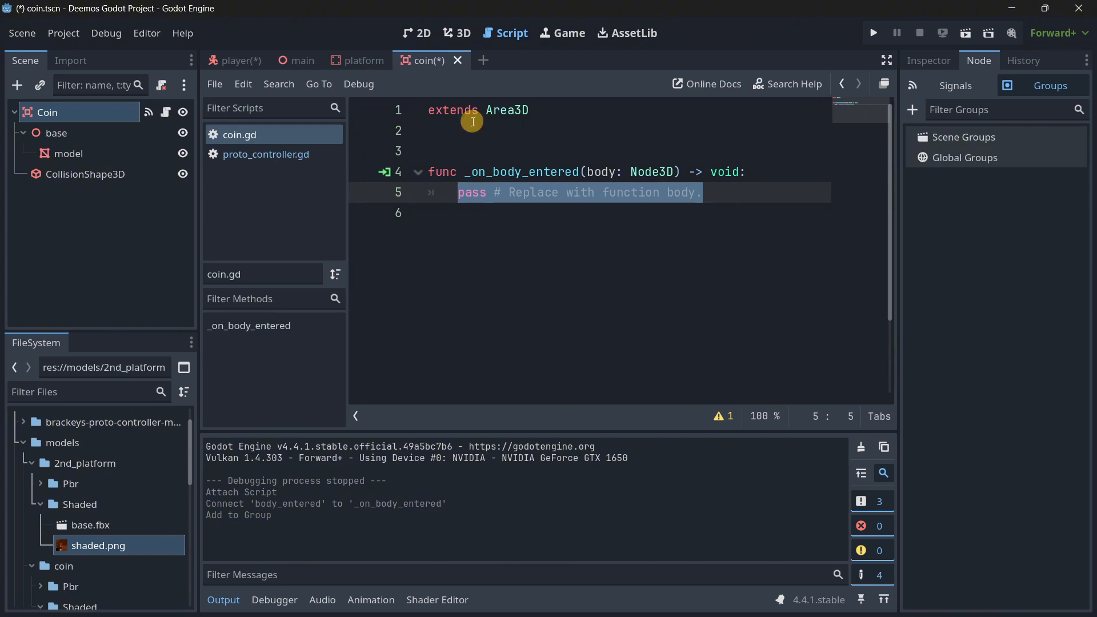
type("if body.is_in_")
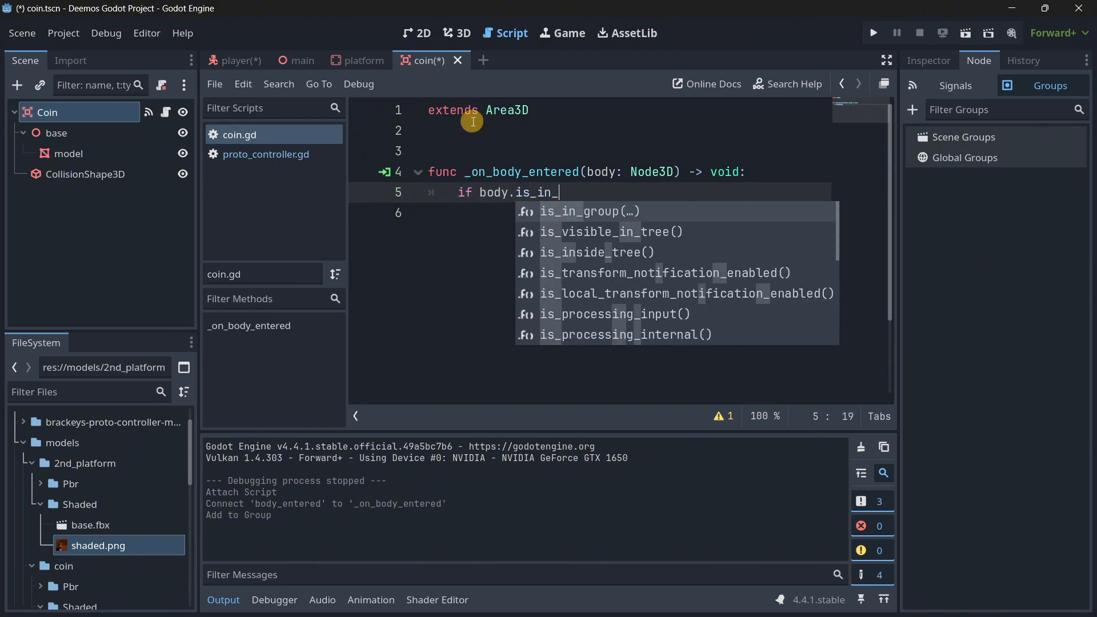
key("Return")
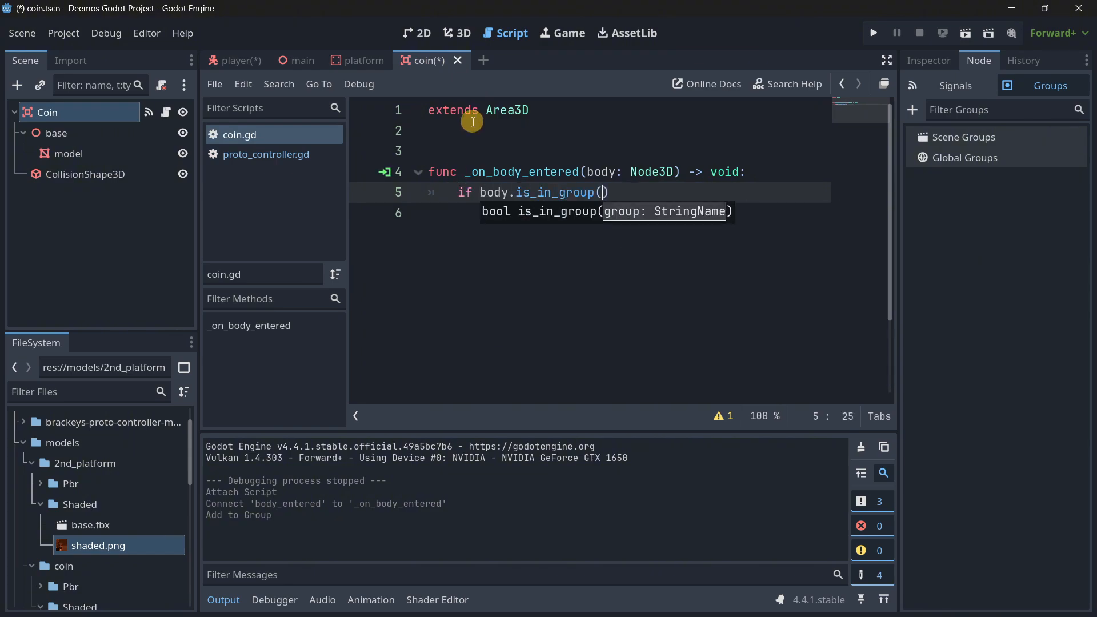
type("\"player\"):")
key("Return")
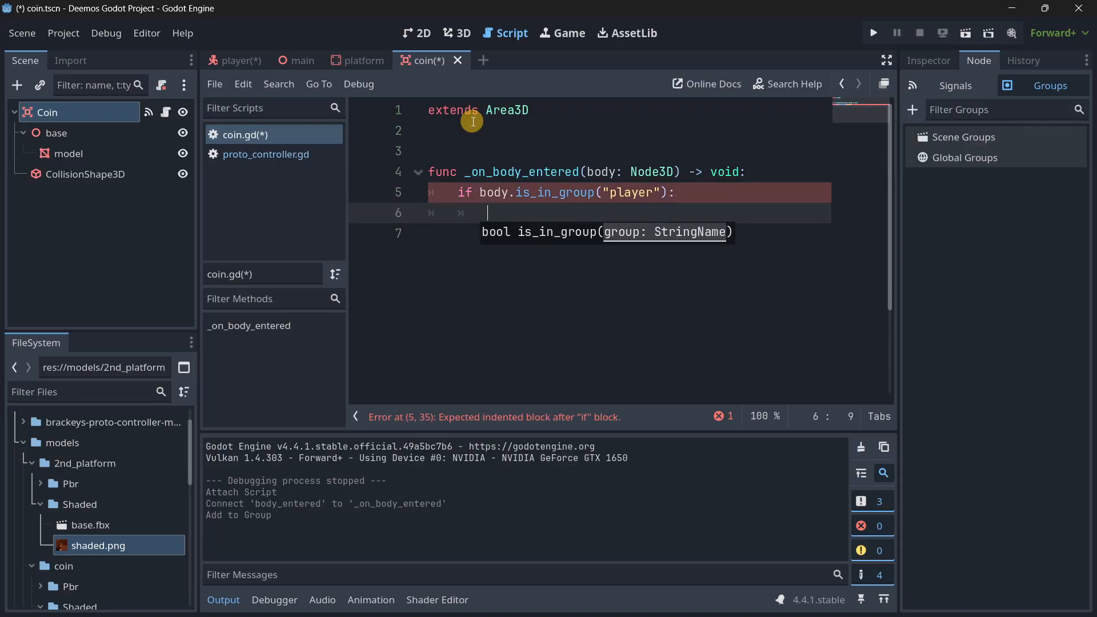
key("Return")
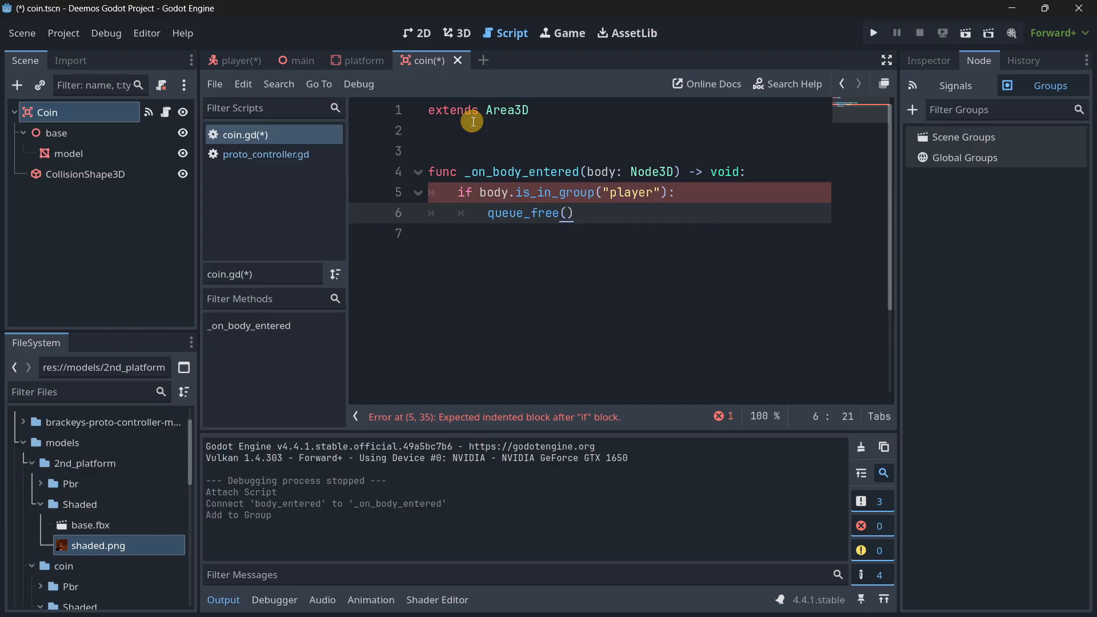
key("ctrl+s")
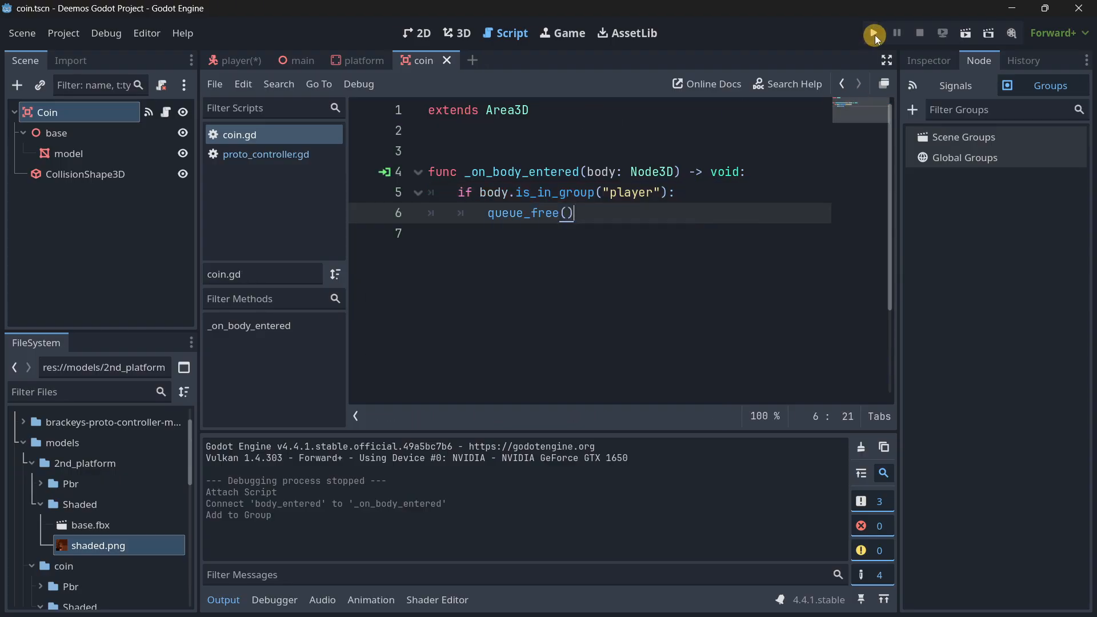
Run the game and jump the boy forward across the platforms to test picking up the coins, and close the game.
left_click(874, 34)
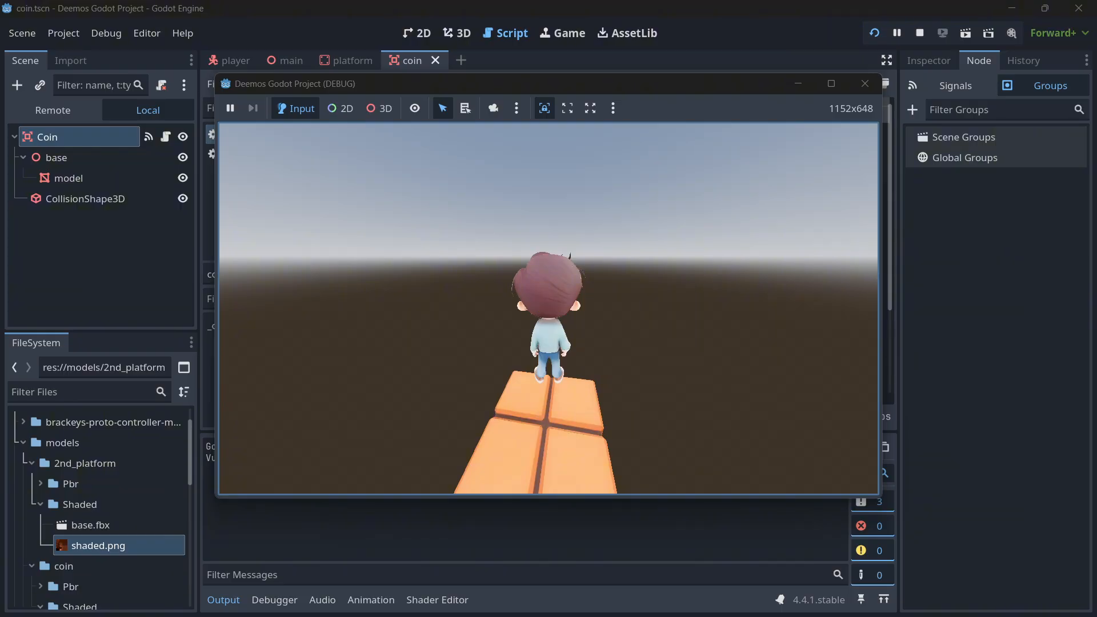
key("w")
key("space")
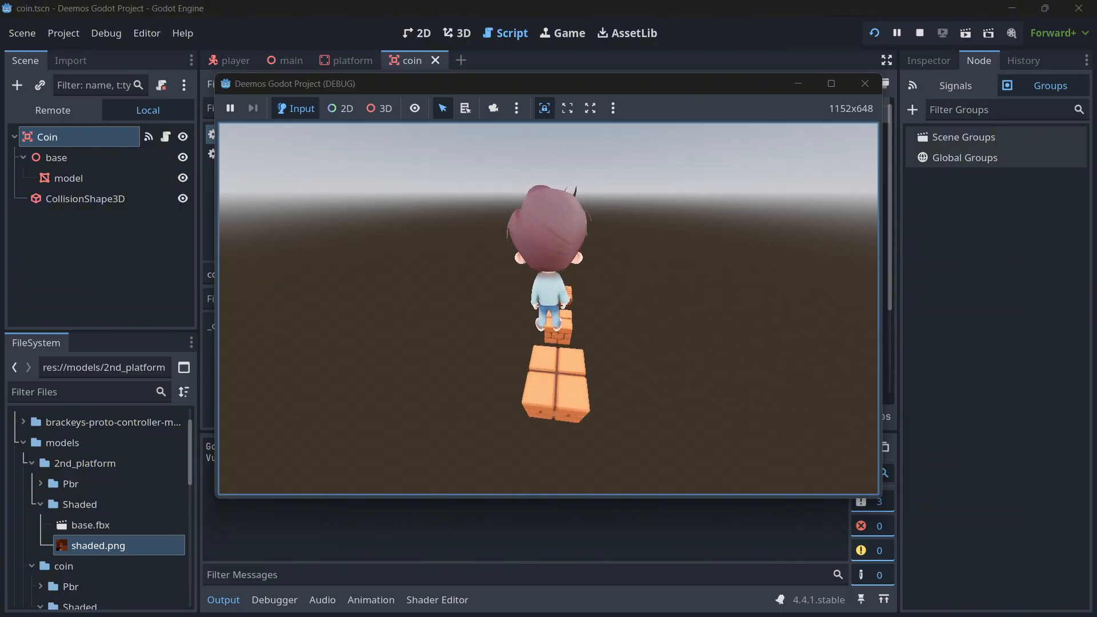
key("w")
key("space")
key("space")
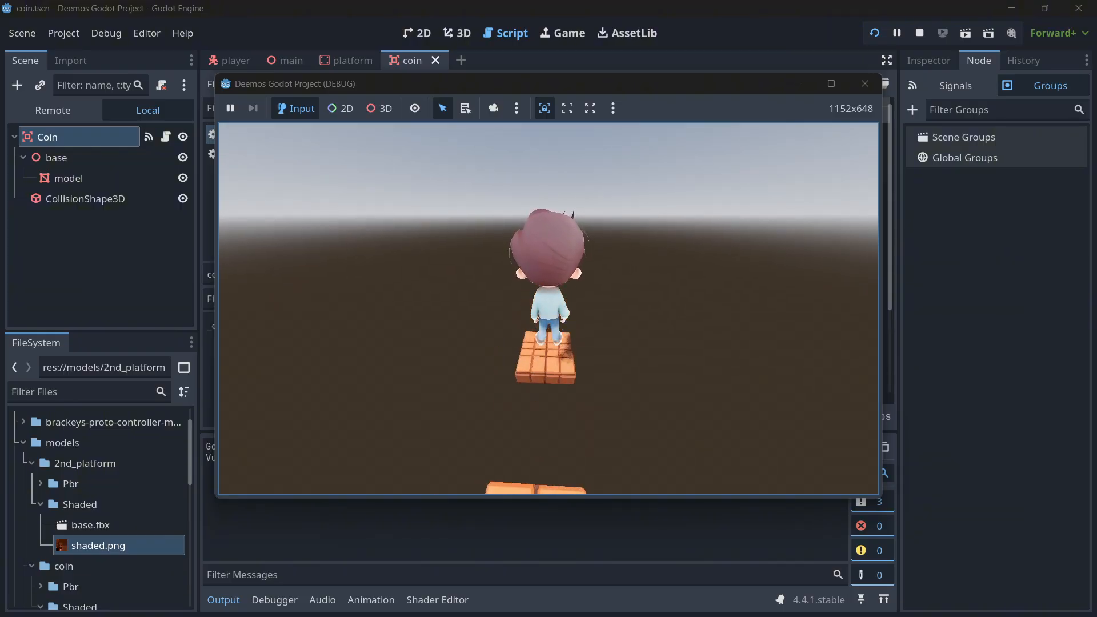
key("w")
key("Escape")
left_click(866, 79)
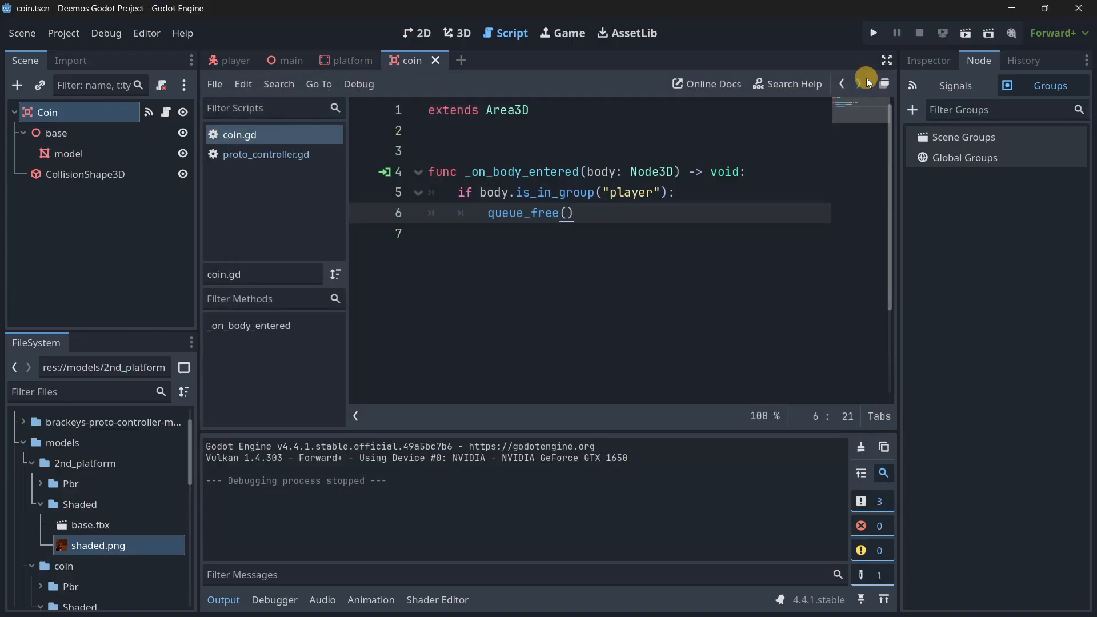
Show the Coin root node's Transform properties in the 3D view.
left_click(412, 33)
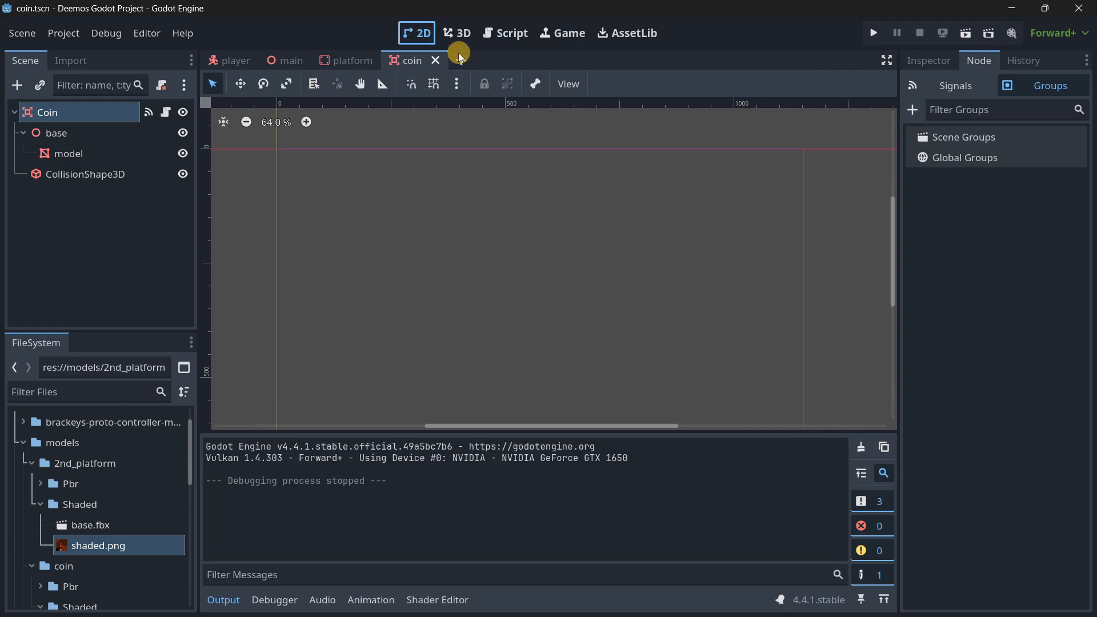
left_click(457, 33)
left_click(112, 221)
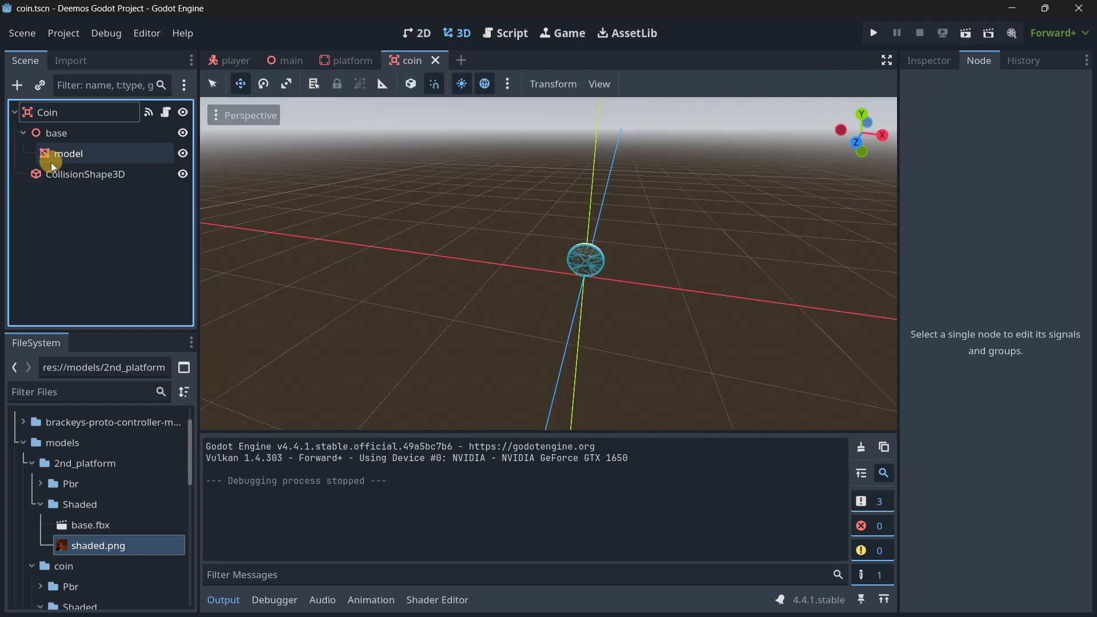
left_click(67, 109)
left_click(928, 60)
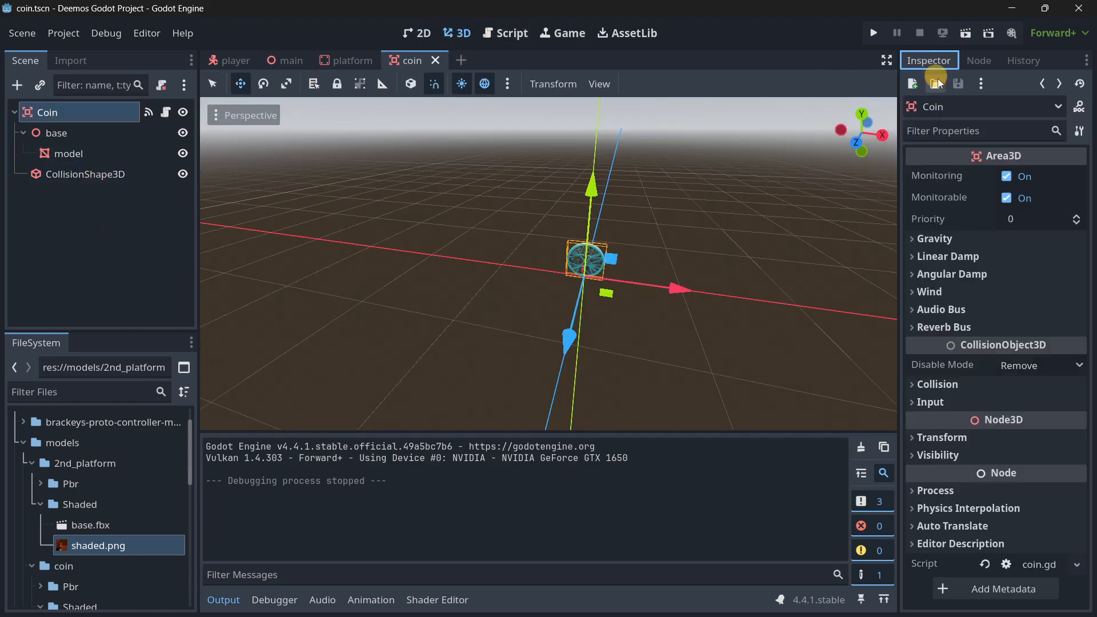
left_click(965, 434)
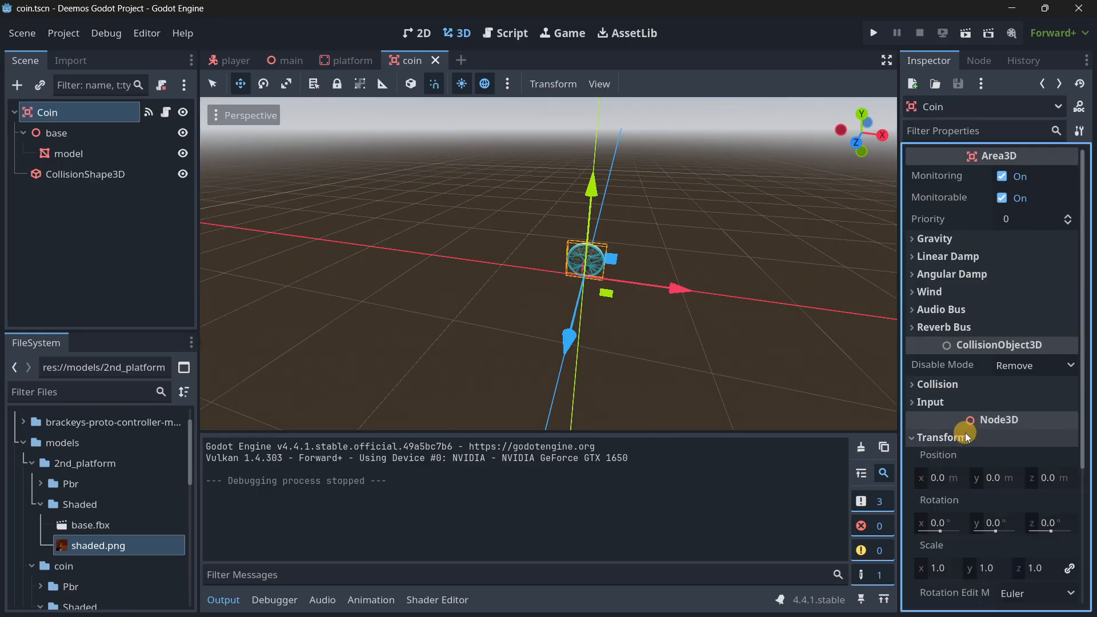
scroll(965, 433, "down", 1)
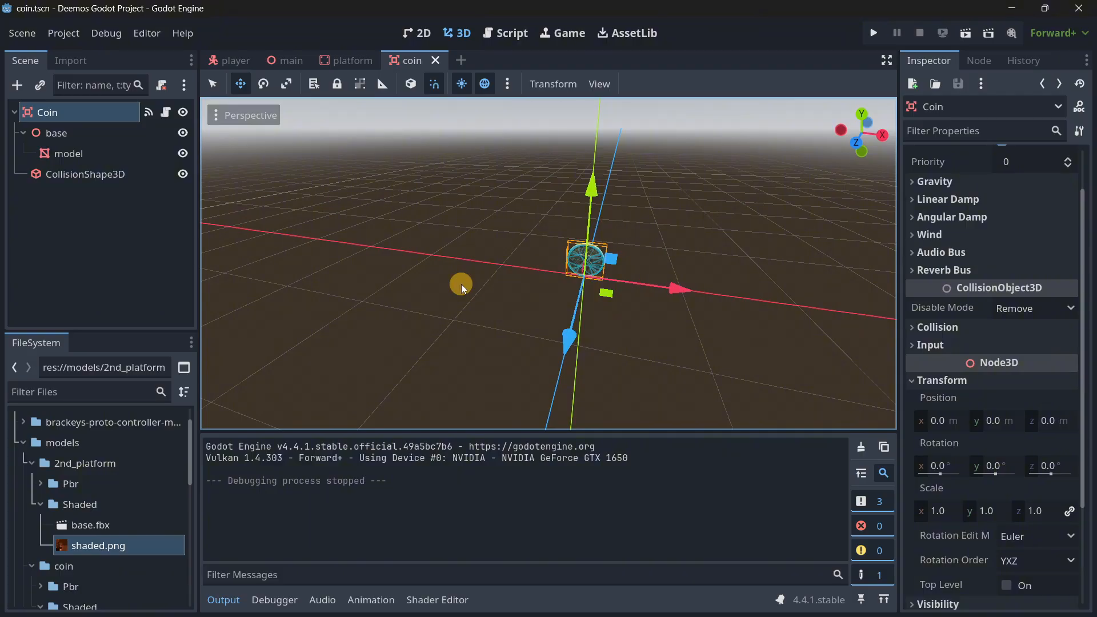
Try rotating the Coin node through its Transform rotation values and undo the rotation changes.
key("a")
right_click_drag(498, 255, 547, 315)
key("w")
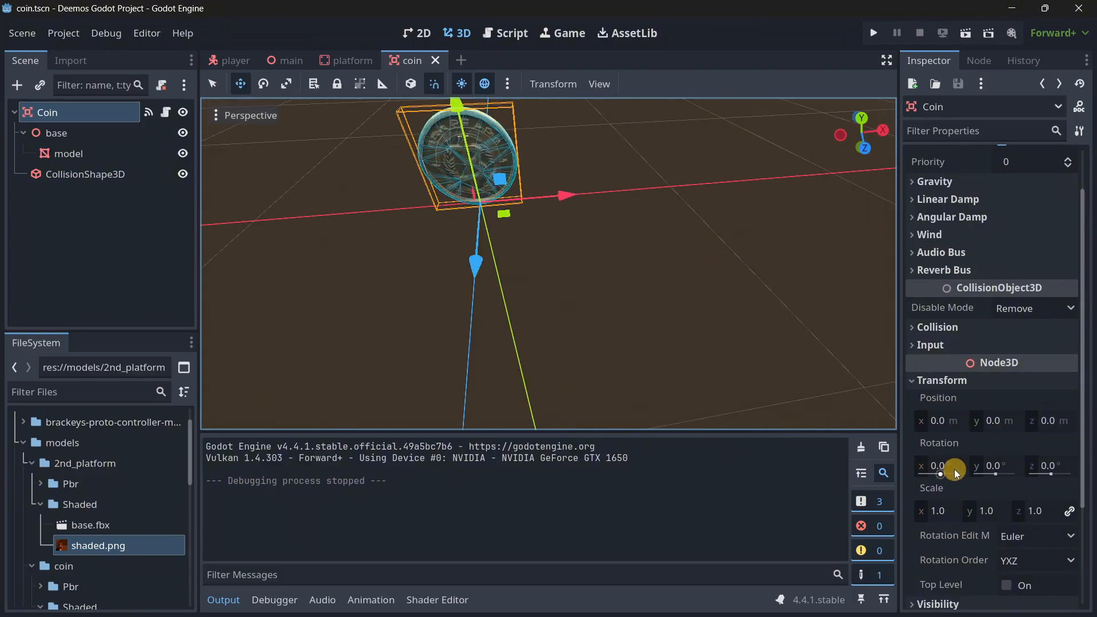
left_click_drag(955, 472, 1018, 472)
key("ctrl+z")
key("ctrl+z")
key("ctrl+z")
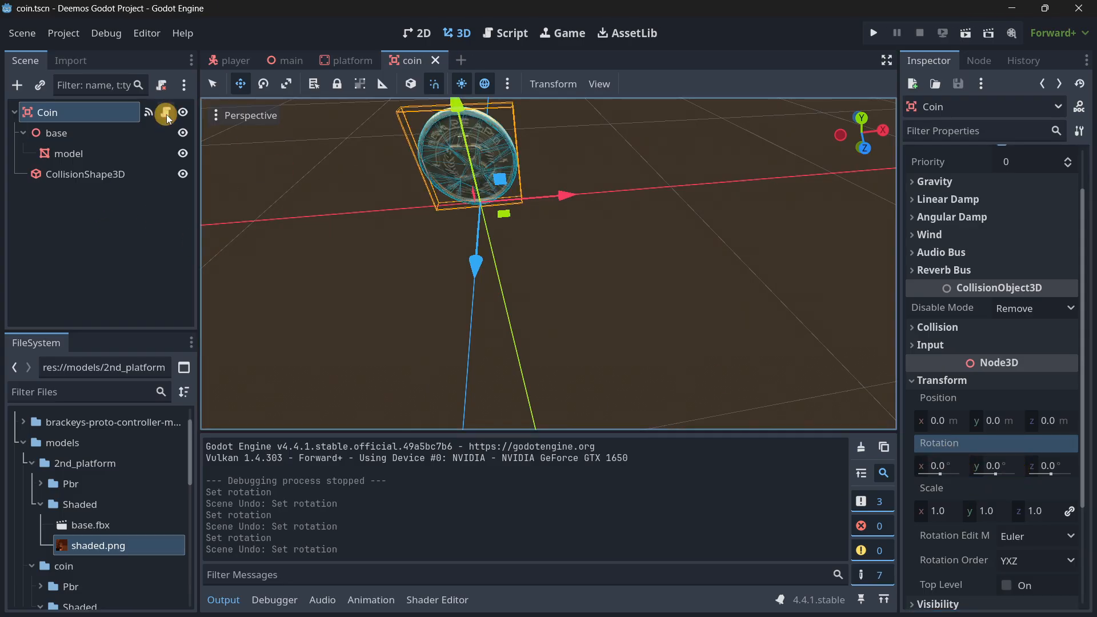
Add a func _process(delta: float) -> void declaration above _on_body_entered in the coin script.
left_click(166, 115)
left_click(440, 136)
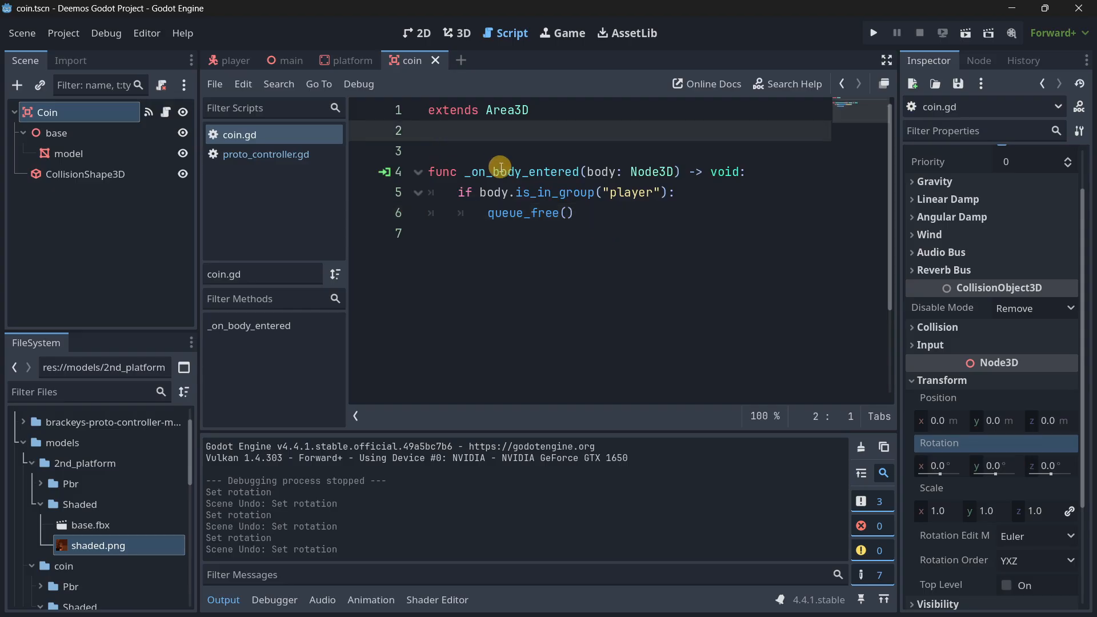
key("Return")
key("Return")
key("Return")
key("Up")
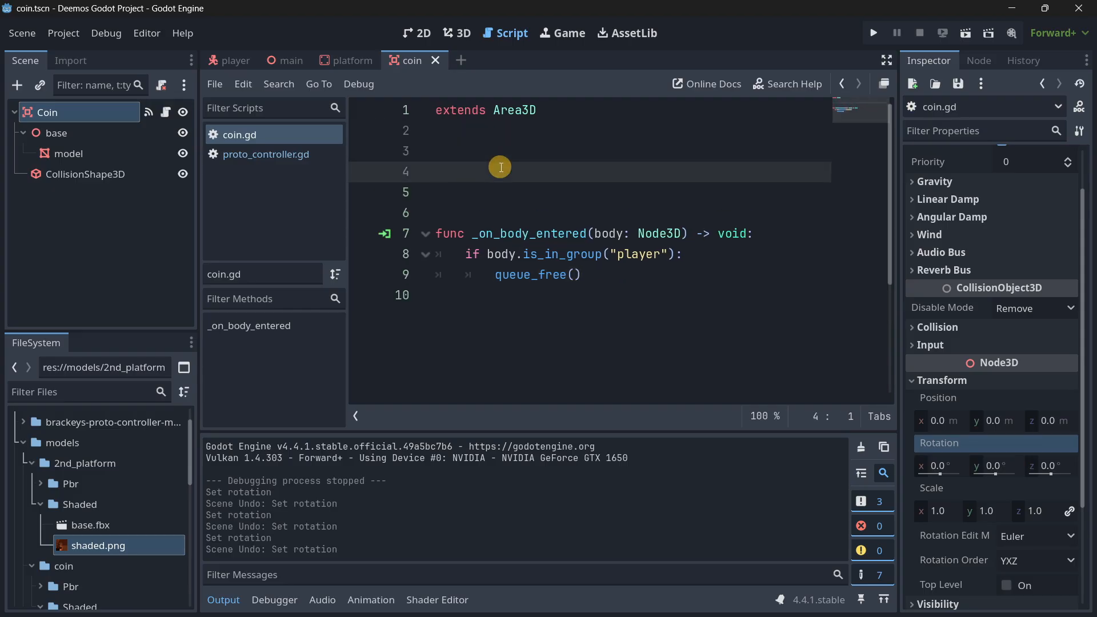
type("func _pro")
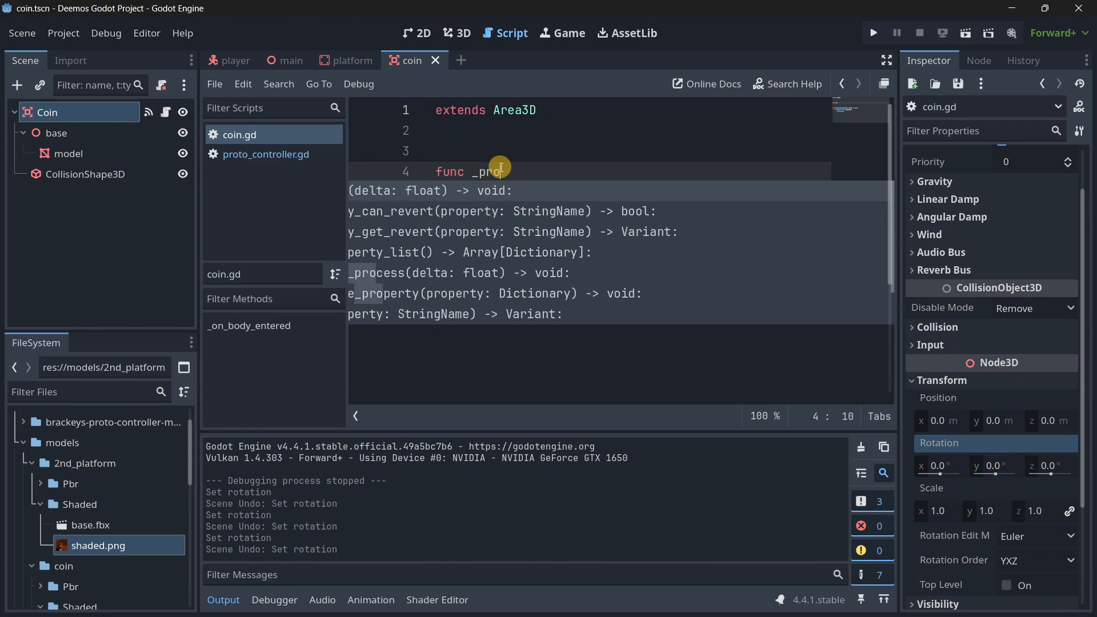
key("Return")
key("Return")
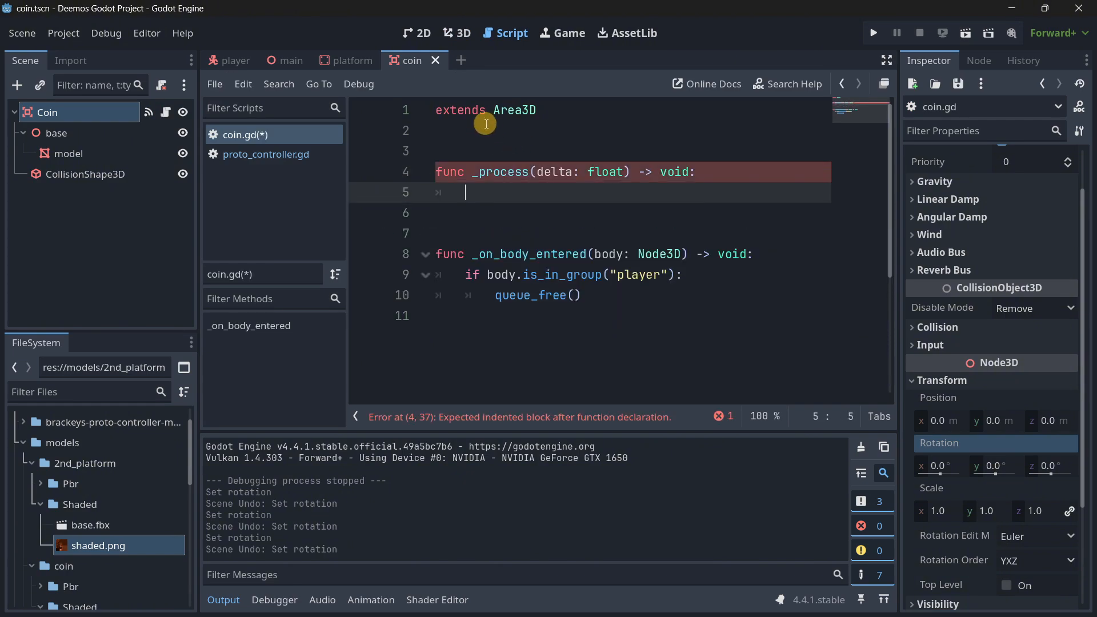
Write rotation_degrees.y += delta * 20.0 as the body of _process.
type("rotatio")
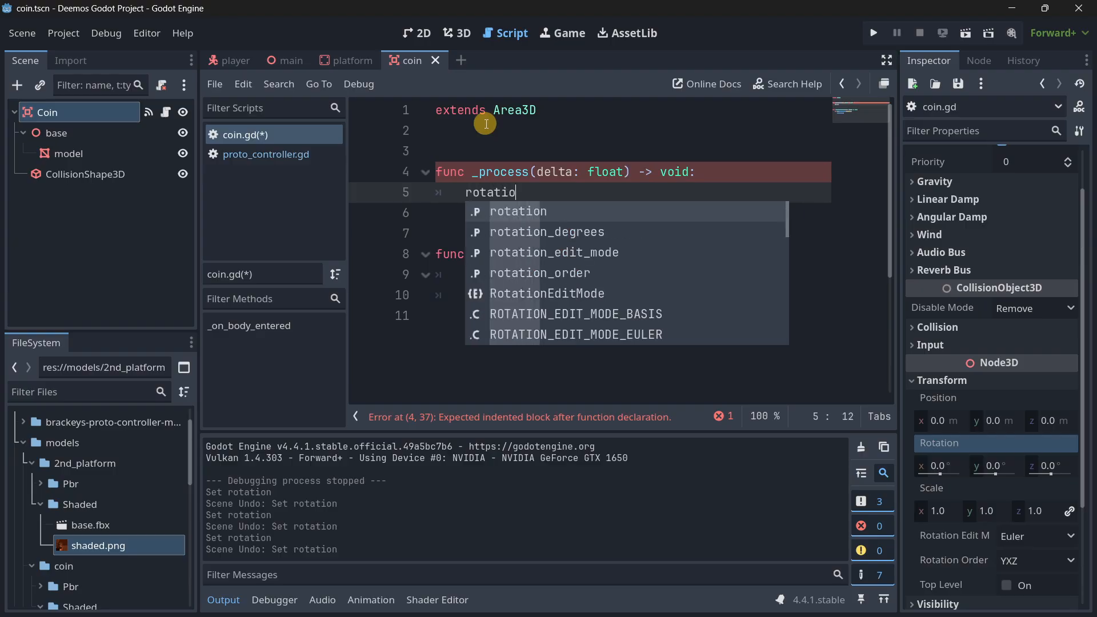
key("Down")
key("Return")
type(".")
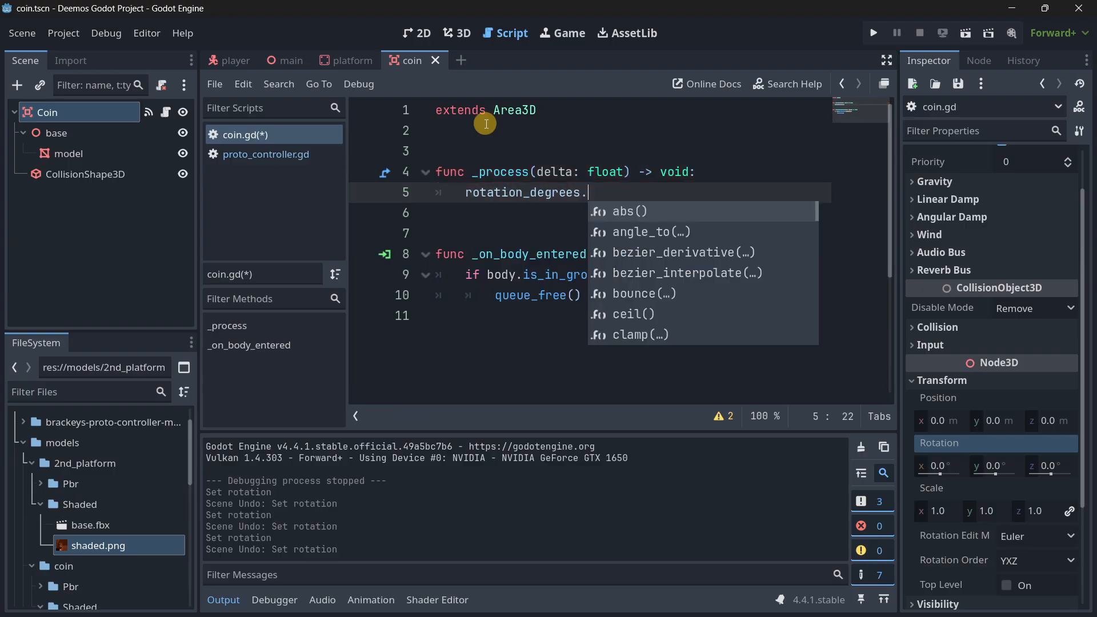
type("y += ")
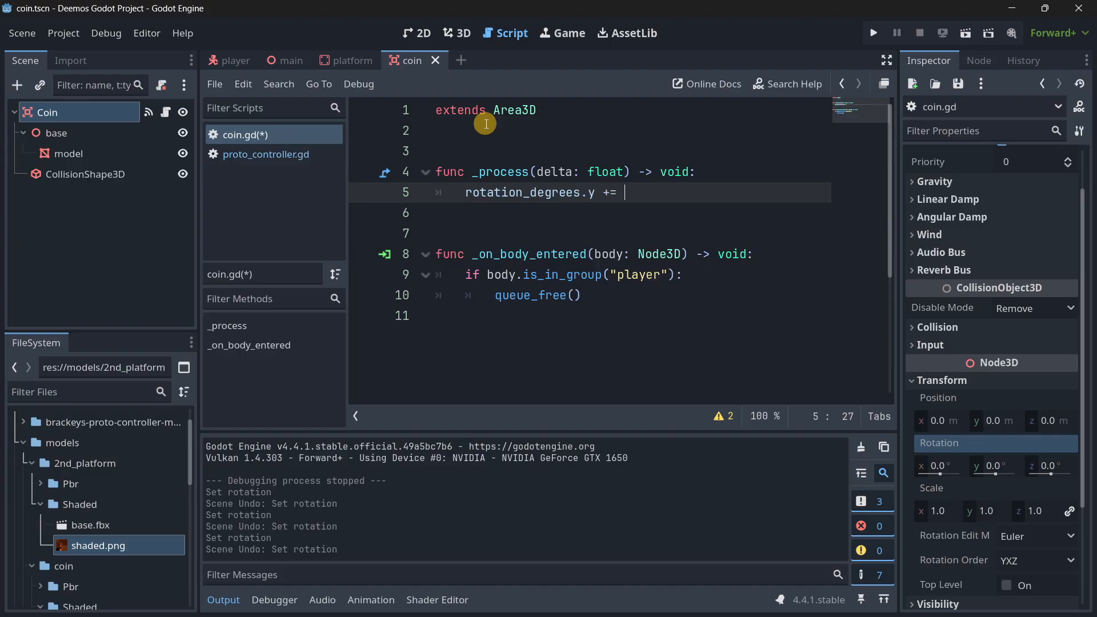
type("delta *")
Declare const ROTATION_SPEED: float = 20.0 above _process and use the constant as the multiplier in the rotation line.
key("Up")
key("Up")
key("Return")
key("Return")
key("Up")
key("Up")
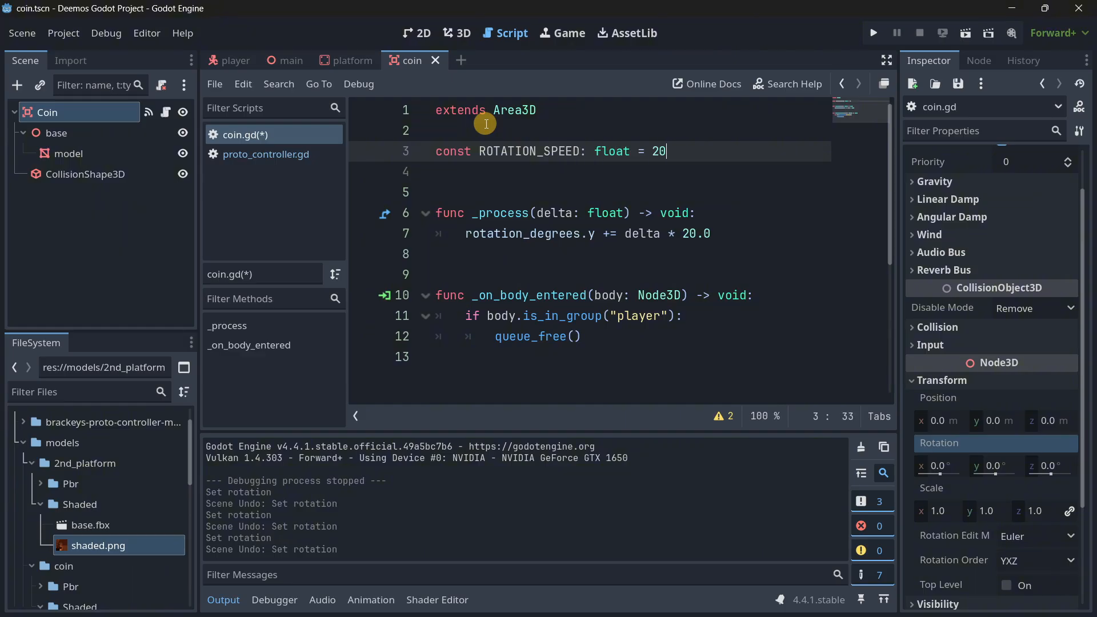
left_click_drag(710, 233, 686, 229)
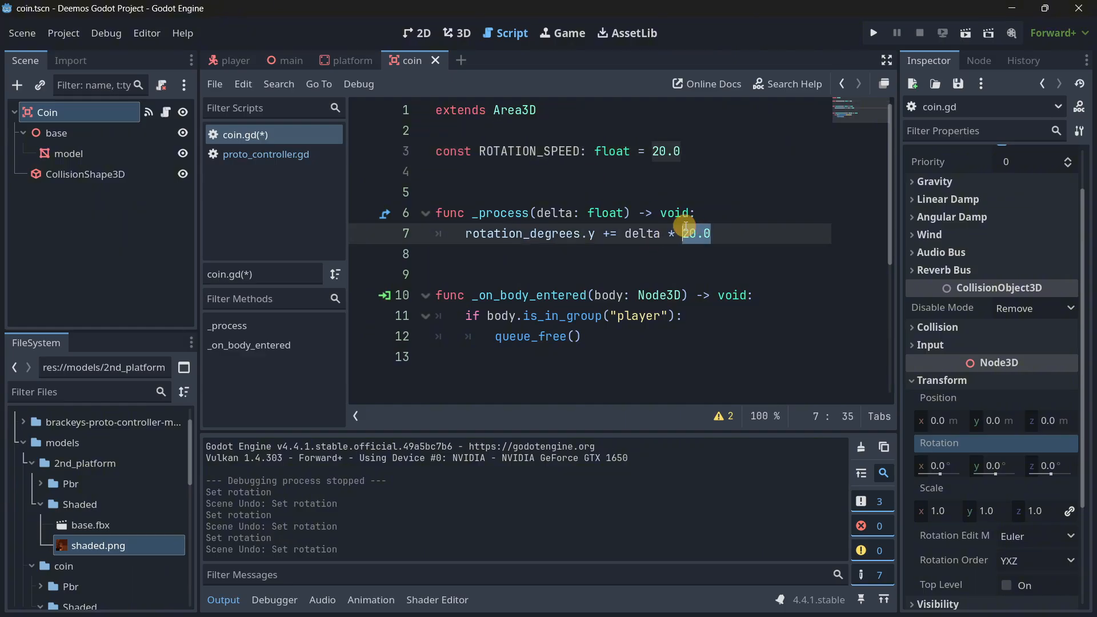
type("ROTA")
key("Return")
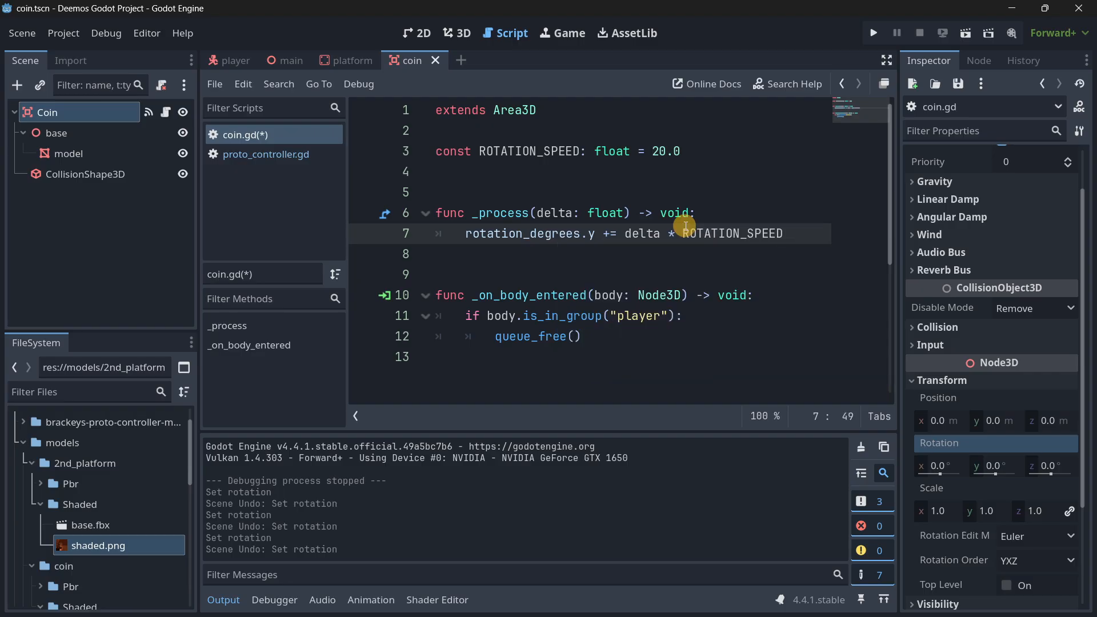
left_click(497, 284)
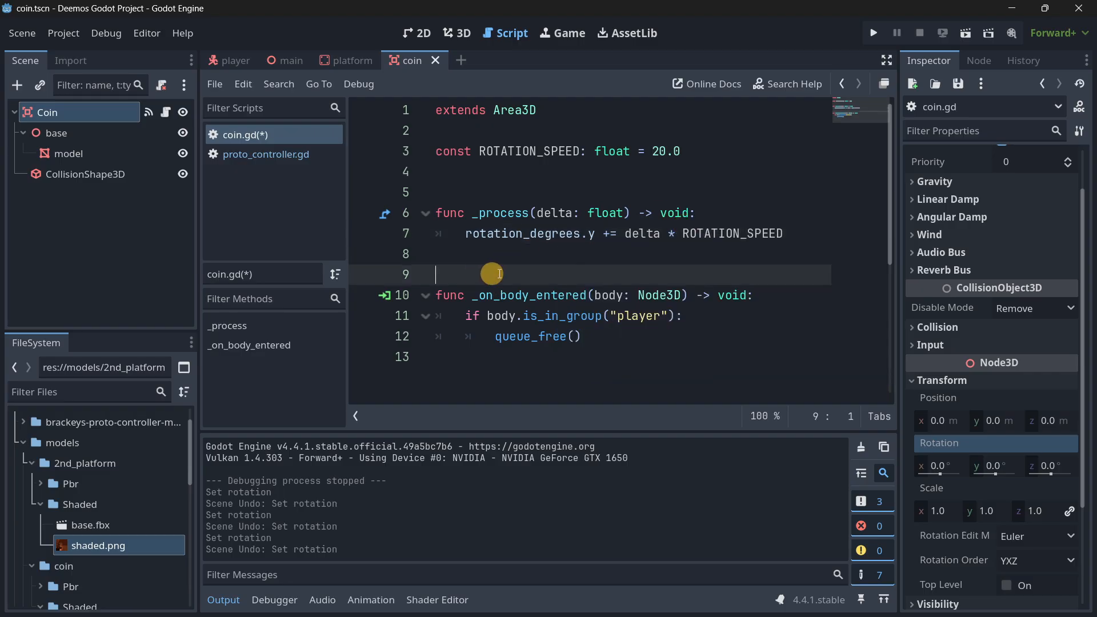
Test-run the game to check the coins' rotation and jump across the platforms to collect them, and close the game.
left_click(880, 33)
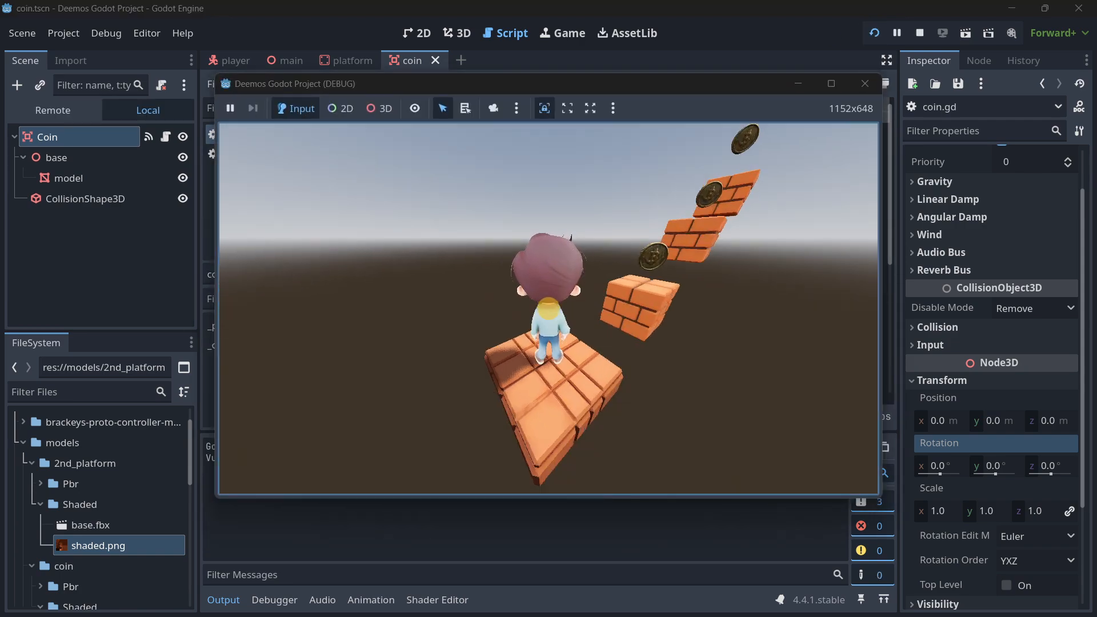
left_click(865, 84)
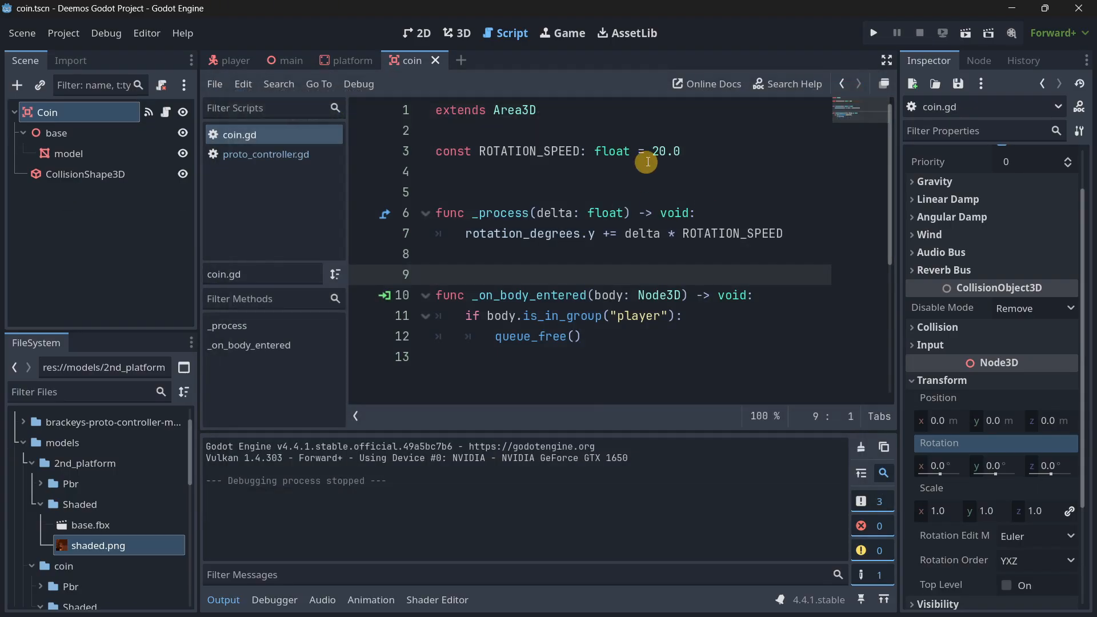
key("F5")
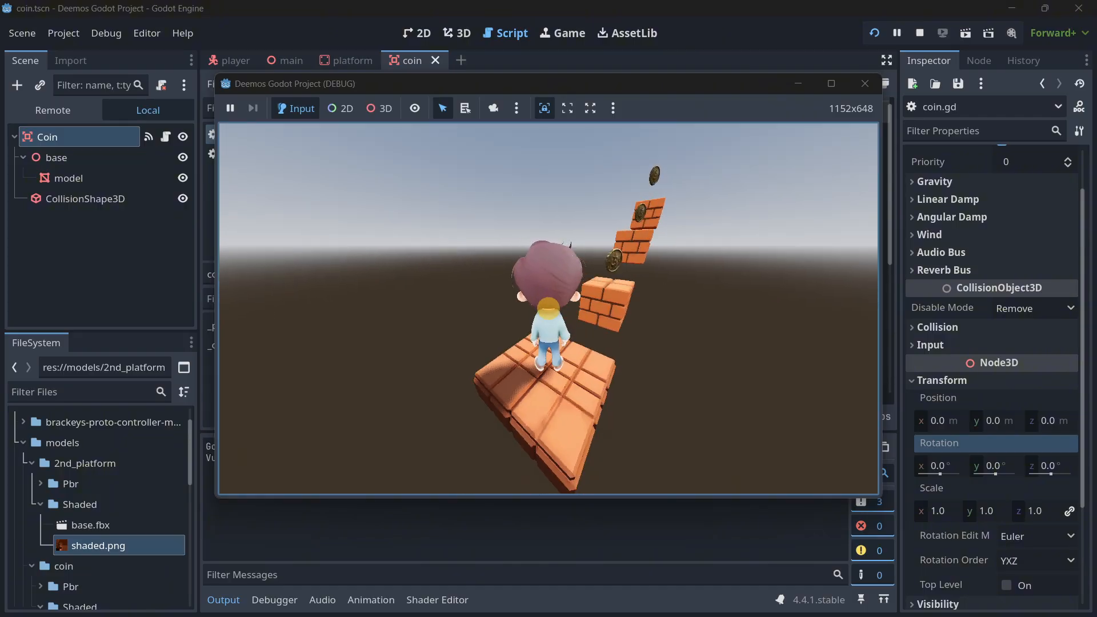
key("s")
key("w")
key("space")
key("w")
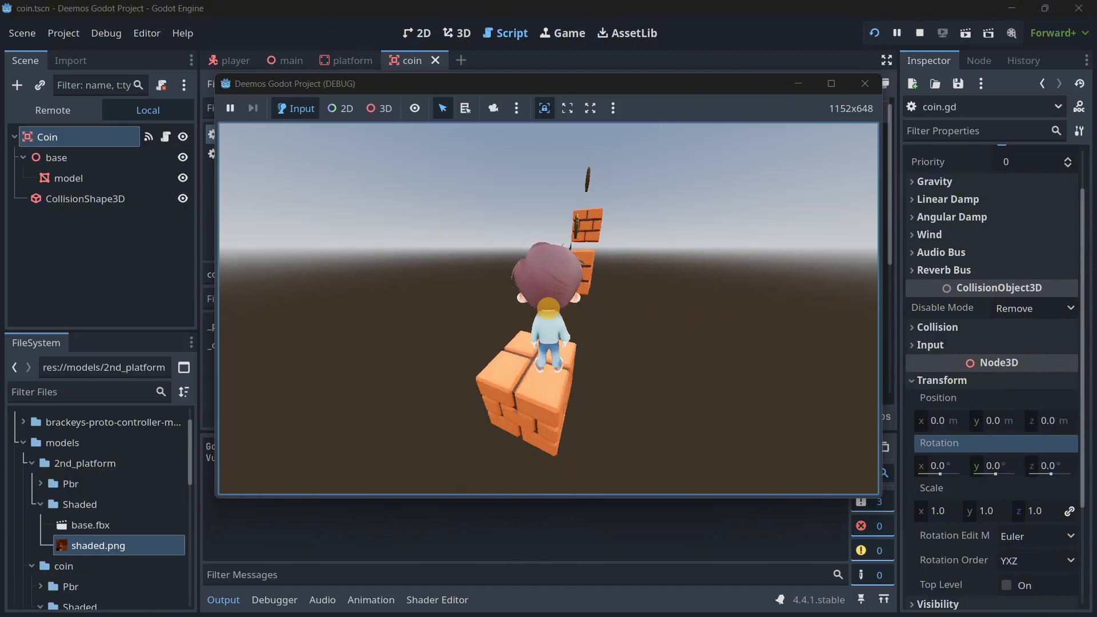
key("space")
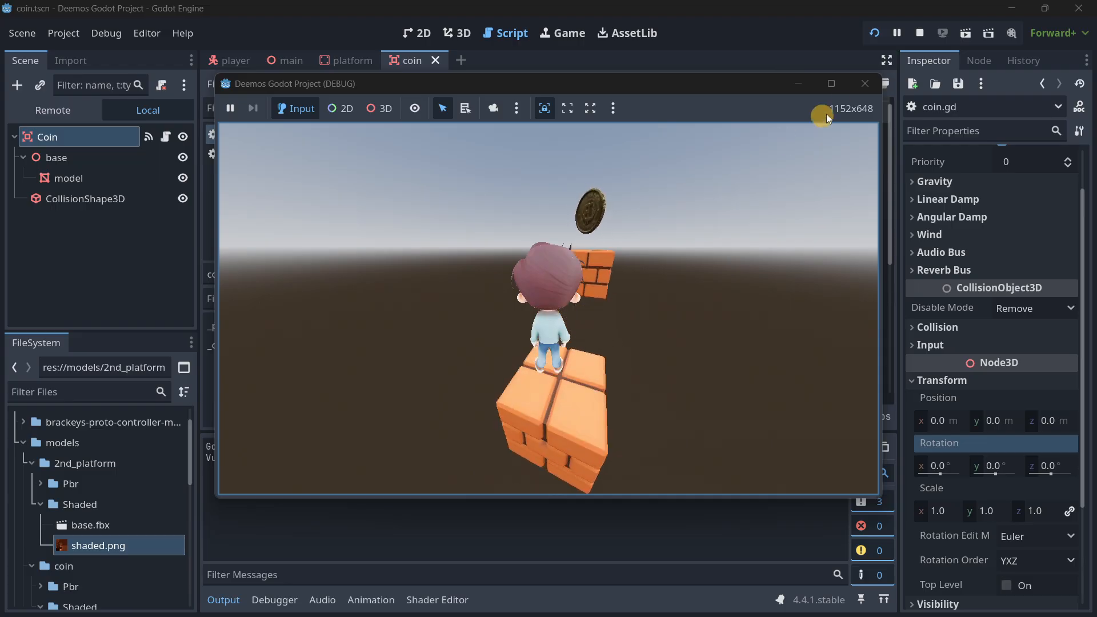
left_click(864, 83)
Set ROTATION_SPEED to 200.0, save the script and check the coins' spin in a test run.
key("ctrl+s")
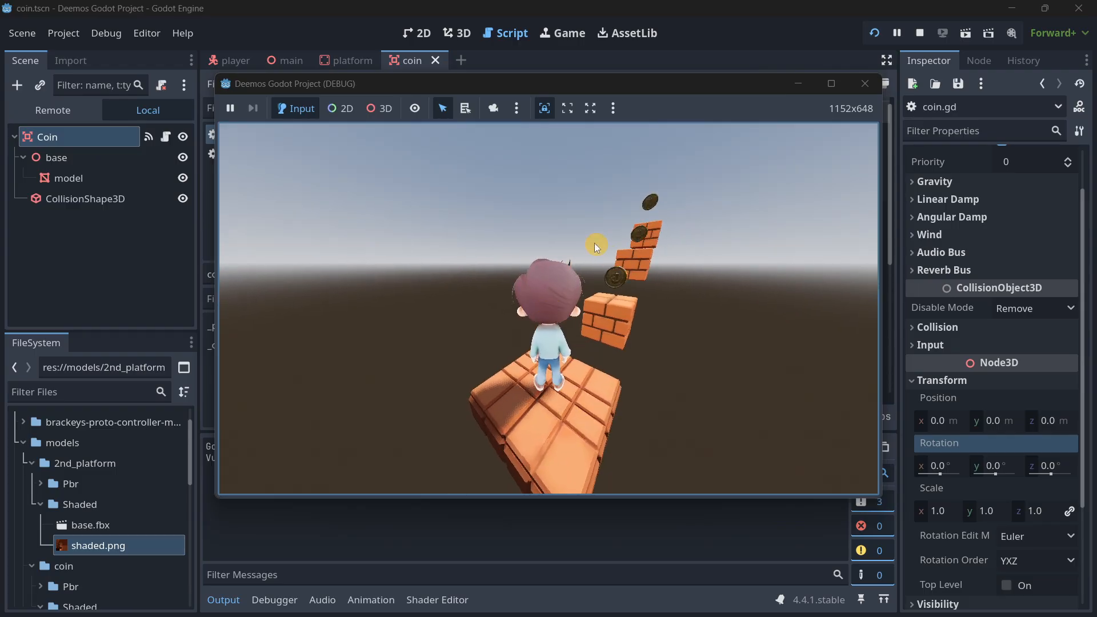
left_click(864, 83)
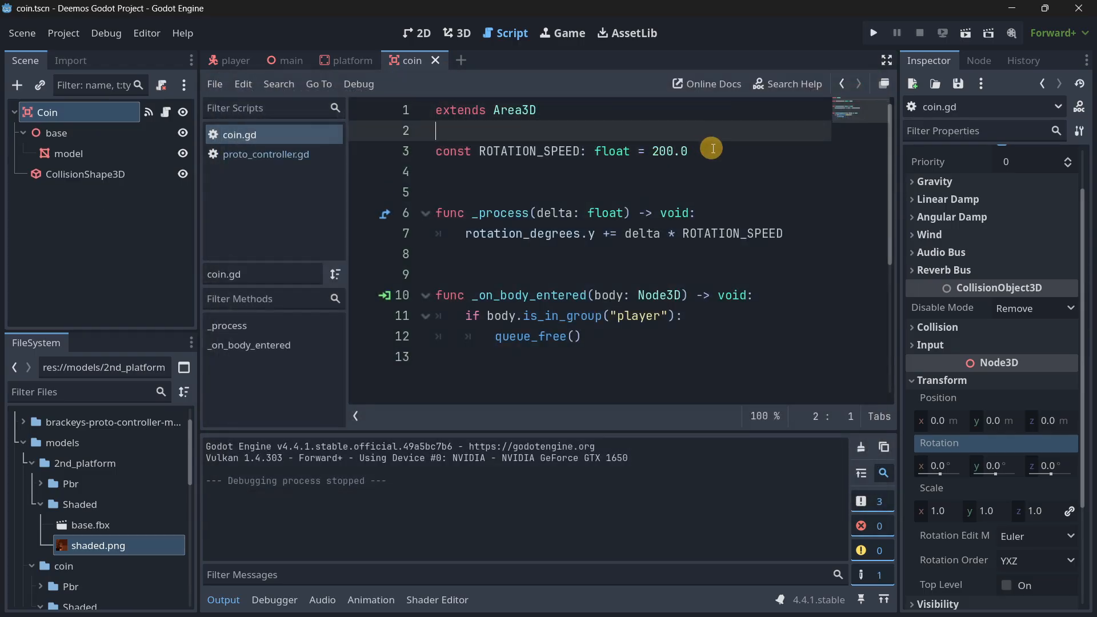
Insert a _ready() -> void function between the ROTATION_SPEED declaration and _process in coin.gd.
left_click(406, 151)
left_click(531, 177)
key("Return")
key("Return")
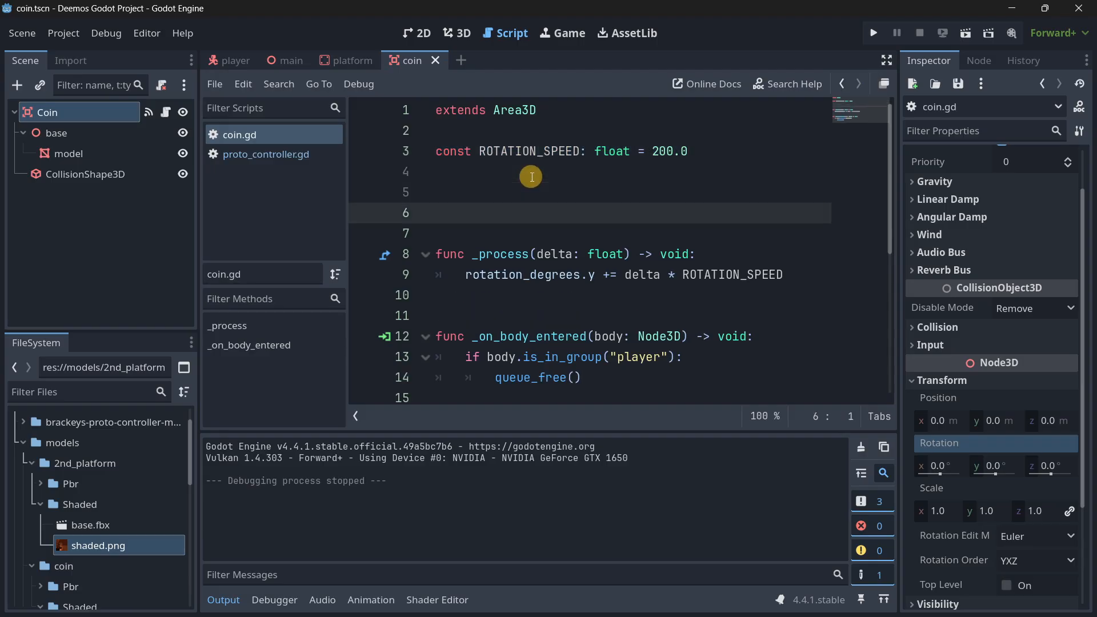
key("Up")
key("Return")
type("func")
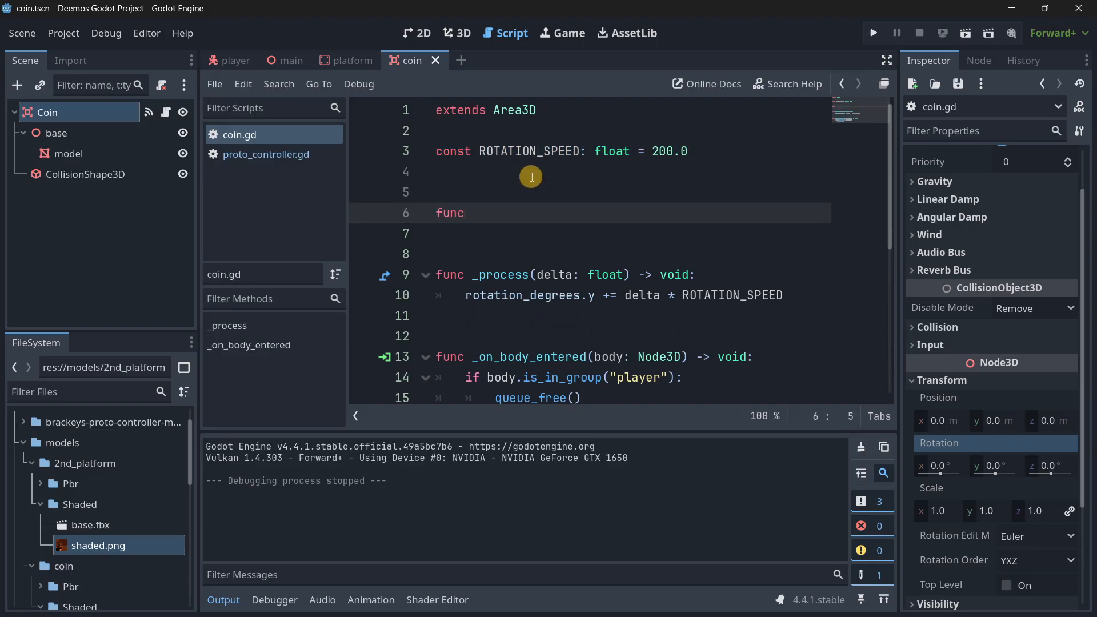
type(" _")
key("Return")
Write ROTATION_SPEED = randi_range(100, 250) as the body of _ready.
key("Return")
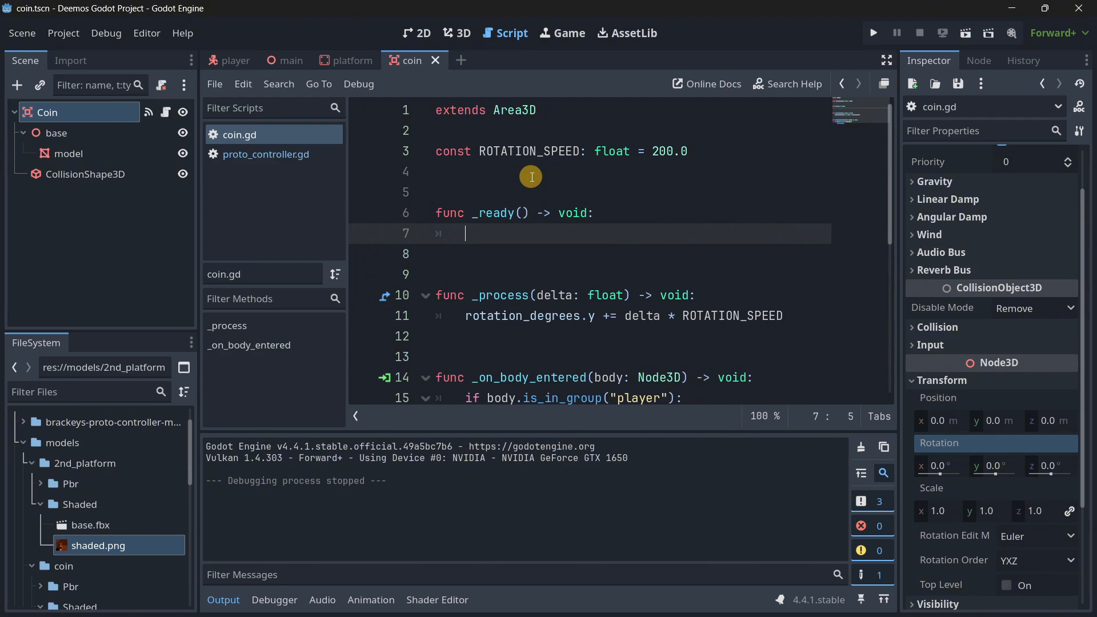
type("ROT")
key("Return")
type("= ")
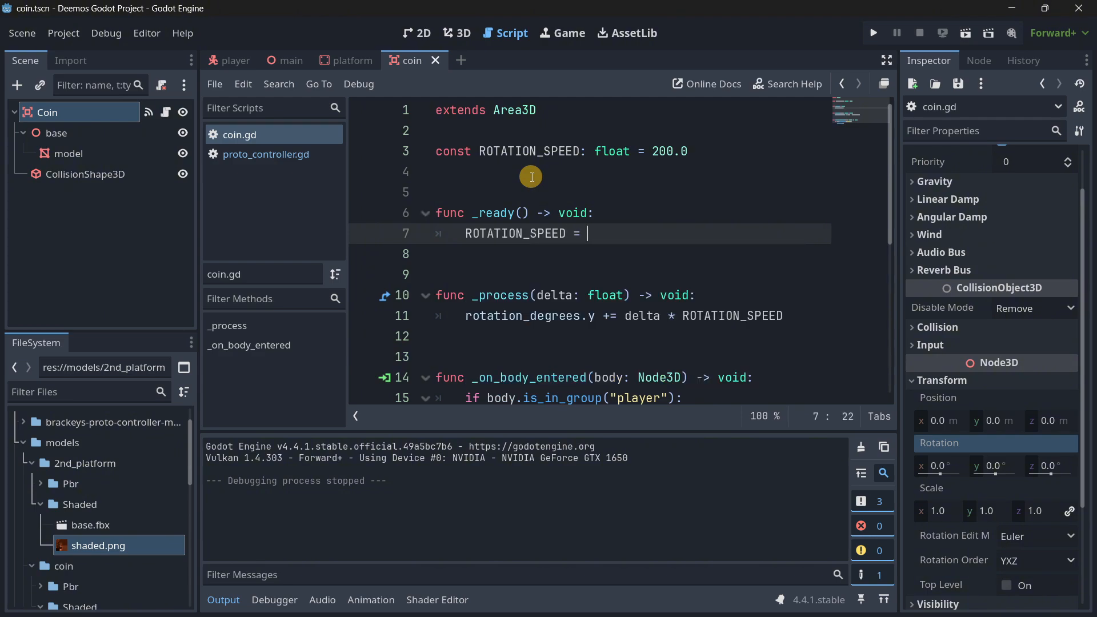
type("randi")
key("Down")
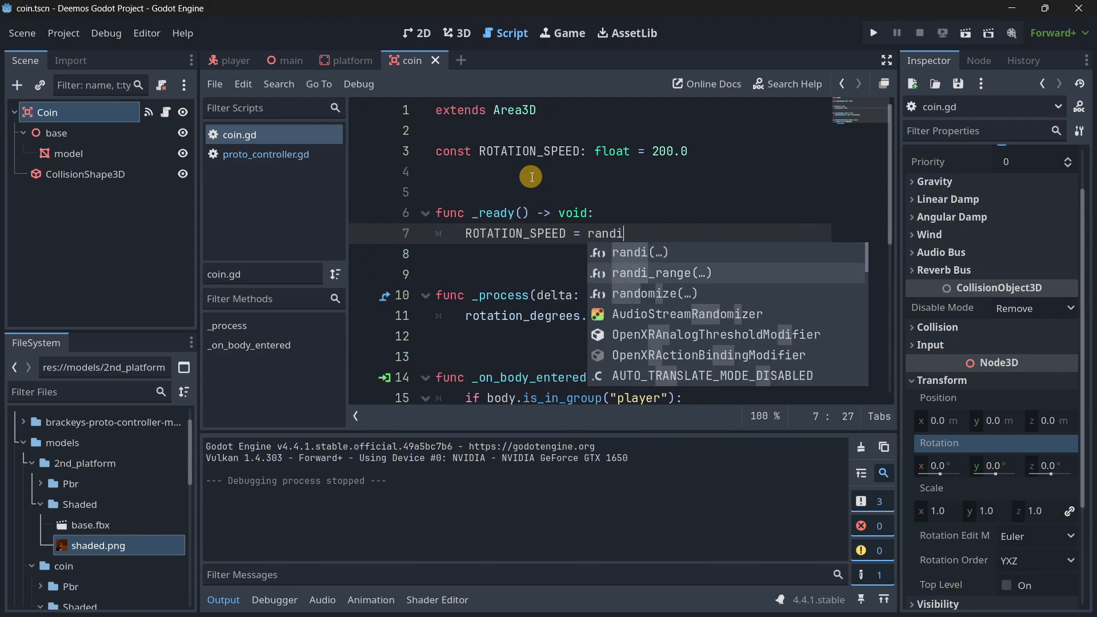
key("Return")
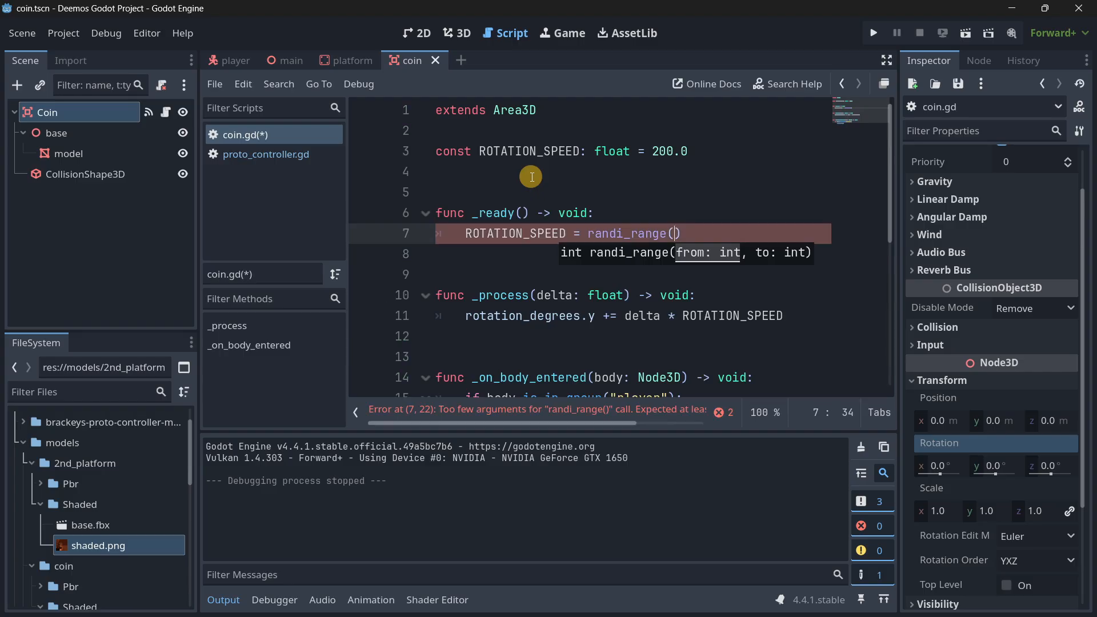
type("100, 250")
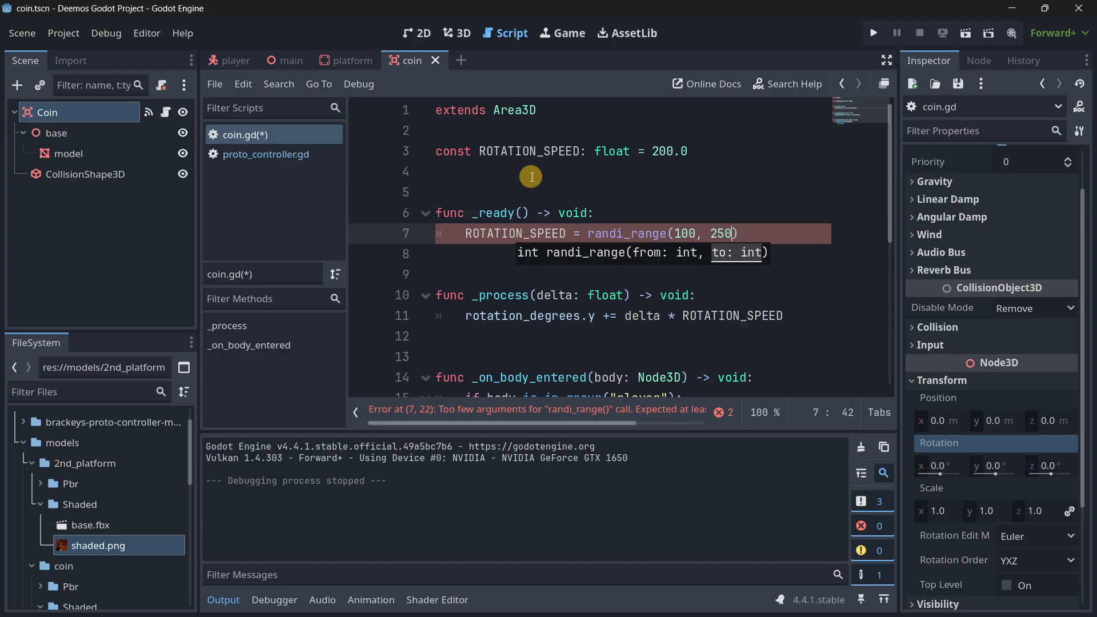
type(")")
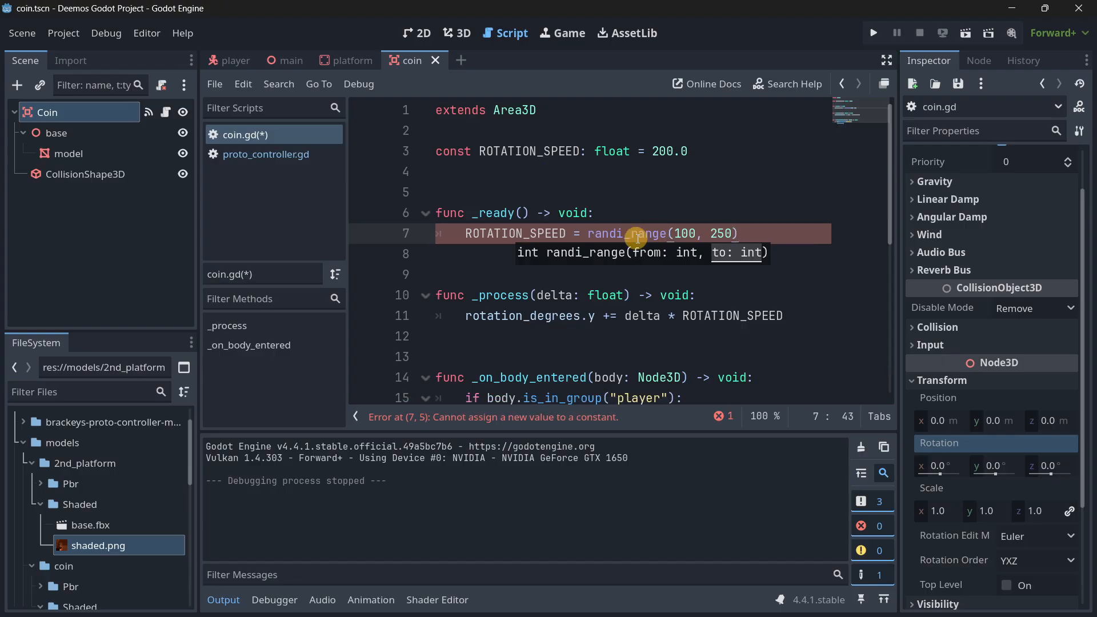
Turn the ROTATION_SPEED constant into a var and rename all its occurrences to rotation_speed.
mouse_move(637, 238)
double_click(453, 151)
type("var")
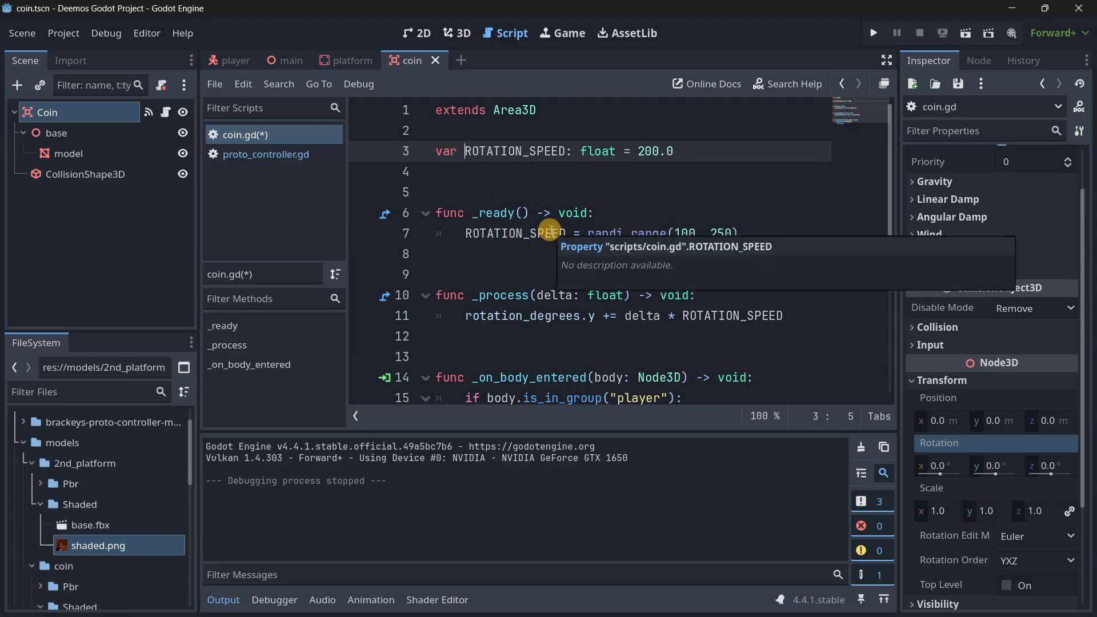
double_click(482, 151)
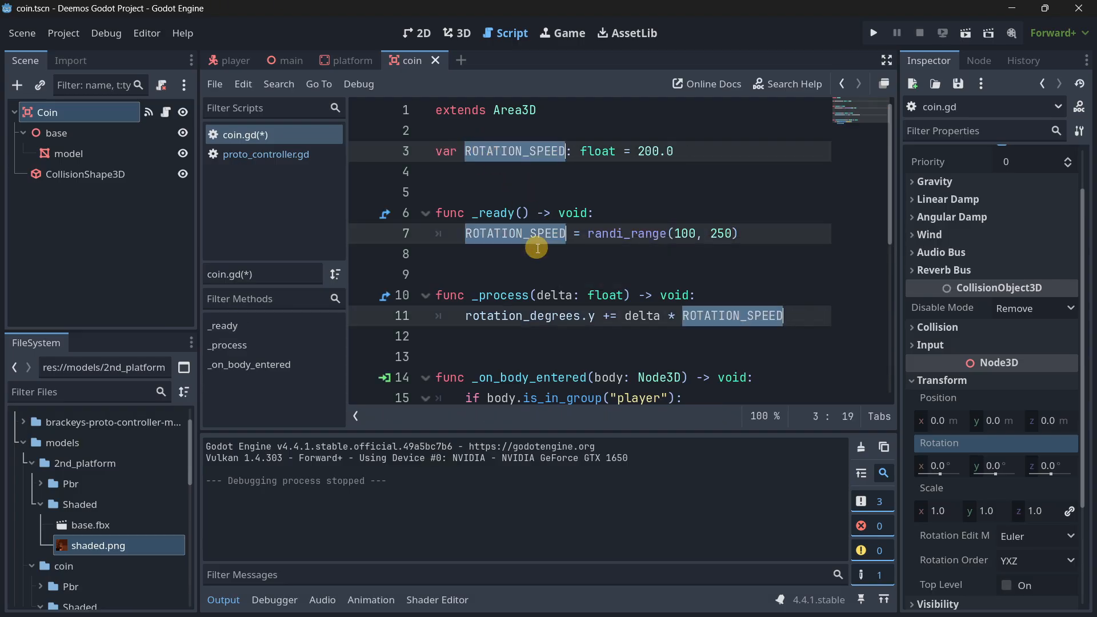
type("rotation_speed")
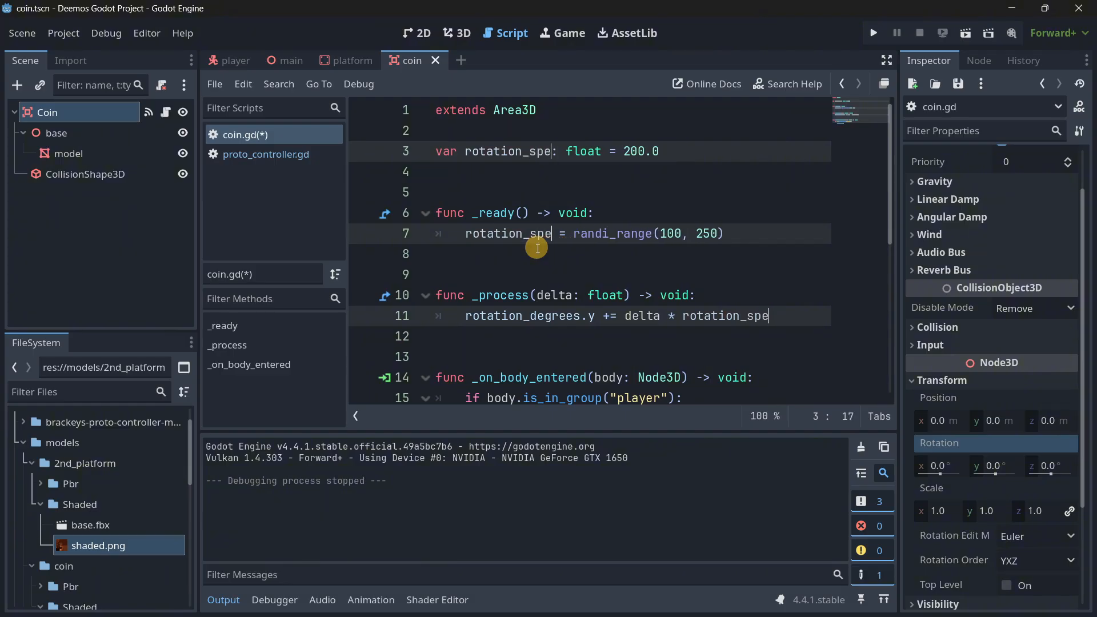
left_click(537, 248)
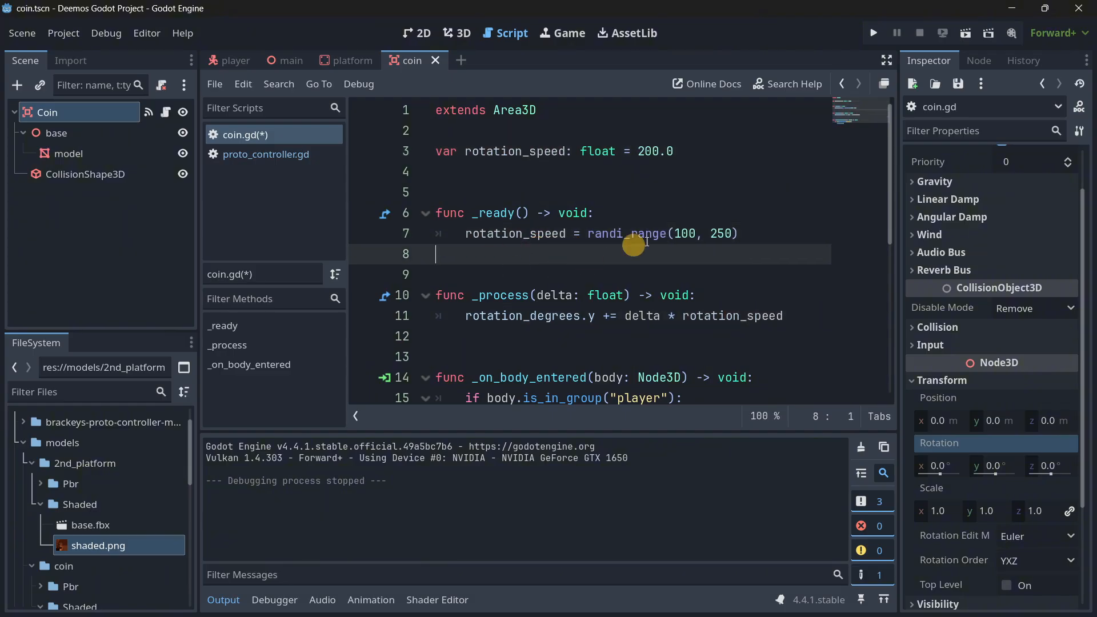
Test-run the game to check the coins' randomised spin speeds, close it and review the coin script.
left_click(874, 36)
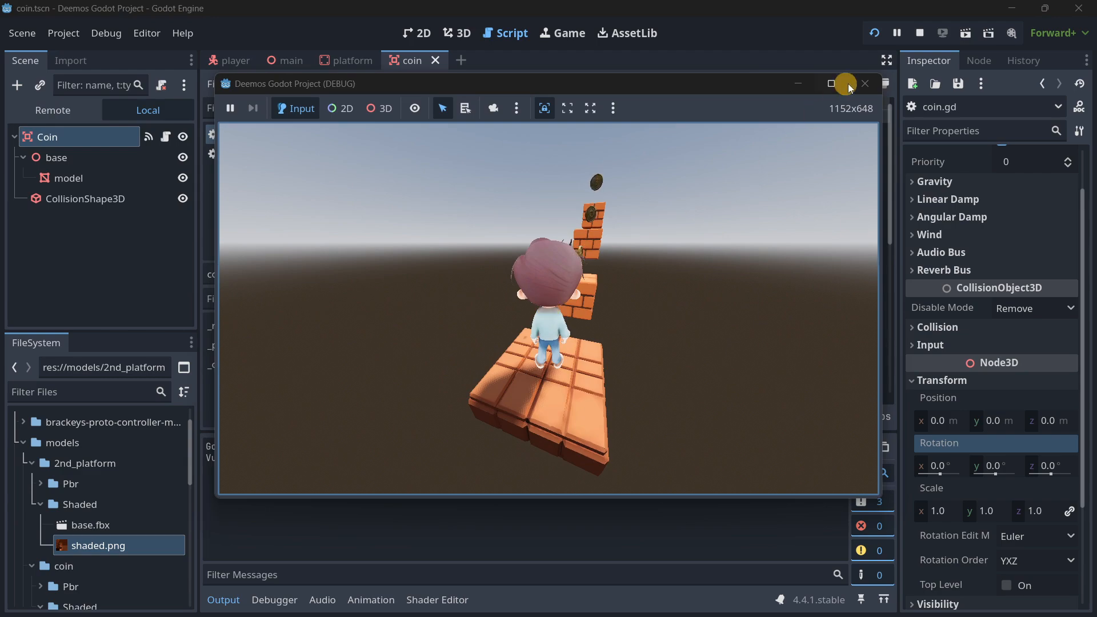
left_click(864, 84)
scroll(742, 228, "down", 1)
scroll(543, 326, "up", 2)
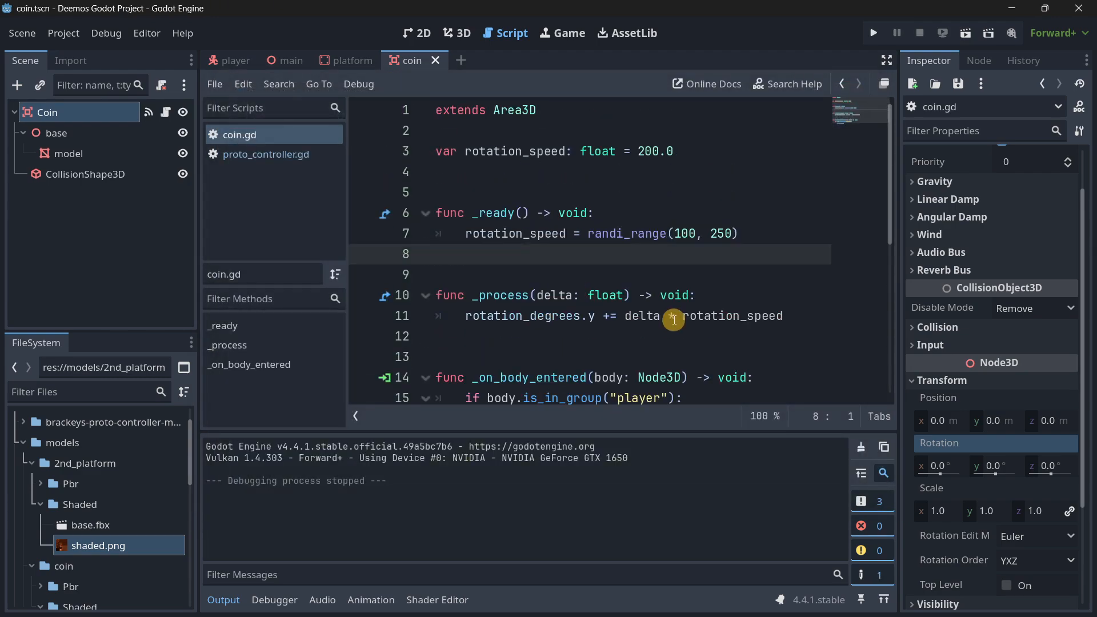
scroll(683, 320, "down", 1)
scroll(682, 320, "up", 1)
key("Tab")
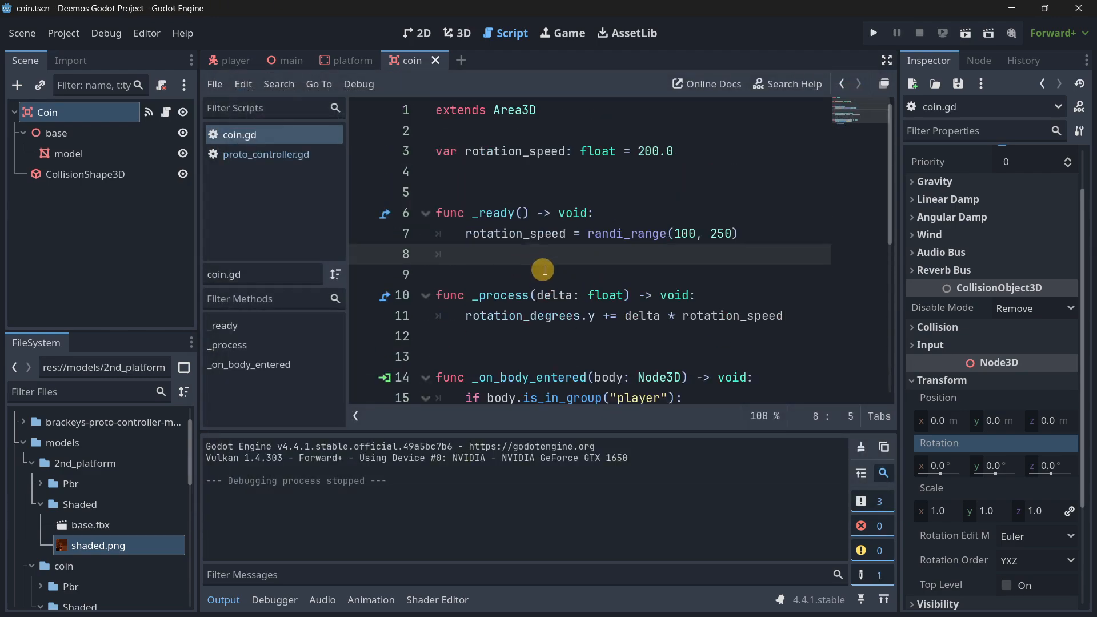
scroll(694, 260, "down", 1)
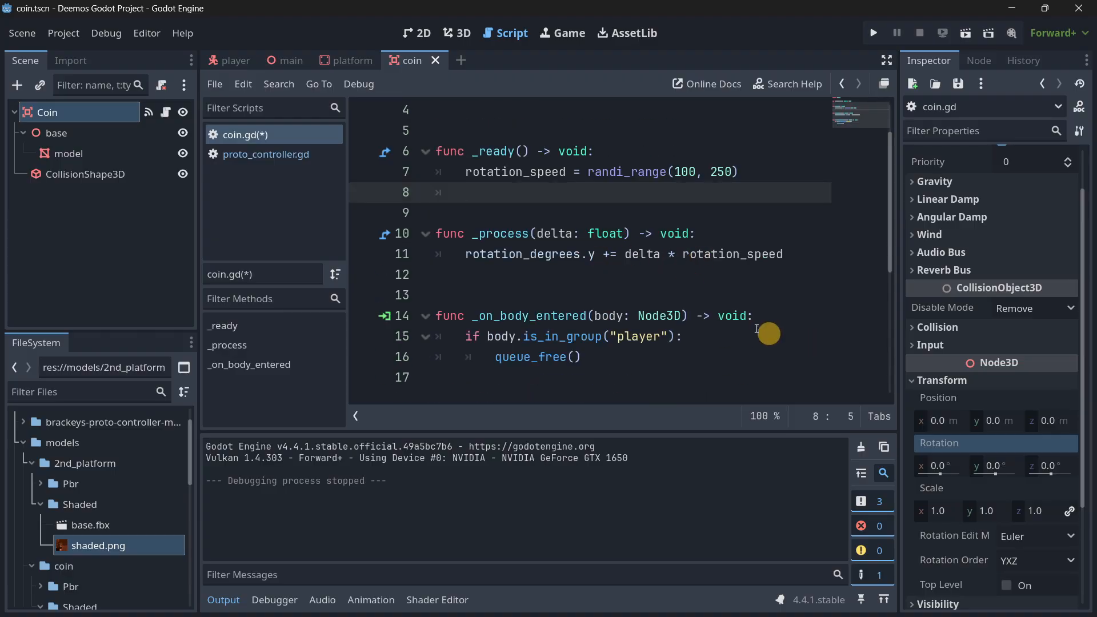
Try out the Coin node's Y rotation in both directions in the 3D view and undo the rotation changes.
left_click(457, 32)
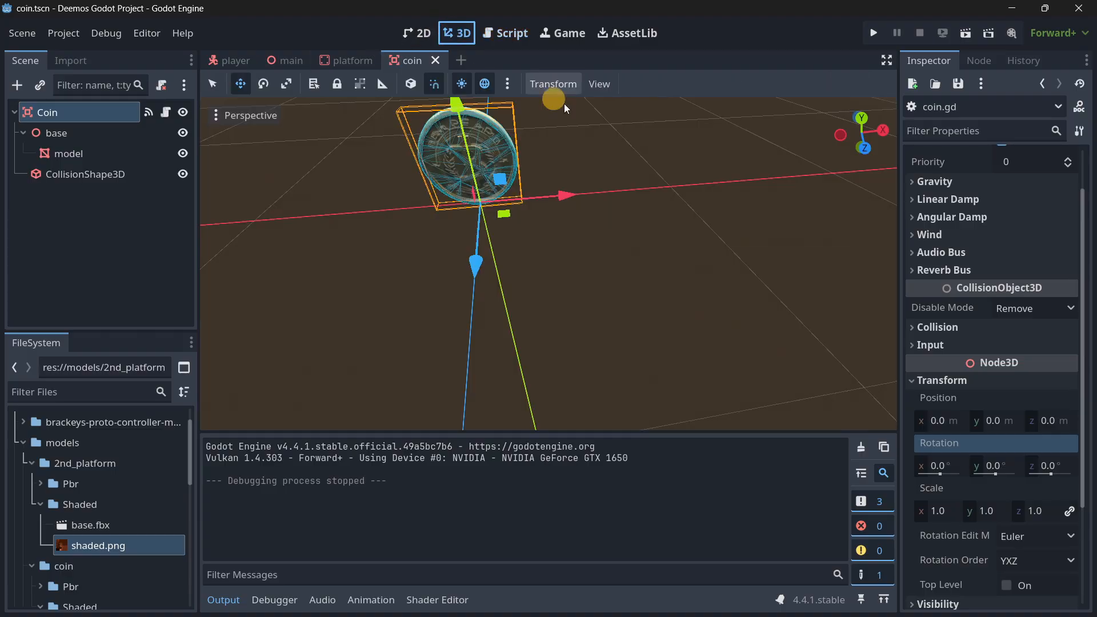
left_click_drag(1003, 474, 952, 460)
key("ctrl+z")
key("ctrl+z")
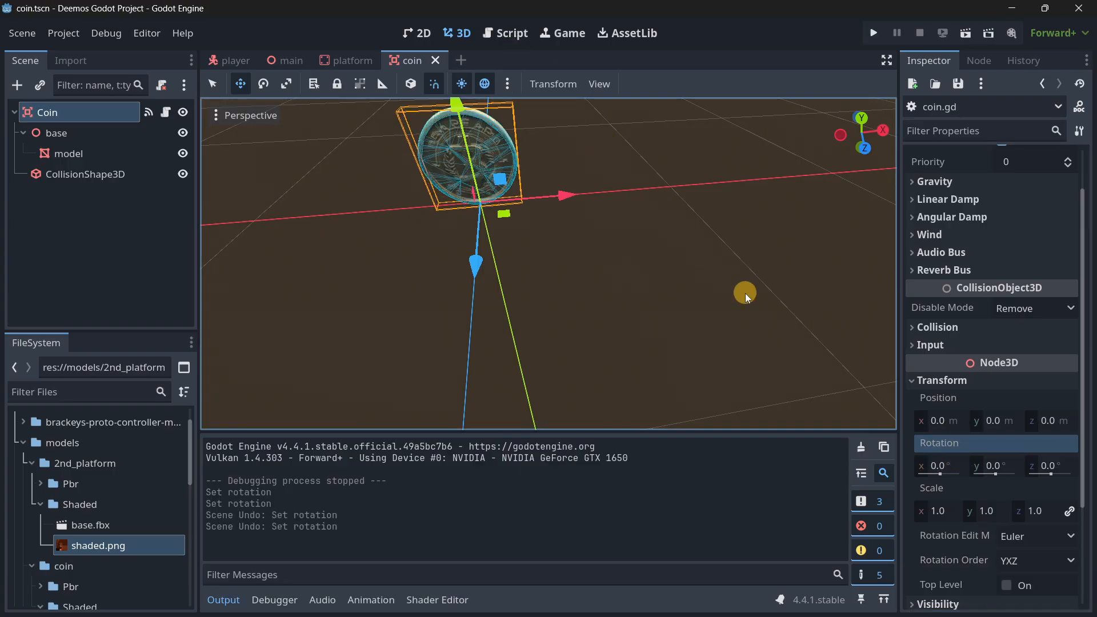
Begin declaring var random_number: int on a new first line inside _process in the coin script.
left_click(512, 33)
left_click(502, 257)
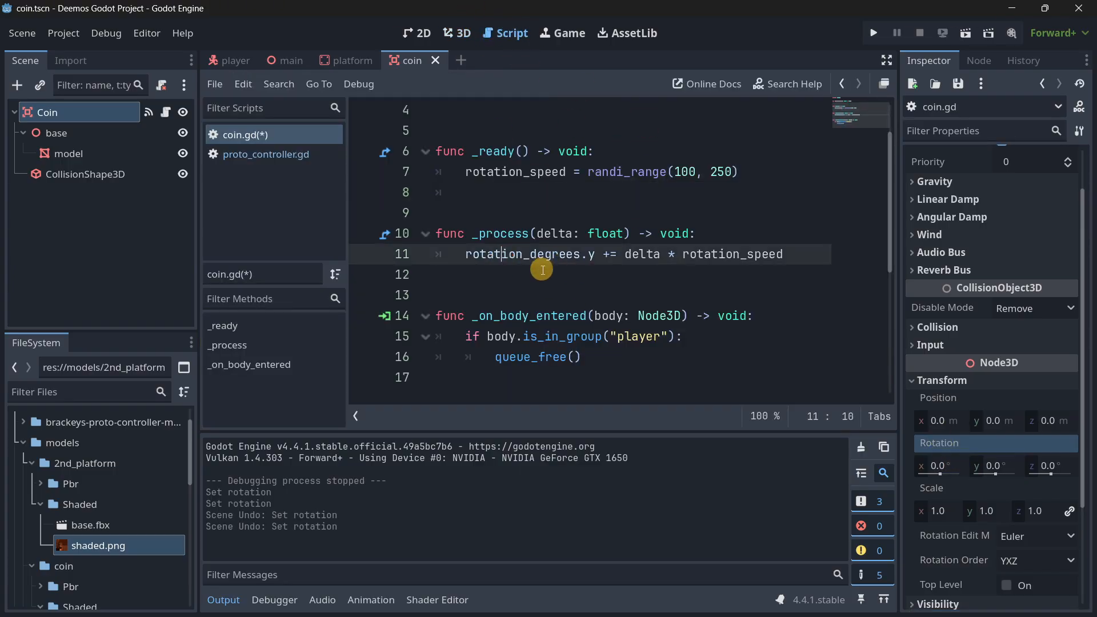
left_click(541, 268)
left_click(708, 239)
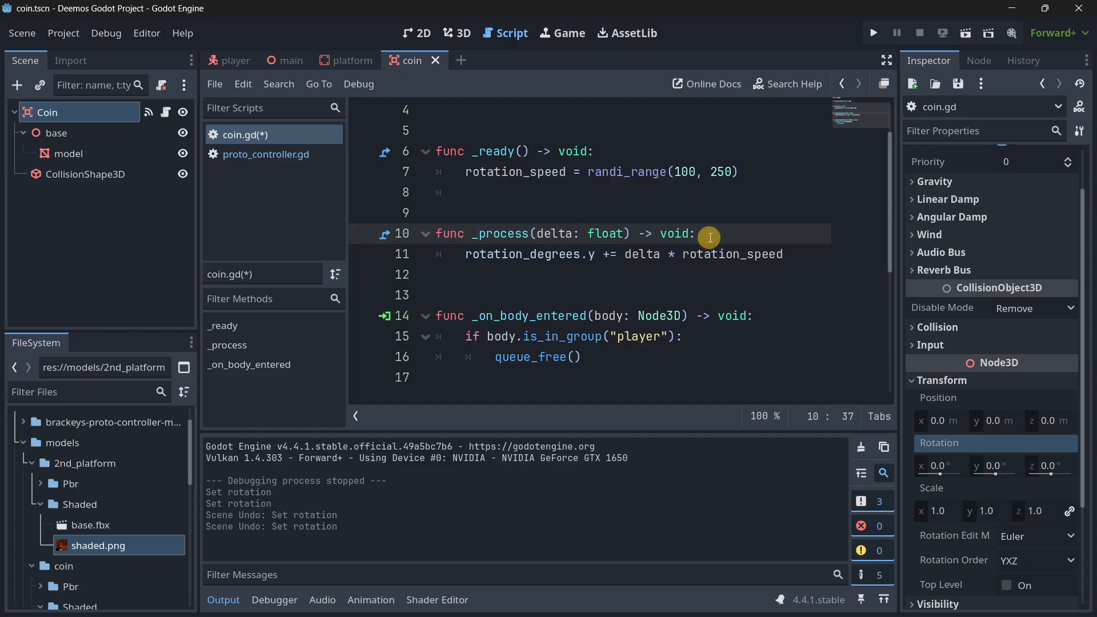
key("Return")
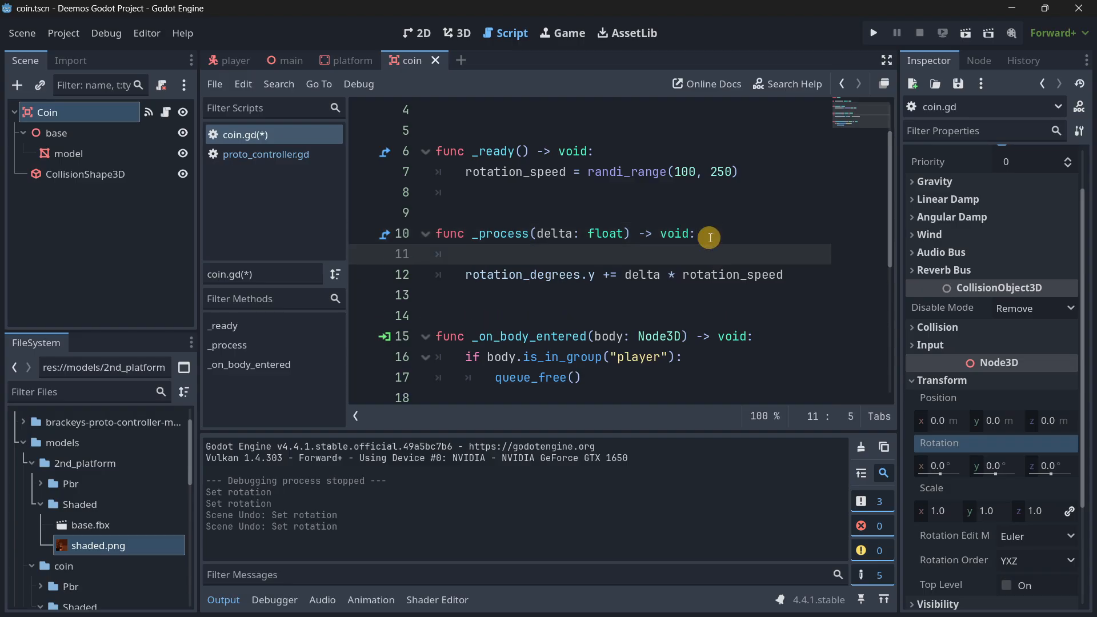
type("in")
key("BackSpace")
key("BackSpace")
type("random_")
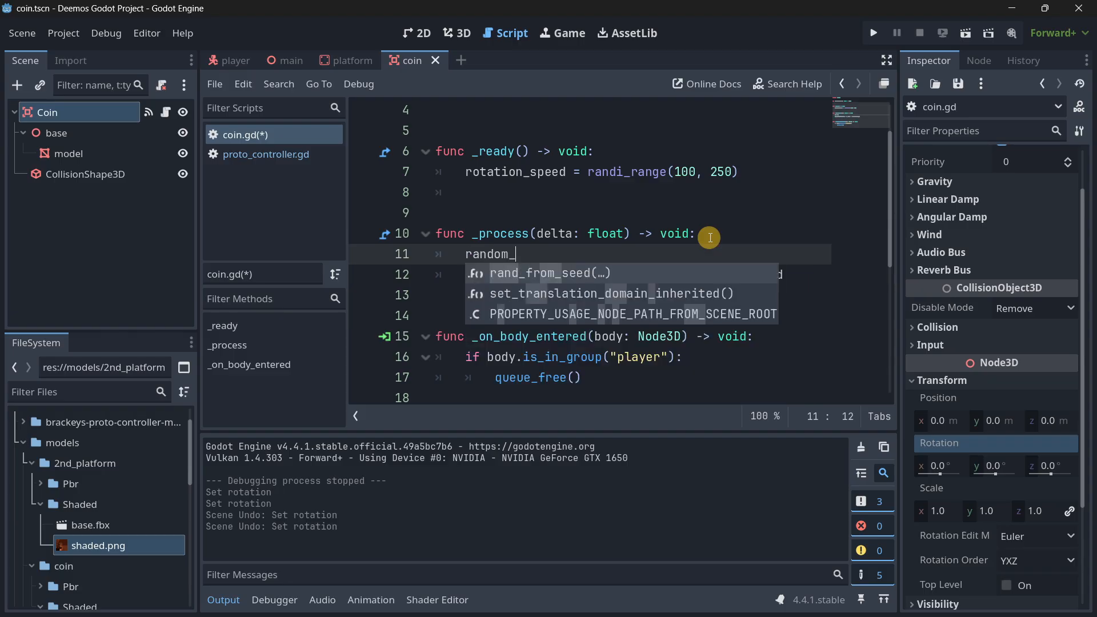
type("numvar ")
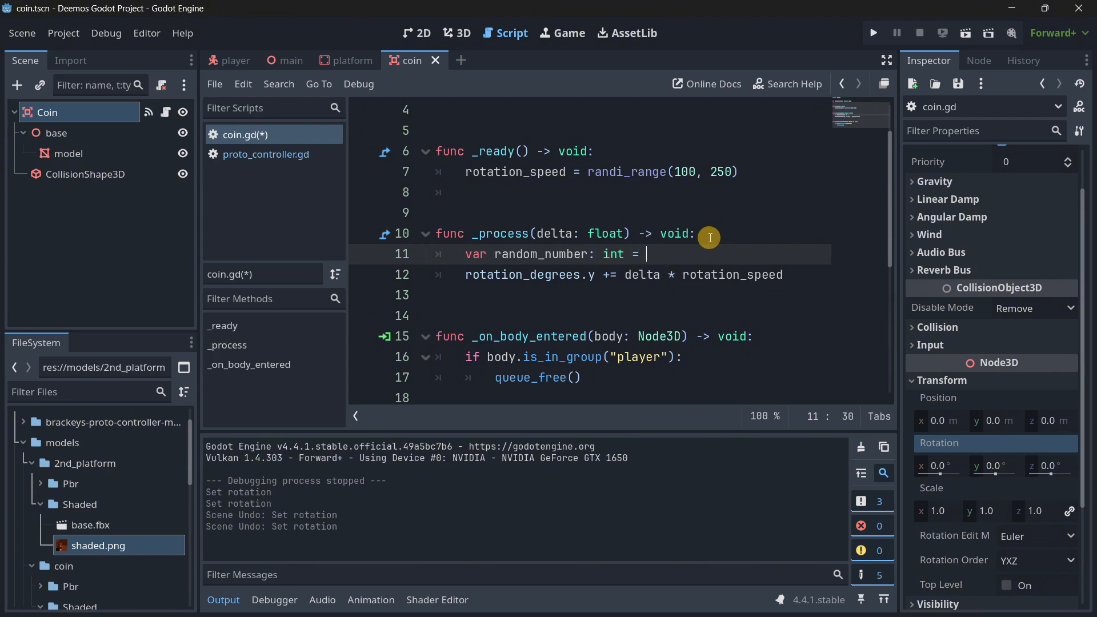
type("rand")
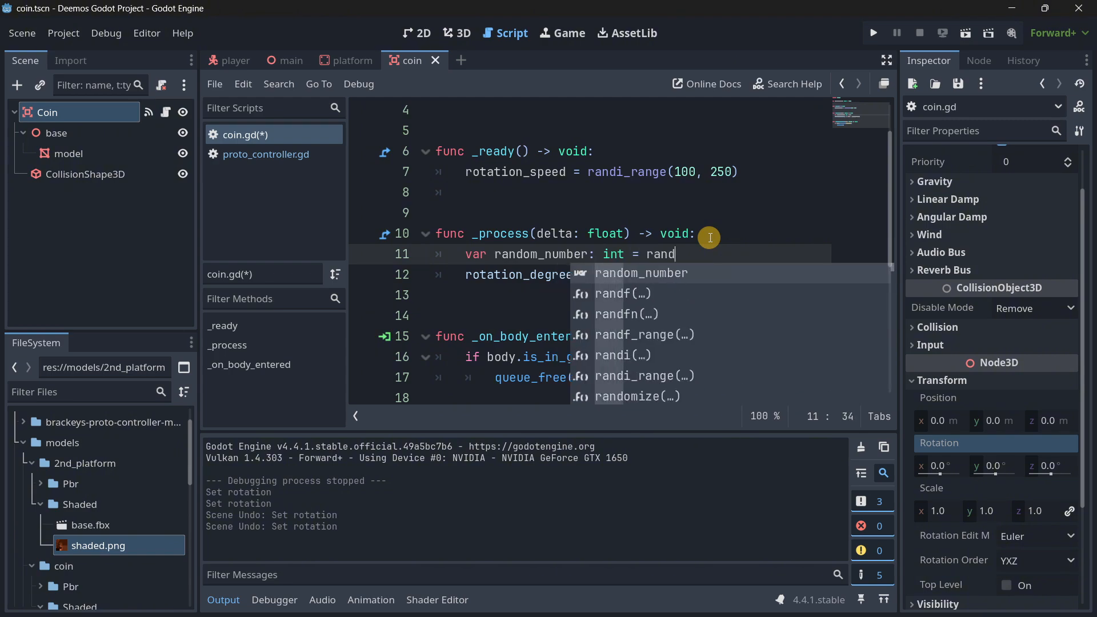
Assign randi_range(0, 1) to random_number, consulting the function's built-in description for its arguments.
key("Down")
key("Down")
key("Down")
key("Down")
key("Down")
key("Return")
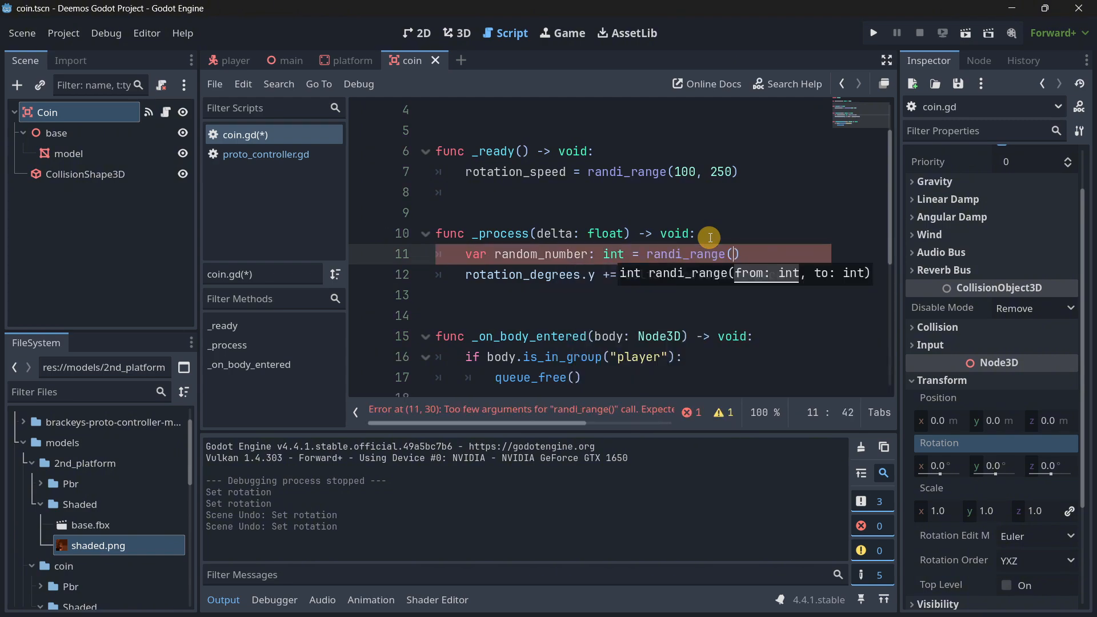
left_click(697, 255)
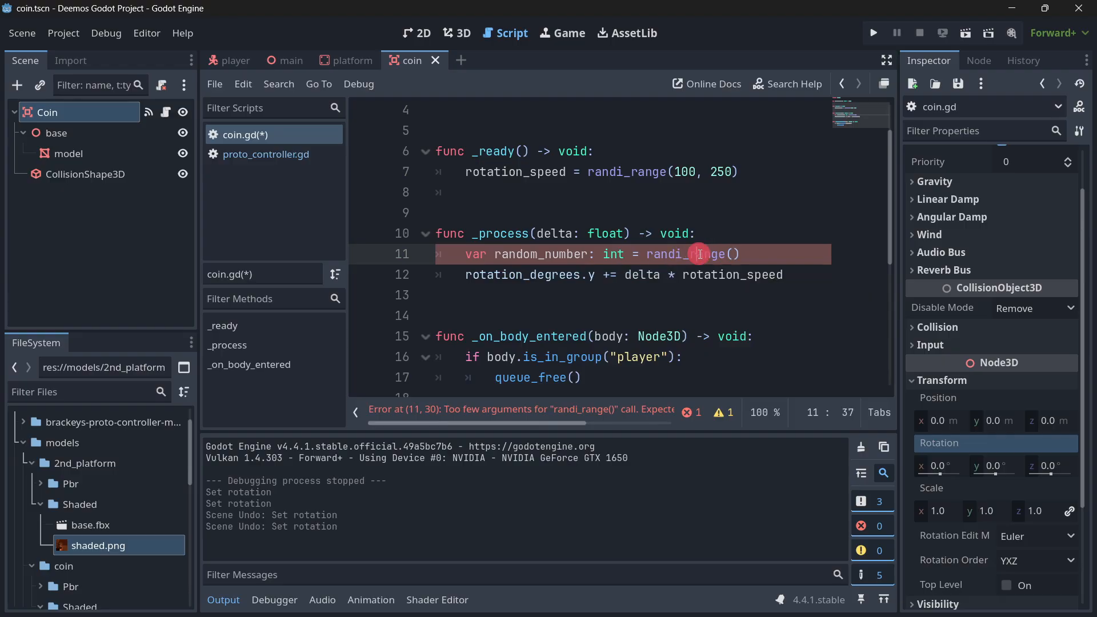
mouse_move(658, 259)
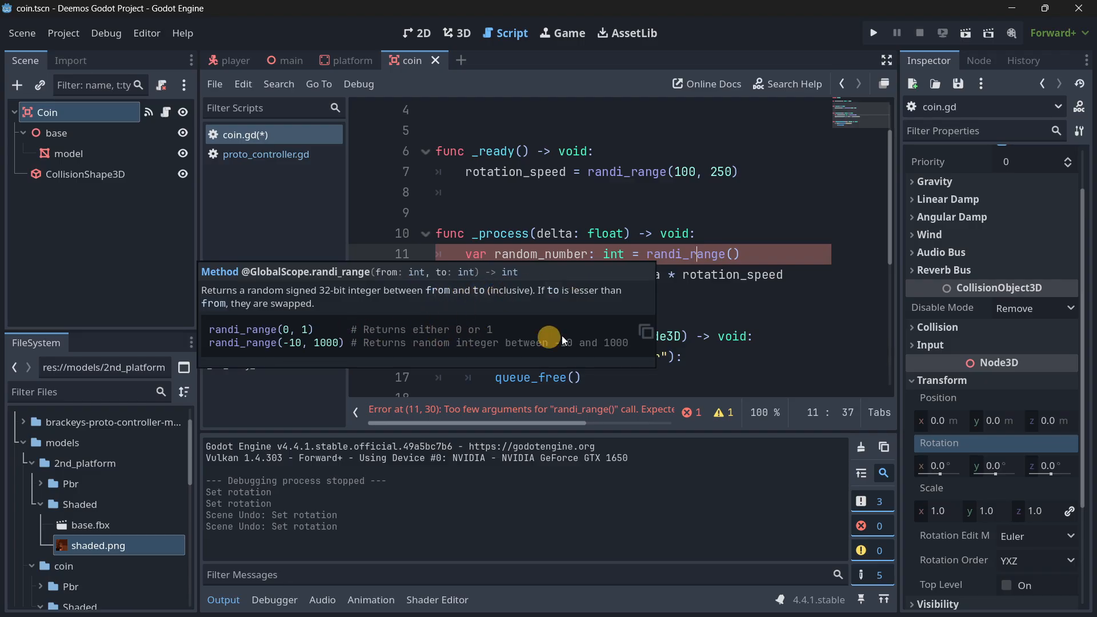
left_click(735, 255)
type("0, 1")
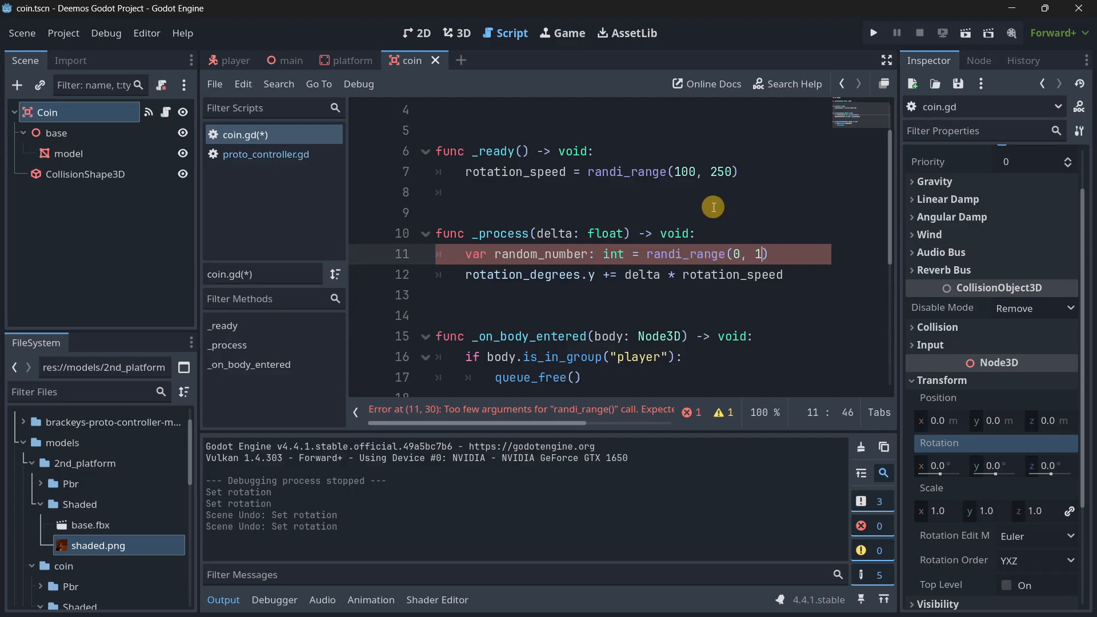
type(")")
Add the condition if random_number == 0: below the declaration and nest the rotation_degrees.y line directly under it.
key("Return")
key("Return")
key("Return")
key("Up")
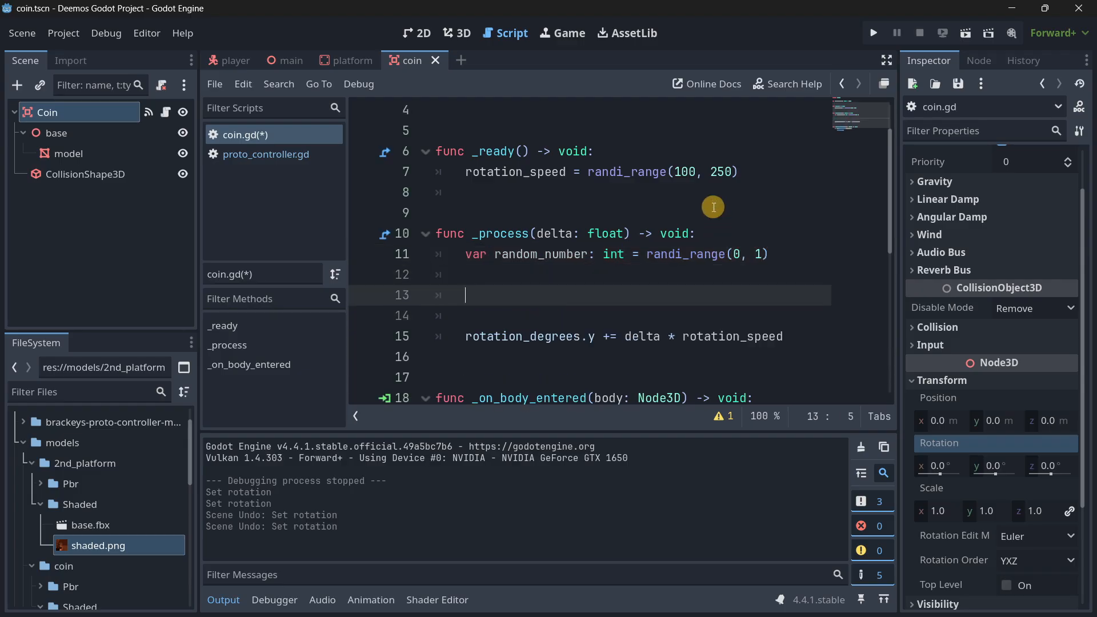
type("if random_number == 0:")
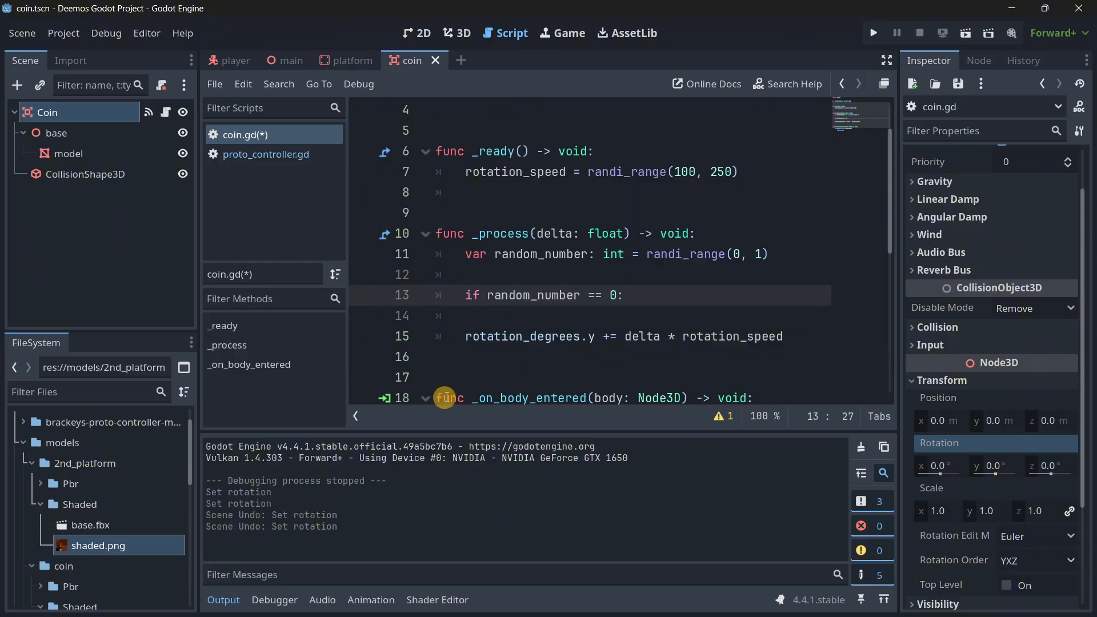
left_click(451, 336)
key("Tab")
left_click(526, 313)
key("BackSpace")
key("BackSpace")
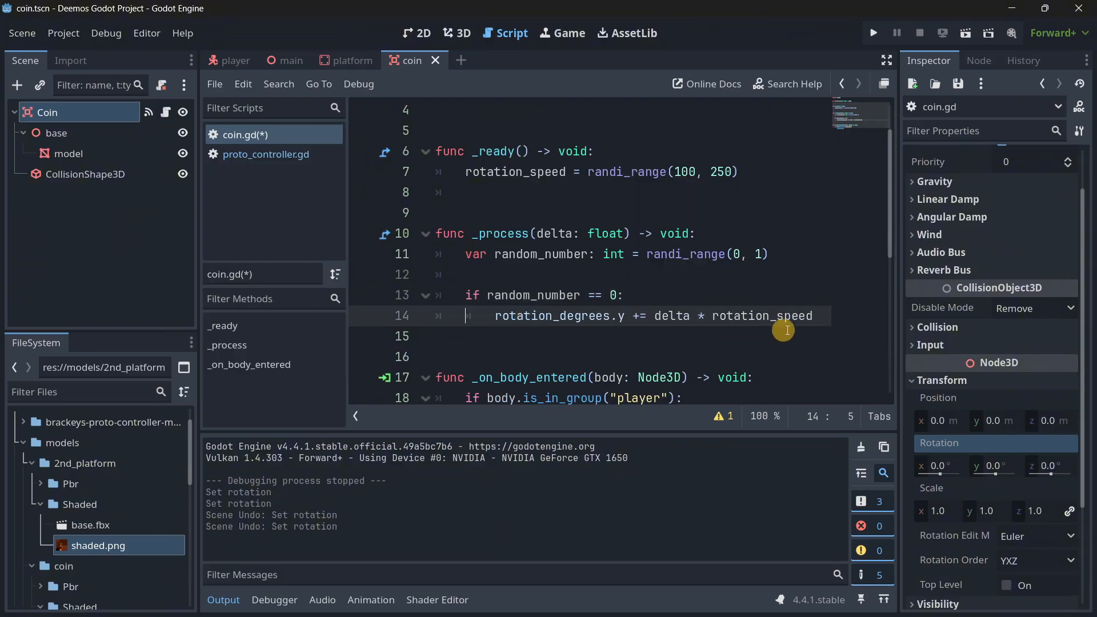
Add an else: branch containing a copy of the rotation line with += changed to -=.
left_click(818, 318)
key("Return")
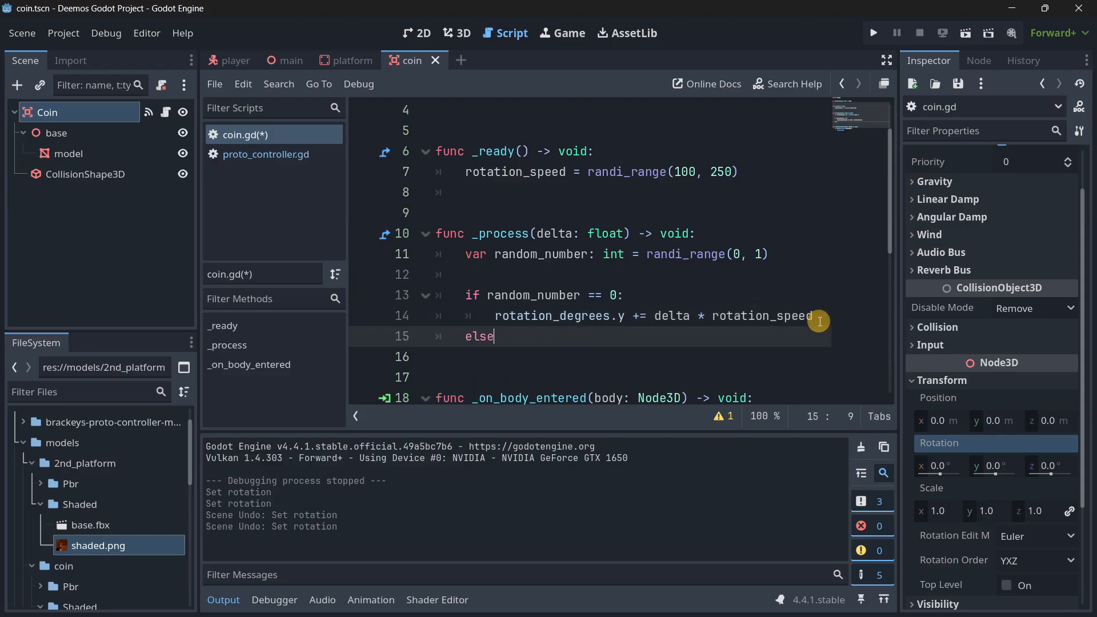
key("Return")
left_click(651, 317)
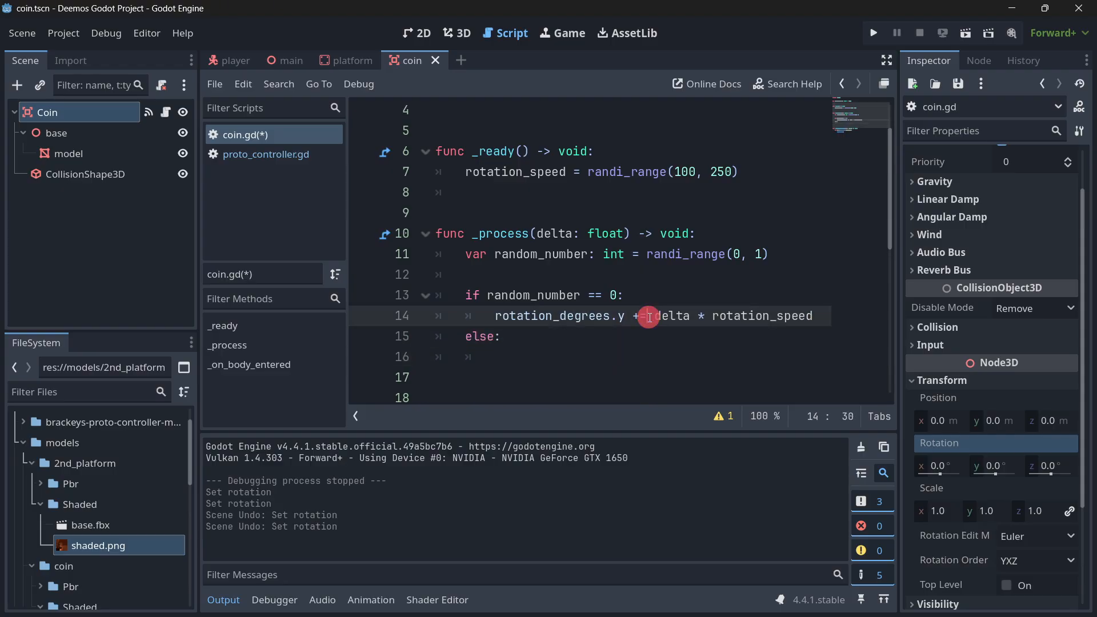
key("ctrl+c")
left_click(516, 358)
key("ctrl+v")
left_click(640, 358)
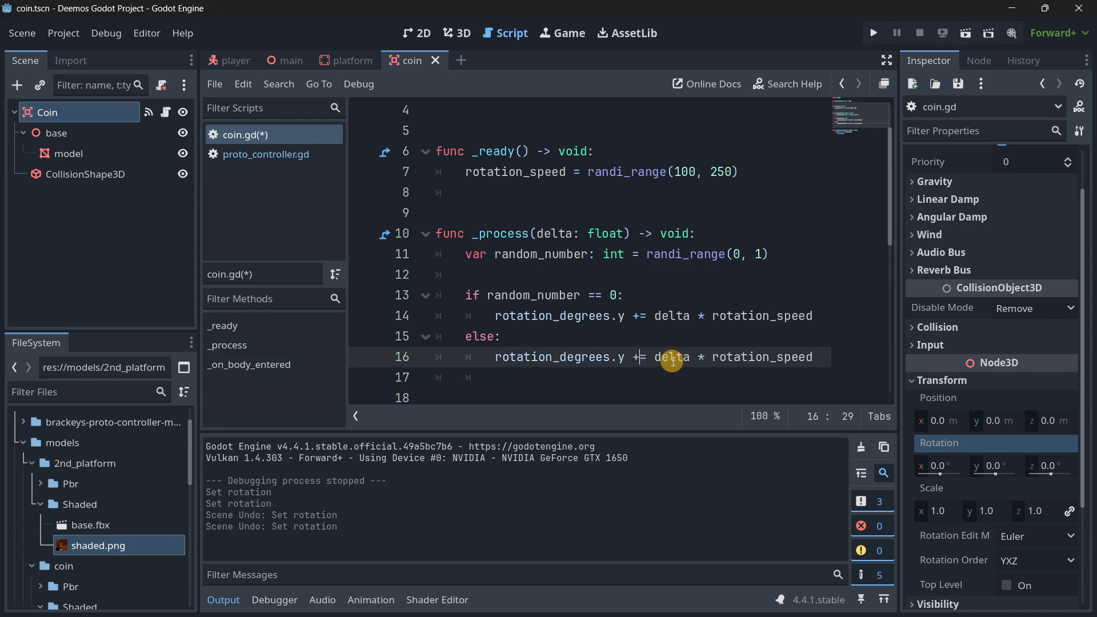
key("BackSpace")
type("-")
scroll(640, 354, "down", 2)
left_click(528, 255)
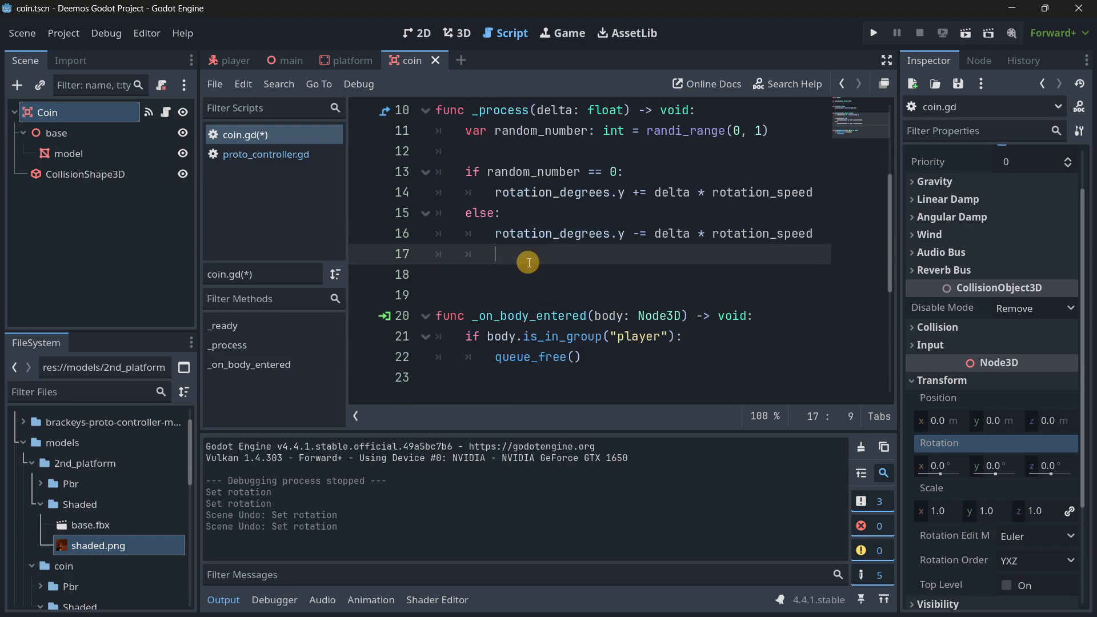
Run the project to watch how the coins spin with the random condition, and close the game window.
scroll(537, 268, "up", 3)
left_click(872, 33)
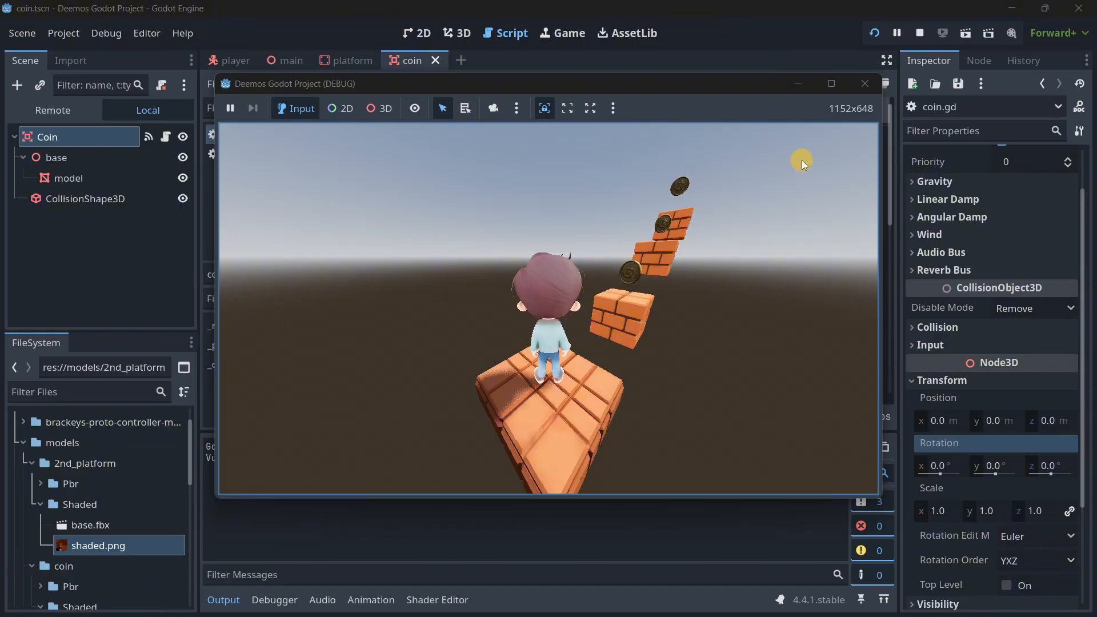
left_click(864, 84)
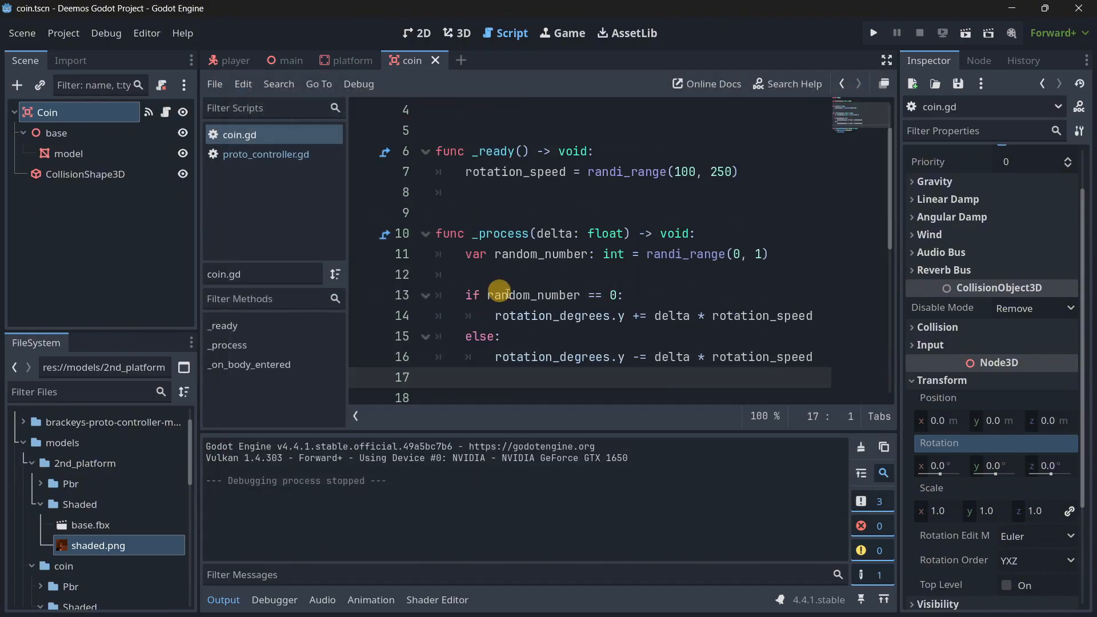
Move the random_number declaration out of _process to the line below var rotation_speed near the script's start and remove its indentation.
left_click(516, 287)
left_click_drag(466, 297, 650, 296)
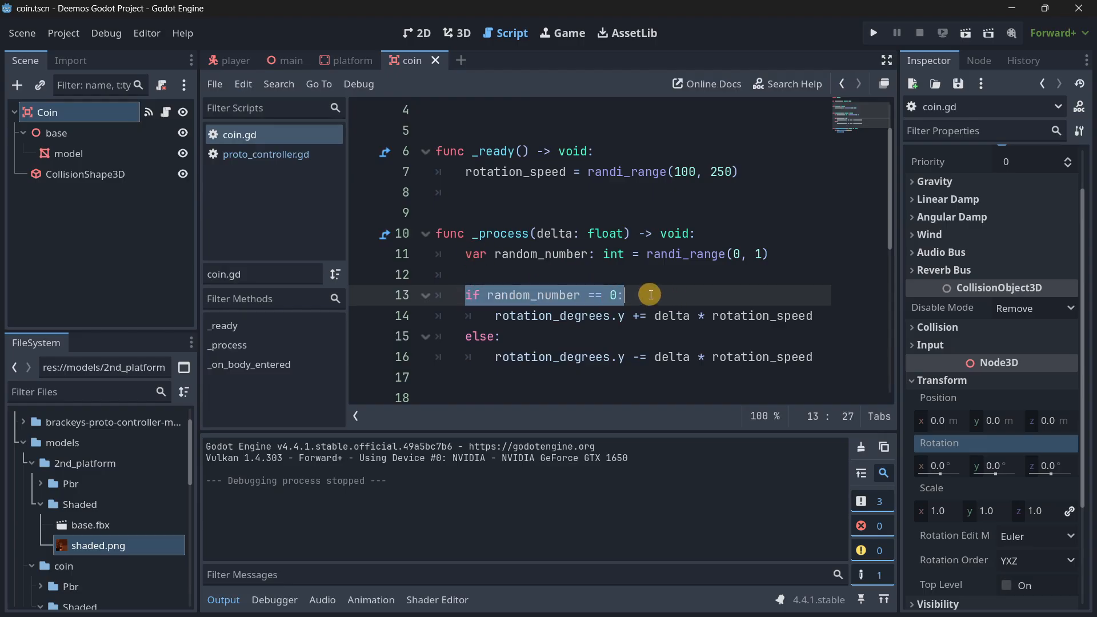
left_click(650, 296)
scroll(578, 283, "up", 1)
scroll(577, 291, "down", 1)
left_click(538, 254)
scroll(591, 279, "up", 1)
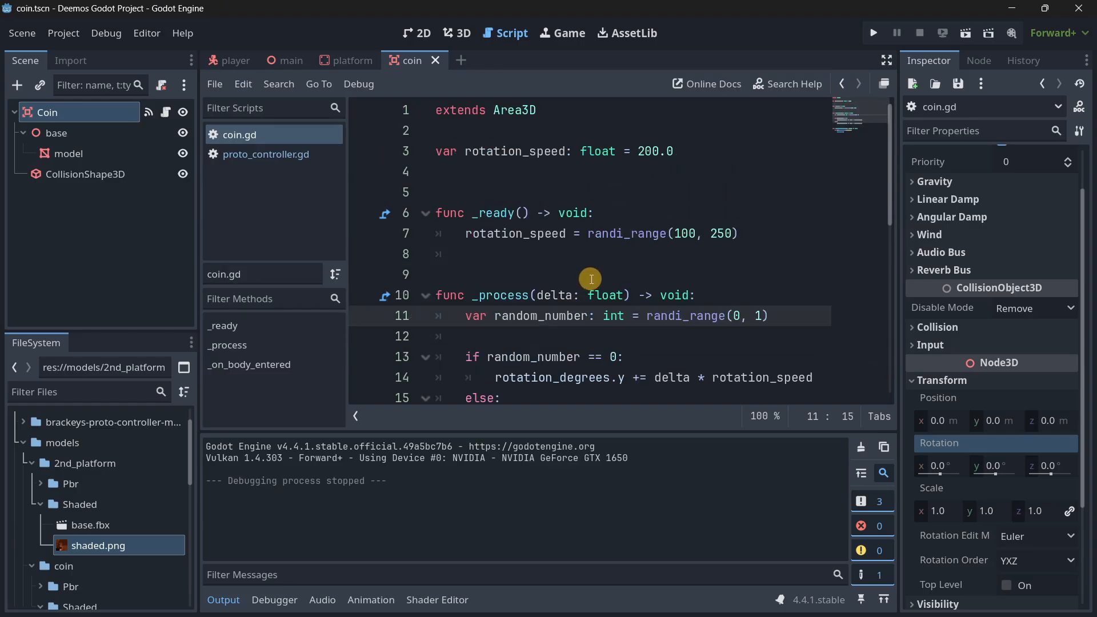
key("alt+Up")
key("alt+Up")
key("alt+Up")
key("alt+Up")
key("alt+Up")
key("alt+Up")
key("alt+Up")
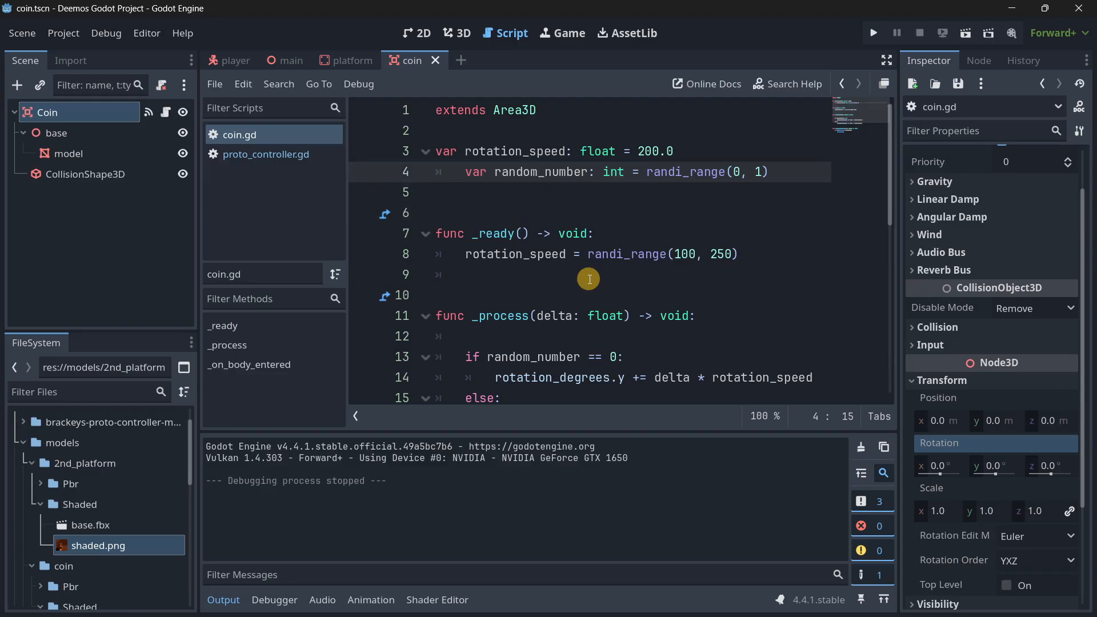
left_click(454, 171)
key("BackSpace")
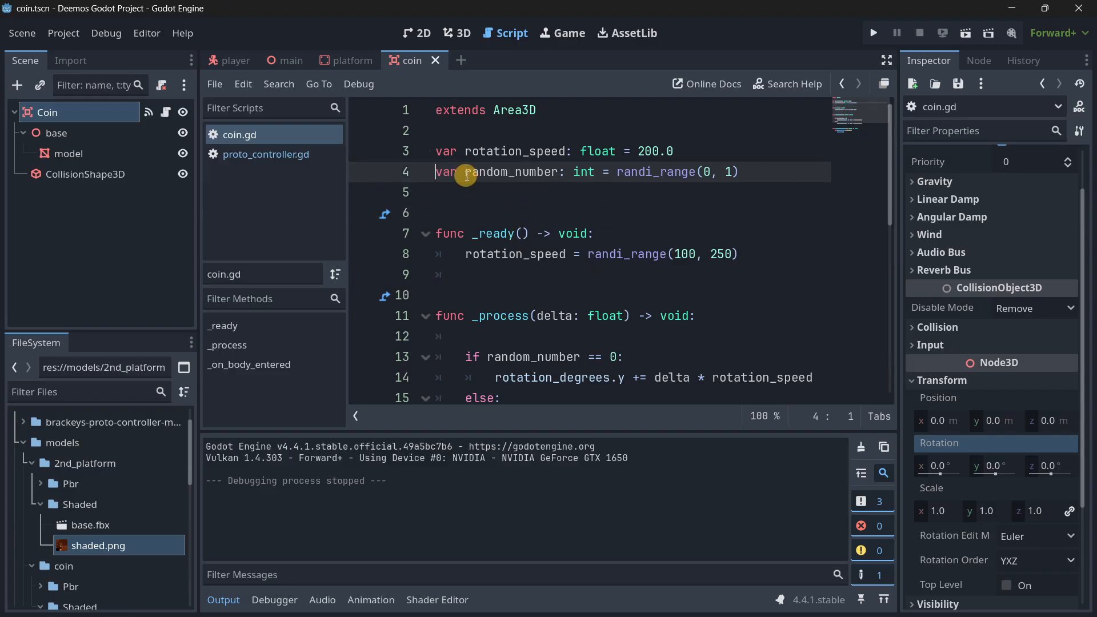
Remove the assigned values from the random_number and rotation_speed declarations so each keeps only its type.
left_click_drag(616, 173, 739, 175)
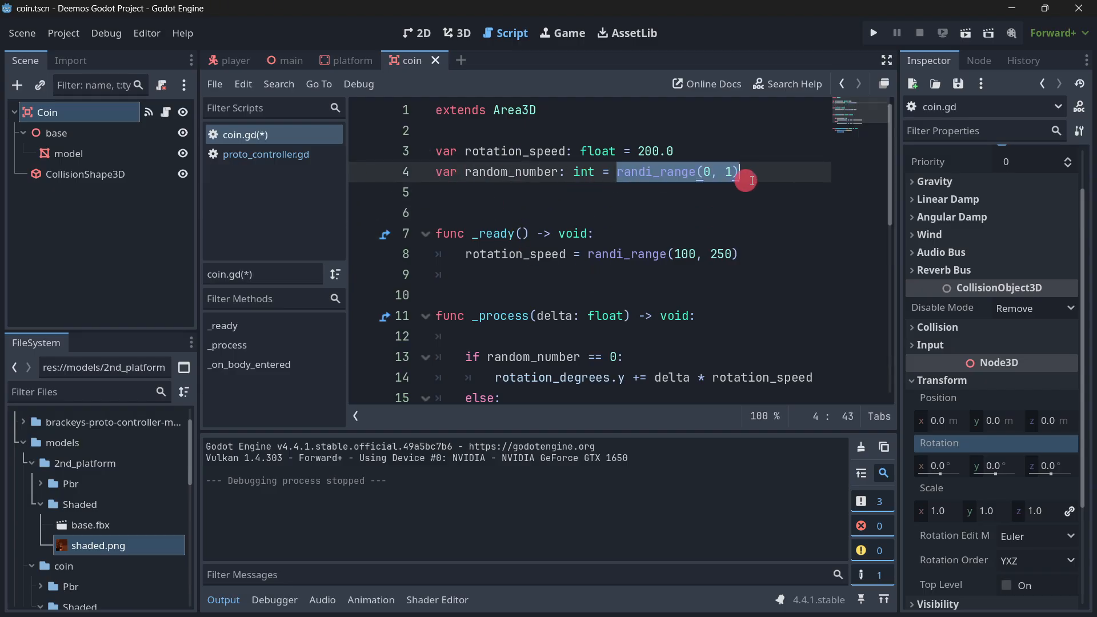
key("BackSpace")
left_click_drag(675, 151, 632, 151)
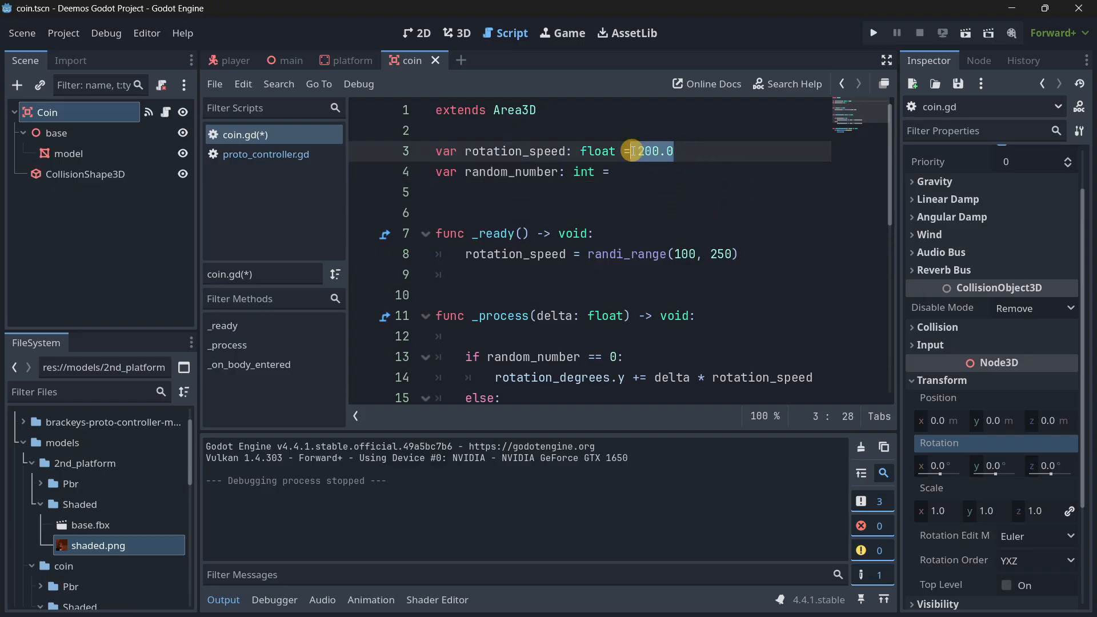
key("BackSpace")
key("Down")
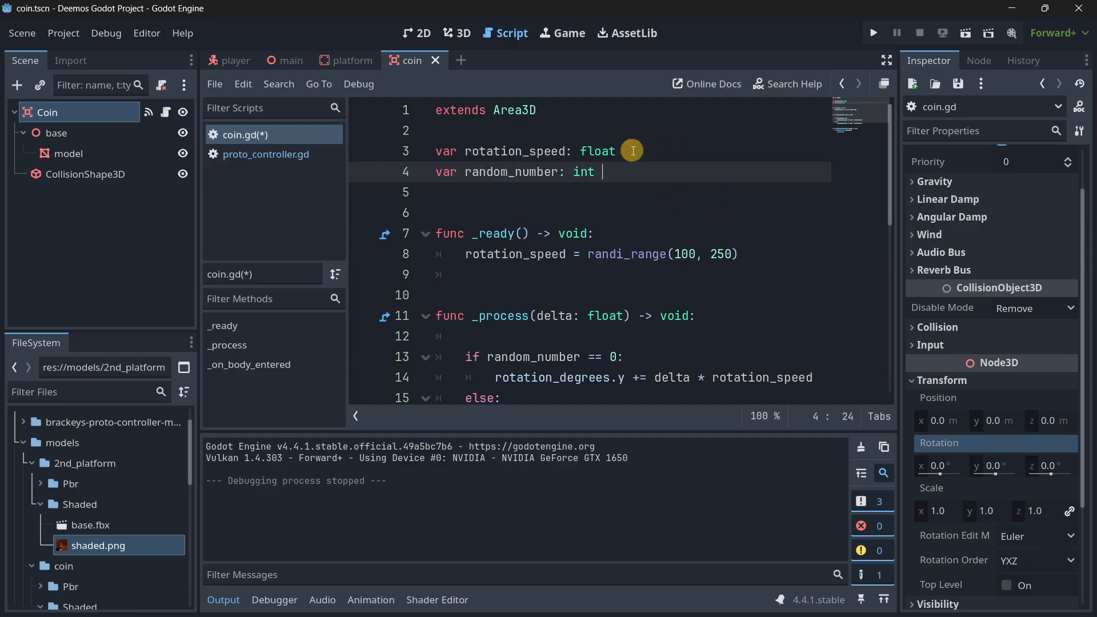
Add the line random_number = randi_range(0, 1) below the rotation_speed assignment in _ready.
left_click(742, 254)
key("Return")
key("ctrl+v")
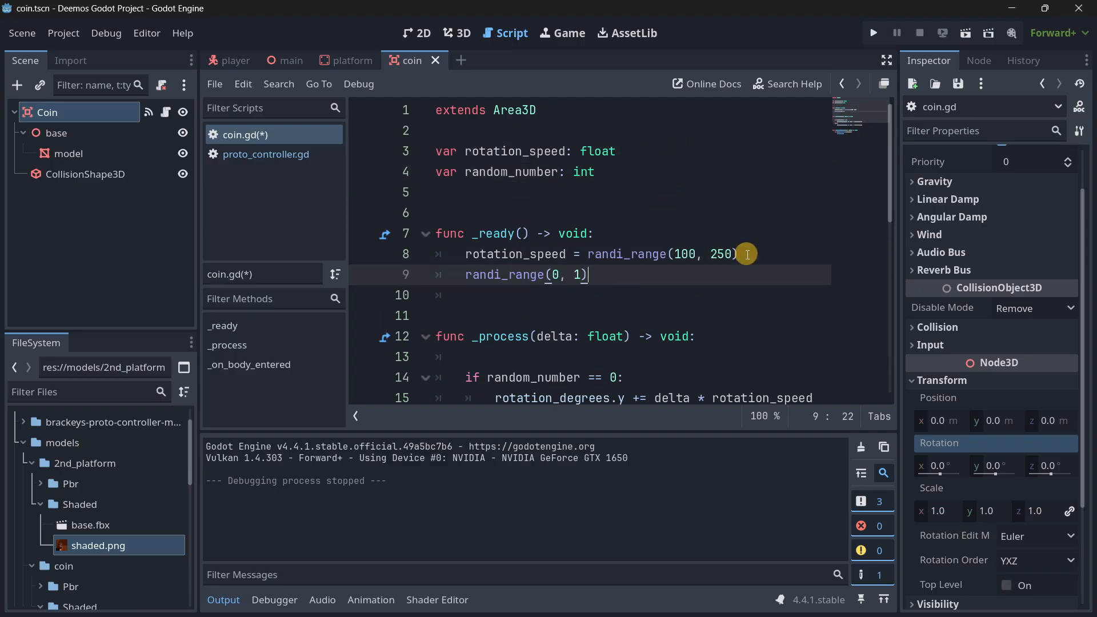
left_click(466, 269)
key("Left")
type("ran")
key("Return")
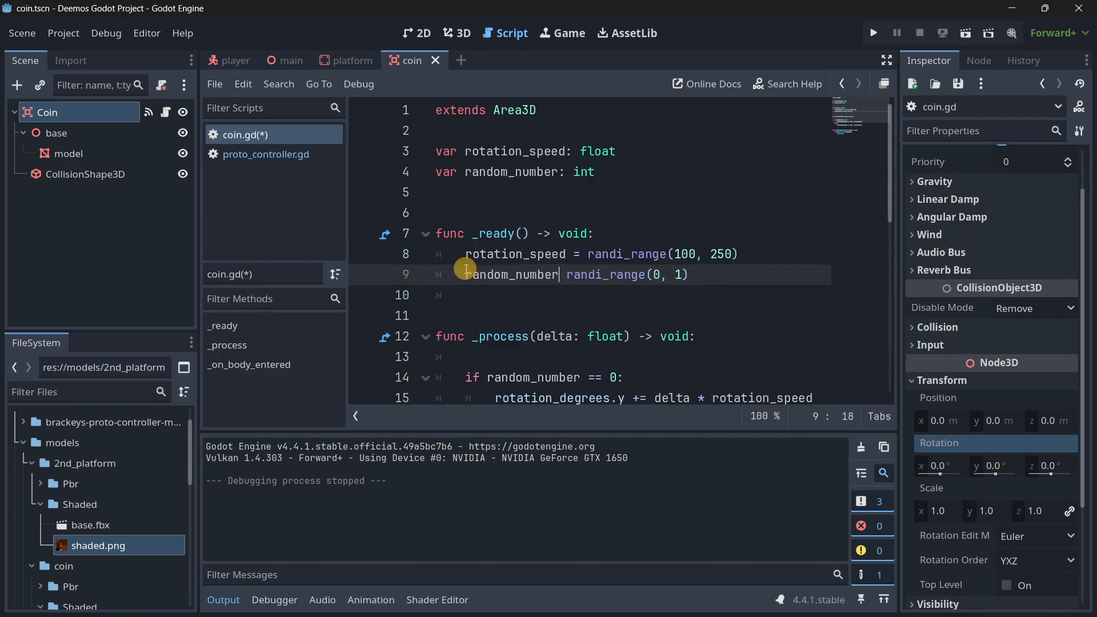
type("=")
Delete the empty first line inside _process, above the if random_number == 0: condition.
left_click(440, 145)
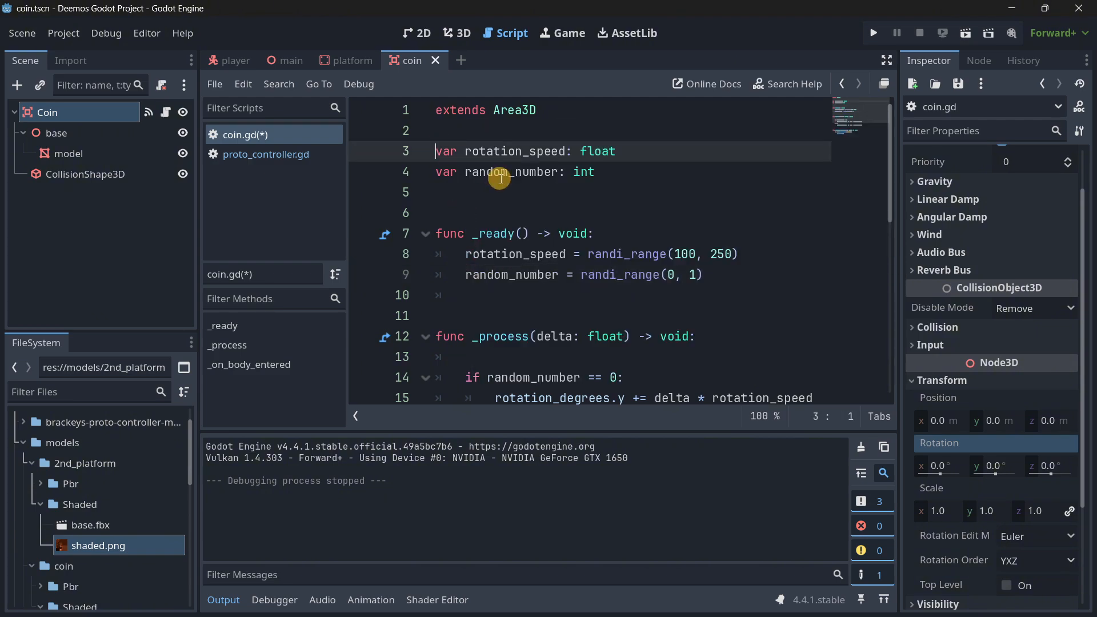
scroll(504, 194, "down", 1)
scroll(512, 194, "down", 1)
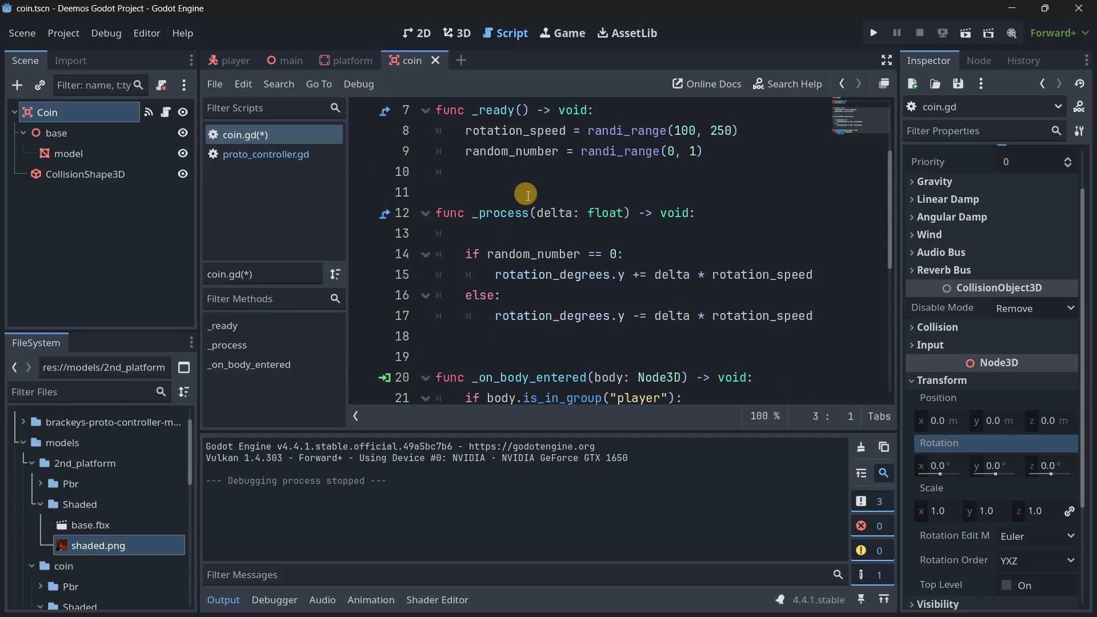
left_click(502, 232)
key("ctrl+x")
scroll(589, 261, "up", 2)
Run the project, jump the character across the platforms to check the spinning coins, and close the game.
left_click(873, 32)
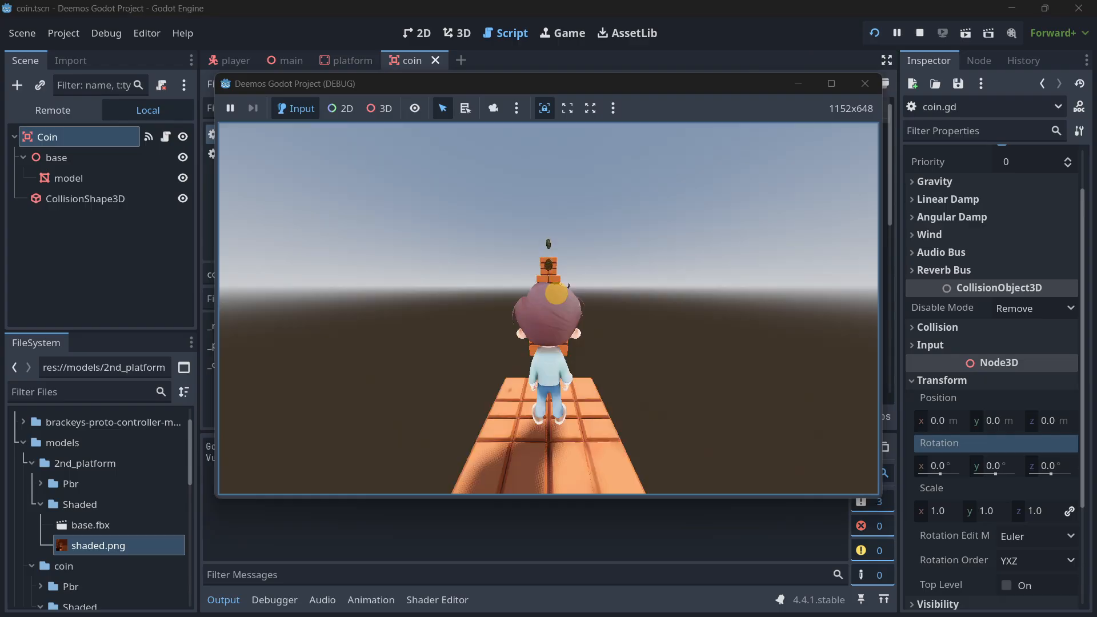
left_click(556, 293)
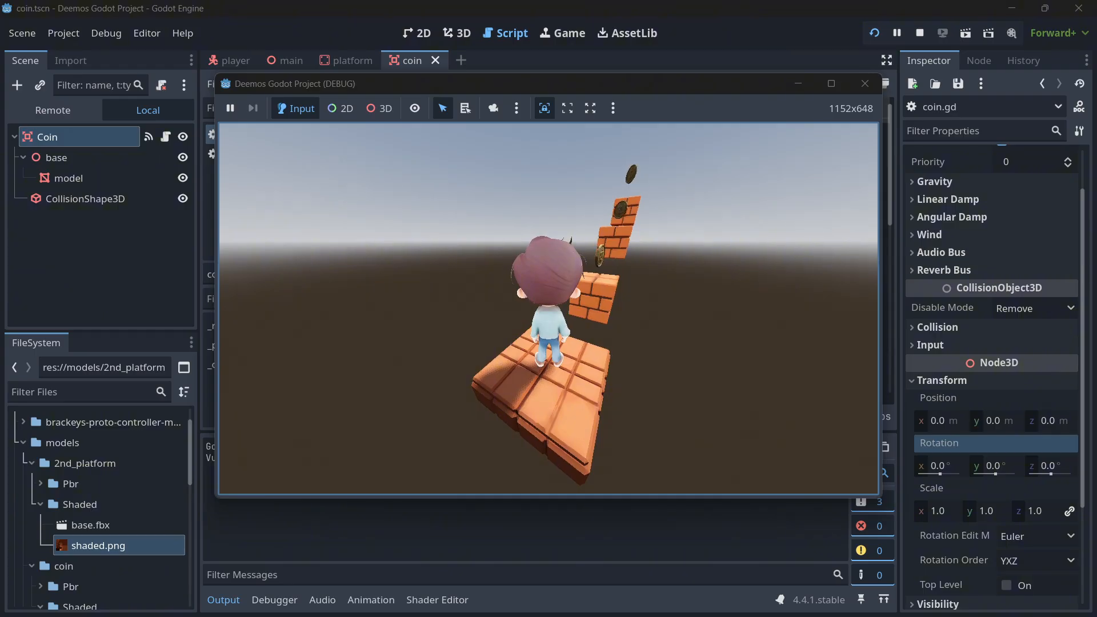
key("w")
key("space")
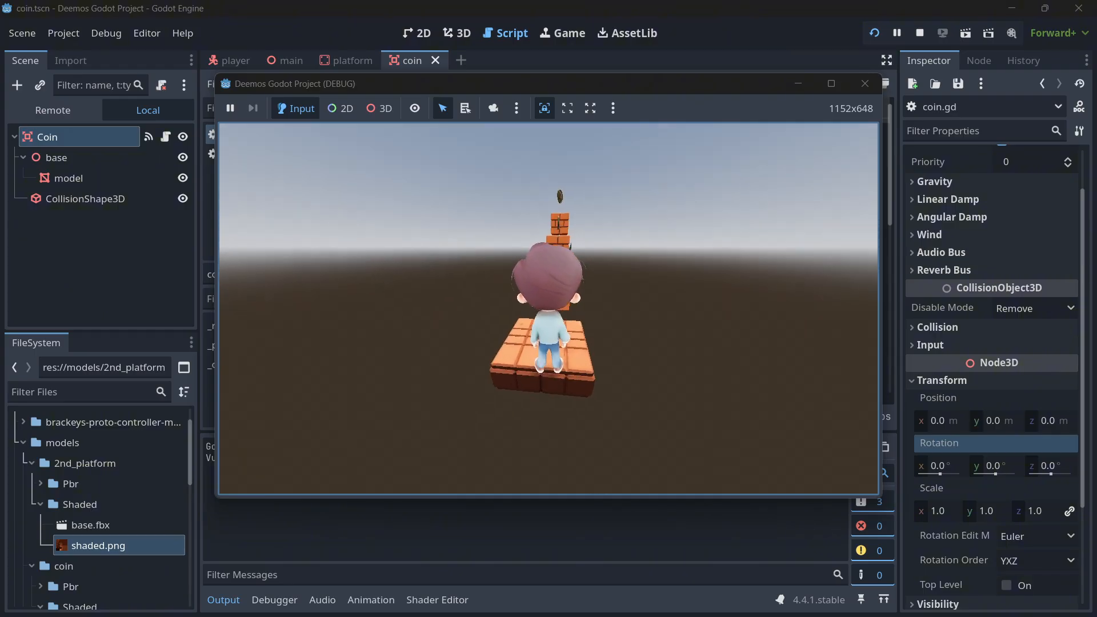
key("space")
key("w")
key("space")
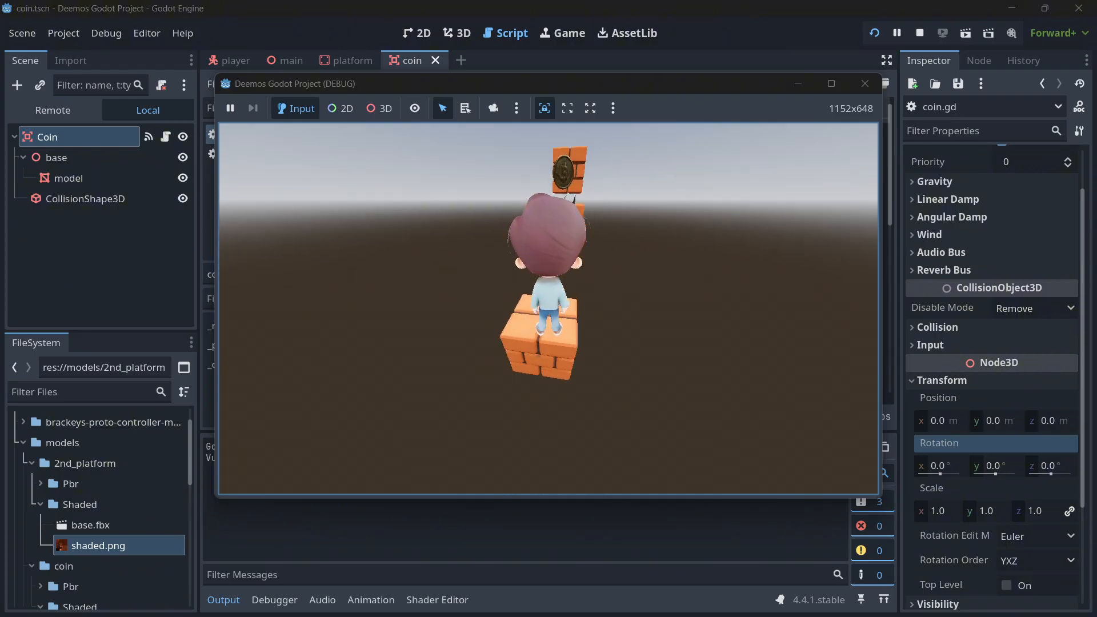
key("space")
key("space")
key("Escape")
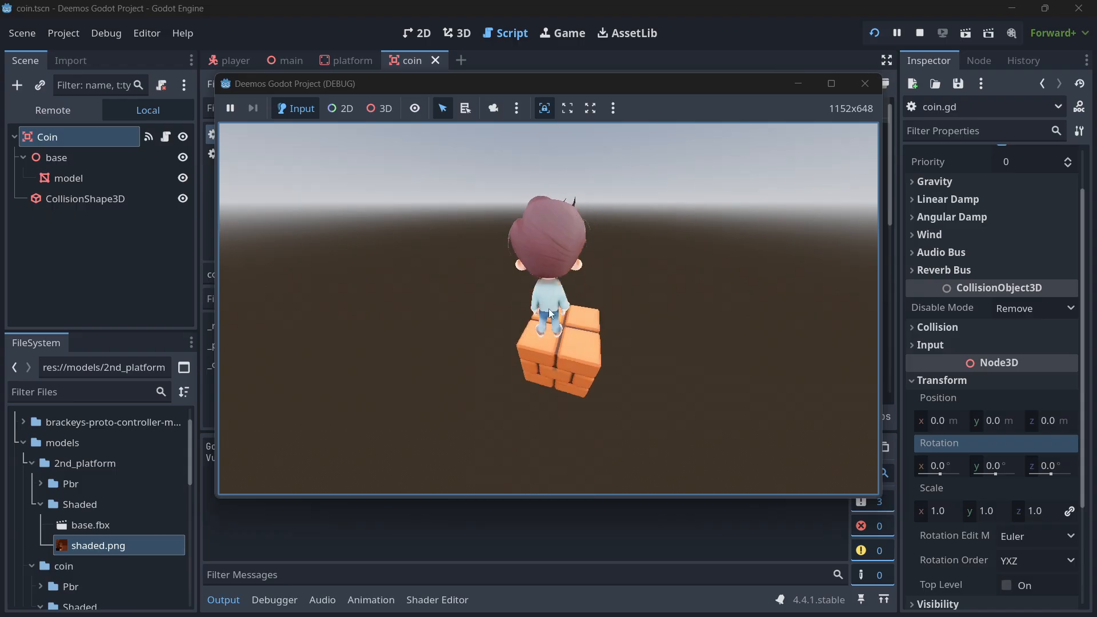
left_click(864, 84)
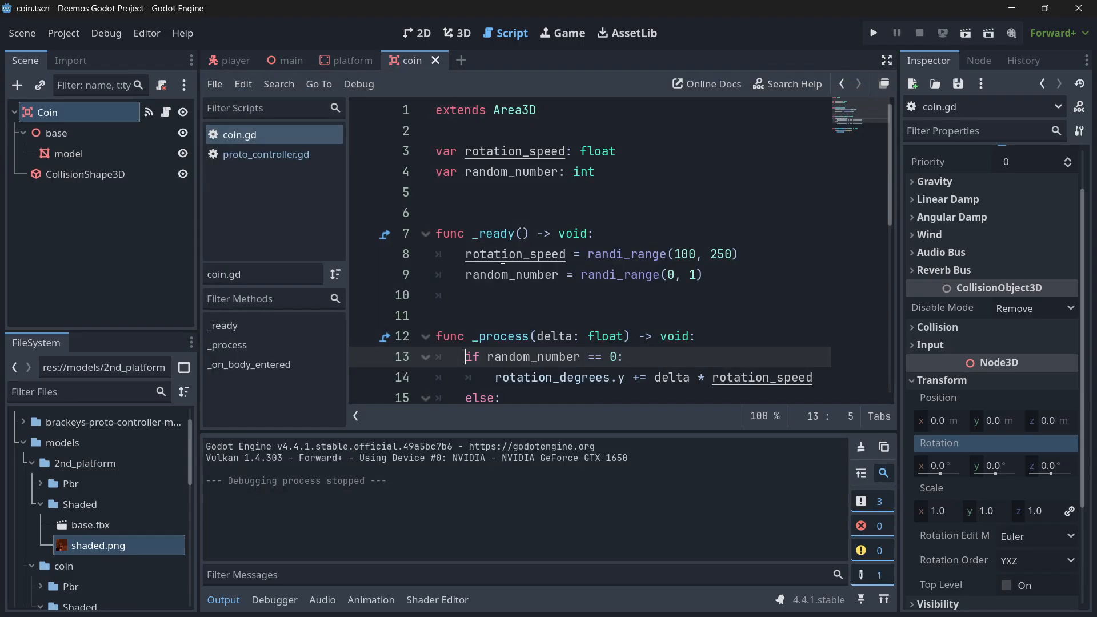
Inspect the coin model in the 3D view with CollisionShape3D temporarily hidden, and save the coin scene with the shape visible.
left_click(457, 33)
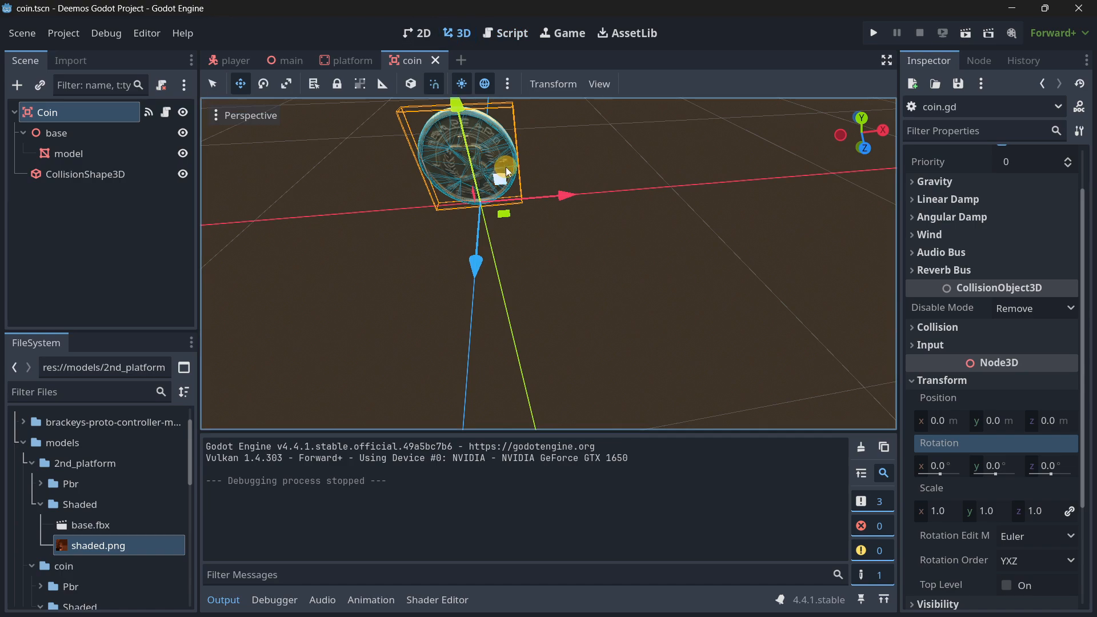
mouse_move(523, 254)
right_mouse_down()
mouse_move(545, 314)
mouse_move(587, 303)
right_mouse_up()
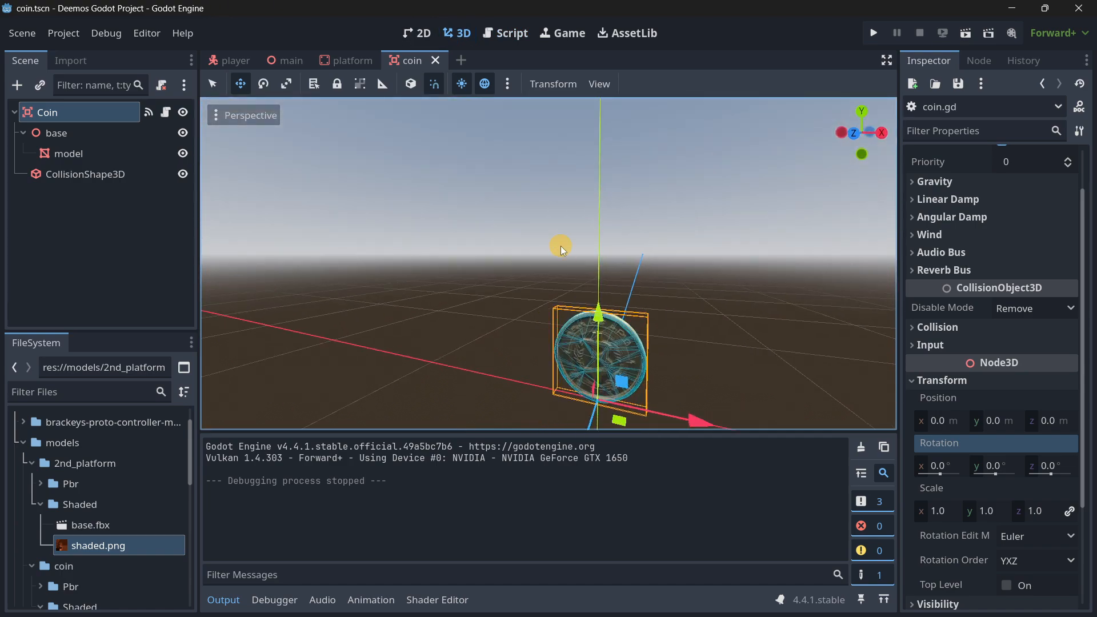
left_click(183, 175)
right_click_drag(548, 315, 559, 277)
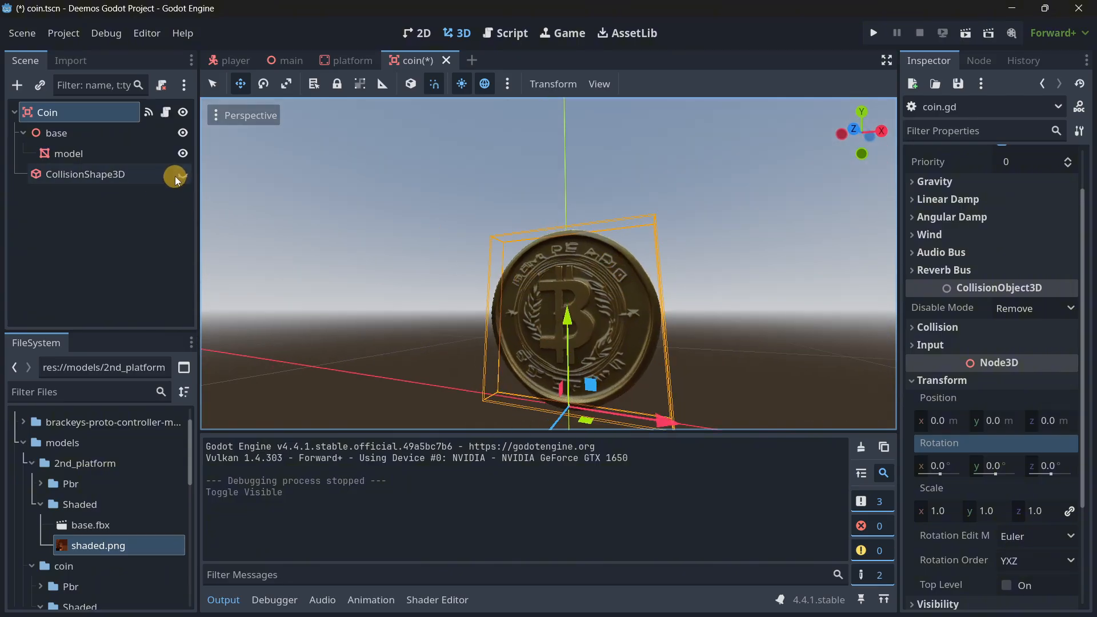
left_click(183, 174)
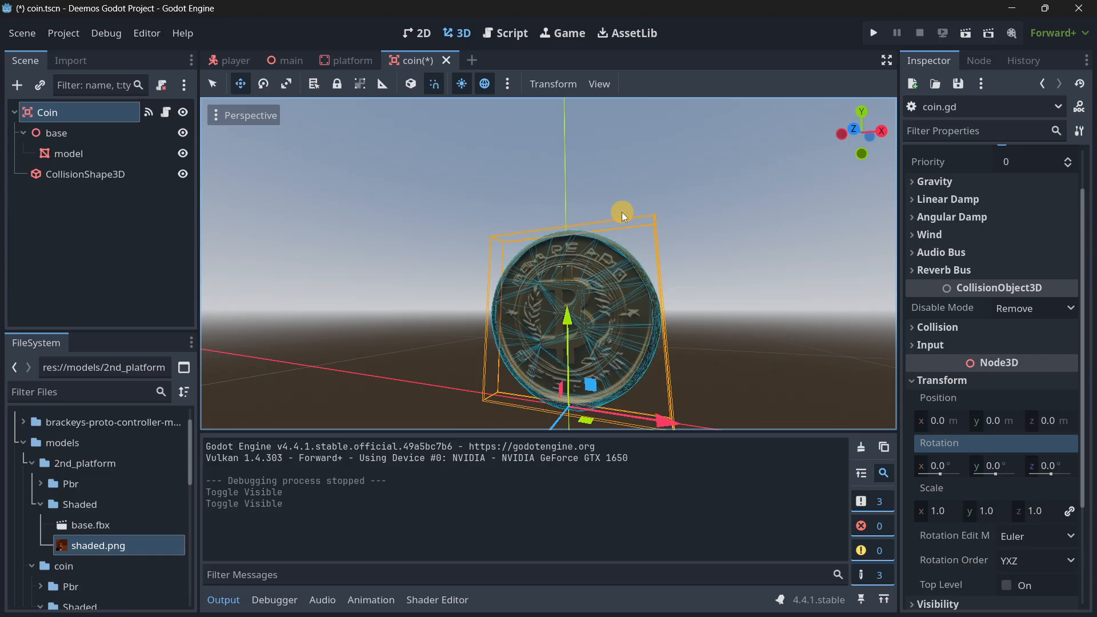
key("ctrl+s")
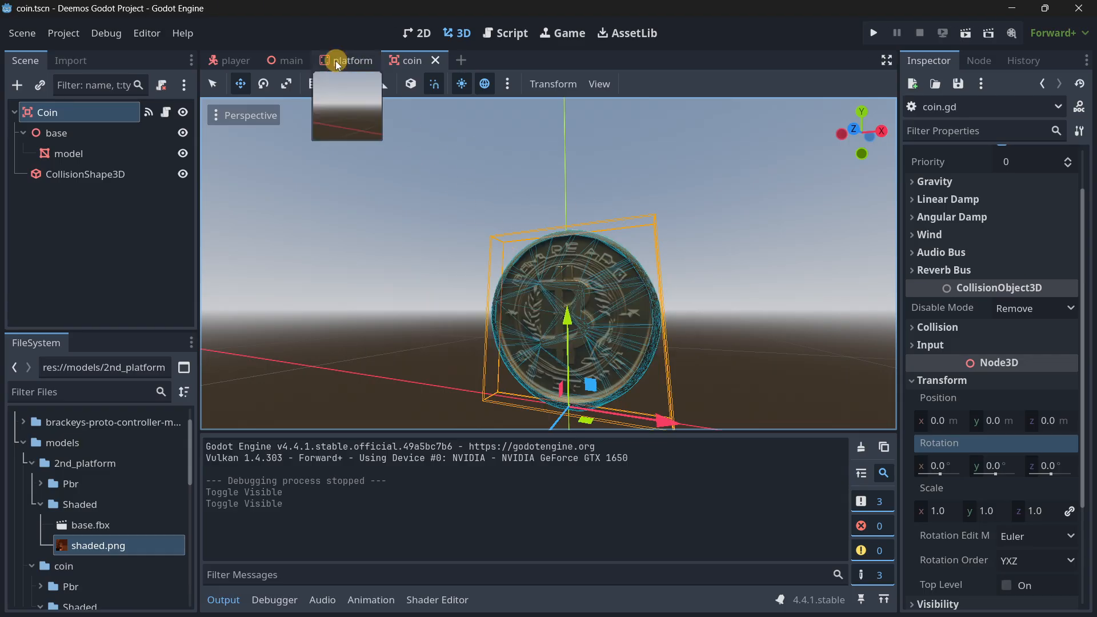
Open the main scene and examine the player, platforms and coins from several sides in the 3D view.
left_click(338, 61)
left_click(291, 62)
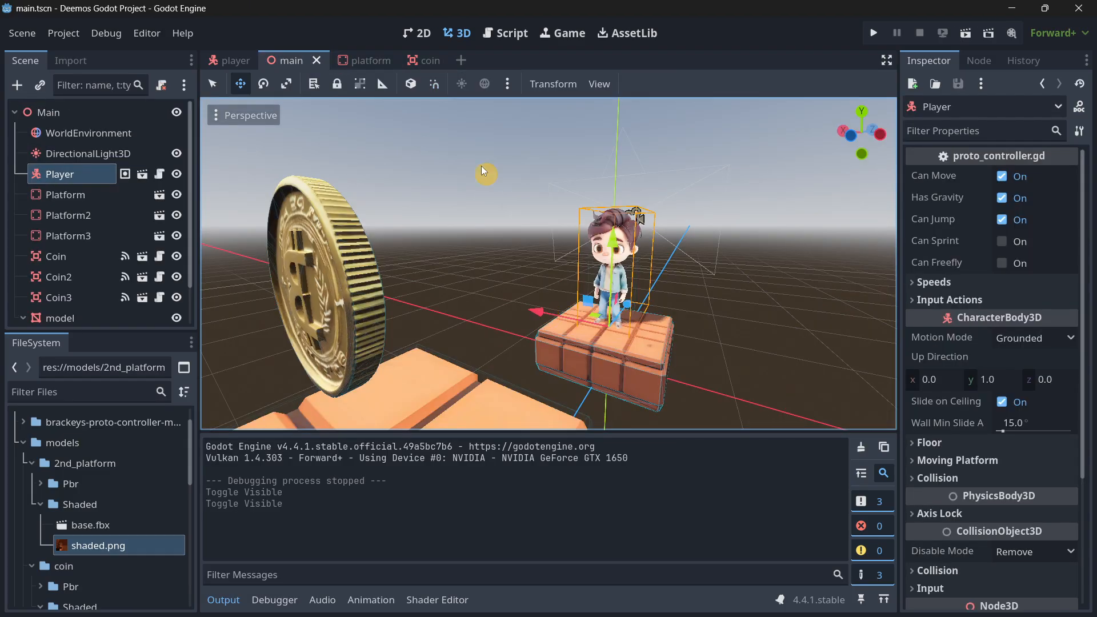
mouse_move(481, 165)
right_mouse_down()
mouse_move(548, 316)
mouse_move(467, 186)
right_mouse_up()
right_click_drag(520, 297, 548, 316)
mouse_move(499, 259)
right_mouse_down()
mouse_move(549, 315)
mouse_move(526, 259)
mouse_move(549, 316)
right_mouse_up()
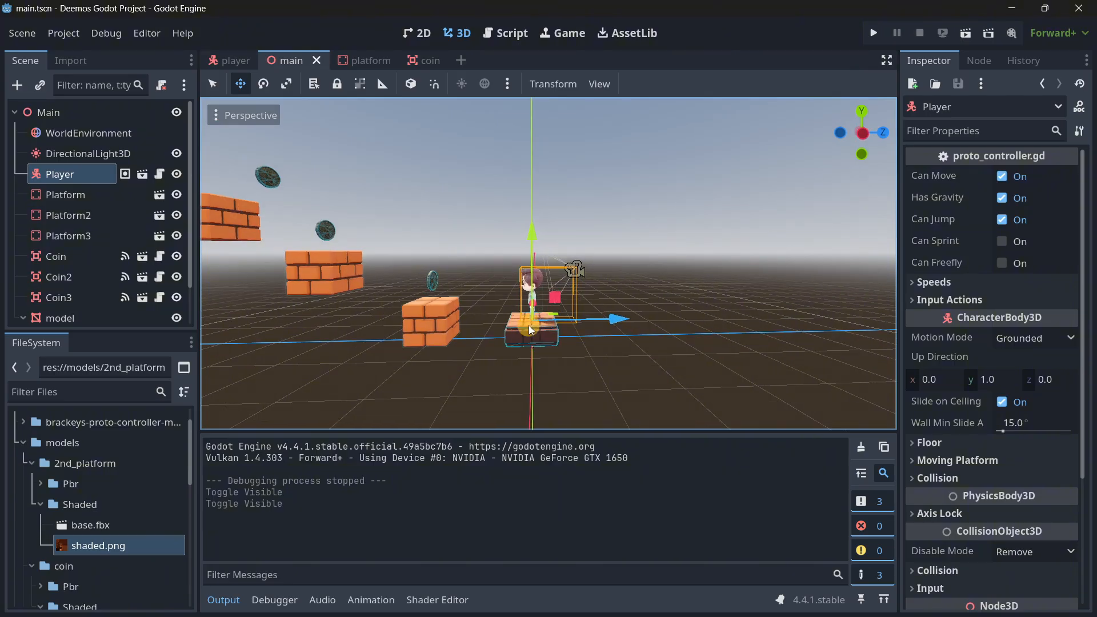
right_click_drag(471, 310, 548, 316)
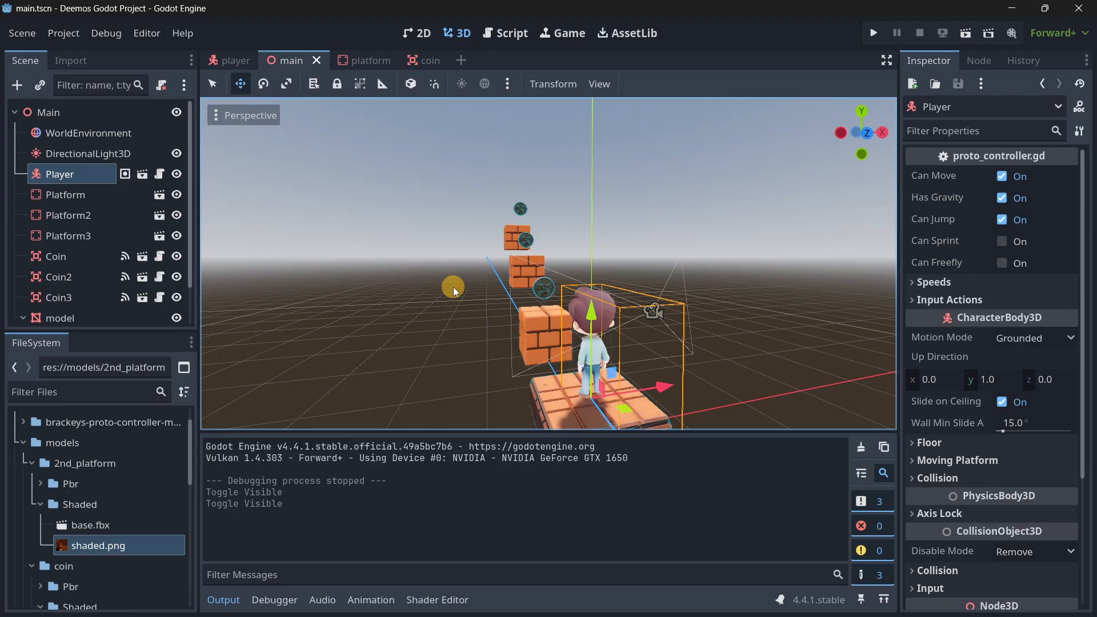
right_click_drag(454, 287, 548, 316)
key("a")
key("w")
key("s")
key("w")
key("s")
key("s")
key("w")
key("s")
right_click_drag(648, 313, 549, 317)
key("s")
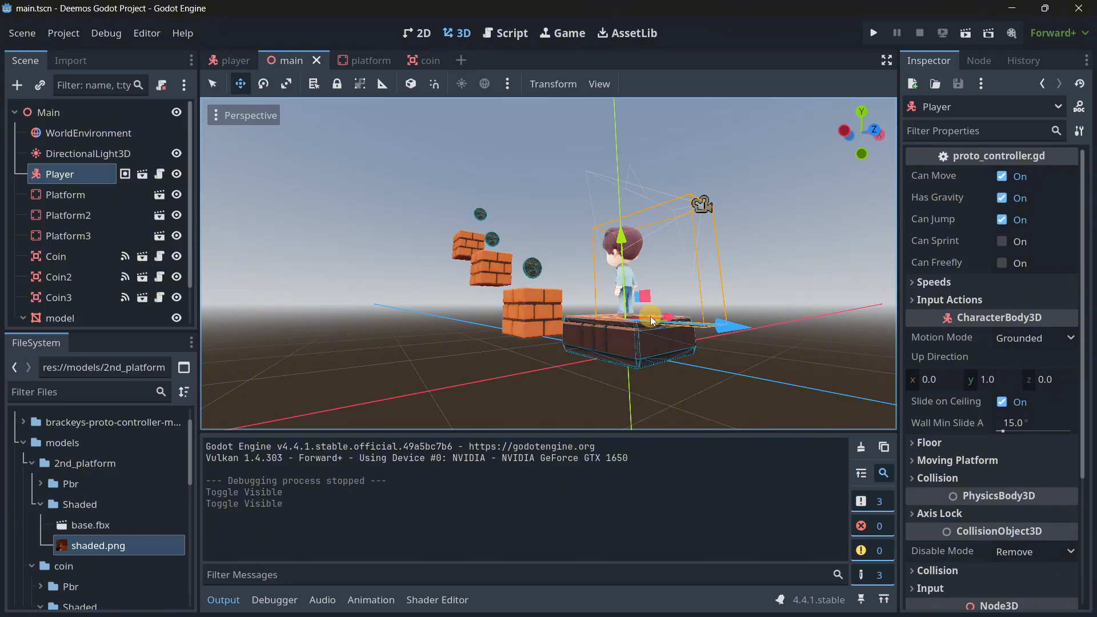
key("w")
right_click_drag(563, 250, 548, 317)
key("s")
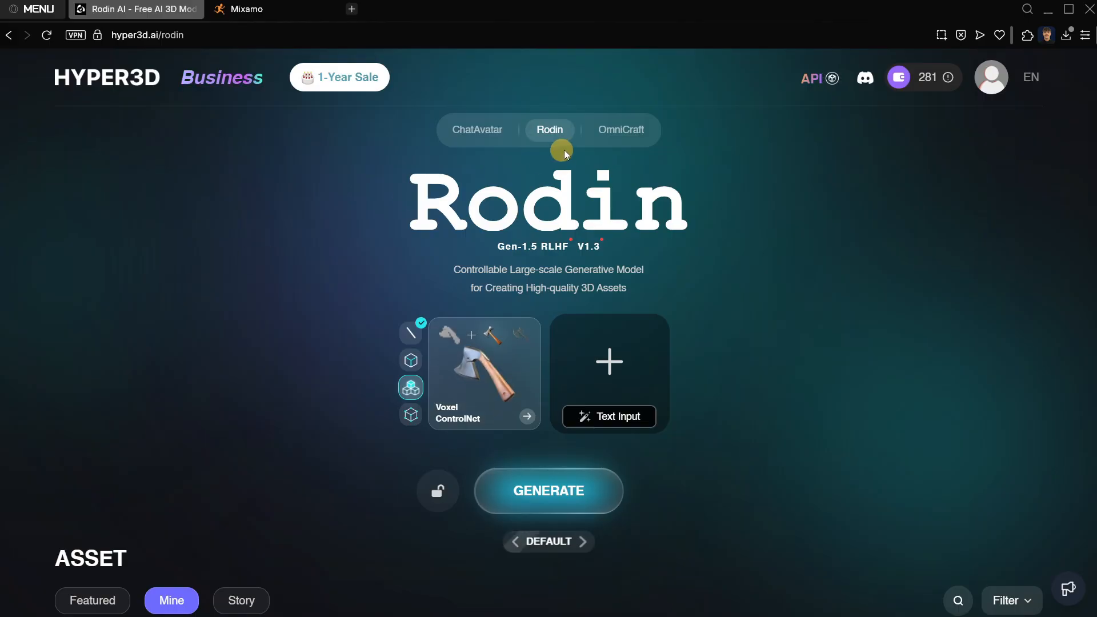
Open ChatAvatar on the Hyper3D website, look through its featured faces, and view the OmniCraft tool list.
mouse_move(612, 137)
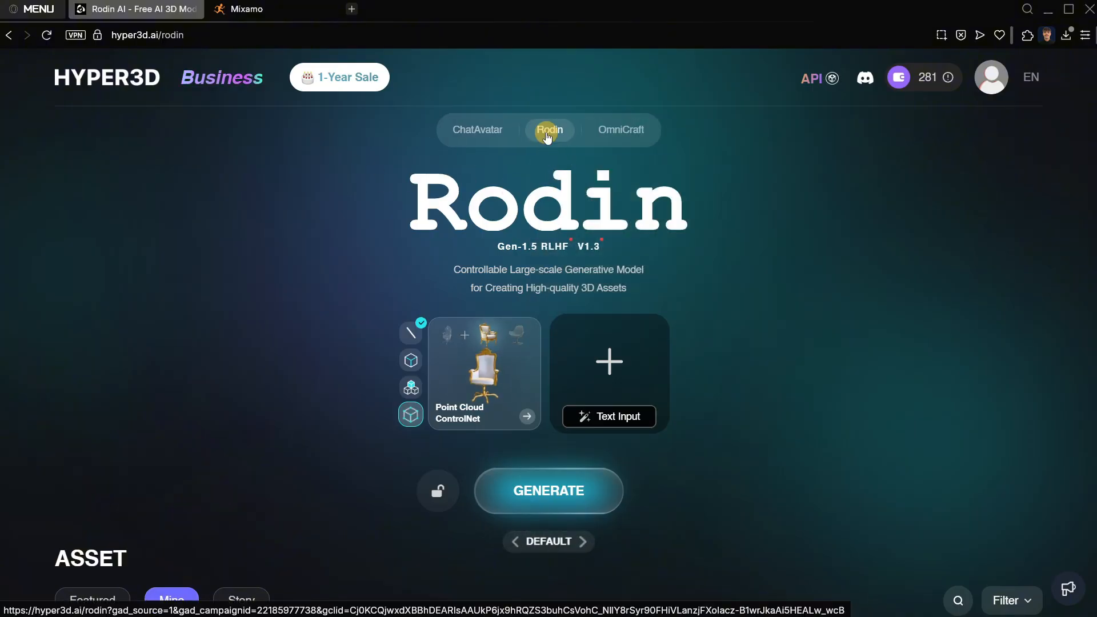
left_click(477, 129)
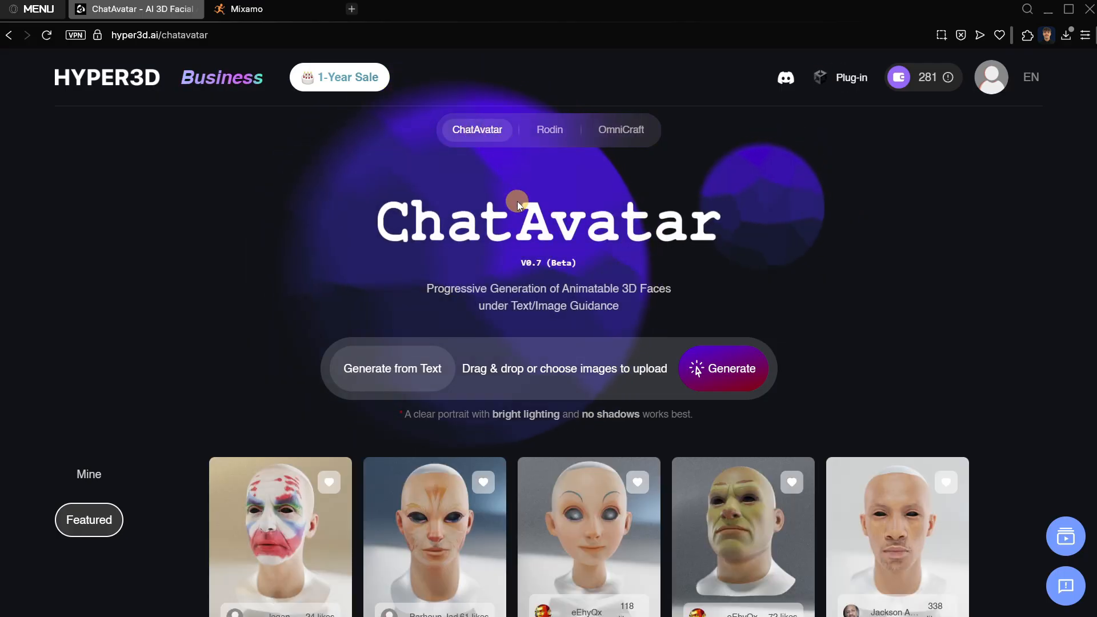
scroll(517, 201, "down", 5)
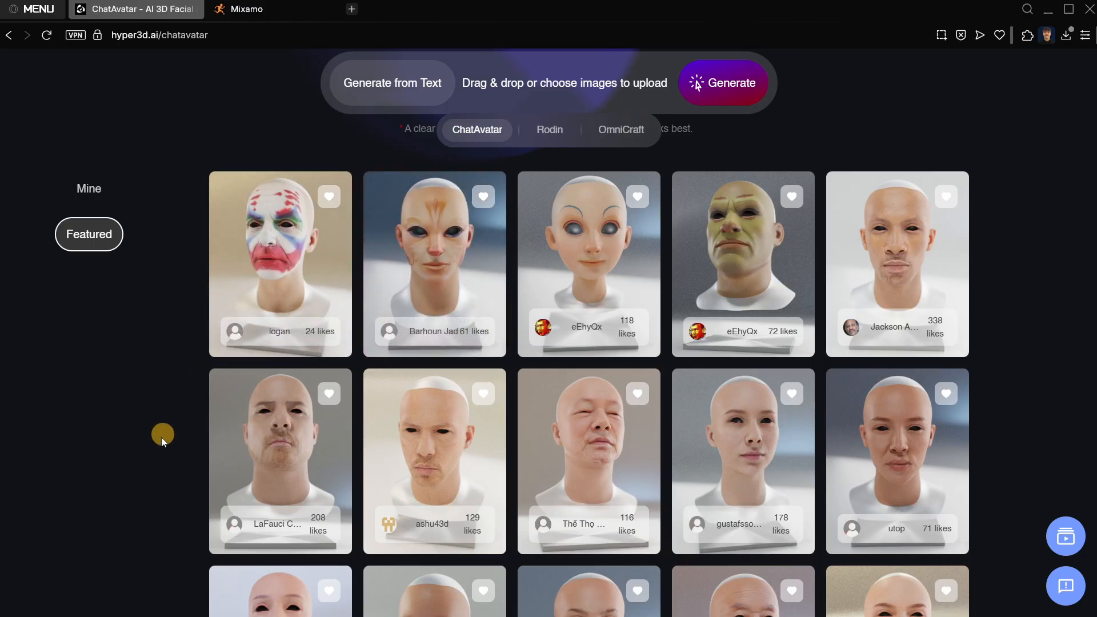
scroll(155, 447, "down", 6)
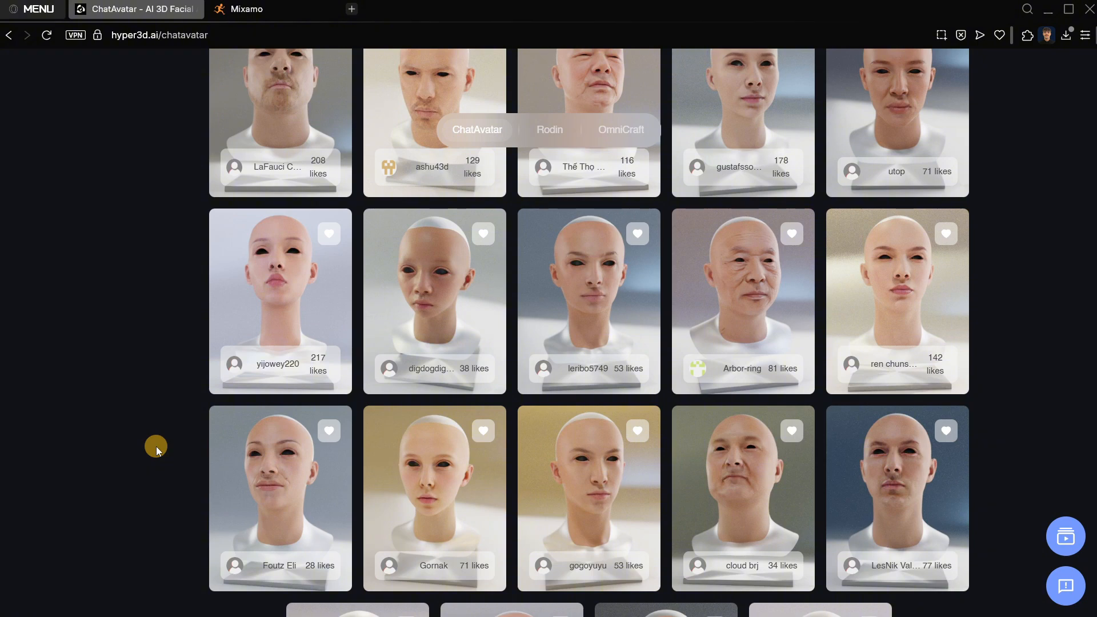
scroll(156, 447, "up", 12)
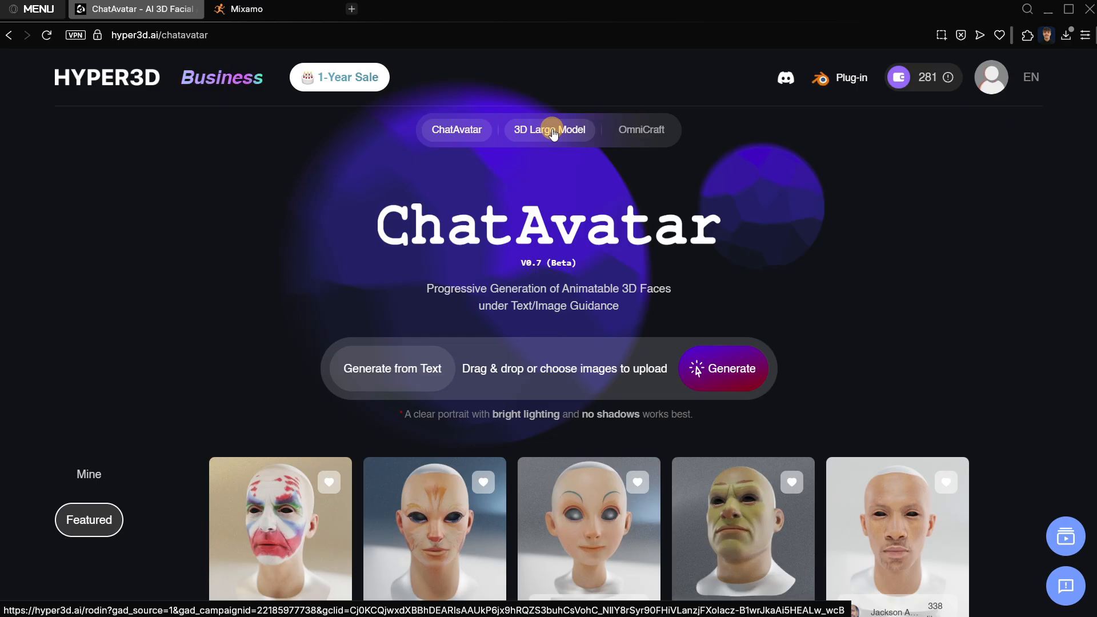
mouse_move(641, 131)
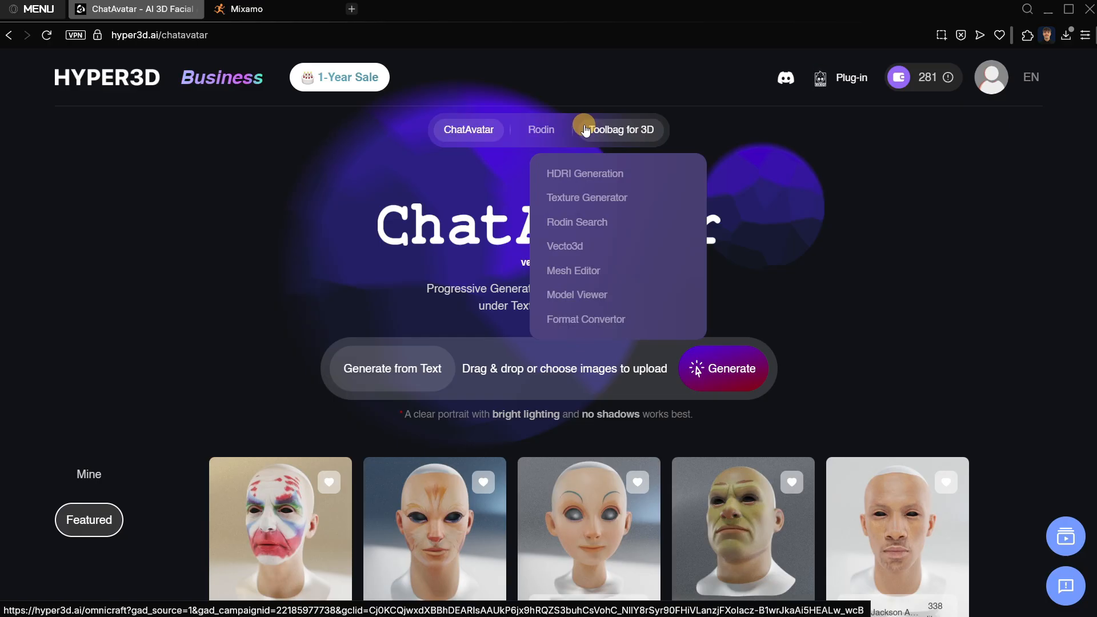
left_click(594, 130)
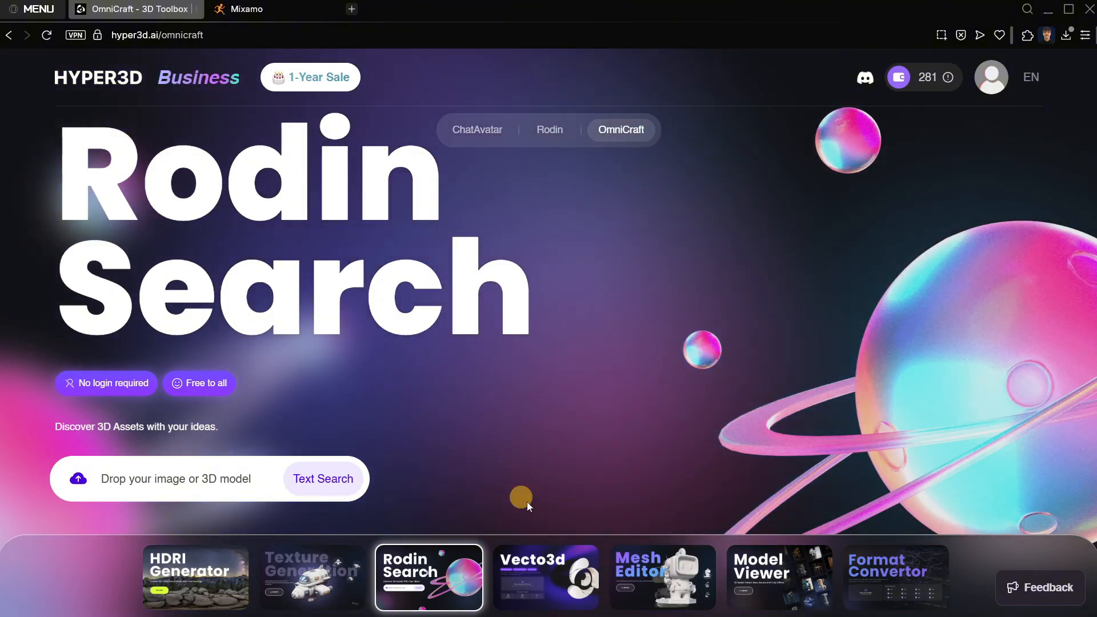
left_click(550, 572)
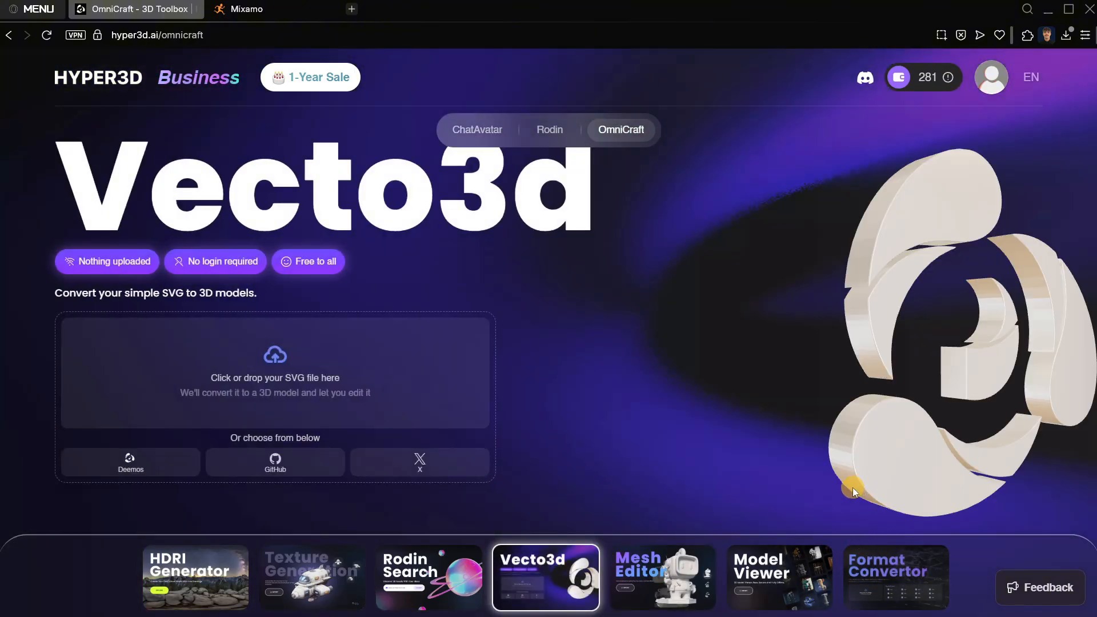
left_click(218, 565)
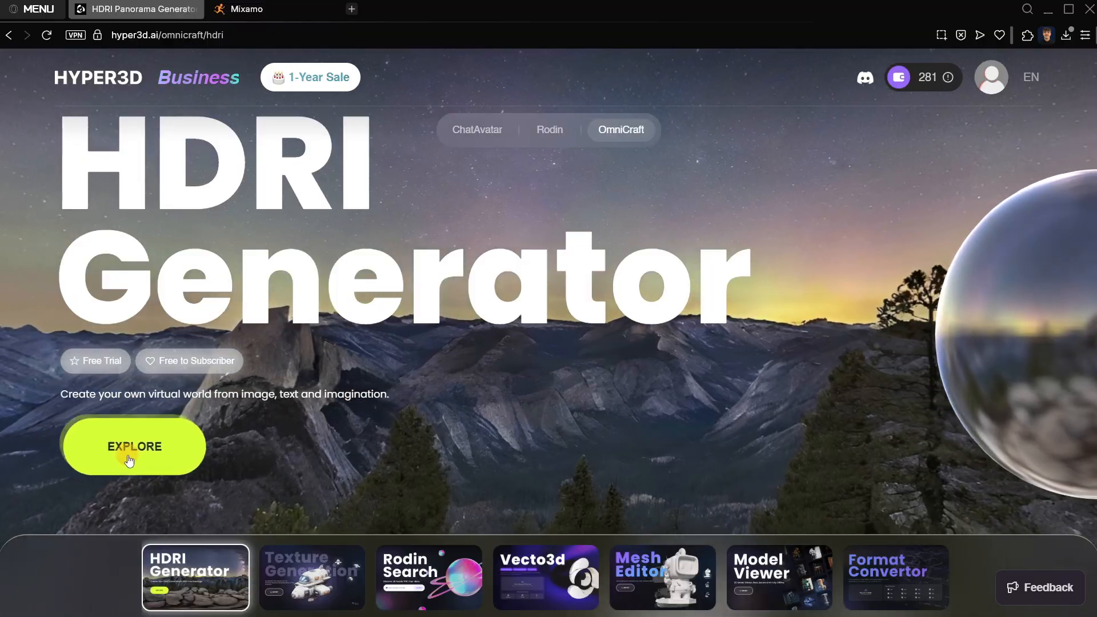
left_click(129, 461)
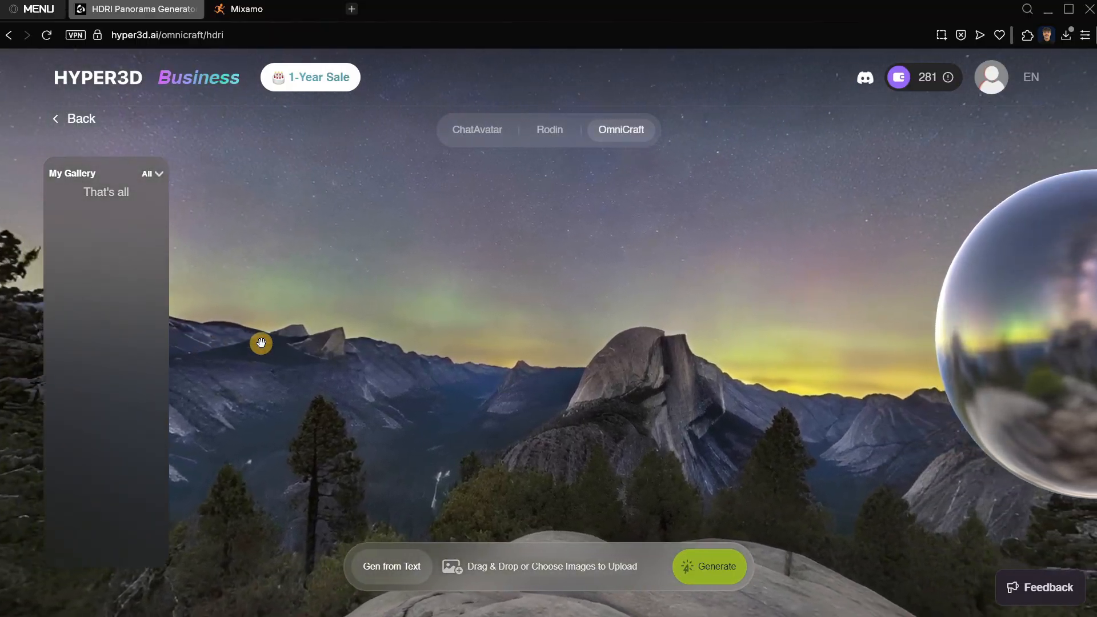
Switch the HDRI Generator to generation from text and activate the description field.
left_click(381, 559)
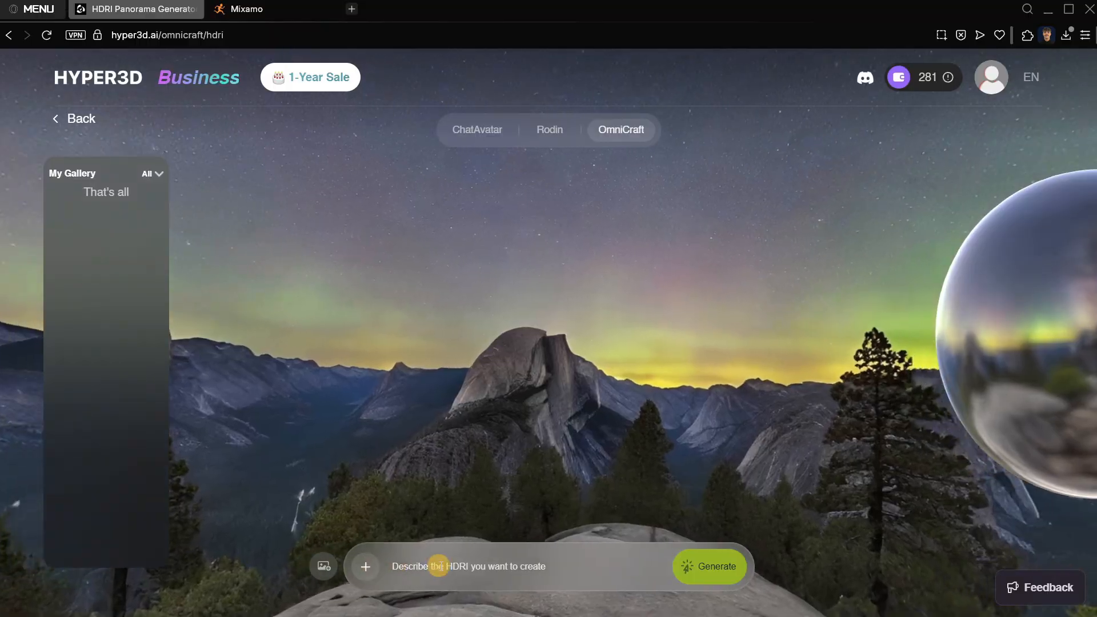
left_click(400, 568)
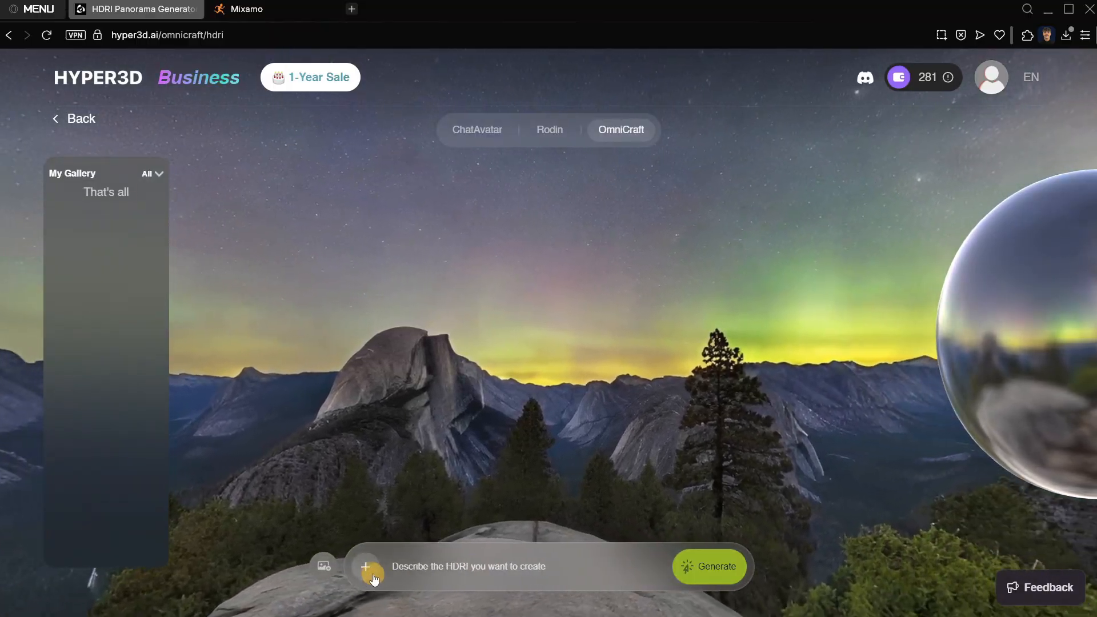
left_click(436, 574)
left_click(369, 567)
left_click(382, 571)
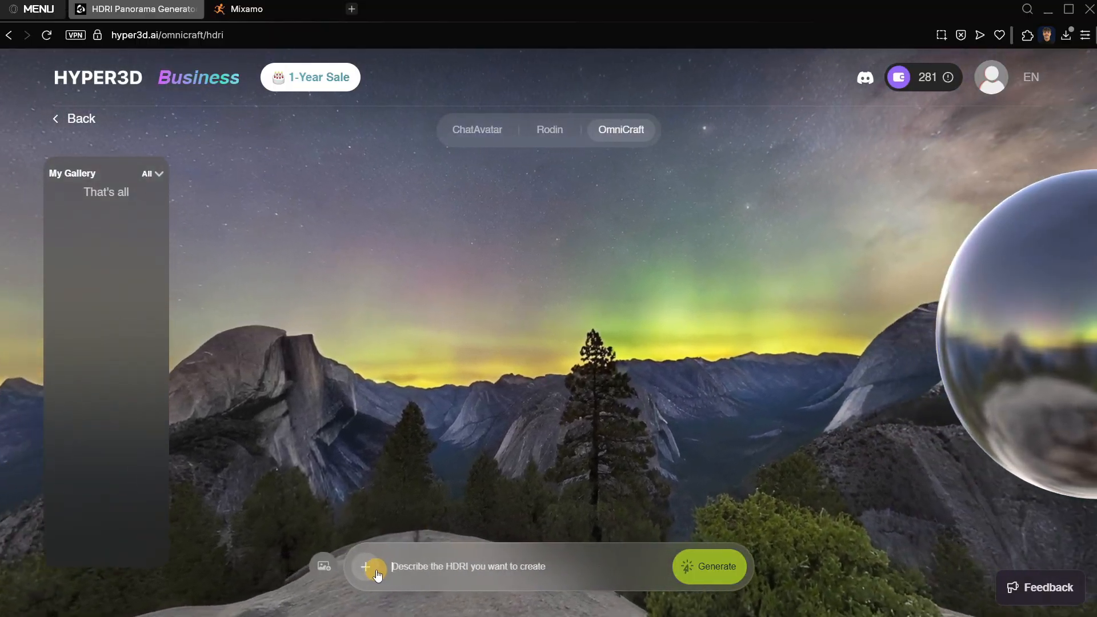
left_click(454, 561)
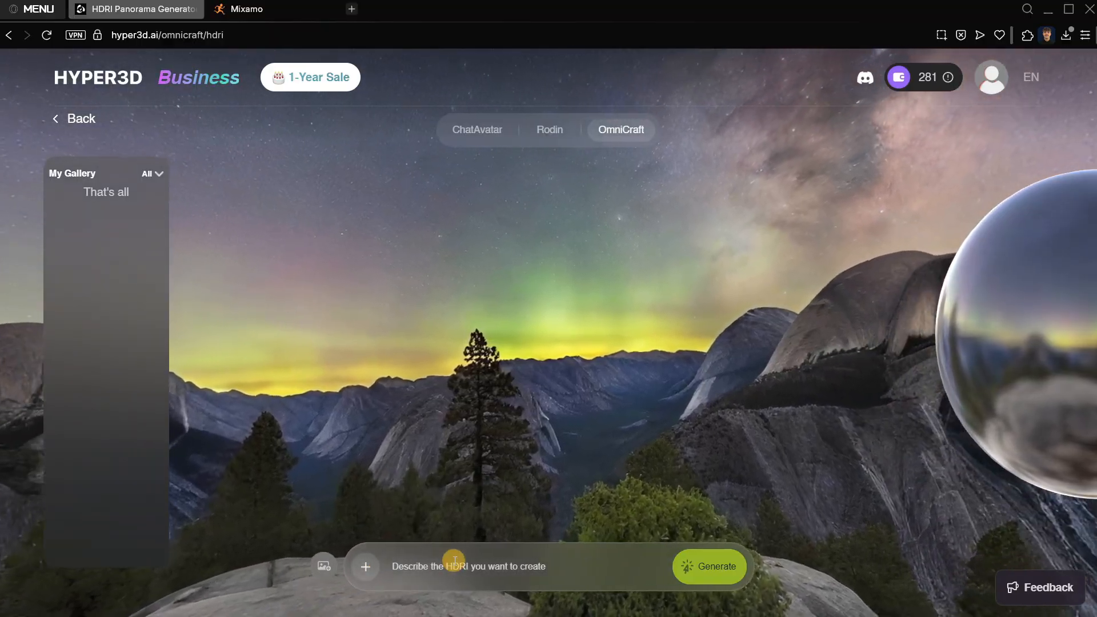
Generate an HDRI from the prompt "I want a sunny day with some mountains".
type("I awant")
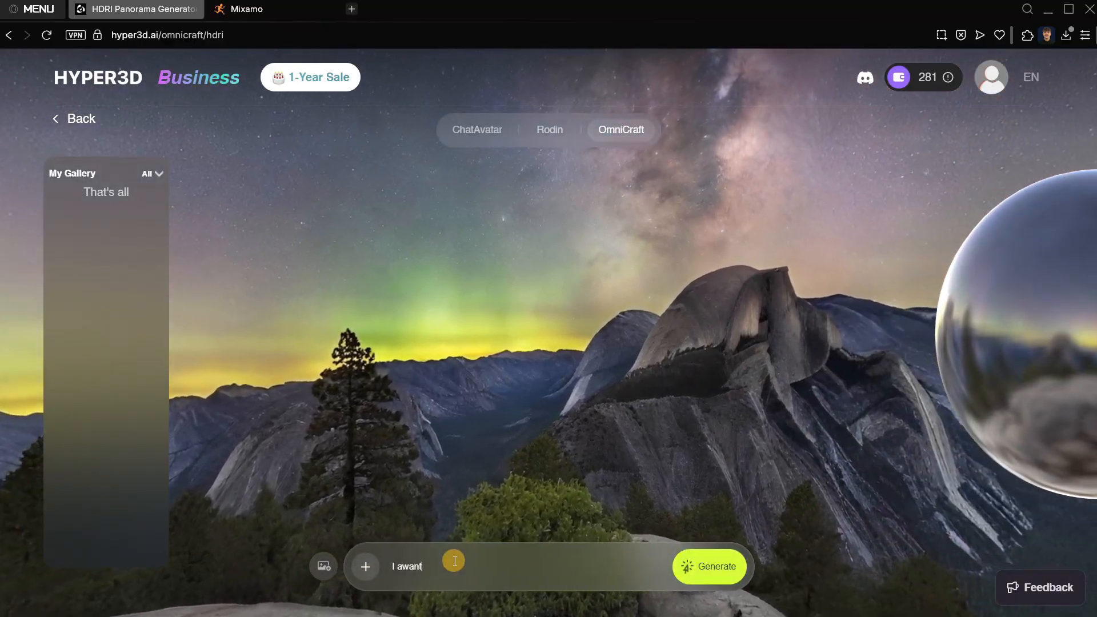
type(" a su")
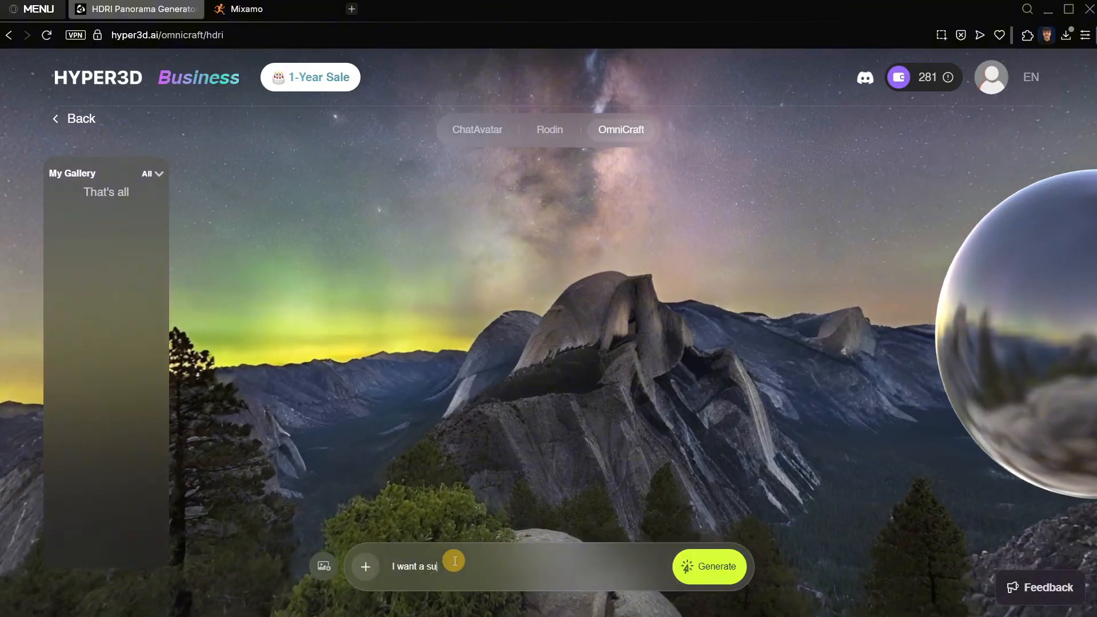
type("nny day")
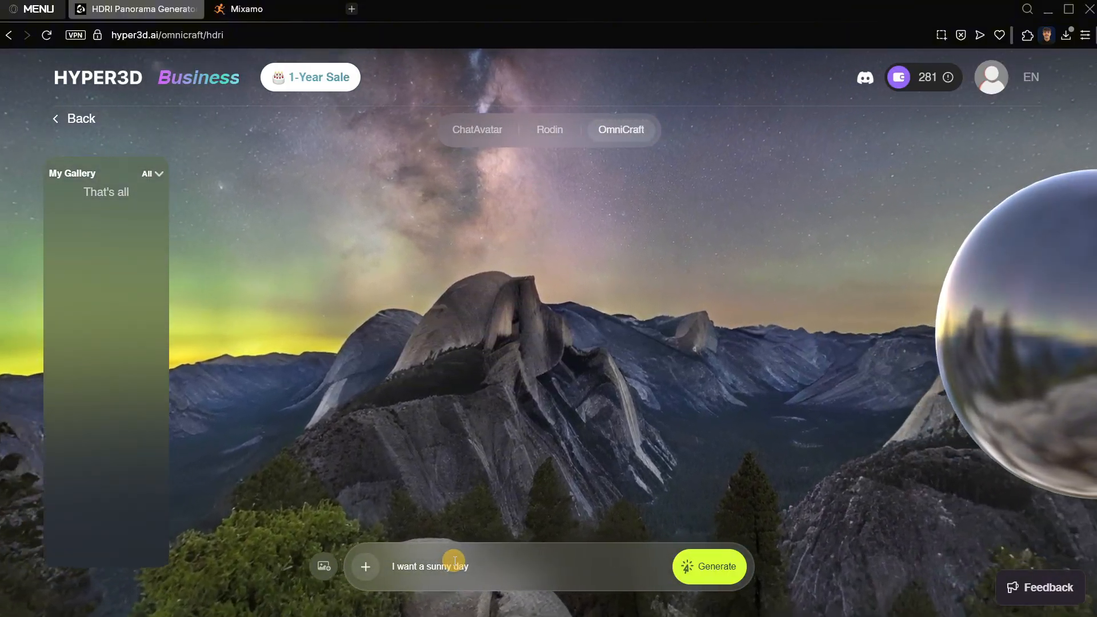
type(" with some m")
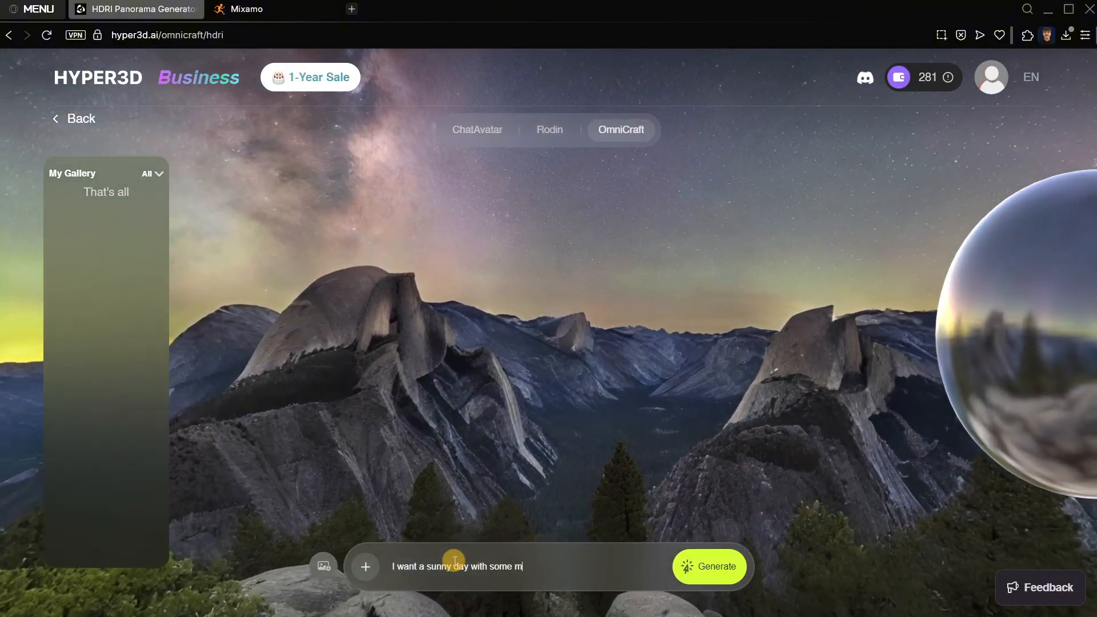
type("ountains with")
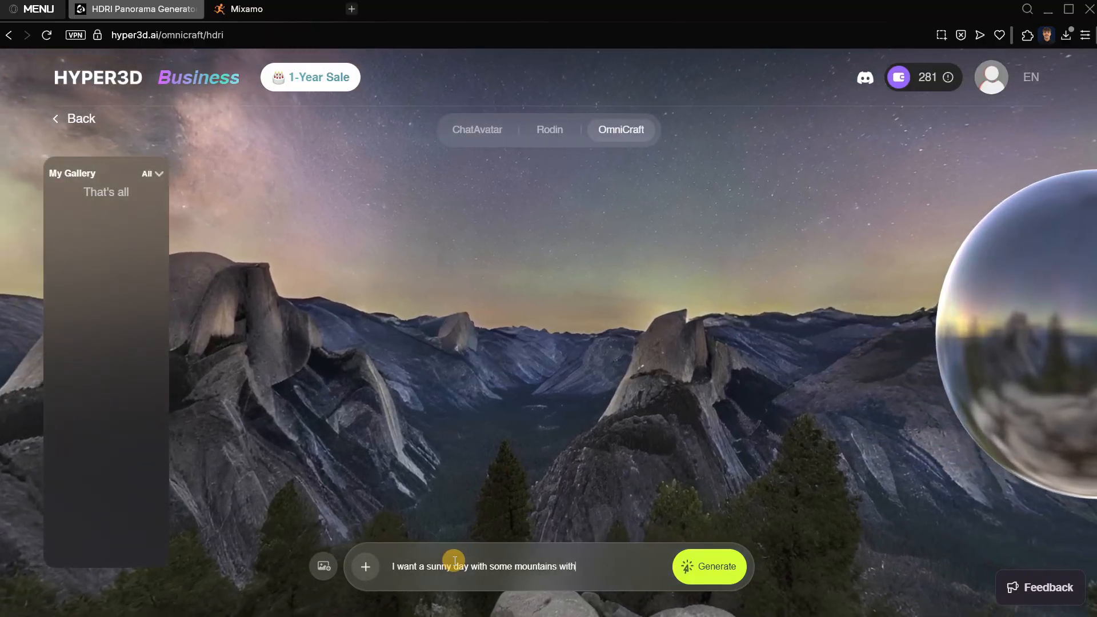
type(" sno")
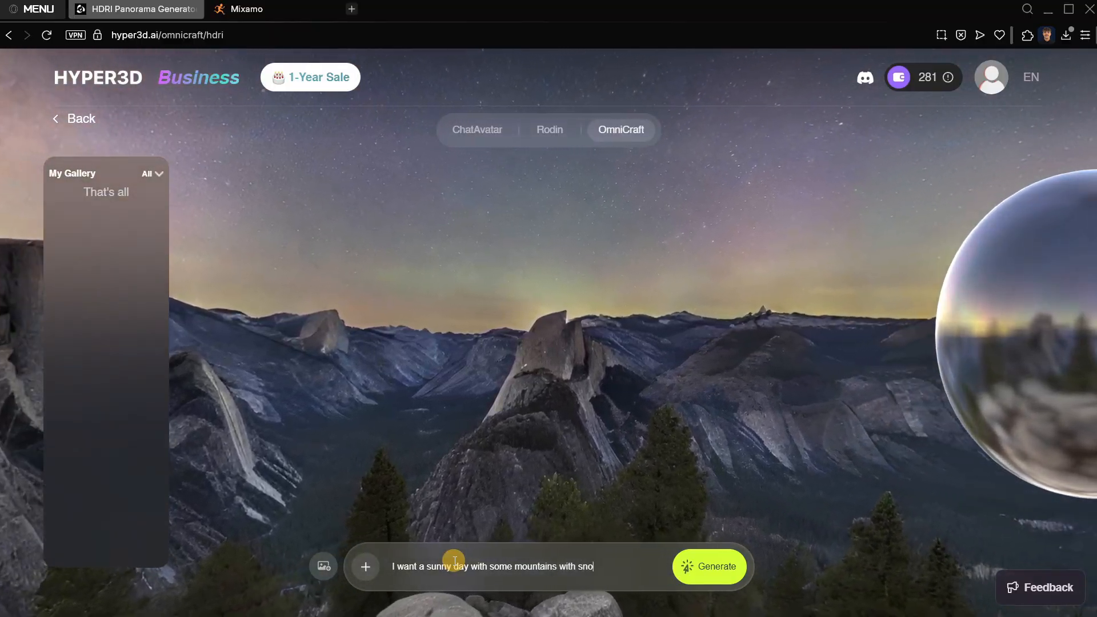
key("BackSpace")
key("BackSpace")
key("BackSpace")
key("BackSpace")
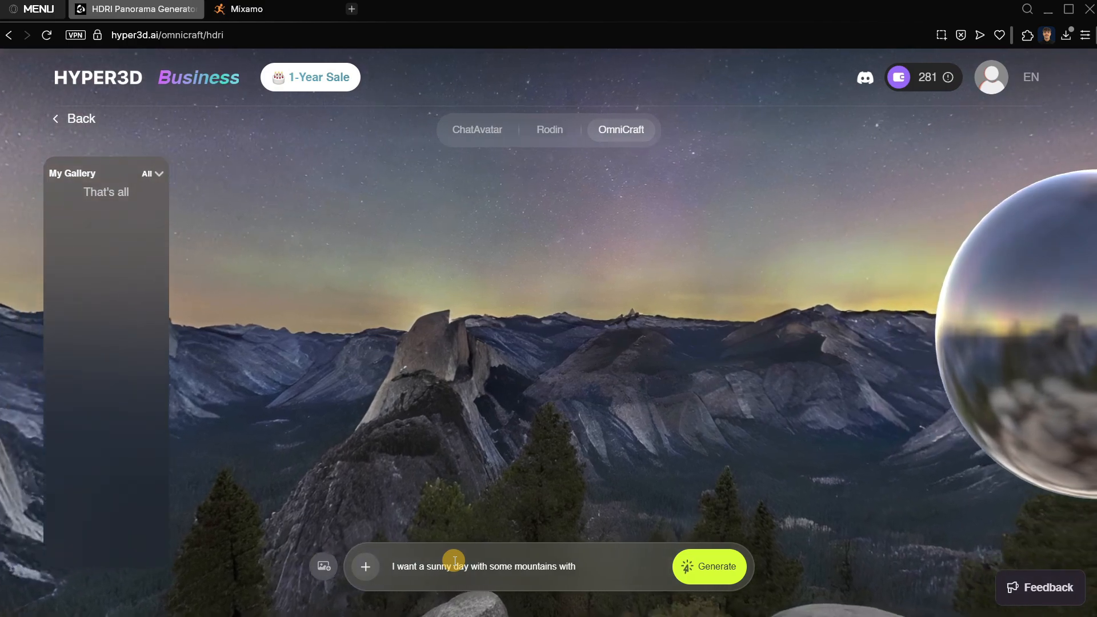
key("BackSpace")
key("BackSpace")
key("BackSpace")
key("BackSpace")
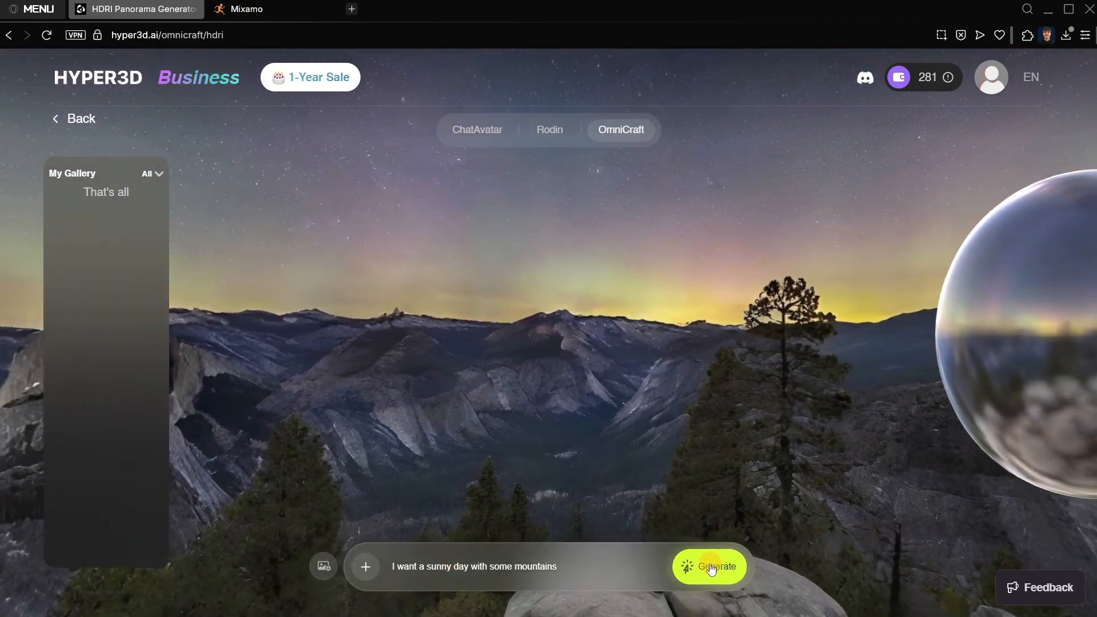
left_click(687, 565)
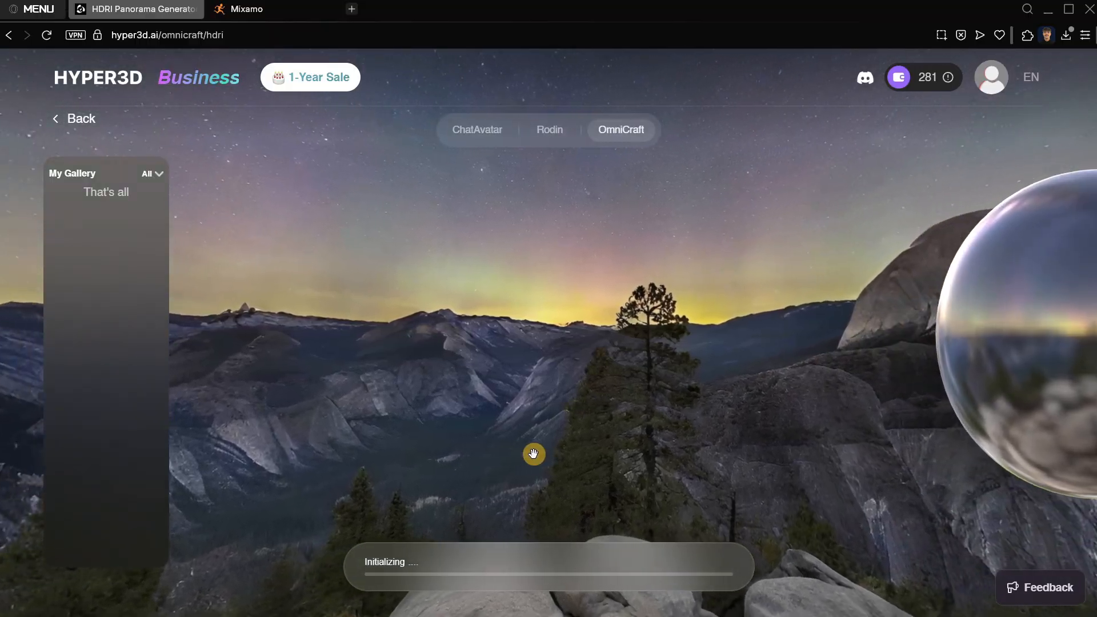
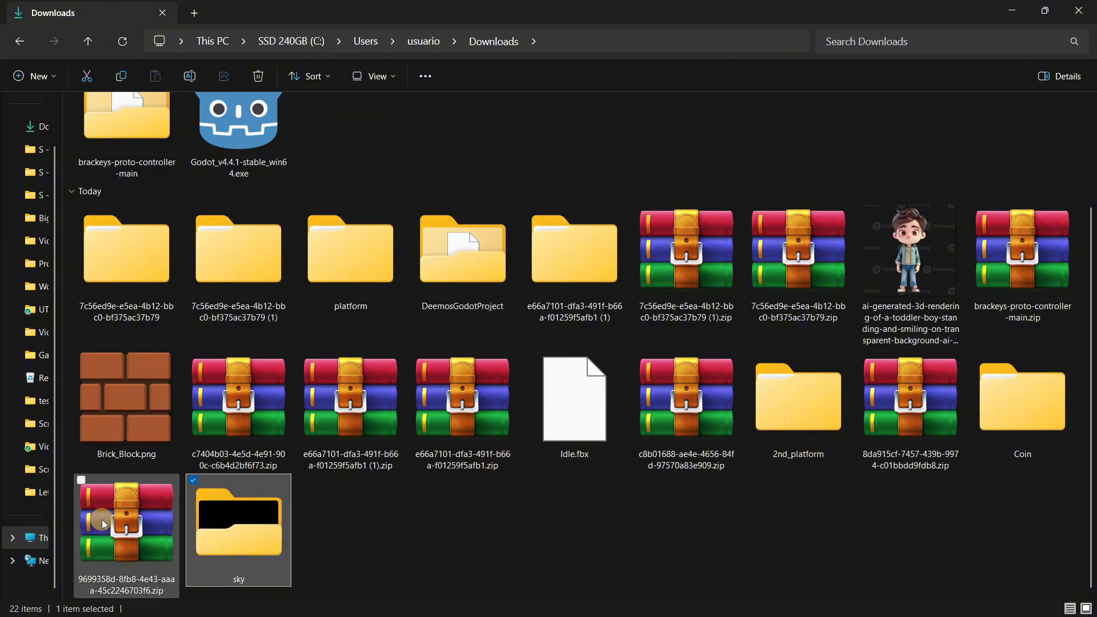
Check the files in the downloaded sky folder and import the folder into the Godot project.
double_click(240, 545)
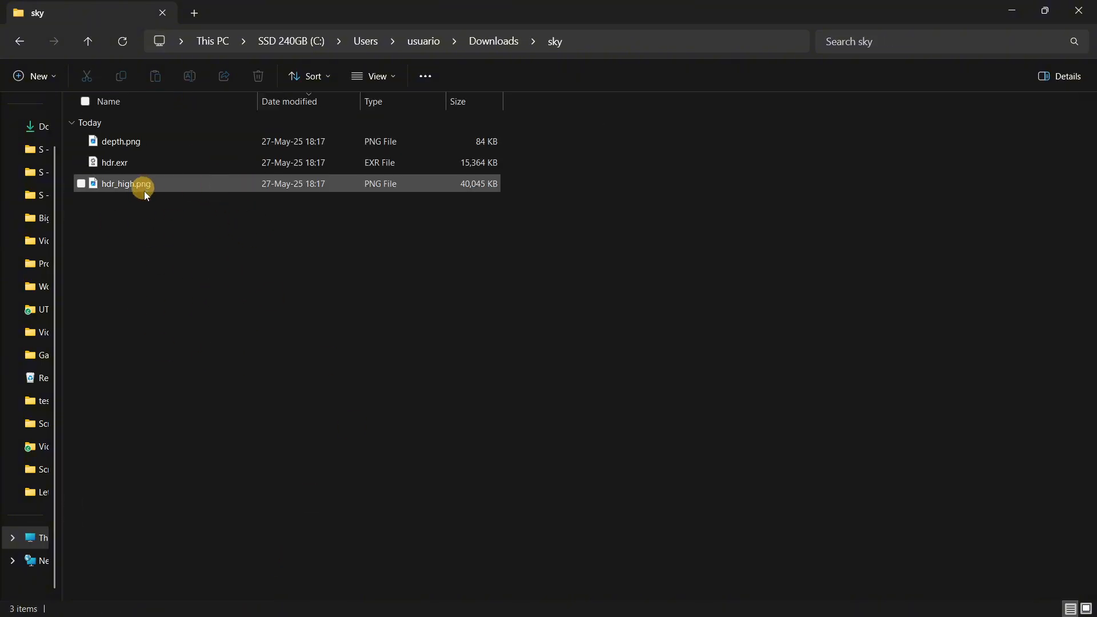
left_click(87, 41)
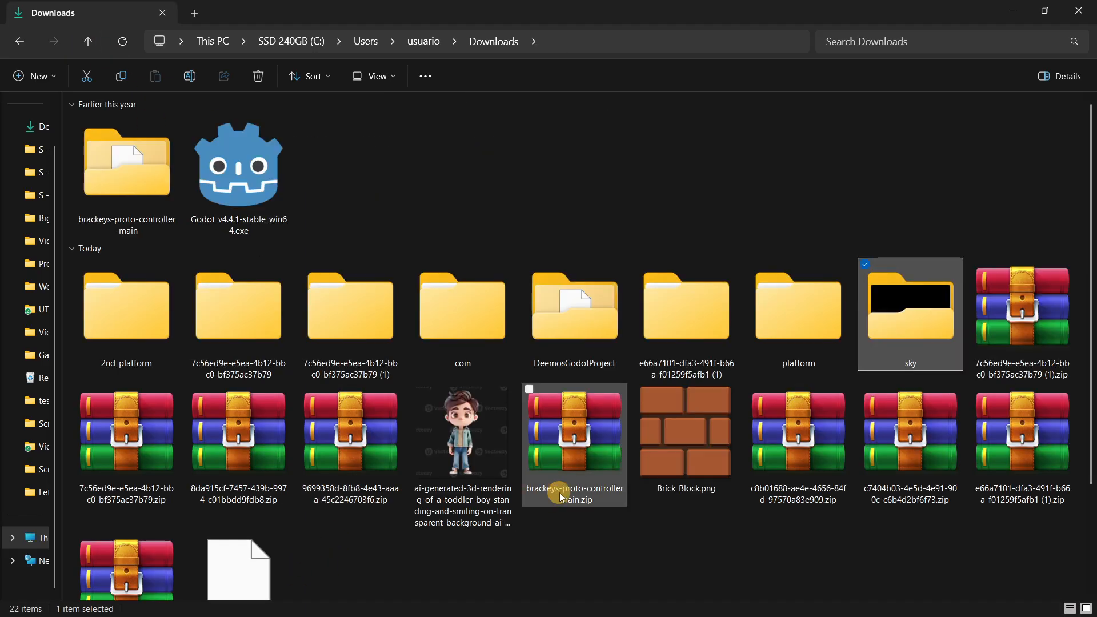
left_click_drag(899, 342, 869, 606)
left_click_drag(171, 557, 81, 460)
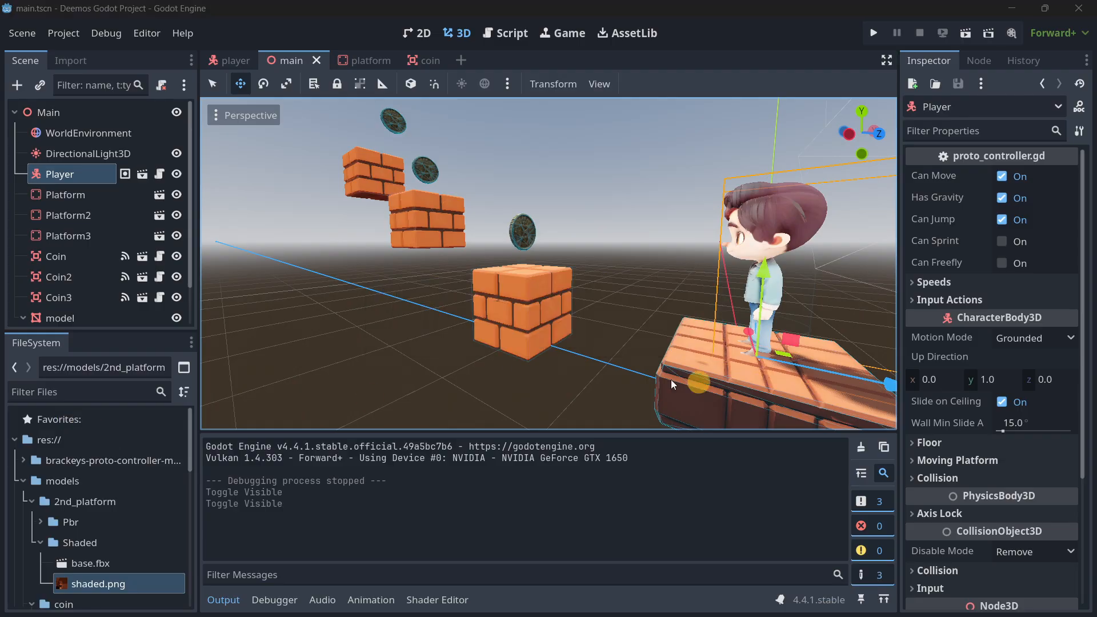
Open the WorldEnvironment node's Environment resource and expand its Background settings.
left_click(80, 134)
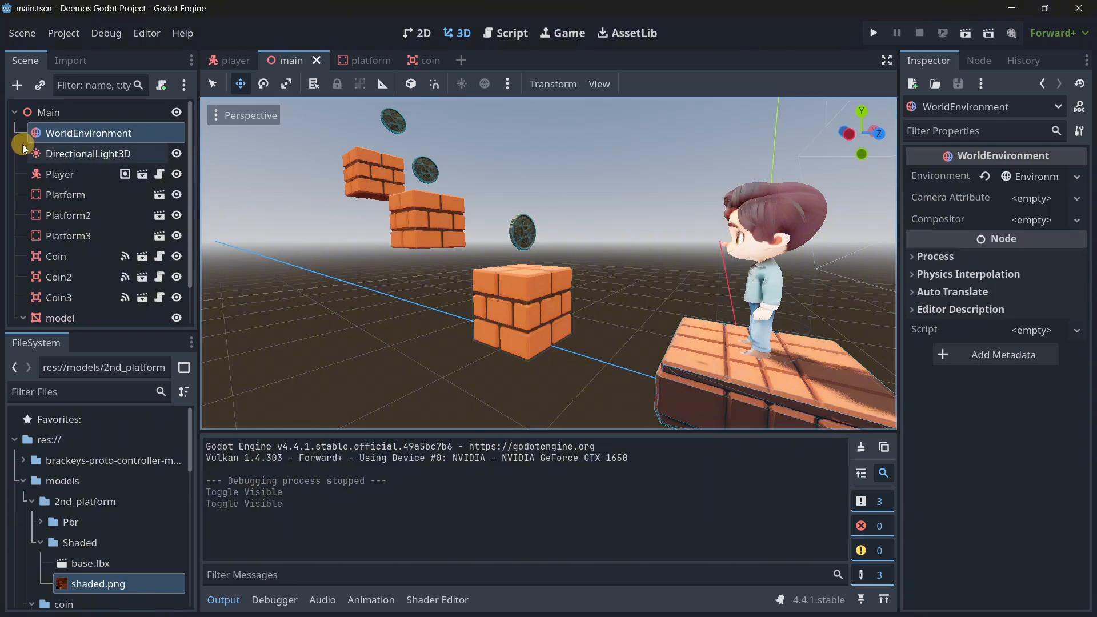
left_click(1040, 179)
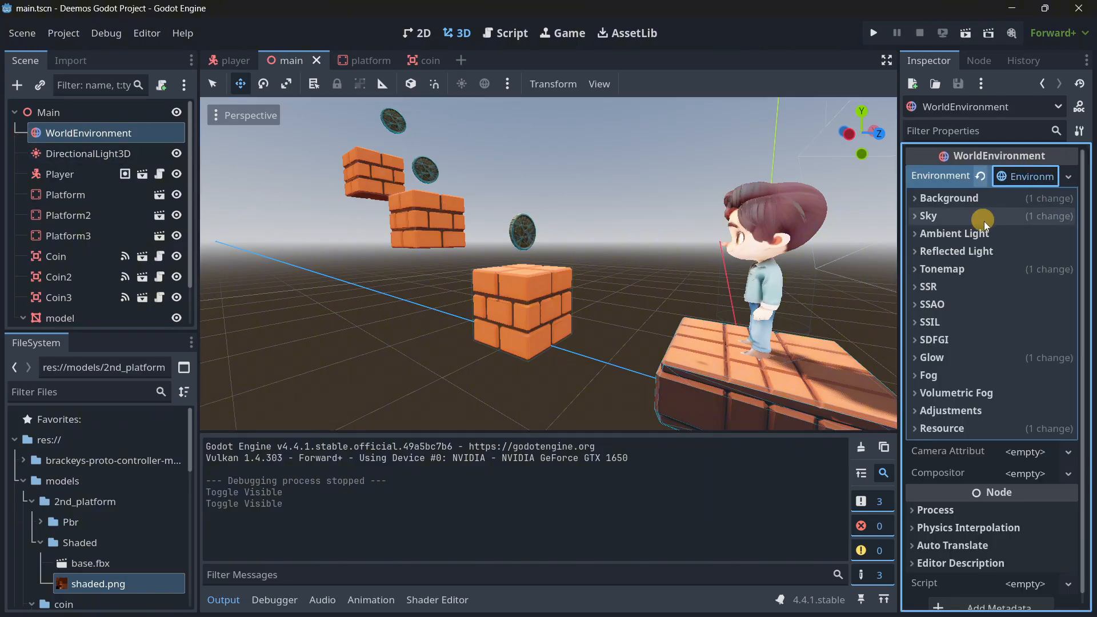
left_click(946, 200)
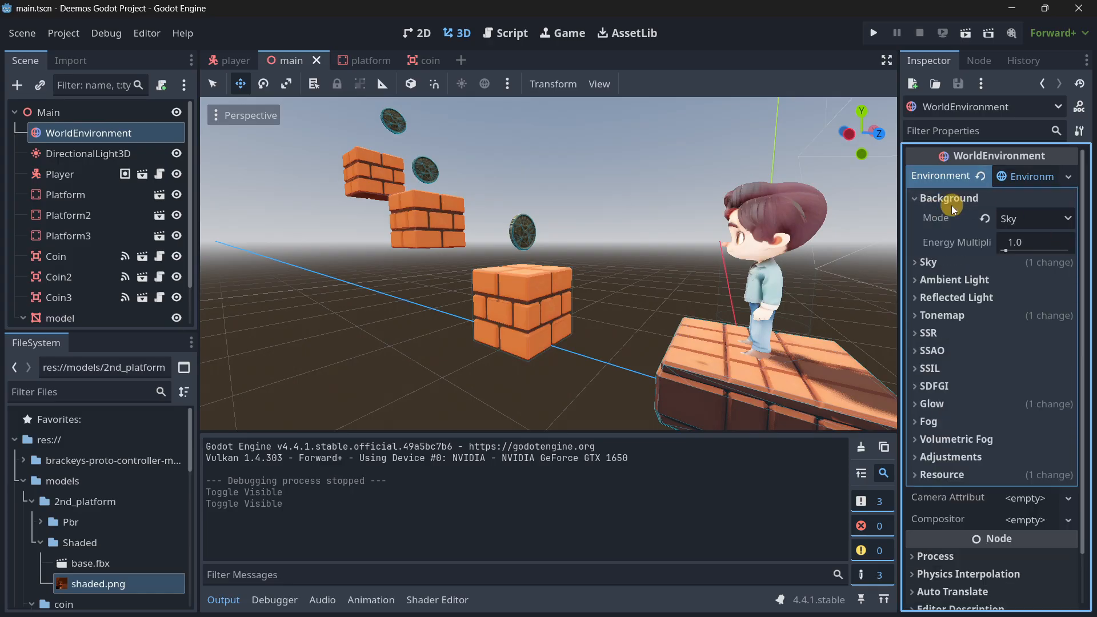
Try the Custom Color and Clear Color background modes, restore Sky, and undo a trial change to the background energy multiplier.
left_click(1011, 220)
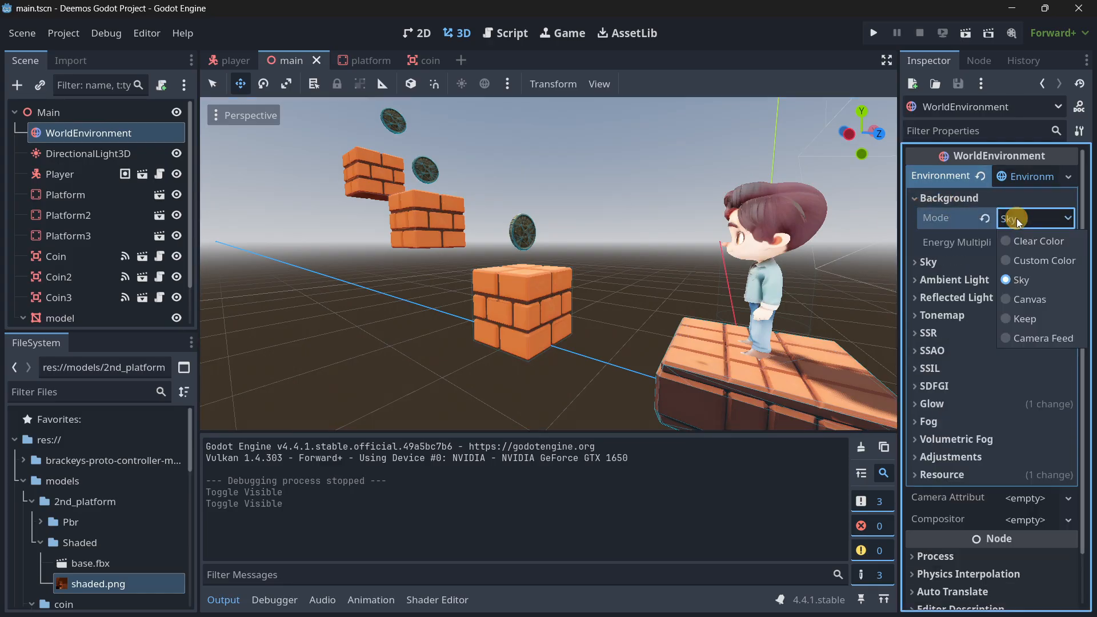
left_click(1026, 263)
left_click(984, 221)
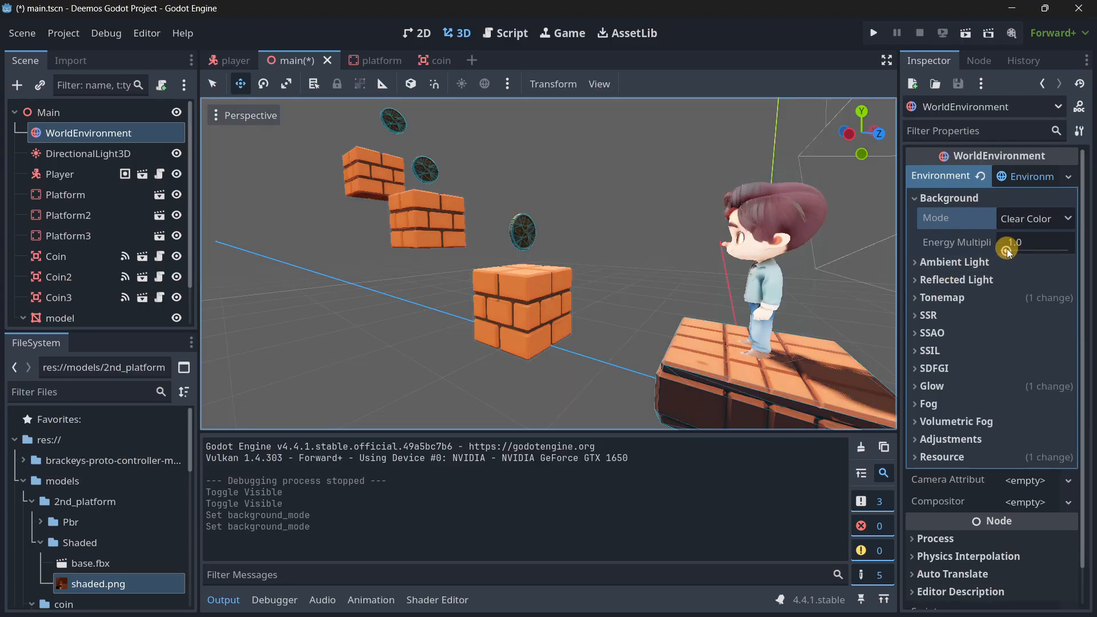
left_click(1017, 221)
left_click(1025, 280)
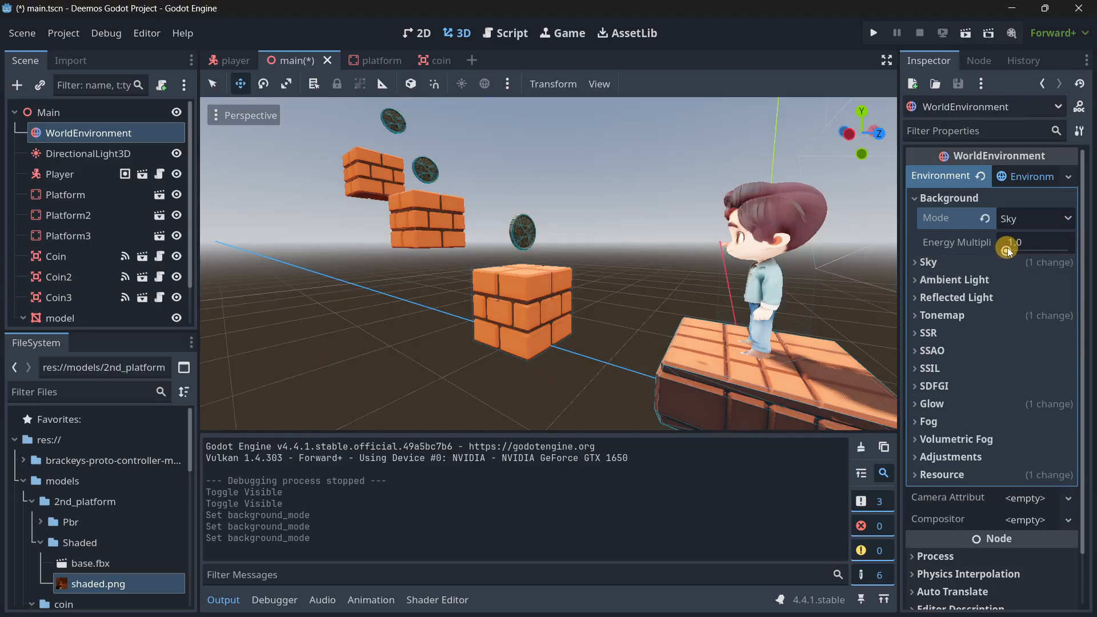
left_click_drag(1006, 248, 1030, 257)
key("ctrl+z")
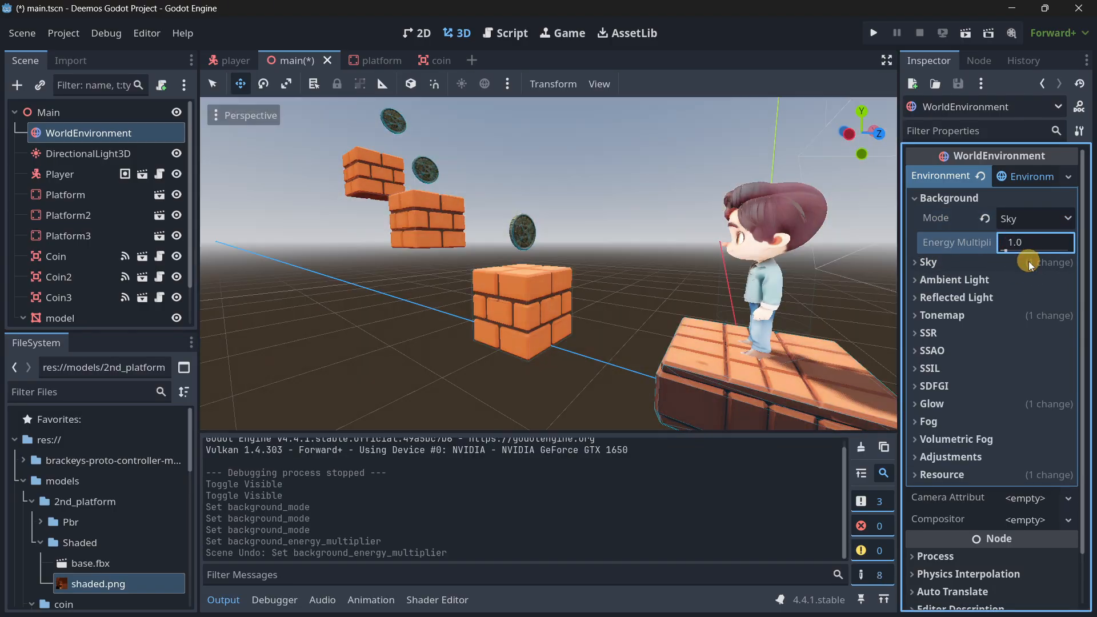
Replace the environment sky's material with a new PanoramaSkyMaterial.
left_click(930, 263)
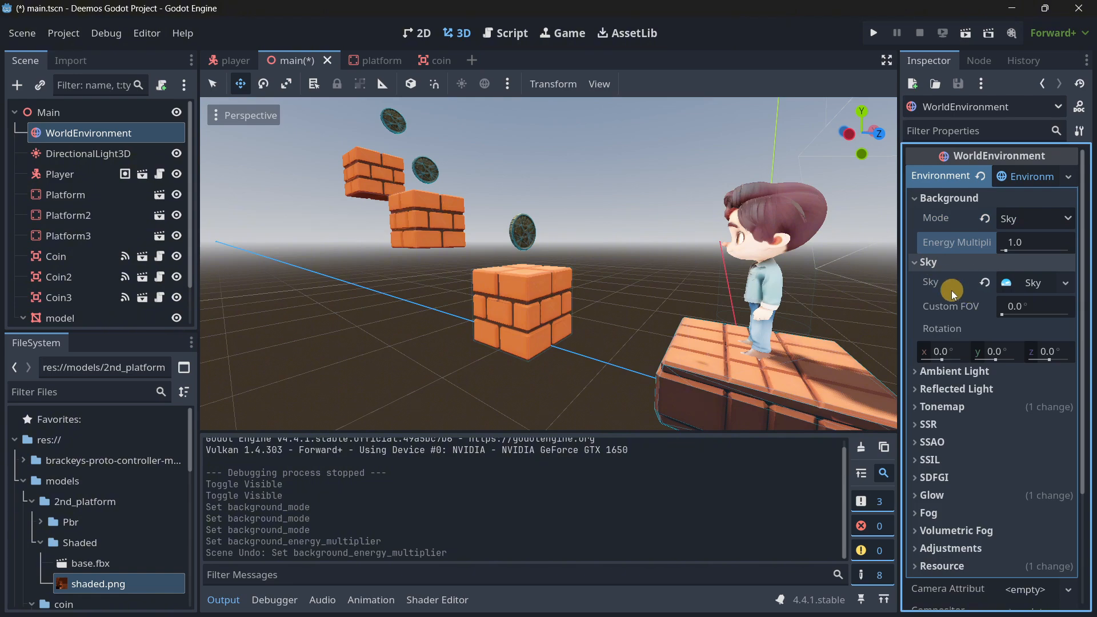
left_click(1063, 283)
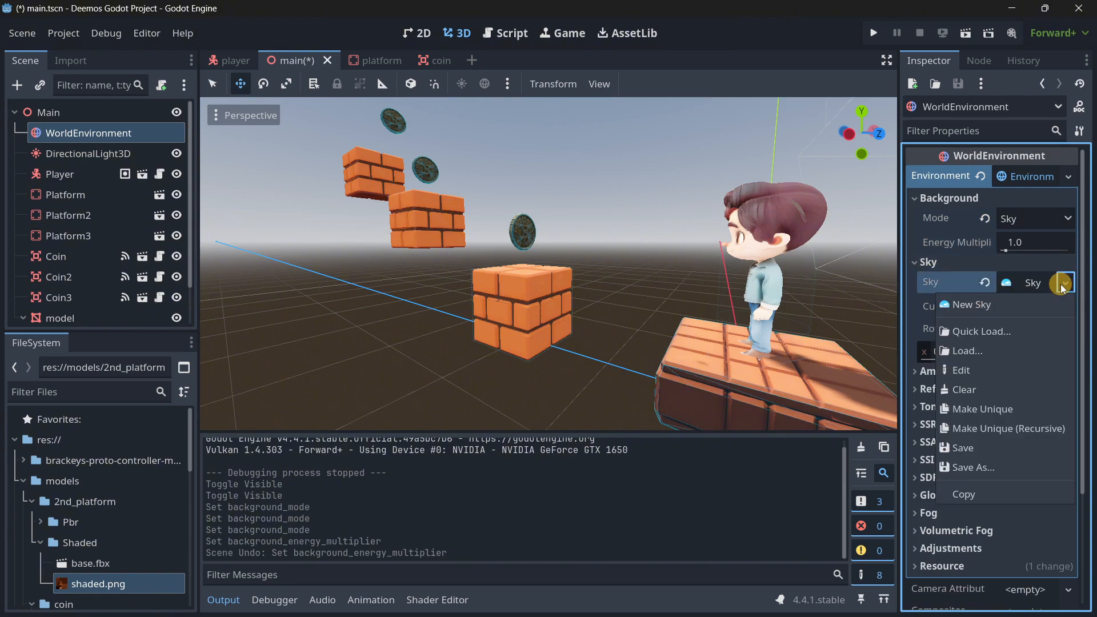
left_click(1061, 284)
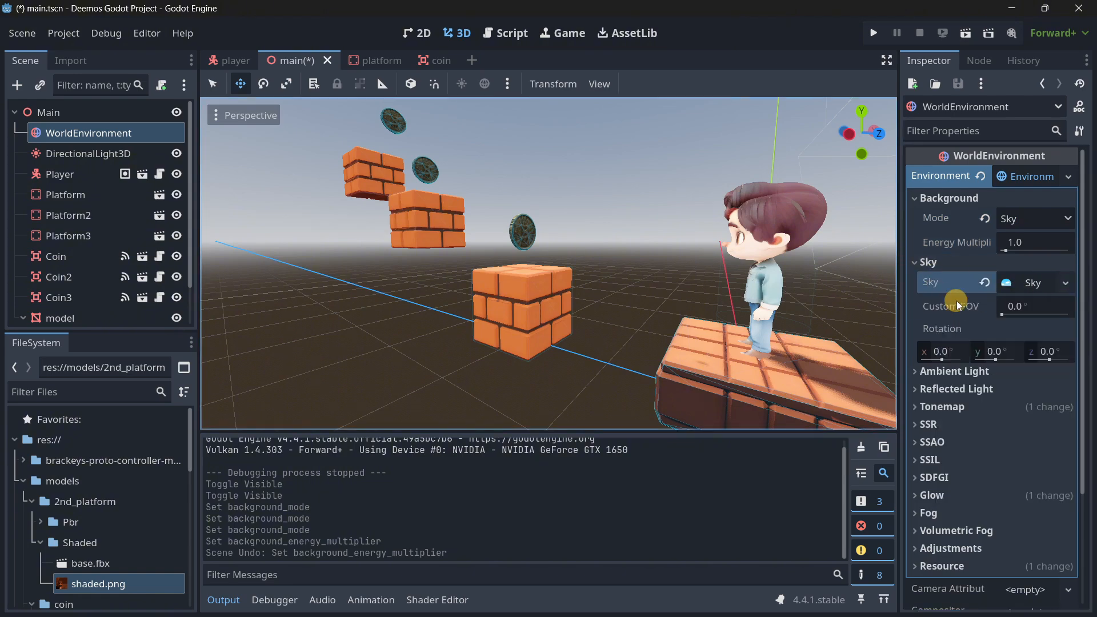
scroll(956, 302, "down", 3)
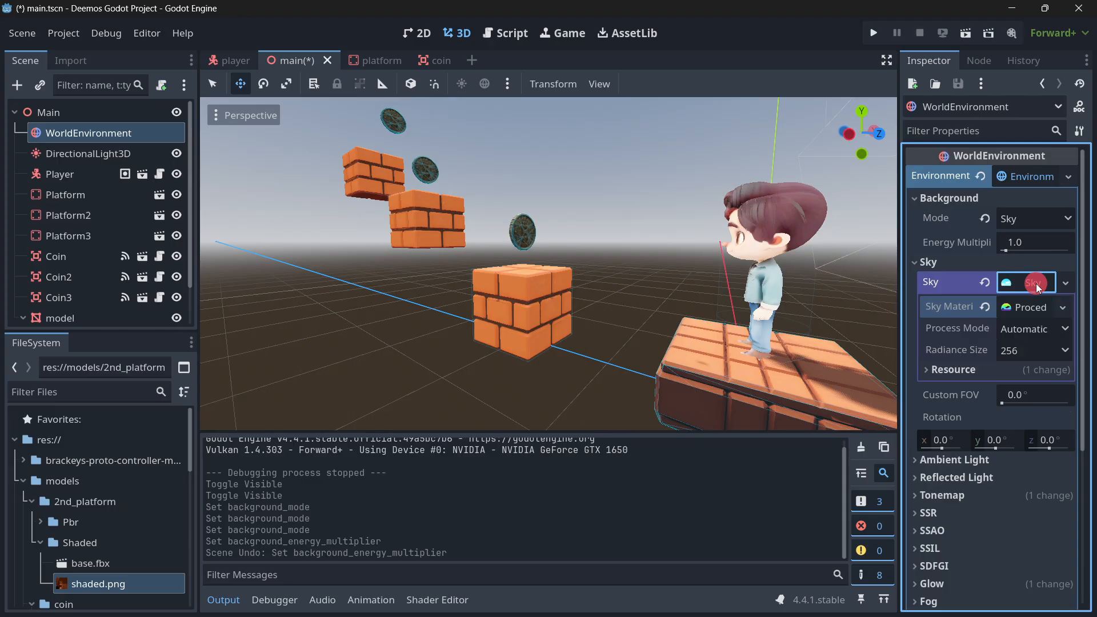
left_click(1035, 285)
left_click(1032, 284)
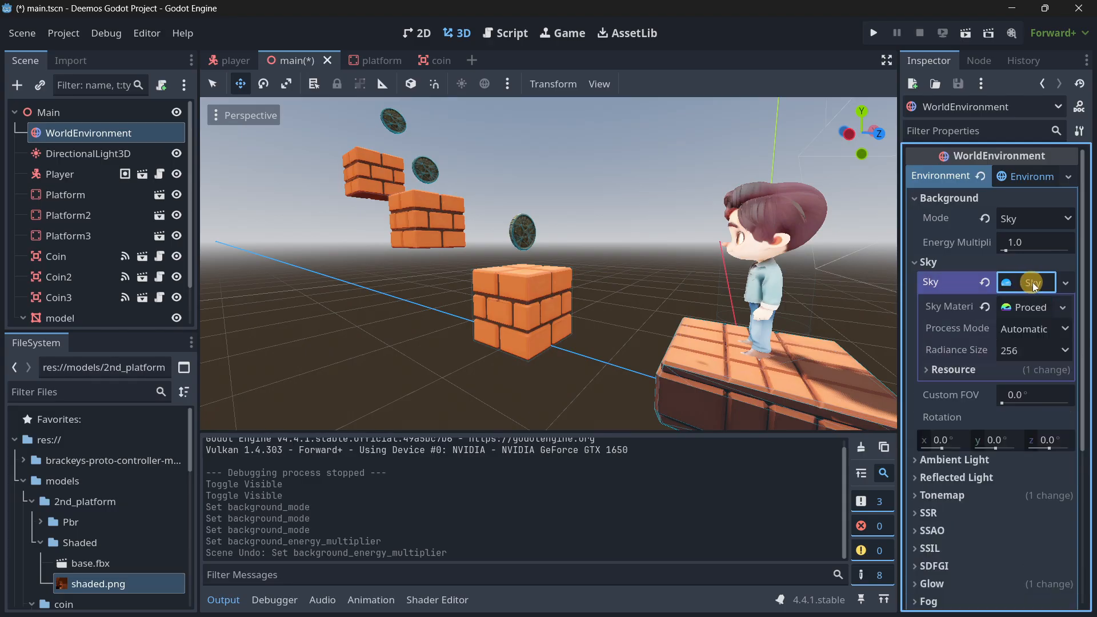
left_click(1063, 309)
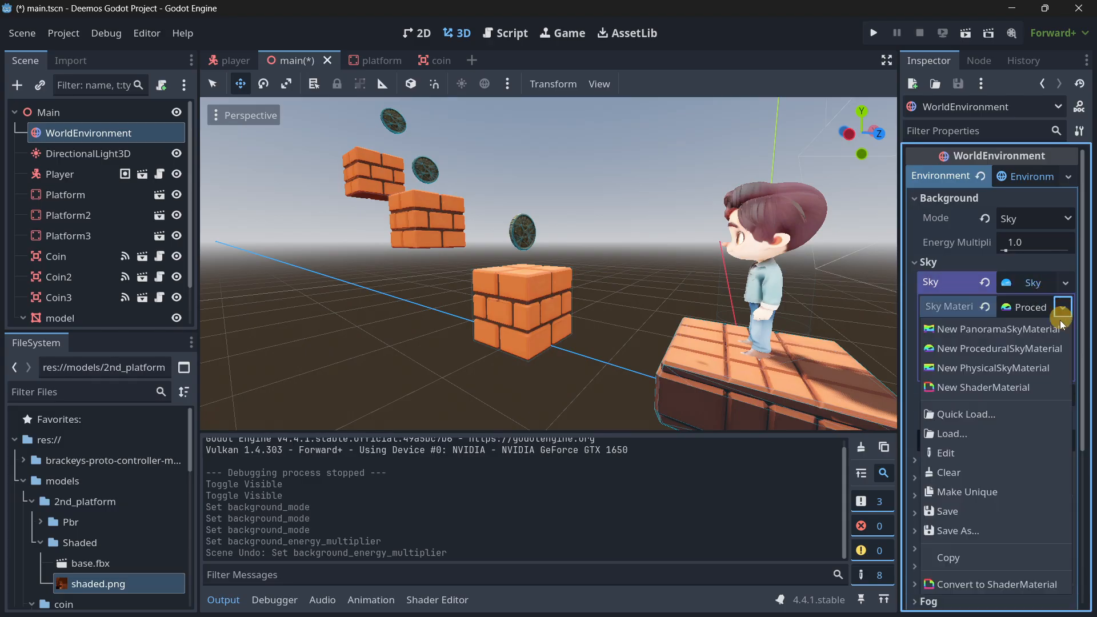
left_click(958, 330)
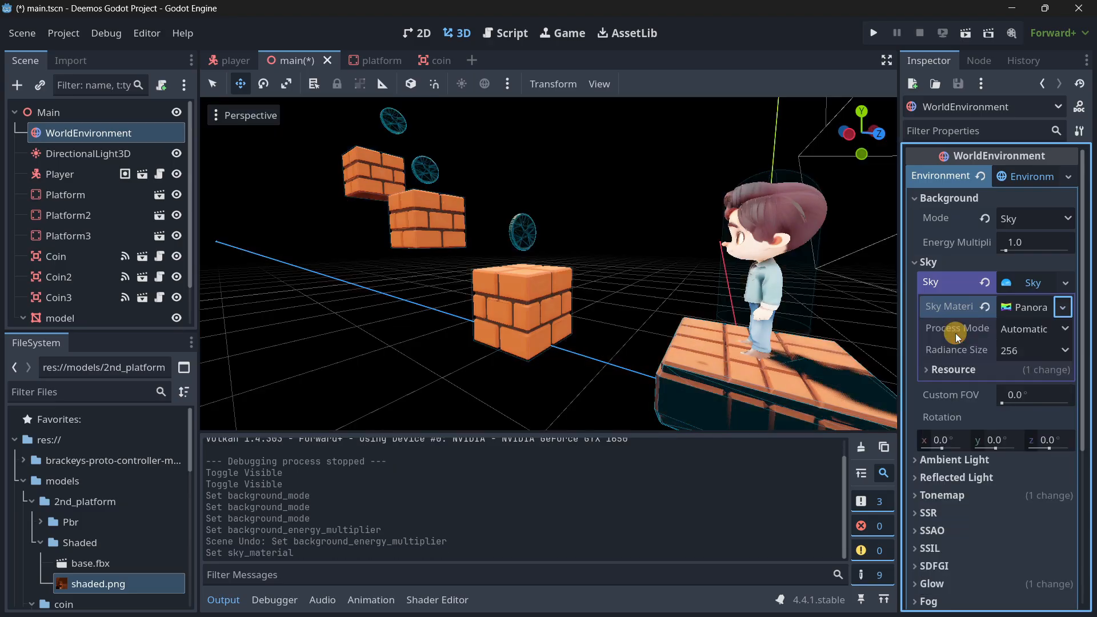
Assign hdr.exr from the project's sky folder as the panorama texture of the sky material.
left_click(1027, 308)
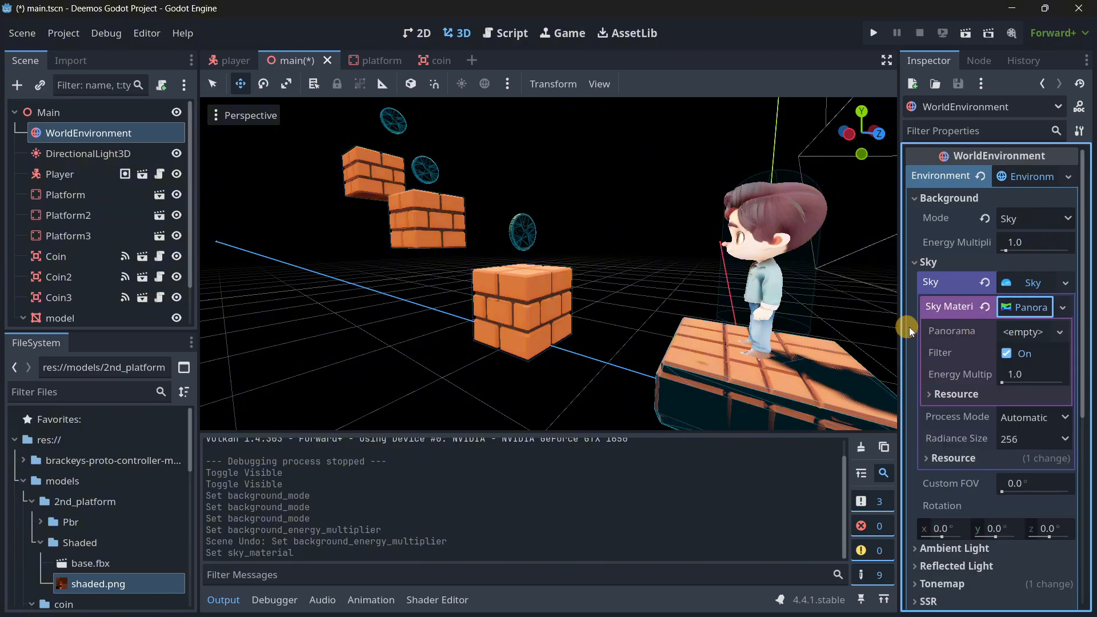
left_click(1020, 333)
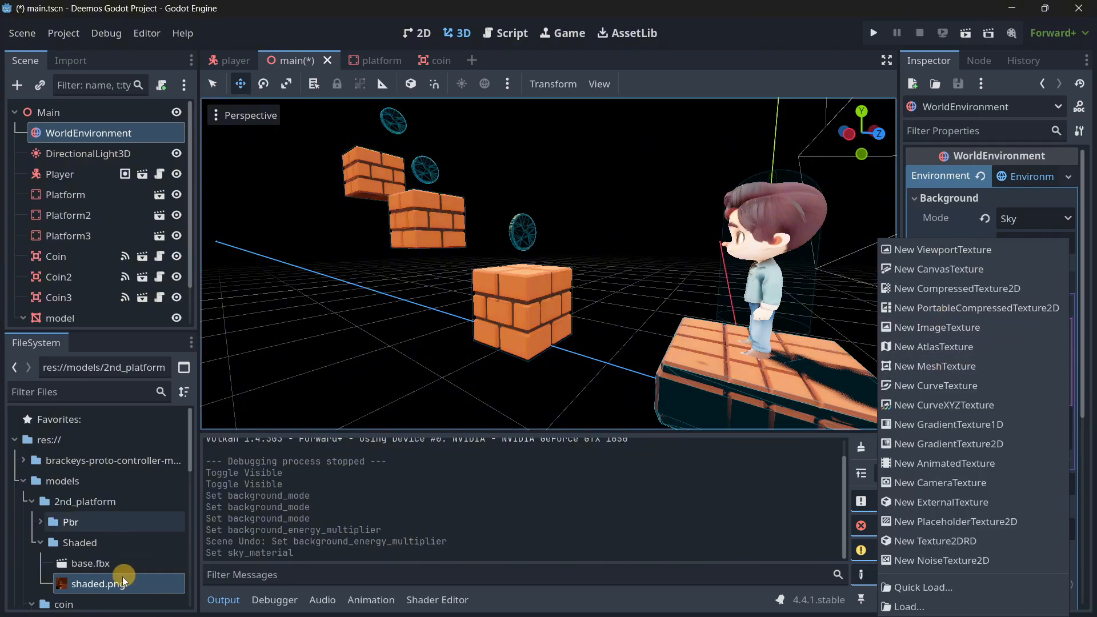
left_click(84, 500)
scroll(85, 500, "down", 7)
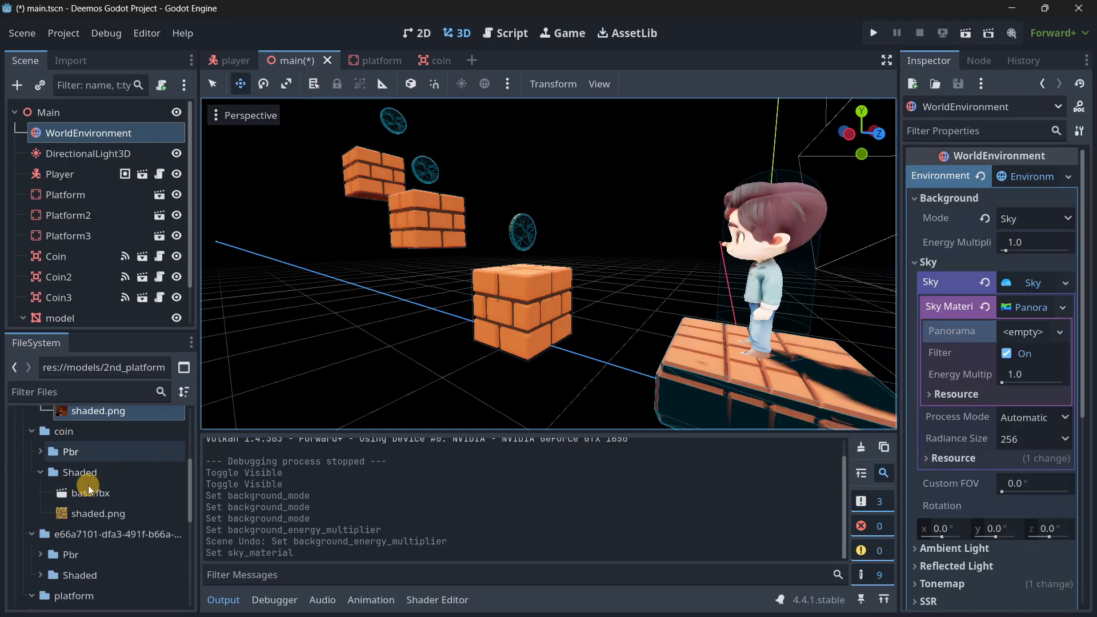
scroll(115, 472, "down", 8)
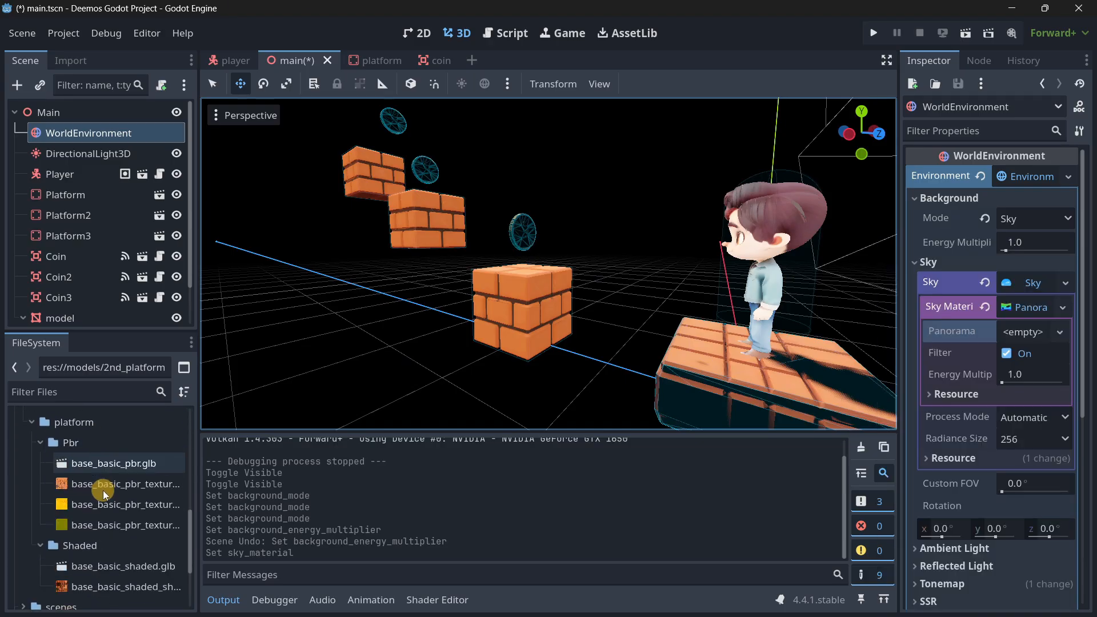
scroll(99, 524, "down", 2)
left_click(35, 533)
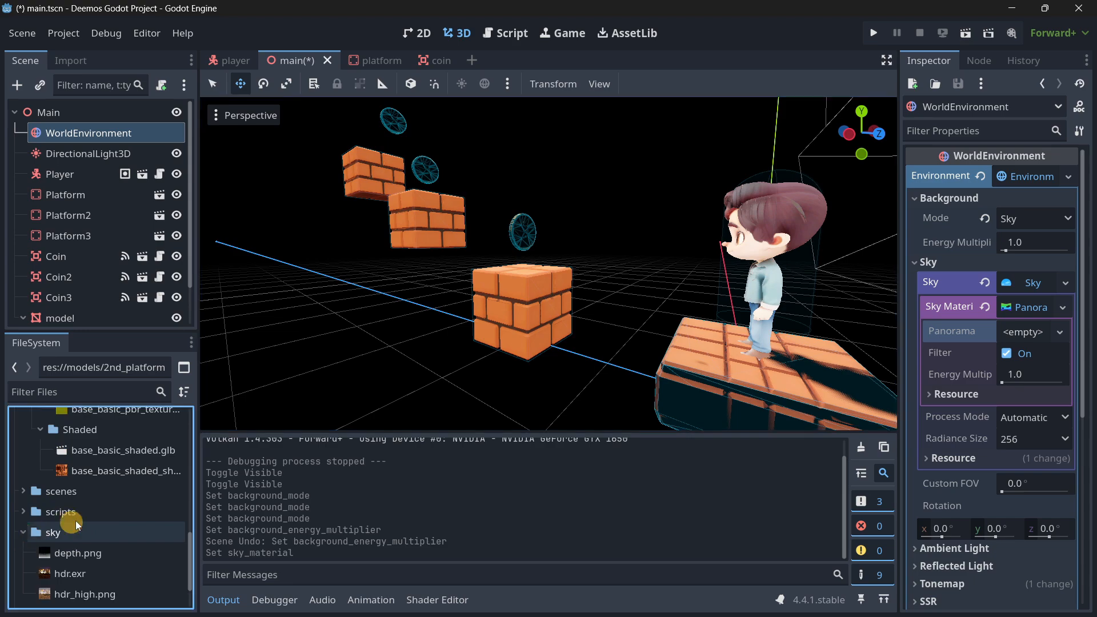
scroll(86, 532, "down", 1)
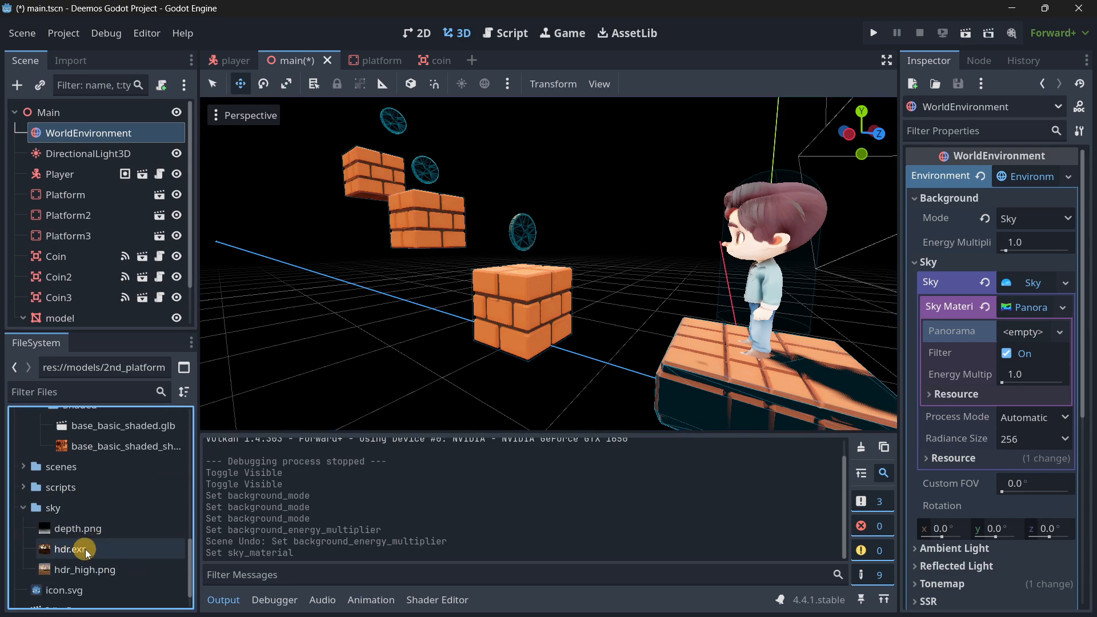
left_click_drag(100, 553, 1023, 330)
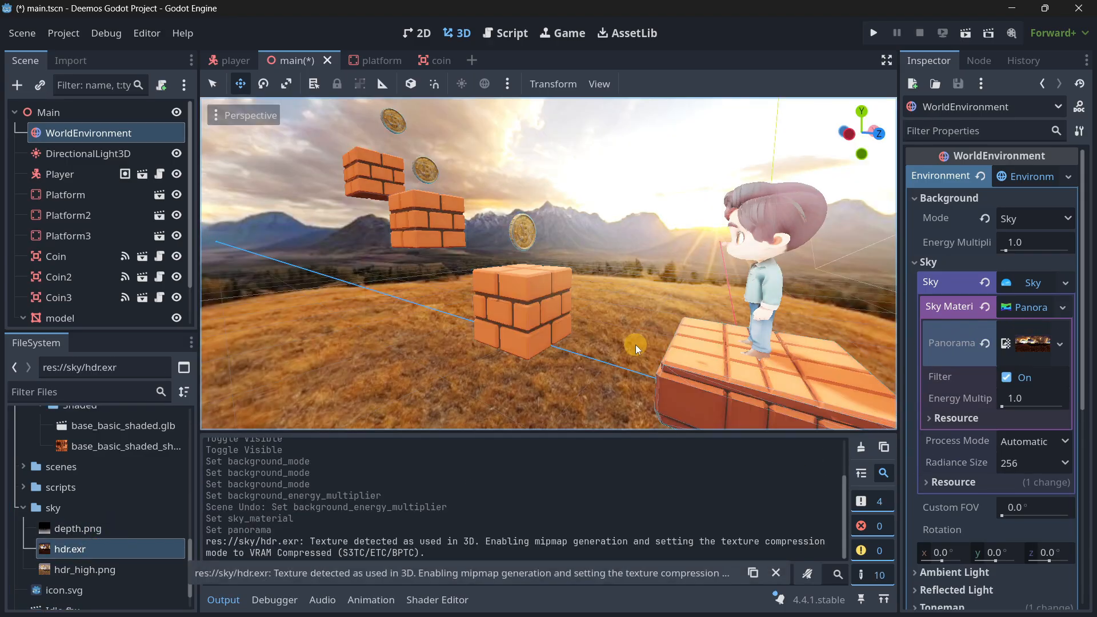
Save the main scene and inspect the new sky around the boy and the brick platforms.
right_click_drag(578, 338, 548, 314)
key("s")
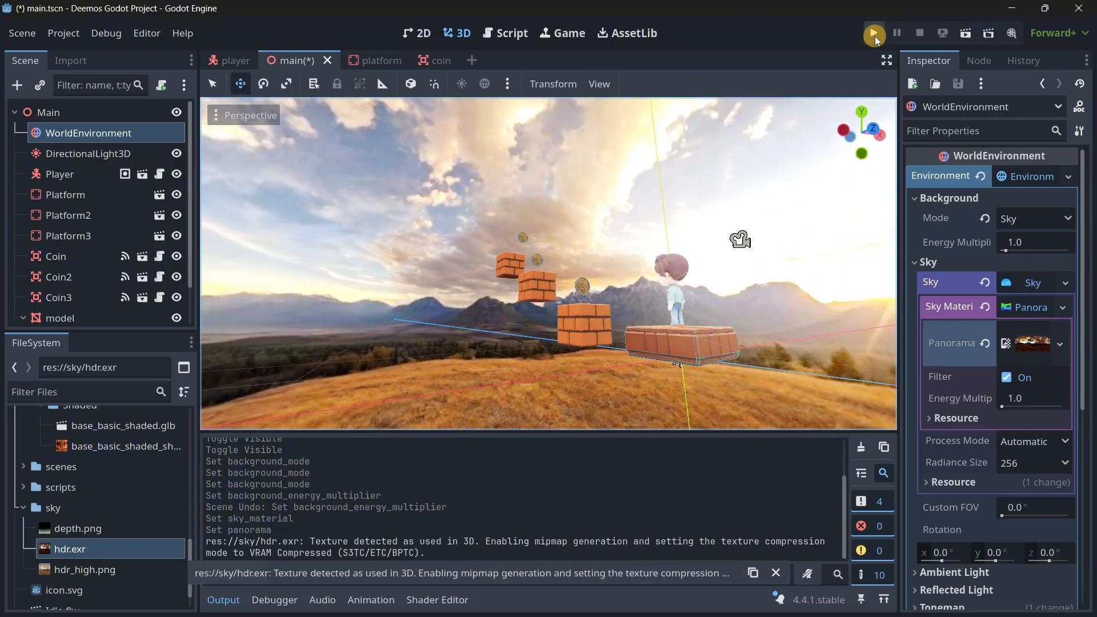
key("ctrl+s")
right_click_drag(678, 303, 548, 315)
key("a")
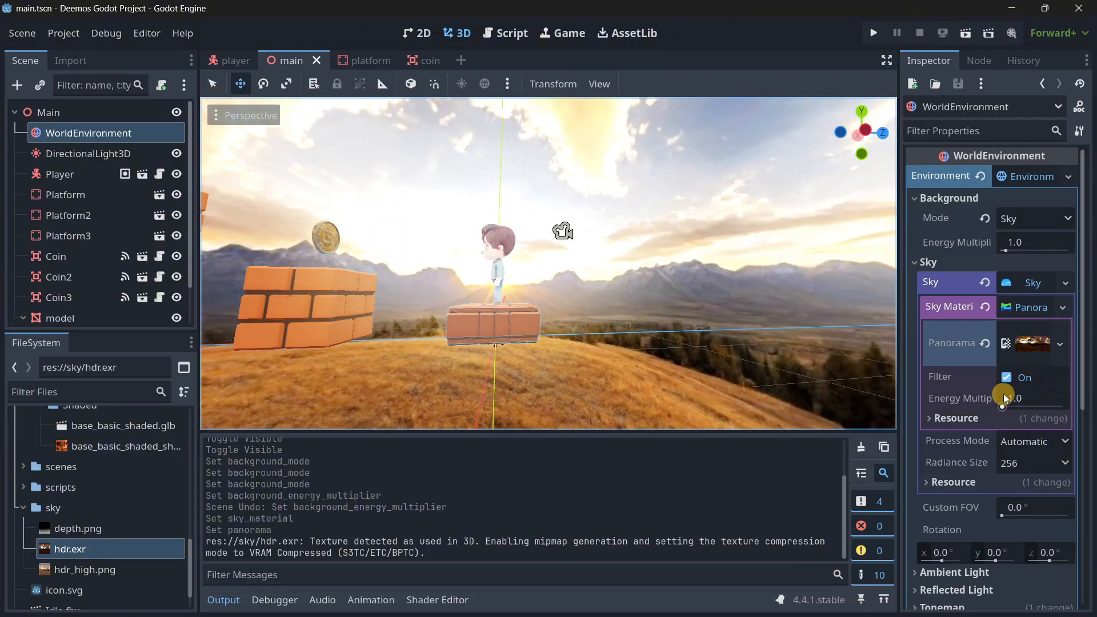
Lower the panorama sky material's energy multiplier, first to 0.7 and finally to 0.6.
left_click(997, 399)
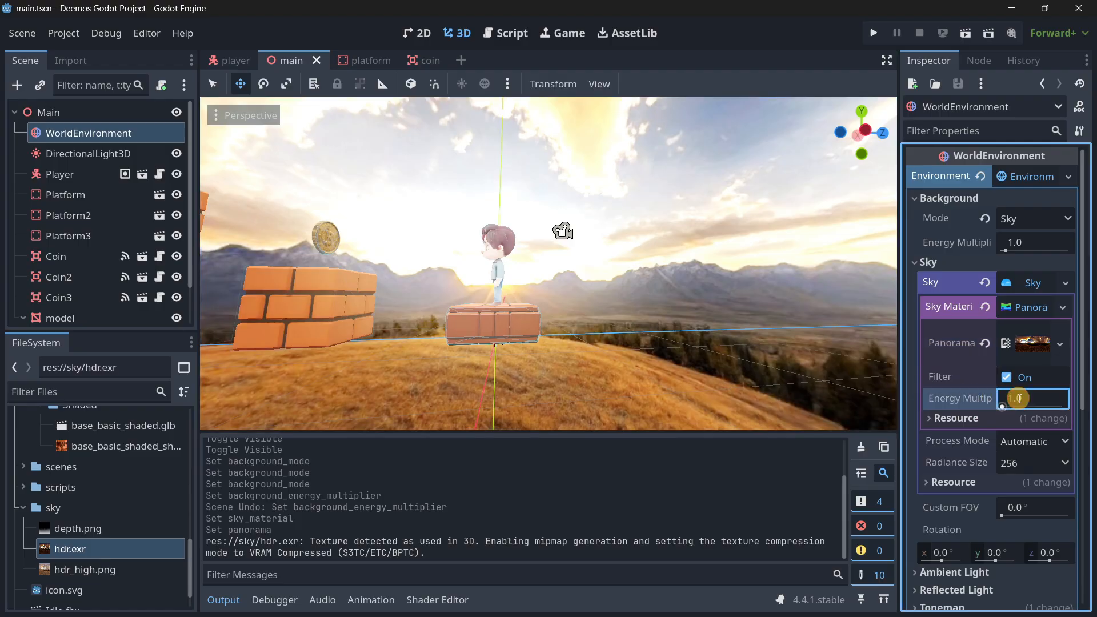
type(".7")
key("Return")
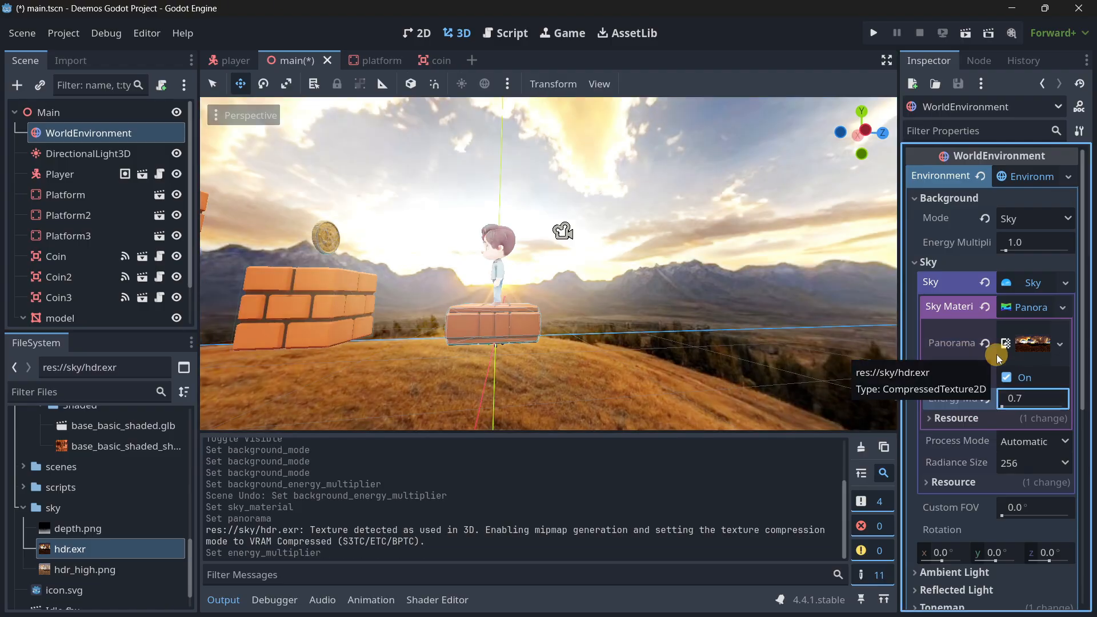
left_click(1027, 398)
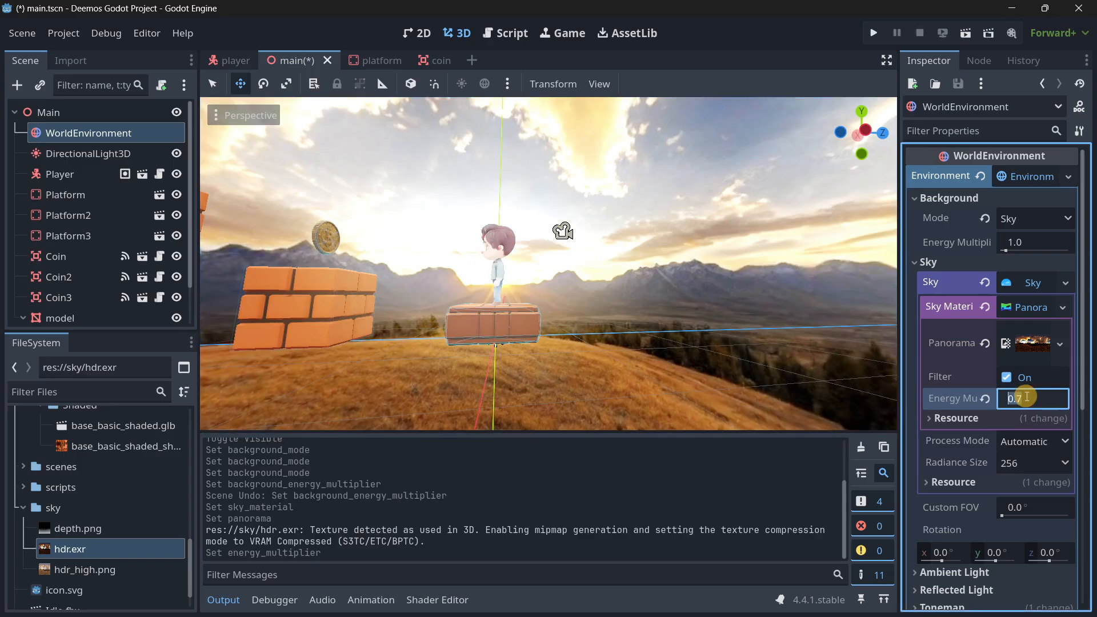
key("Return")
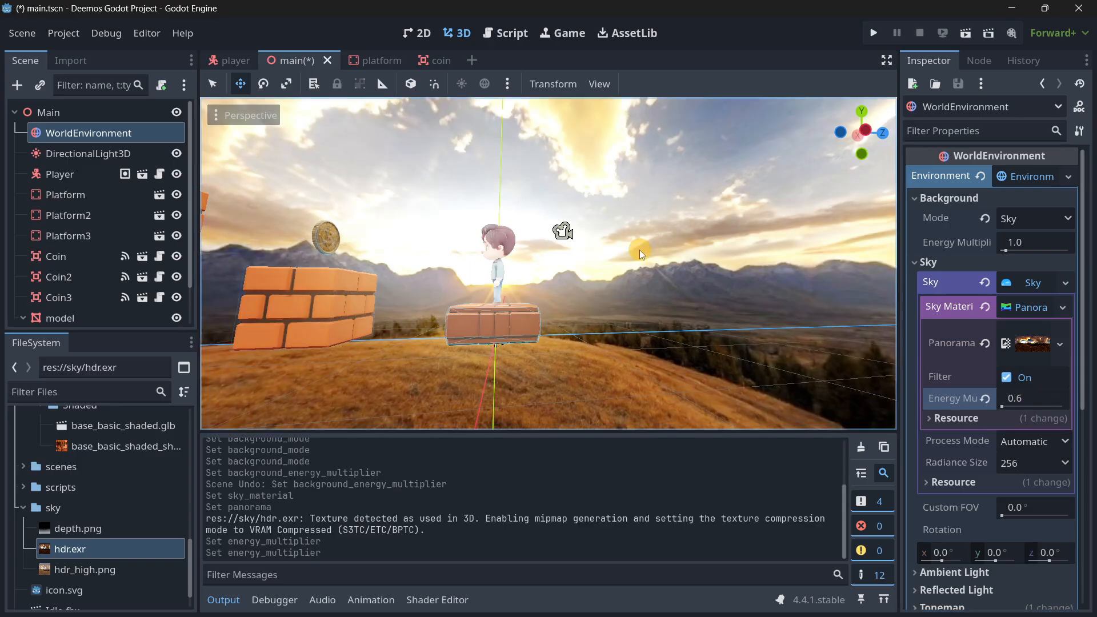
Run the project and playtest the boy jumping across the brick platforms against the new sky.
right_click_drag(637, 246, 549, 317)
key("s")
left_click(873, 35)
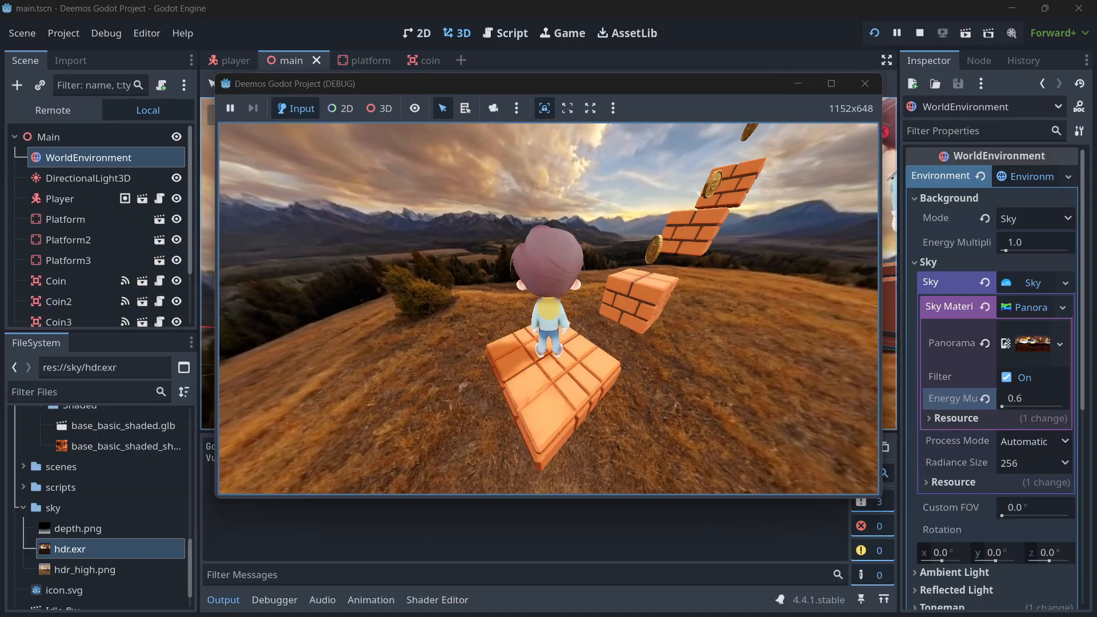
key("space")
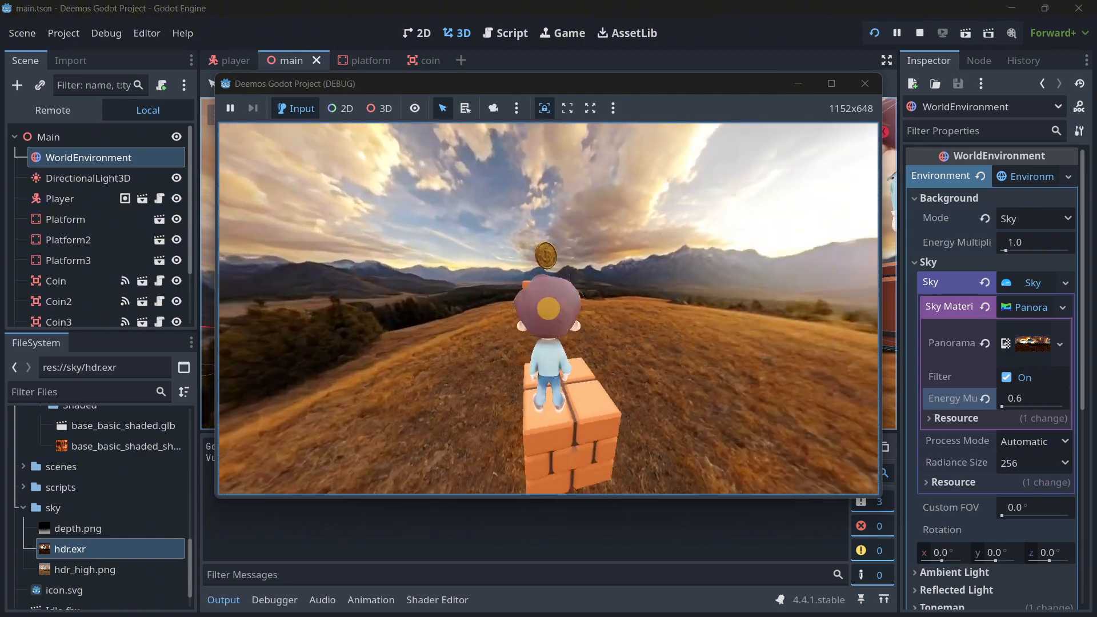
key("space")
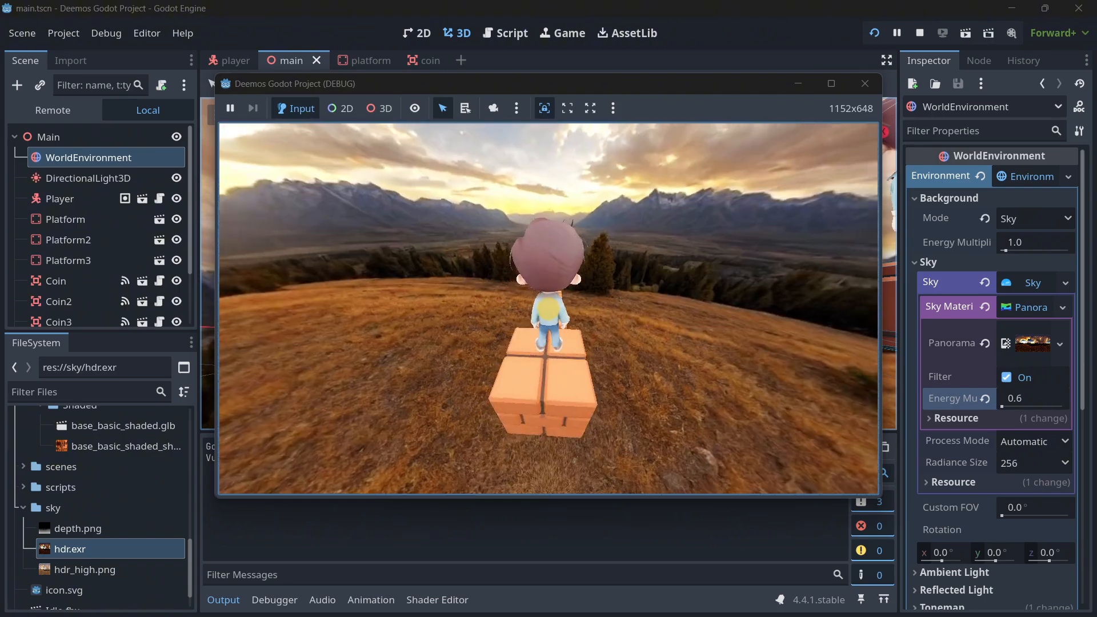
key("space")
key("w")
key("space")
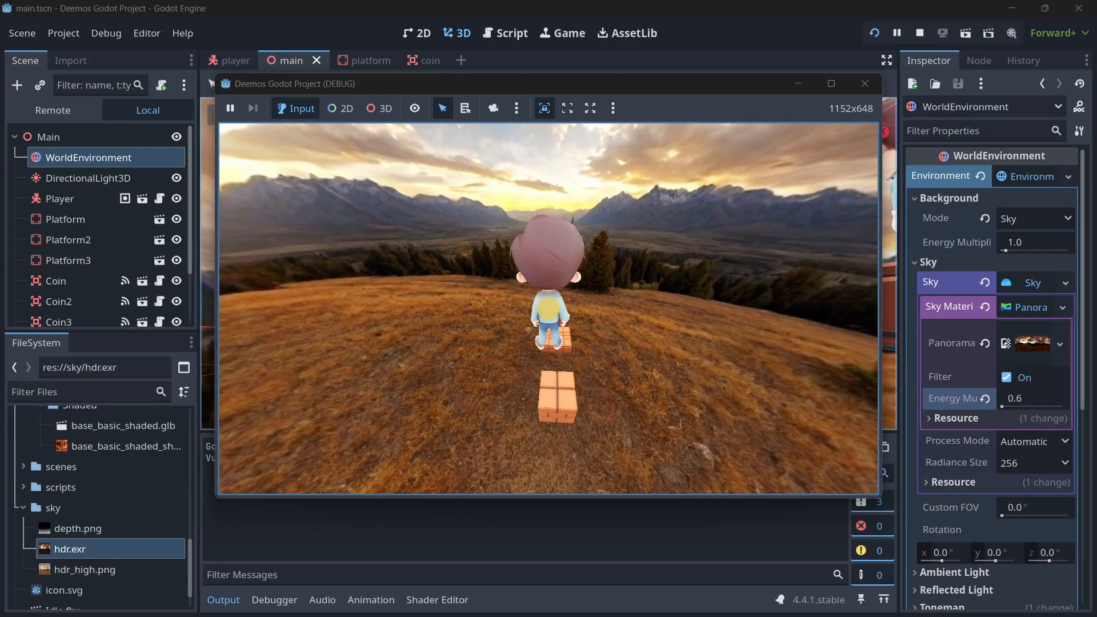
key("space")
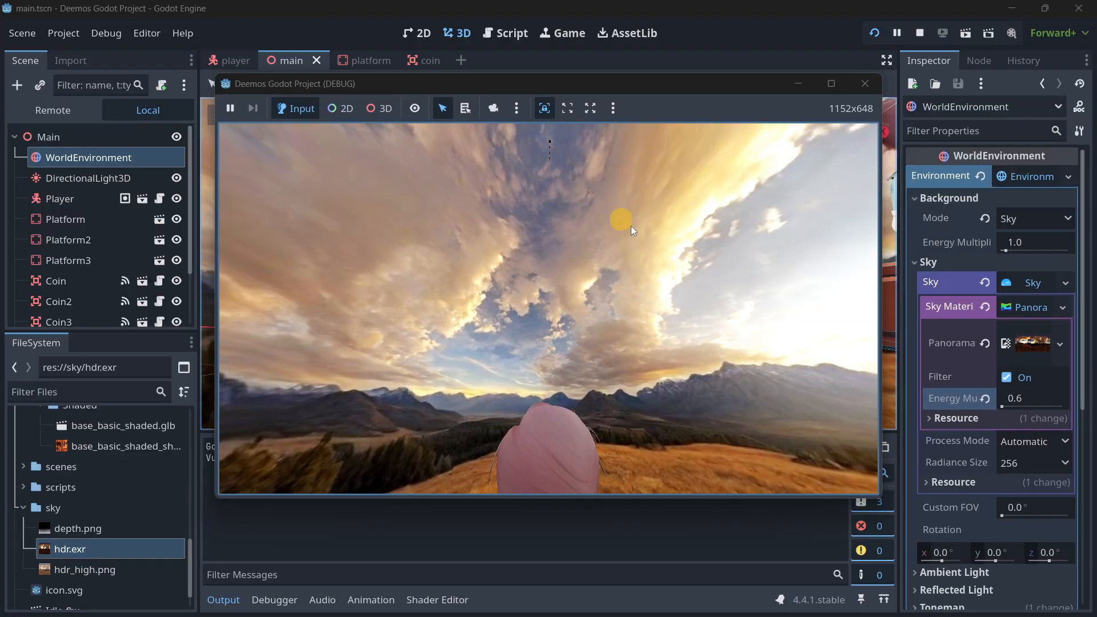
Stop the running game and rename the model node, the brick platform under the boy, to InitialPlatform.
left_click(864, 84)
scroll(562, 296, "down", 10)
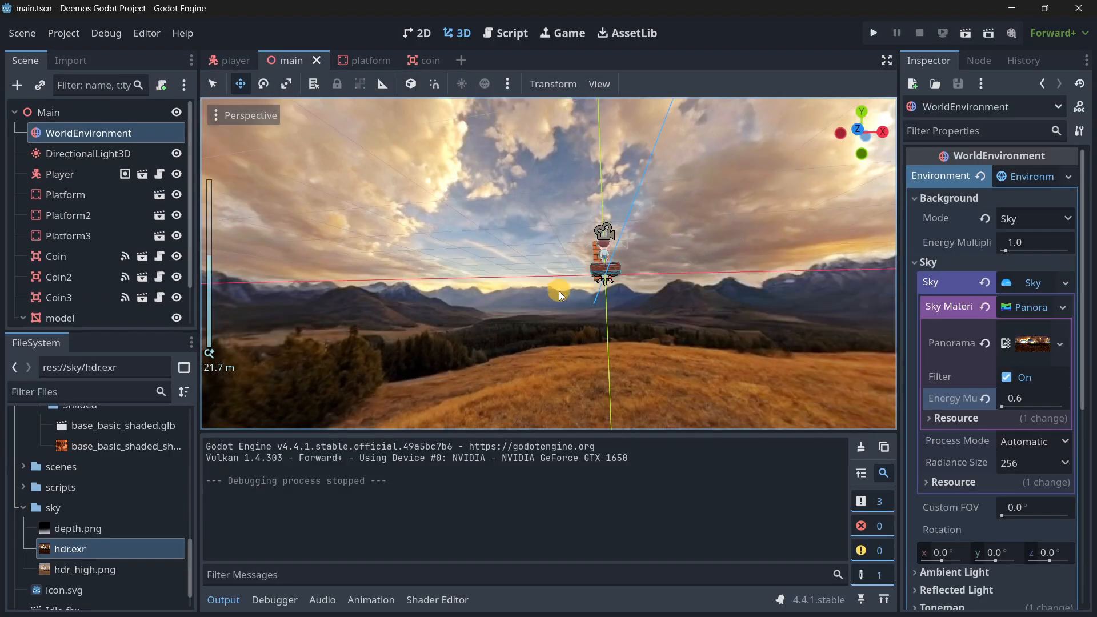
scroll(541, 274, "up", 2)
scroll(566, 257, "up", 5)
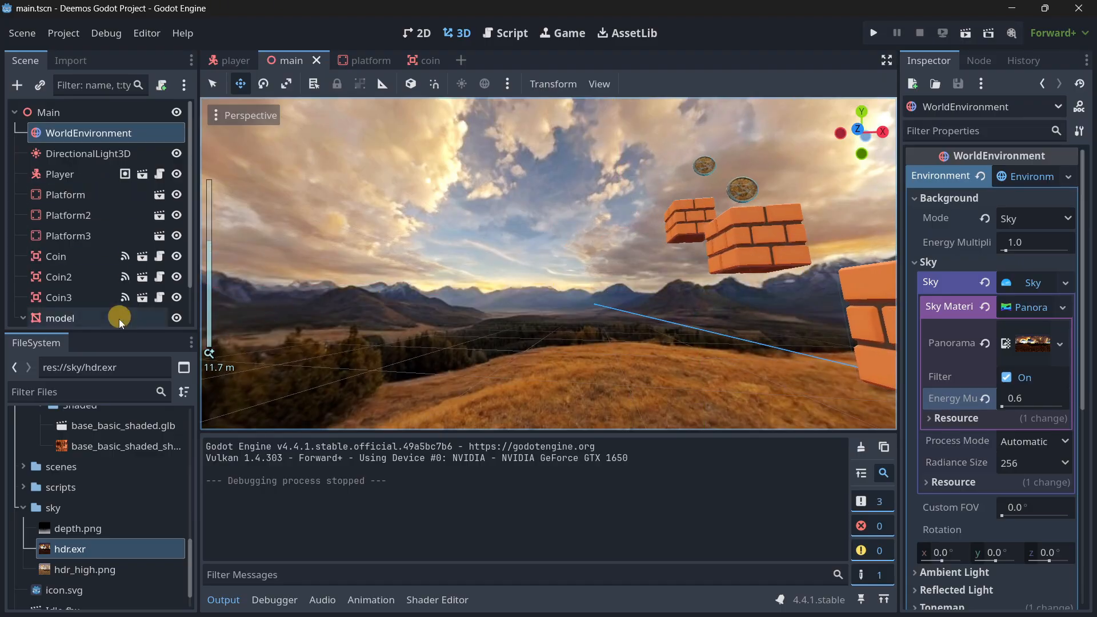
left_click(24, 317)
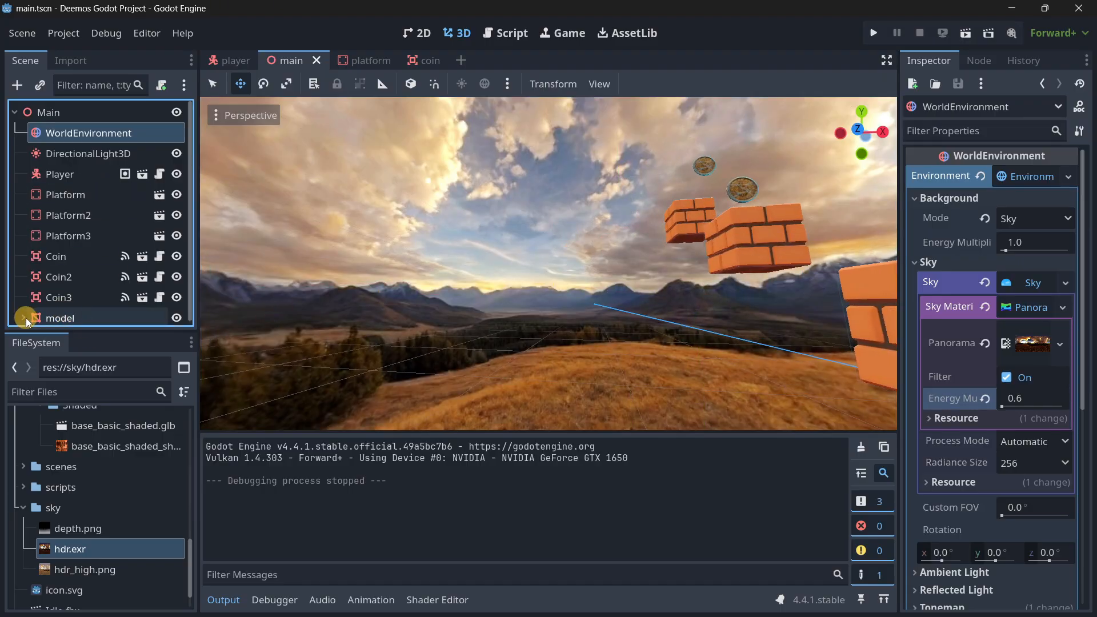
left_click(69, 313)
key("f")
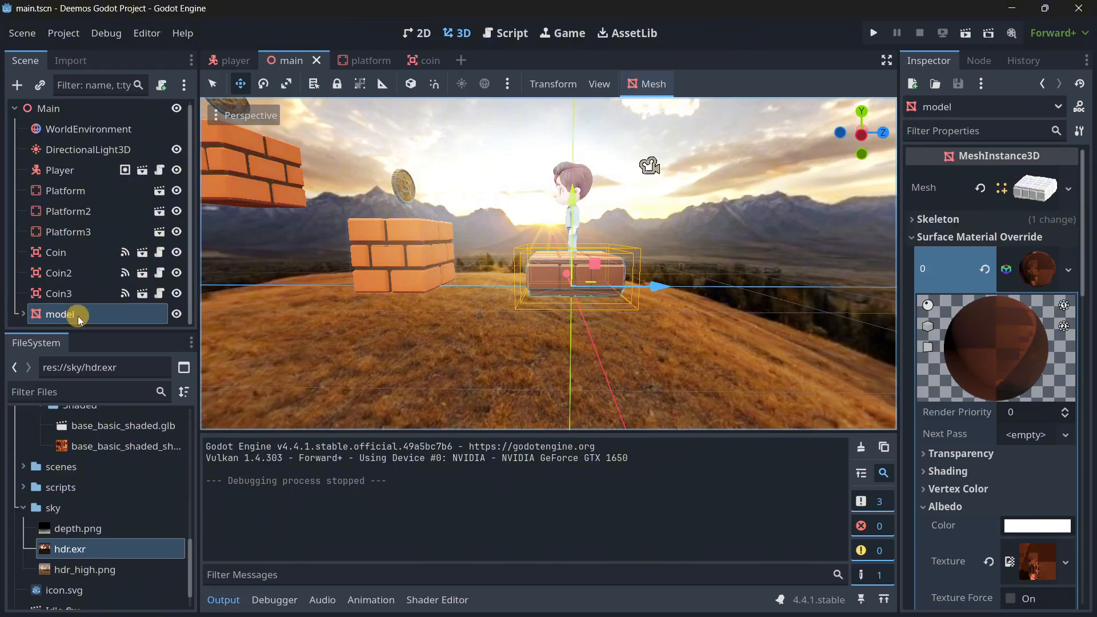
double_click(78, 316)
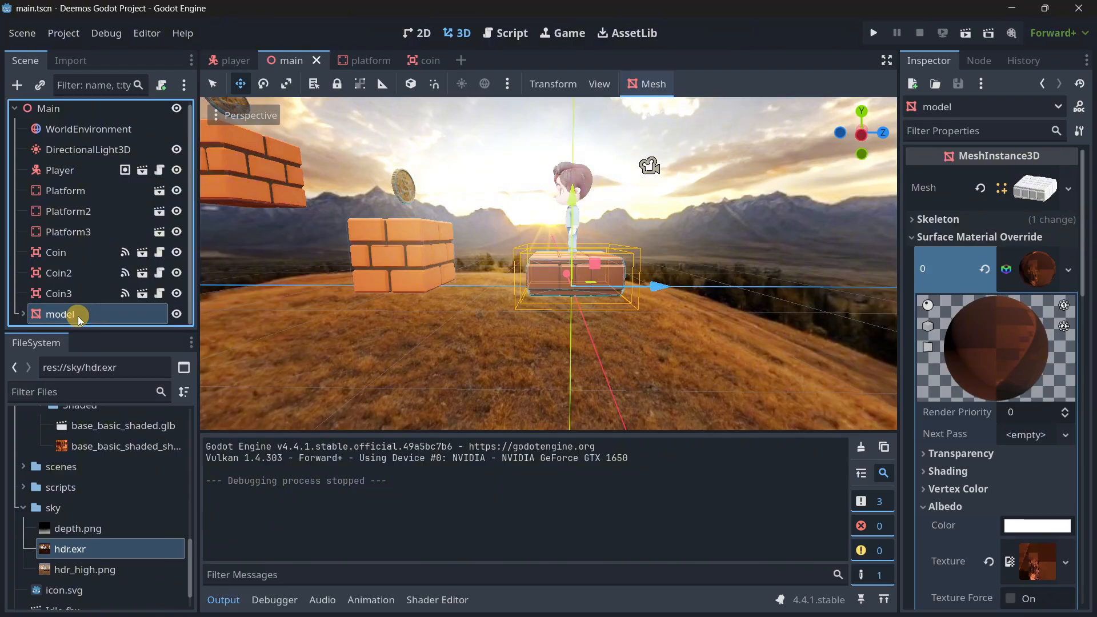
type("InitialP")
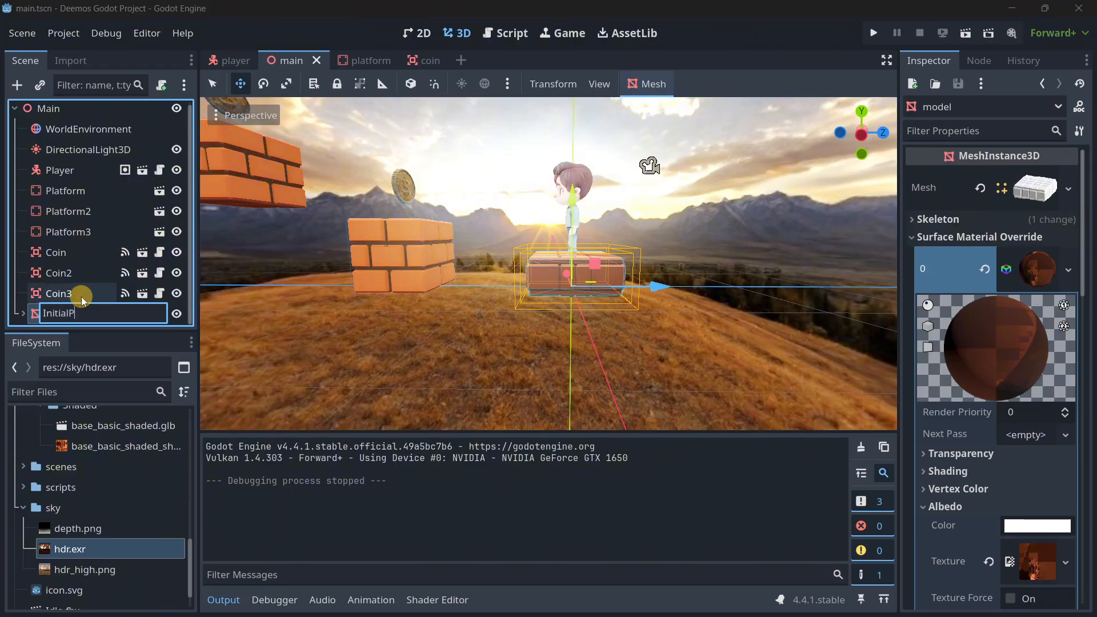
type("latform")
key("Return")
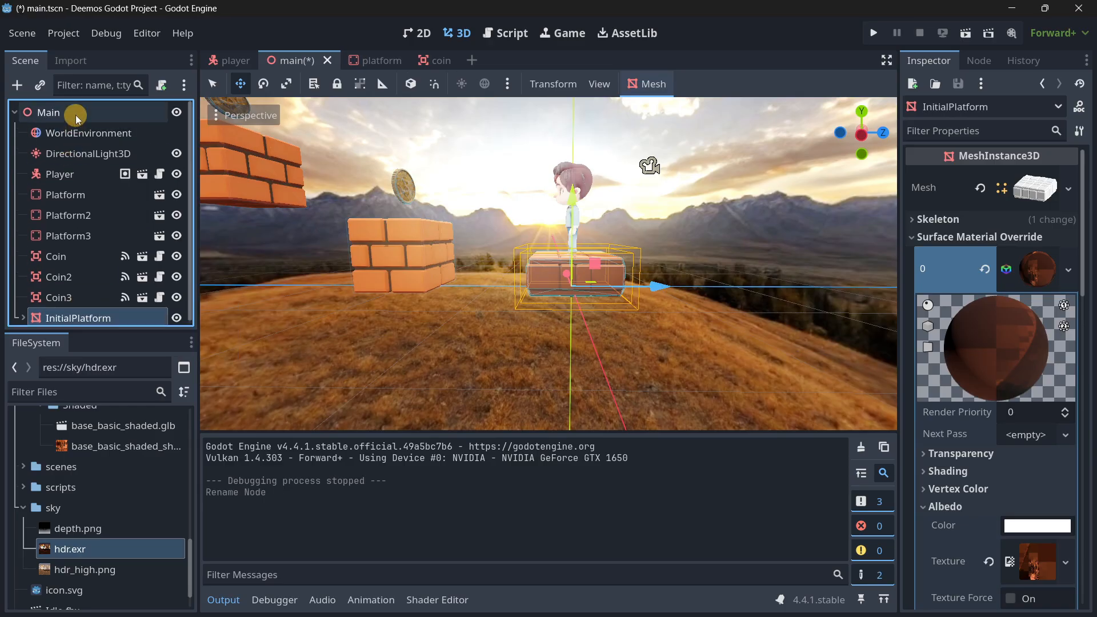
Add an Area3D node under Main and give it a CollisionShape3D child.
left_click(66, 110)
key("ctrl+a")
type("area3d")
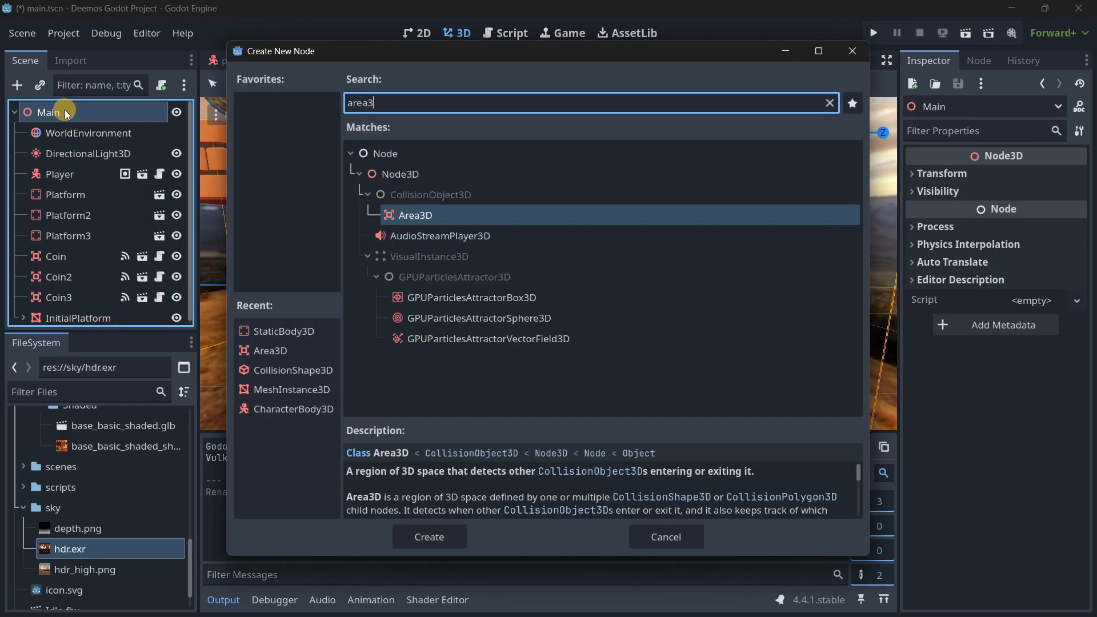
key("Return")
key("ctrl+a")
type("coll")
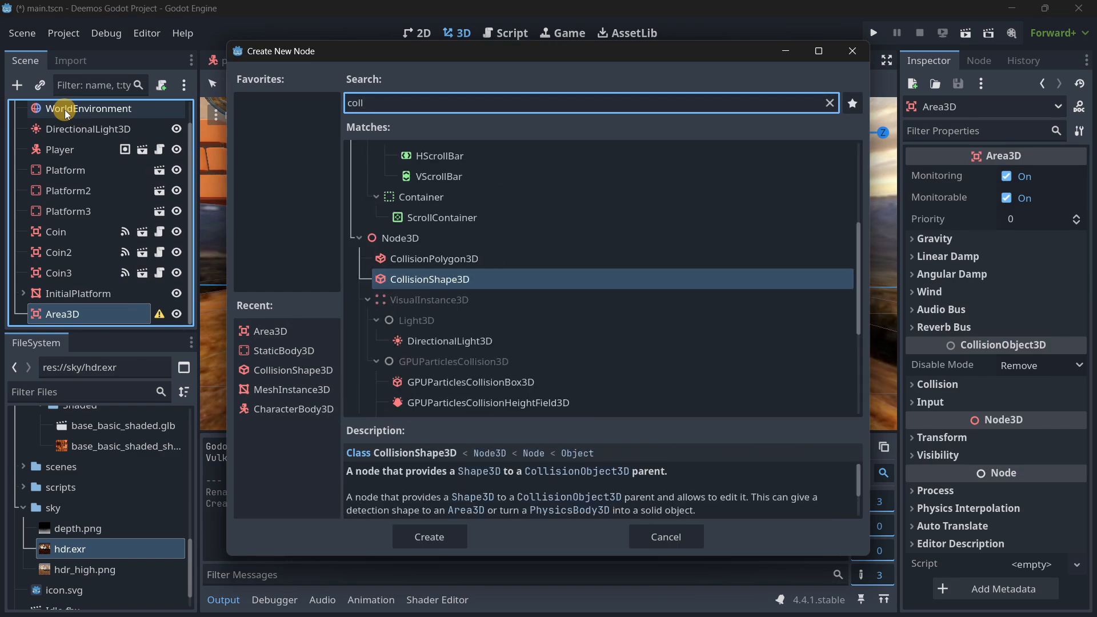
key("Return")
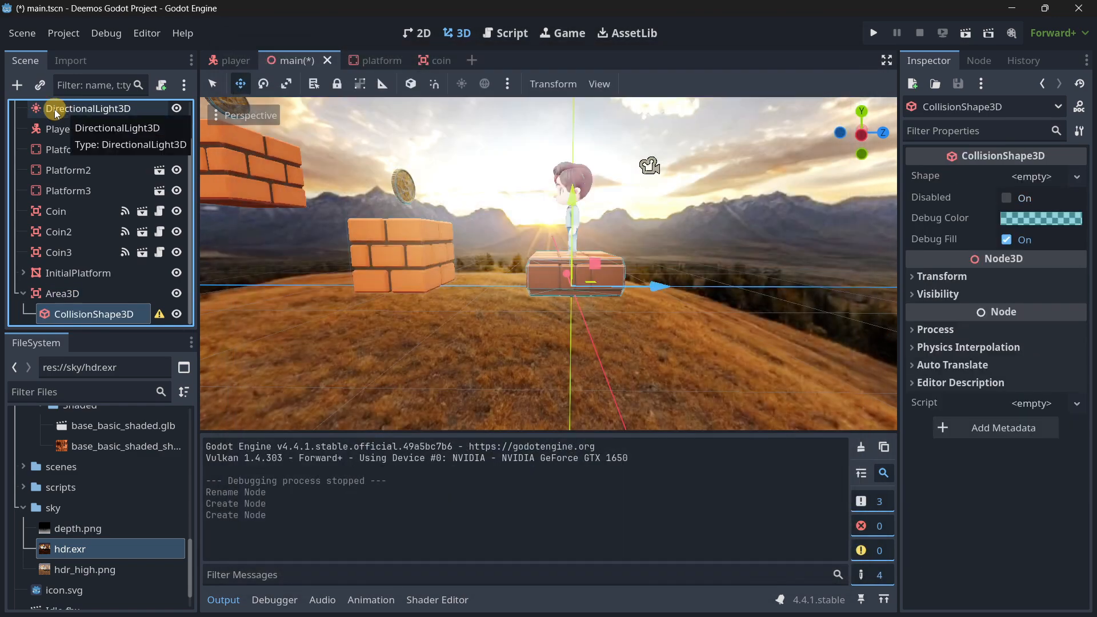
Rename the Area3D node to DeathZone and assign a new BoxShape3D to its collision shape.
left_click(87, 291)
left_click(87, 291)
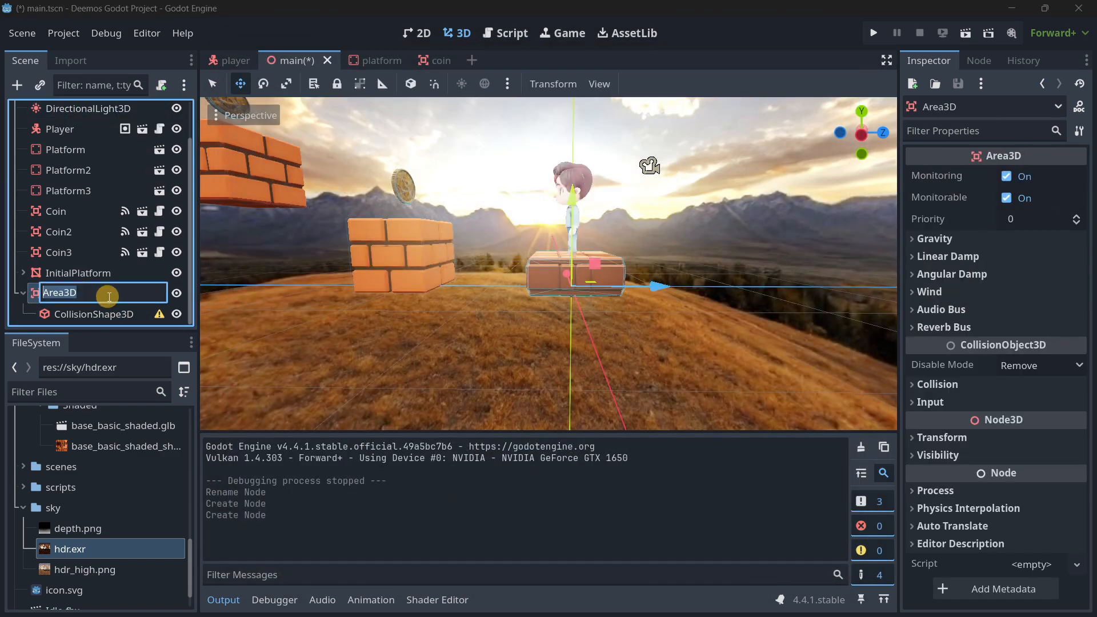
key("Return")
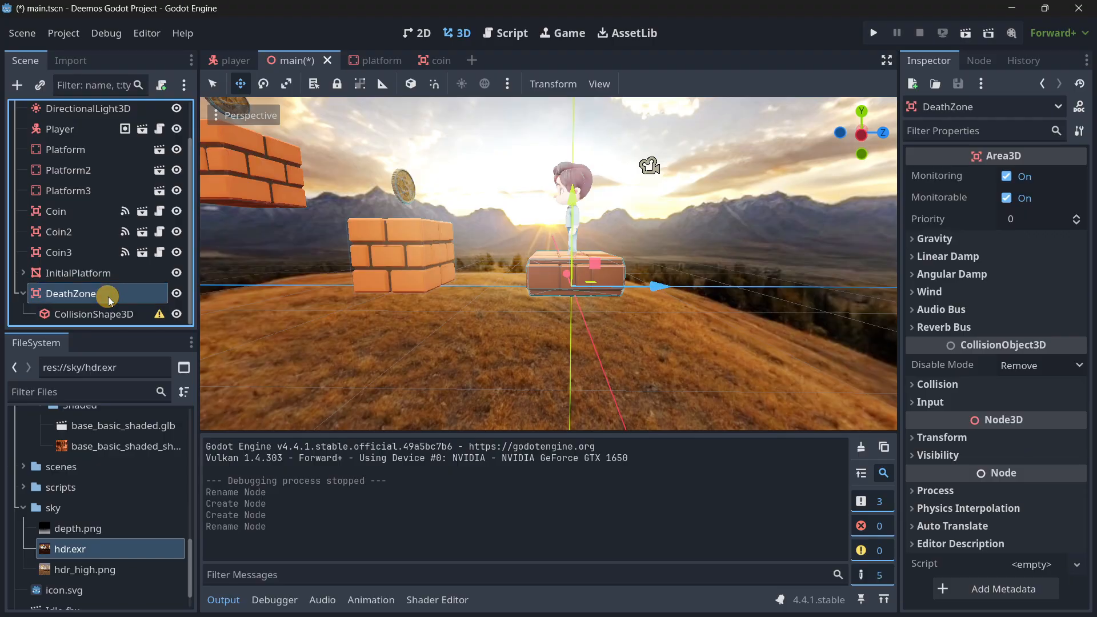
left_click(91, 314)
left_click(1035, 176)
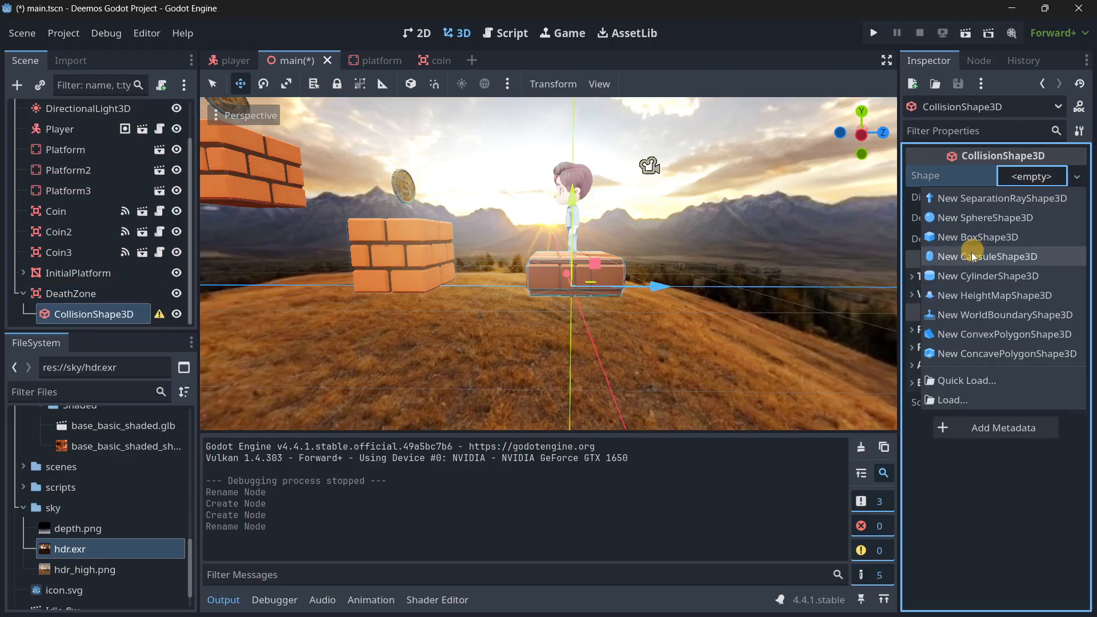
left_click(950, 237)
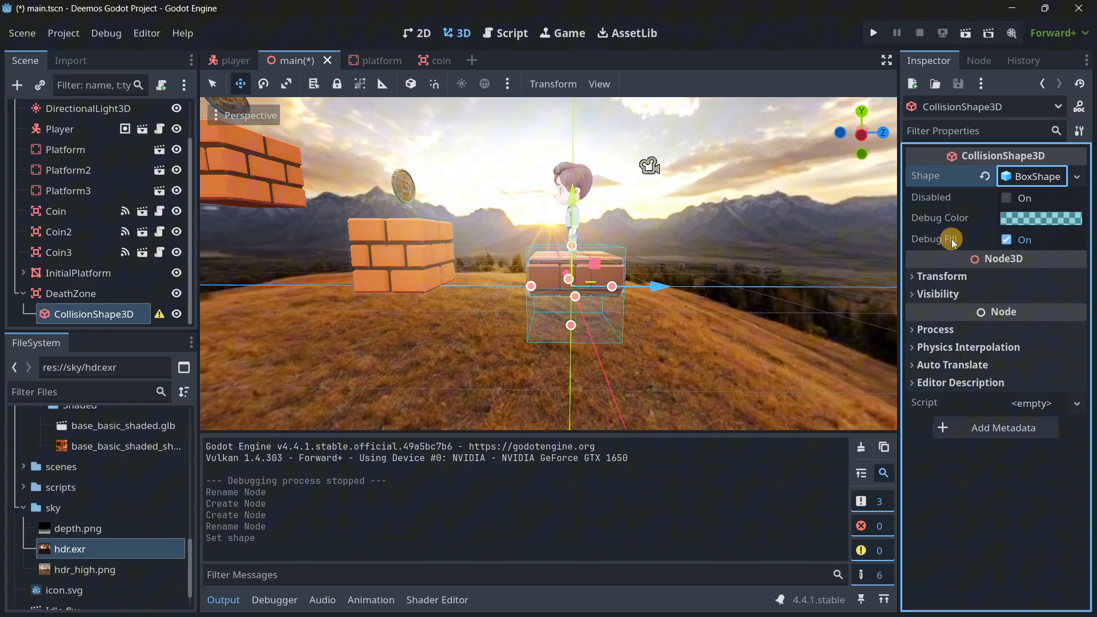
Move the DeathZone area about 2 m straight down, below the starting platform.
left_click(115, 294)
left_click_drag(574, 203, 574, 364)
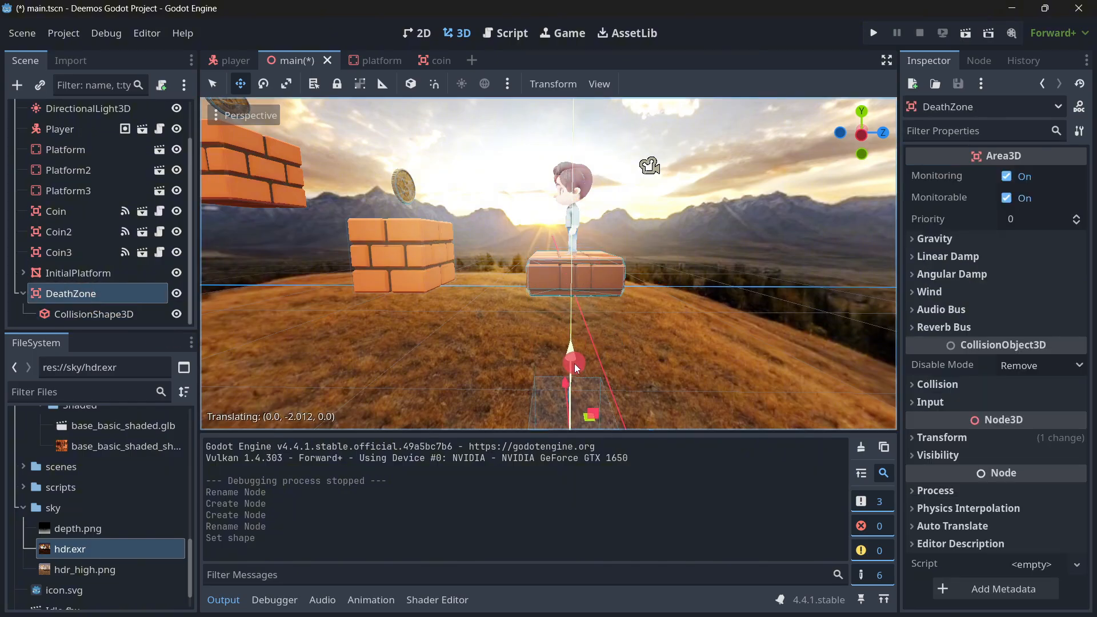
scroll(599, 316, "down", 5)
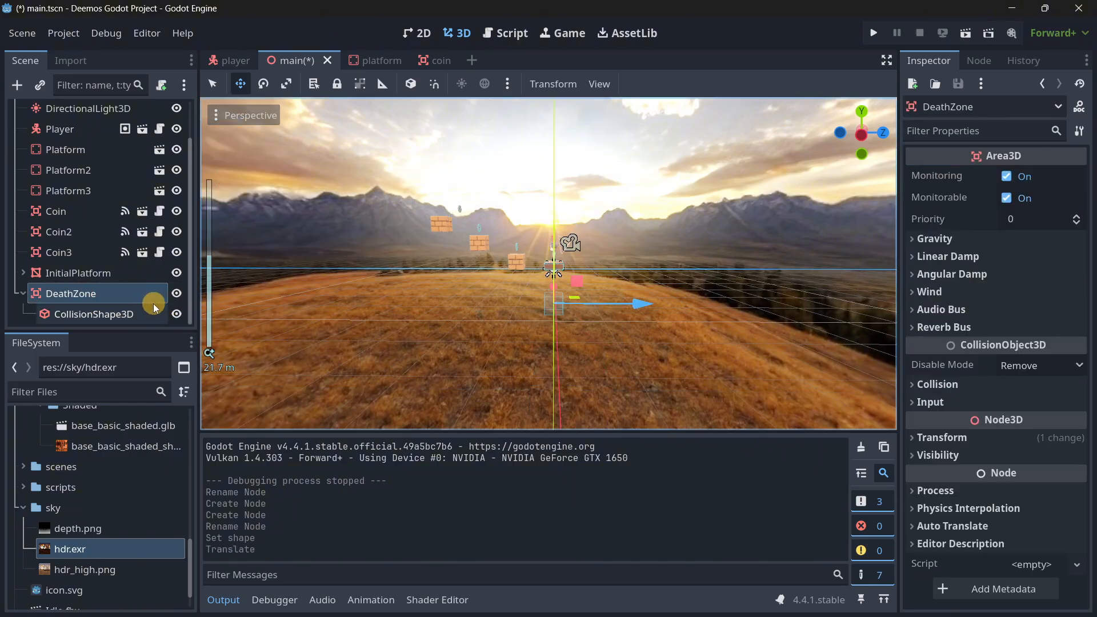
Set the DeathZone collision box's size to 50 m in x and 50 m in z.
left_click(109, 314)
left_click(1028, 177)
left_click(929, 223)
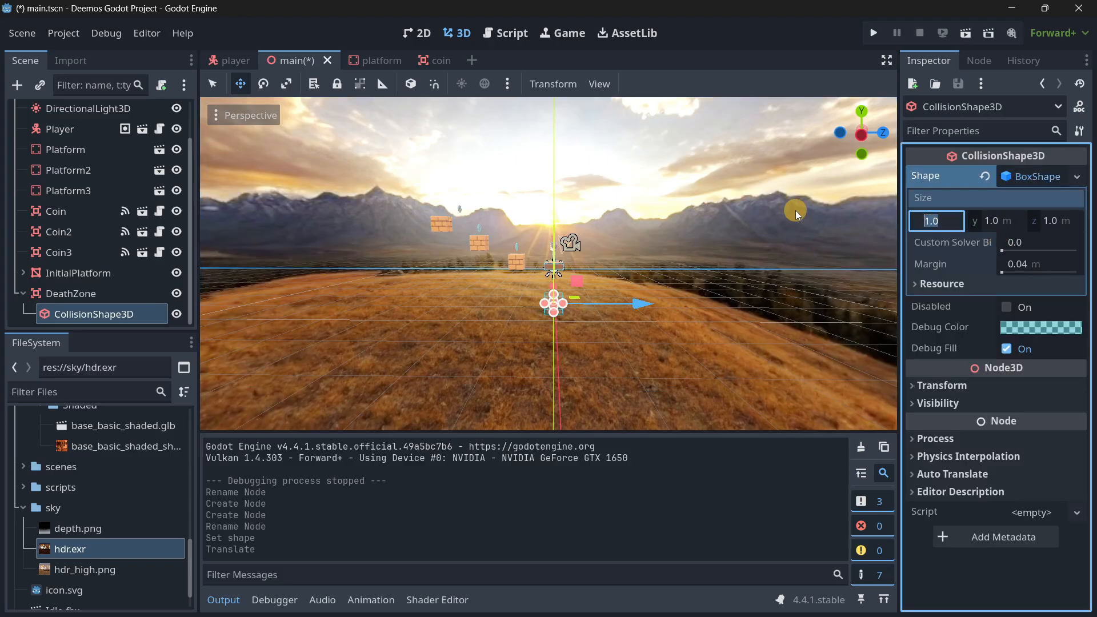
type("50")
key("Tab")
key("Tab")
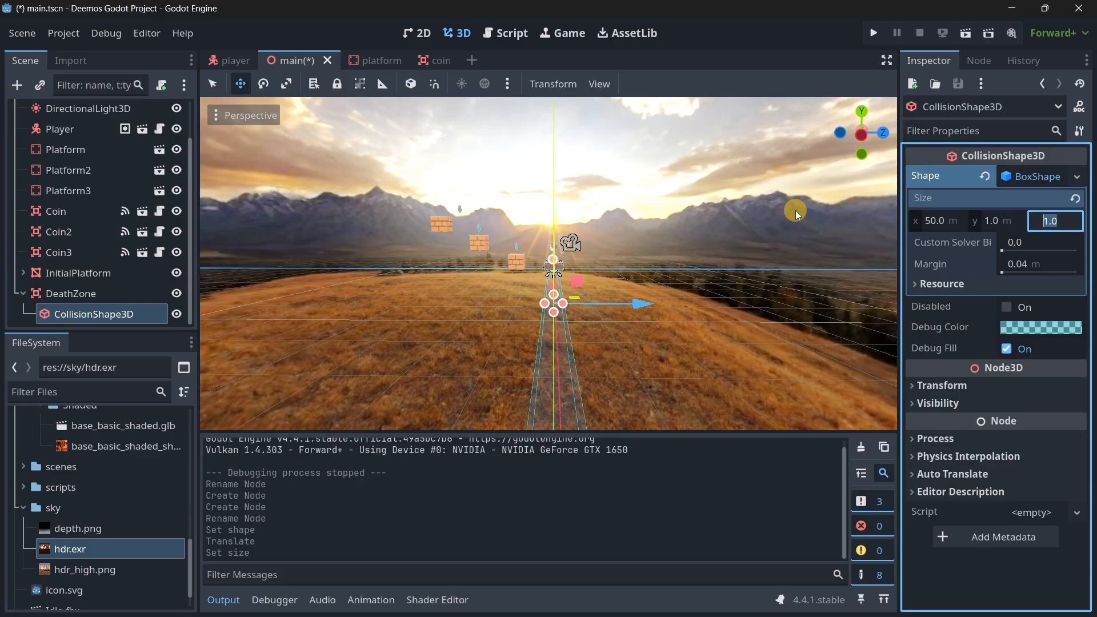
type("50")
key("Return")
Attach a new empty GDScript named death_zone.gd to DeathZone, stored in the res://scripts folder.
left_click(80, 292)
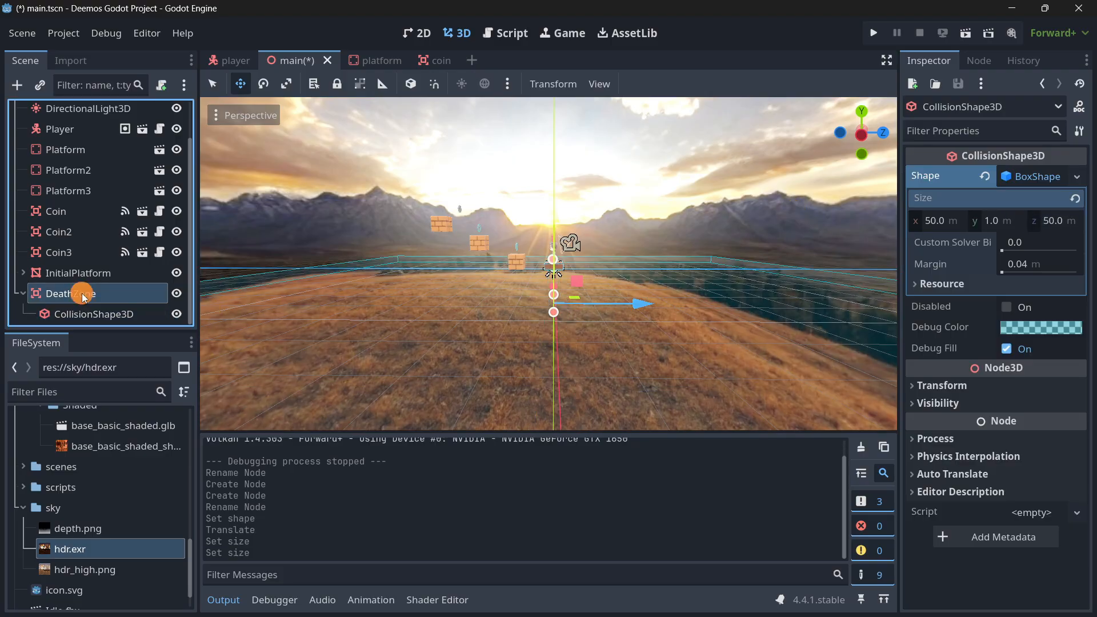
left_click(162, 86)
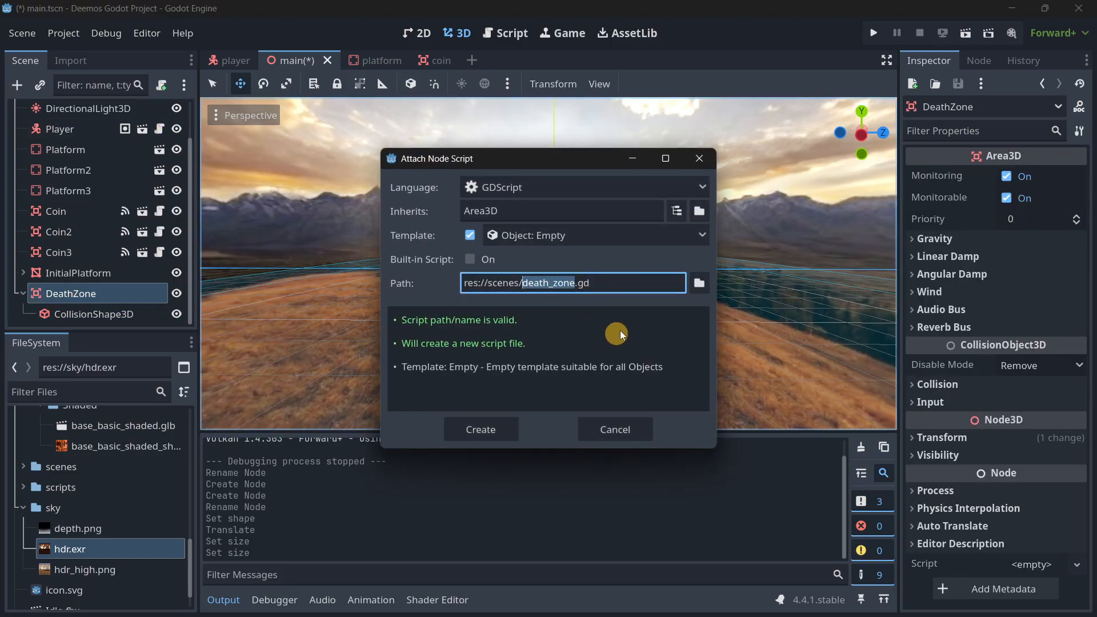
left_click(698, 283)
left_click(224, 80)
double_click(535, 178)
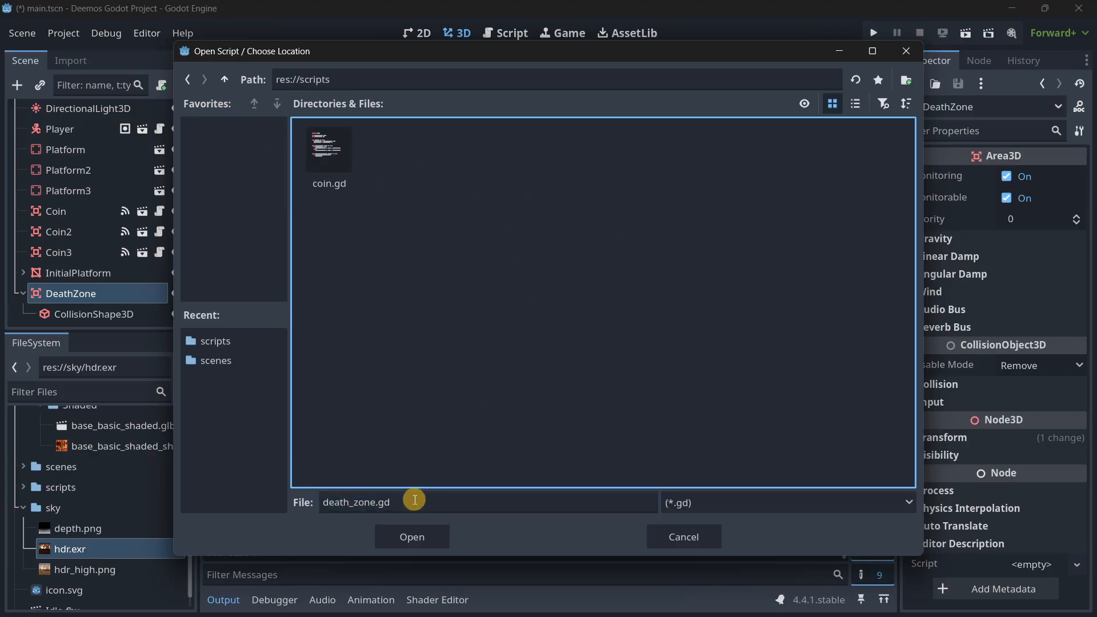
left_click(410, 536)
left_click(482, 423)
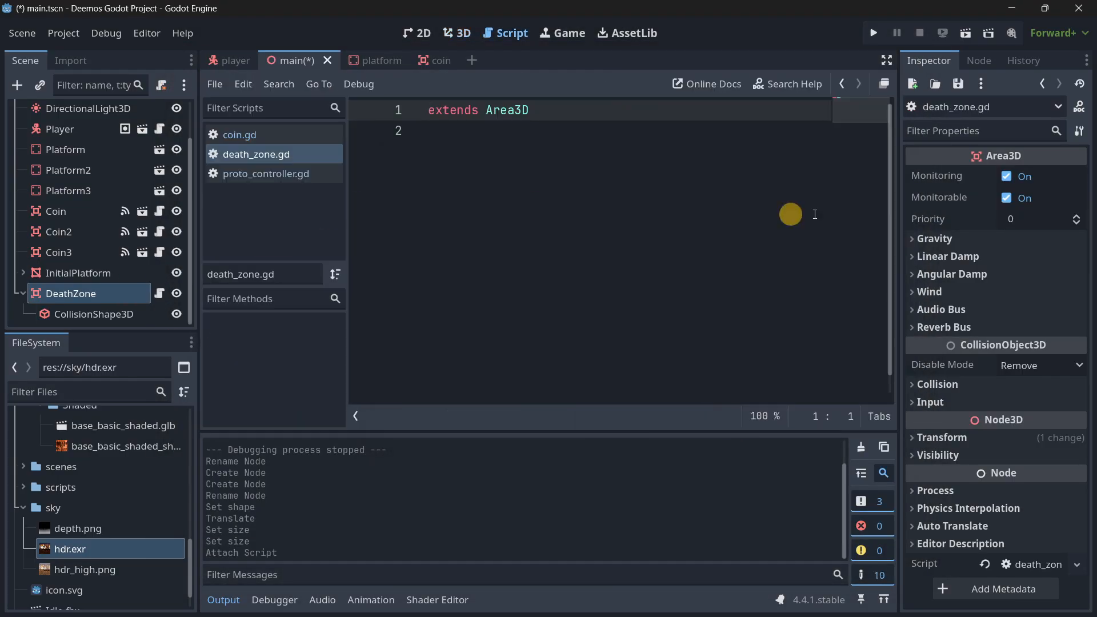
Connect DeathZone's body_entered signal to the _on_body_entered method in its own script.
left_click(979, 61)
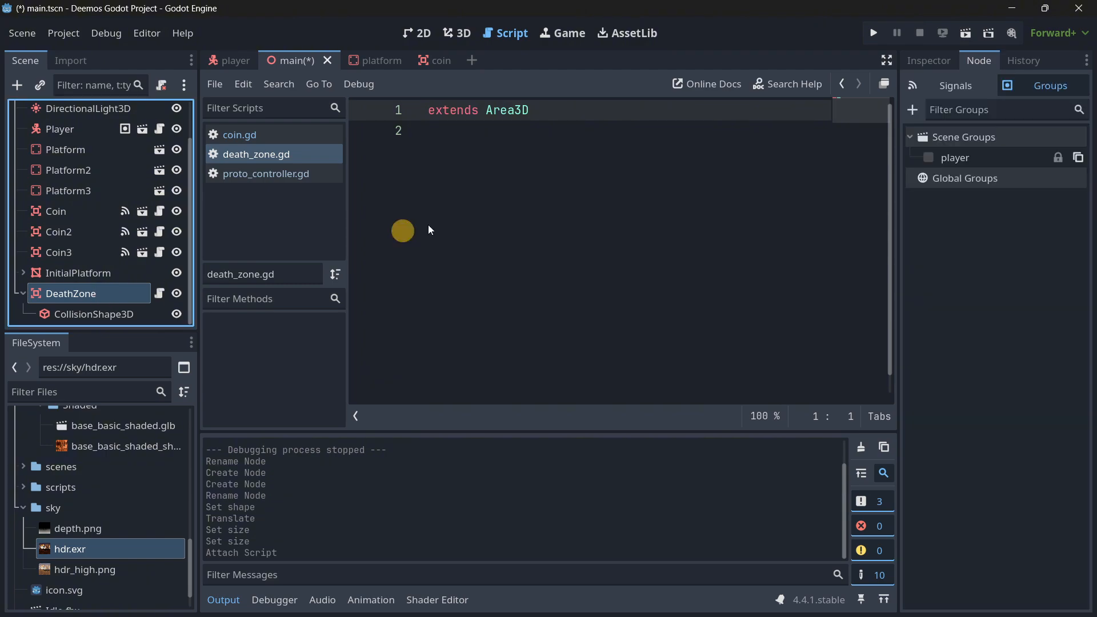
left_click(949, 85)
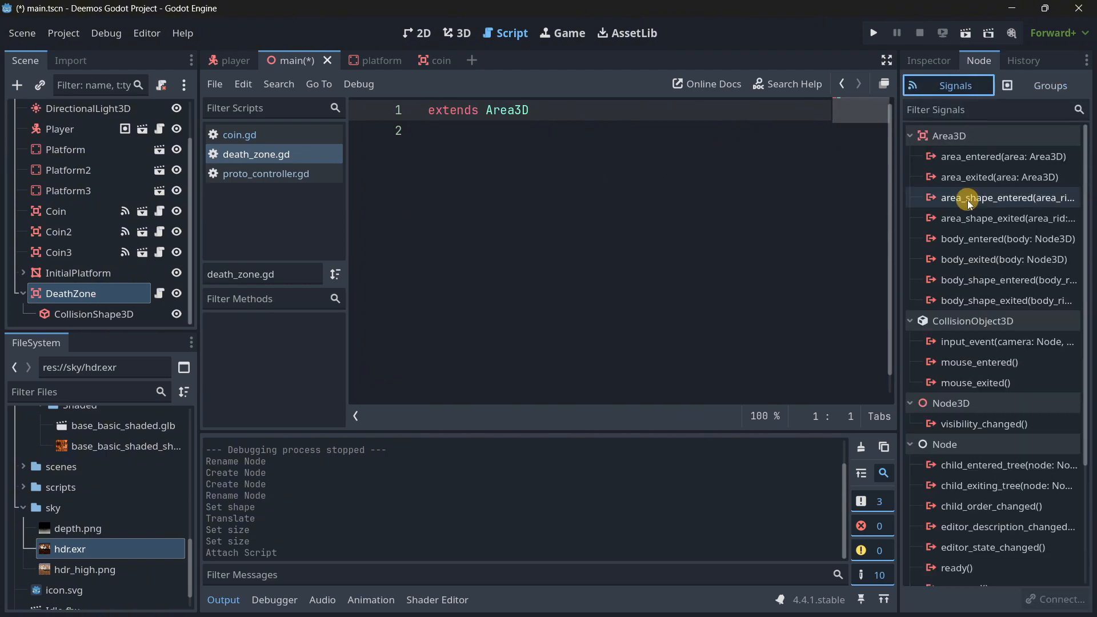
double_click(965, 240)
scroll(508, 267, "down", 2)
scroll(499, 289, "down", 3)
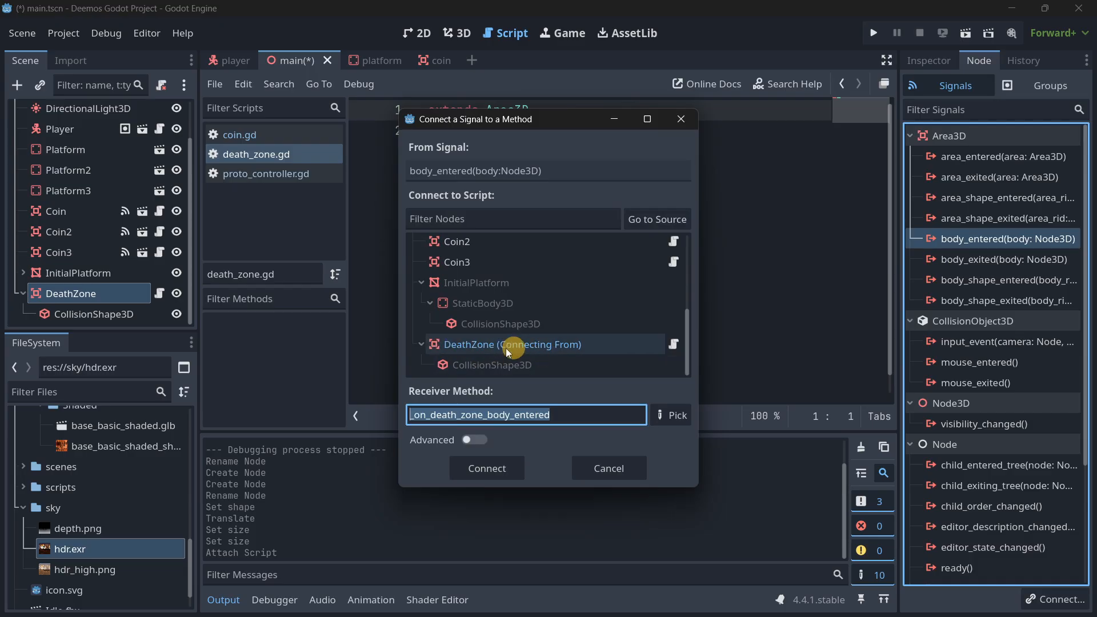
scroll(511, 352, "up", 3)
scroll(457, 294, "down", 3)
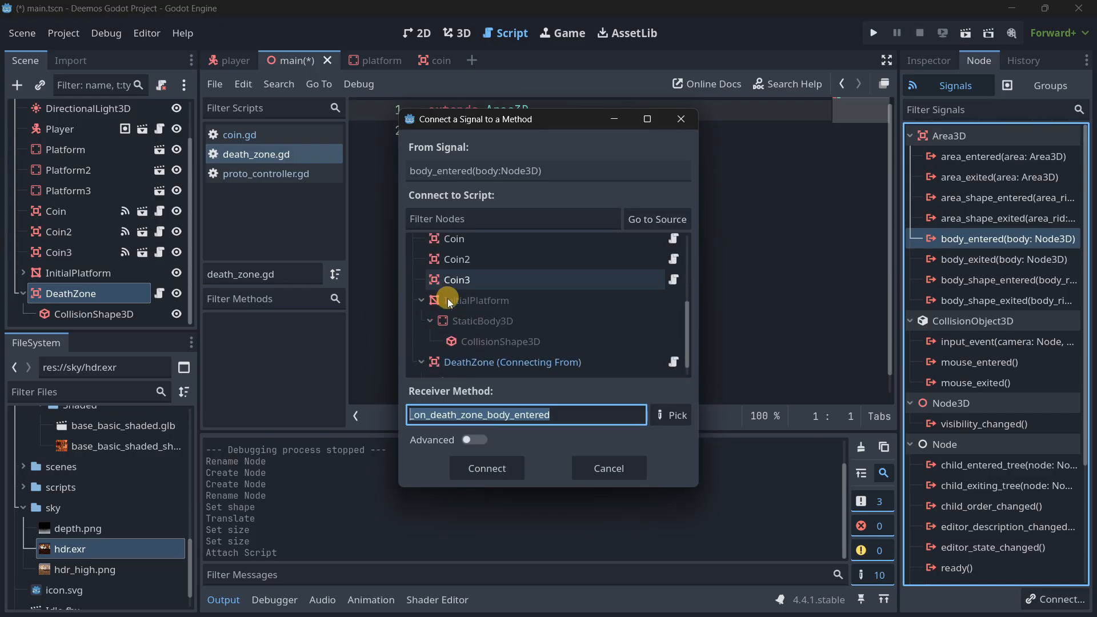
scroll(448, 298, "down", 1)
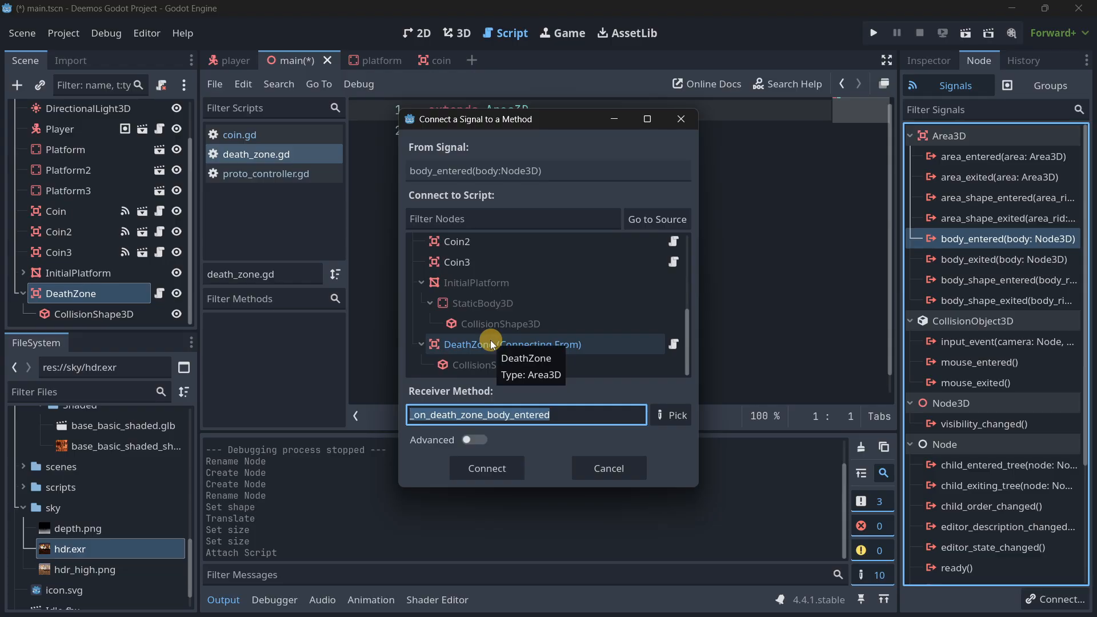
left_click(493, 343)
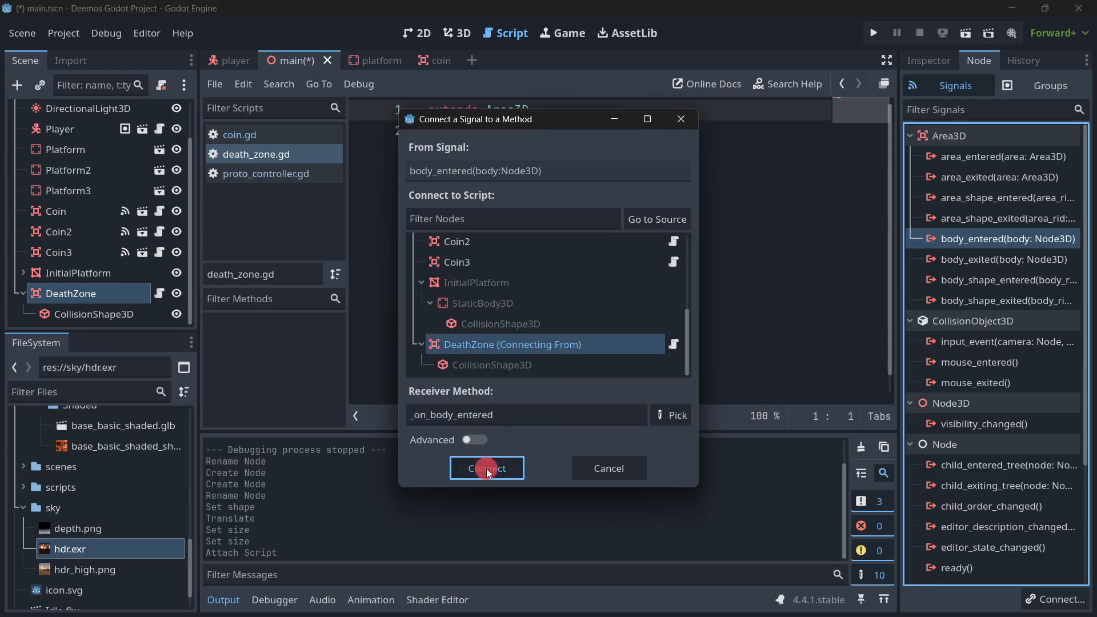
left_click(485, 469)
Replace the placeholder body of _on_body_entered with the condition if body.is_in_group("player"):.
left_click_drag(704, 192, 451, 193)
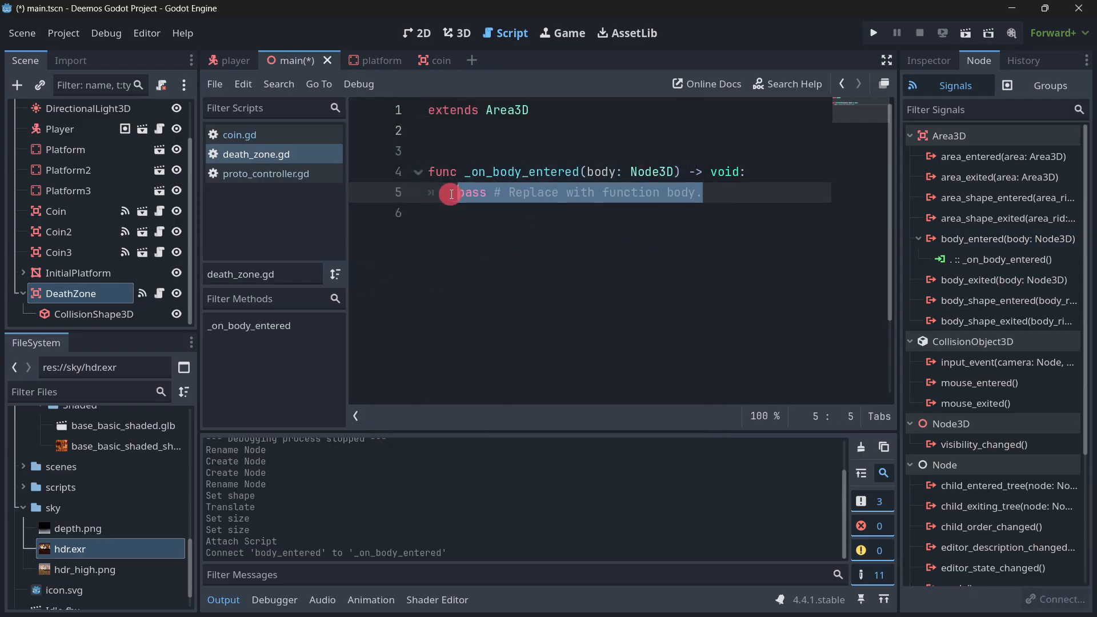
left_click(290, 161)
left_click_drag(702, 194, 455, 188)
type("if bo")
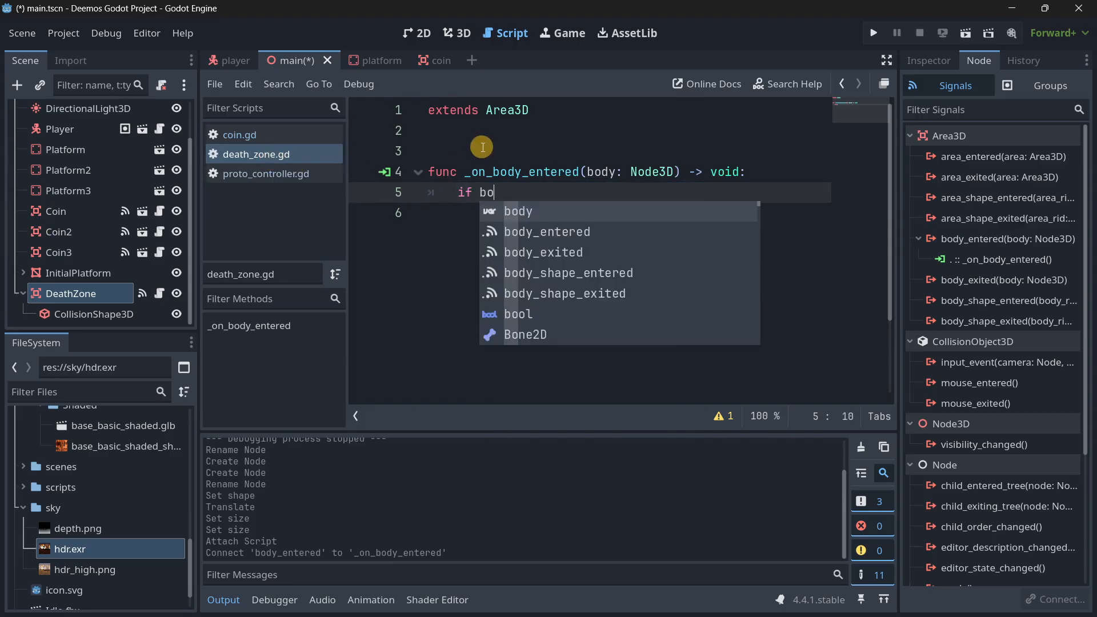
type("sy.is_in_g")
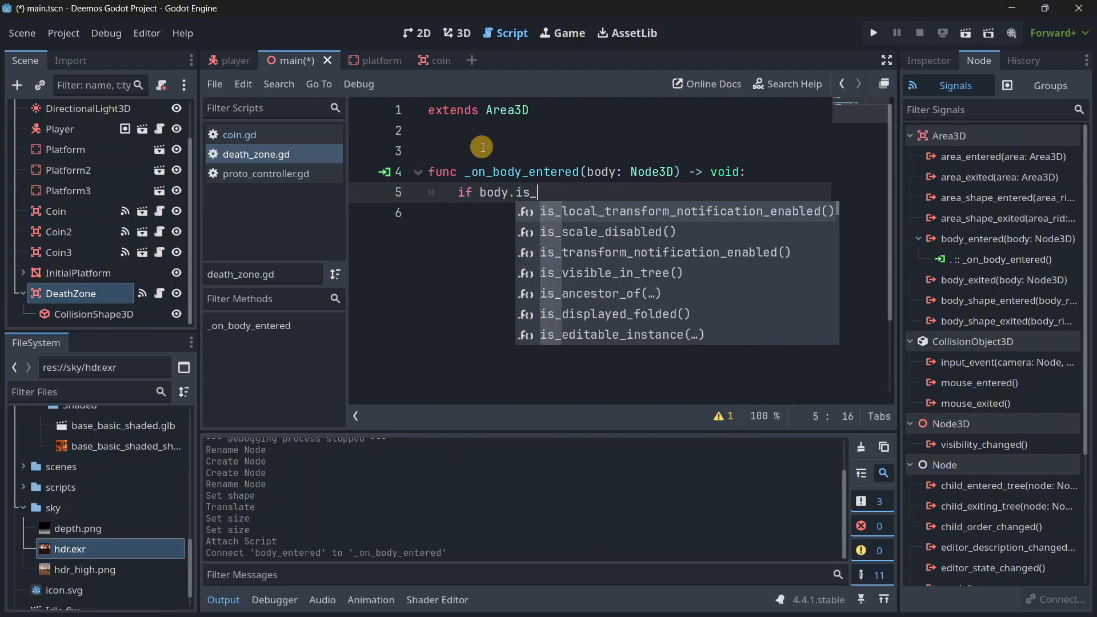
key("Return")
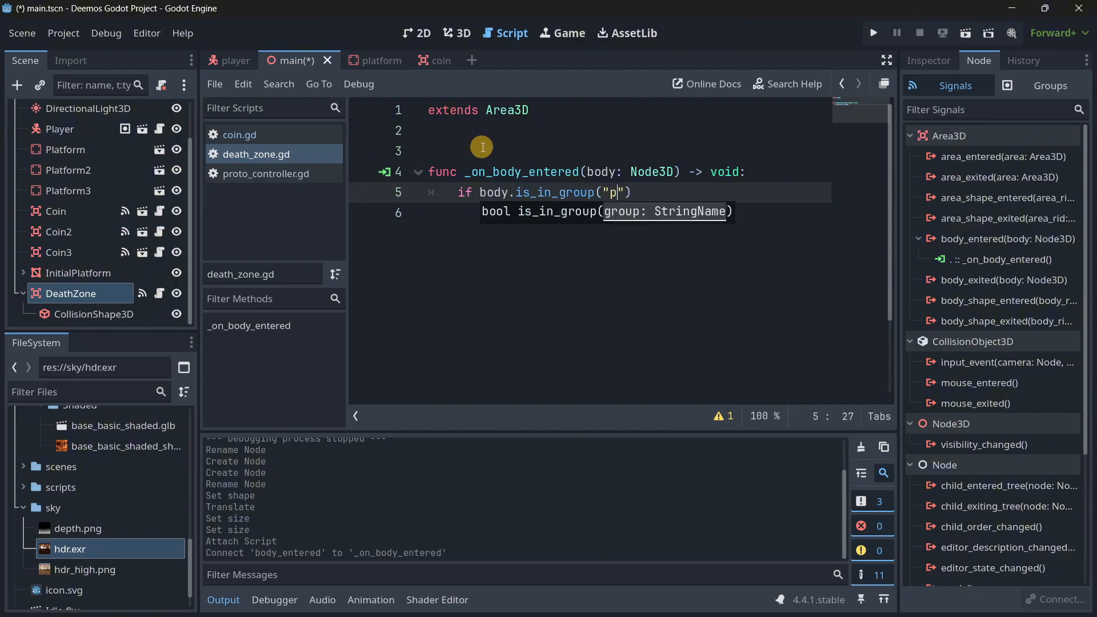
type(":")
key("Return")
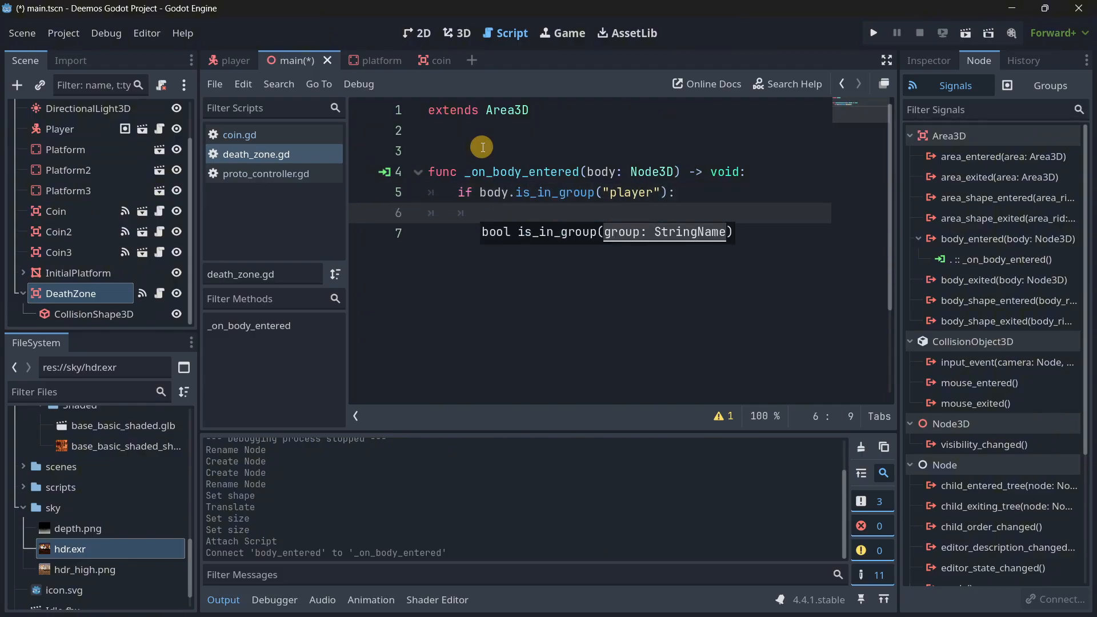
Add get_tree().reload_current_scene() inside the player group condition of the death_zone.gd script.
type("get_tr")
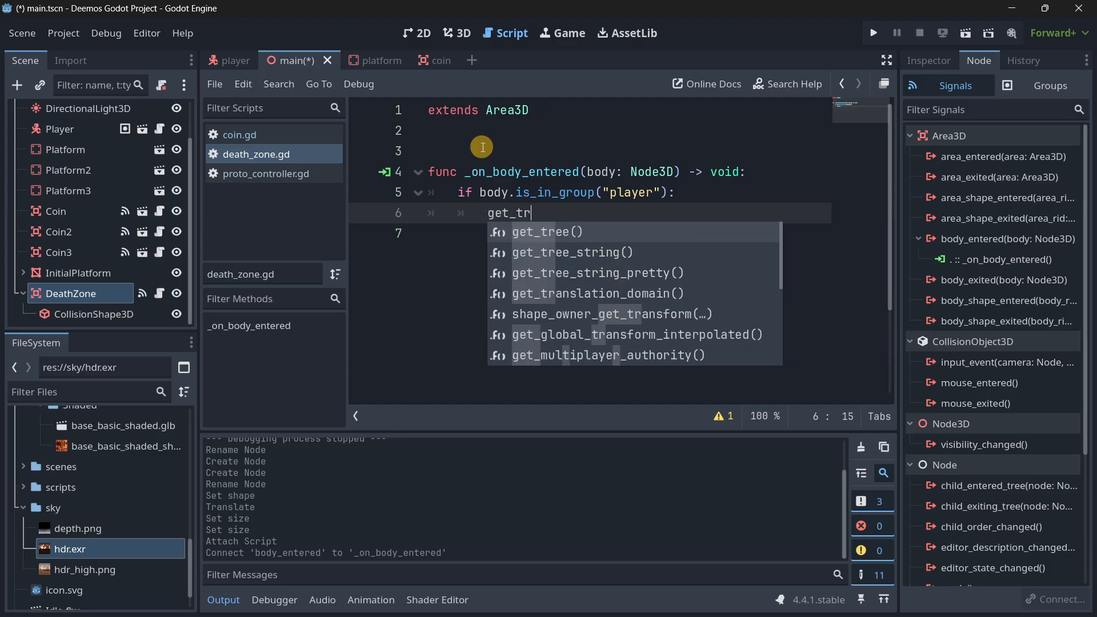
key("Return")
type(".re")
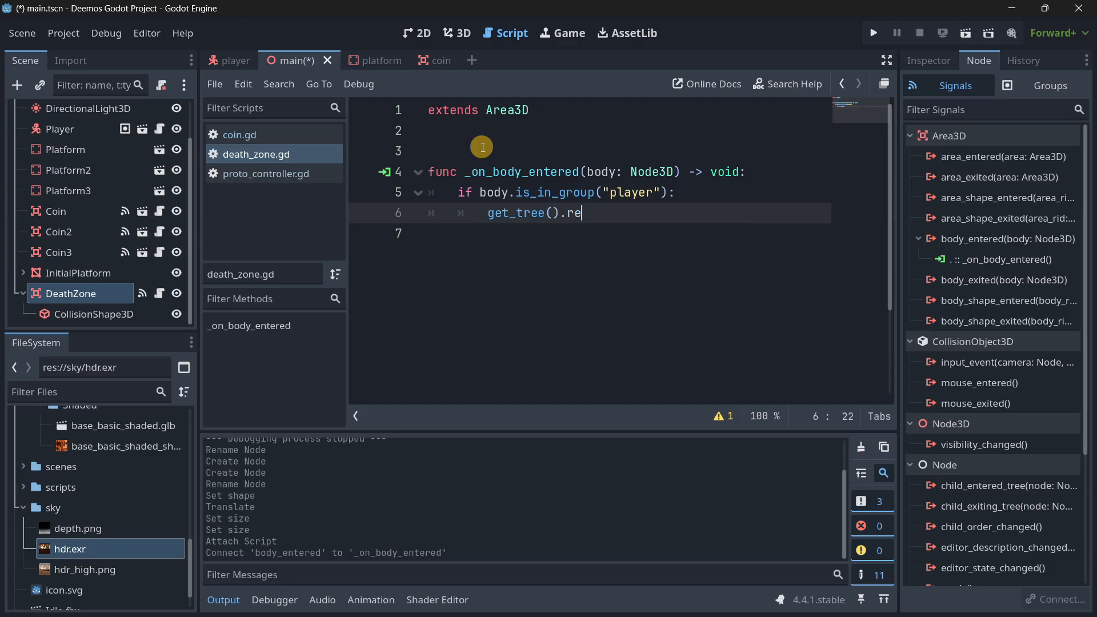
type("alolo")
key("Return")
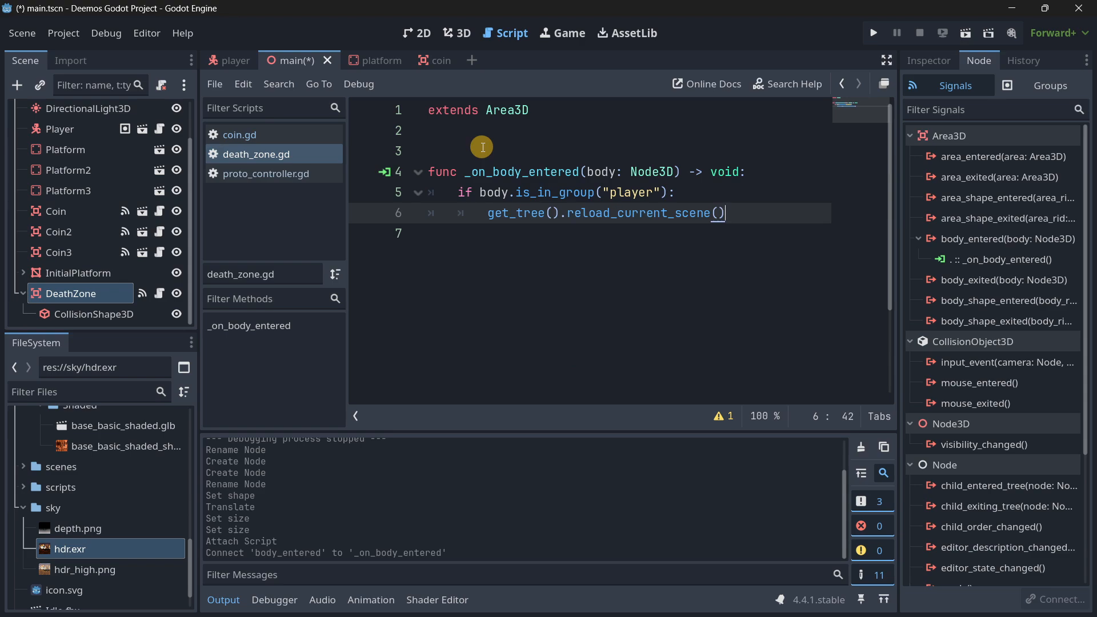
Run the project, move and jump the character to test falling into the death zone, and close the game.
key("F5")
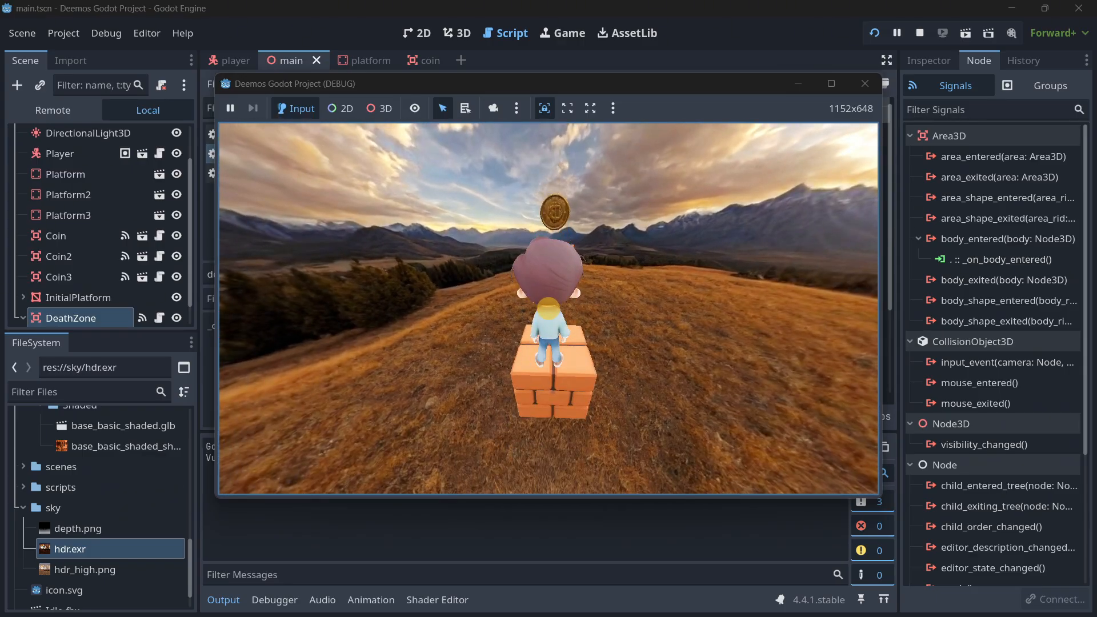
key("w")
key("space")
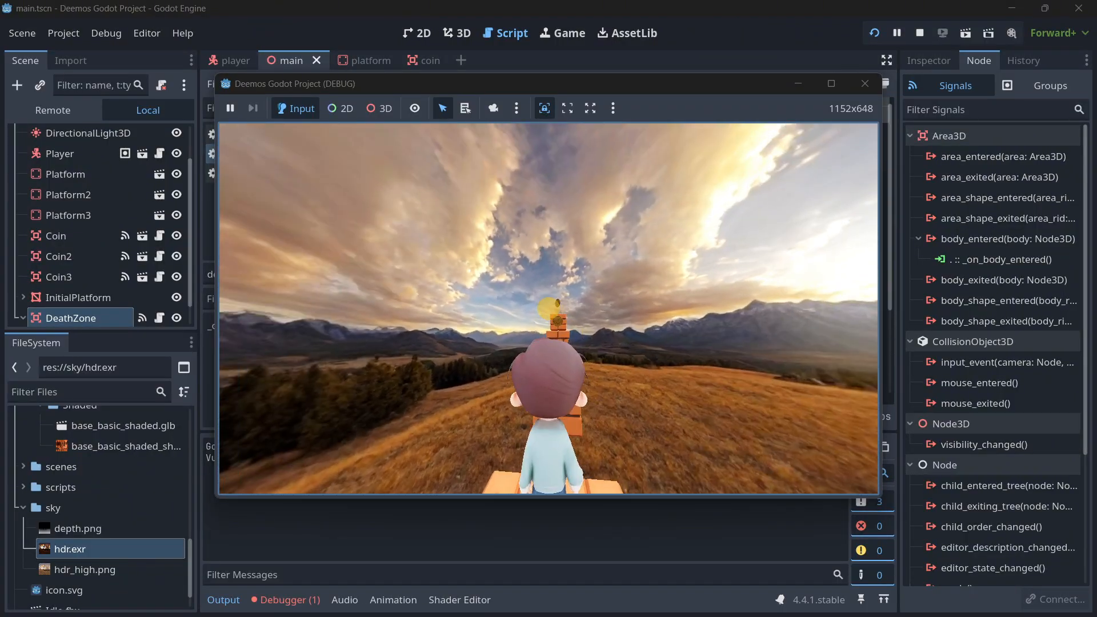
left_click(865, 83)
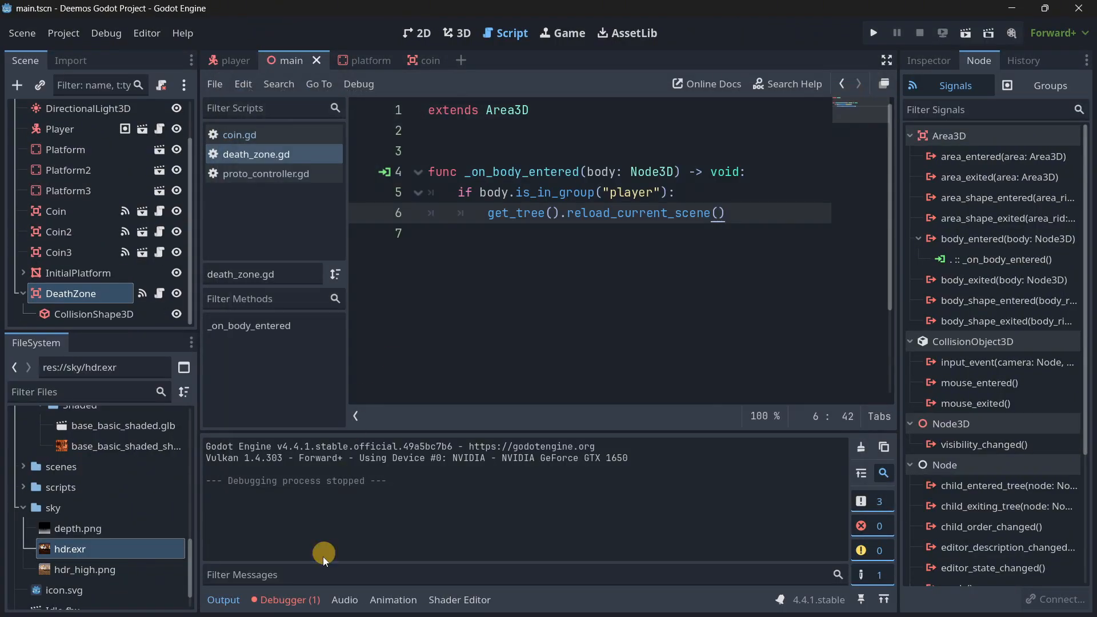
Open the debugger's error list and go to the death_zone.gd line that the error refers to.
left_click(302, 600)
left_click(298, 416)
left_click(426, 468)
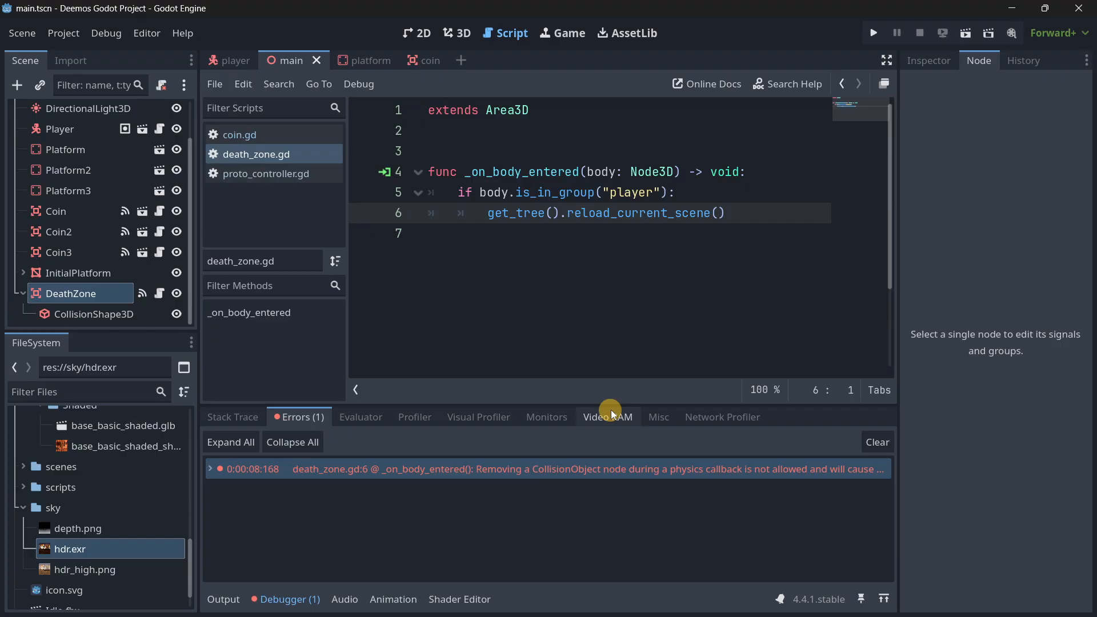
Change line 6 of death_zone.gd to get_tree().call_deferred("reload_current_scene") and save the script.
left_click(565, 213)
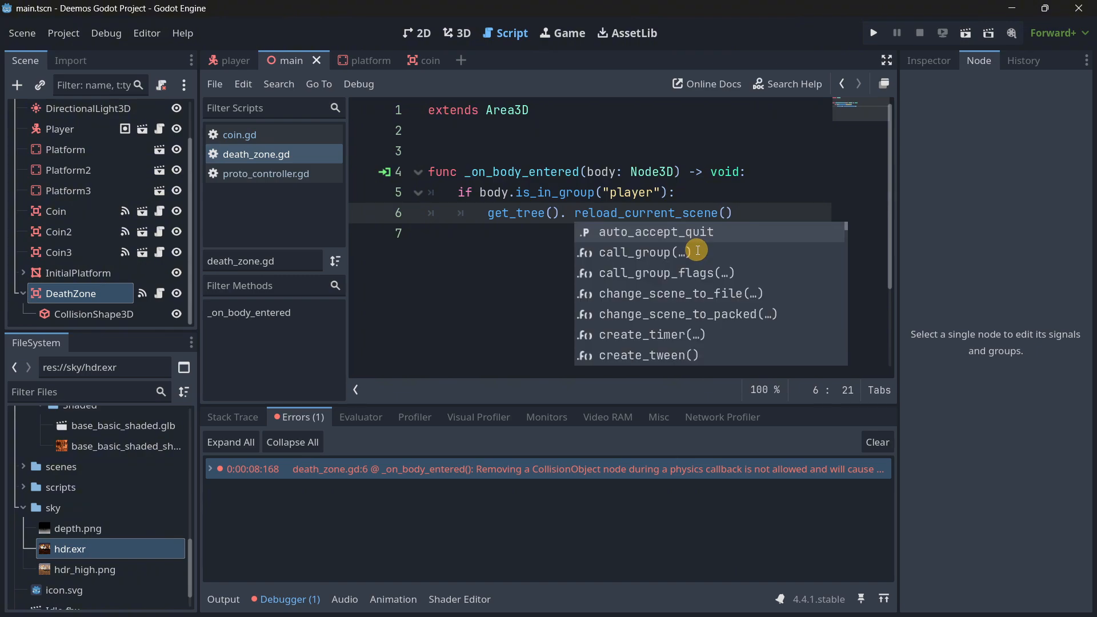
key("Left")
type("call")
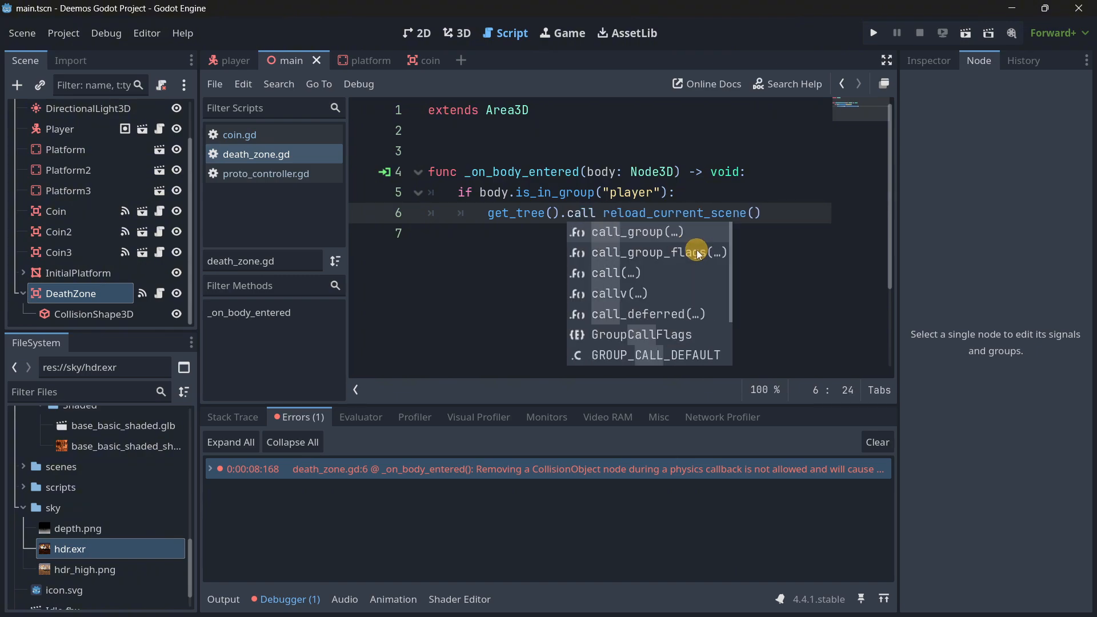
type("_de")
key("Return")
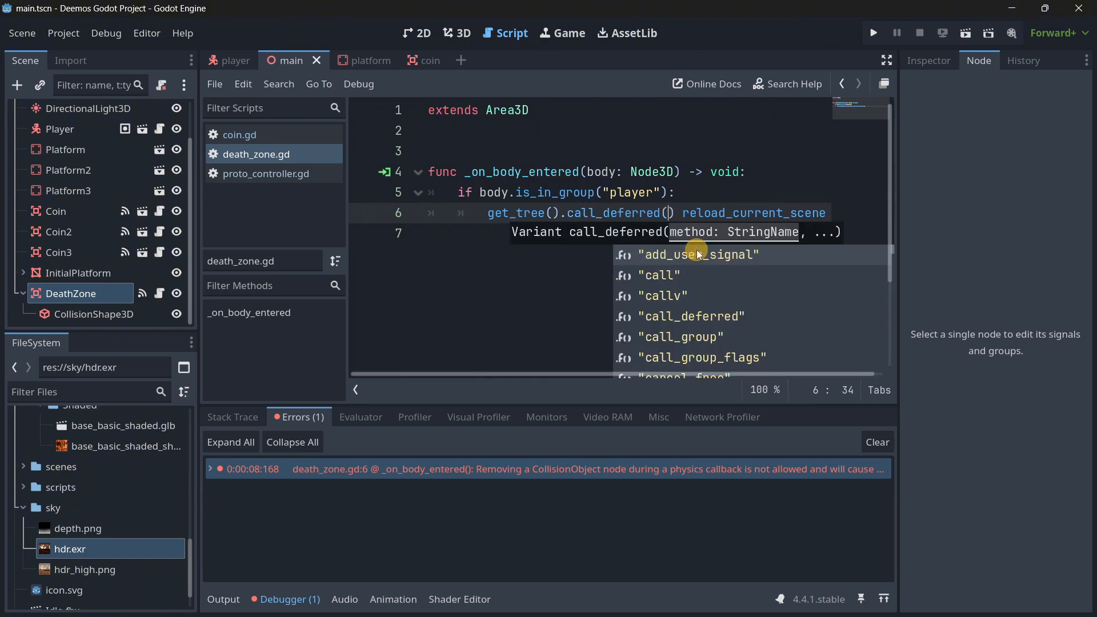
type("\"relo")
key("Return")
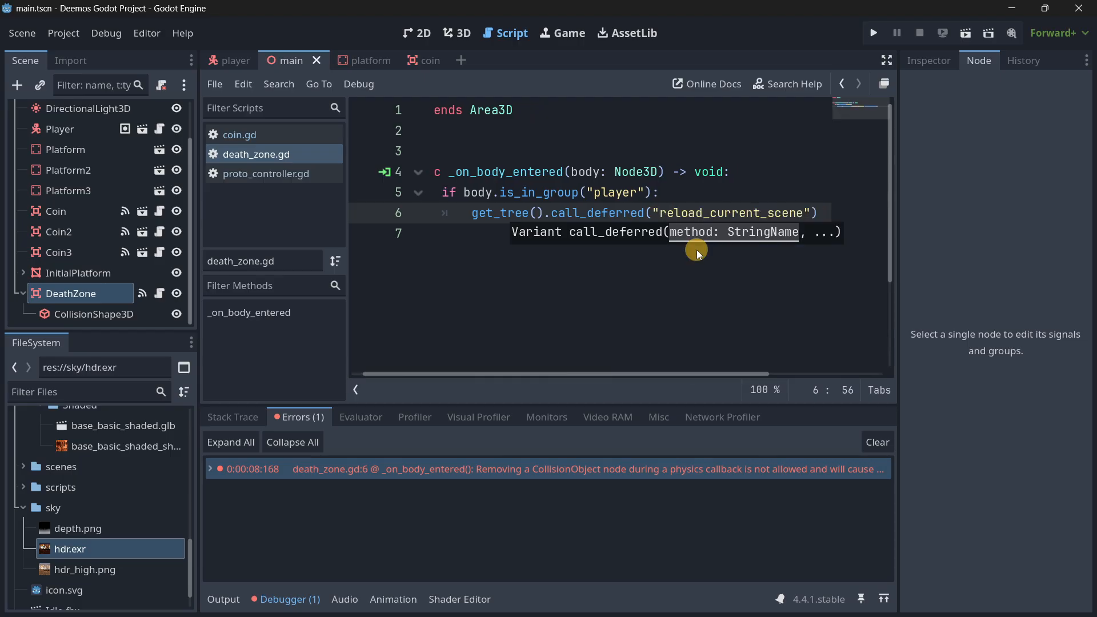
key("Right")
key("shift+End")
key("BackSpace")
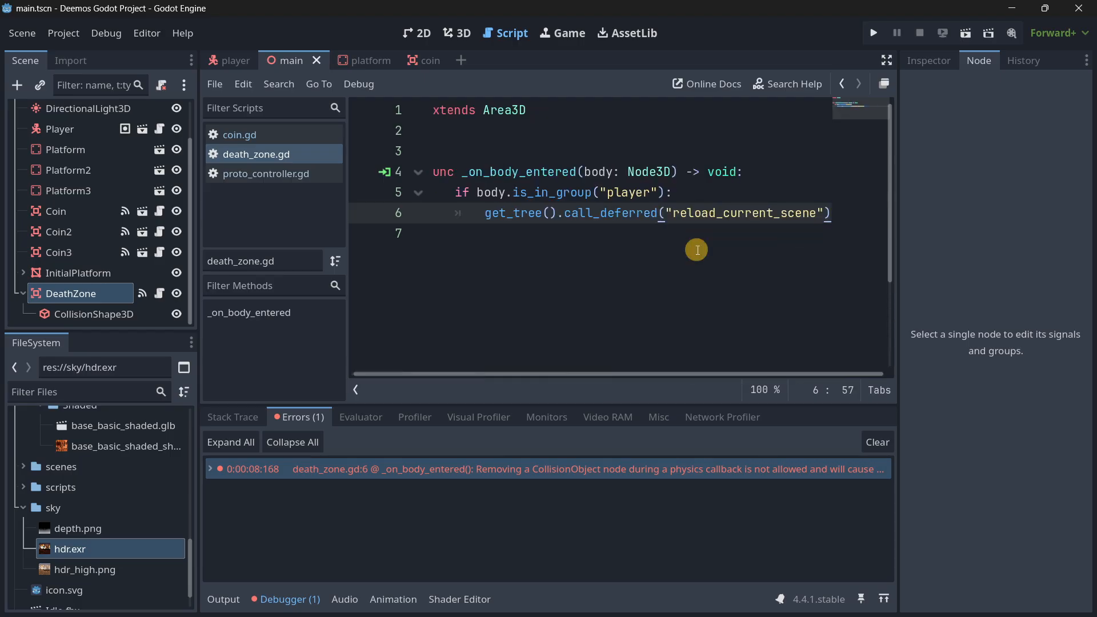
left_click(774, 232)
key("ctrl+s")
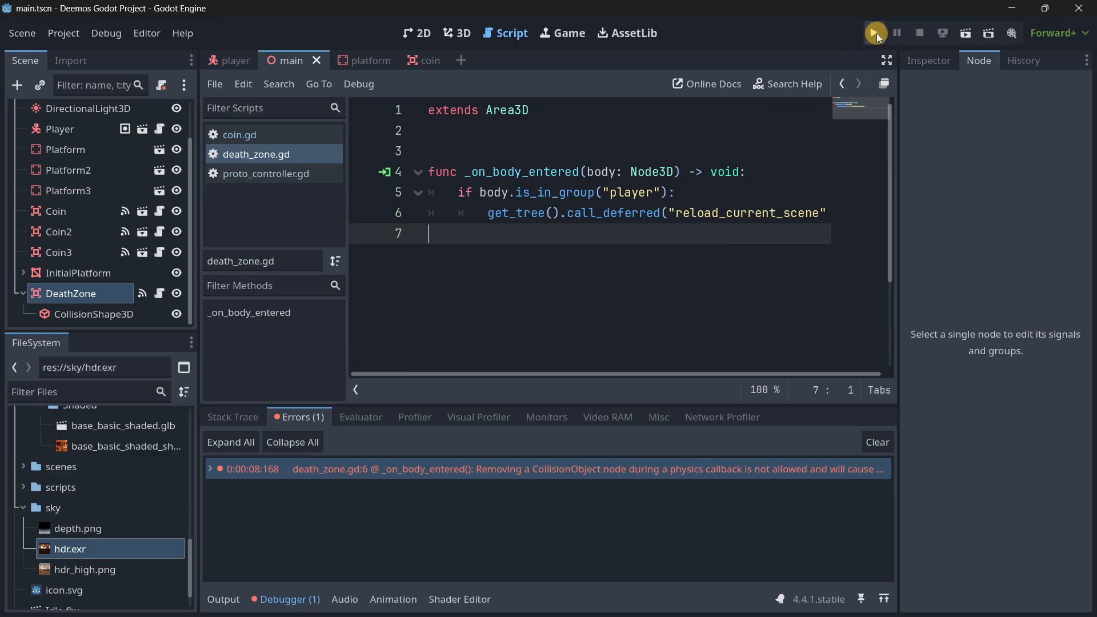
Run the project again and steer the character off the platforms to test the death zone reload.
left_click(875, 34)
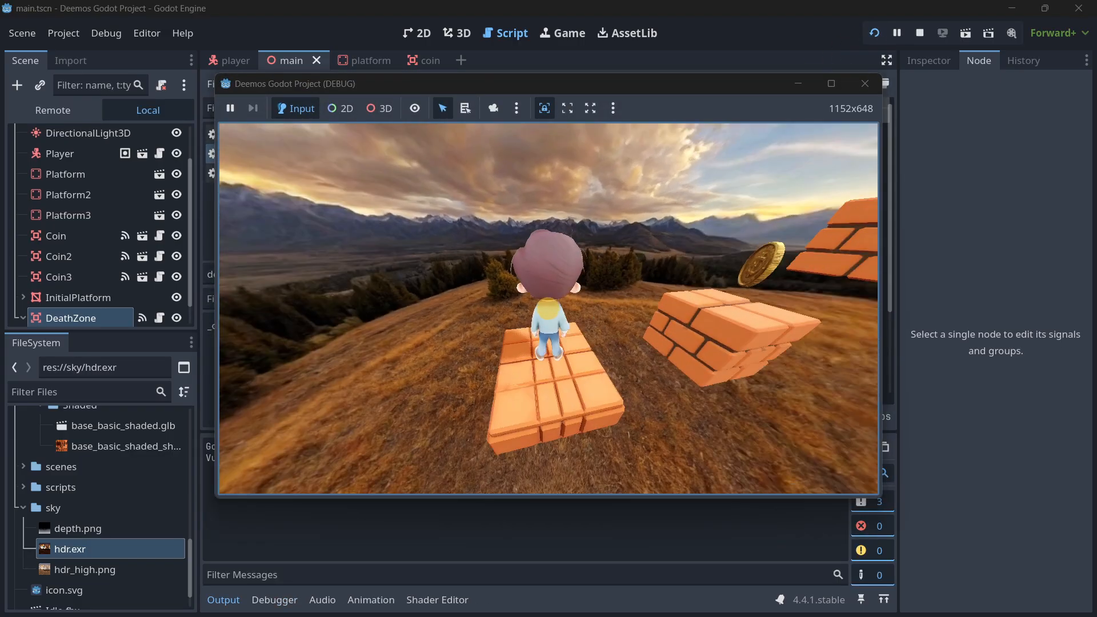
key("w")
key("space")
key("w")
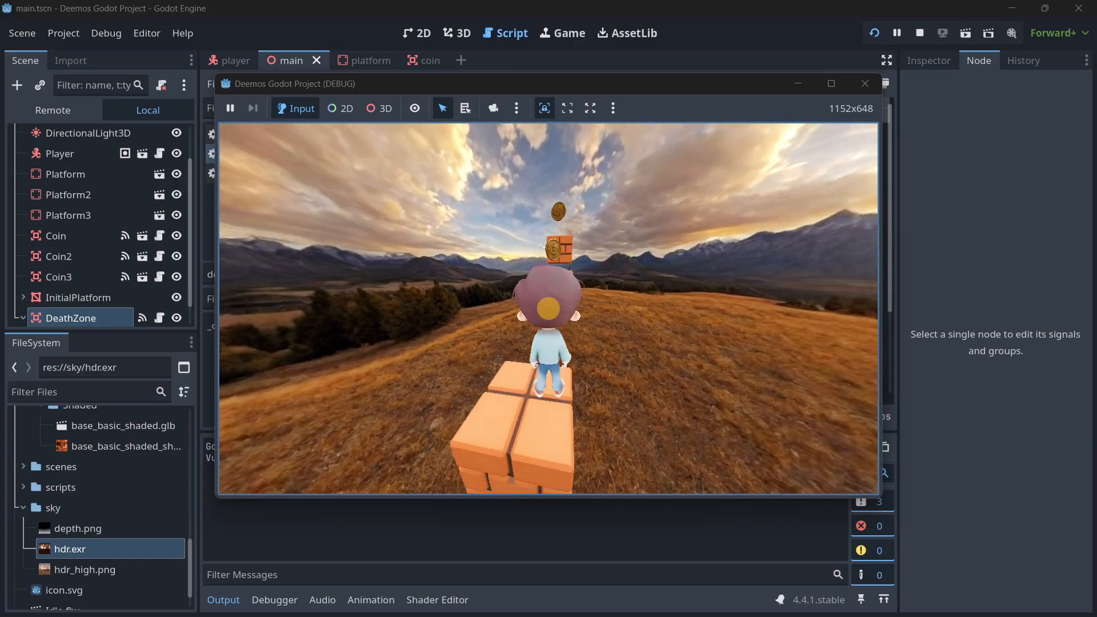
key("space")
key("space")
key("w")
key("d")
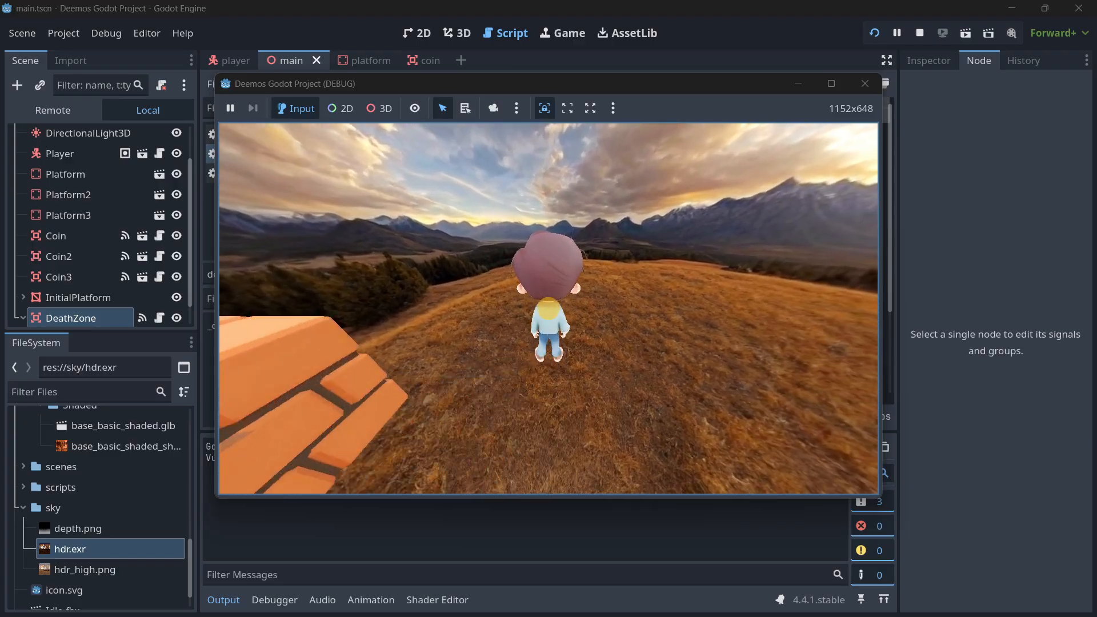
Play through the level by jumping across the brick platforms and collecting coins, and close the game.
key("w")
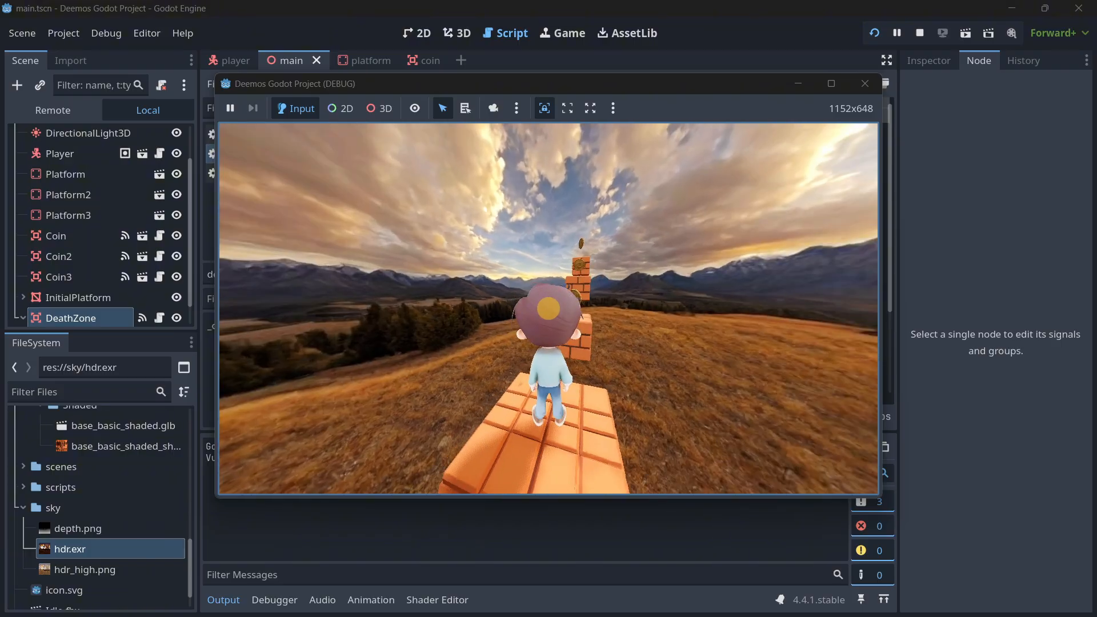
key("space")
key("space")
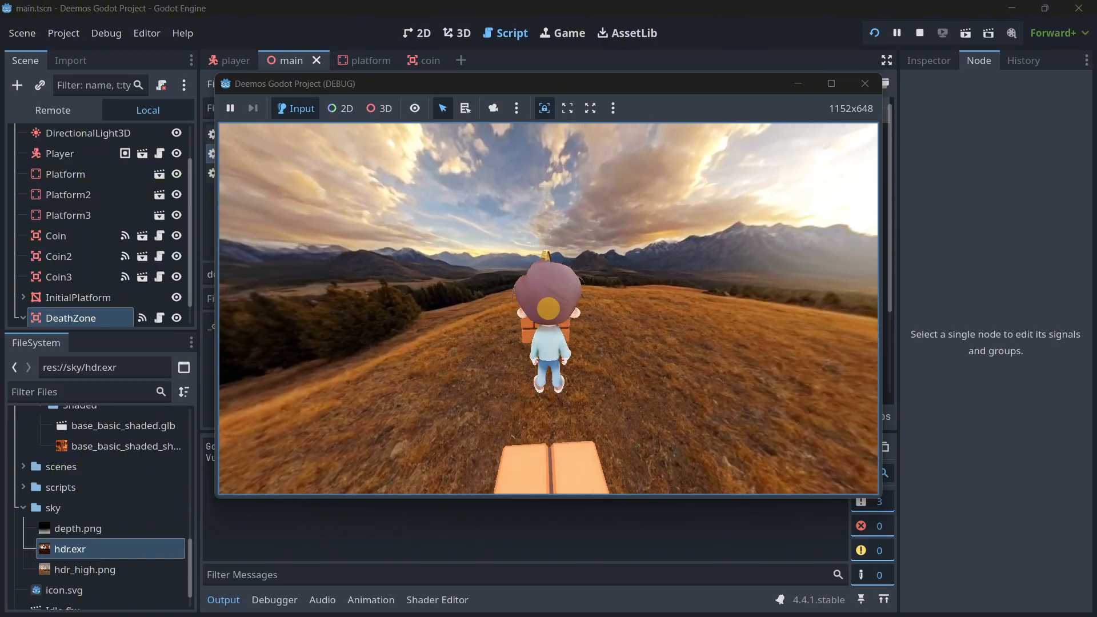
left_click(728, 206)
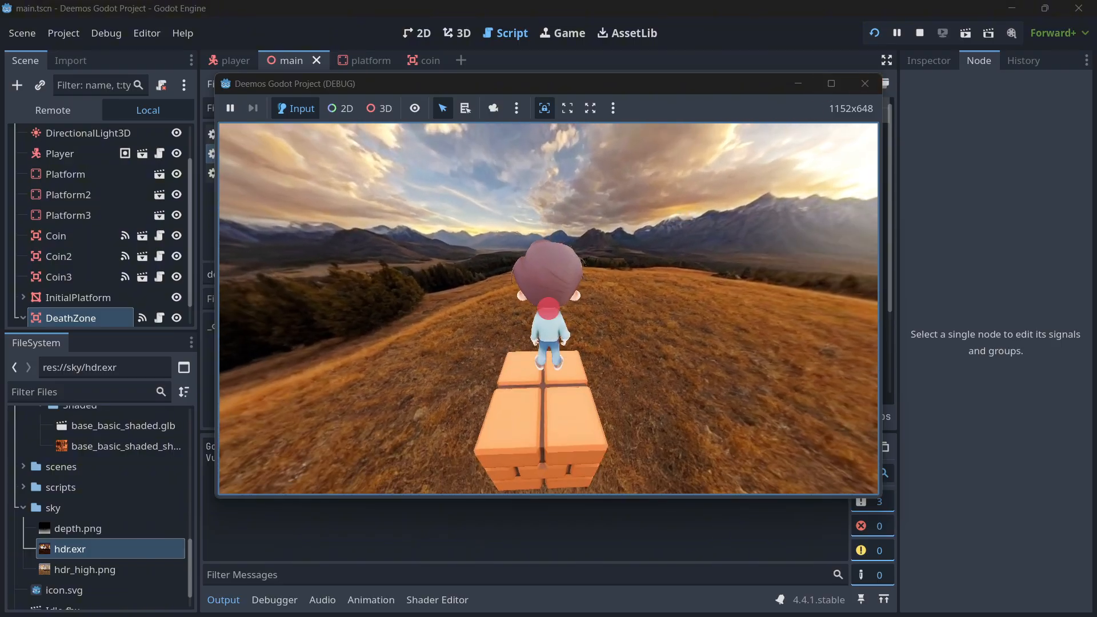
key("w")
key("space")
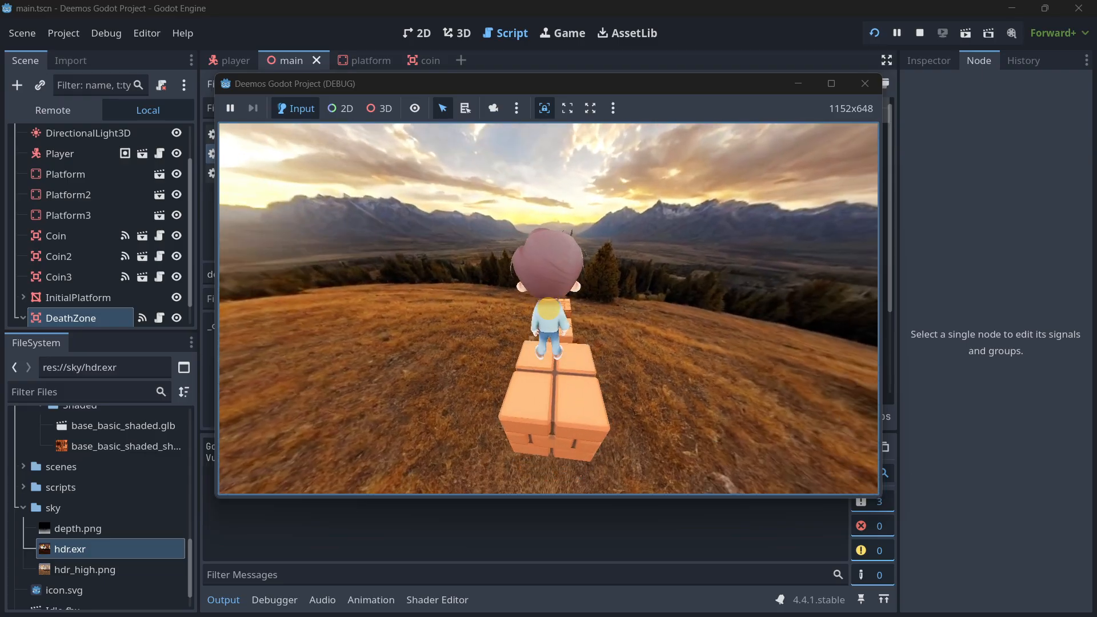
key("w")
key("space")
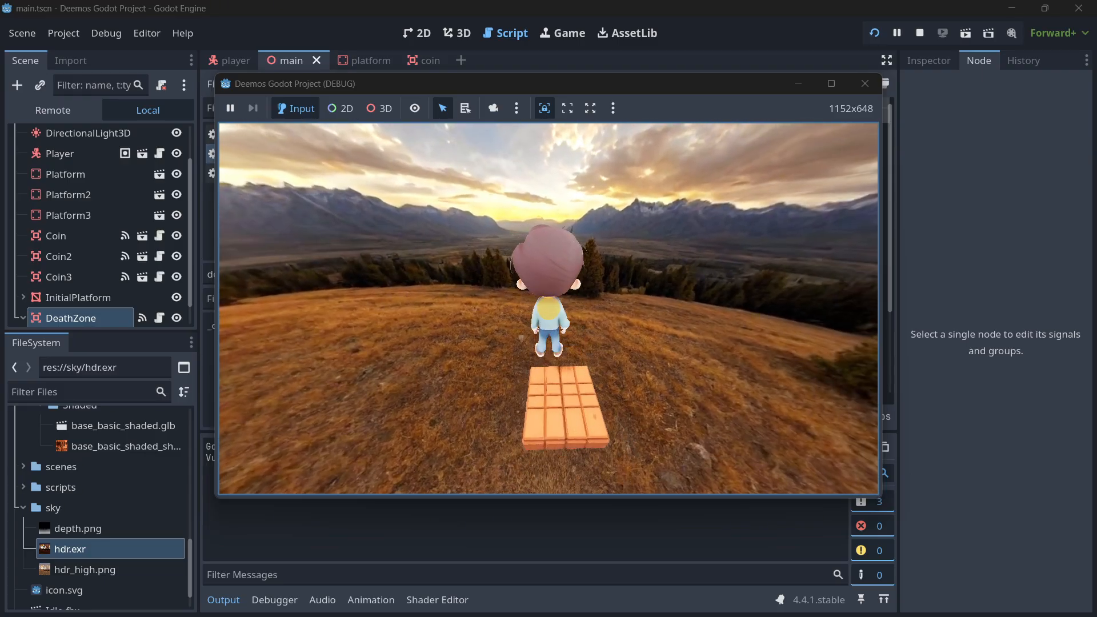
key("Escape")
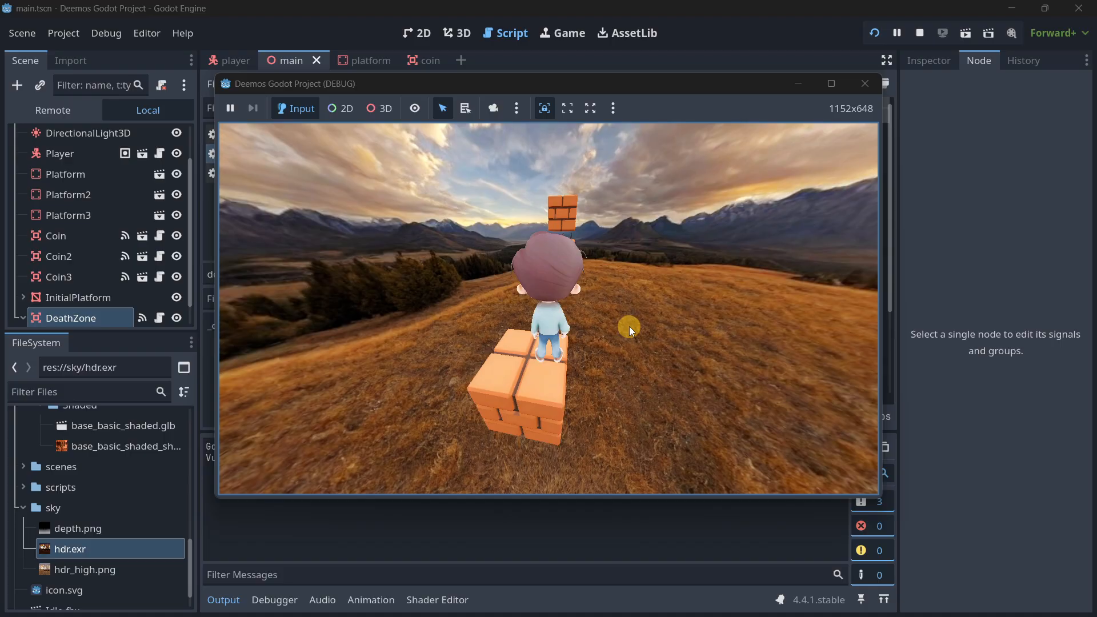
left_click(862, 92)
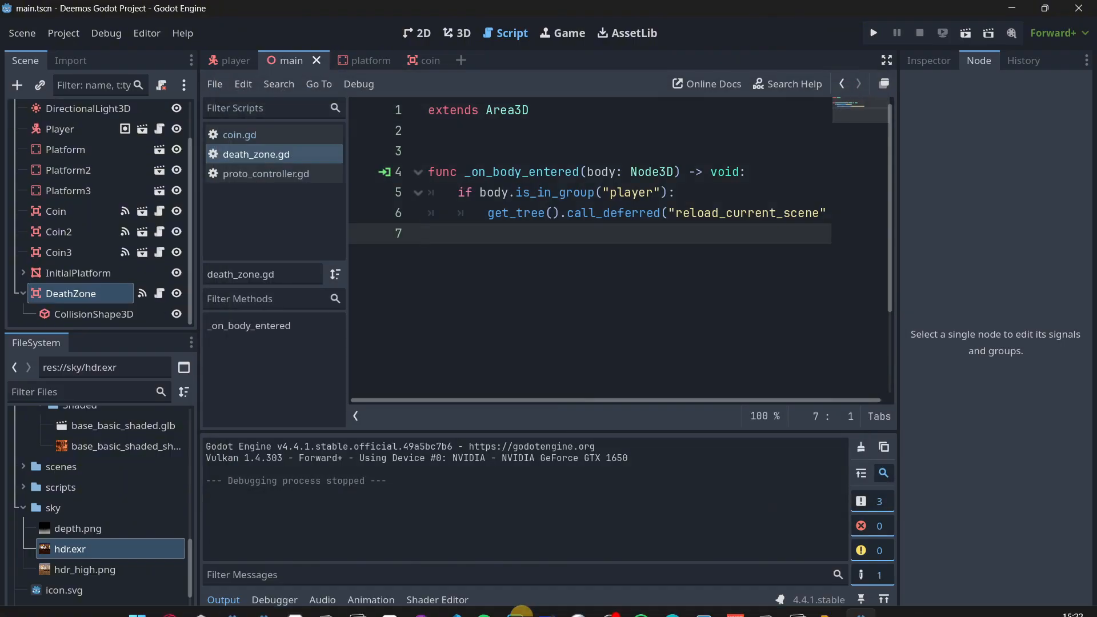
Switch to Hyper3D in the browser and view OmniCraft's HDRI Generator and Texture Generator pages.
left_click(170, 596)
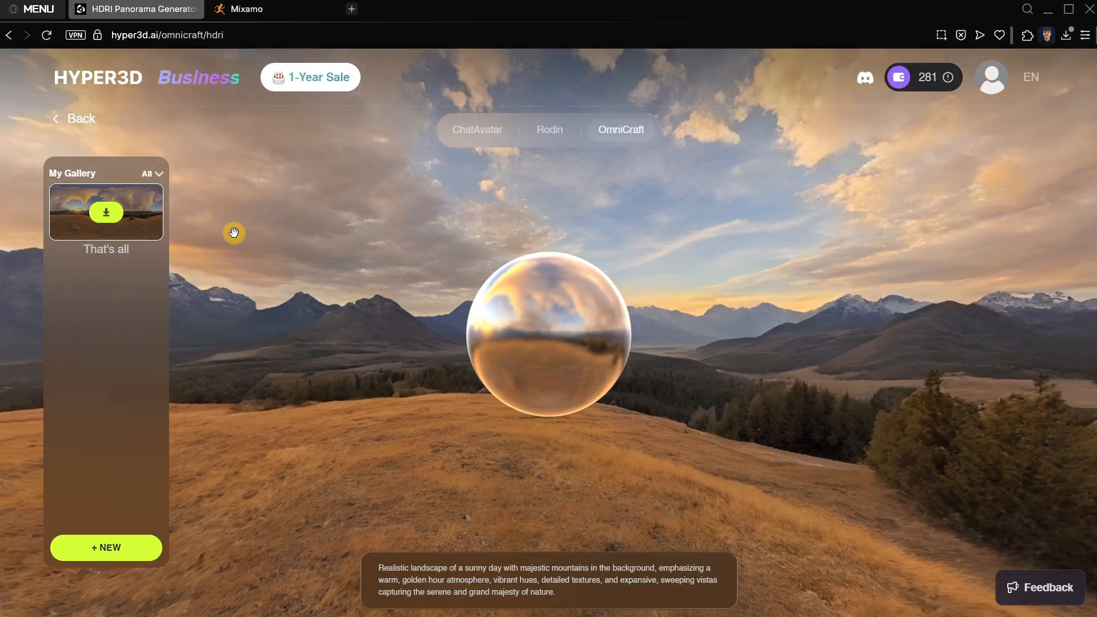
mouse_move(626, 130)
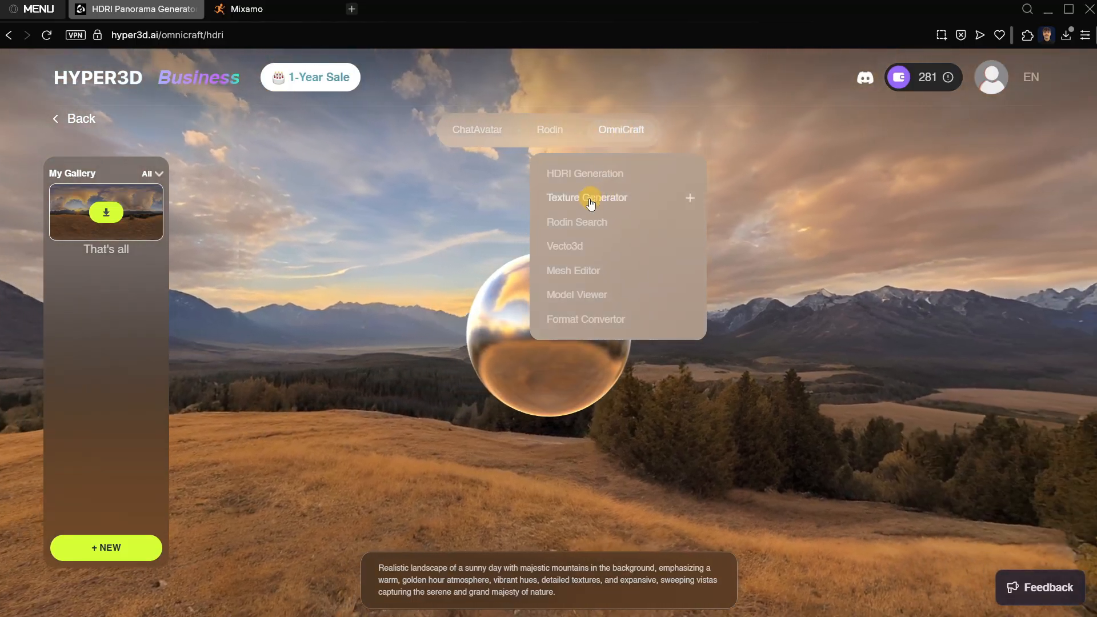
left_click(581, 177)
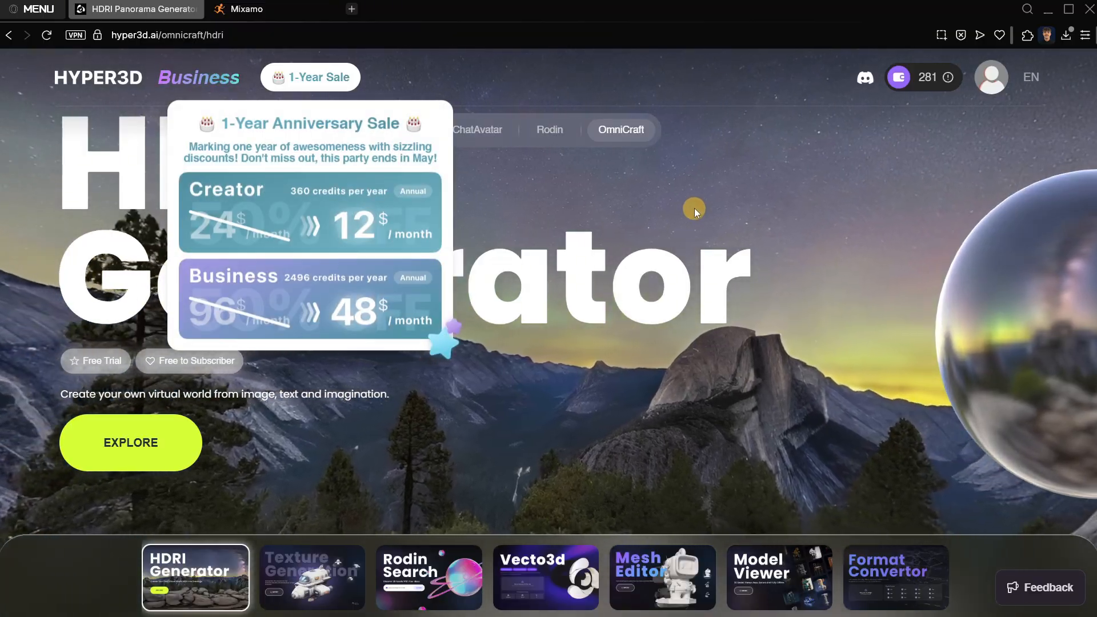
left_click(694, 207)
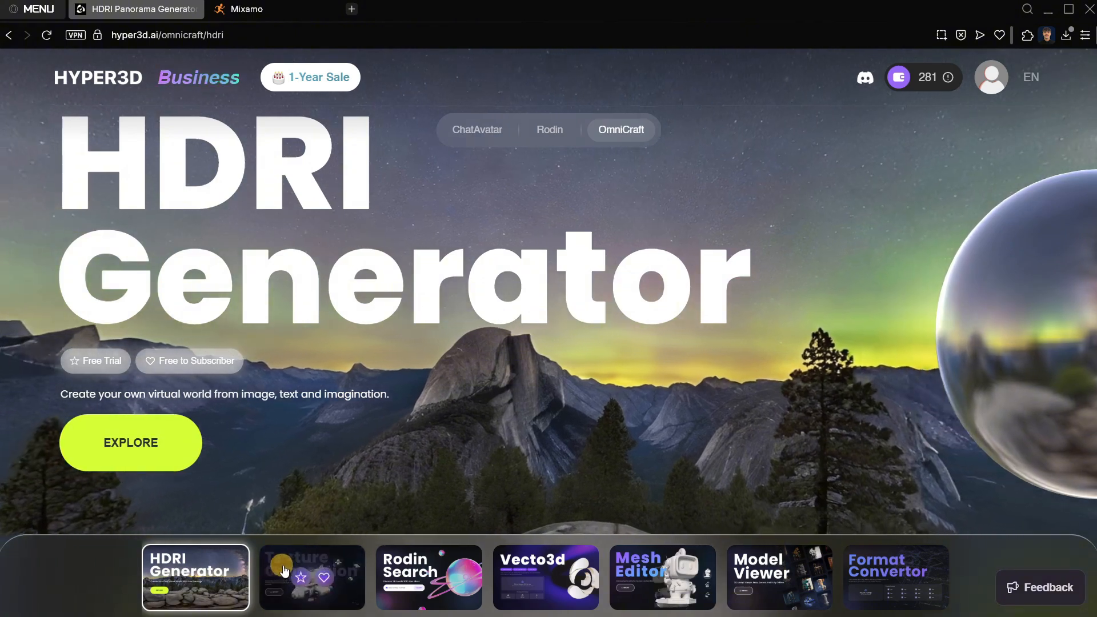
left_click(286, 570)
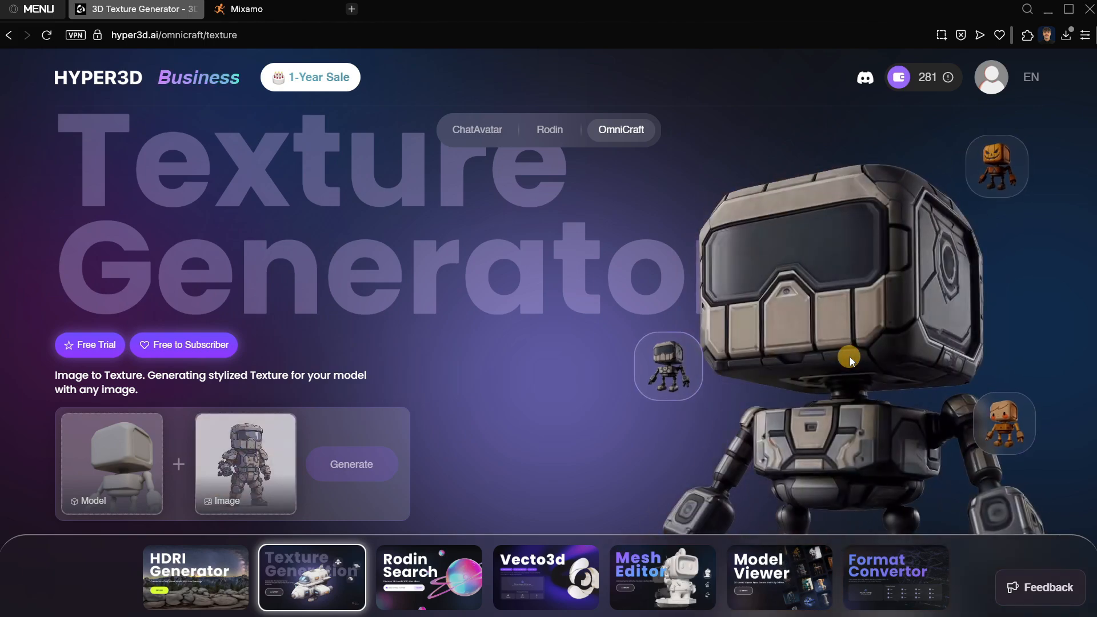
Search for "A platform" in Rodin Search and browse the models from Sketchfab and BlendSwap.
left_click(445, 564)
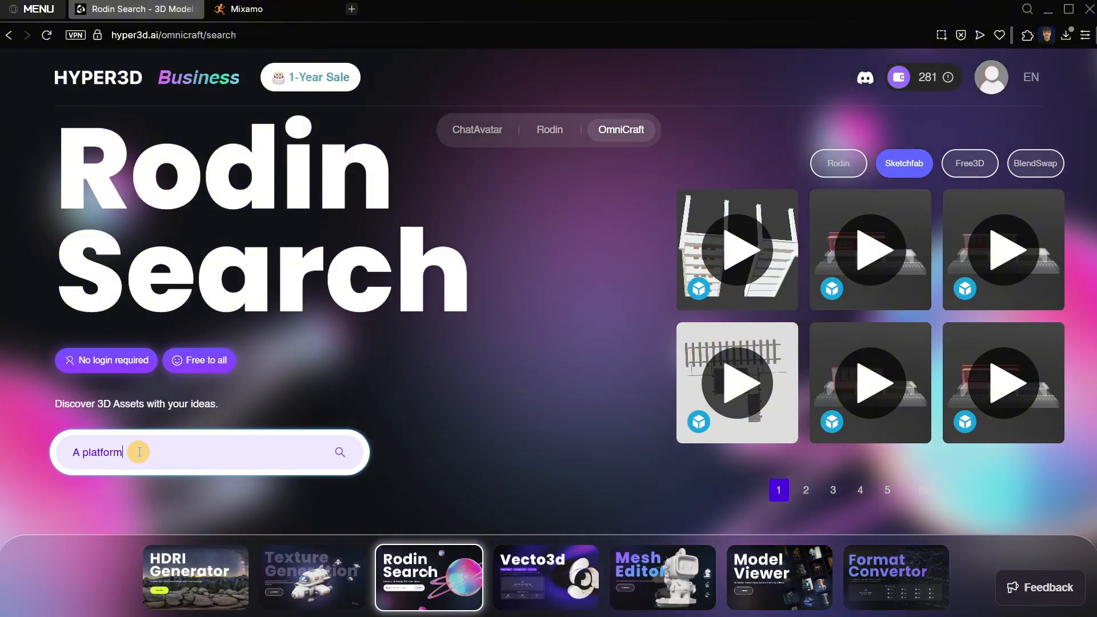
left_click(893, 163)
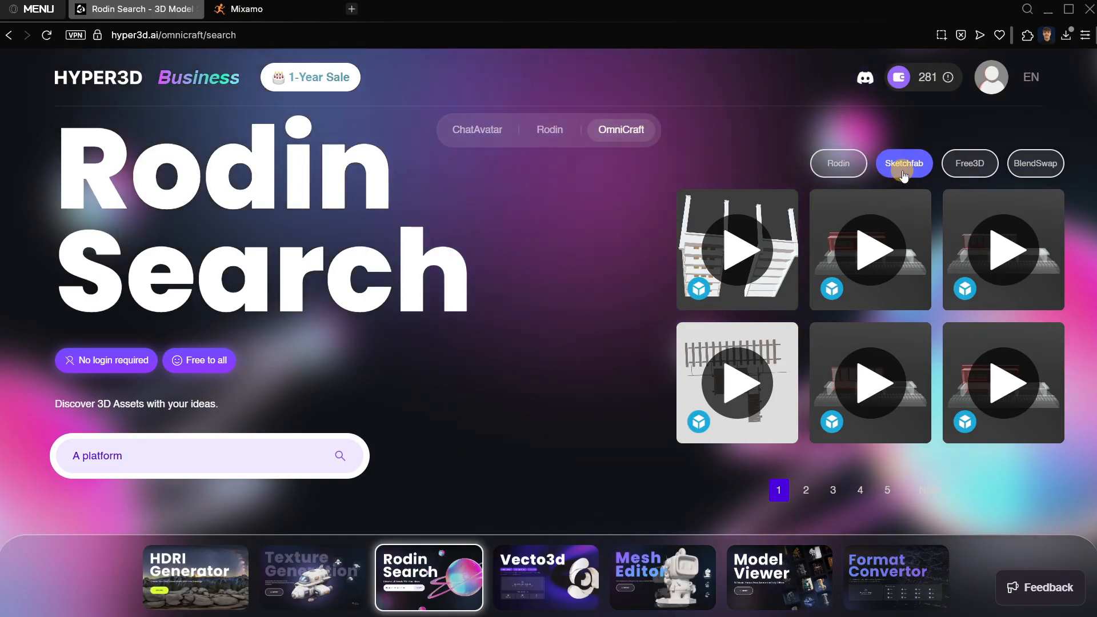
left_click(1031, 166)
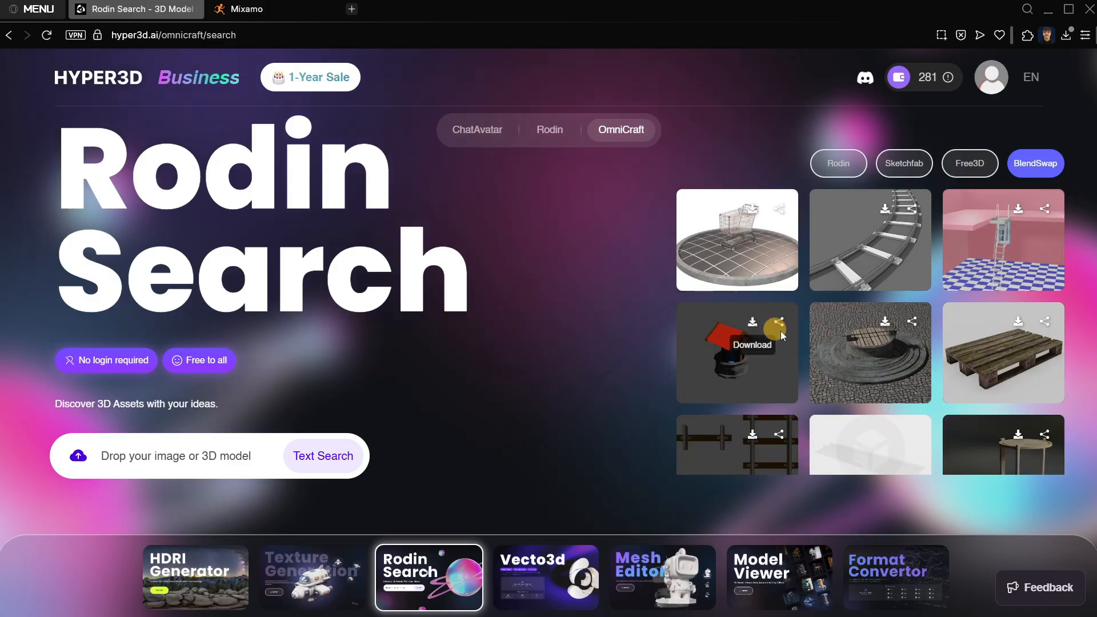
scroll(873, 348, "down", 2)
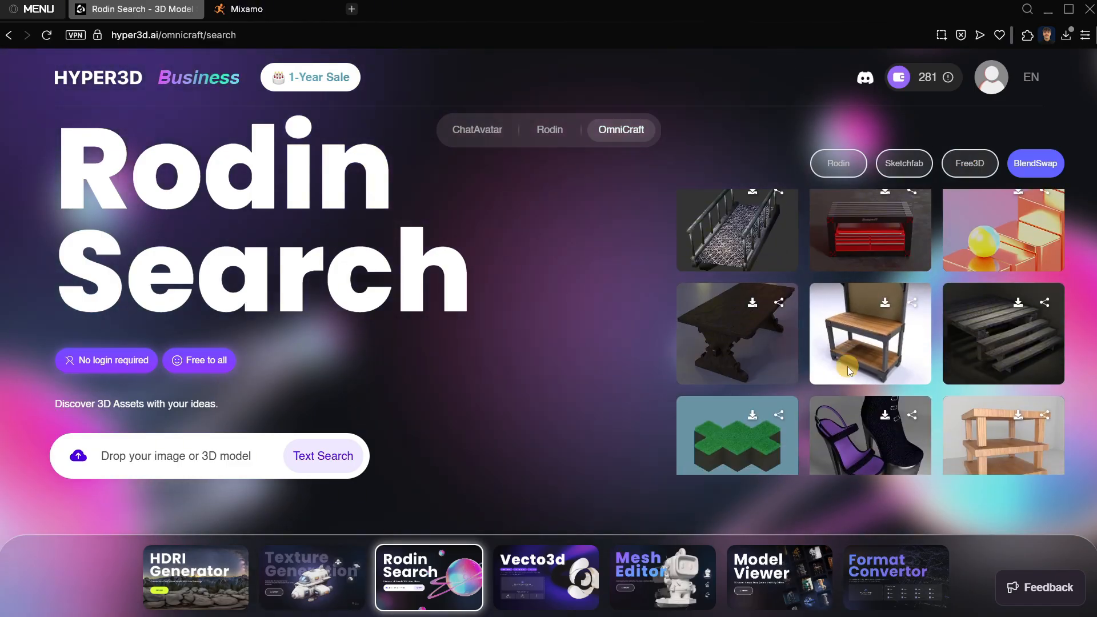
scroll(840, 374, "down", 3)
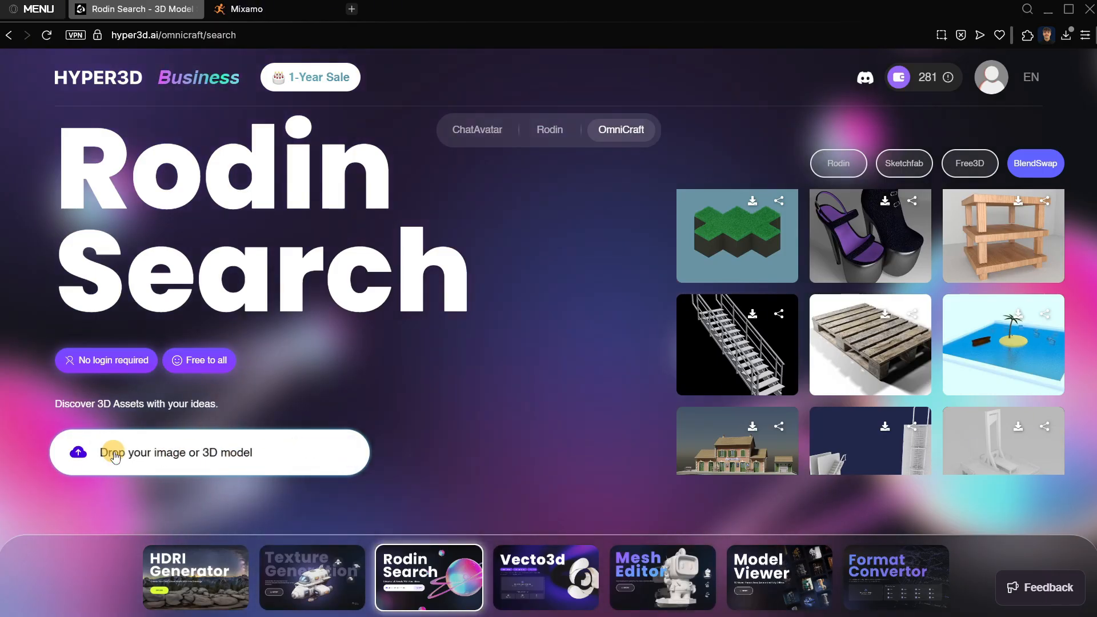
left_click(319, 458)
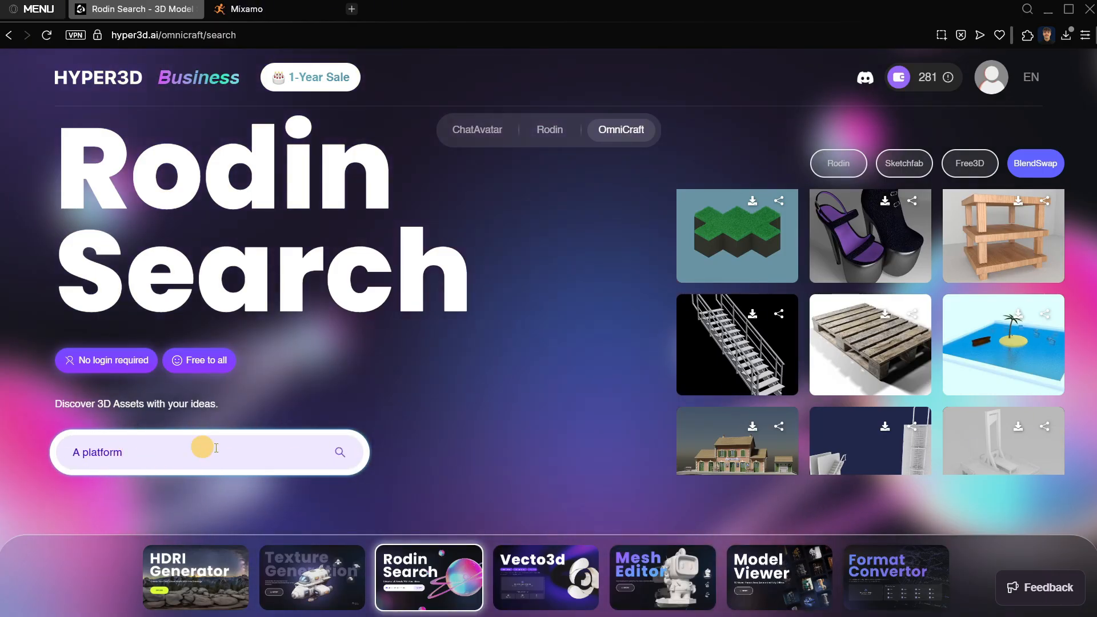
scroll(791, 335, "up", 1)
scroll(794, 361, "up", 5)
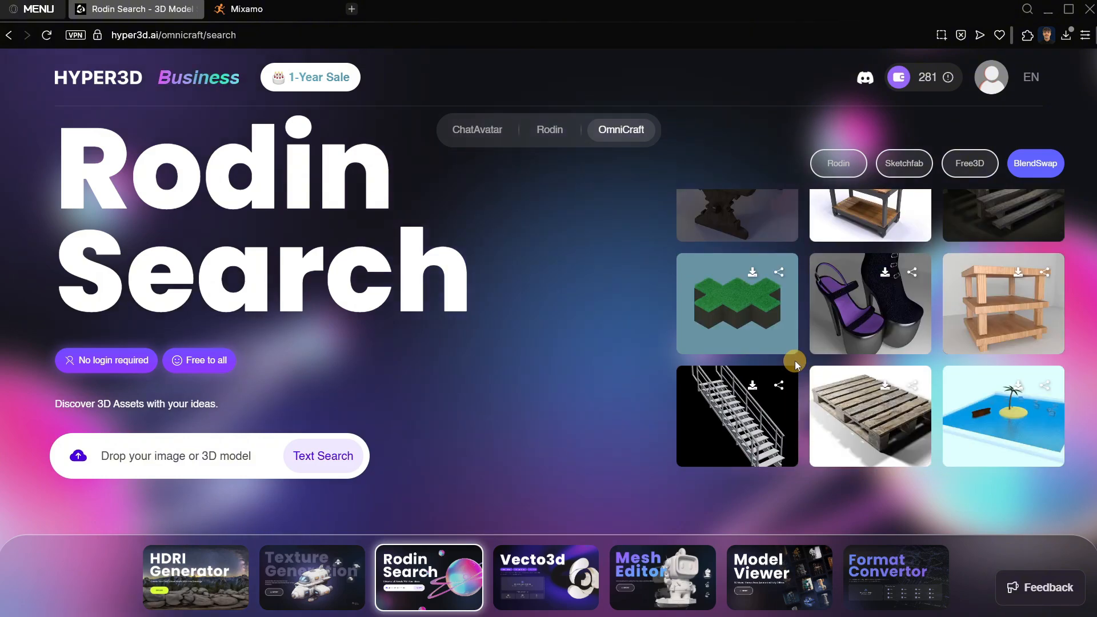
Search Rodin Search for "A 3D character" and browse the models from BlendSwap and Sketchfab.
left_click(311, 465)
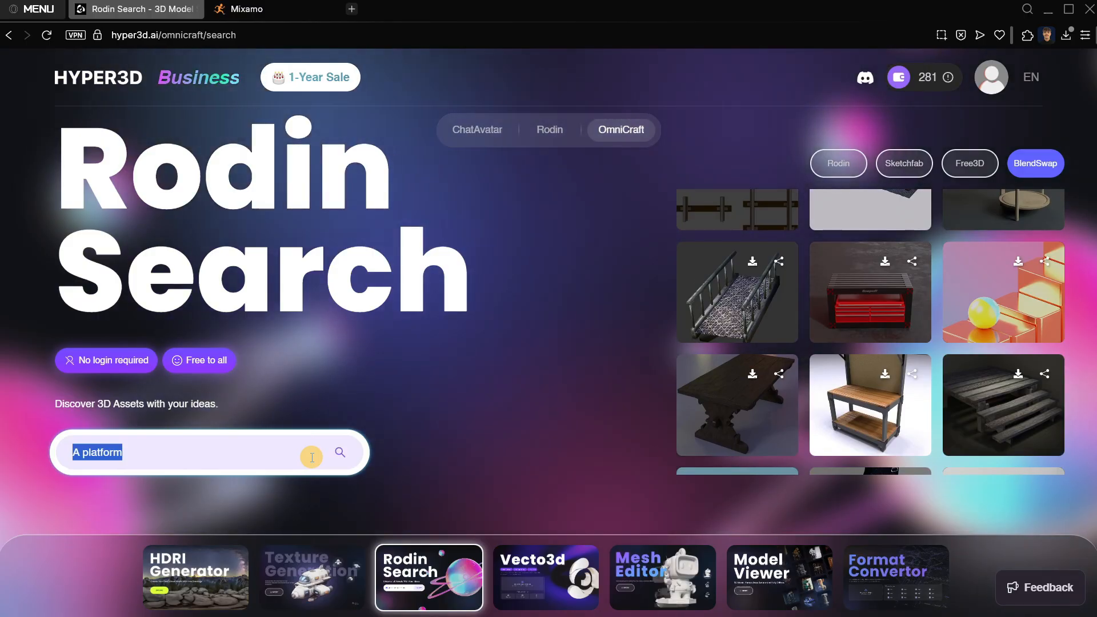
type("A")
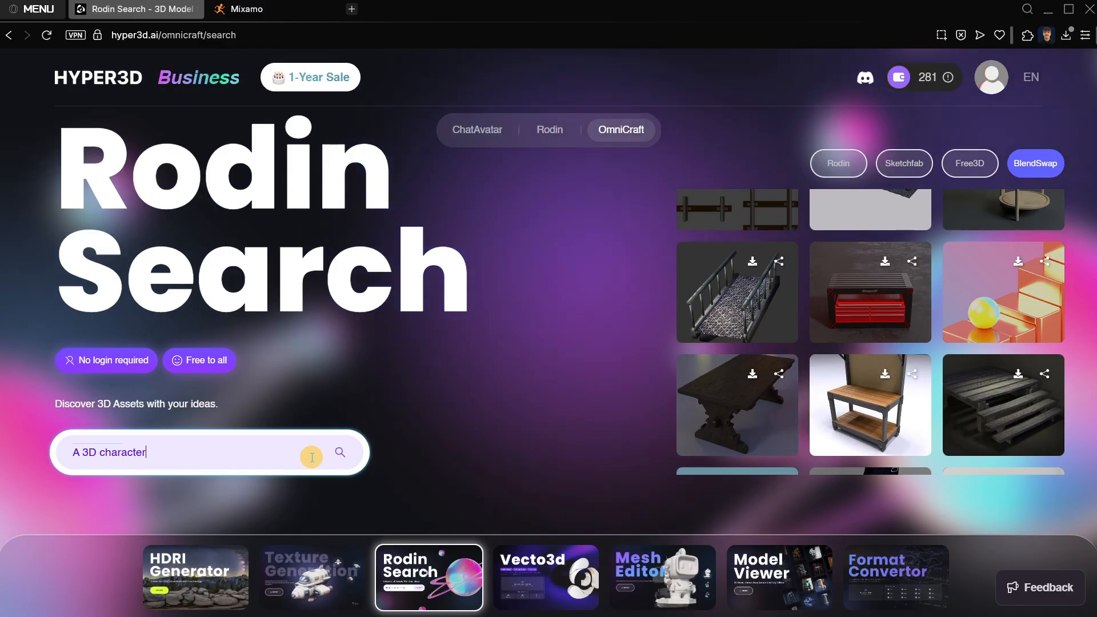
key("Return")
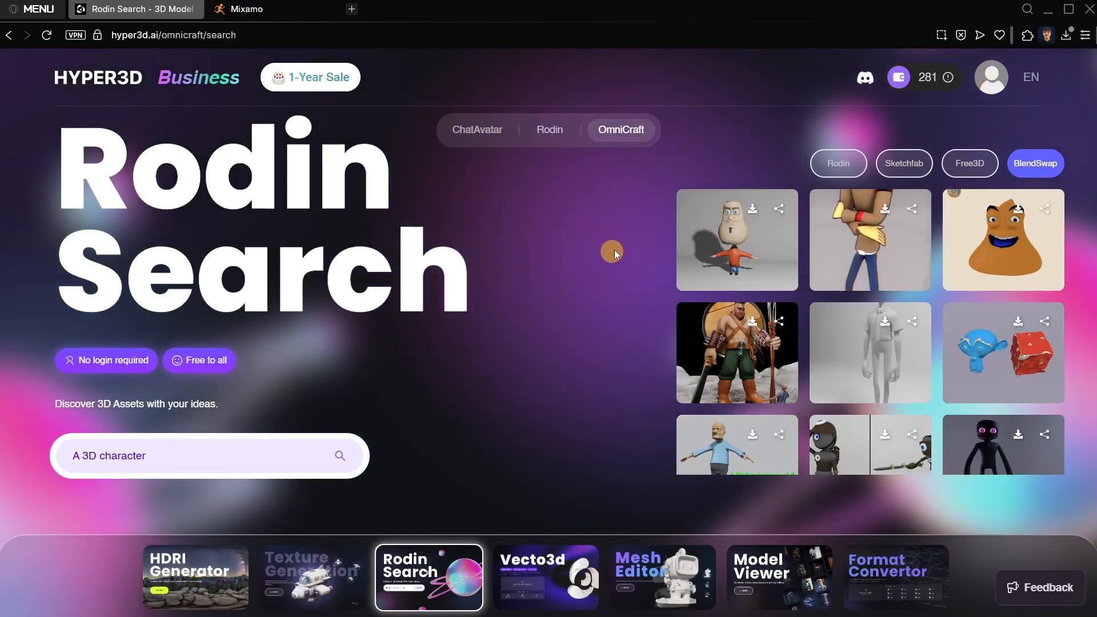
scroll(790, 316, "down", 10)
scroll(811, 322, "up", 10)
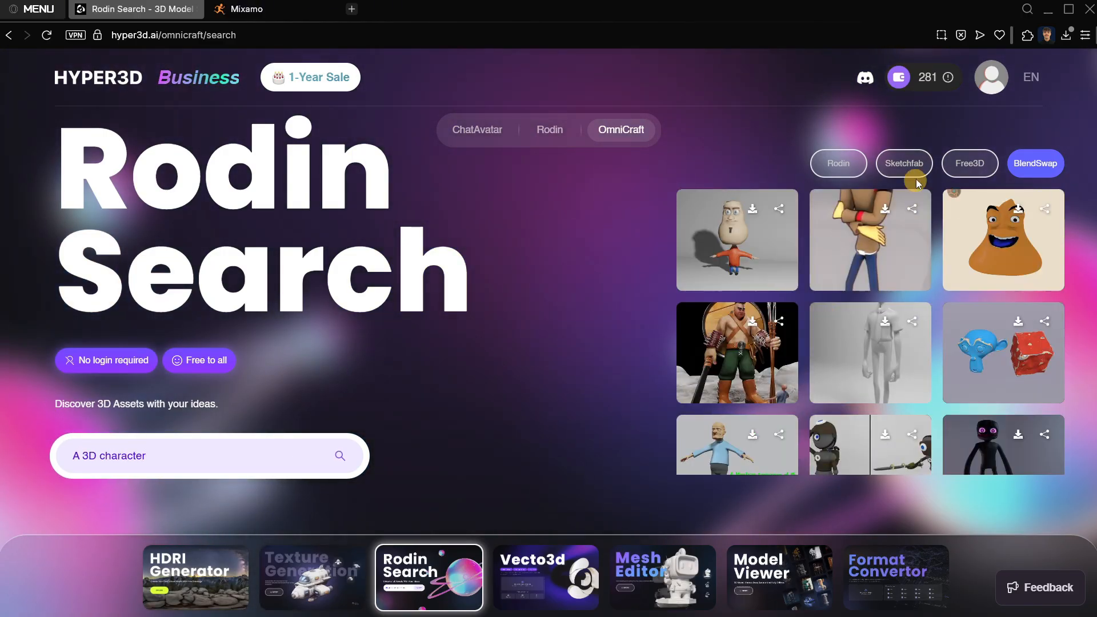
left_click(914, 172)
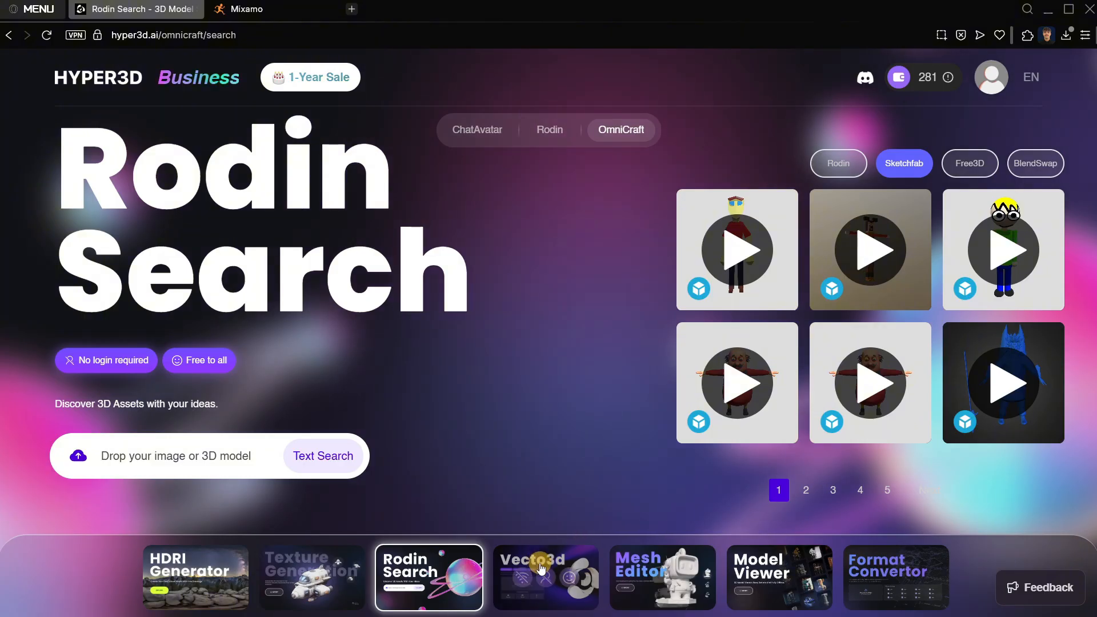
View OmniCraft's Vecto3d page, rotating its sample 3D logo in the maximized browser window, and view the Mesh Editor page.
left_click(535, 583)
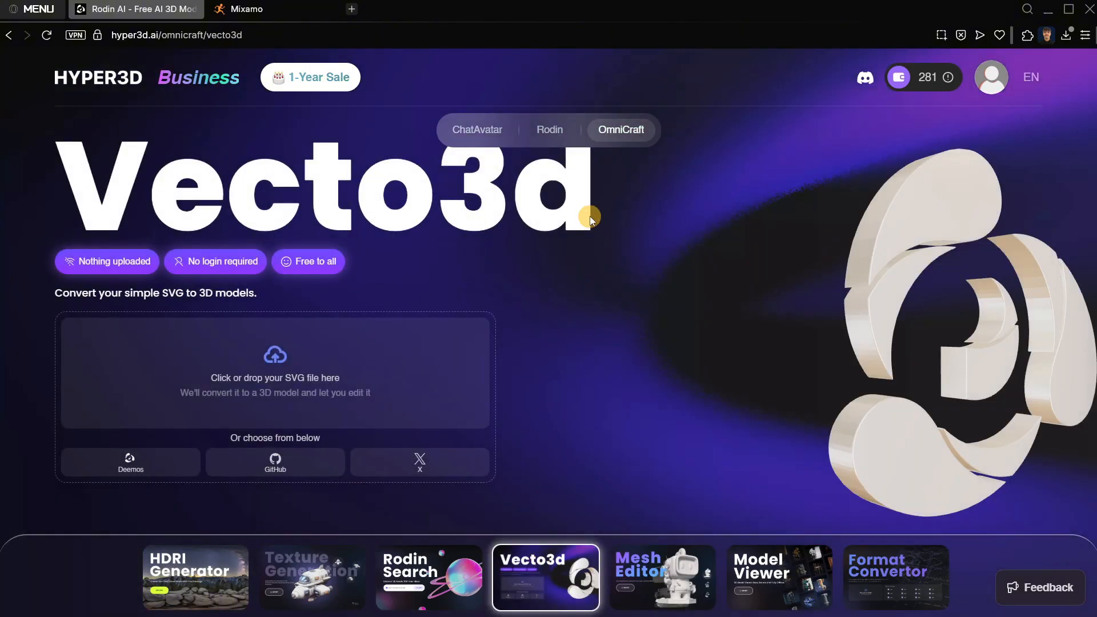
left_click_drag(795, 272, 903, 308)
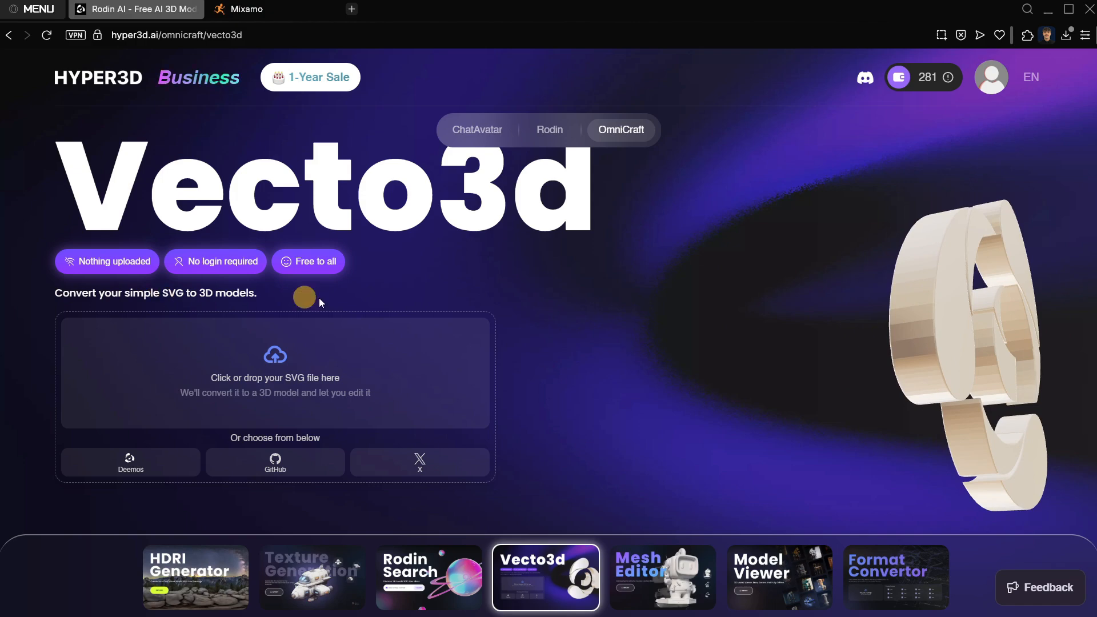
left_click_drag(959, 362, 902, 351)
left_click(1068, 9)
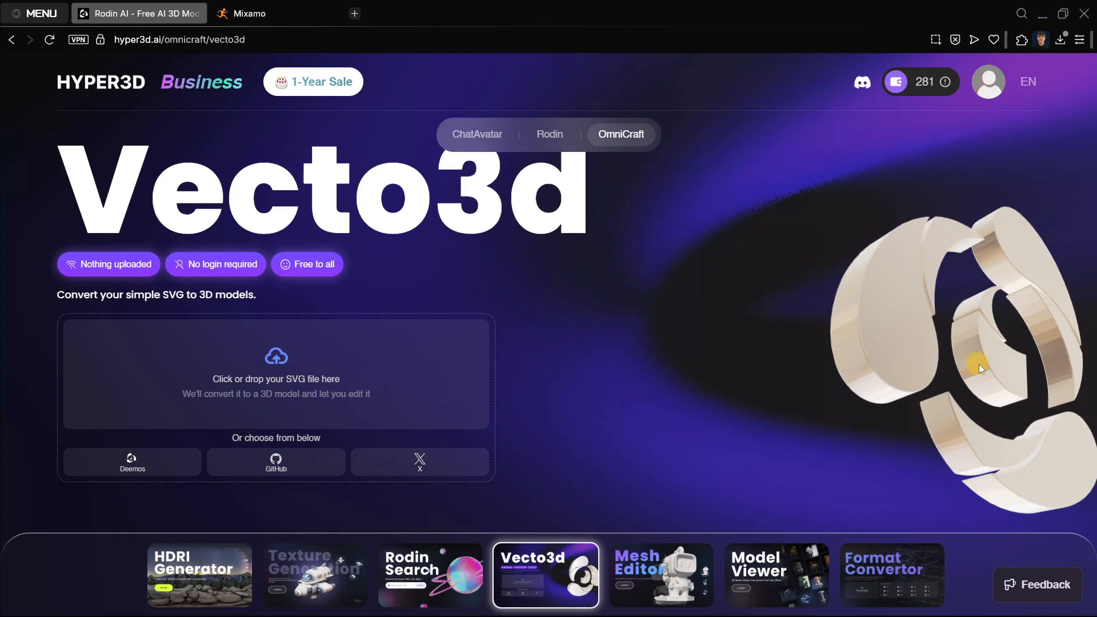
left_click_drag(978, 364, 795, 303)
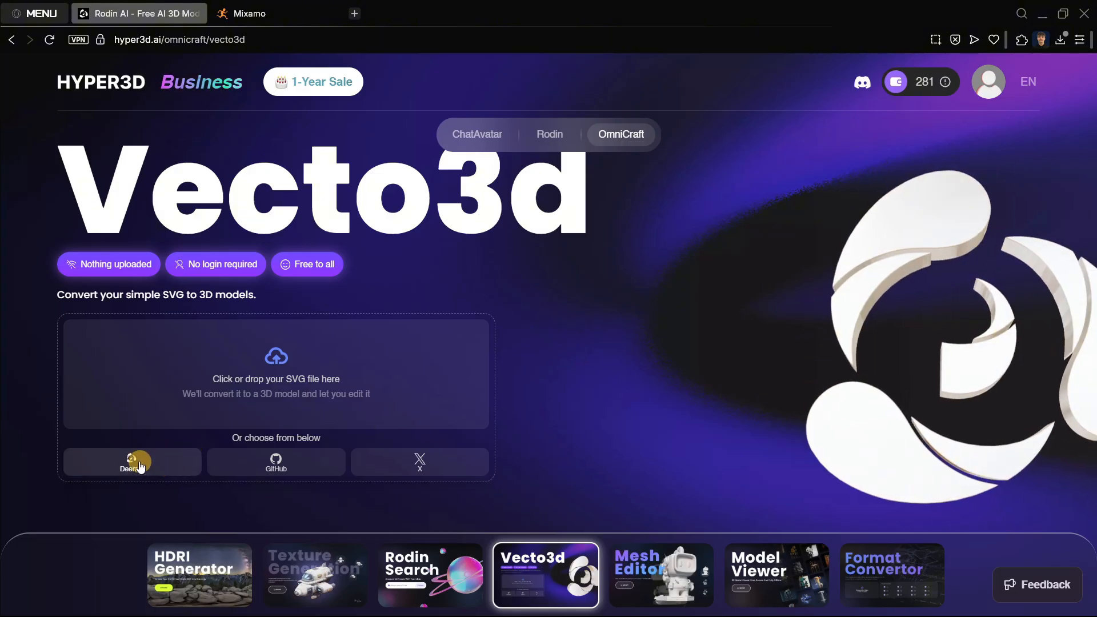
left_click_drag(982, 360, 803, 368)
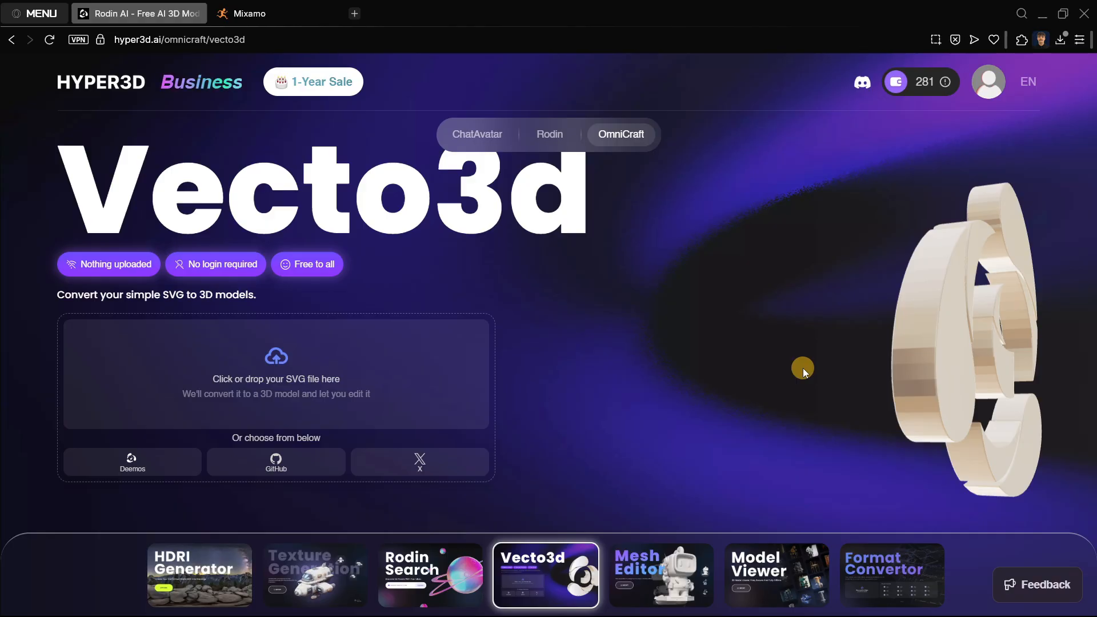
left_click_drag(804, 367, 856, 355)
left_click(635, 553)
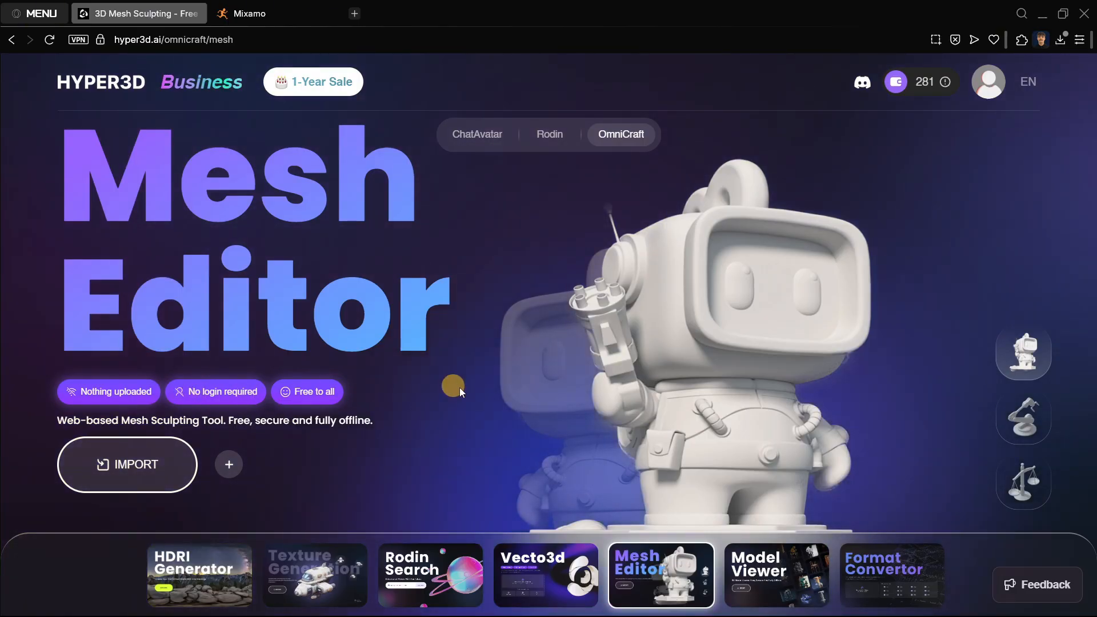
Import base.fbx from the coin model's Shaded folder into OmniCraft's Model Viewer.
left_click(760, 573)
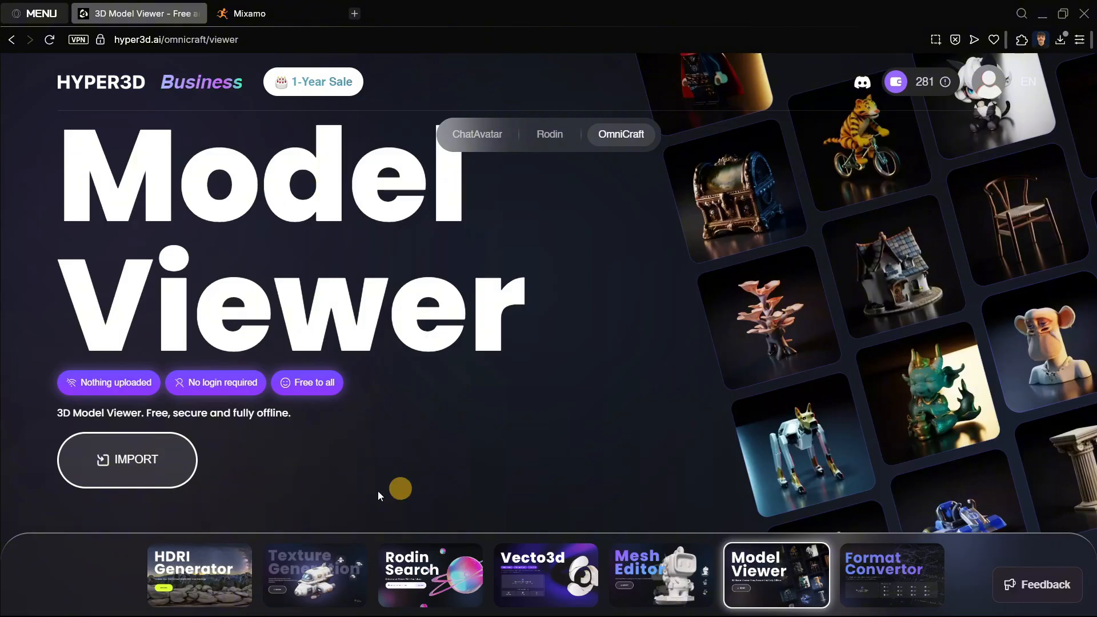
left_click(156, 474)
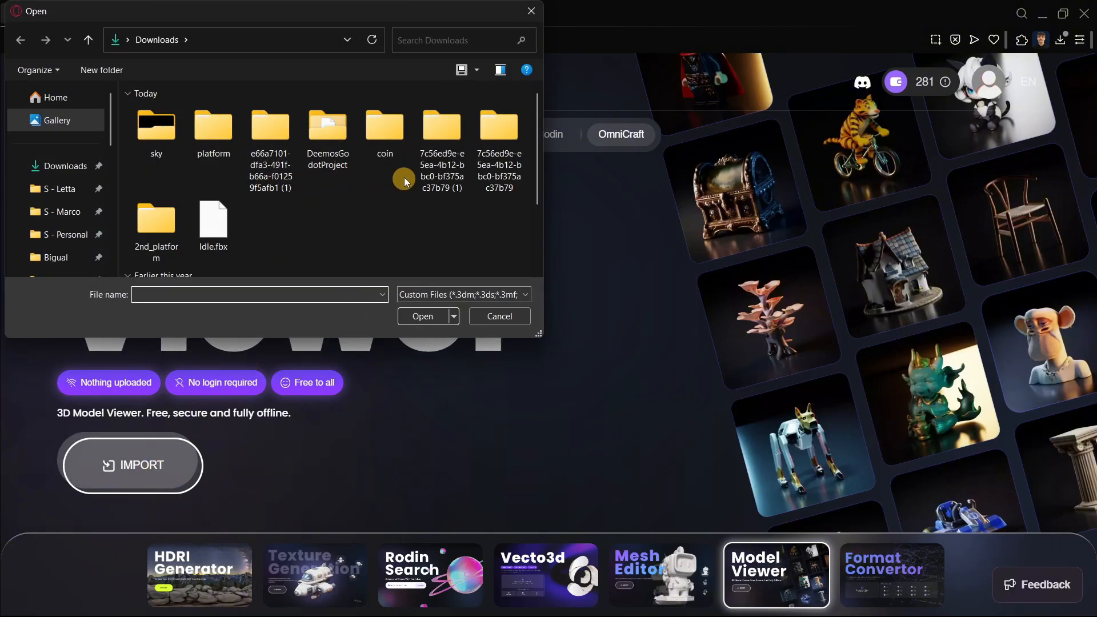
double_click(397, 150)
double_click(195, 137)
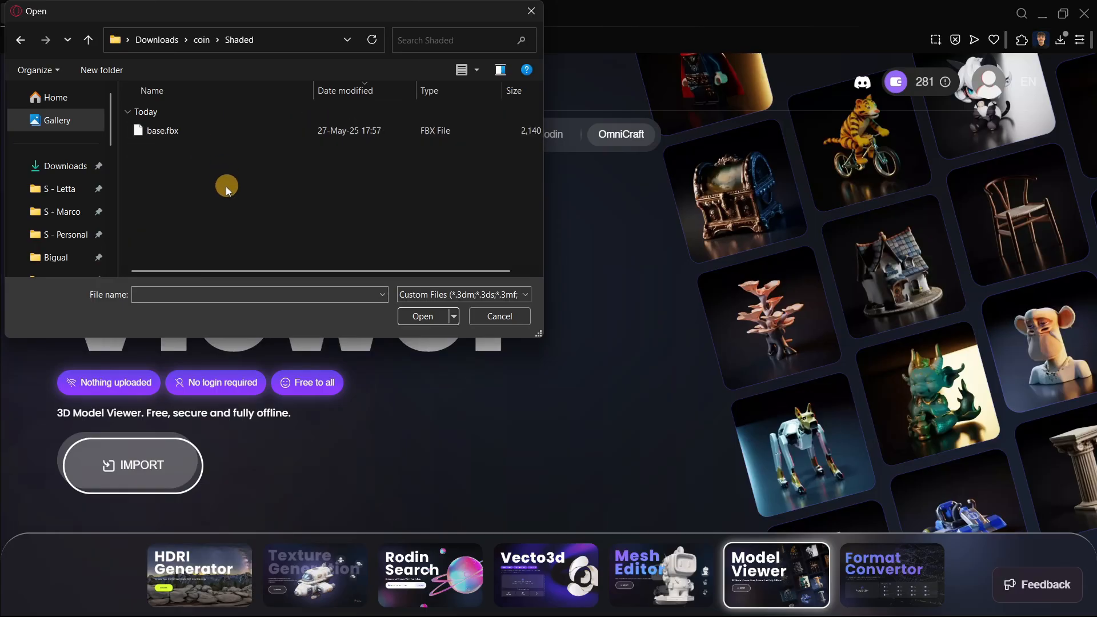
double_click(187, 136)
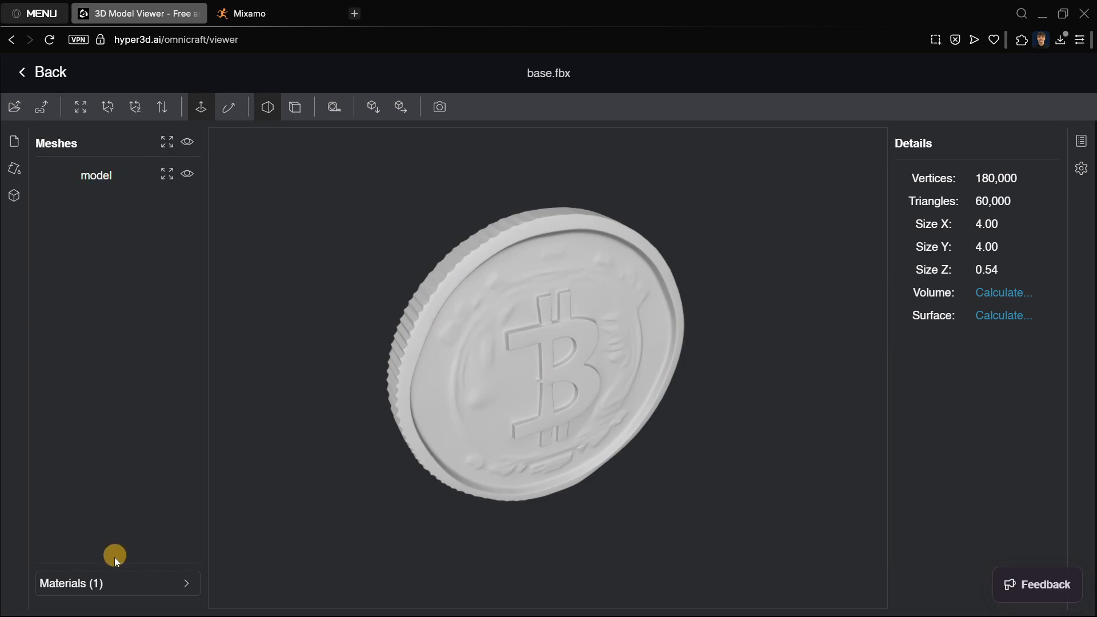
Inspect the coin's materials, compare the orthographic and perspective cameras, rotate the model and leave the viewer.
left_click(111, 583)
left_click(109, 512)
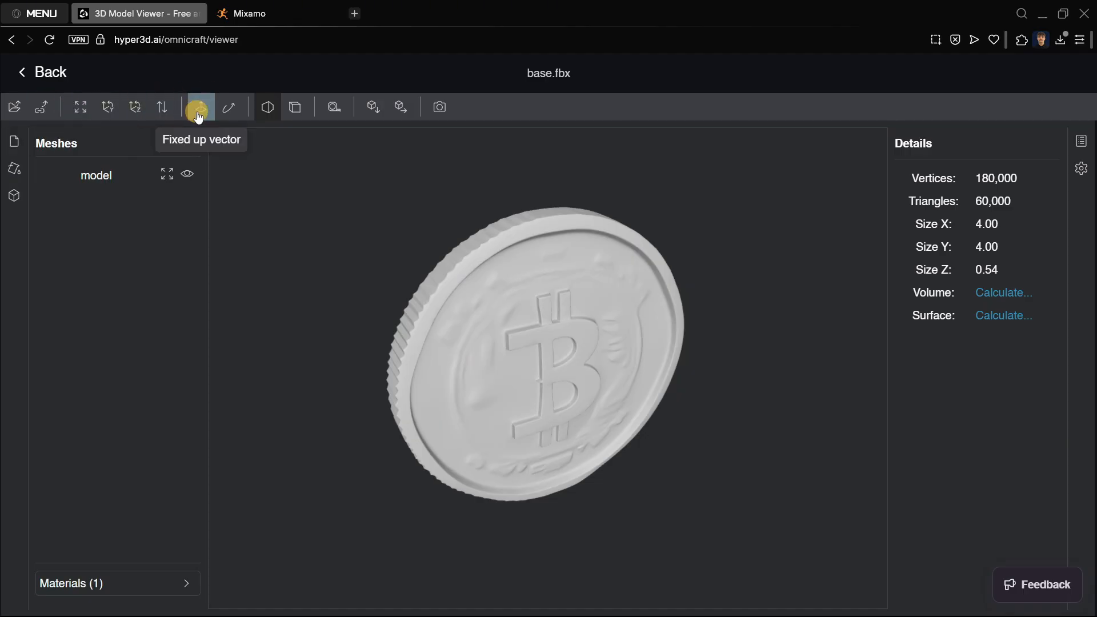
left_click(294, 114)
left_click(269, 109)
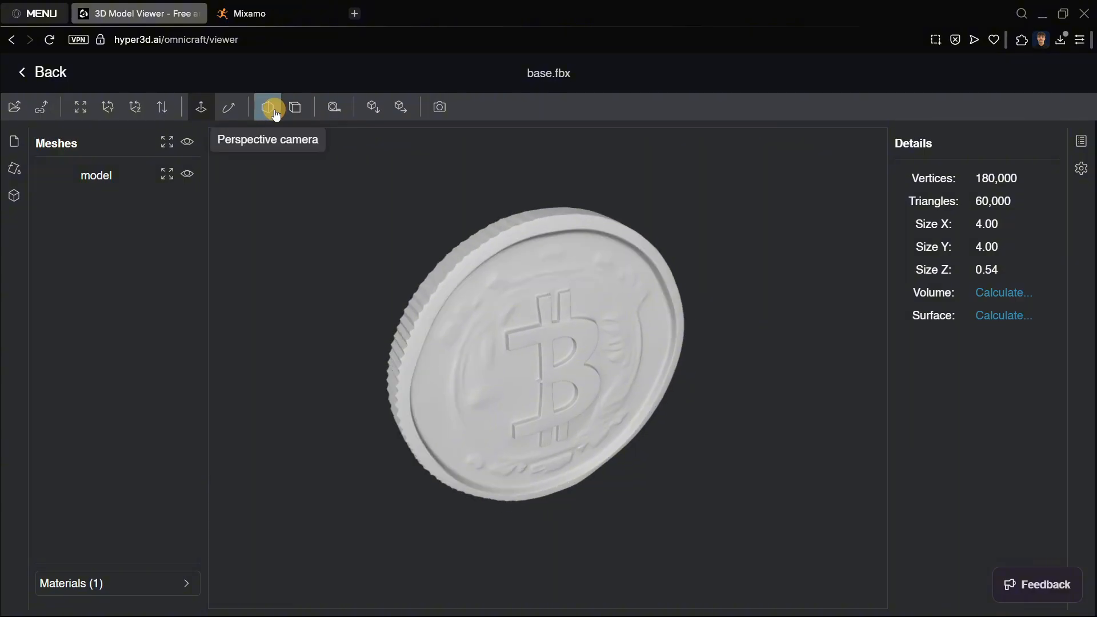
left_click_drag(577, 248, 773, 259)
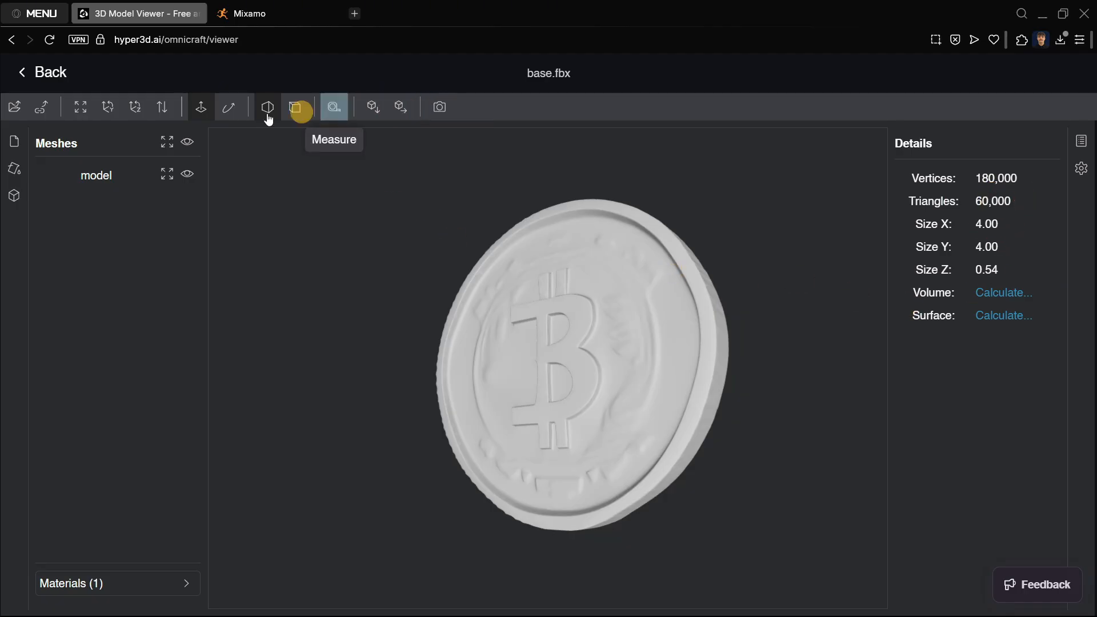
left_click(21, 76)
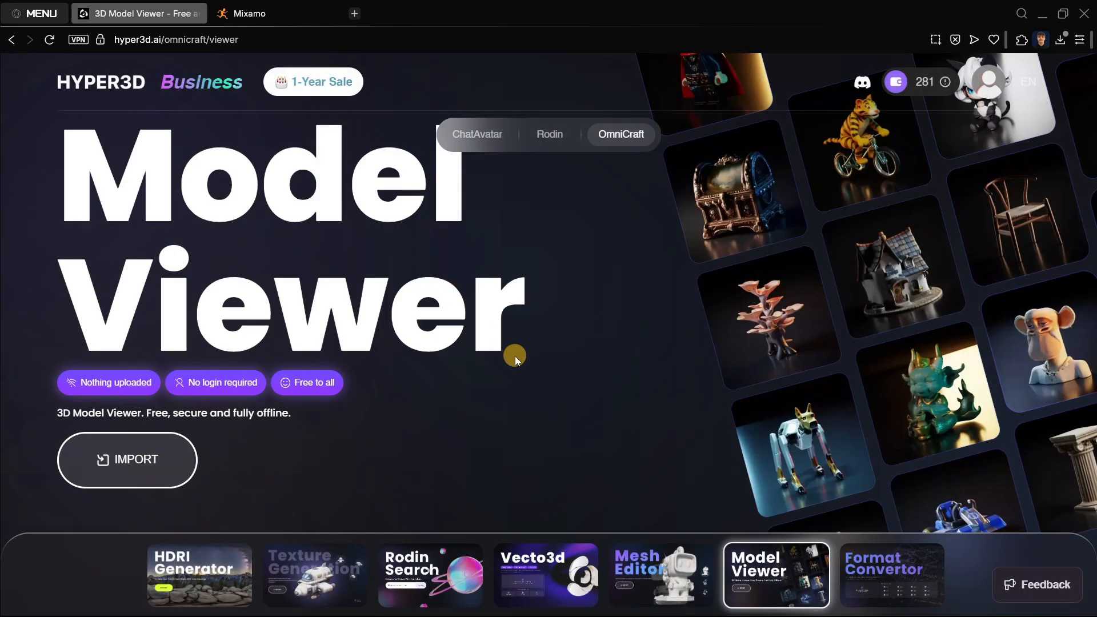
View OmniCraft's Format Convertor page and Rodin's Bounding Box, Voxel and Point Cloud ControlNet options.
left_click(892, 574)
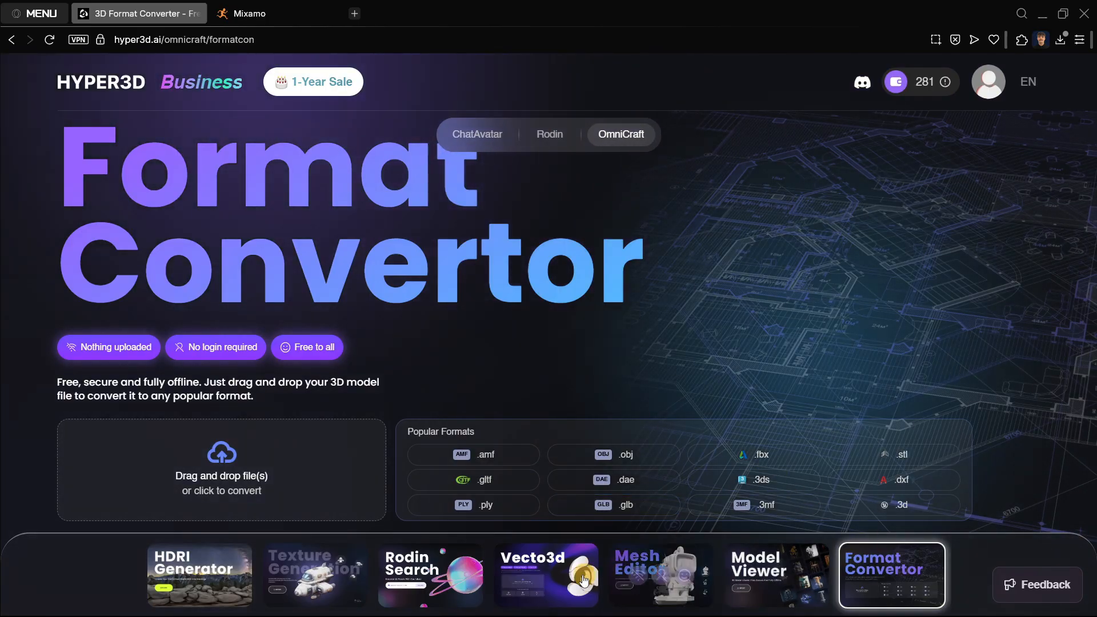
left_click(549, 132)
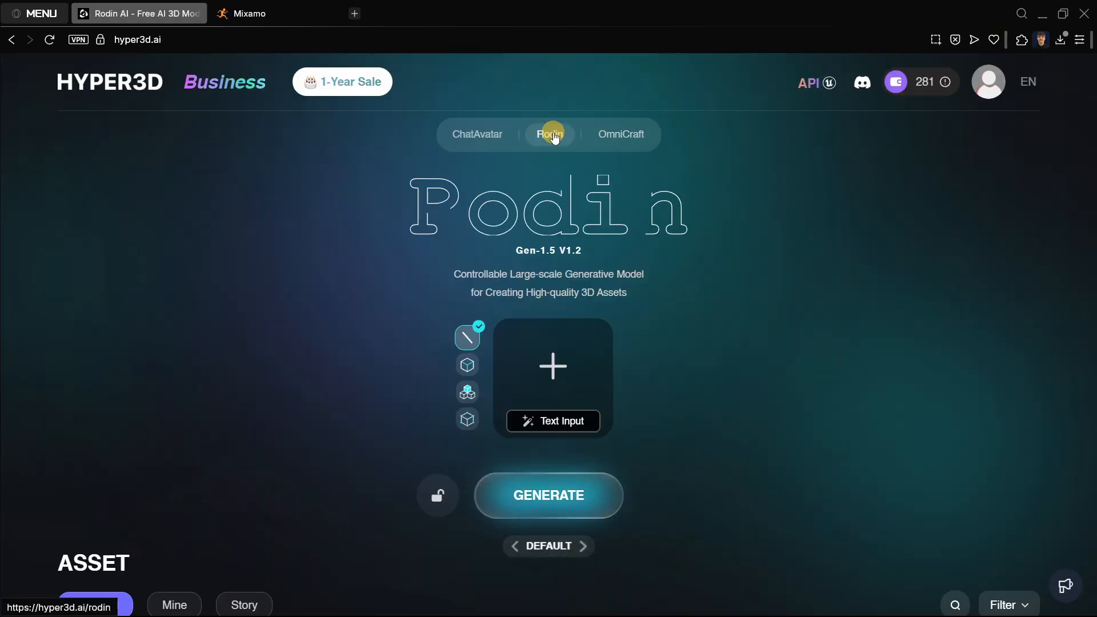
mouse_move(428, 356)
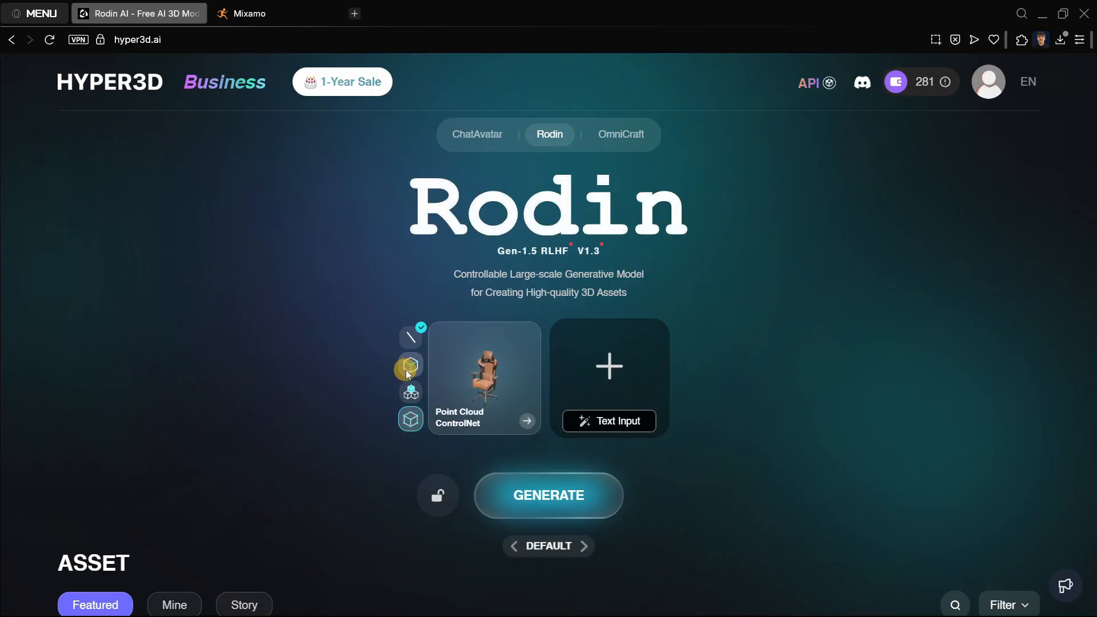
mouse_move(415, 394)
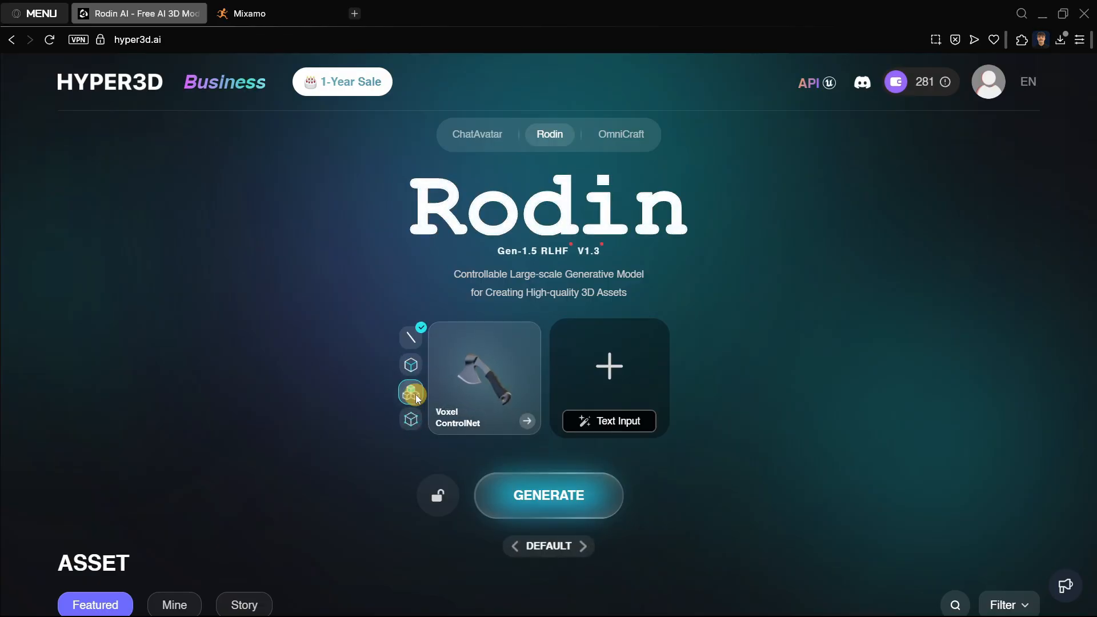
mouse_move(417, 428)
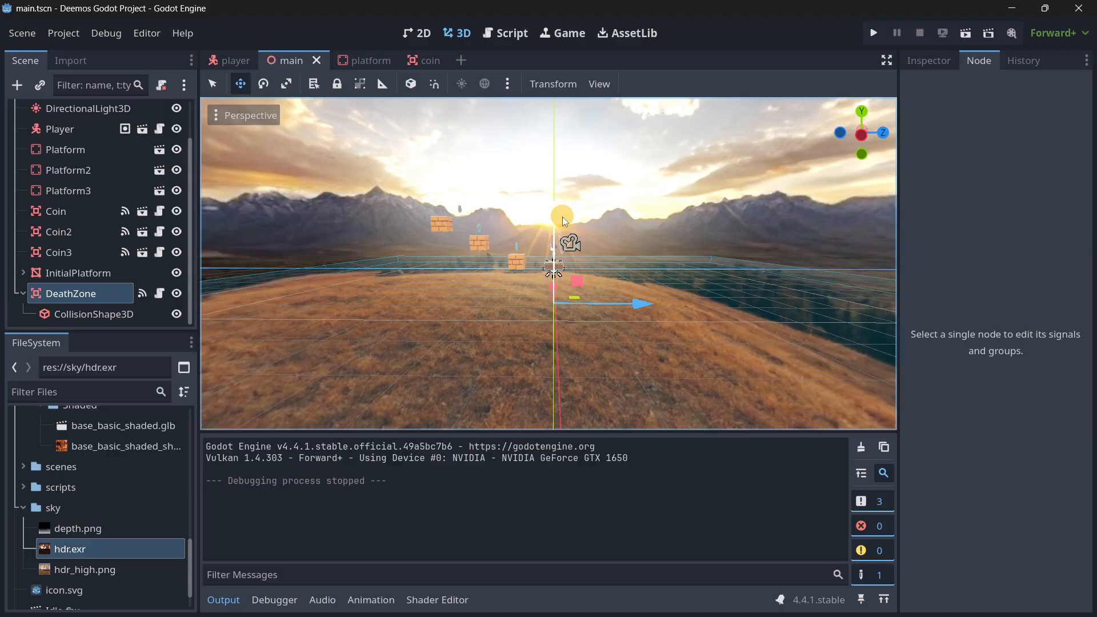
Switch to Godot and examine the main scene's platforms and coins from several angles, collapsing the DeathZone node.
right_click_drag(548, 316, 549, 317)
key("w")
scroll(517, 234, "down", 4)
right_click_drag(517, 234, 547, 318)
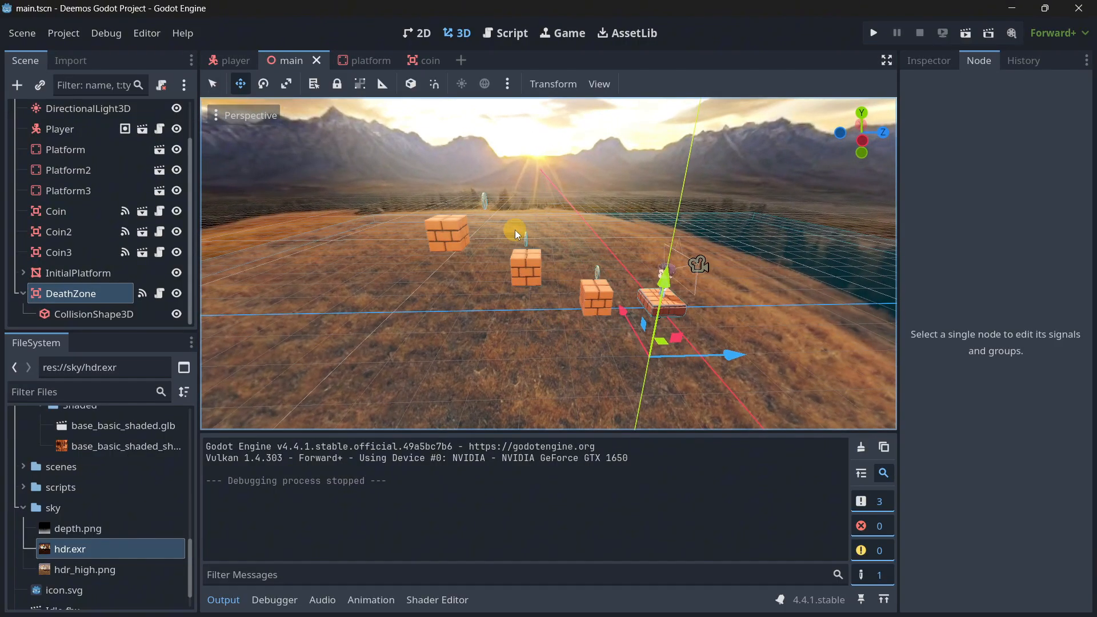
right_click_drag(632, 274, 549, 317)
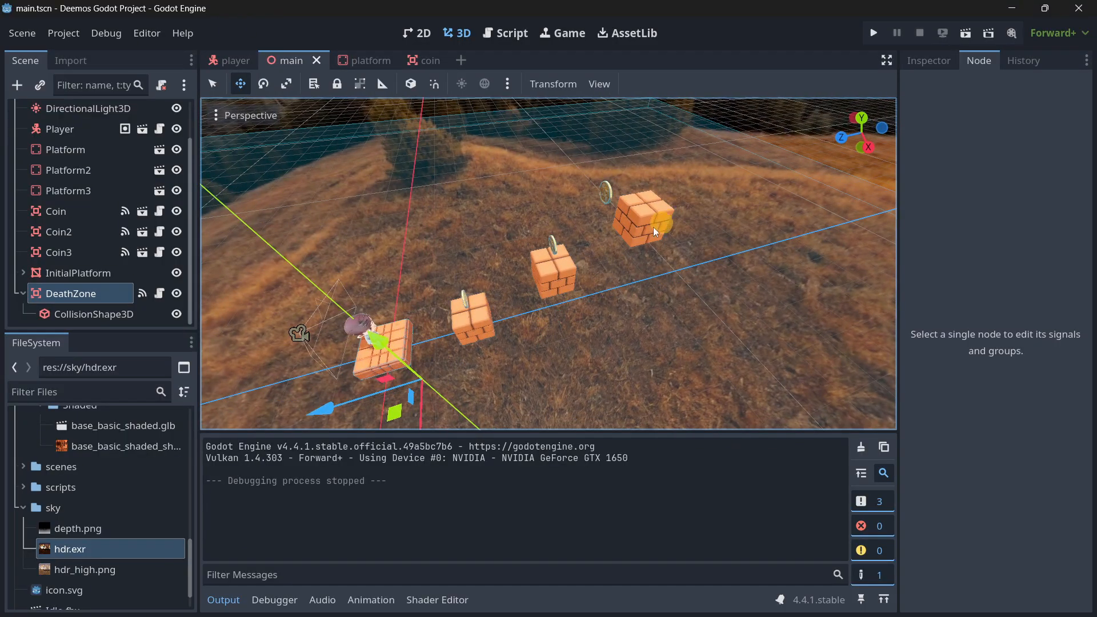
right_click_drag(655, 231, 549, 316)
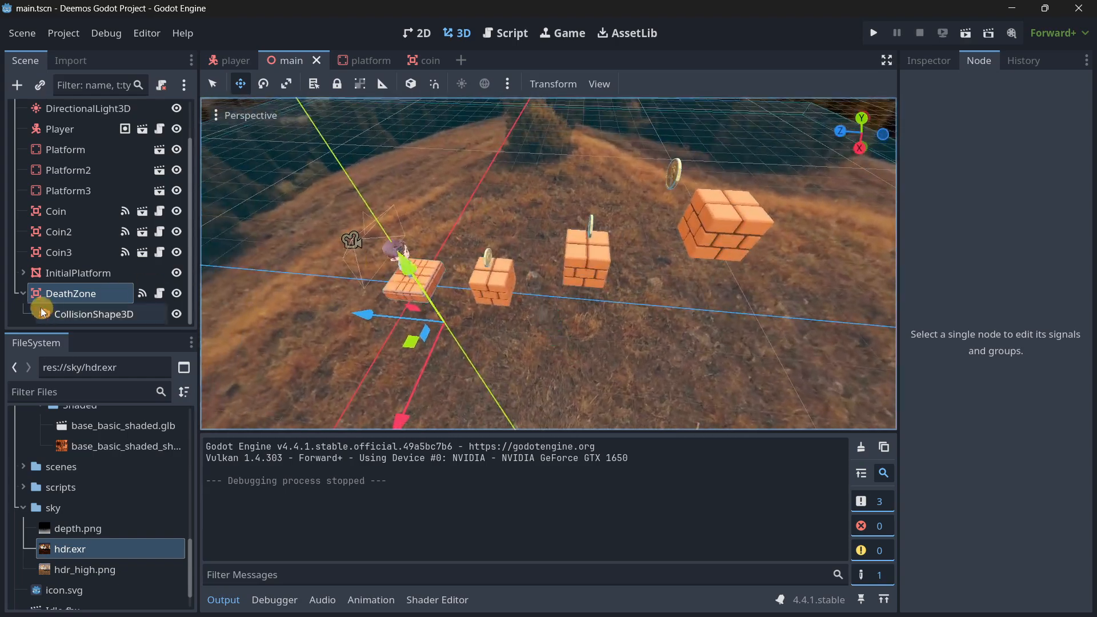
left_click(23, 293)
right_click_drag(404, 255, 564, 313)
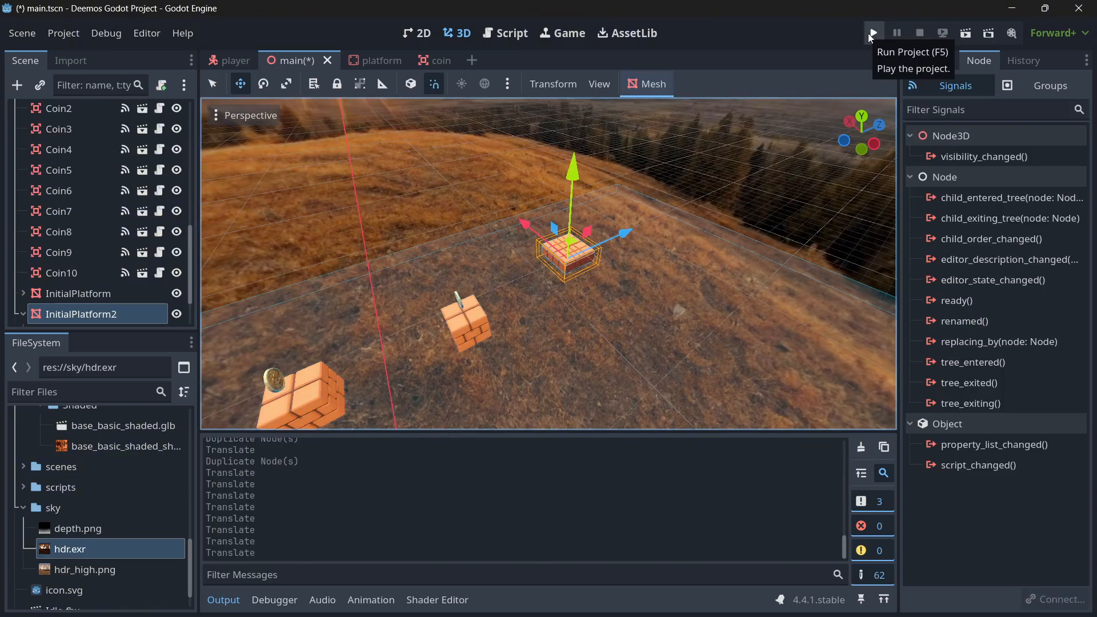
Run the project, jump the character across the extended brick platform course collecting coins, and close the game.
right_click_drag(597, 205, 597, 205)
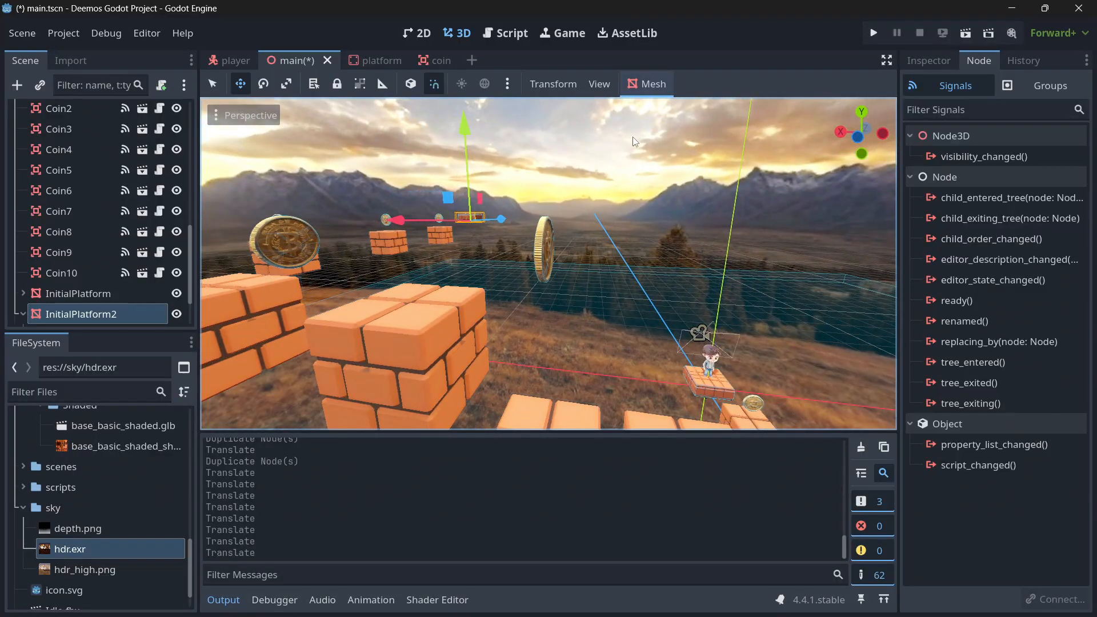
left_click(872, 32)
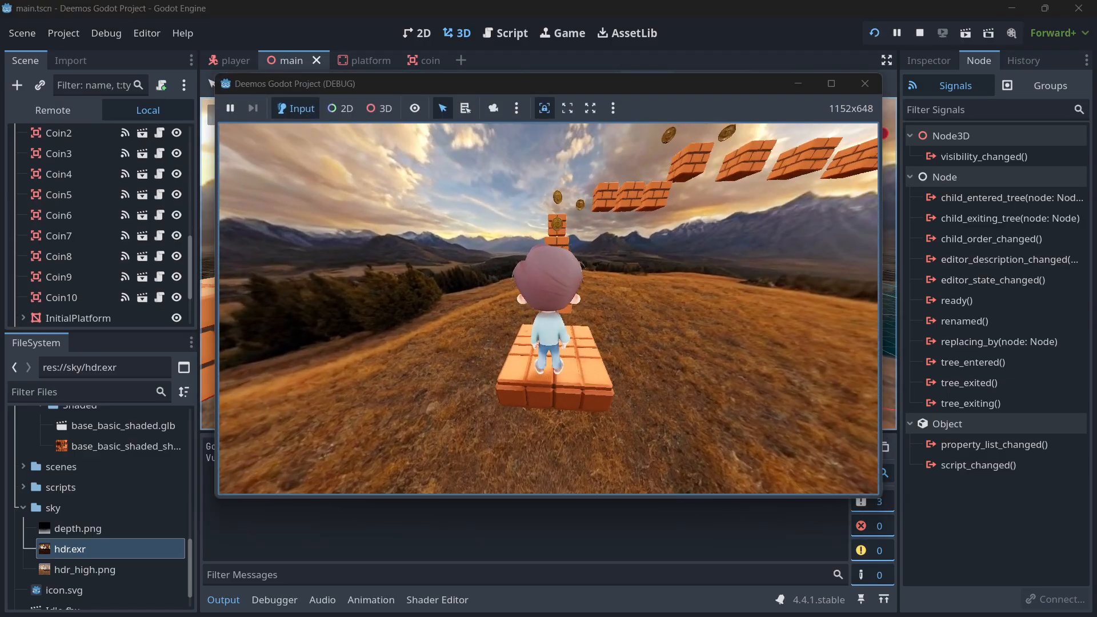
key("space")
key("w")
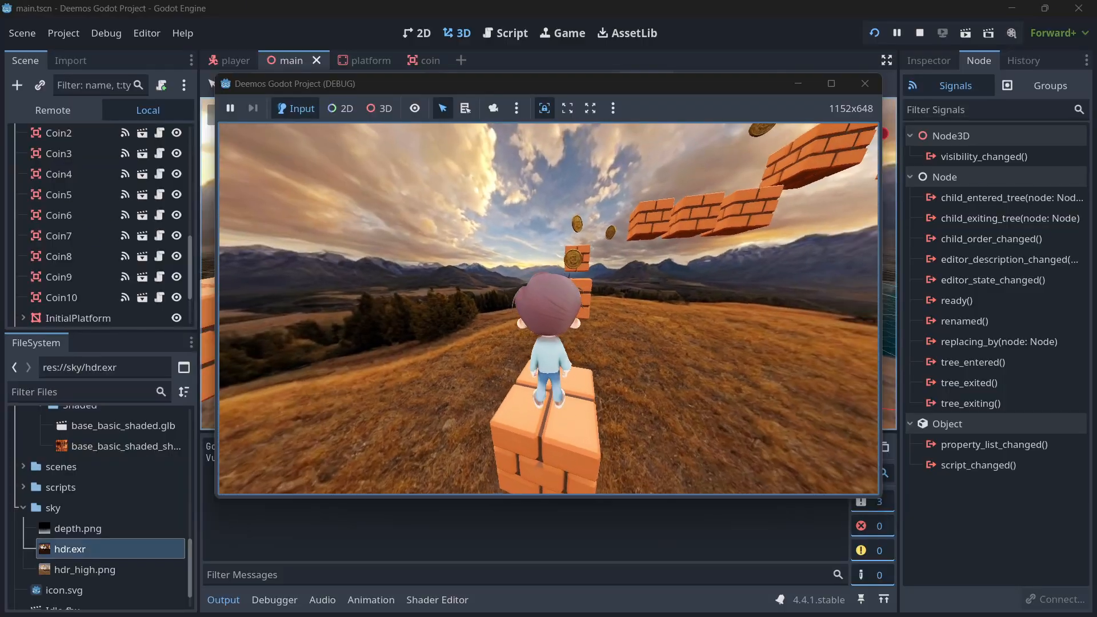
key("space")
key("w")
key("space")
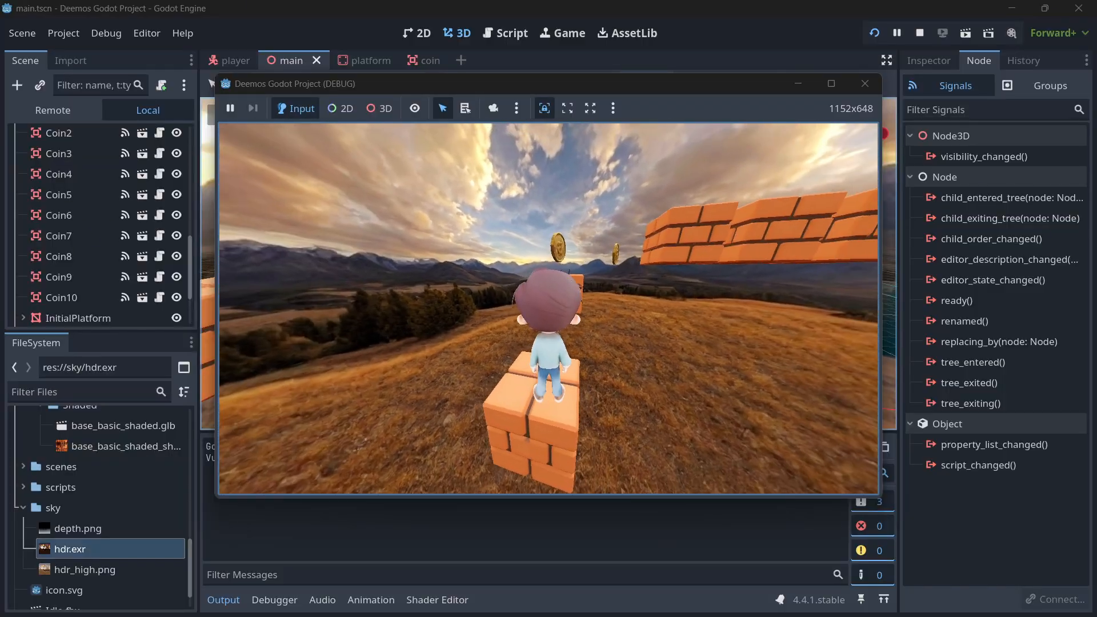
key("space")
key("w")
key("space")
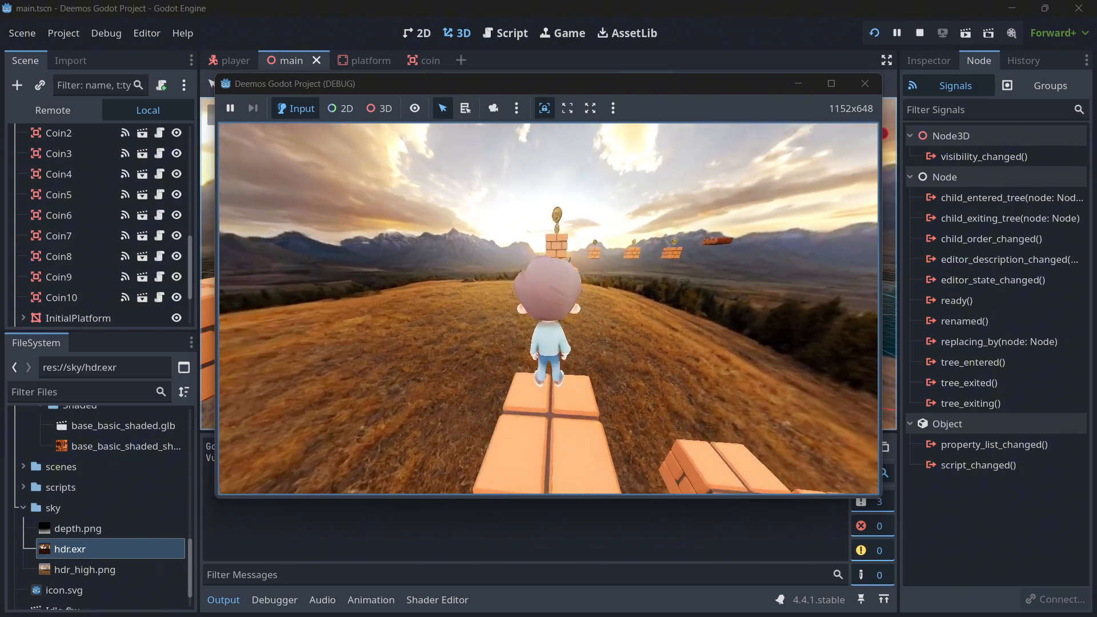
key("w")
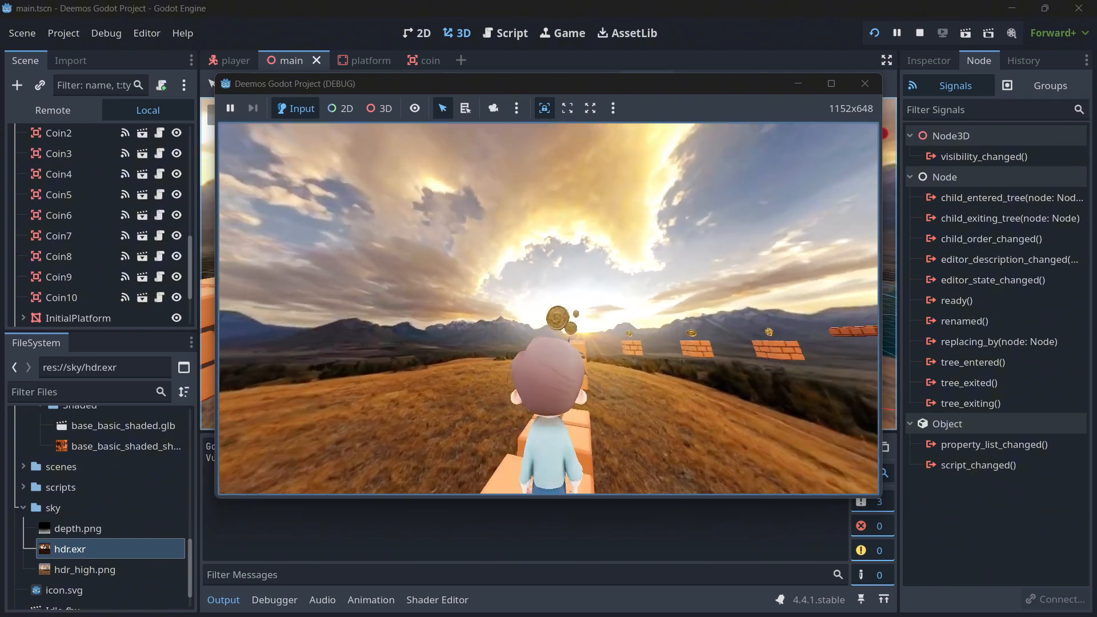
key("space")
key("w")
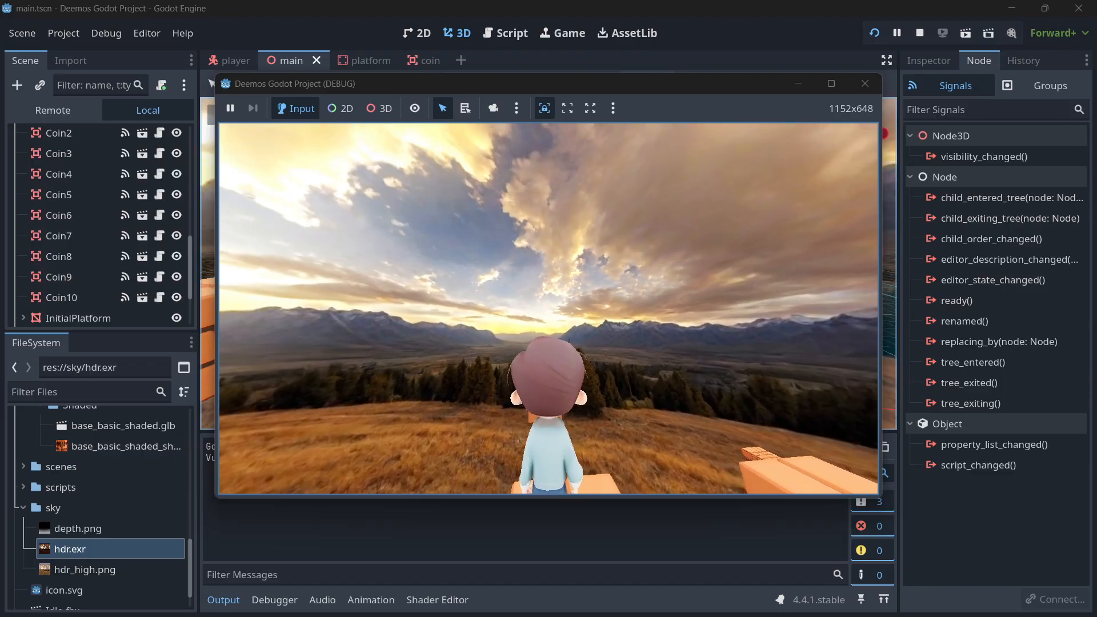
key("w")
key("space")
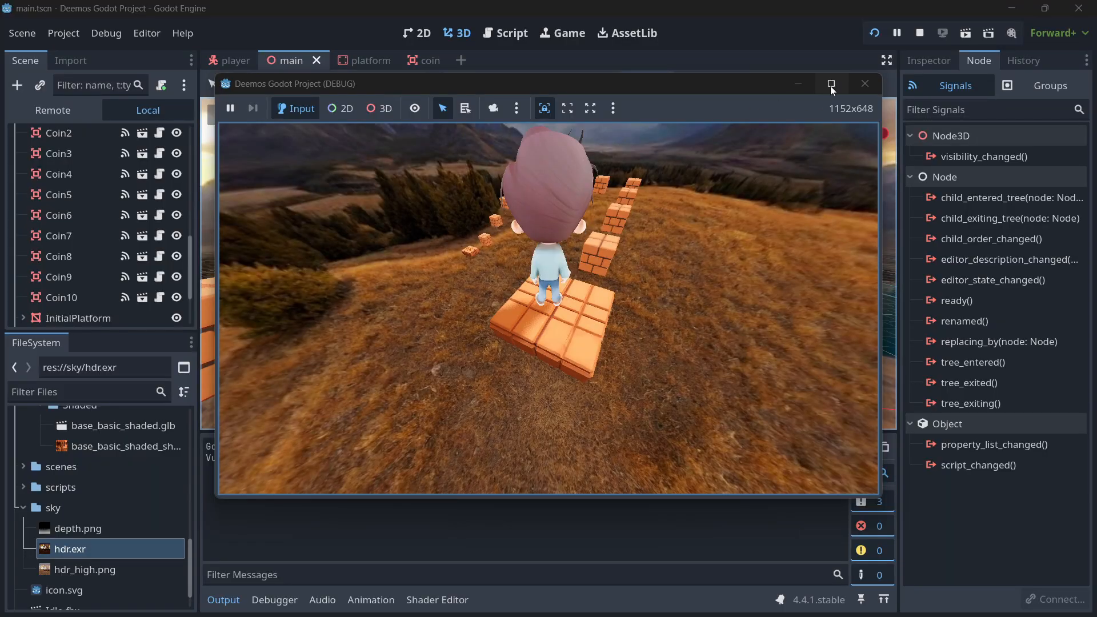
left_click(862, 84)
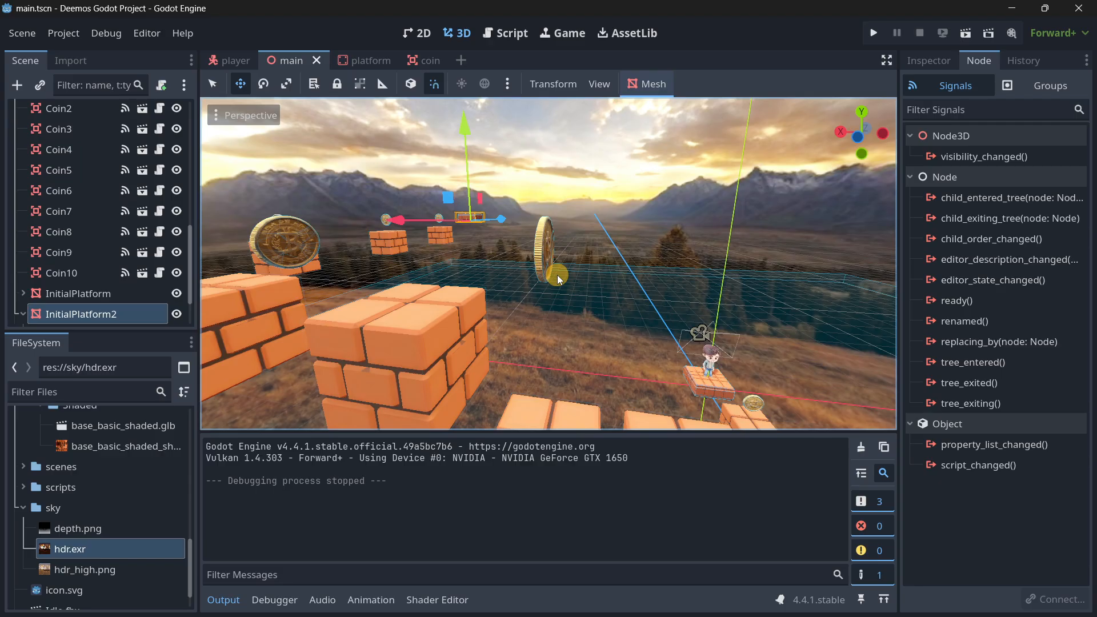
Switch back to Hyper3D's Rodin page in the browser.
key("super")
left_click(171, 600)
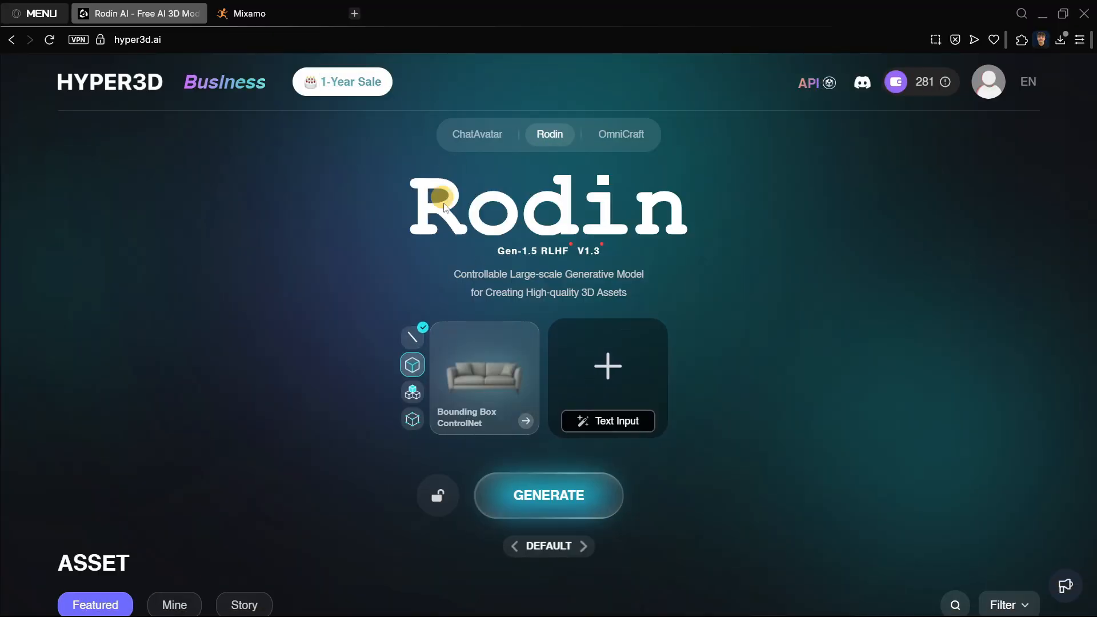